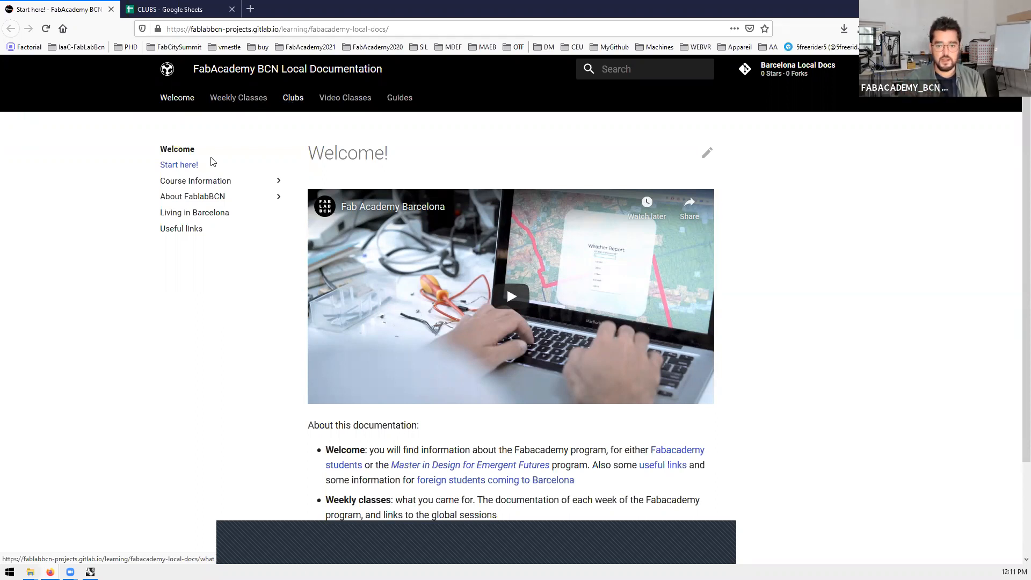
Step: Open the Weekly Classes index and look over the list of weekly topics
click(215, 99)
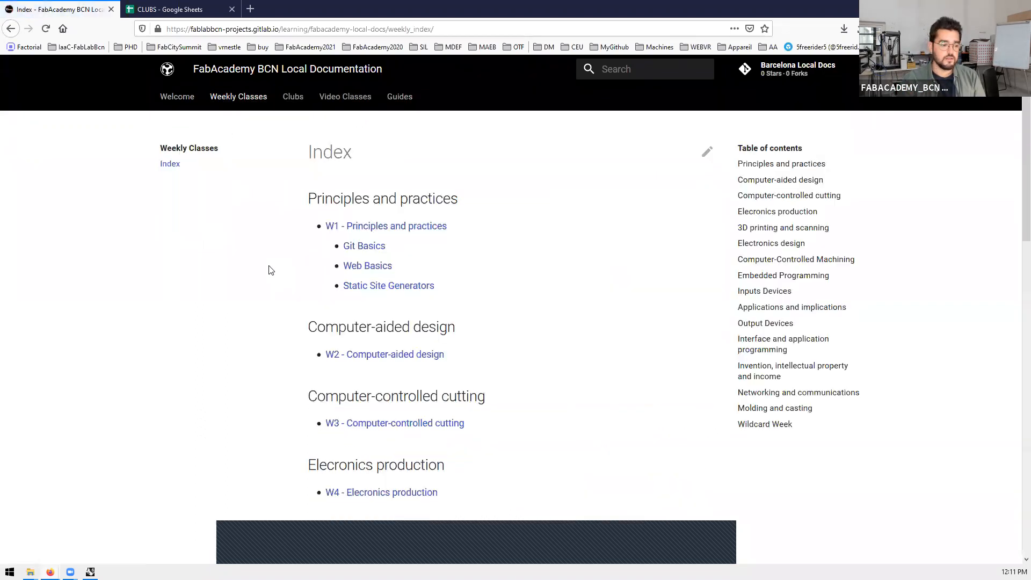
scroll(270, 270, down, 10)
scroll(270, 269, up, 10)
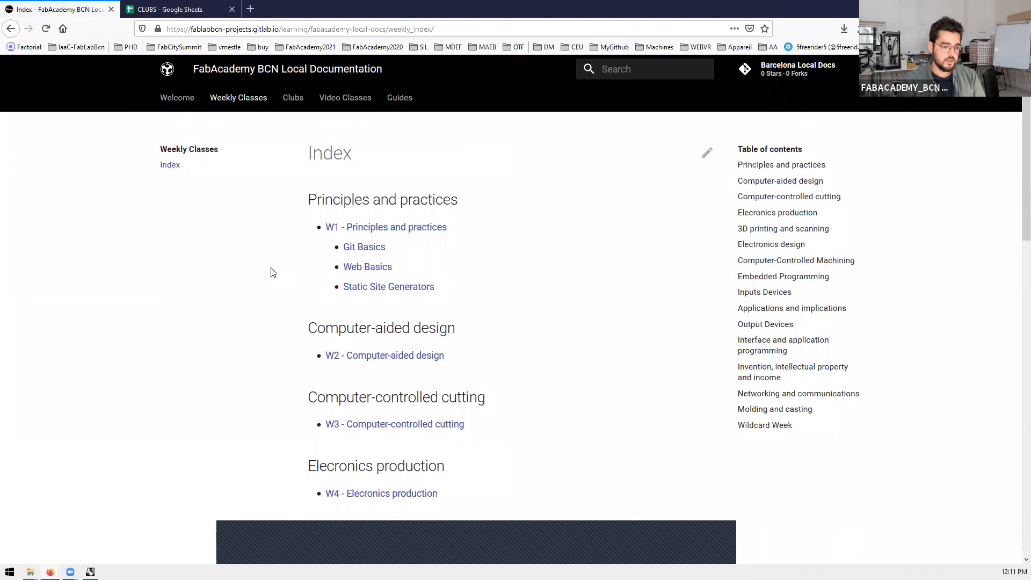
Step: Open the Clubs page and read the Make Club and Code Club descriptions and schedule
click(293, 99)
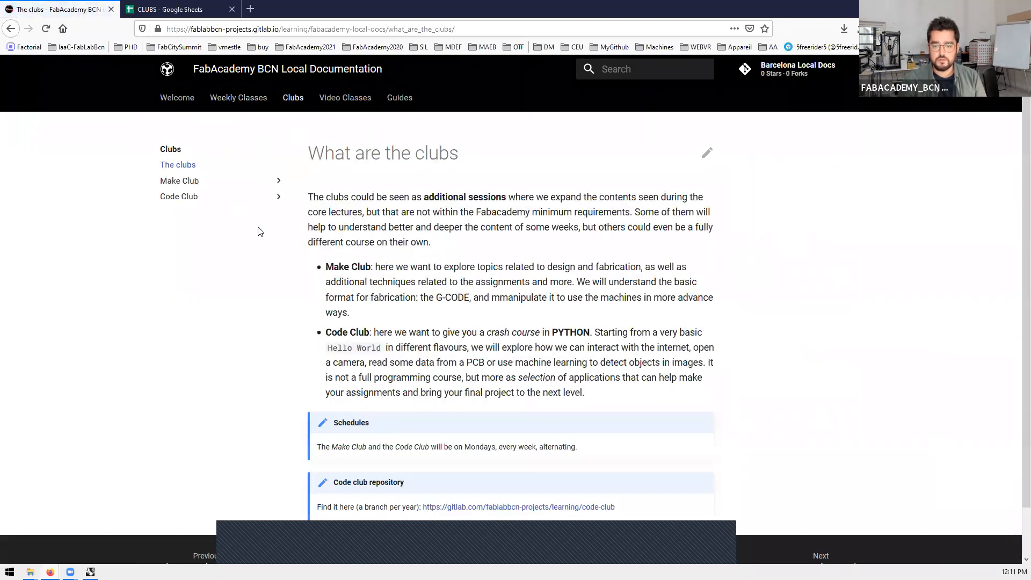
scroll(263, 239, down, 1)
scroll(405, 321, up, 1)
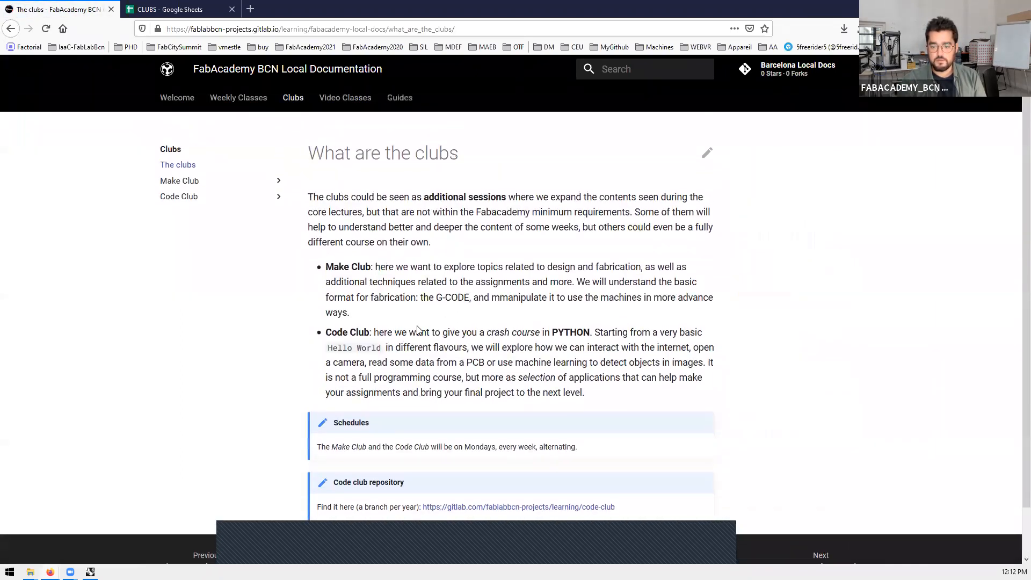
scroll(331, 358, down, 2)
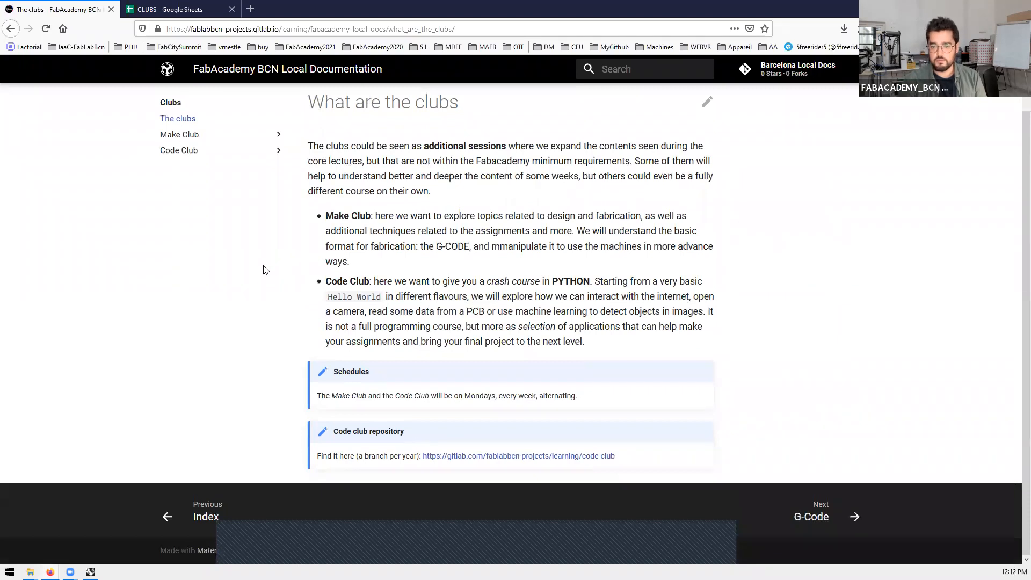
scroll(252, 258, up, 1)
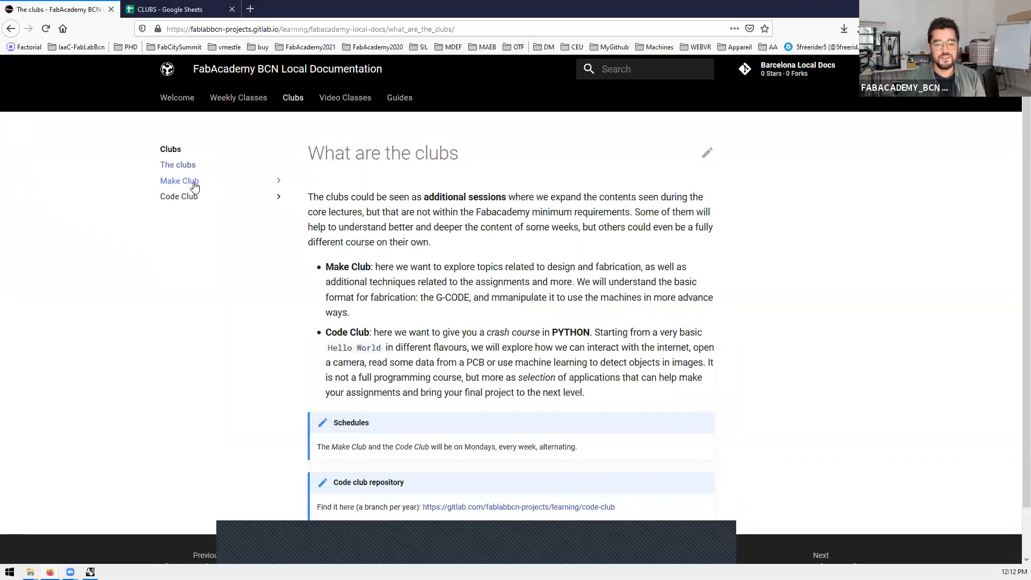
Step: From the Make Club topics, open Grasshopper 101 in a separate tab, load the Grasshopper Class page, and switch to the Grasshopper 101 tab
click(195, 186)
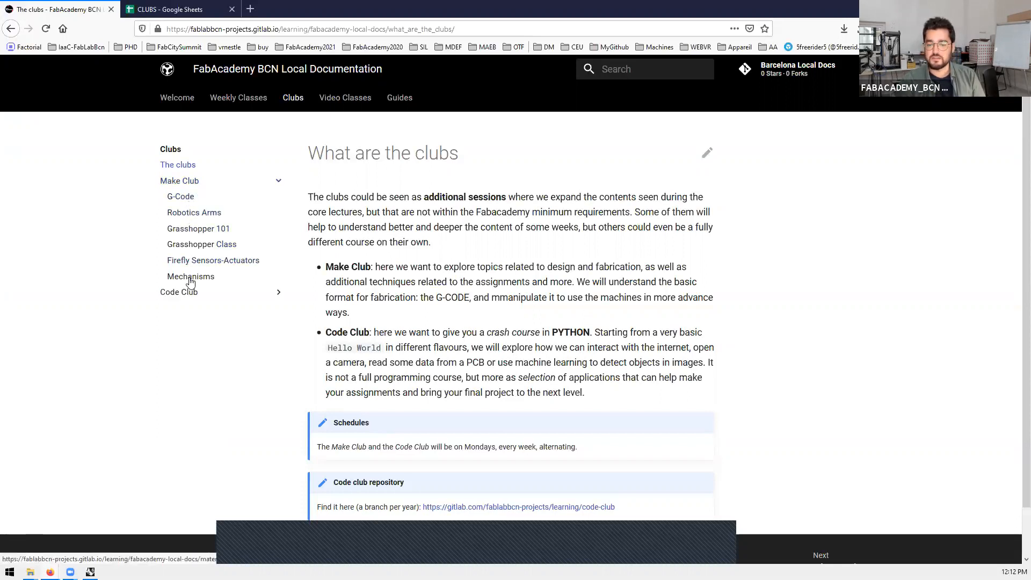
right_click(199, 231)
click(241, 237)
click(207, 245)
click(214, 8)
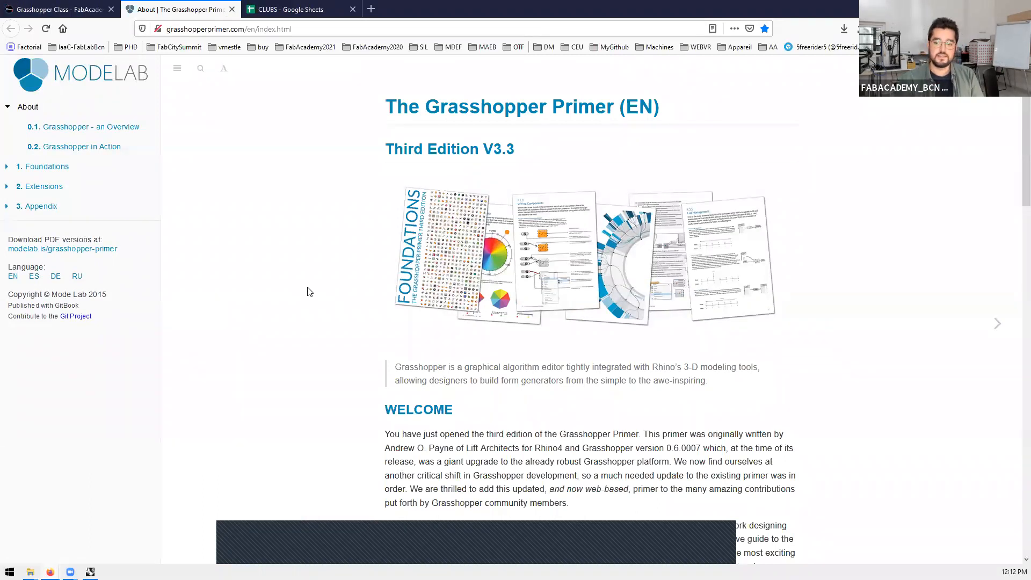
Step: Look through the Grasshopper Primer's introduction, chapter overview, required software and forum sections
scroll(310, 292, down, 8)
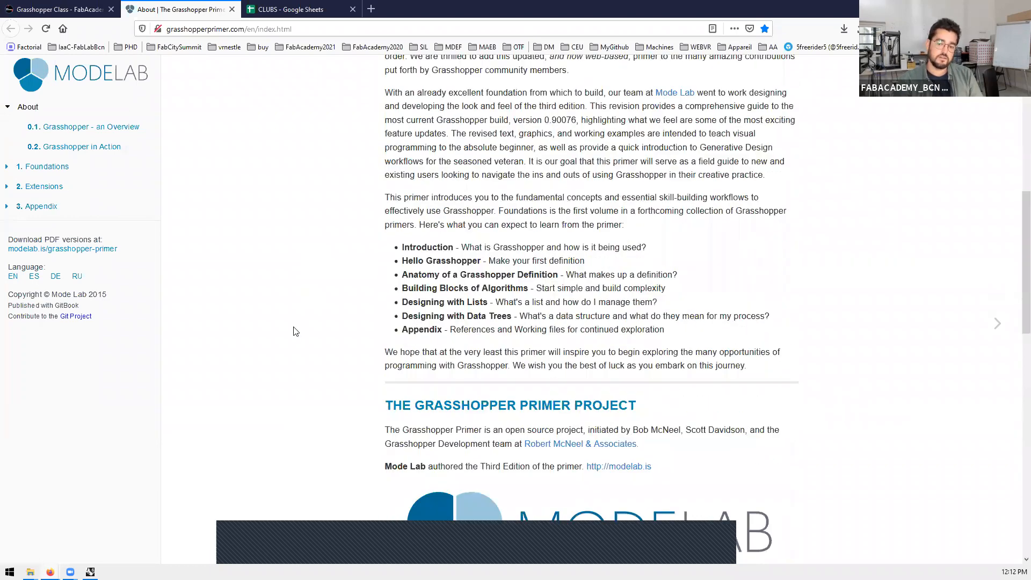
scroll(295, 331, down, 10)
scroll(294, 333, up, 2)
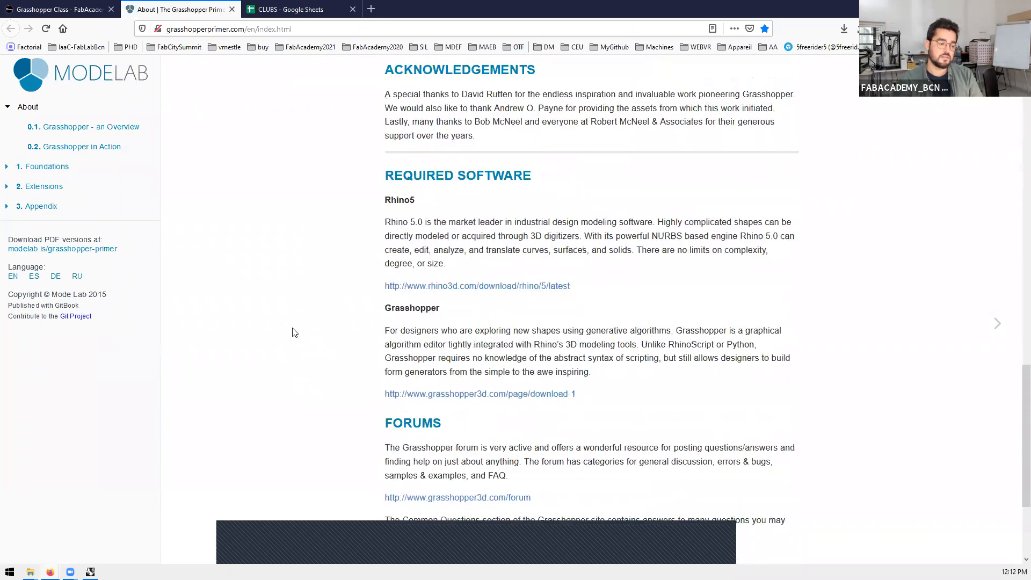
scroll(294, 333, up, 15)
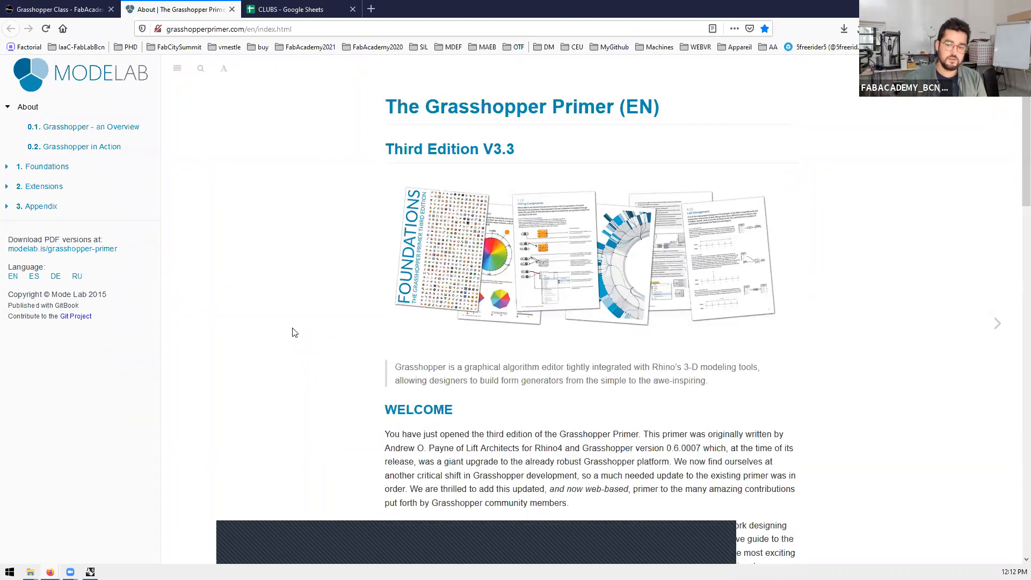
scroll(294, 332, down, 5)
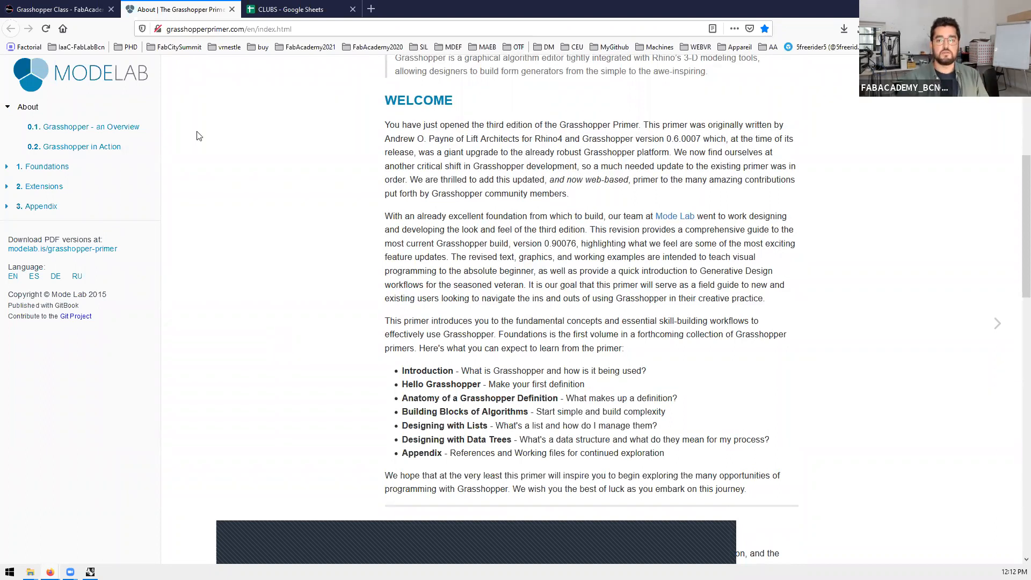
scroll(340, 284, up, 3)
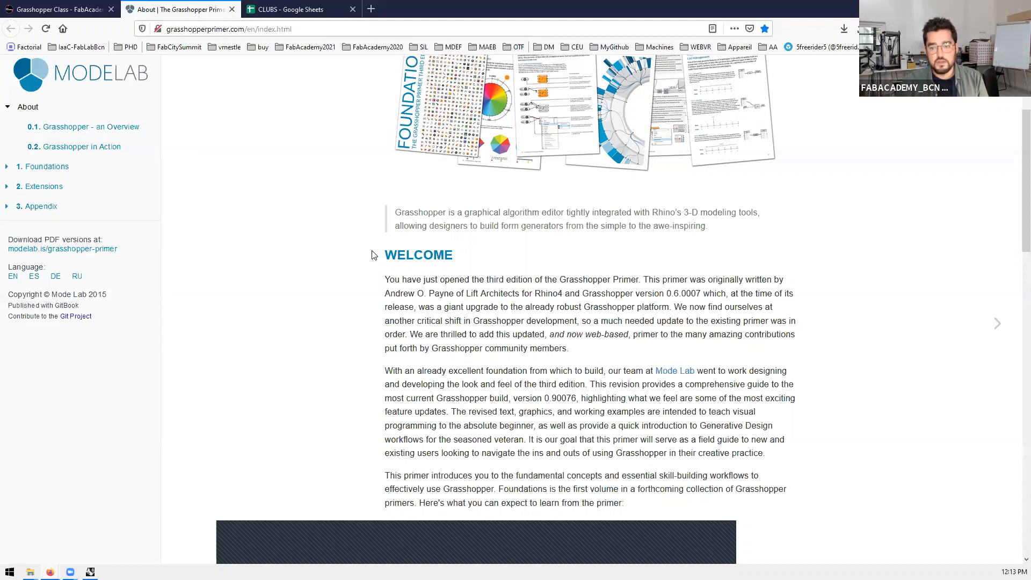
Step: Return to the Grasshopper Class page and review its sample files for animation, physics, photogrammetry and form finding
click(80, 9)
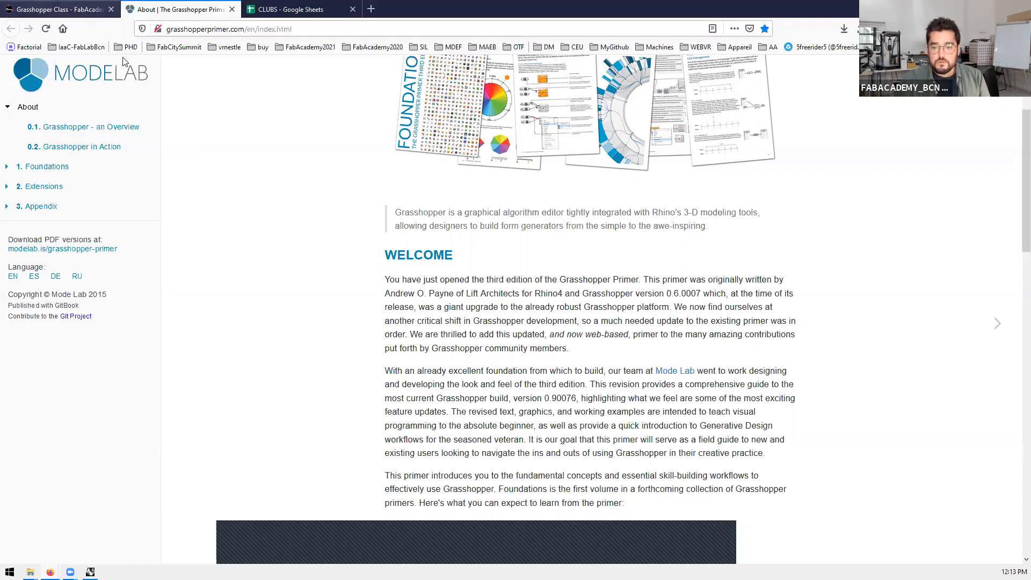
scroll(267, 317, down, 7)
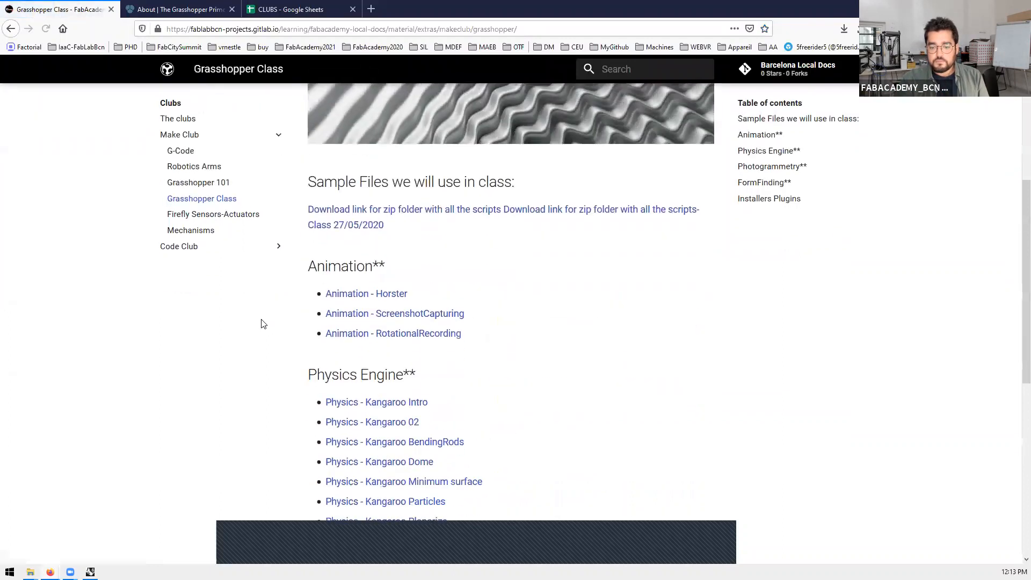
scroll(263, 324, down, 4)
scroll(322, 424, up, 1)
scroll(349, 419, up, 8)
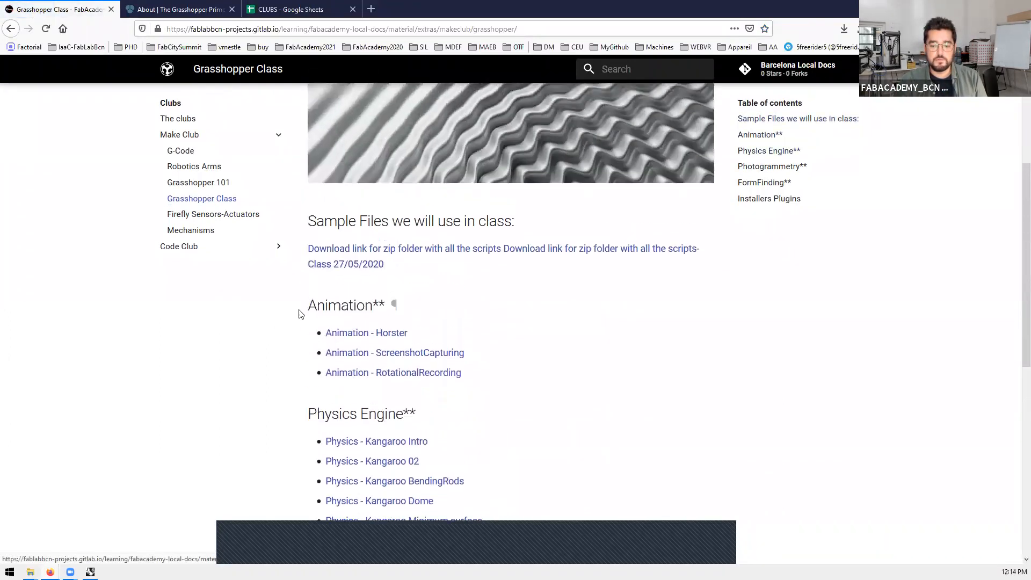
scroll(290, 386, down, 10)
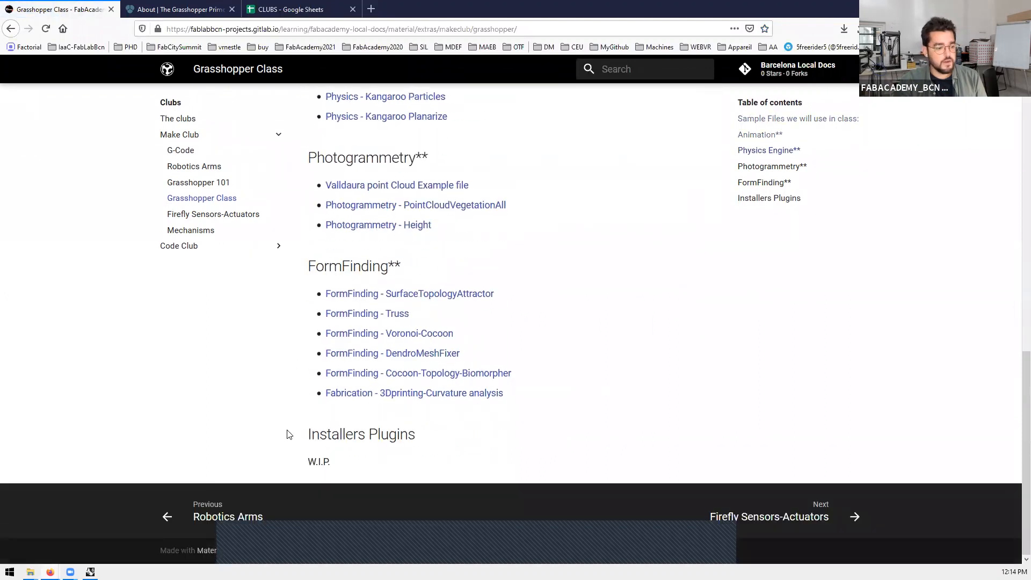
scroll(282, 370, up, 1)
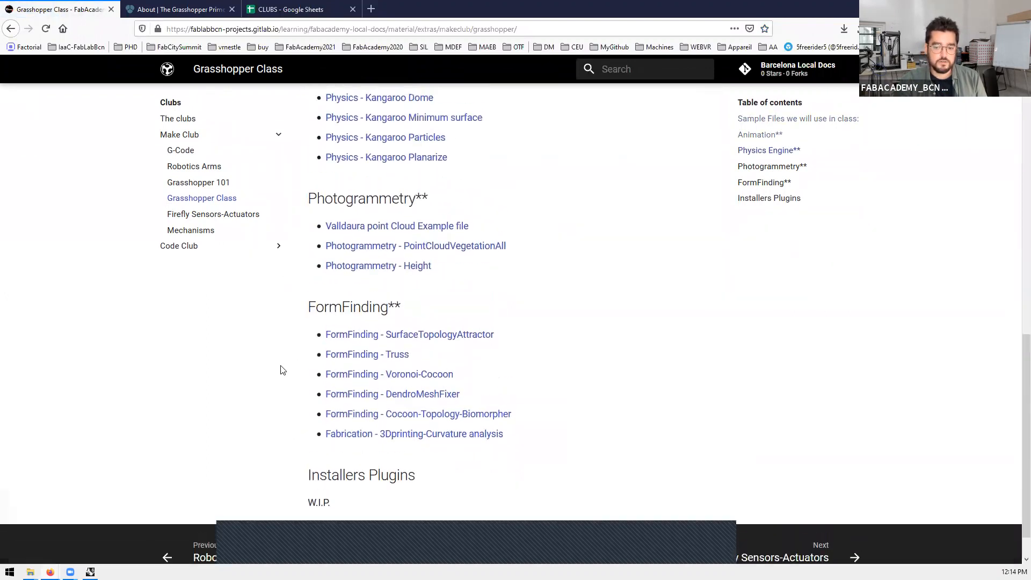
scroll(281, 369, up, 6)
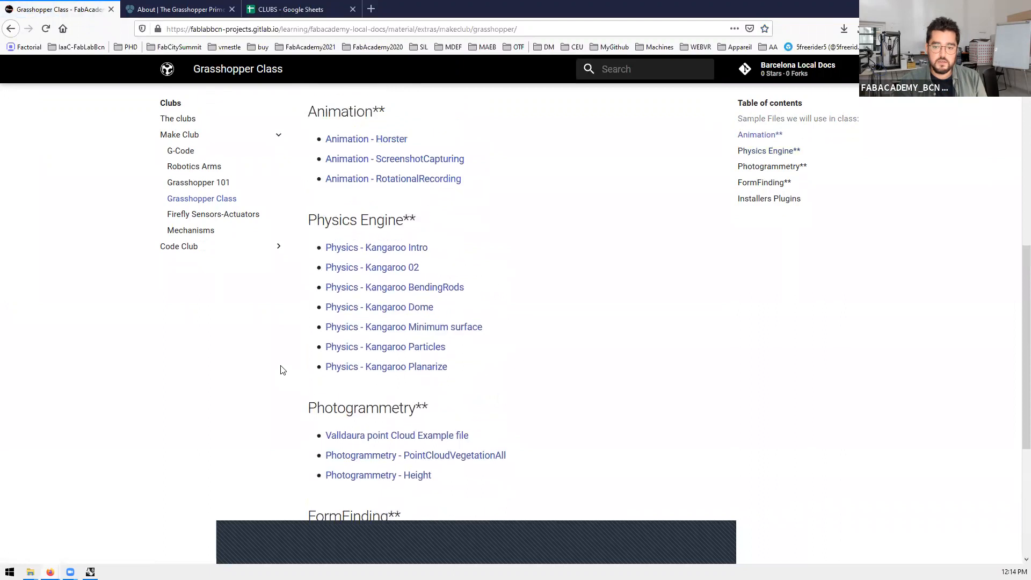
scroll(282, 369, up, 5)
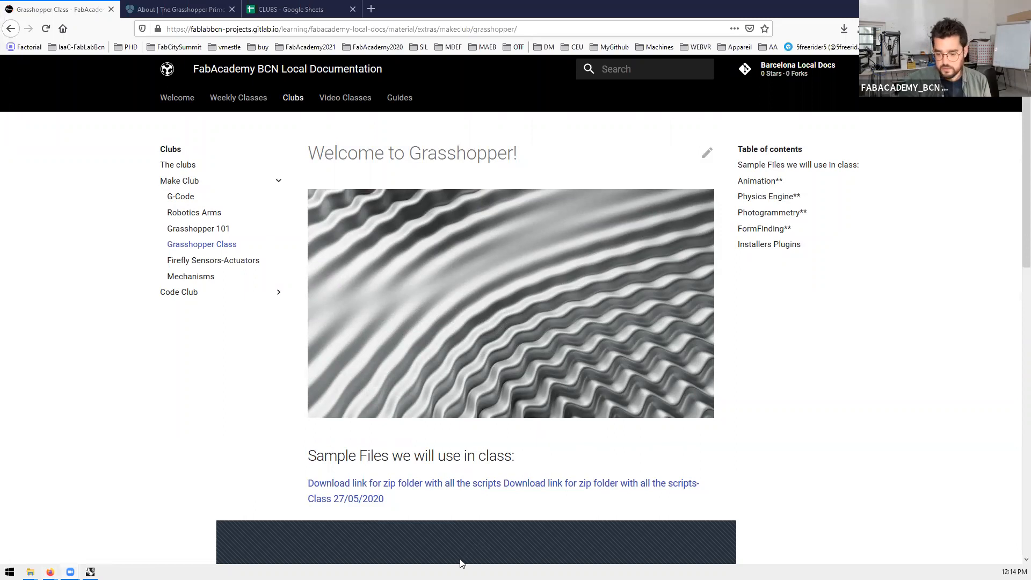
Step: Open the form for adding a poll to the Zoom meeting and move the floating window clear of it
click(478, 553)
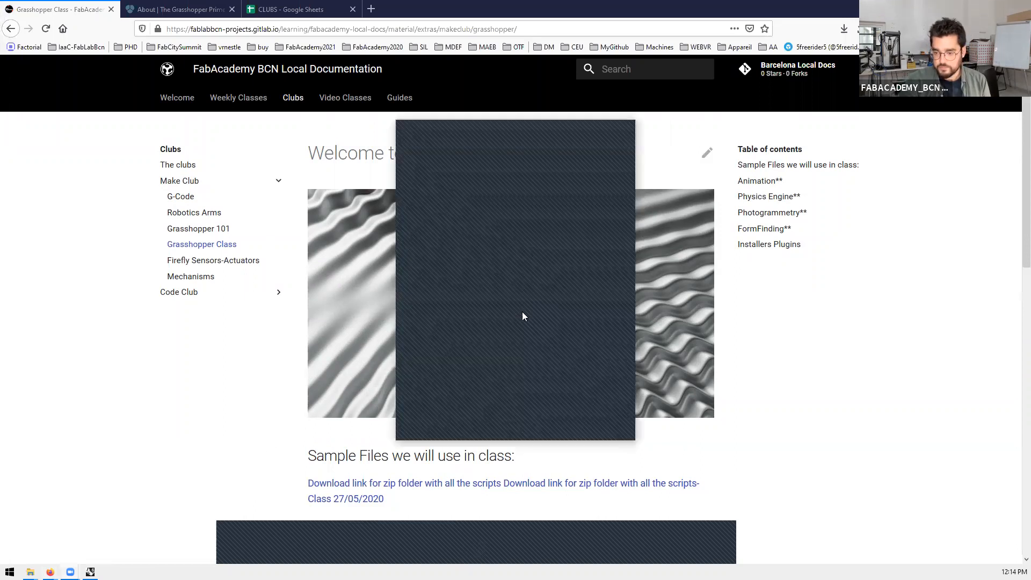
click(519, 307)
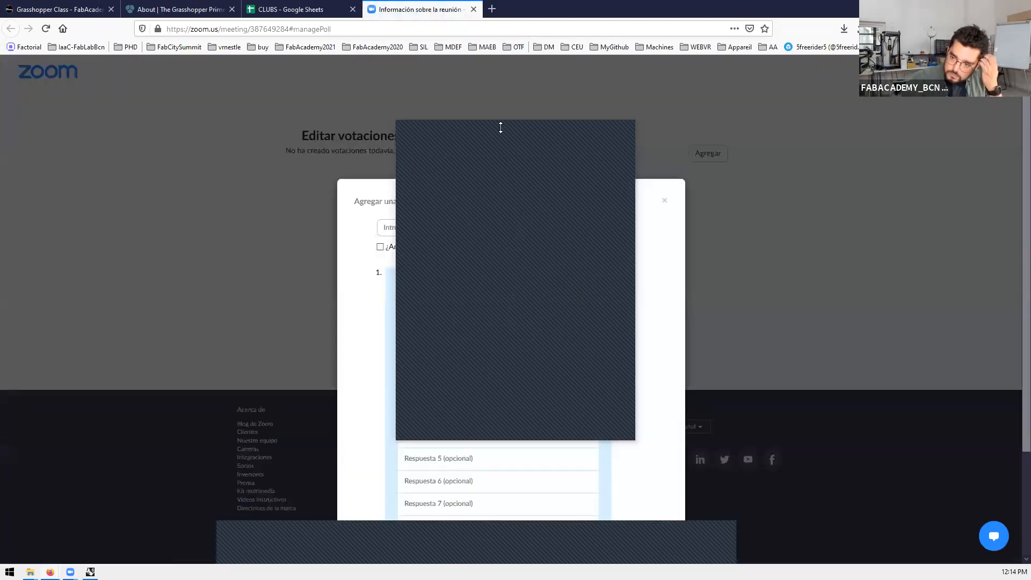
drag(498, 123, 808, 106)
scroll(467, 247, down, 1)
Step: Title the poll "Who has ever used grasshopper"
click(443, 171)
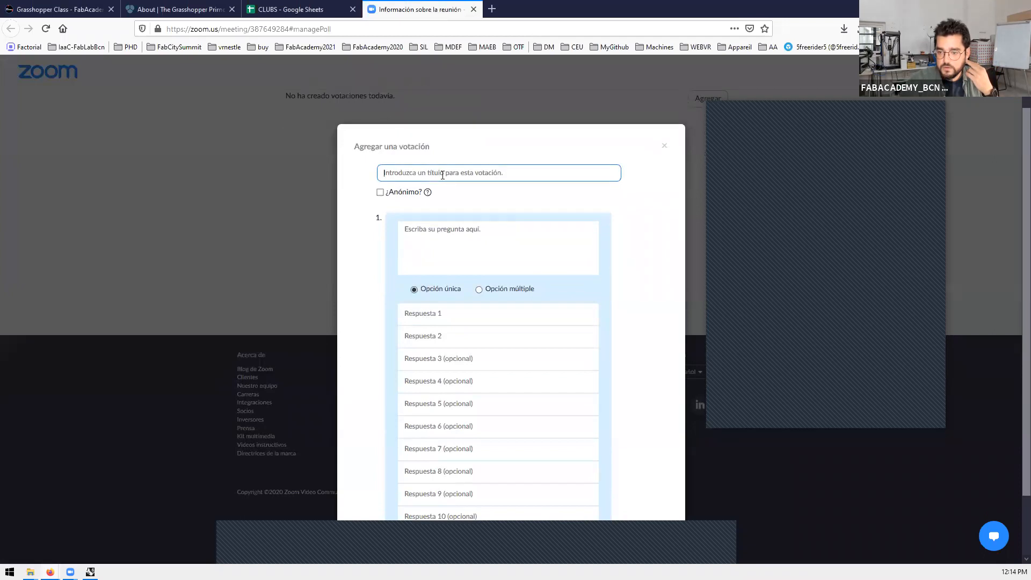
text(Who has)
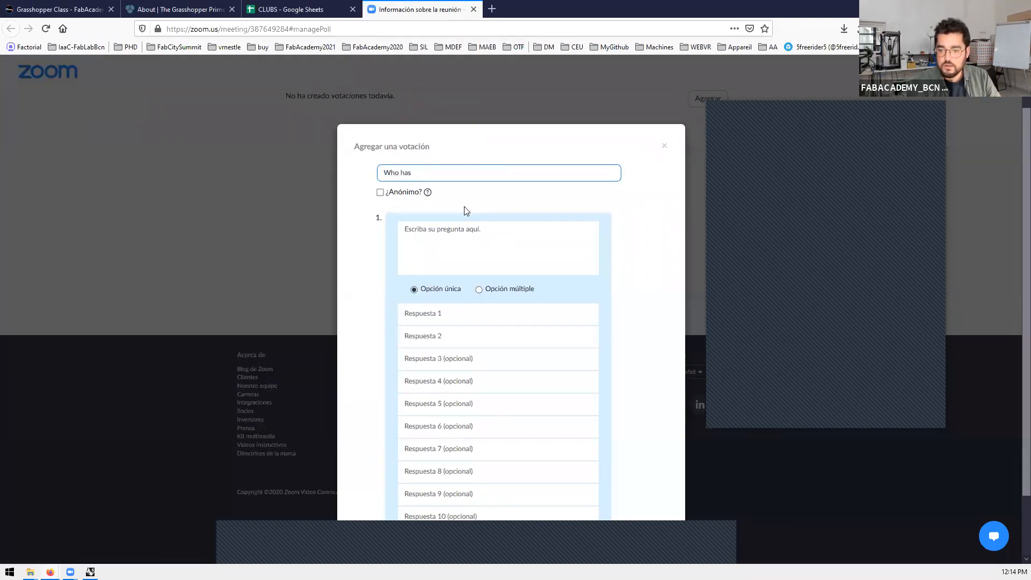
text( ever used grasshopper)
click(436, 315)
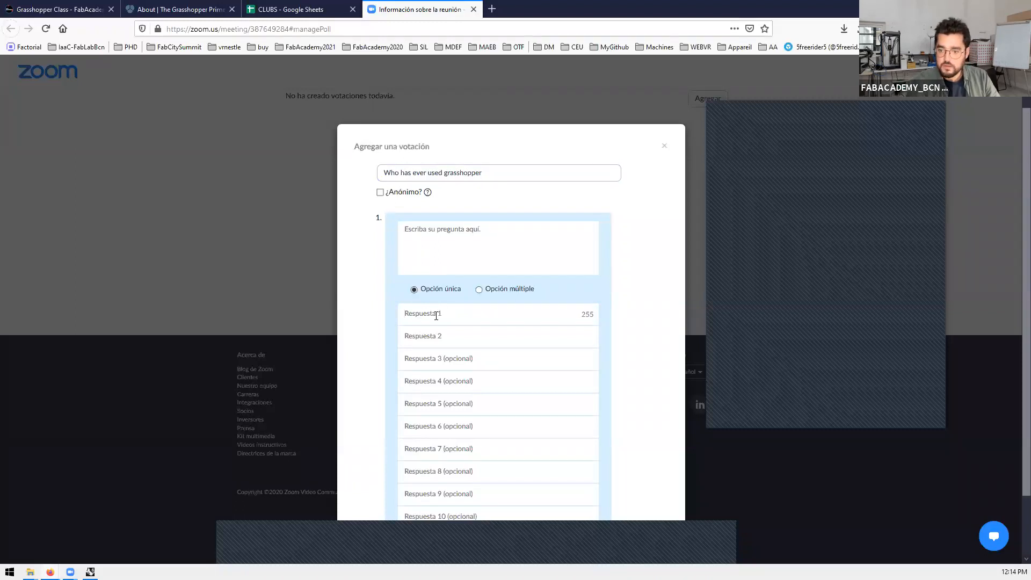
Step: Replace the poll title with "Your level of grasshopper"
triple_click(486, 172)
text(yOUR)
key(BackSpace)
key(BackSpace)
key(BackSpace)
key(BackSpace)
text(yOU)
key(BackSpace)
key(BackSpace)
text(Your level of grasshopper)
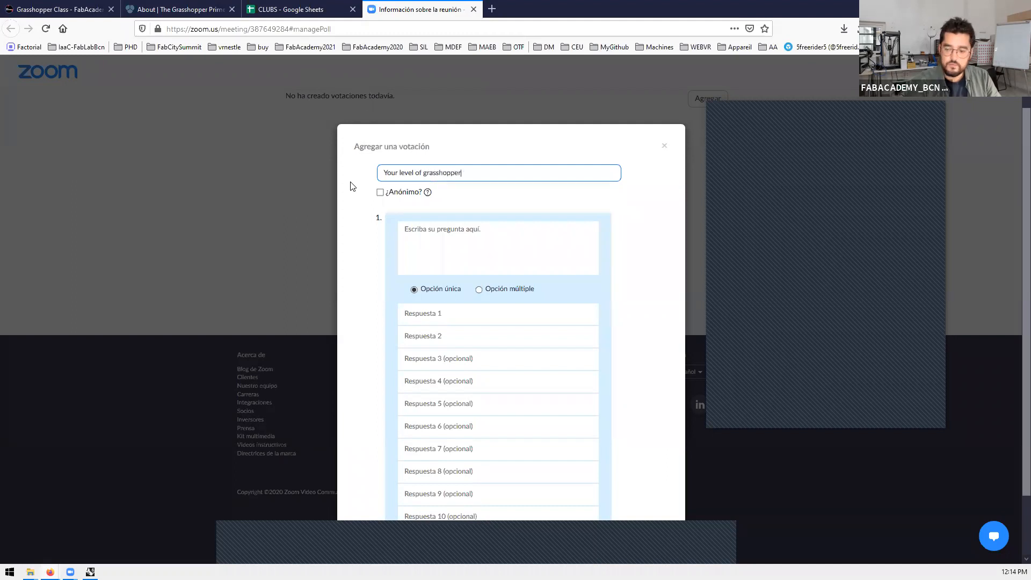
Step: Enter "never used" and "opened a few times" as the first two answers of question 1
click(447, 317)
text(never used)
click(431, 337)
text(opened a few tiem)
text(s)
key(BackSpace)
key(BackSpace)
key(BackSpace)
text(mes)
Step: Enter "average user", "pro" and "good level" as the third, fourth and fifth answers of question 1
click(435, 352)
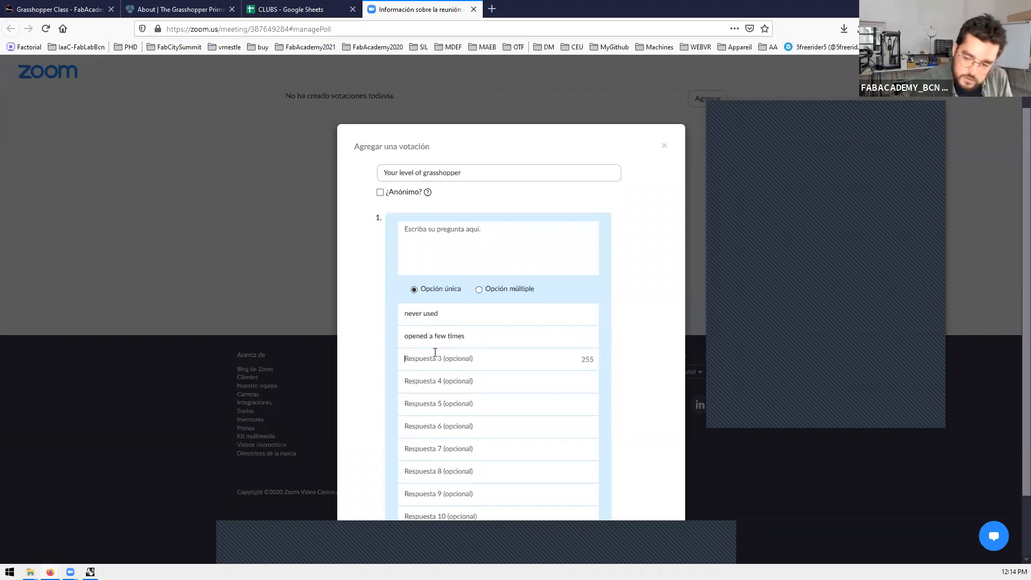
text(average use)
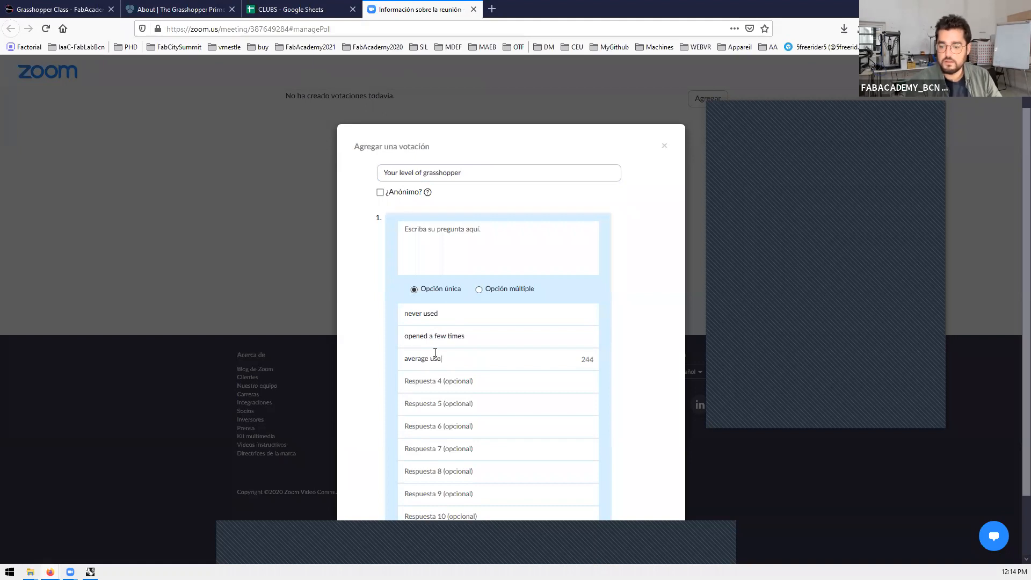
text(r)
click(421, 383)
text(pro)
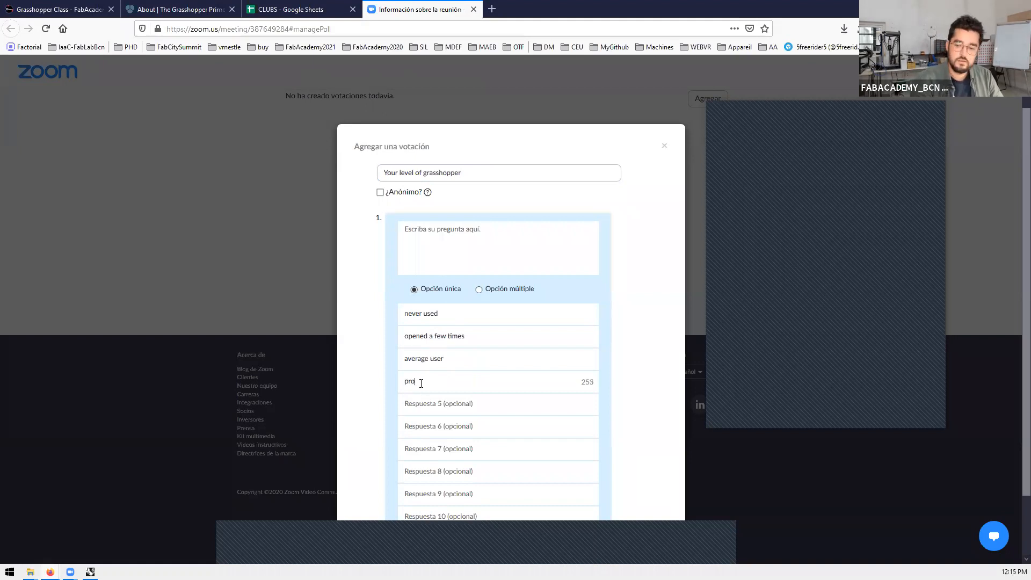
click(419, 406)
text(good)
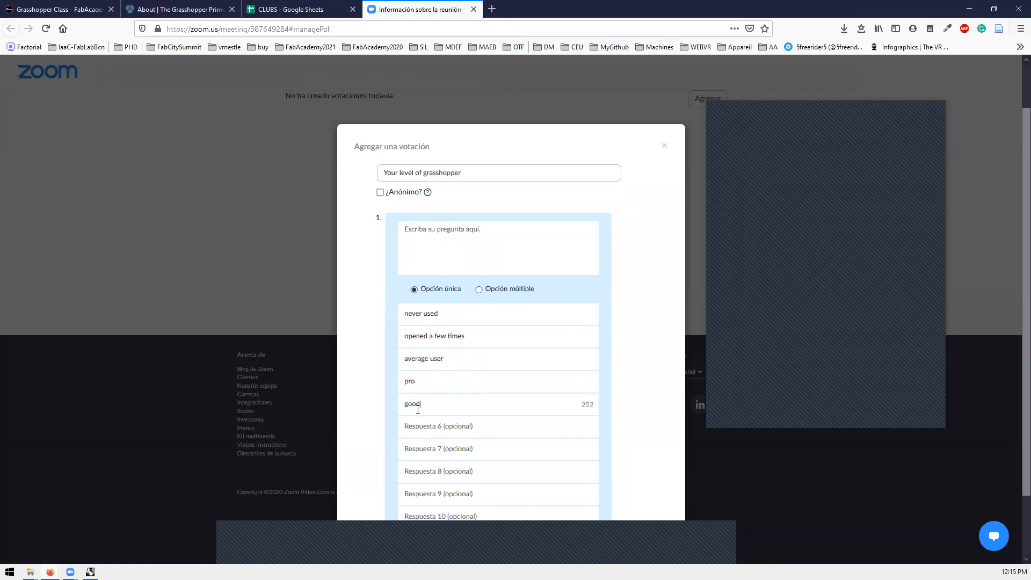
text( lever)
Step: Add a second question to the poll and look over its blank form
scroll(650, 352, down, 2)
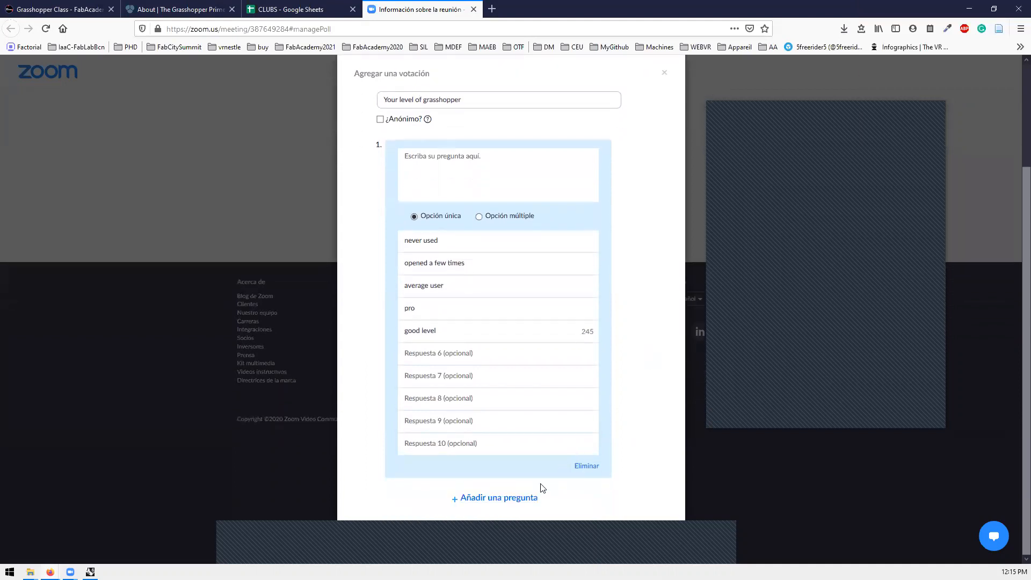
click(510, 498)
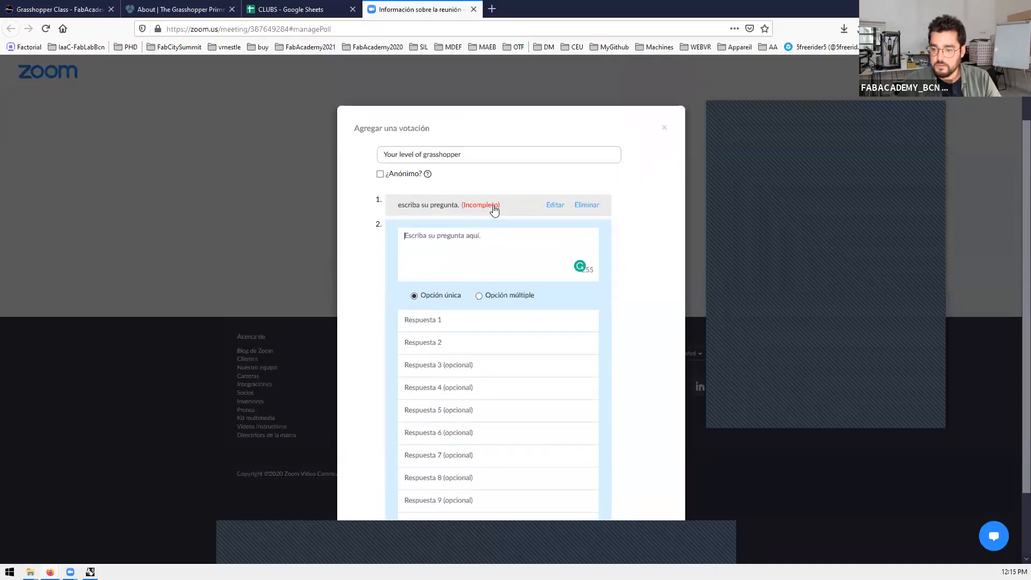
scroll(493, 215, down, 1)
scroll(498, 329, up, 3)
scroll(498, 329, down, 3)
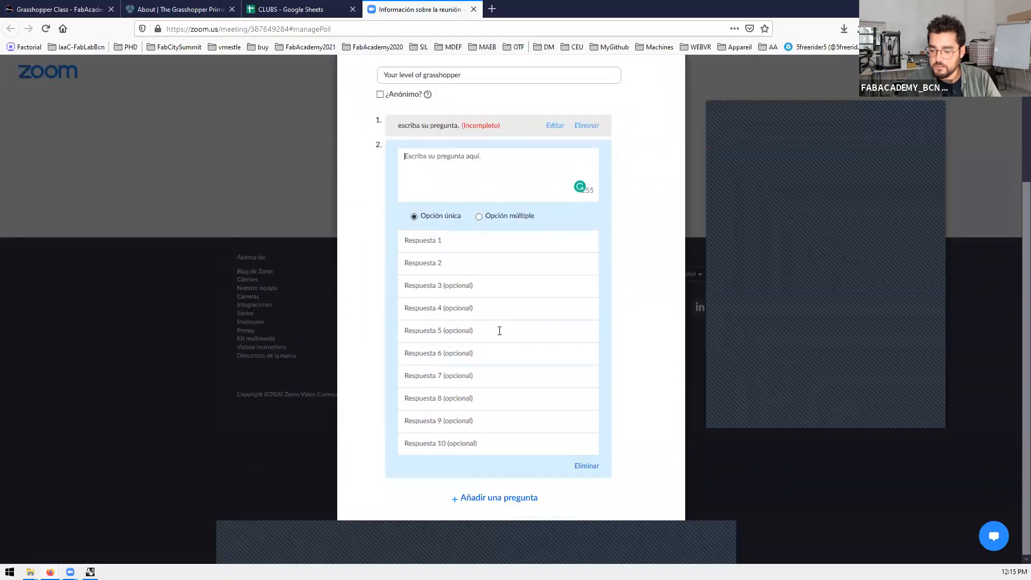
Step: Enter "never in my life" as the question text of question 1
click(429, 123)
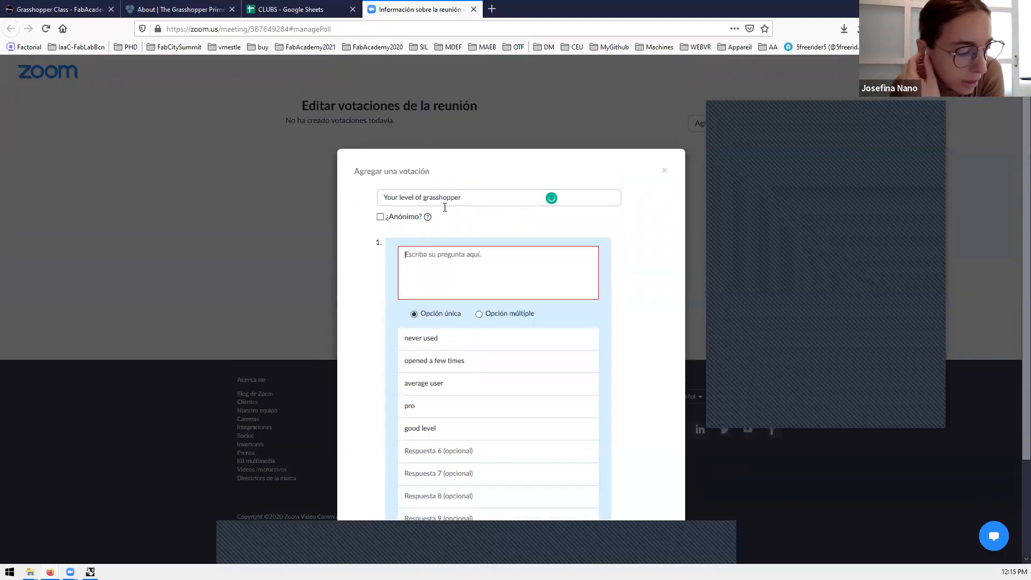
text(never)
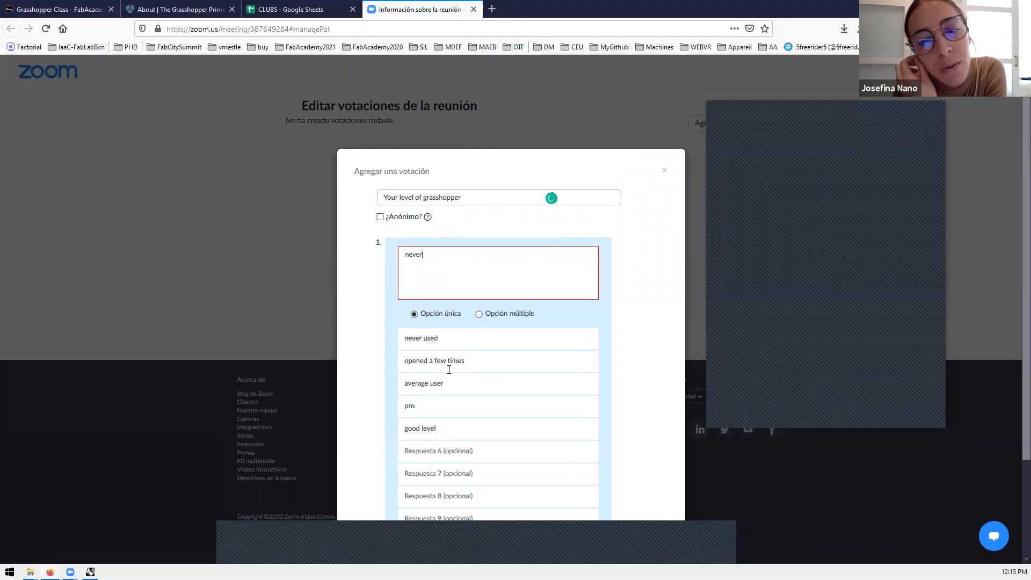
text( in)
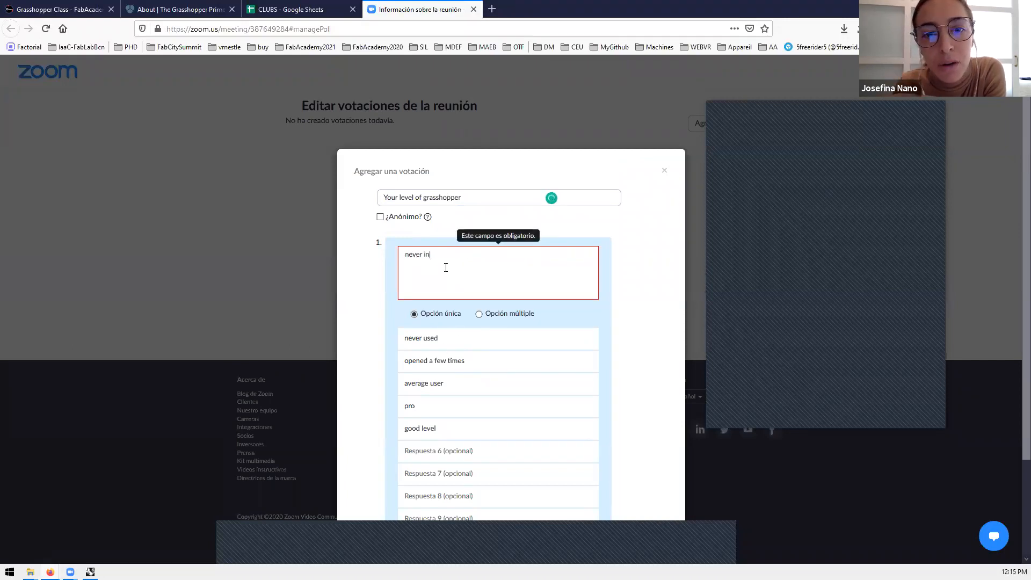
text( my laife)
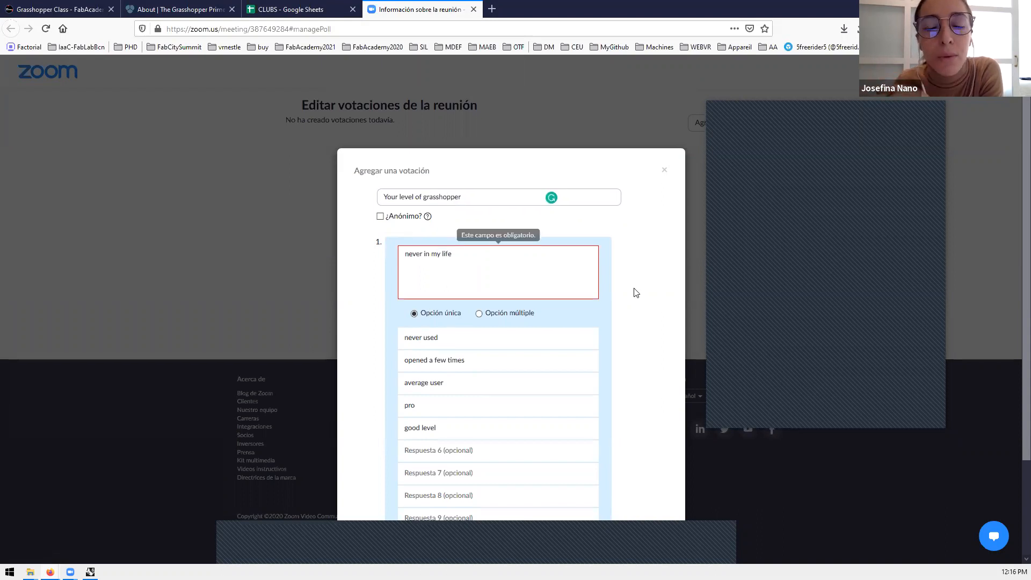
Step: Remove the incomplete second question from the poll and save the poll
scroll(636, 293, down, 2)
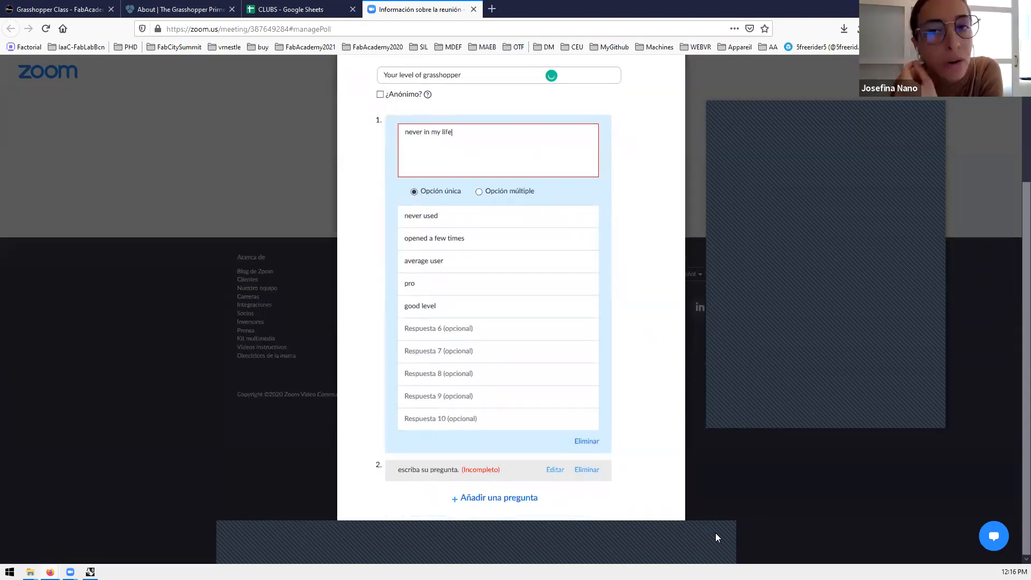
click(596, 542)
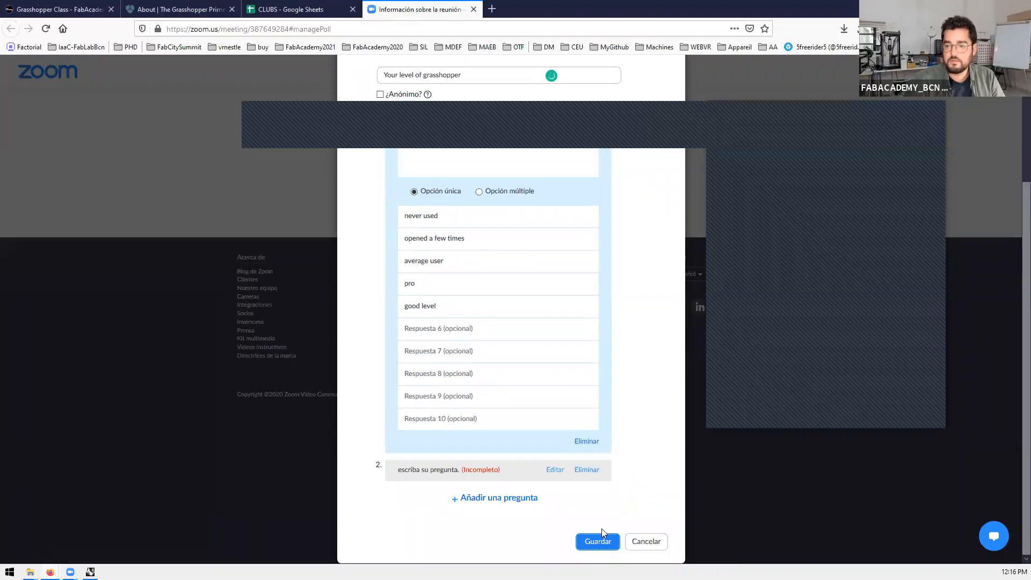
click(600, 546)
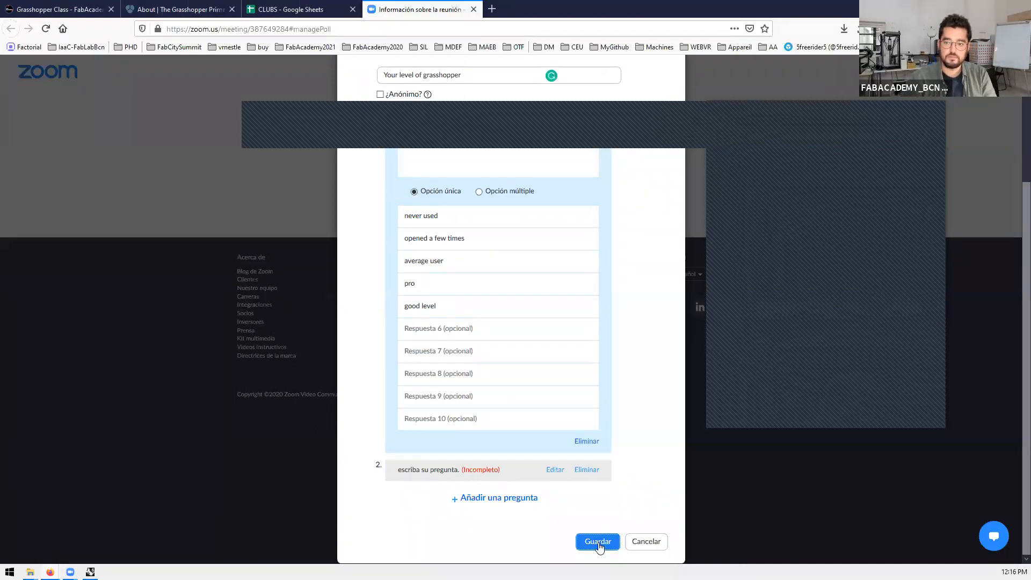
scroll(660, 483, up, 2)
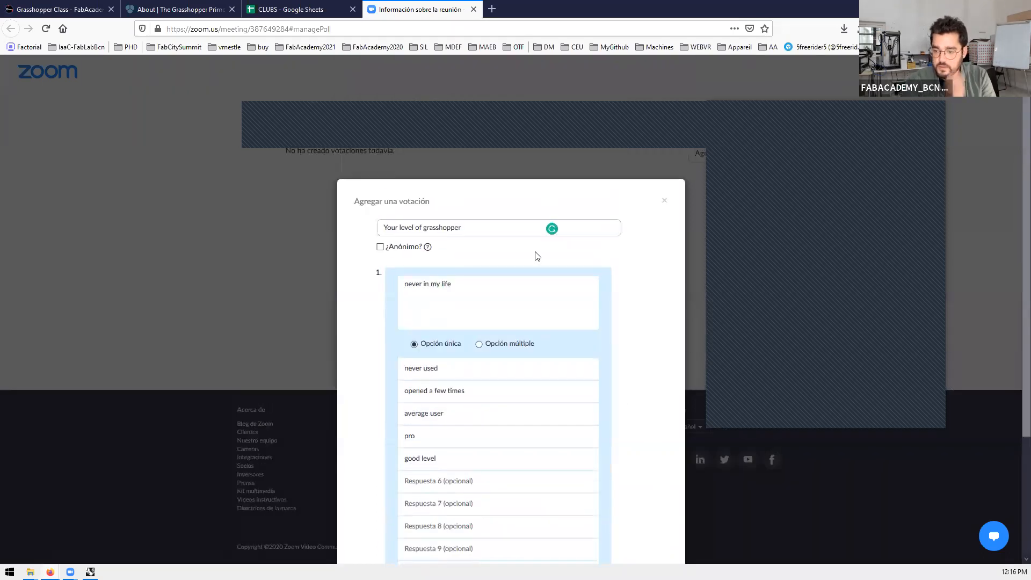
scroll(564, 304, down, 3)
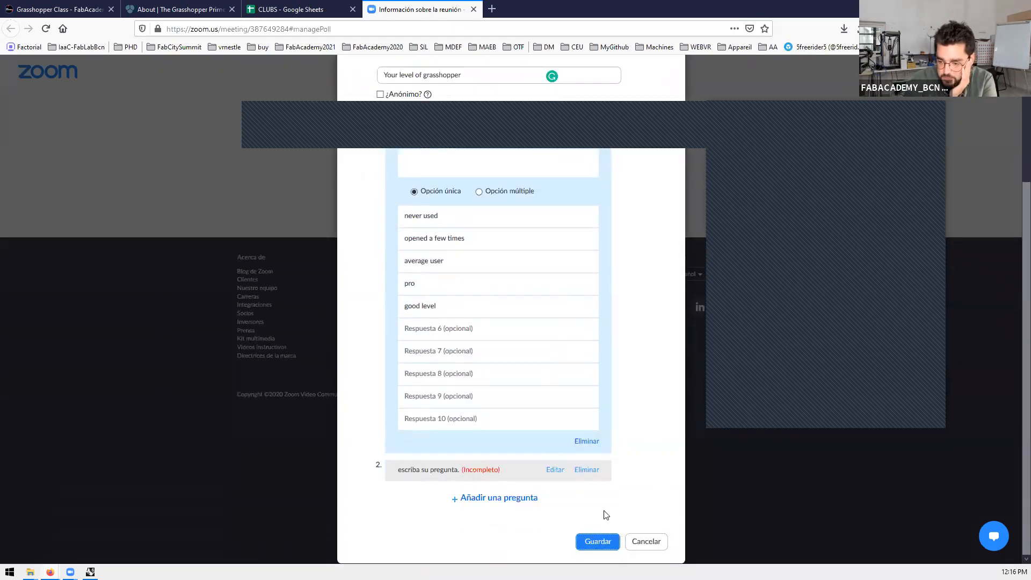
click(595, 472)
click(587, 543)
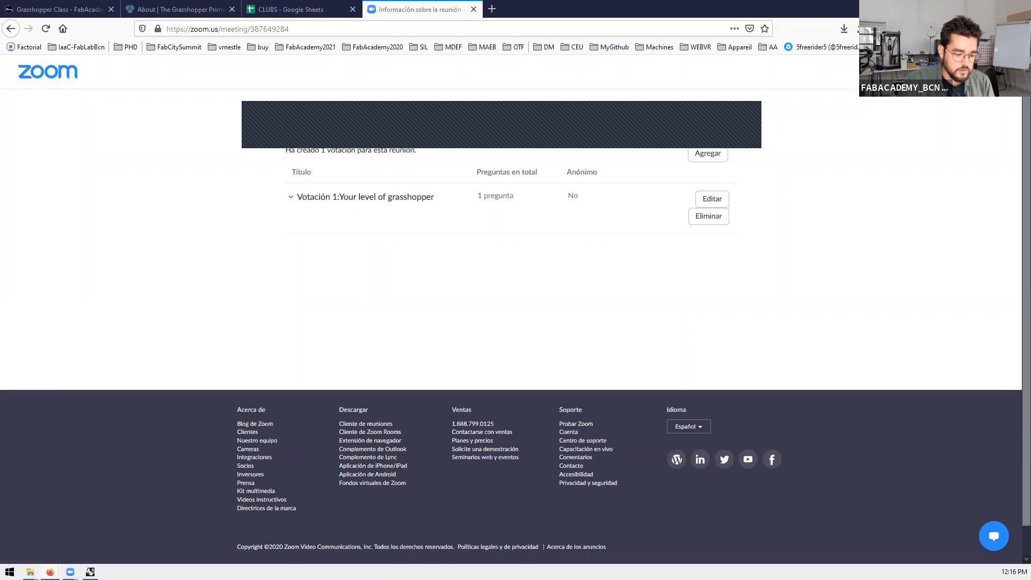
Step: Close the Zoom poll page and return to the Grasshopper Class page of the FabAcademy documentation
click(493, 140)
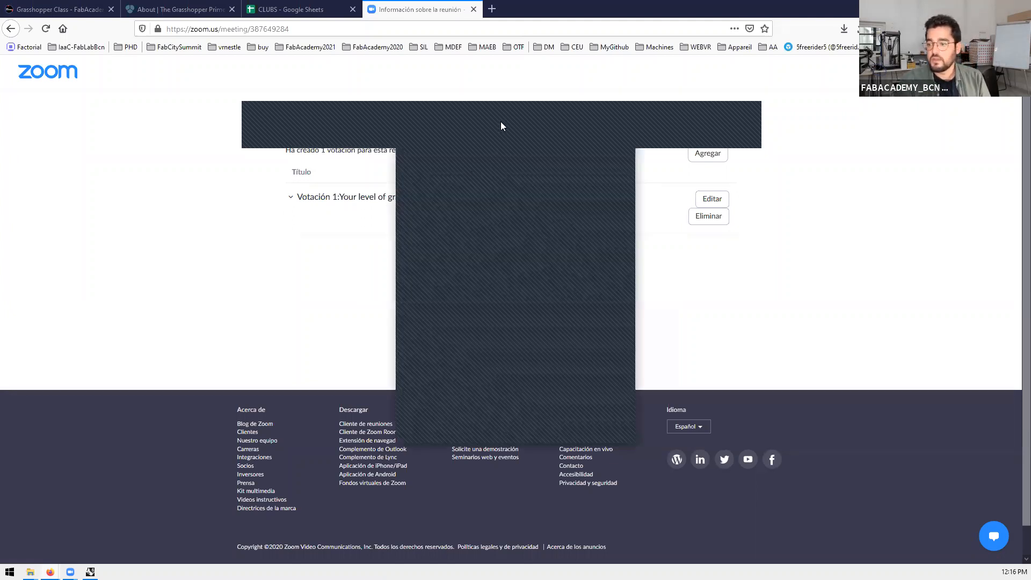
click(474, 9)
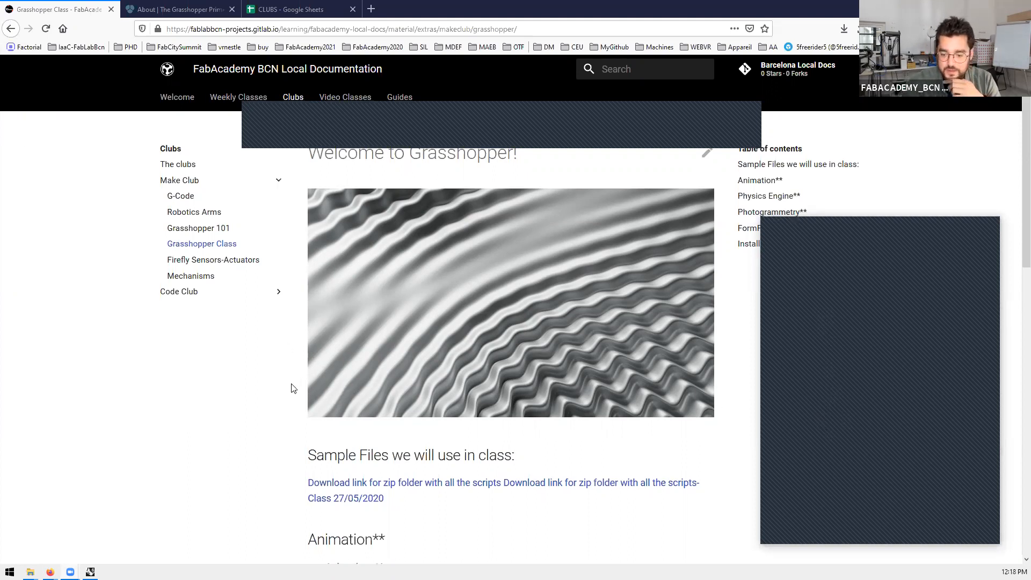
scroll(317, 366, down, 5)
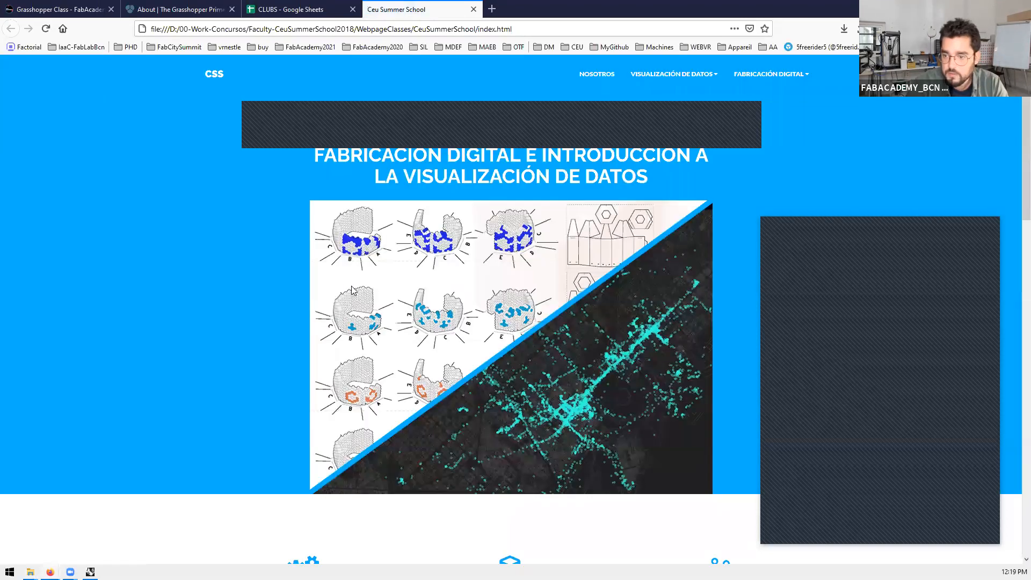
Step: Look through the Ceu Summer School page, open its "Modelado y Fabricación Digital" introduction, and switch to Rhino
scroll(454, 317, down, 15)
scroll(78, 463, up, 3)
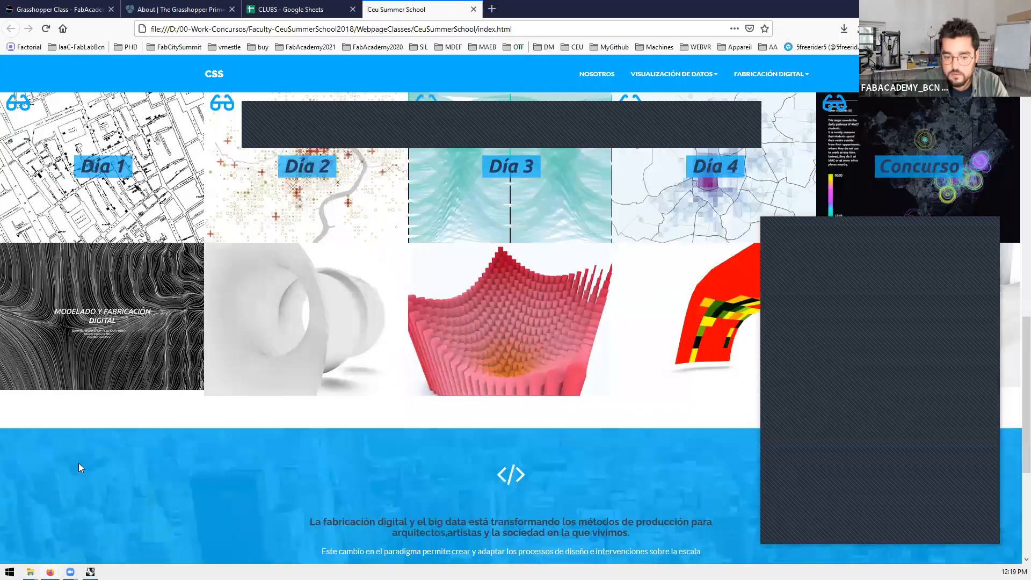
click(101, 446)
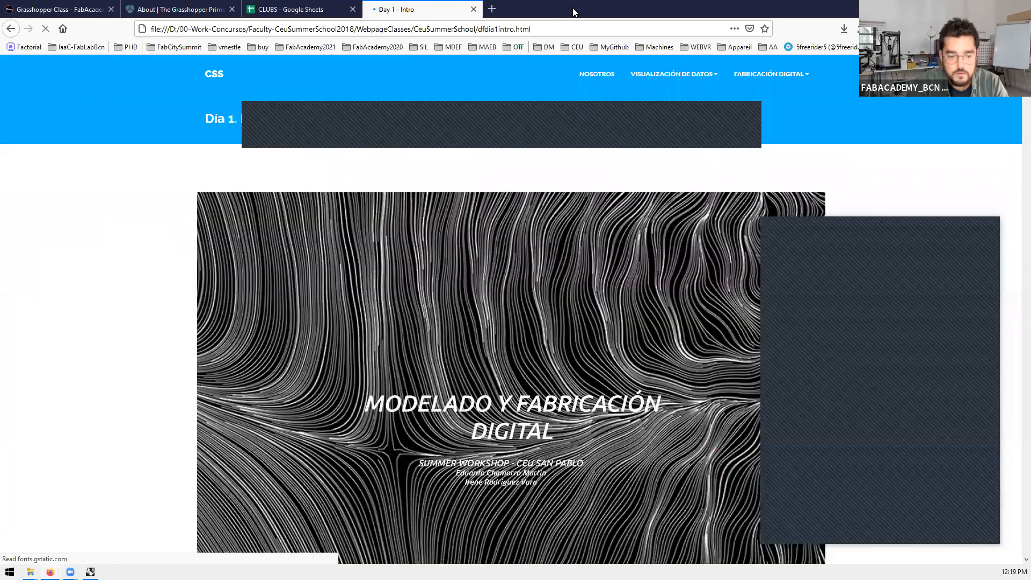
key(alt+Tab)
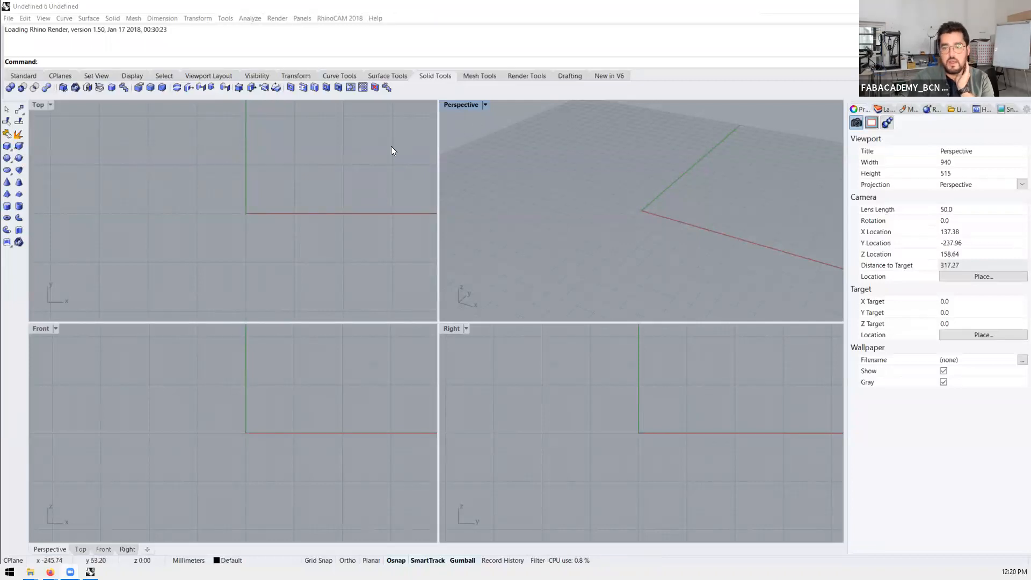
Step: Switch to Firefox, search for "grasshopper rhino" images, and enlarge the one showing a yellow and red twisted tower beside its definition
mouse_move(50, 572)
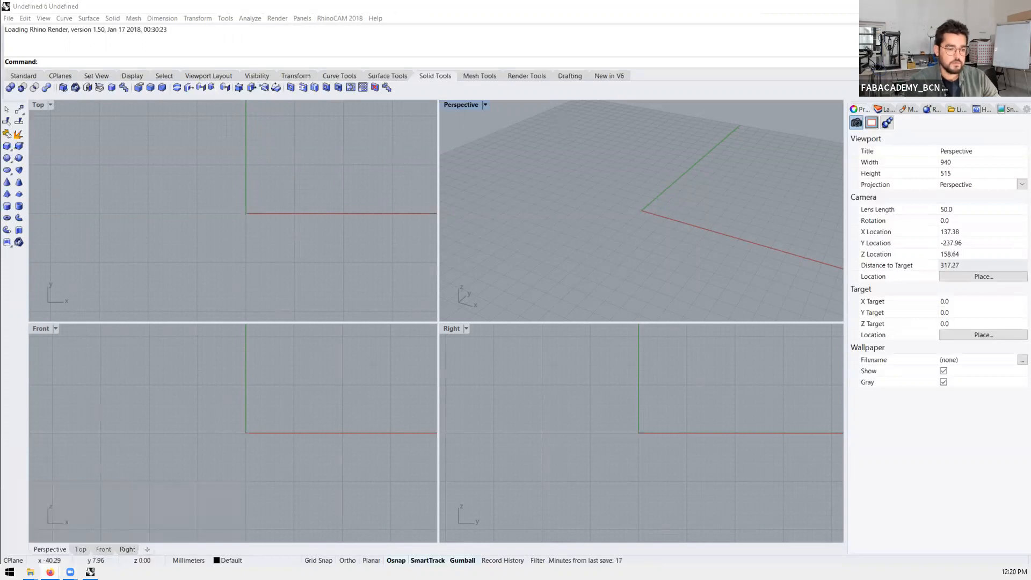
key(alt+Tab)
text(grasshoppe)
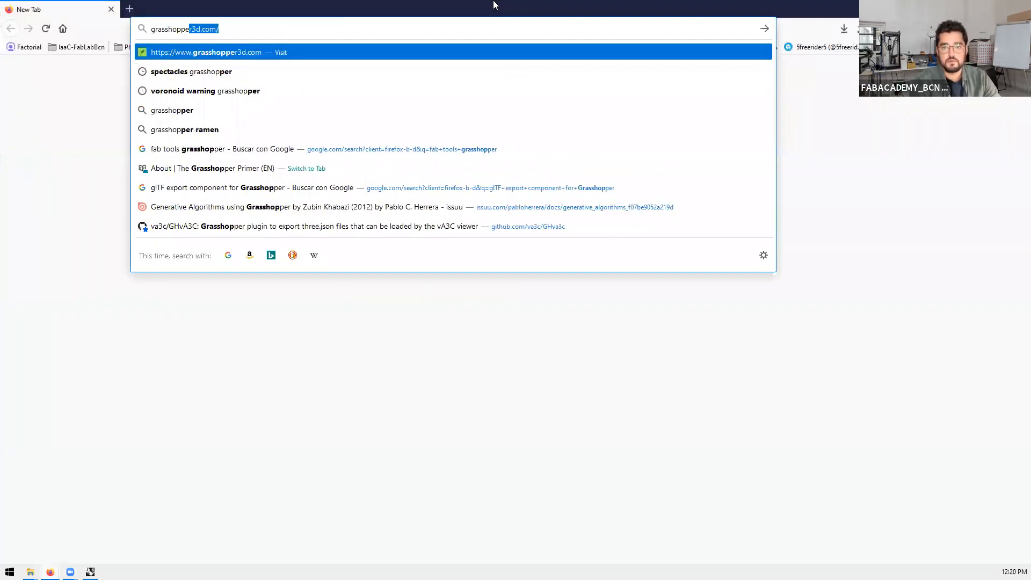
text(r rhino)
key(Return)
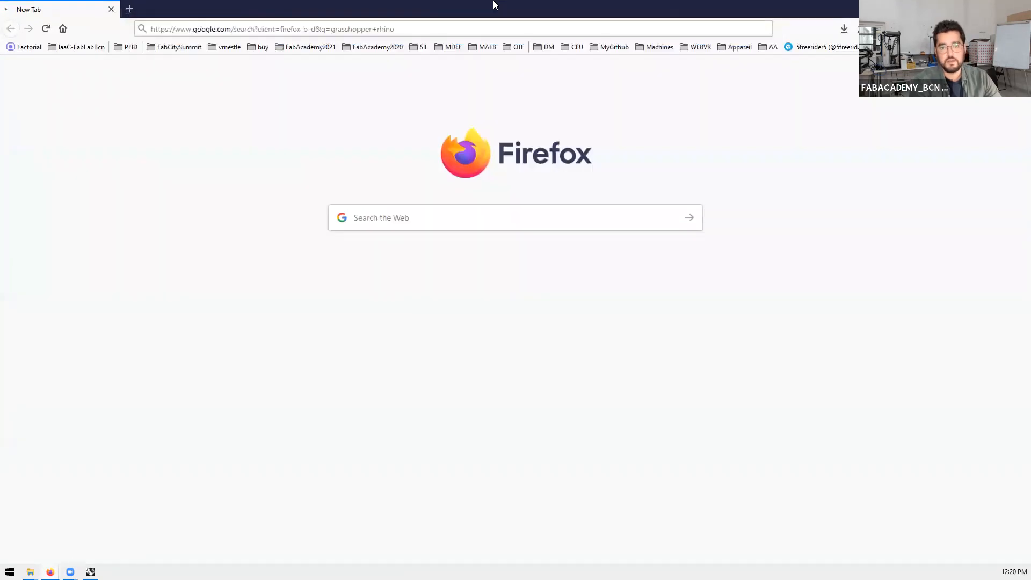
click(162, 108)
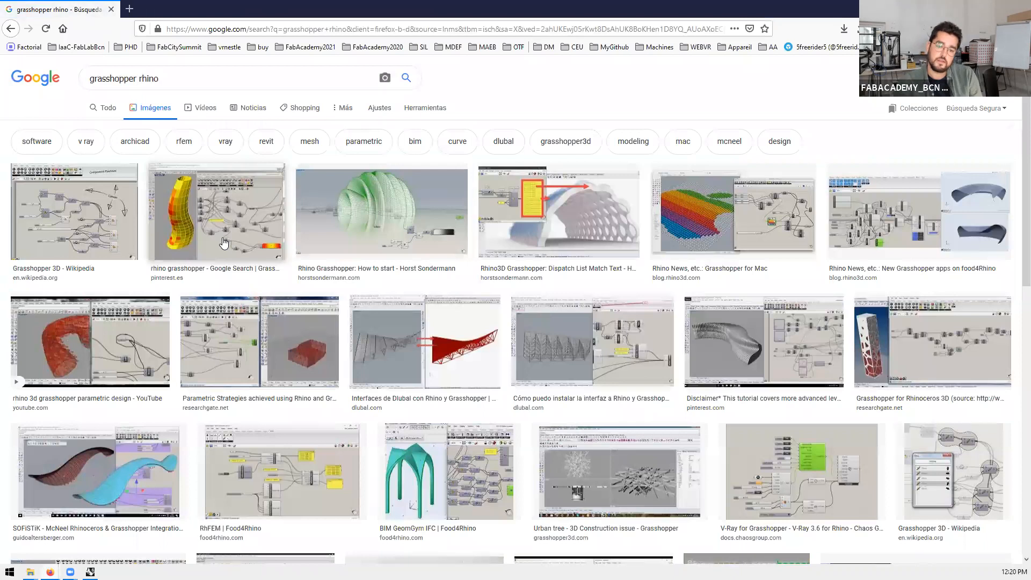
click(224, 243)
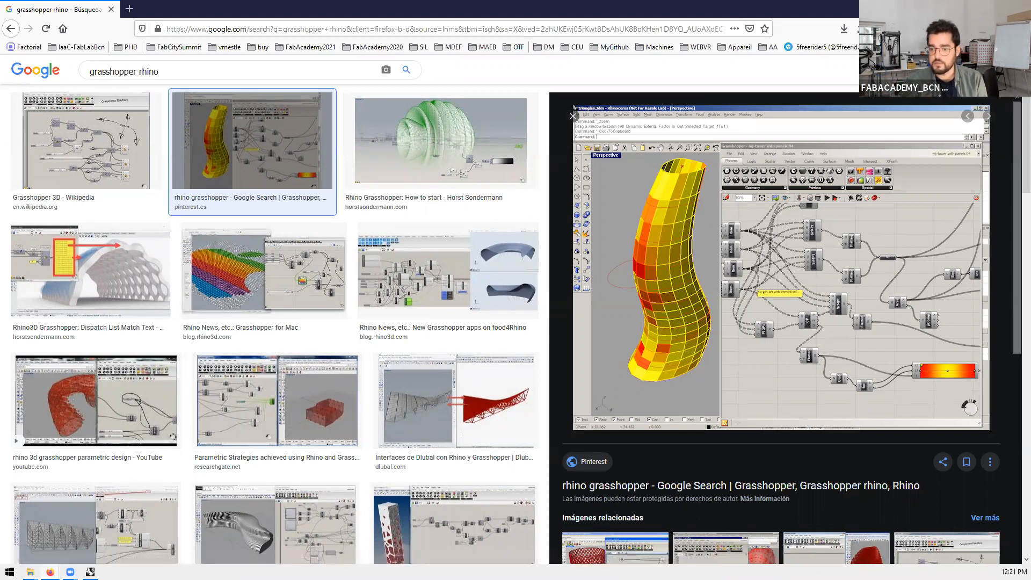
Step: Switch to Rhino and place a single point near the origin in the Perspective viewport
key(alt+Tab)
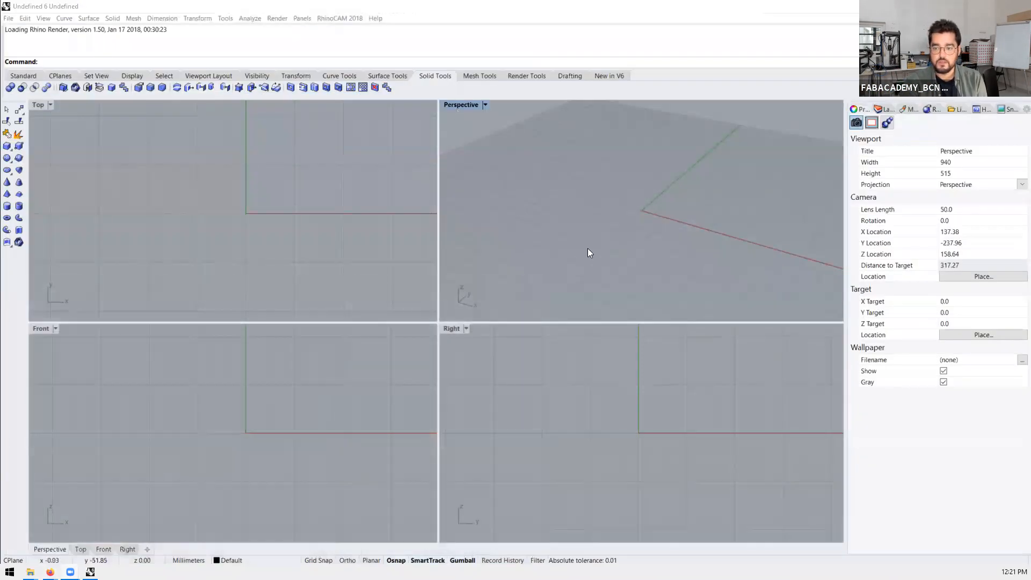
scroll(567, 246, down, 7)
scroll(567, 246, up, 4)
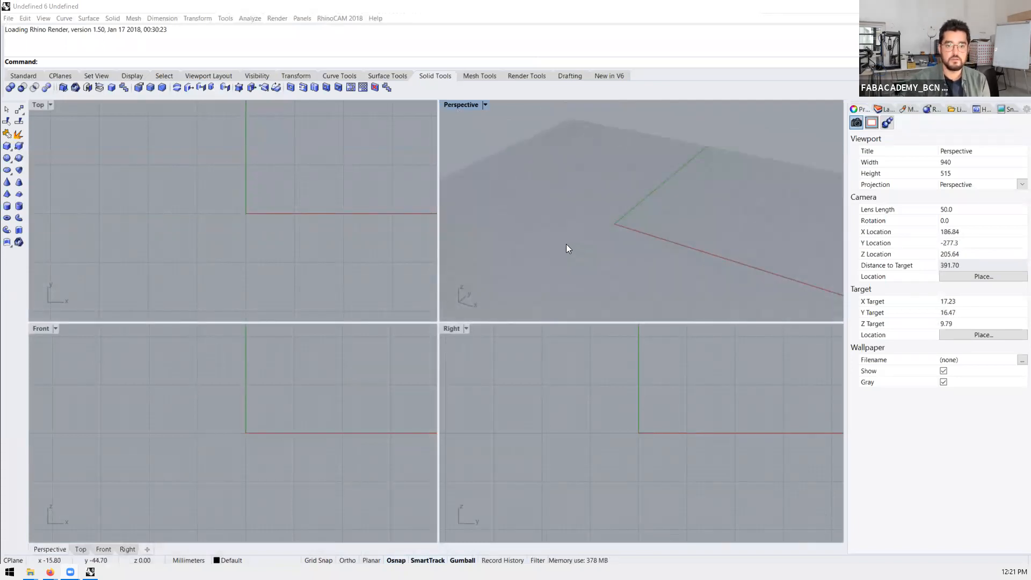
text(Point)
key(Return)
click(584, 205)
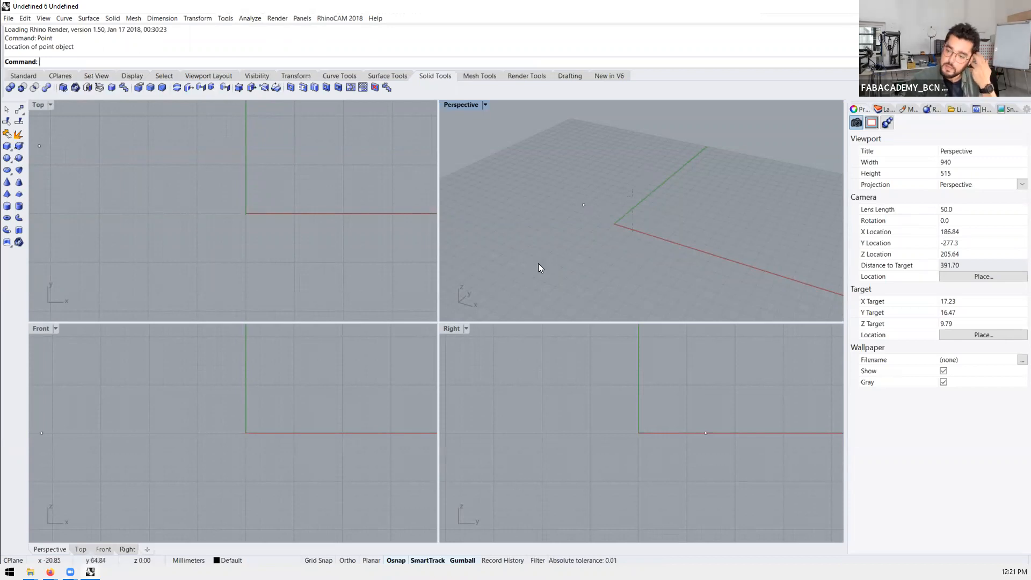
Step: Select the point and move it across the Perspective viewport, entering 50 as a distance
drag(583, 205, 644, 224)
click(644, 224)
key(Escape)
key(Escape)
right_drag(666, 228, 588, 245)
click(625, 199)
drag(656, 203, 580, 201)
click(568, 223)
text(50)
key(Return)
click(614, 232)
mouse_move(615, 232)
right_down()
mouse_move(661, 219)
mouse_move(599, 229)
right_up()
Step: Place eight more points scattered around the origin in the Perspective viewport
text(Point)
key(Return)
click(608, 203)
right_click(571, 197)
click(531, 215)
right_click(555, 192)
click(660, 241)
right_click(589, 268)
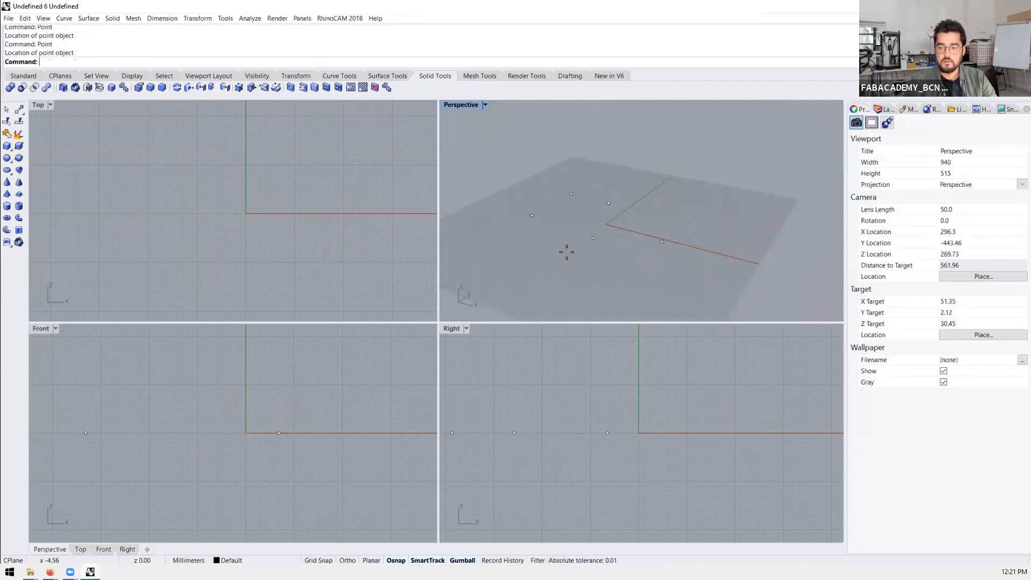
click(551, 236)
right_click(596, 261)
click(594, 260)
right_click(665, 207)
click(661, 207)
right_click(638, 219)
click(639, 219)
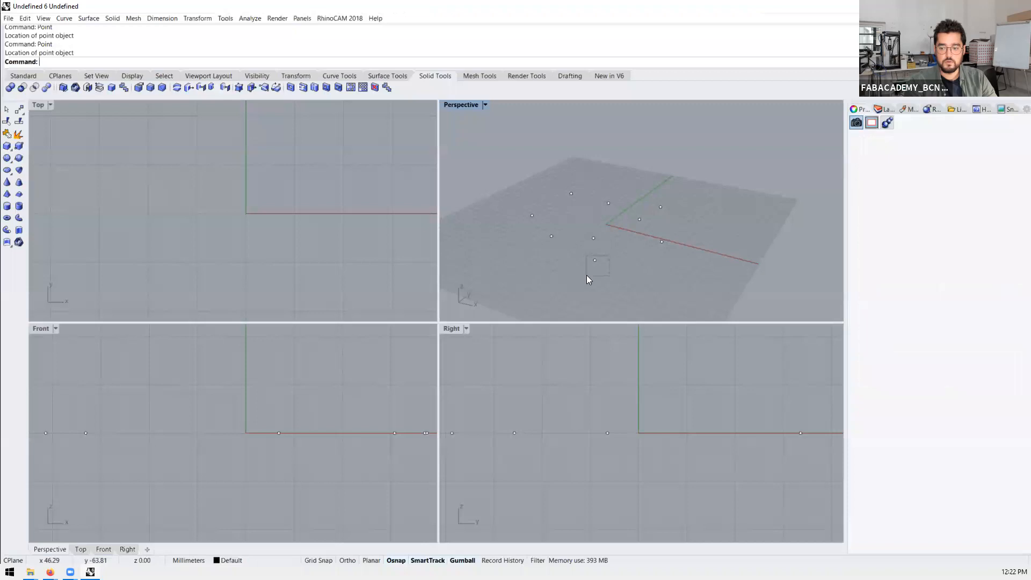
Step: Select individual points one at a time, clear the selection, and delete all points from the model
click(594, 260)
right_drag(596, 269, 668, 288)
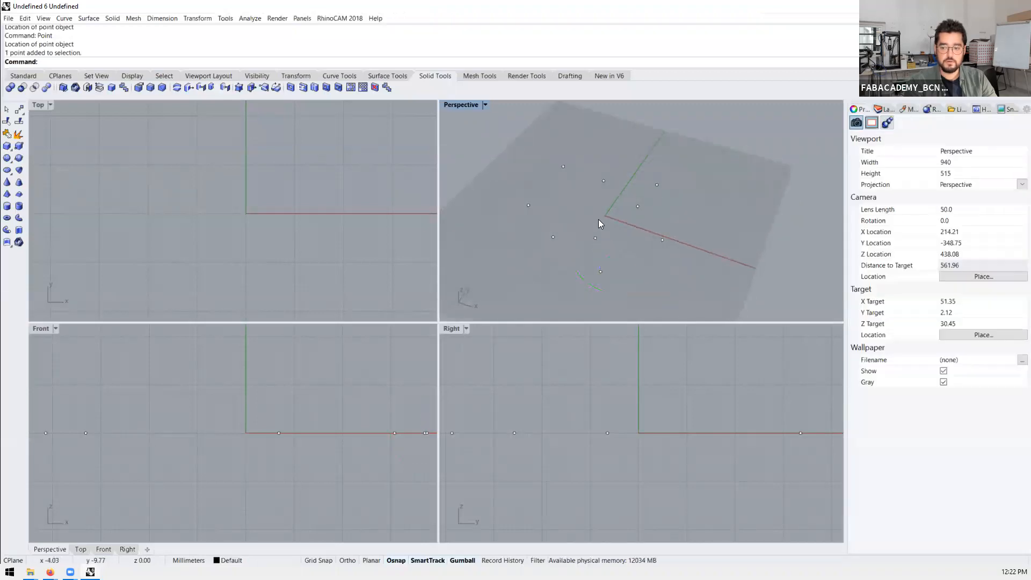
click(562, 231)
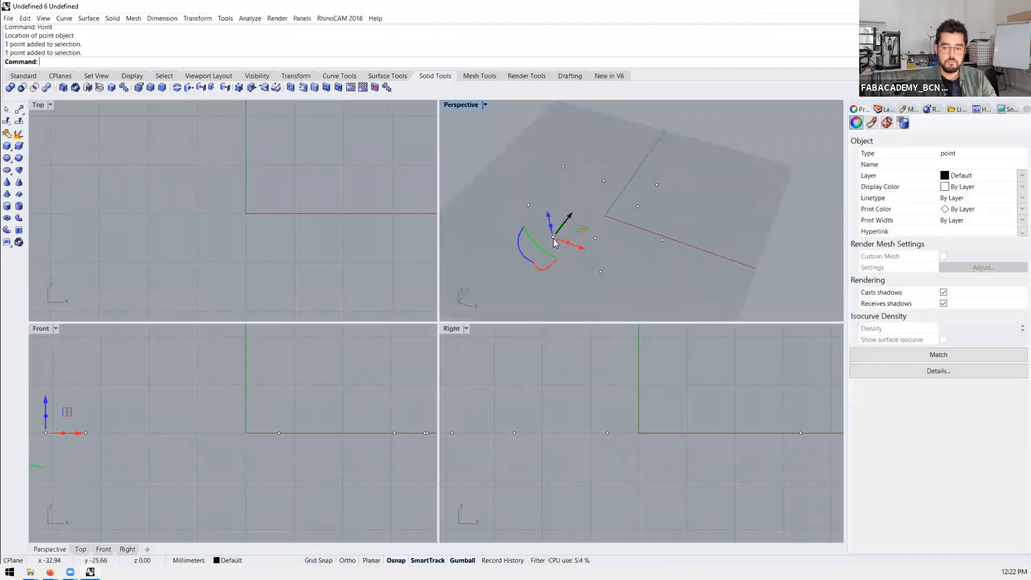
click(612, 261)
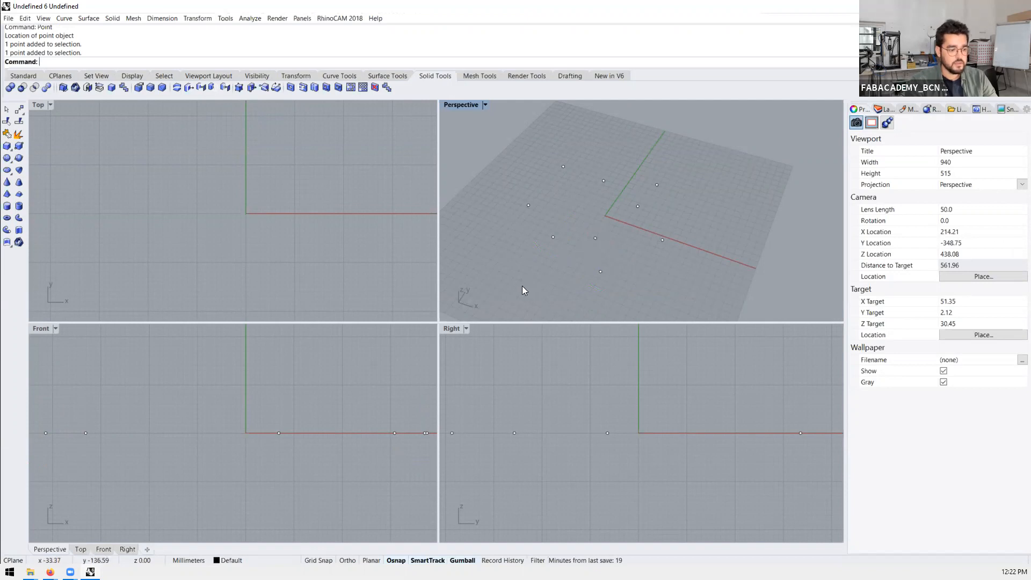
scroll(520, 289, down, 4)
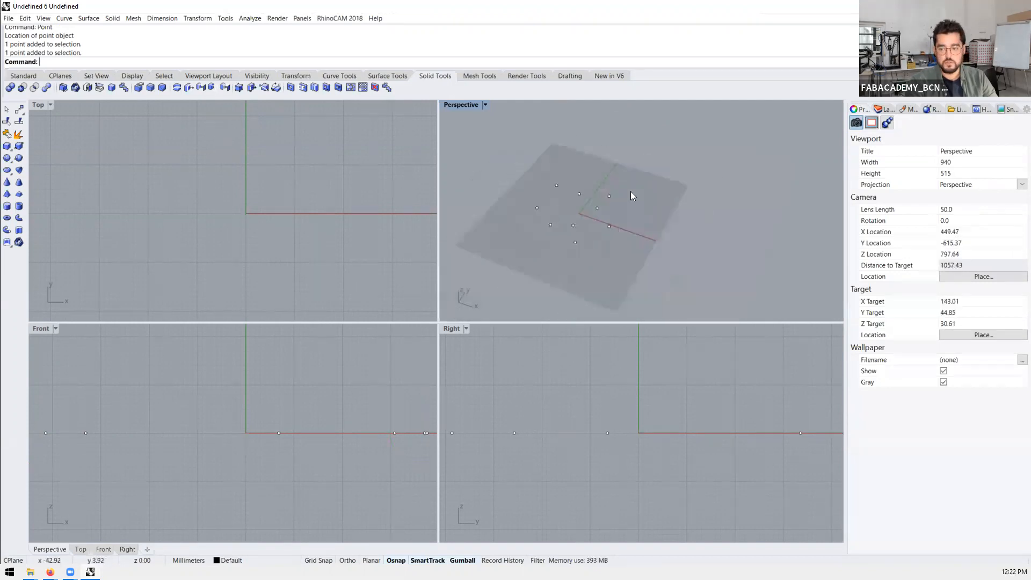
key(ctrl+a)
key(Delete)
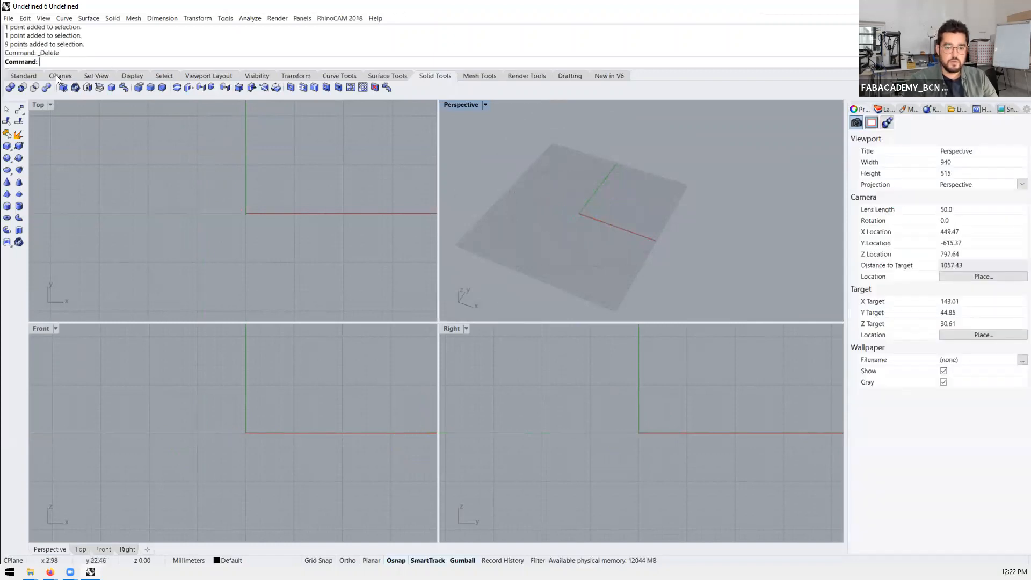
Step: Show the standard Rhino tools and launch Grasshopper
click(22, 76)
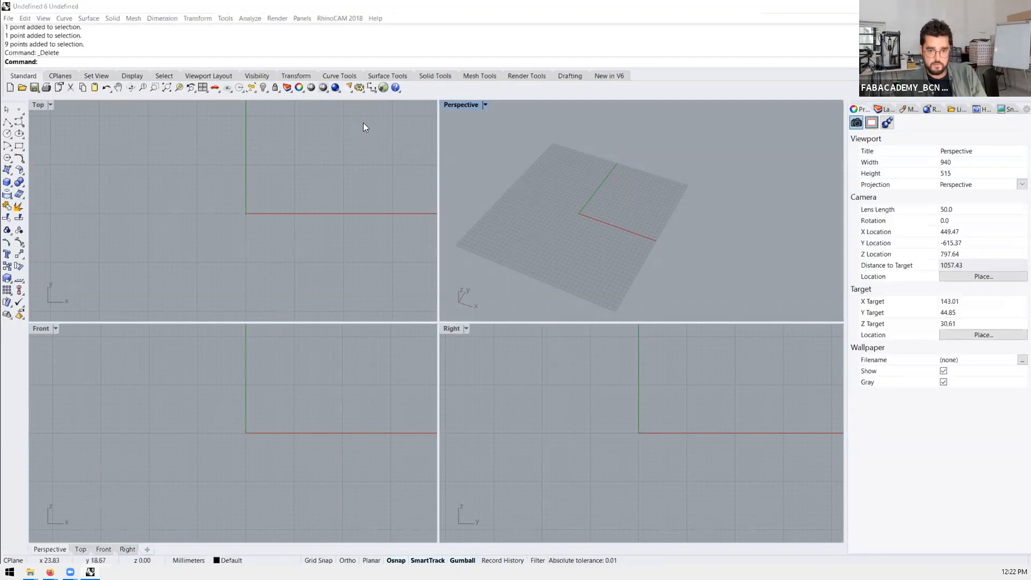
click(384, 89)
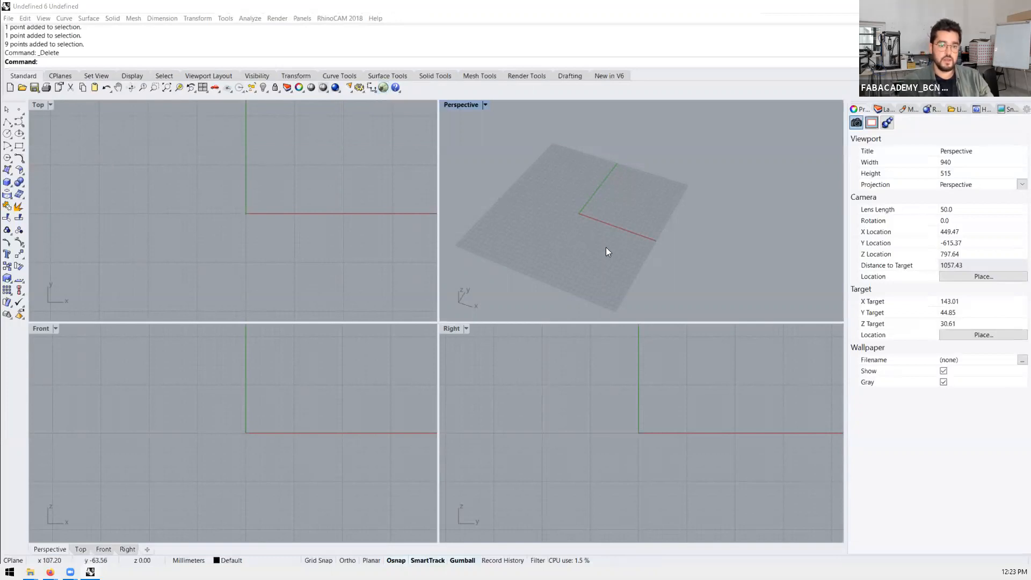
text(Grasshopper)
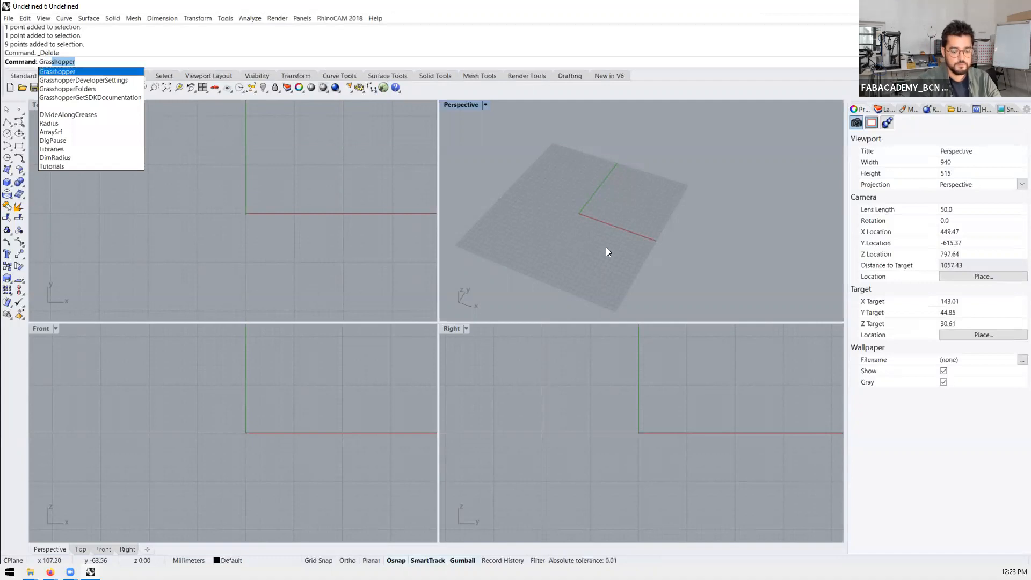
key(Return)
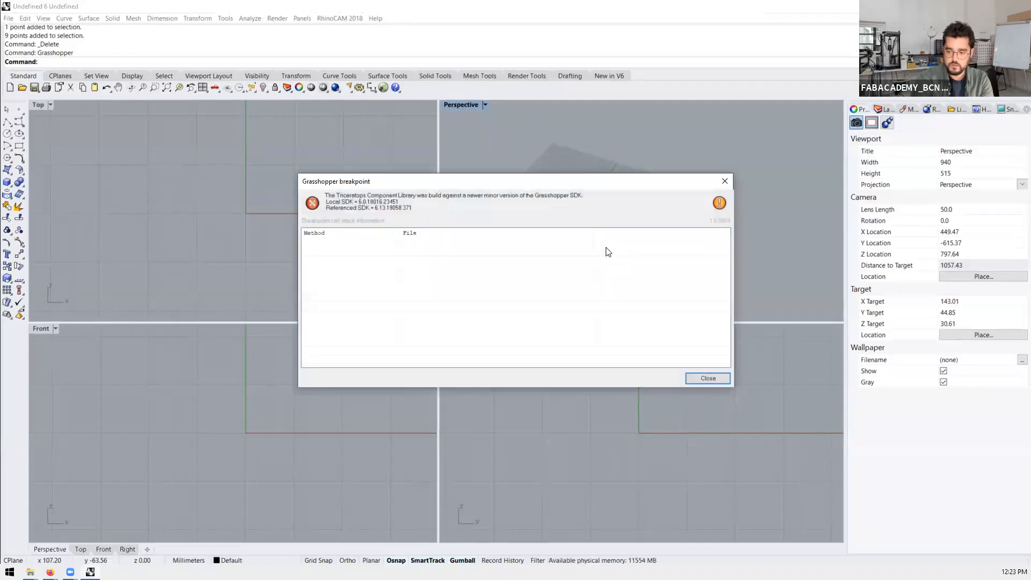
Step: Dismiss the component library breakpoint messages and move the Grasshopper window away from the Rhino command area
key(Return)
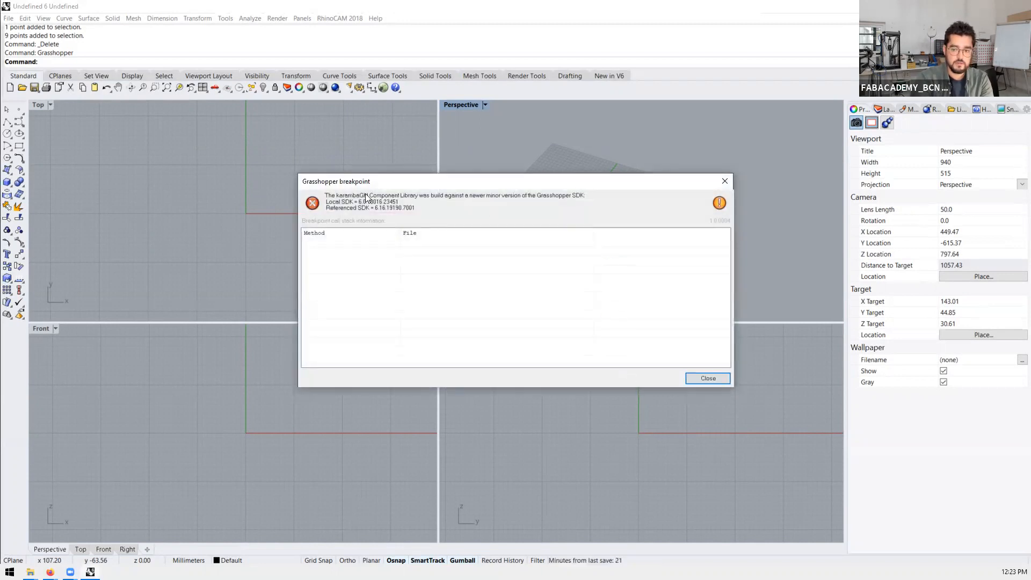
click(699, 382)
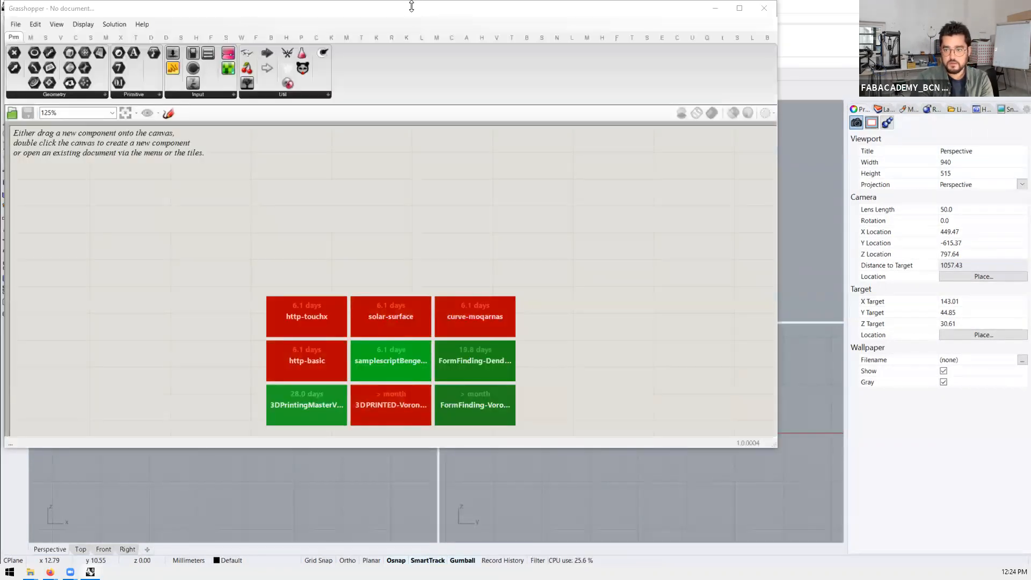
drag(422, 16, 559, 84)
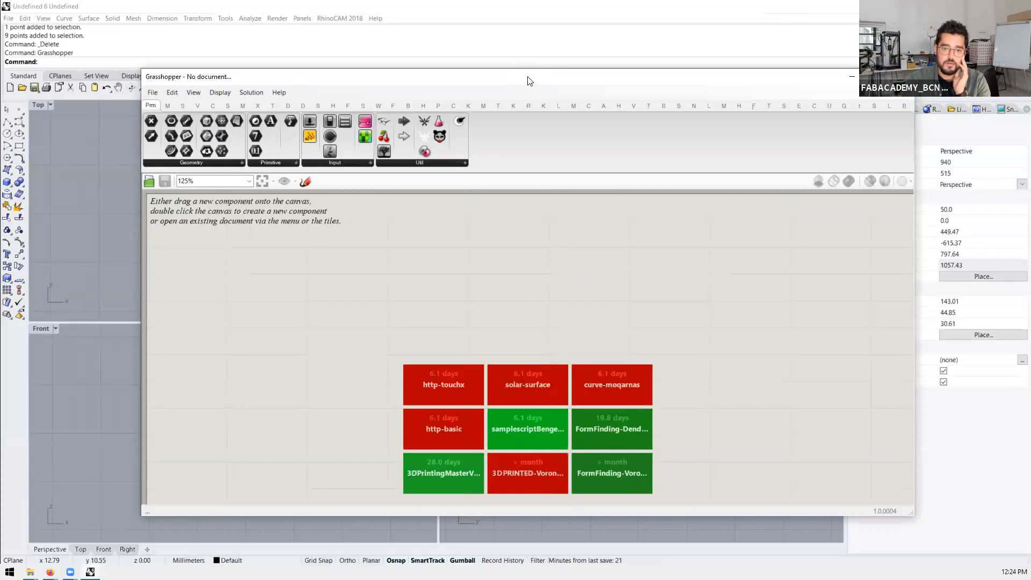
Step: Move the Grasshopper window lower to uncover the Rhino viewports and maximize the Perspective viewport
drag(527, 81, 569, 177)
double_click(455, 104)
scroll(96, 251, down, 10)
scroll(135, 247, up, 5)
right_drag(135, 247, 162, 290)
click(527, 177)
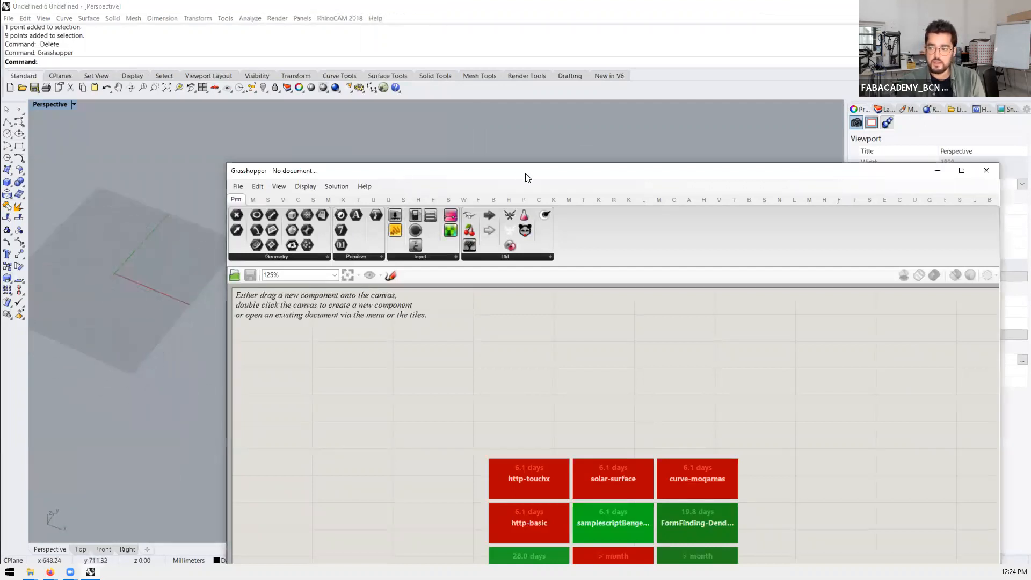
Step: Snap the Grasshopper window beside Rhino, widen it to more than half the screen, and center the Perspective grid in the remaining space
drag(525, 173, 1030, 178)
scroll(376, 266, down, 10)
scroll(329, 261, up, 5)
scroll(329, 261, up, 2)
right_drag(343, 275, 370, 248)
scroll(569, 274, up, 1)
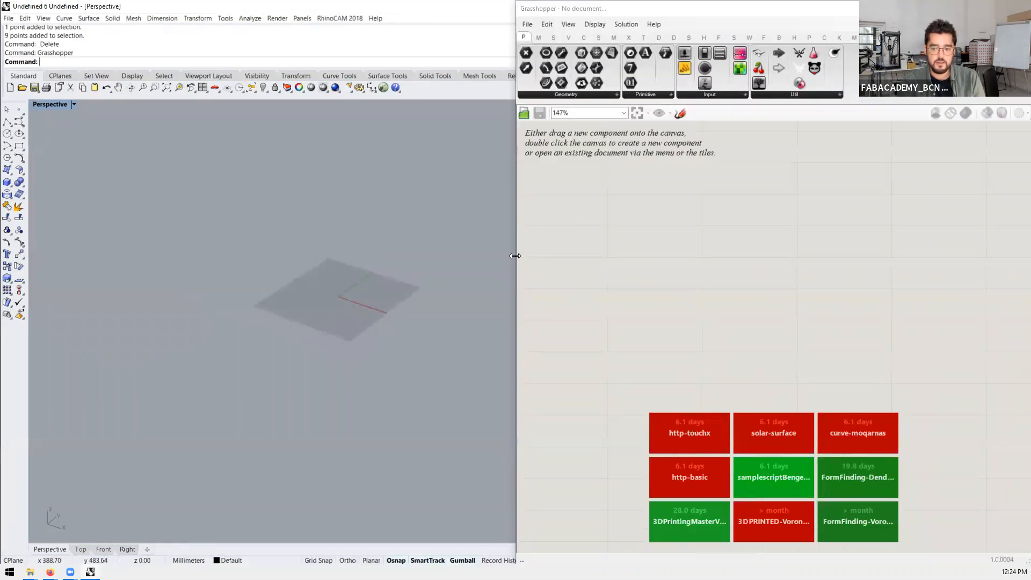
drag(515, 255, 430, 258)
right_drag(201, 296, 261, 293)
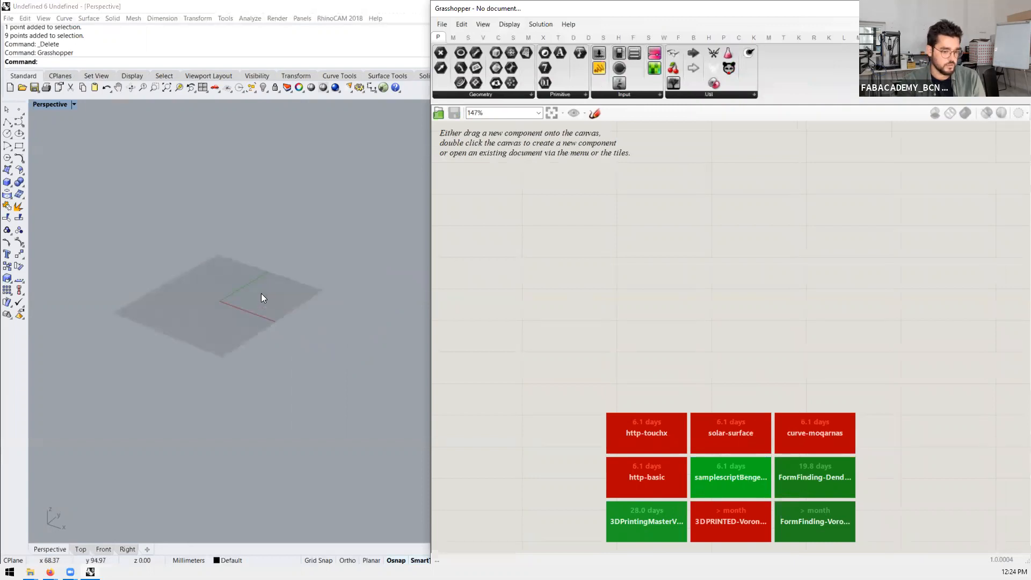
scroll(261, 293, up, 4)
scroll(259, 293, down, 4)
scroll(258, 293, up, 4)
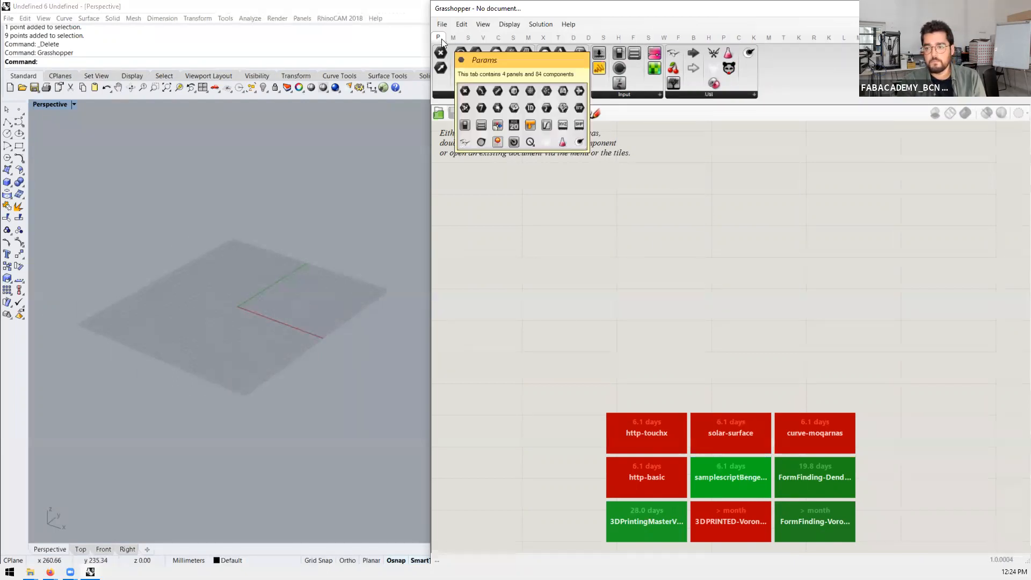
scroll(647, 273, down, 5)
scroll(797, 253, up, 3)
scroll(611, 264, down, 2)
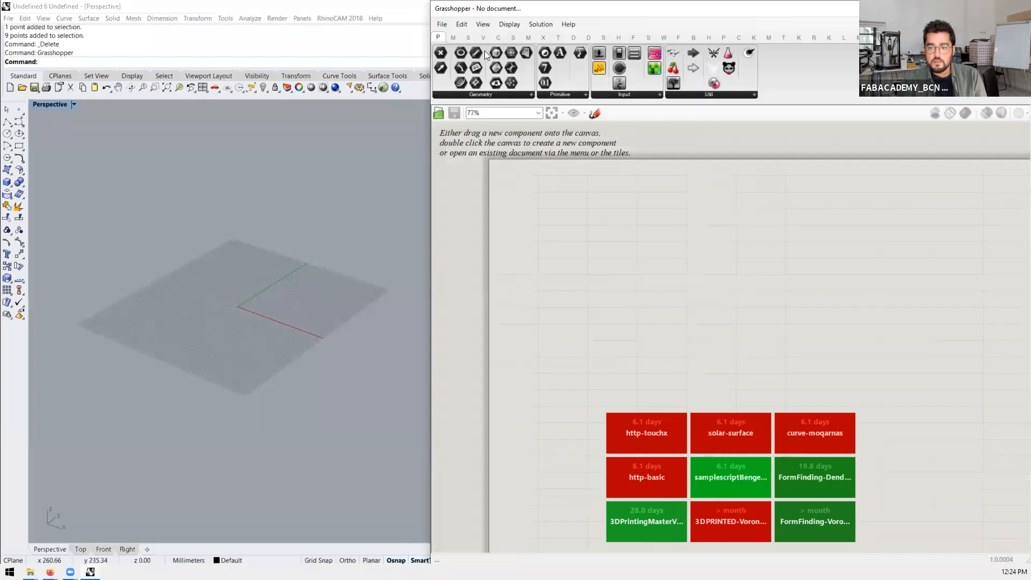
Step: Enable AutoSave in the file settings of the Grasshopper preferences
click(443, 25)
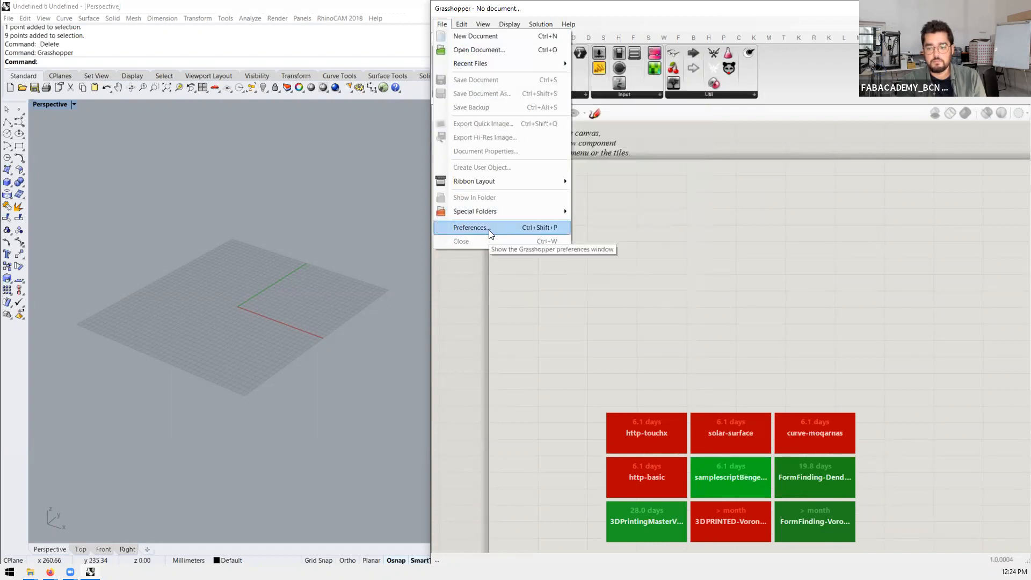
mouse_move(483, 24)
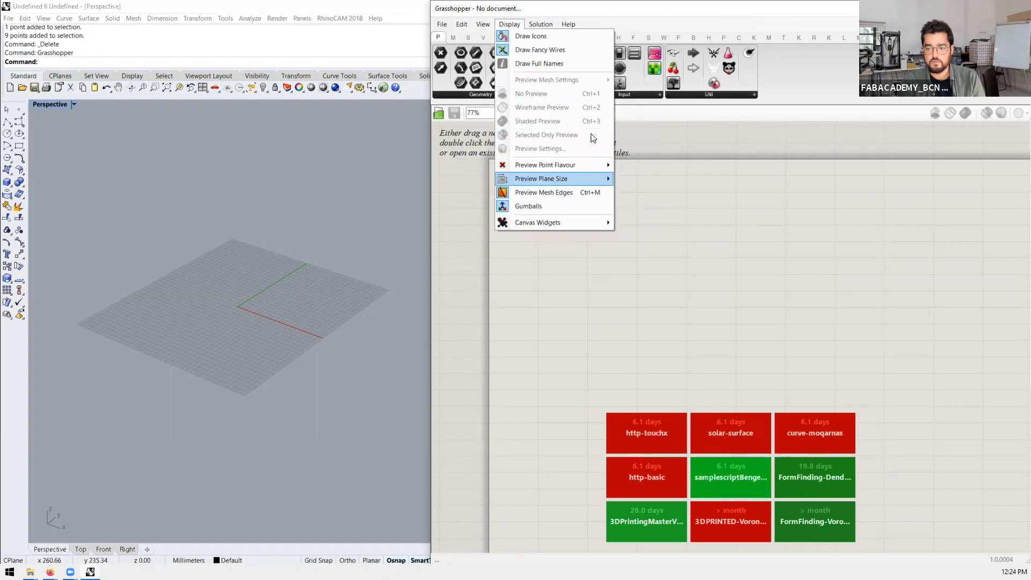
mouse_move(442, 24)
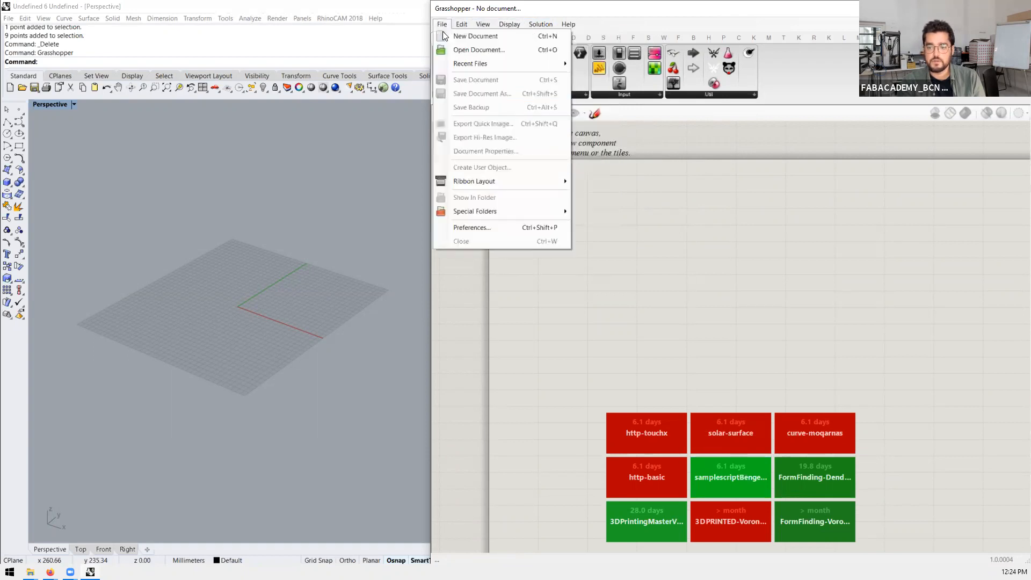
click(476, 224)
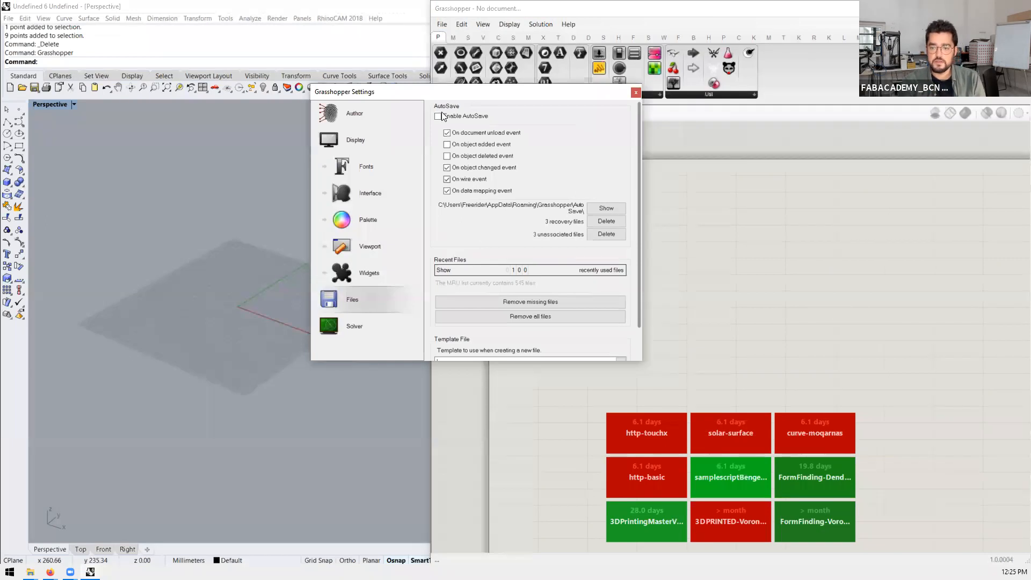
drag(463, 96, 621, 124)
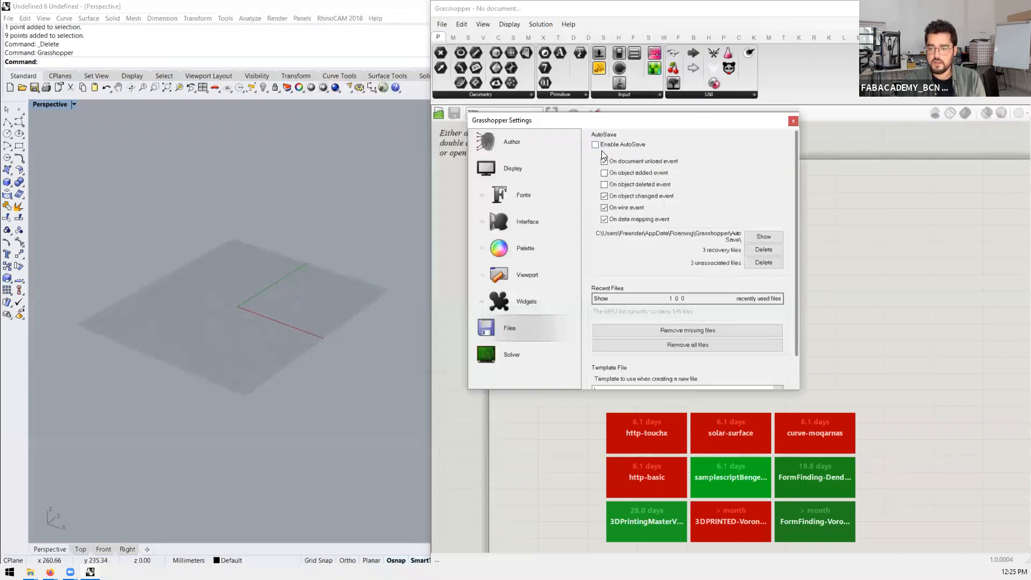
click(595, 147)
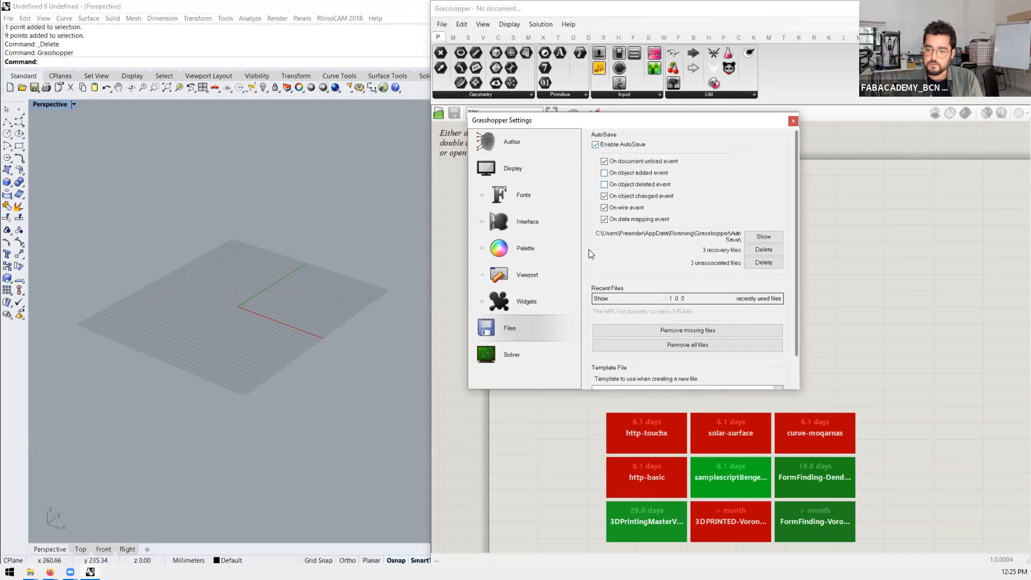
Step: Look through the Solver, Widgets, Viewport, Palette, Interface, Fonts and Display categories of the Grasshopper settings
click(530, 358)
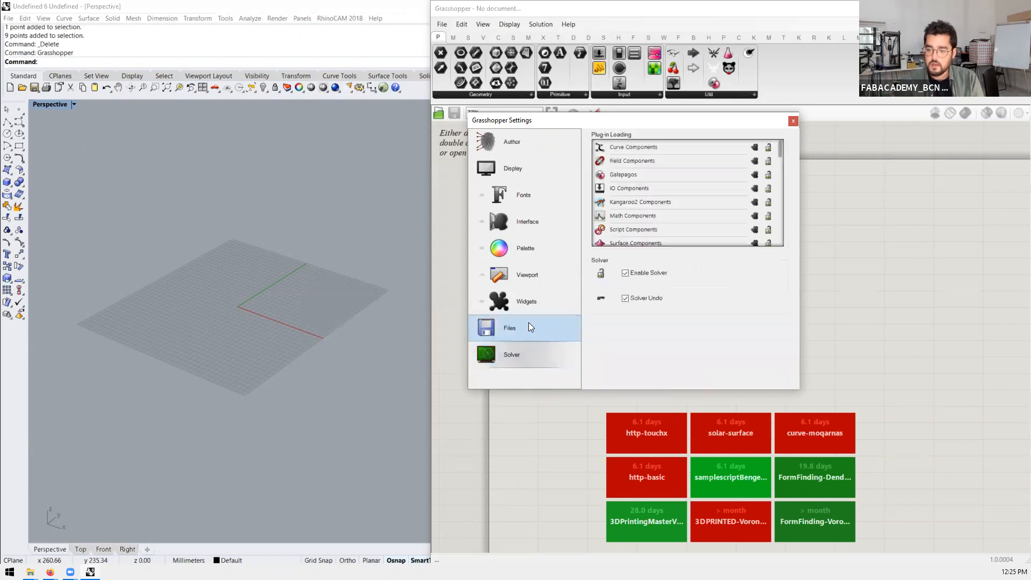
click(526, 301)
click(533, 267)
click(531, 247)
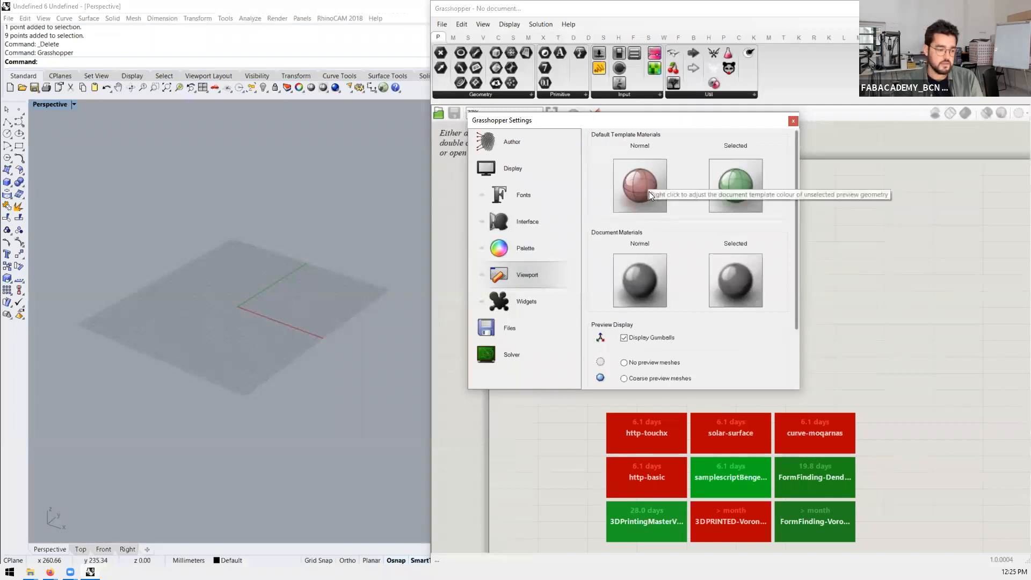
click(539, 248)
click(532, 222)
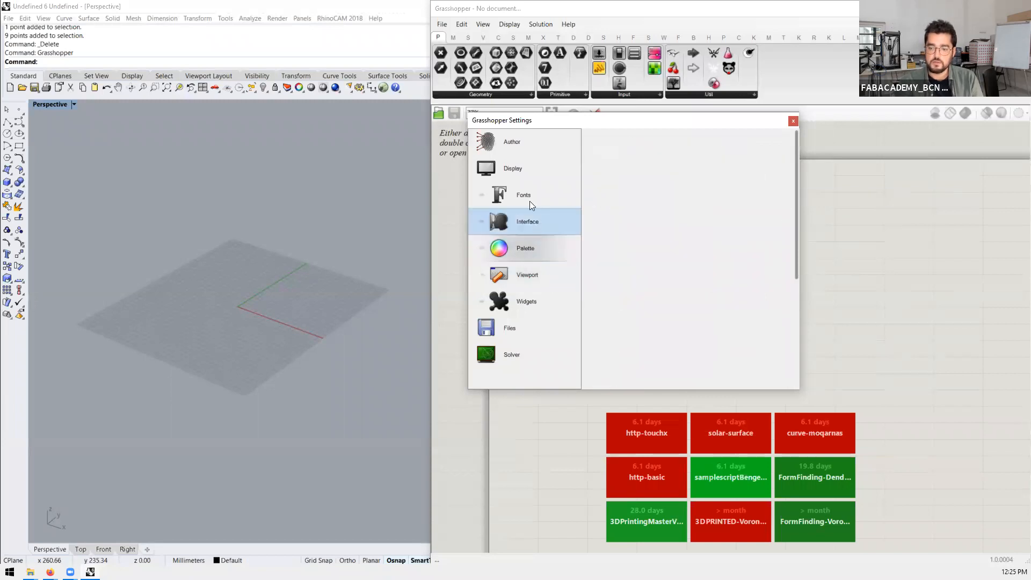
click(528, 196)
click(528, 169)
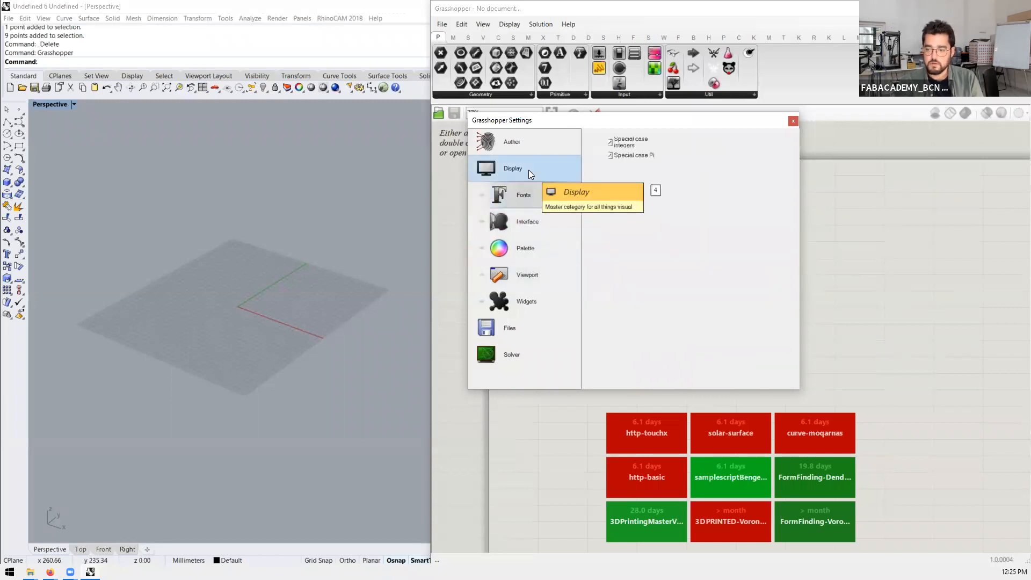
Step: Review the author's name, copyright and e-mail fields in the Grasshopper settings, and close the settings
click(536, 142)
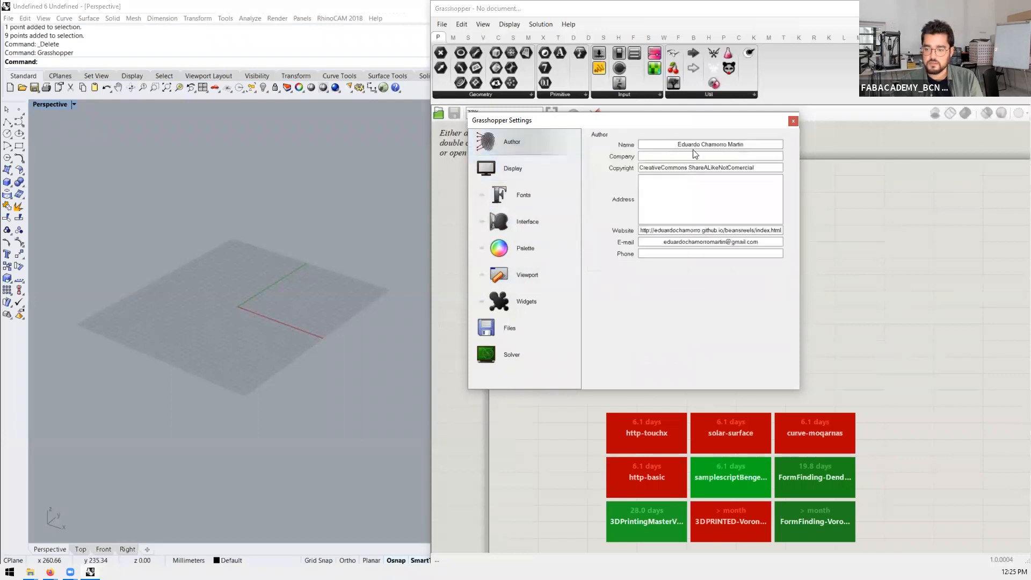
click(527, 170)
click(525, 153)
drag(674, 145, 751, 152)
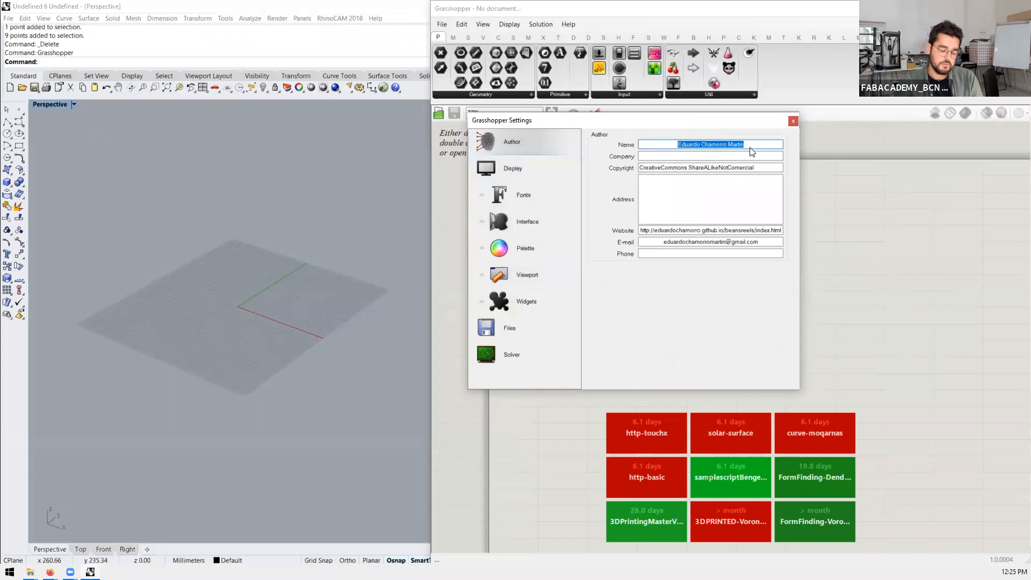
key(Tab)
key(Tab)
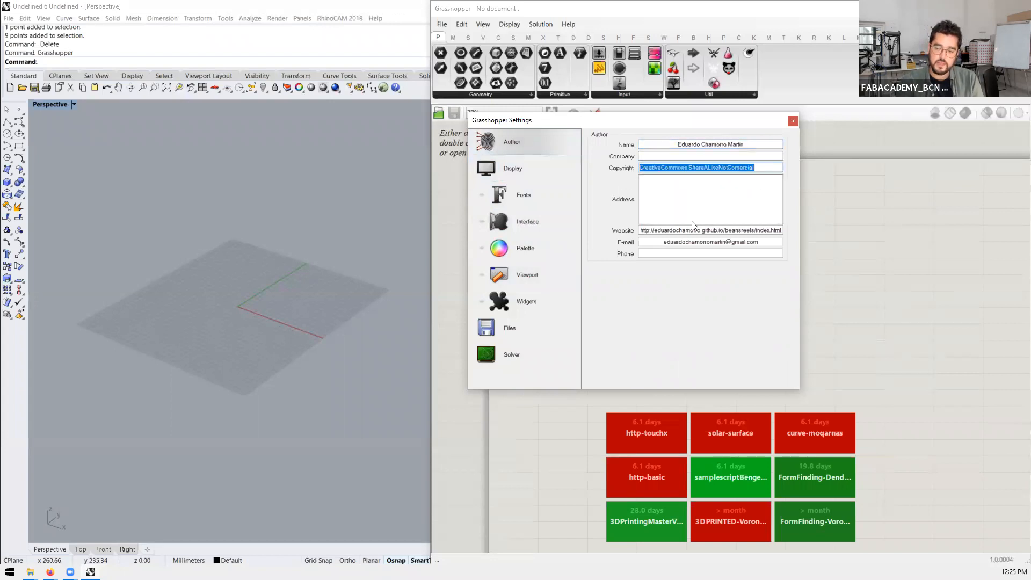
click(694, 242)
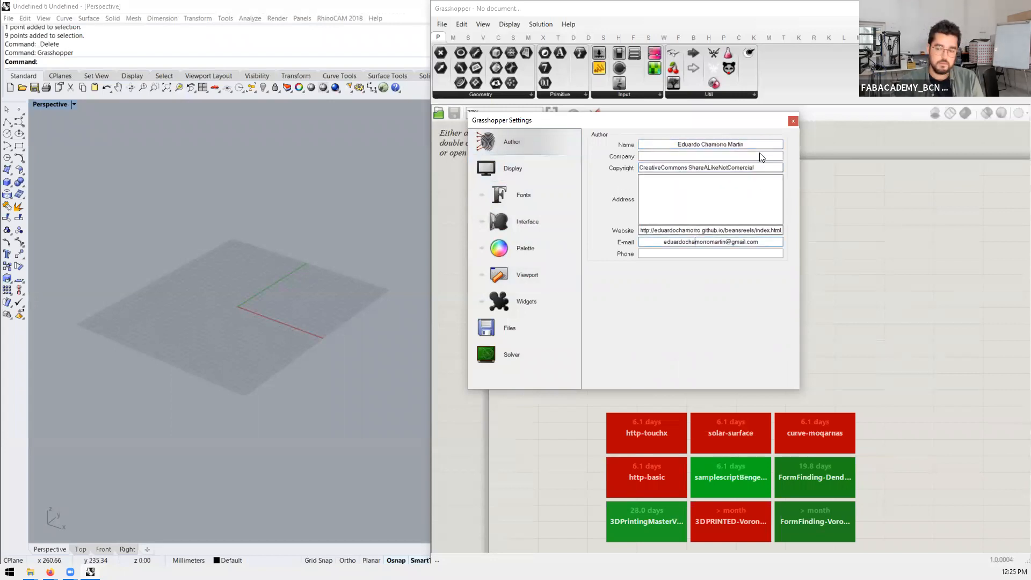
click(793, 122)
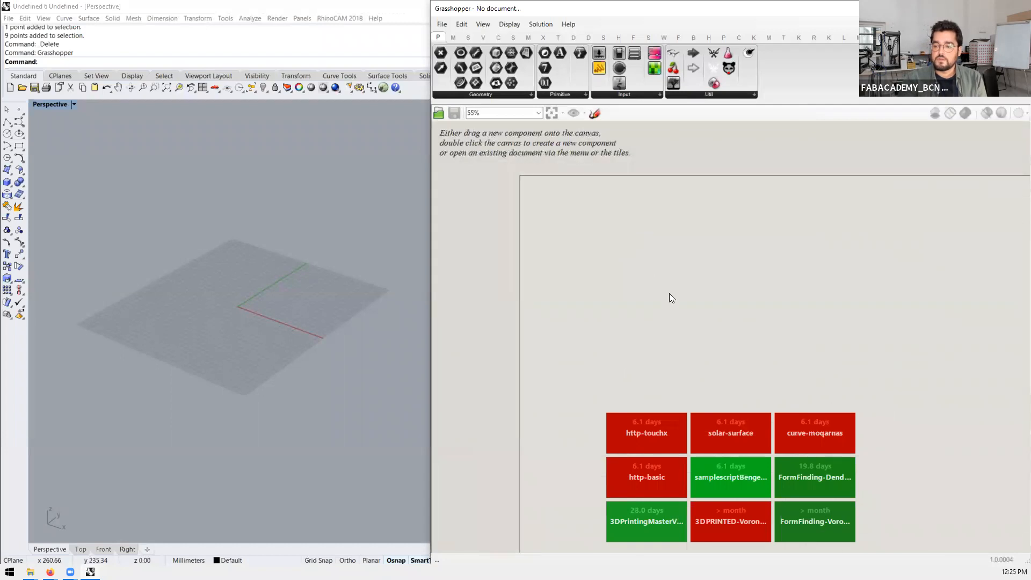
Step: Widen the Grasshopper window over most of the Rhino viewport and set the empty canvas to 125% zoom
scroll(656, 295, down, 1)
scroll(618, 290, up, 3)
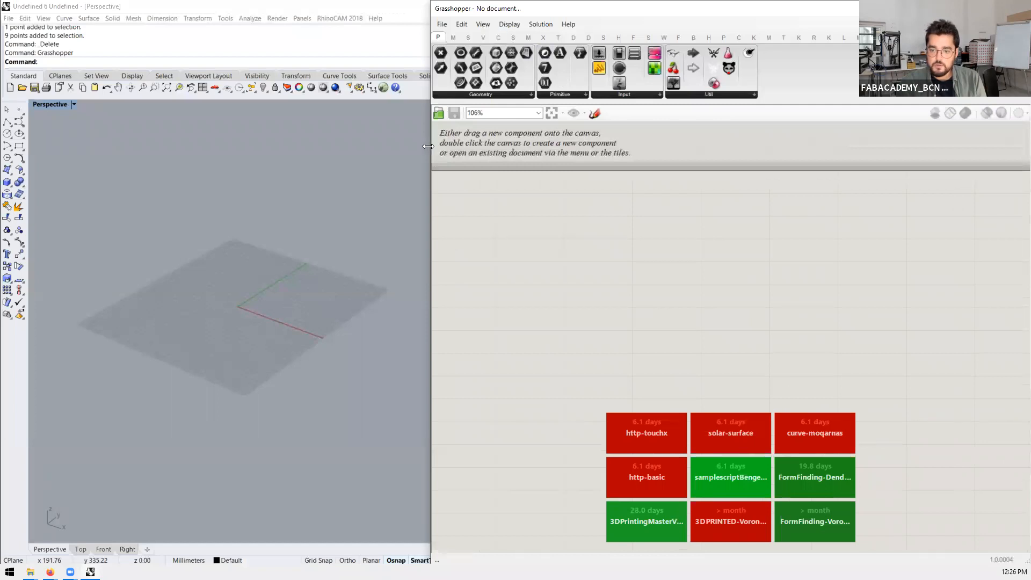
drag(428, 146, 89, 257)
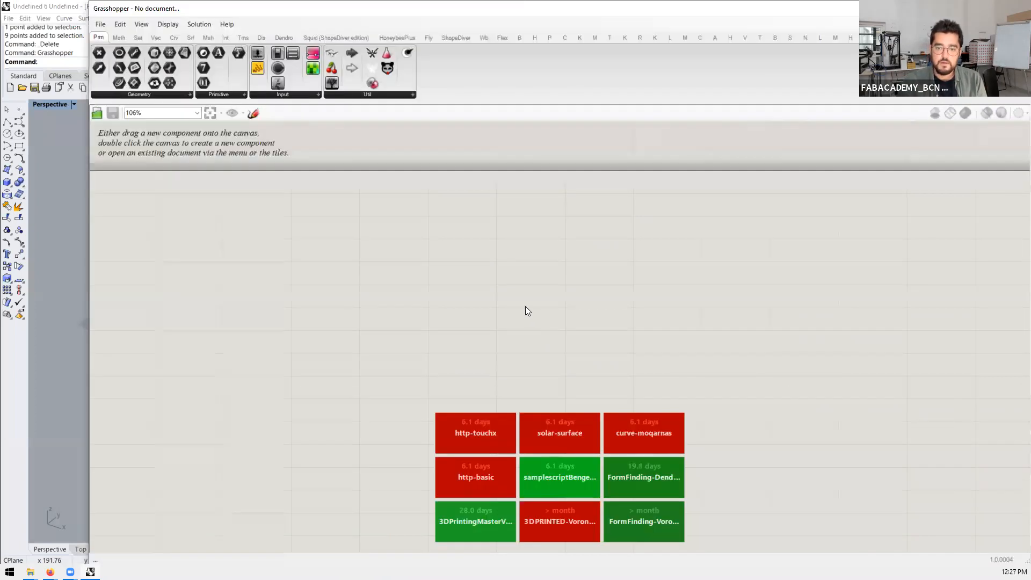
scroll(322, 285, up, 2)
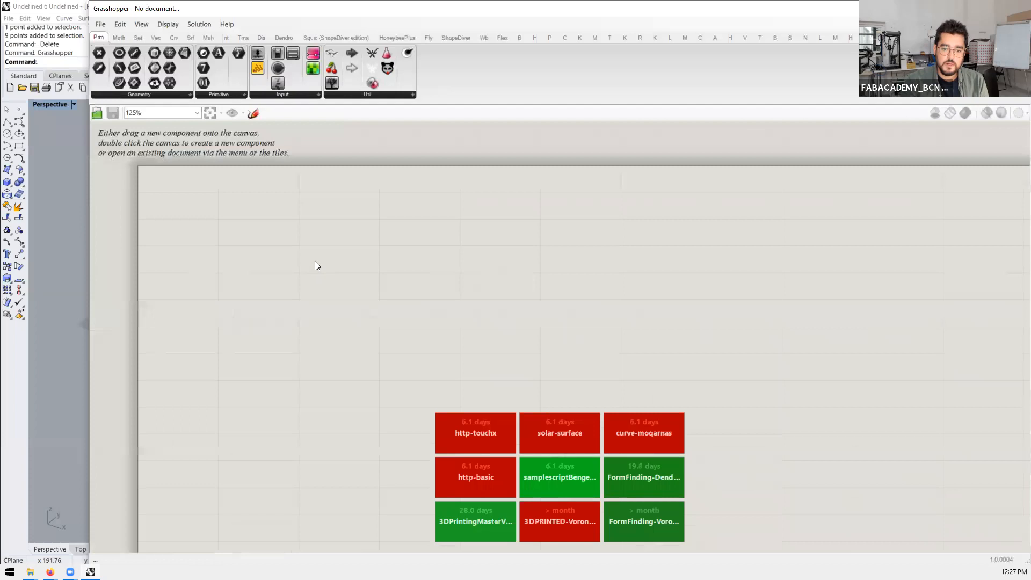
Step: Browse the native component categories such as Maths, Sets, Vector, Curve, Mesh and Transform, and return to Params
click(117, 36)
click(138, 37)
click(156, 39)
click(177, 38)
click(209, 38)
click(231, 38)
click(191, 37)
click(132, 38)
click(118, 37)
click(96, 38)
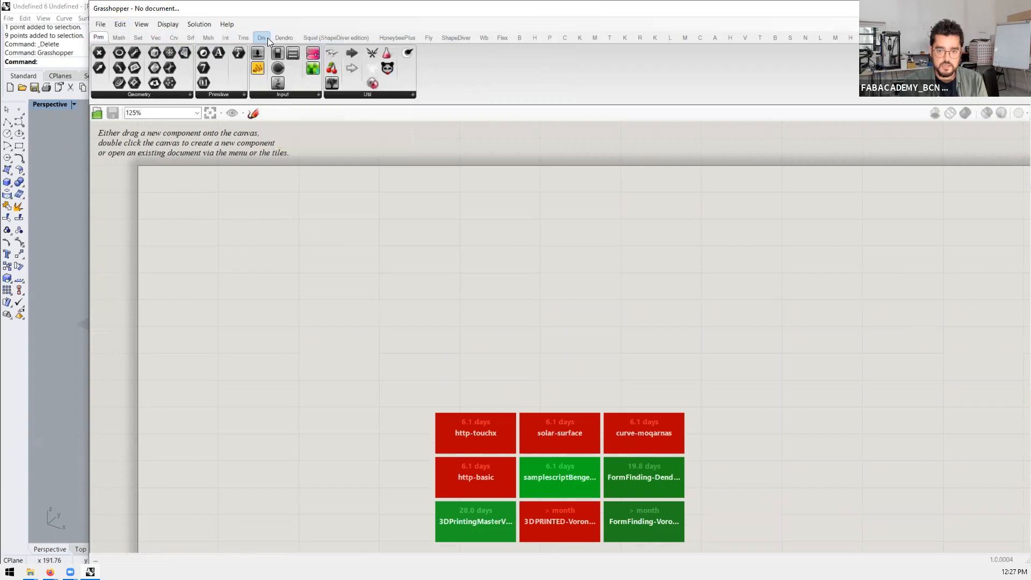
Step: Browse plugin component categories including Dendro, HoneybeePlus and Fly, and return to the native Params components
mouse_move(261, 37)
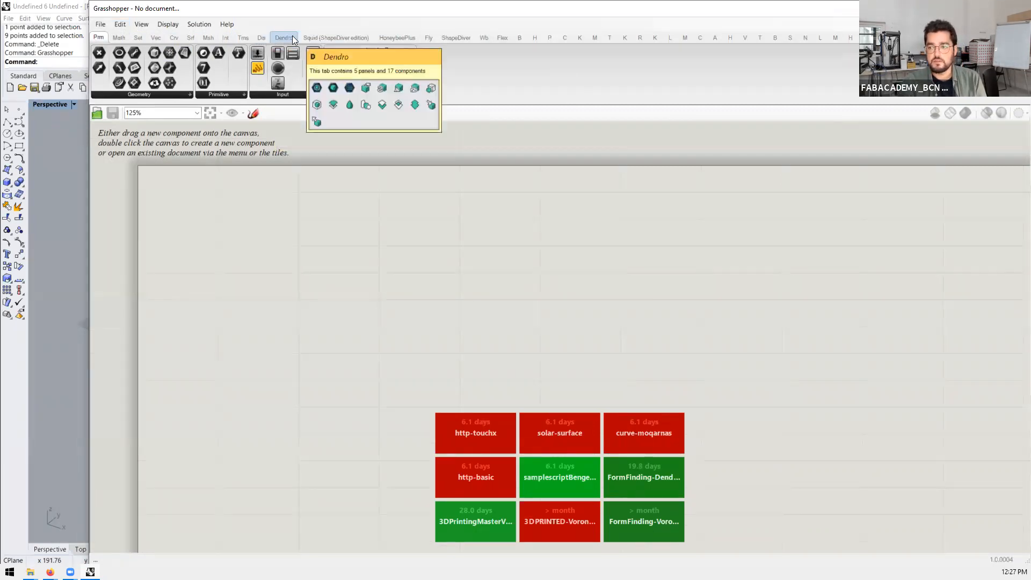
click(410, 38)
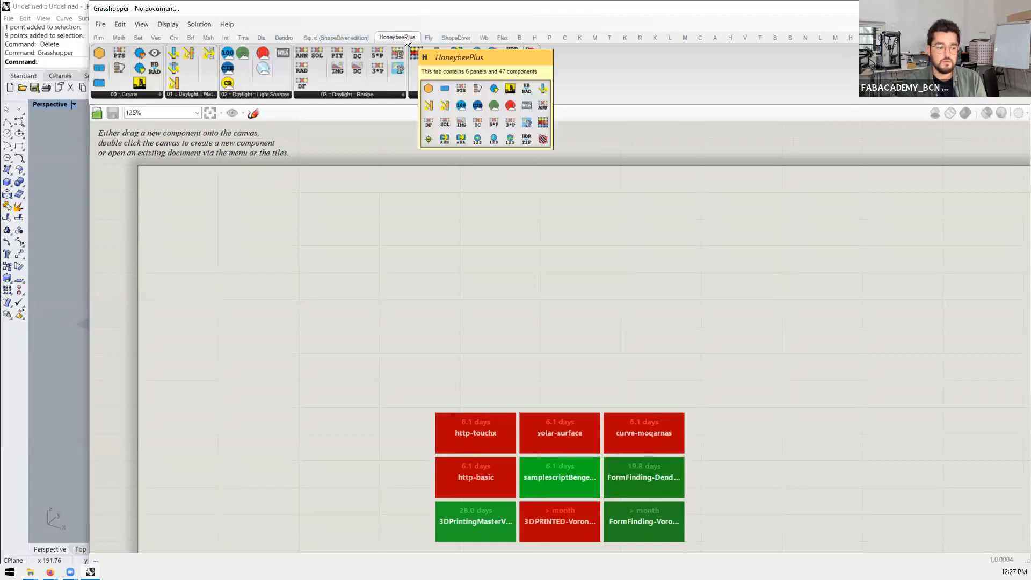
click(430, 37)
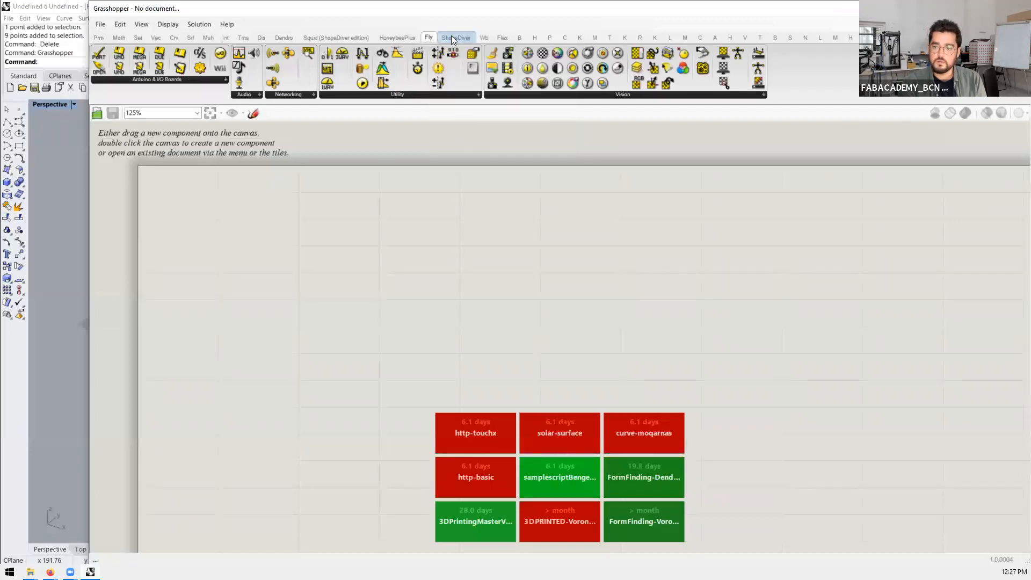
click(550, 37)
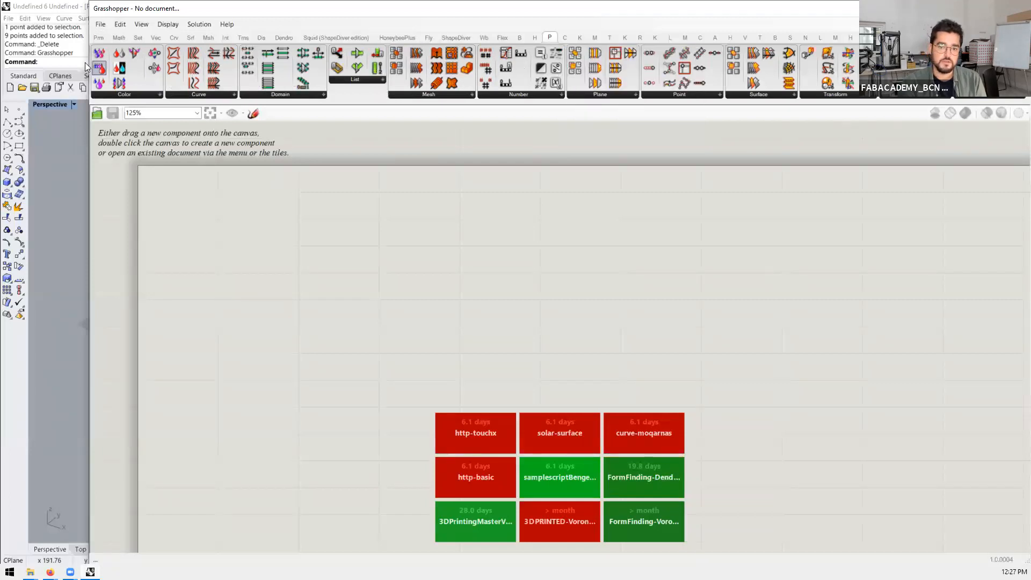
click(101, 36)
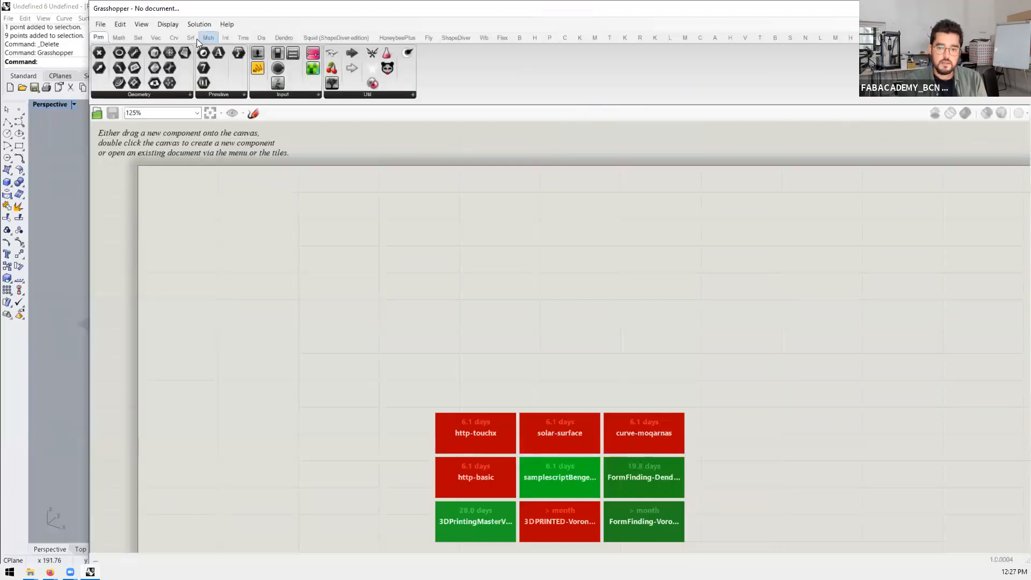
mouse_move(116, 37)
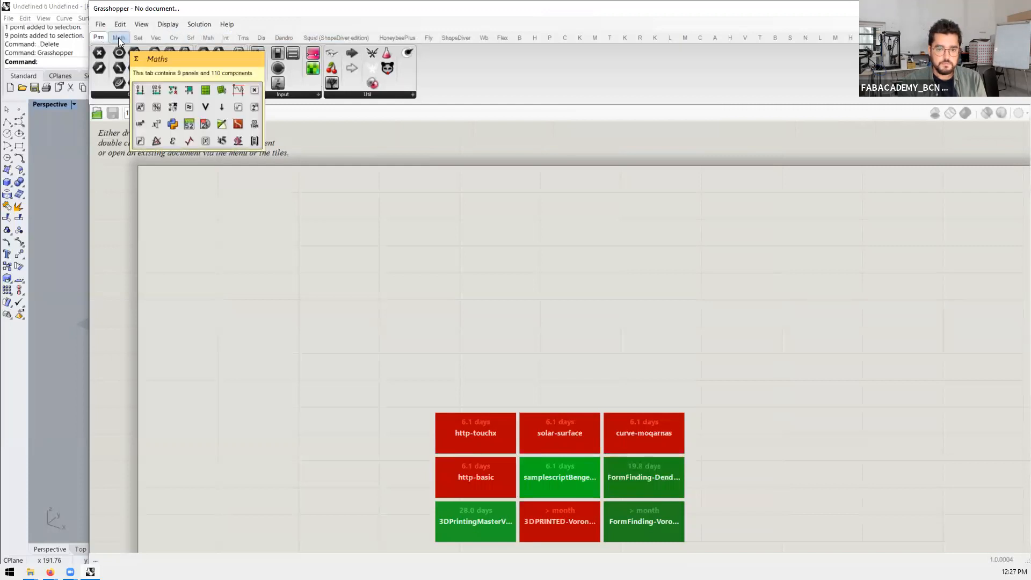
Step: Review the display options for icons, fancy wires, full names, previews and point flavour without changing any of them
click(164, 25)
click(167, 25)
click(167, 25)
click(171, 26)
click(170, 25)
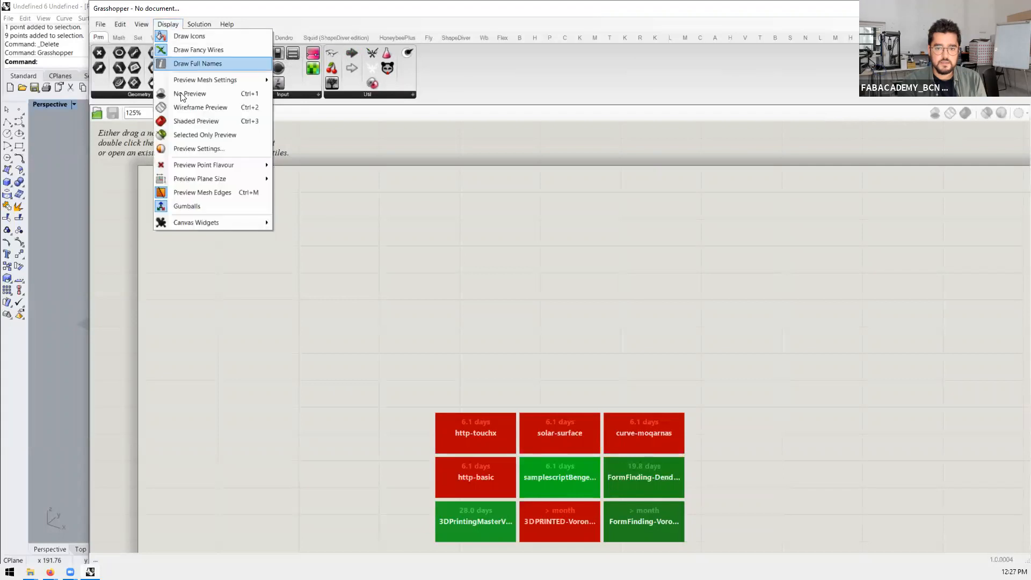
mouse_move(230, 232)
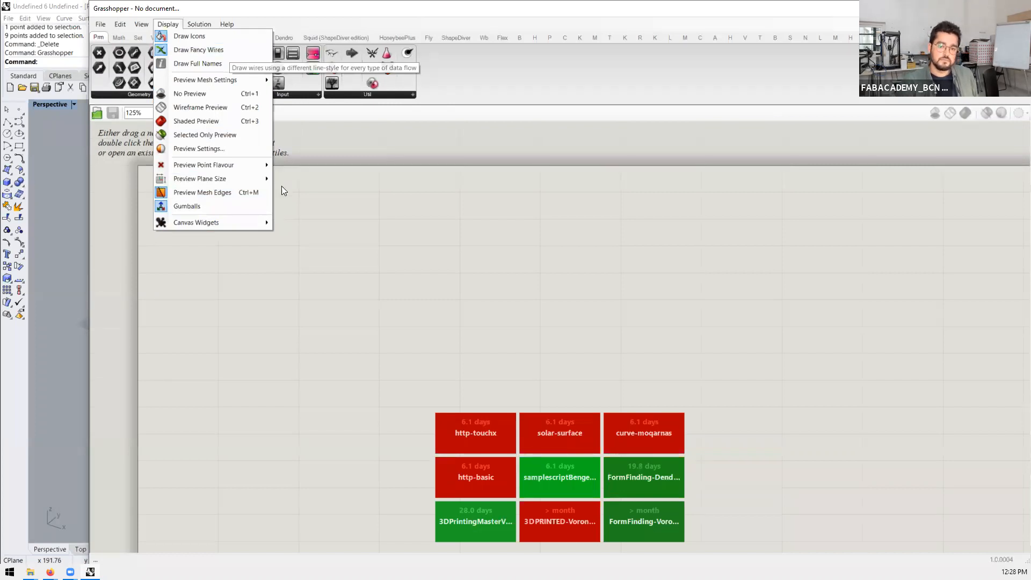
mouse_move(228, 224)
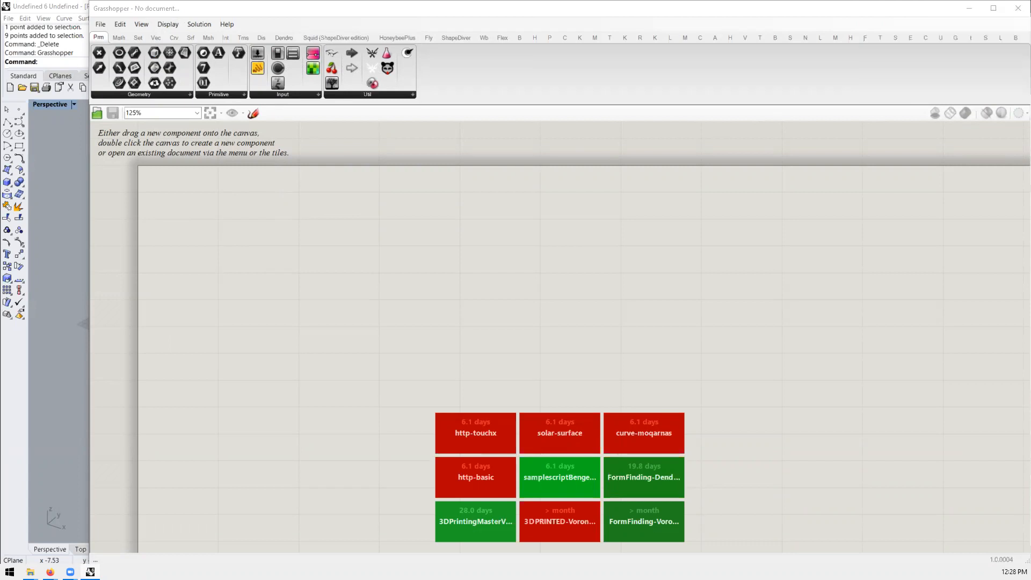
click(173, 24)
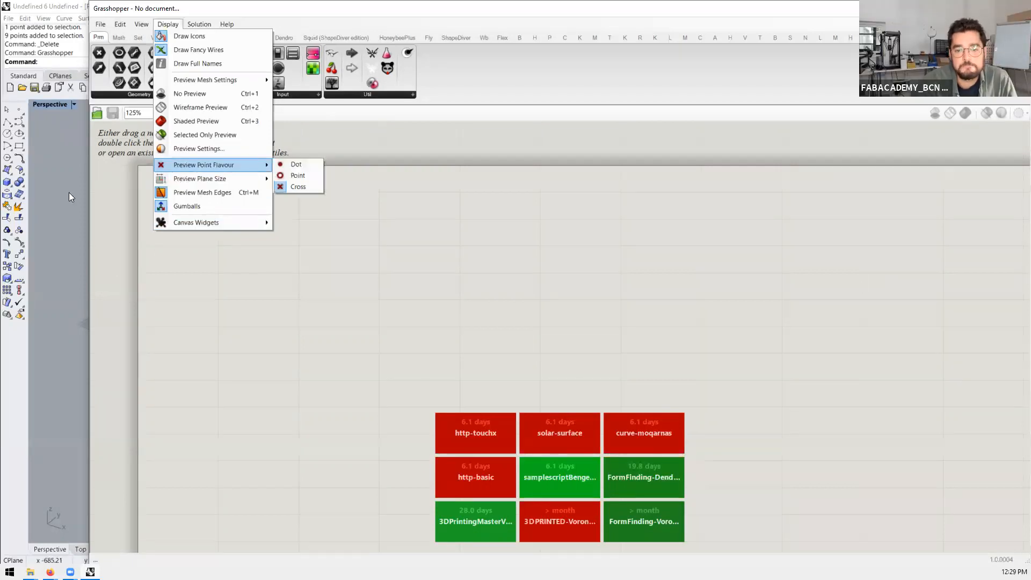
Step: Narrow the Grasshopper window so the Rhino Perspective viewport and its grid show beside it
drag(85, 186, 466, 175)
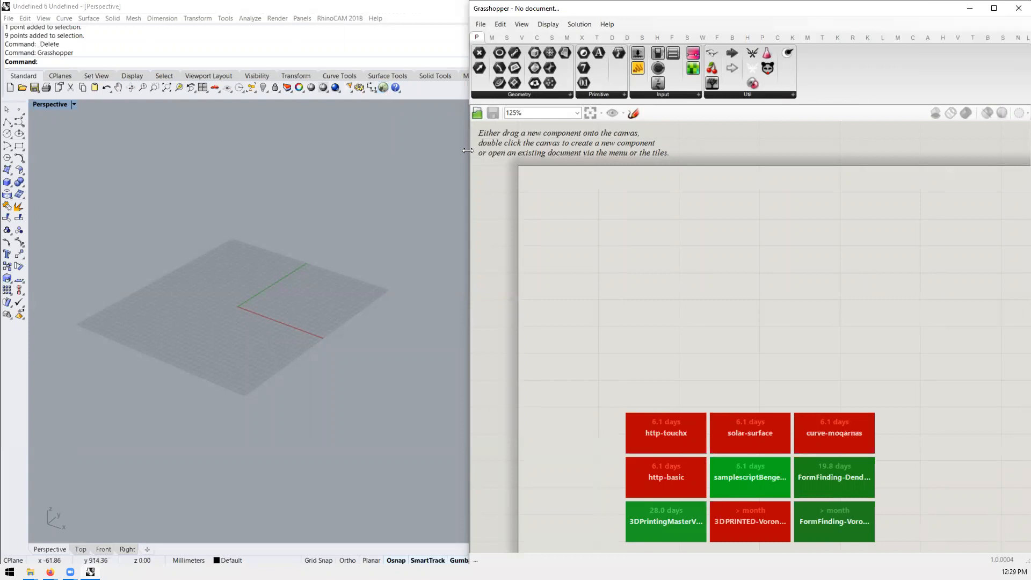
drag(468, 150, 210, 177)
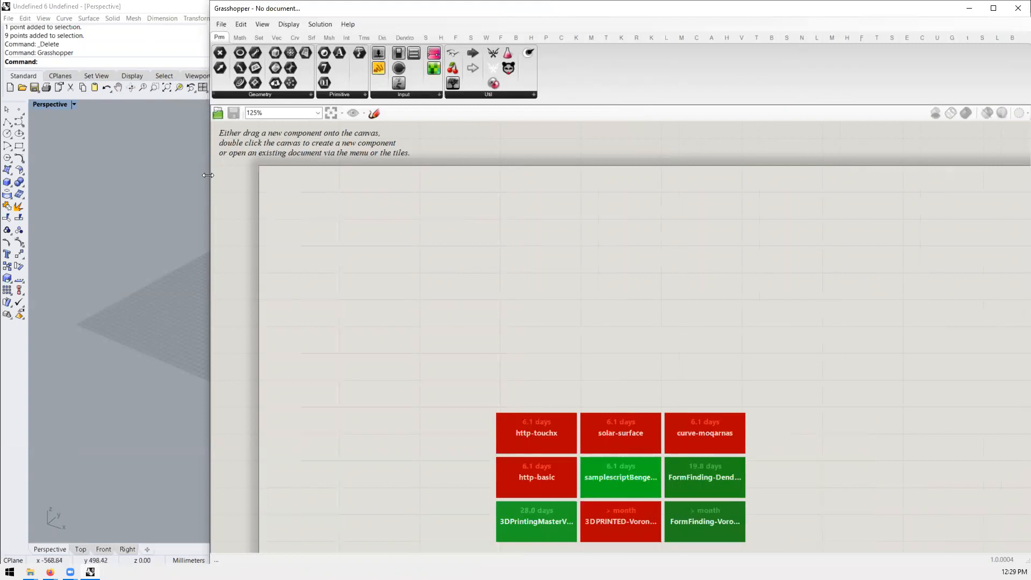
drag(208, 175, 436, 172)
Step: Show the About Rhinoceros information and dismiss it
click(376, 18)
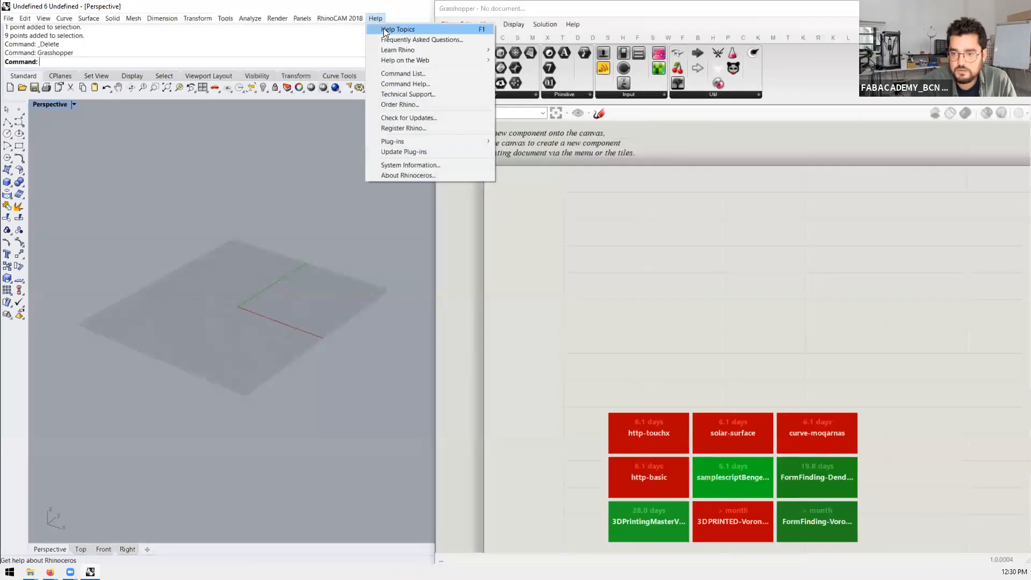
click(389, 176)
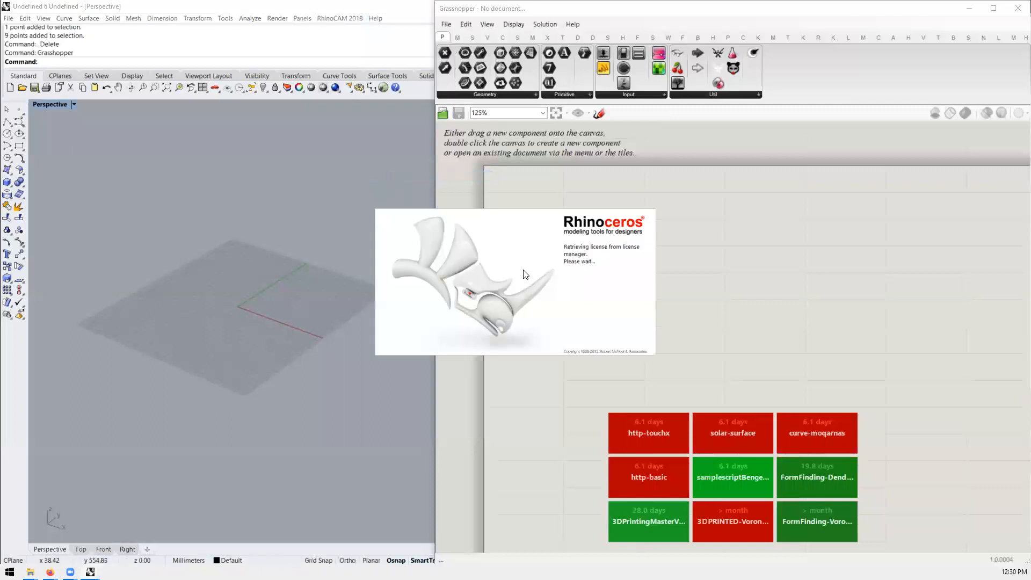
click(363, 200)
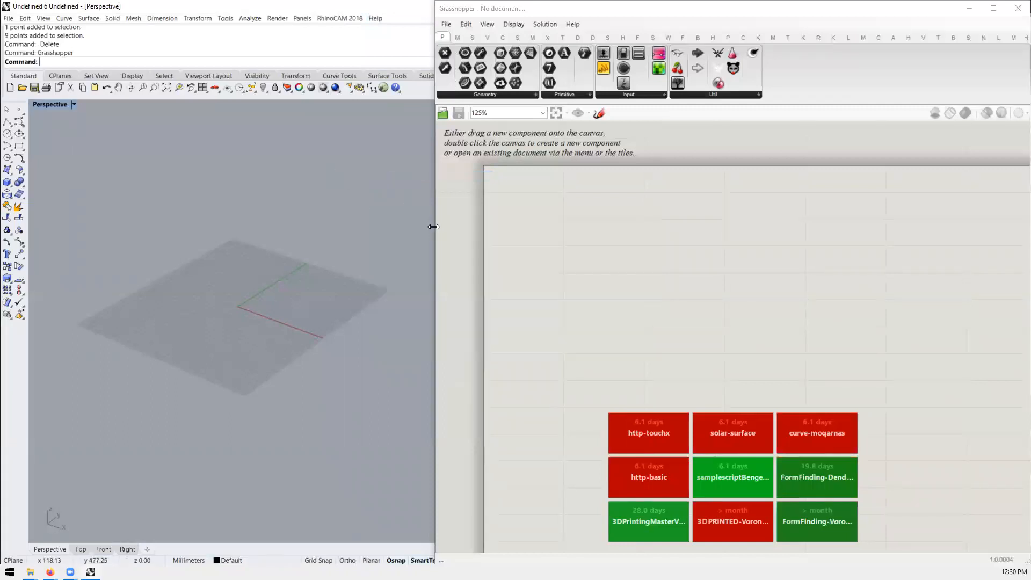
Step: Widen the Grasshopper window to about two thirds of the screen and zoom the empty canvas to 204%
drag(433, 226, 314, 227)
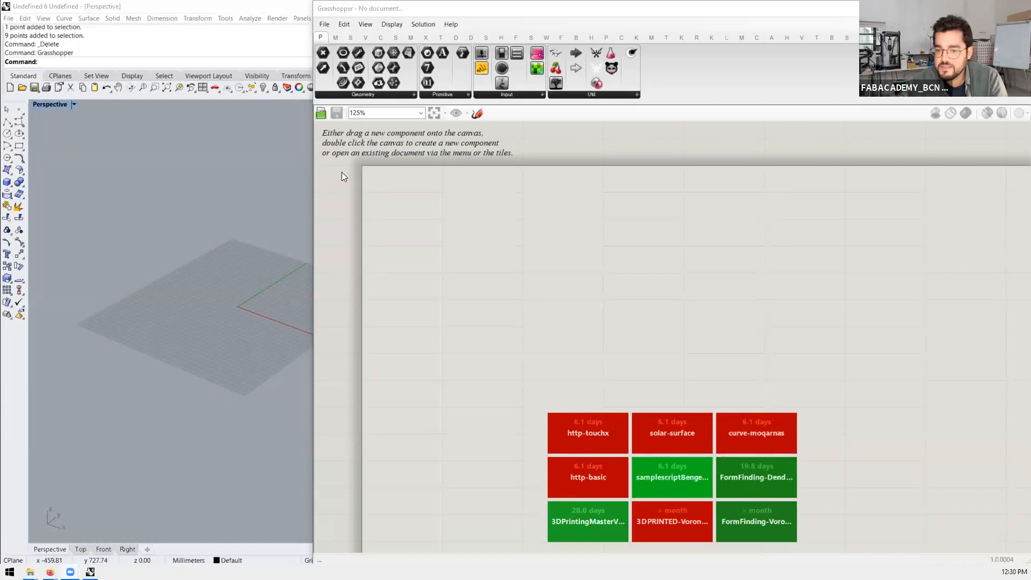
scroll(371, 215, up, 2)
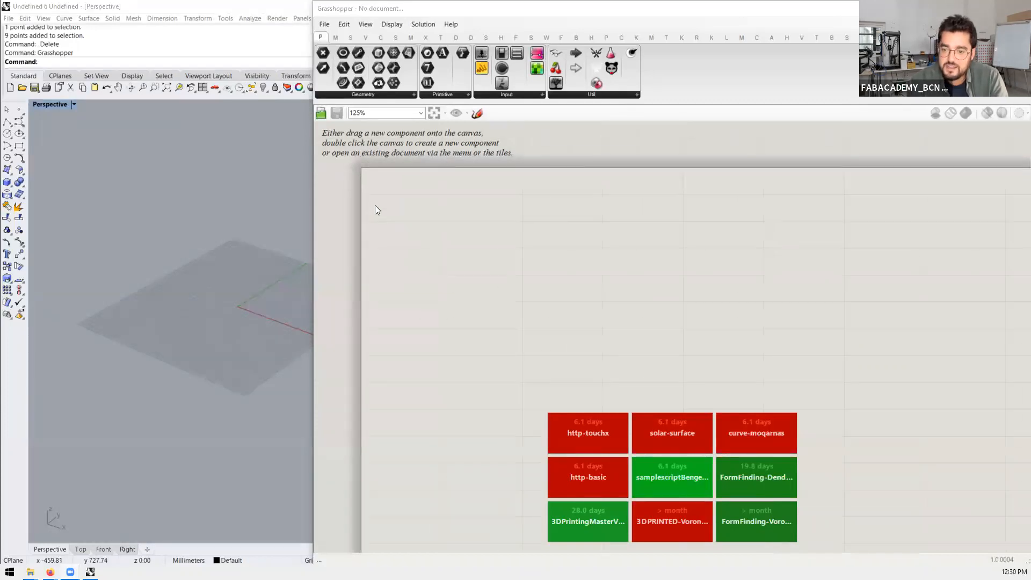
scroll(477, 179, up, 1)
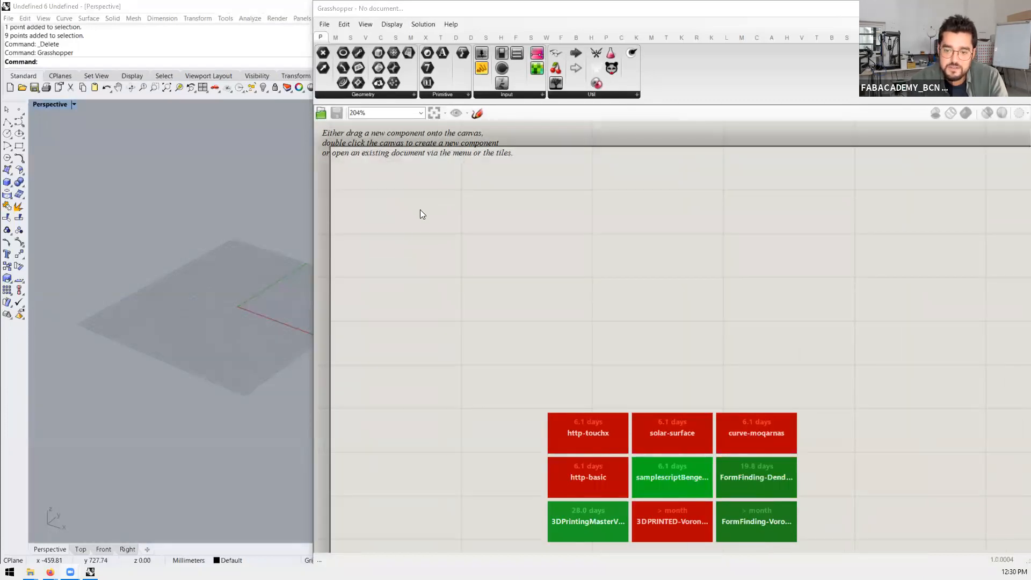
middle_click(400, 232)
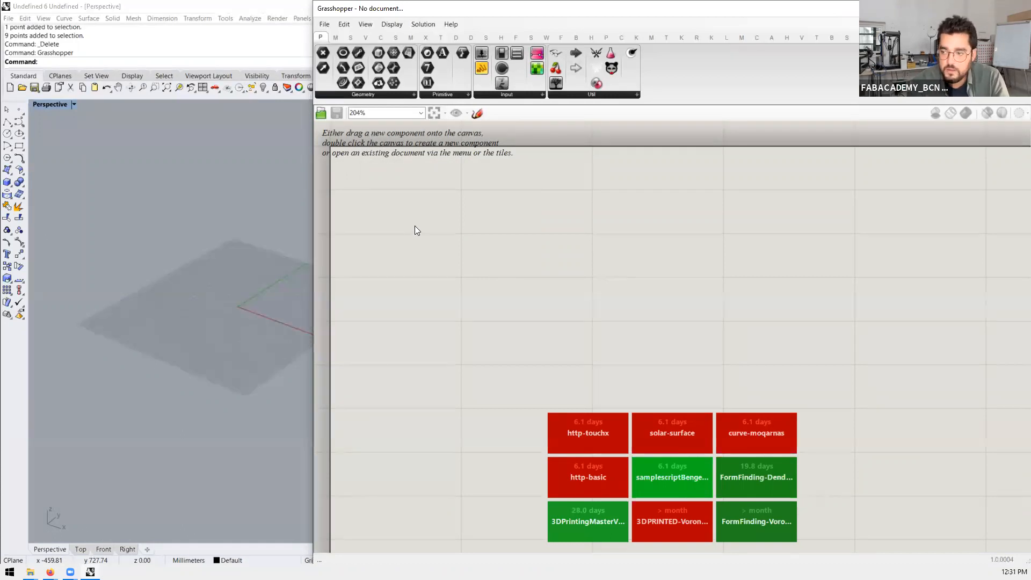
Step: Look through the Display, Solution and View commands of Grasshopper and close them without a choice
click(392, 25)
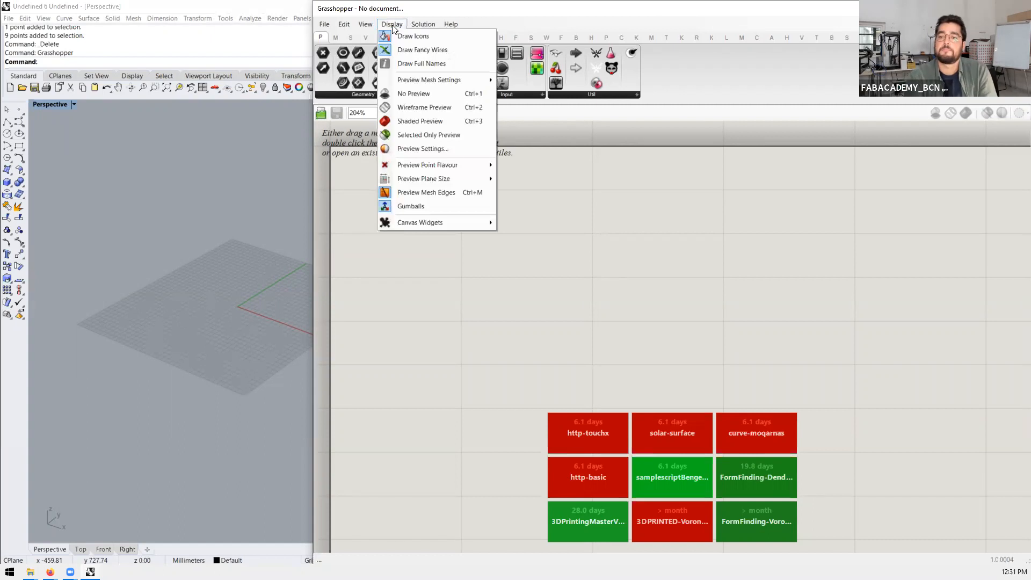
click(424, 24)
click(366, 24)
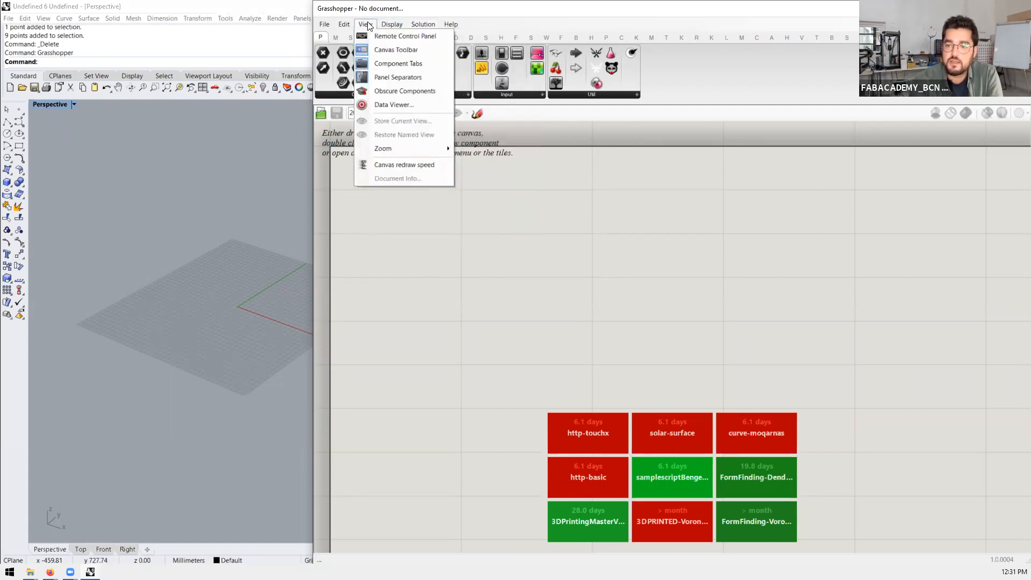
click(451, 255)
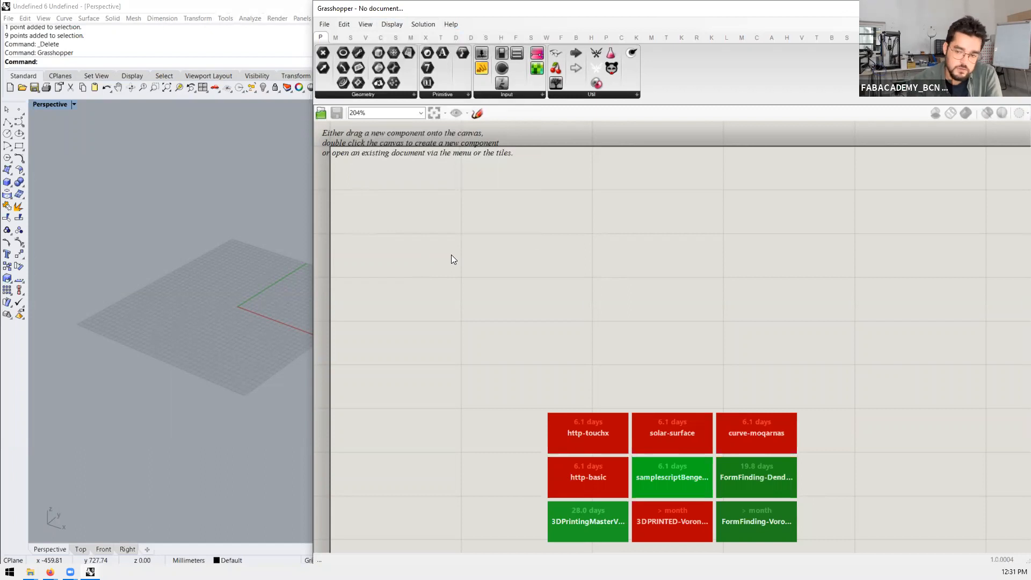
Step: Bring up the canvas context commands and the radial command wheel on the empty canvas, and dismiss both
scroll(264, 360, down, 1)
scroll(258, 311, up, 6)
scroll(250, 292, down, 2)
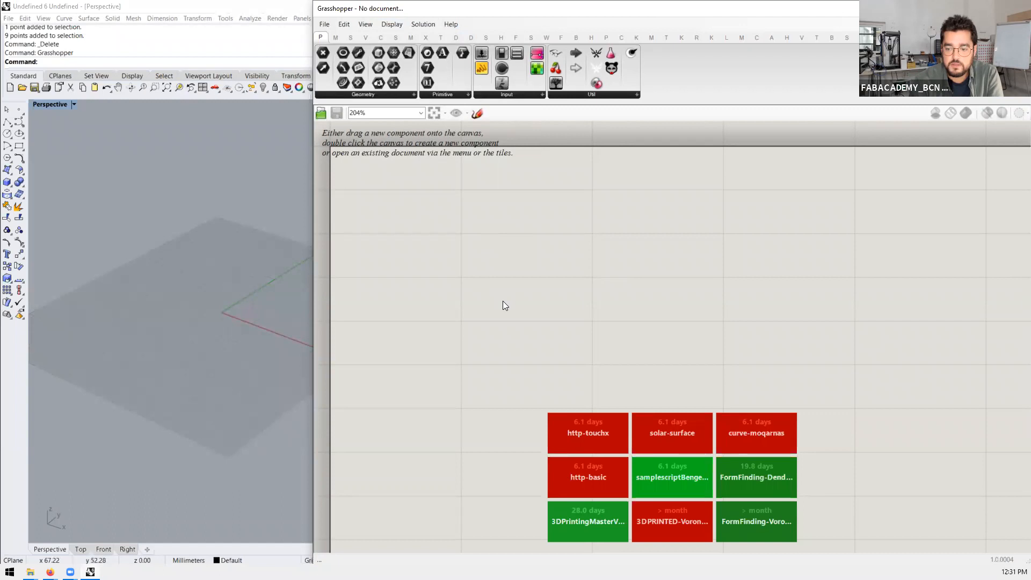
right_click(416, 256)
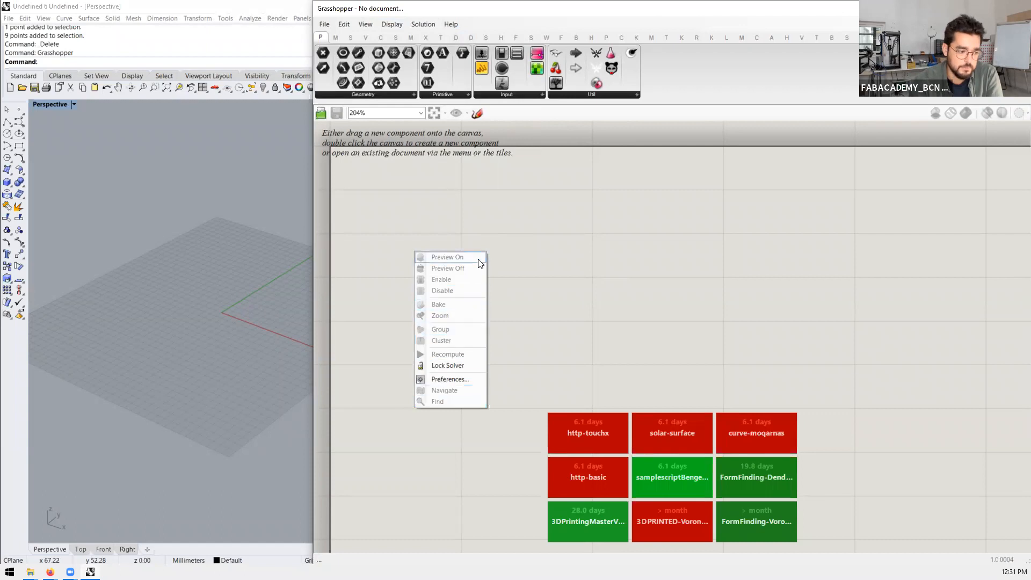
scroll(551, 269, up, 1)
middle_click(551, 269)
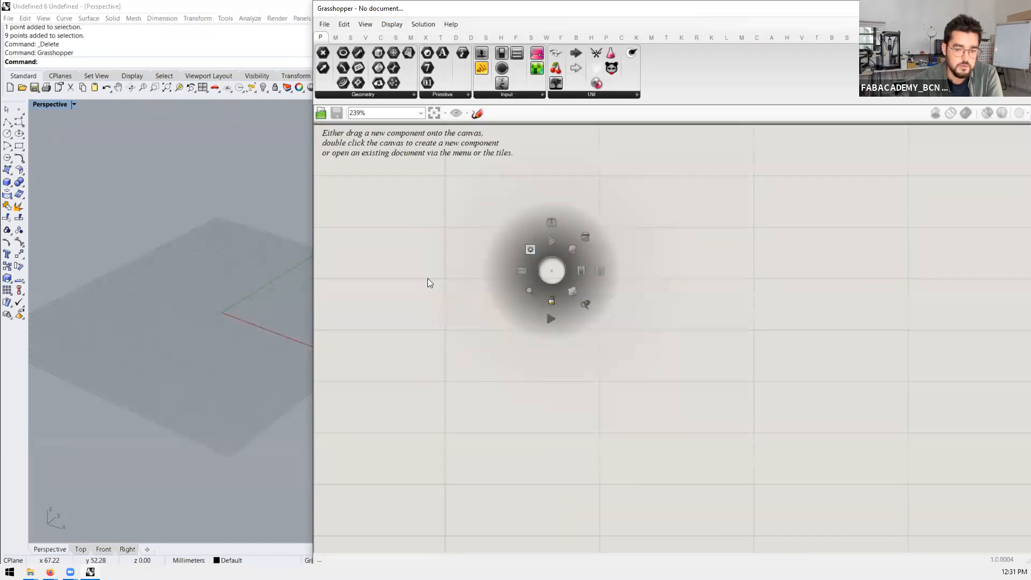
scroll(485, 267, down, 2)
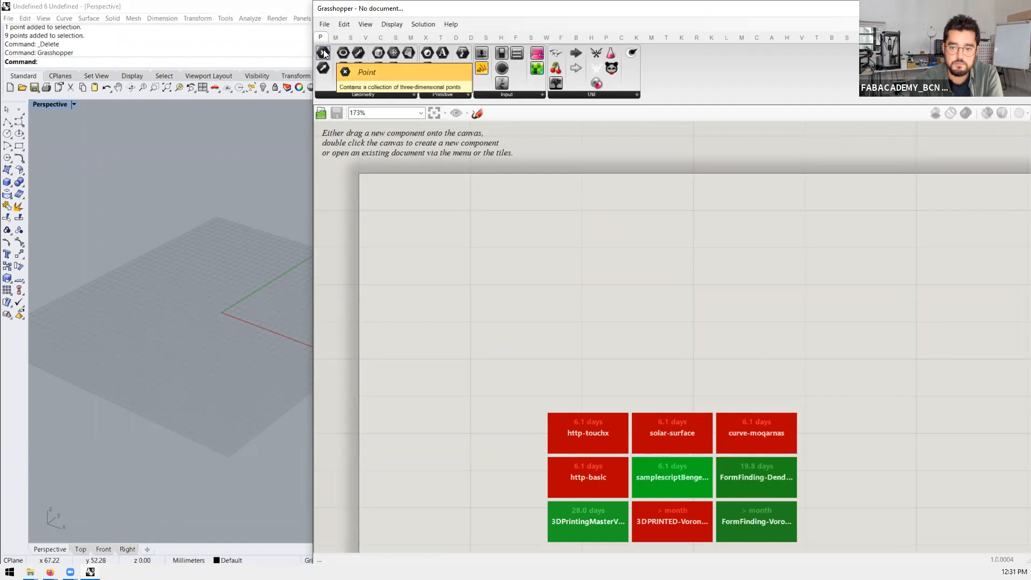
Step: Place a Point parameter on the canvas and move it lower, inside the page border
drag(323, 53, 478, 236)
drag(486, 258, 490, 367)
scroll(478, 300, down, 2)
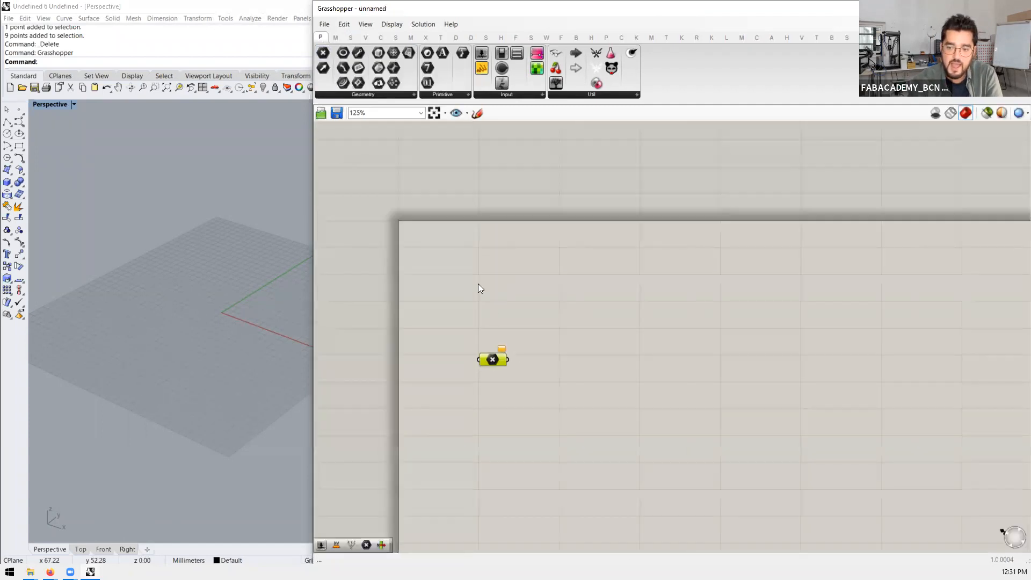
Step: Add the Bifocals component above the Point parameter by searching the canvas for "bifo"
double_click(433, 184)
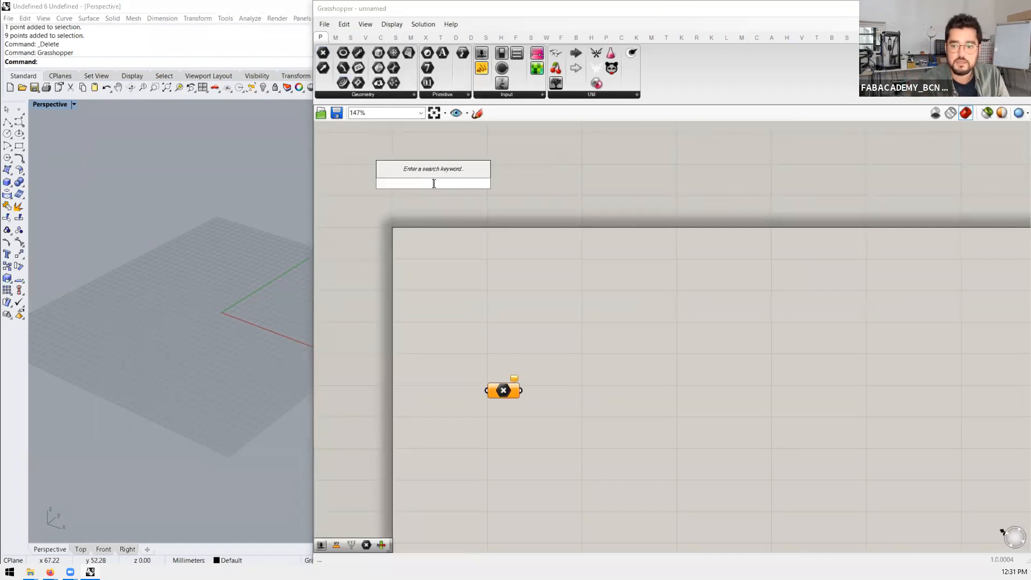
text(bifo)
key(Return)
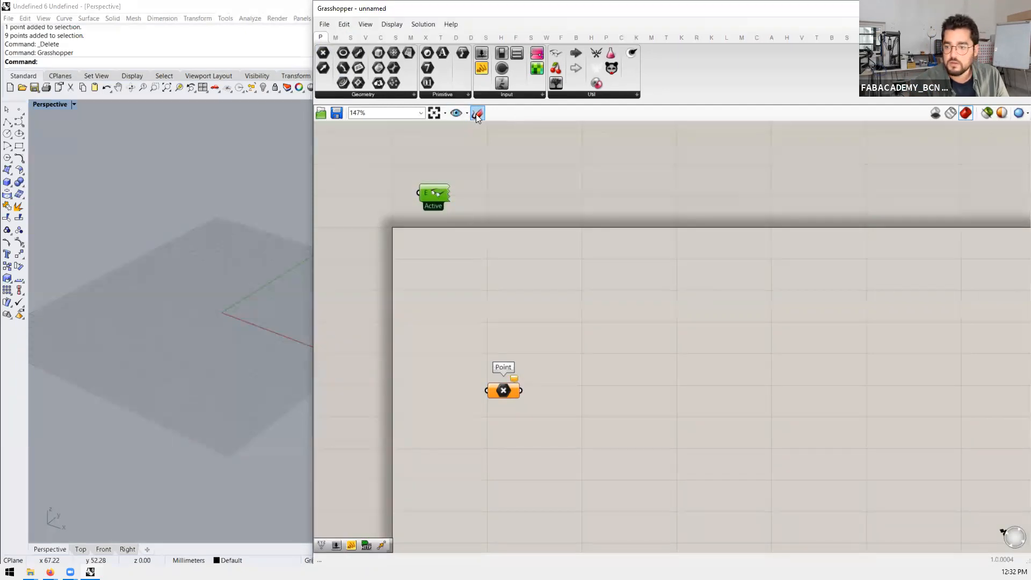
double_click(491, 174)
text(t)
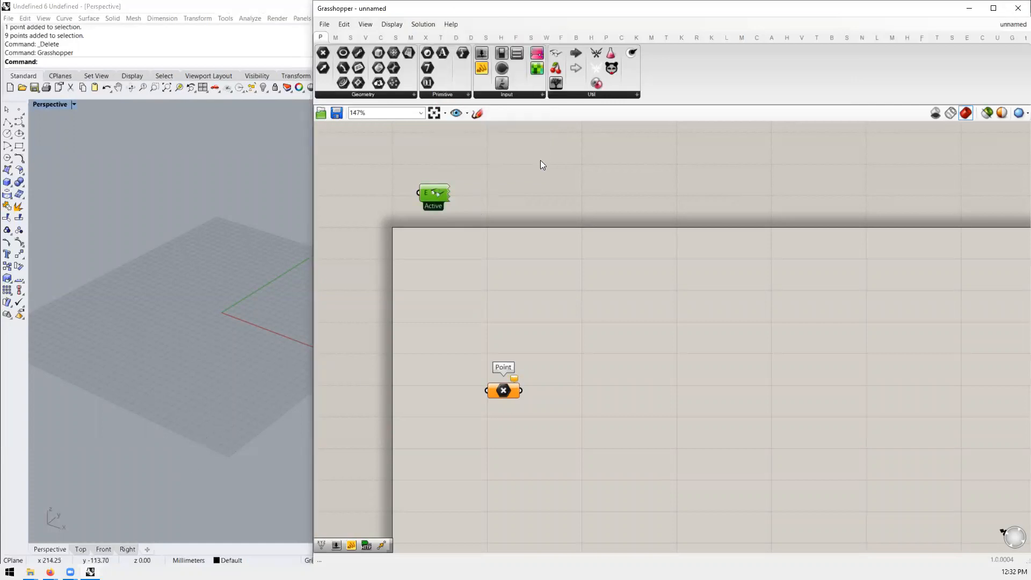
Step: Review the canvas widgets Compass, Align, Markov, Profiler and Message Balloons, leaving their settings alone
click(393, 25)
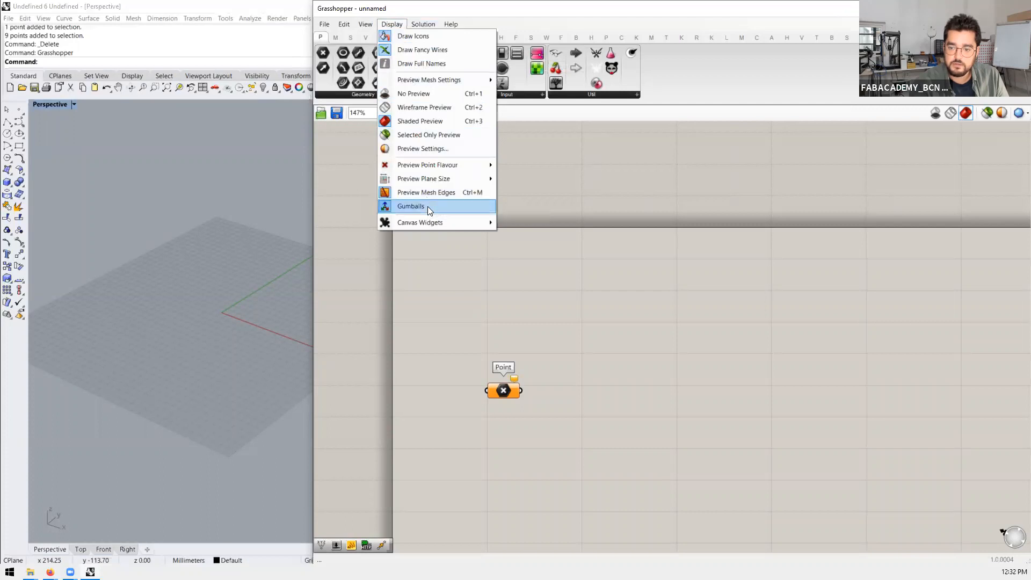
mouse_move(429, 225)
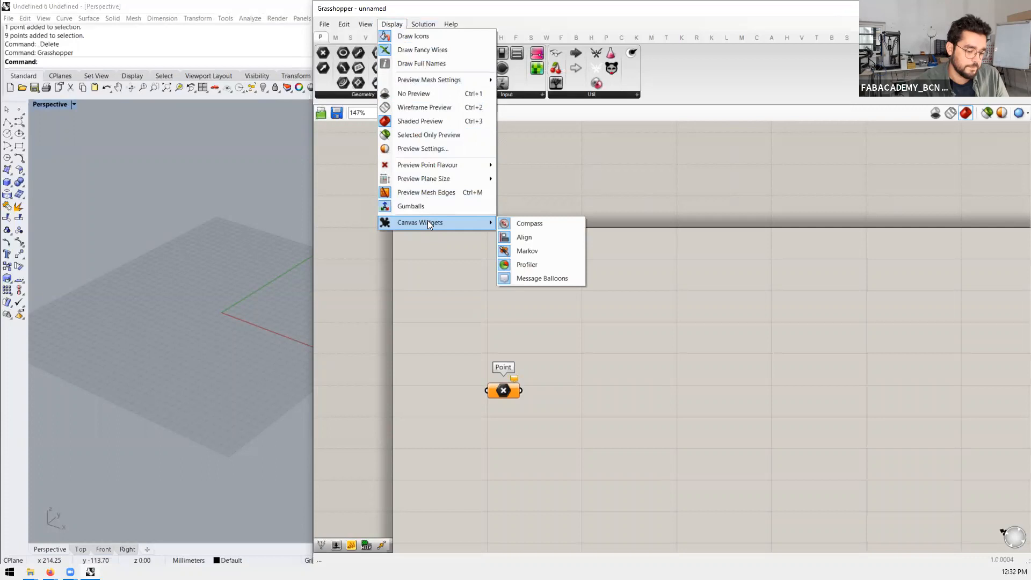
click(444, 265)
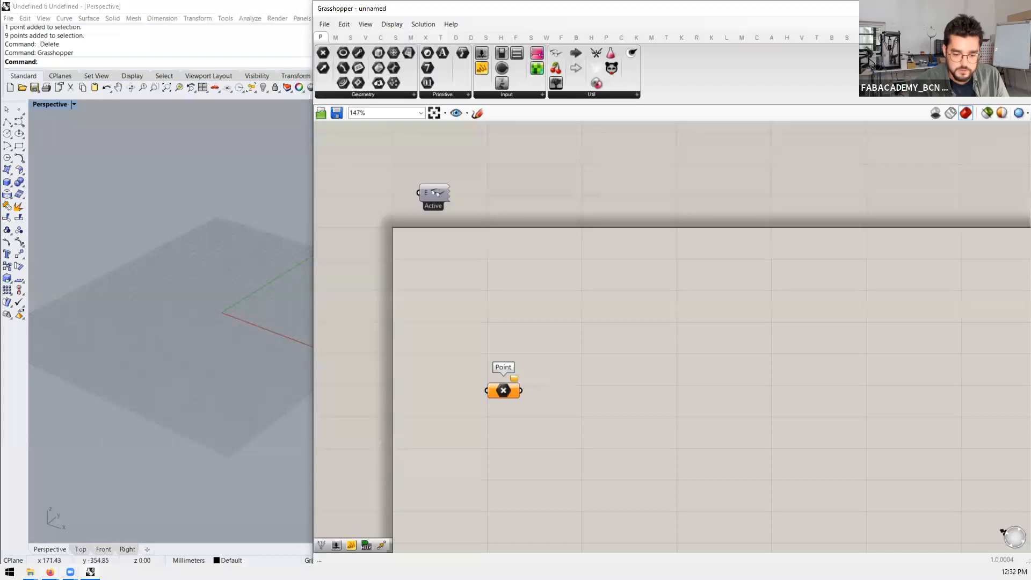
Step: Switch to Firefox and open the food4Rhino website
mouse_move(50, 571)
click(387, 523)
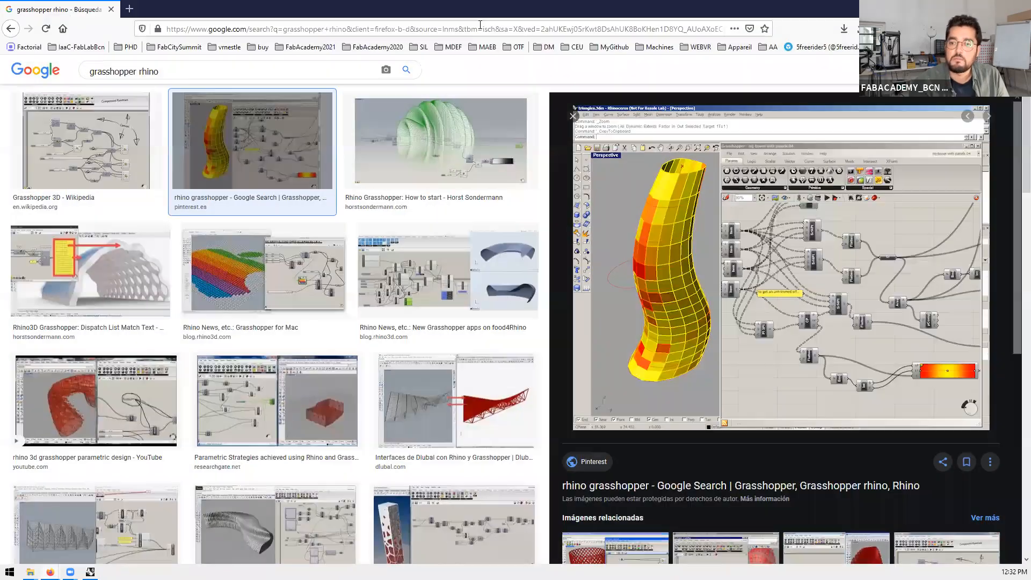
click(480, 26)
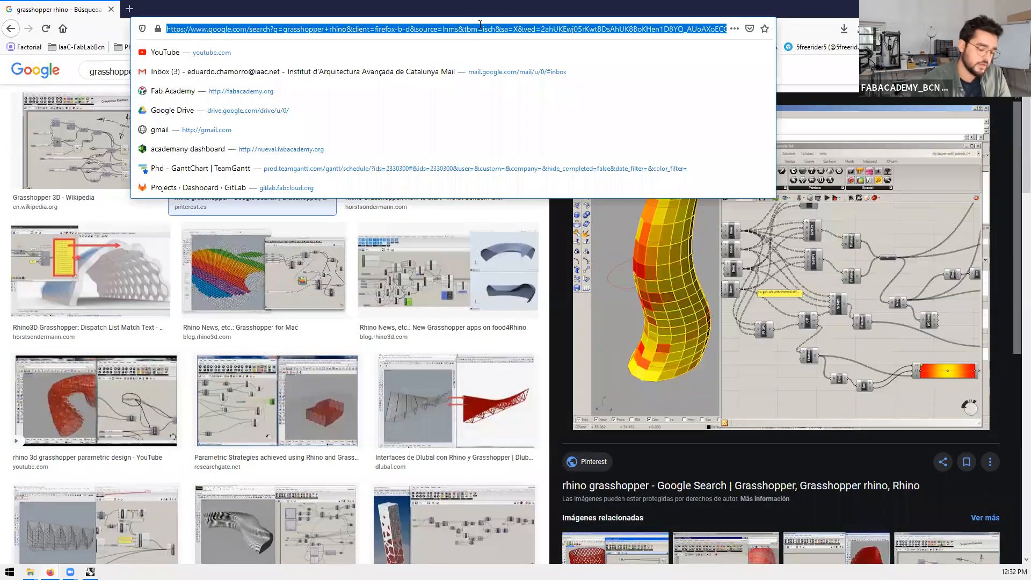
text(food4rhino)
key(Return)
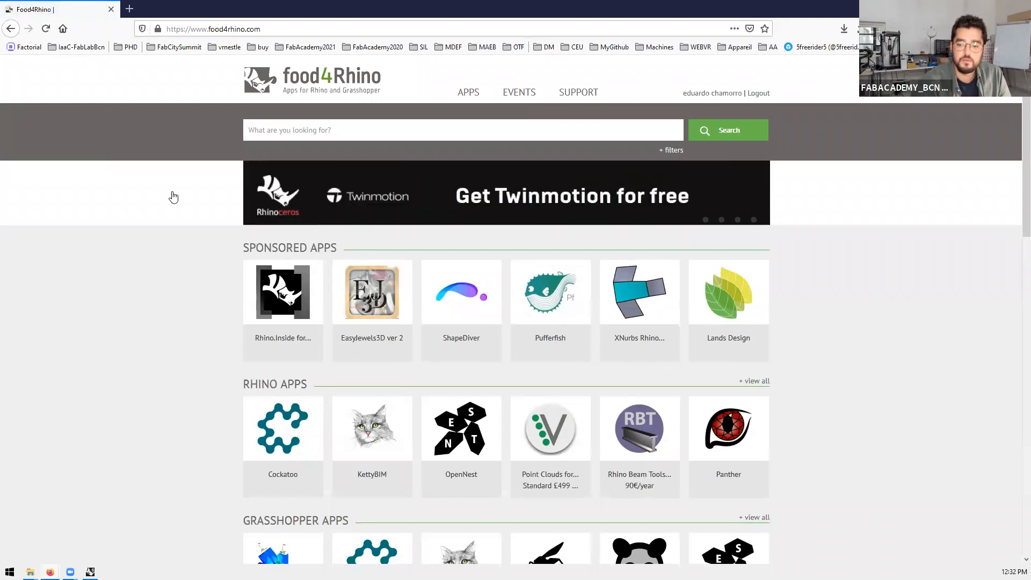
Step: Enter "bifocals" as the search term on the food4Rhino home page
scroll(152, 211, down, 1)
scroll(385, 137, up, 1)
click(385, 137)
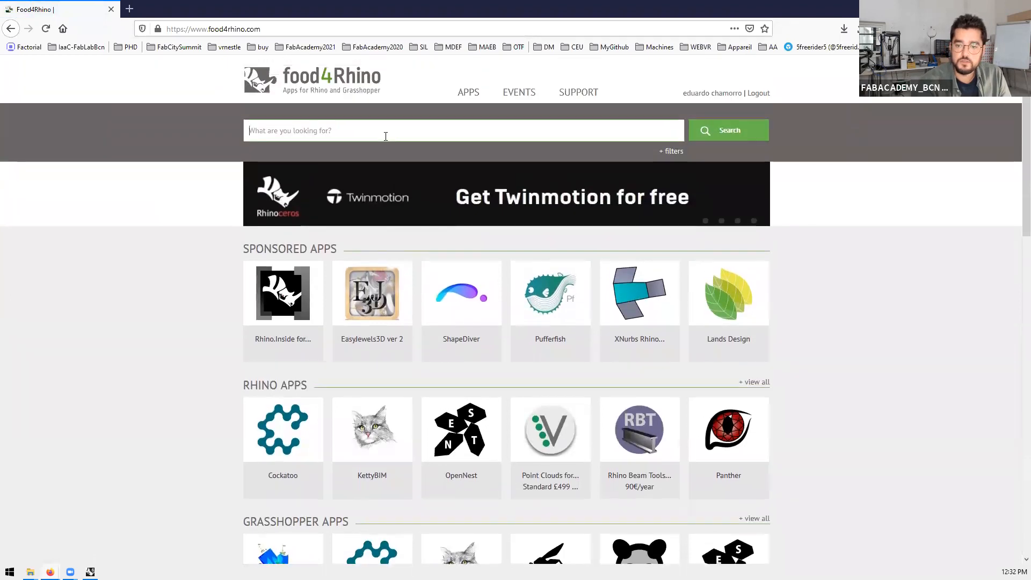
text(bifocals)
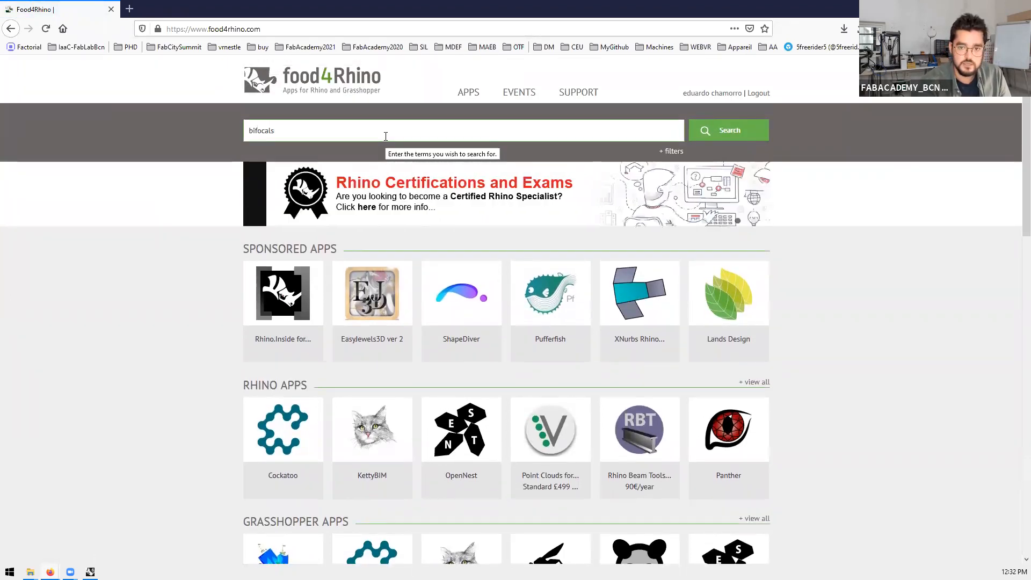
Step: Shrink the browser window to examine the Bifocals label above the Point parameter in Grasshopper, and enlarge the browser again
double_click(366, 5)
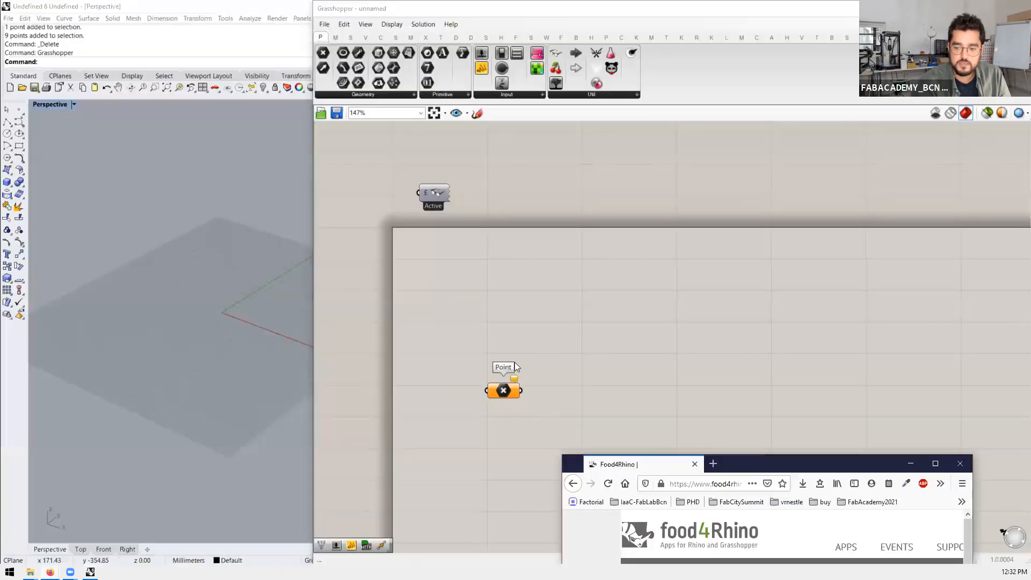
scroll(571, 413, up, 3)
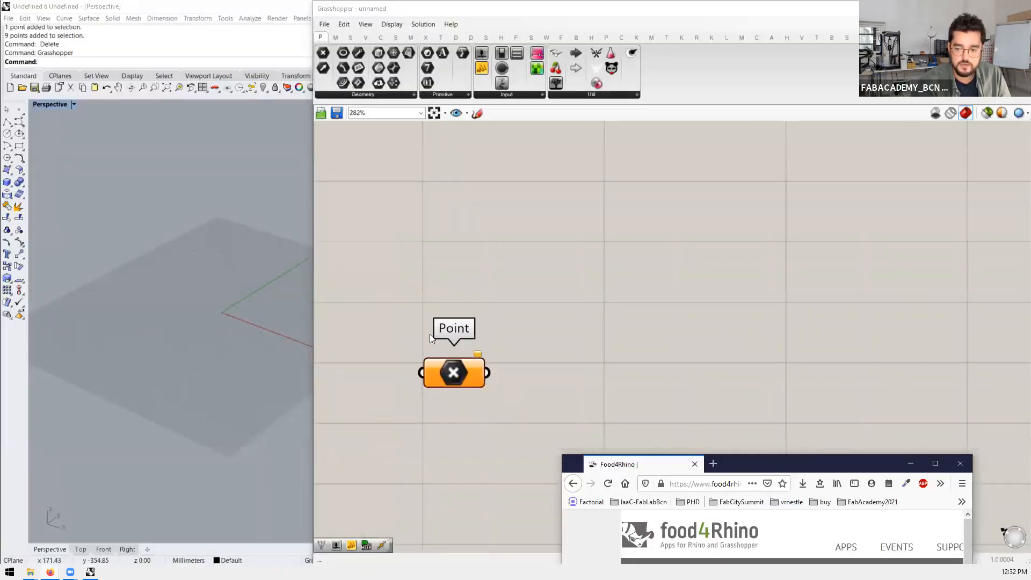
scroll(446, 336, down, 1)
double_click(826, 463)
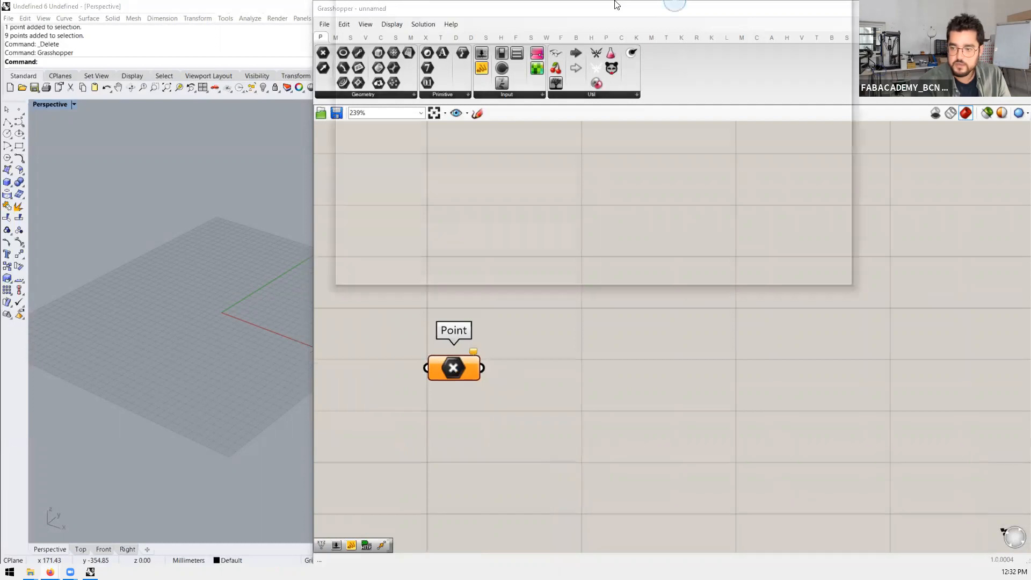
Step: Run the bifocals search, open the Bifocals plugin page, and review its description and available downloads
click(729, 132)
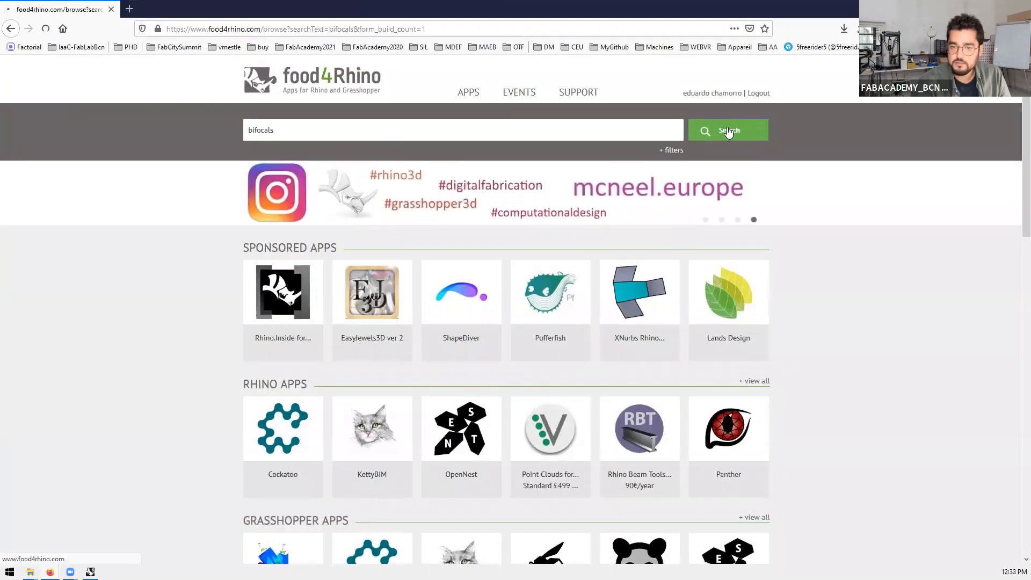
click(436, 235)
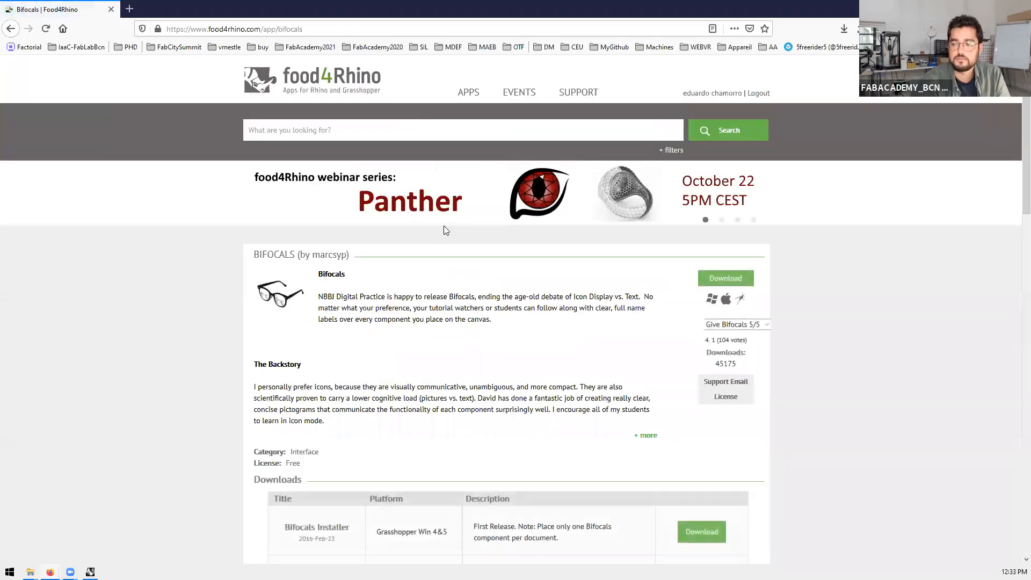
scroll(440, 231, down, 2)
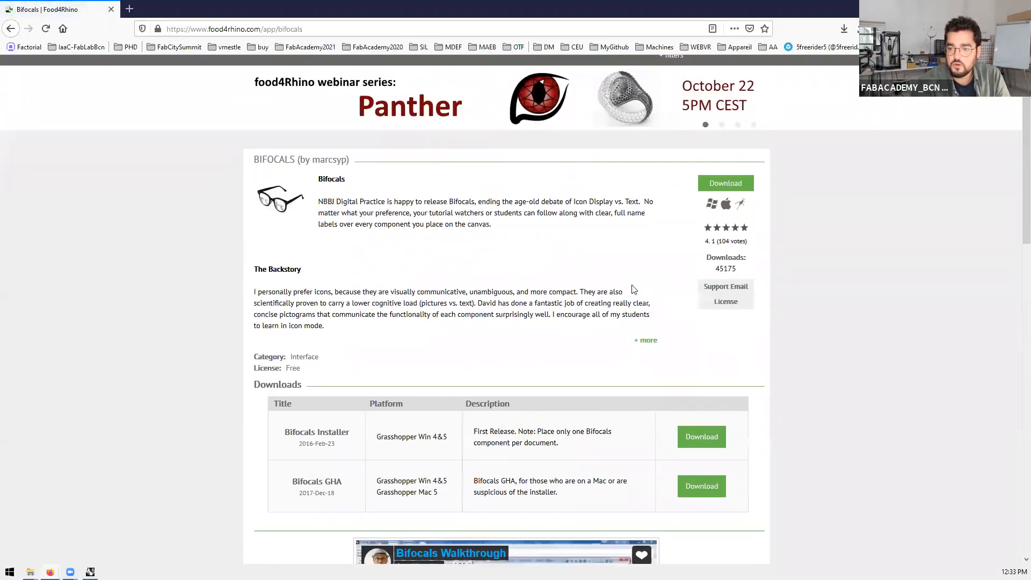
scroll(632, 287, up, 2)
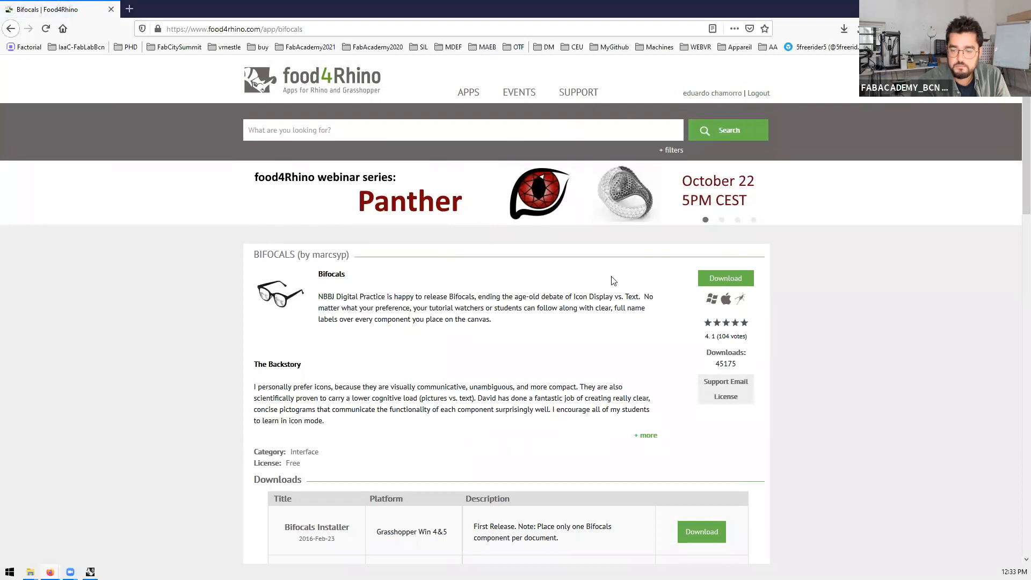
scroll(591, 290, down, 2)
scroll(577, 299, down, 1)
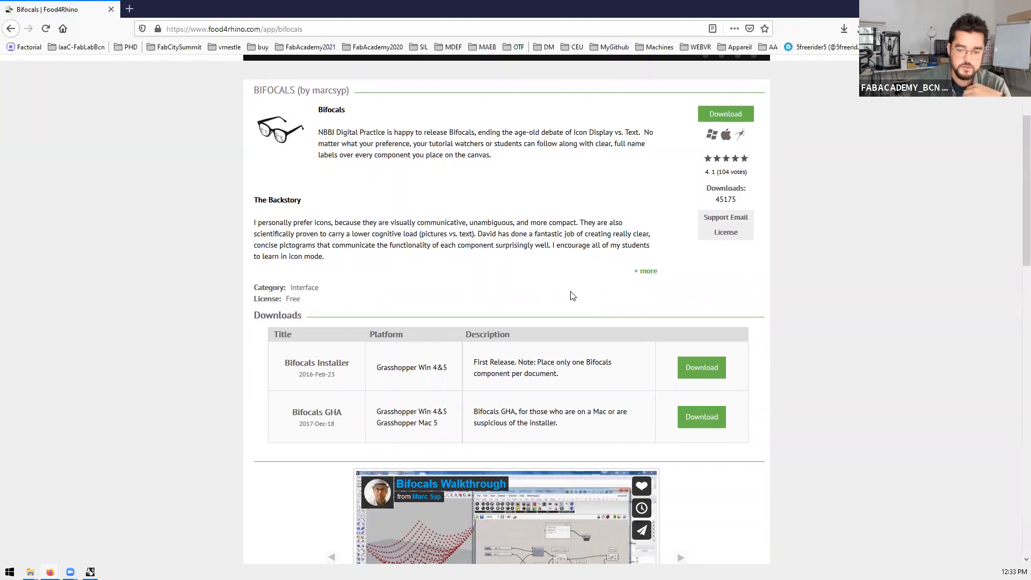
scroll(555, 314, up, 1)
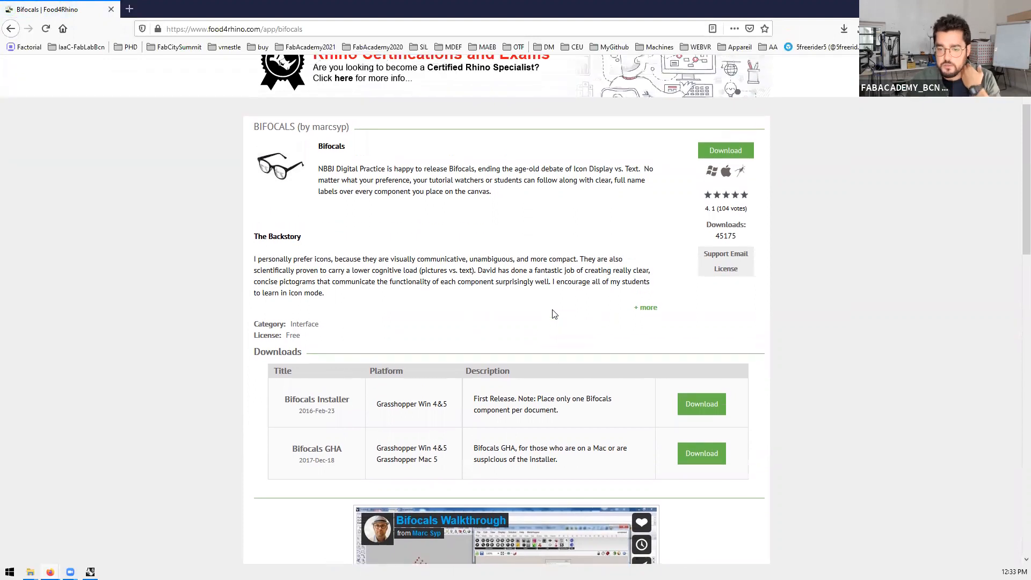
scroll(548, 331, down, 1)
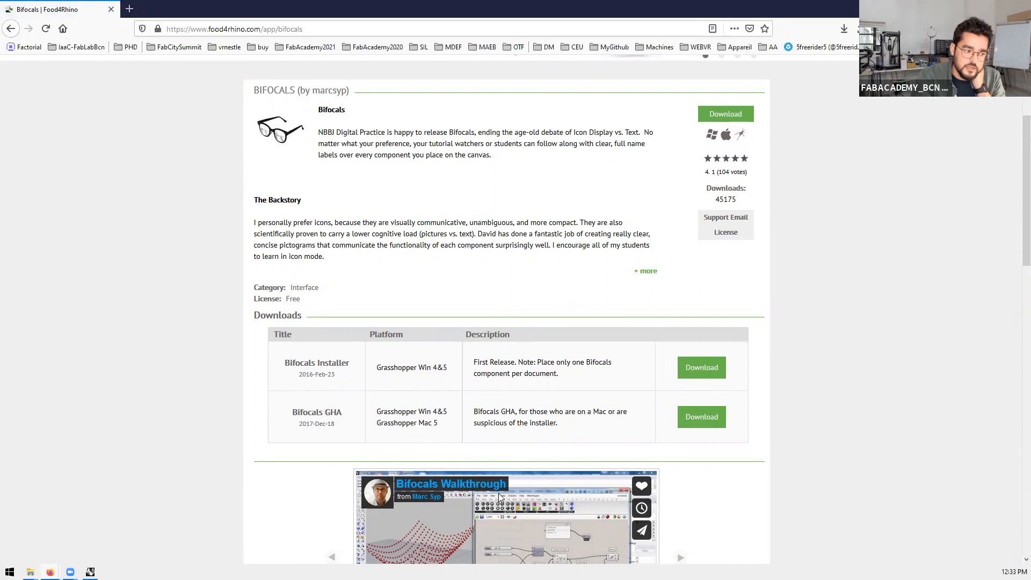
click(712, 365)
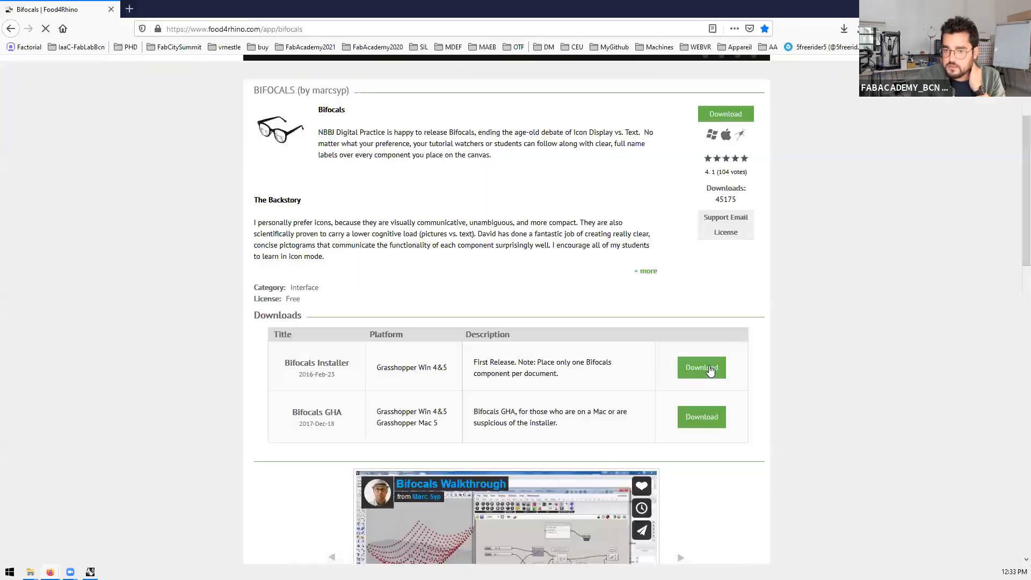
drag(555, 301, 498, 299)
click(549, 288)
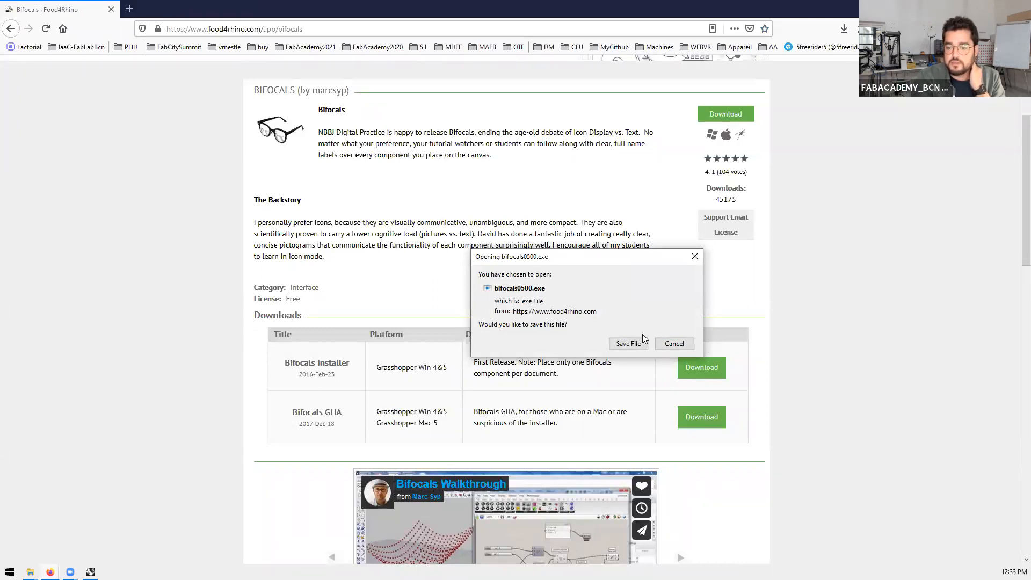
click(674, 344)
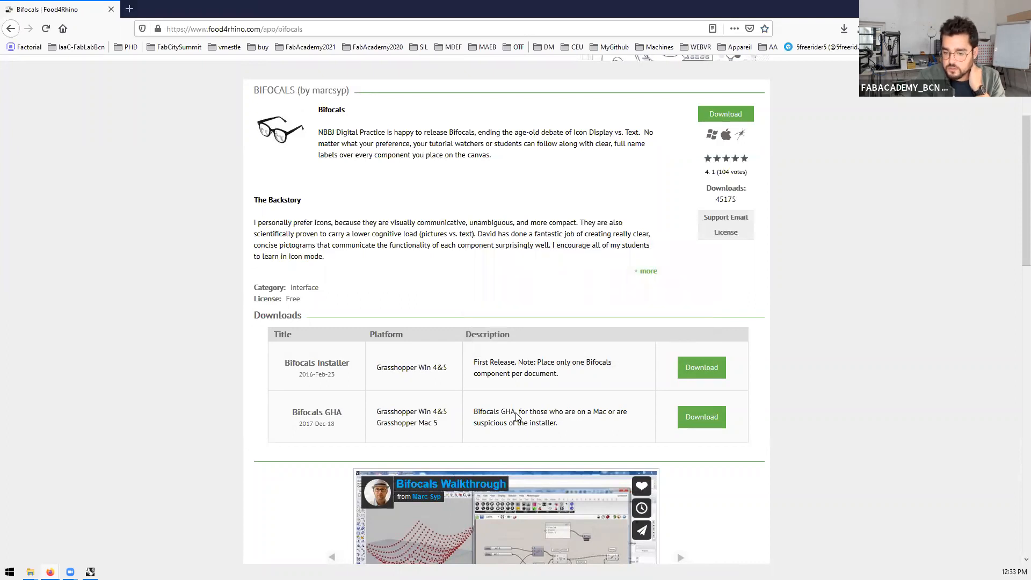
Step: Download the Bifocals GHA version and save bifocals.gha to disk
double_click(321, 364)
scroll(520, 311, down, 7)
click(700, 199)
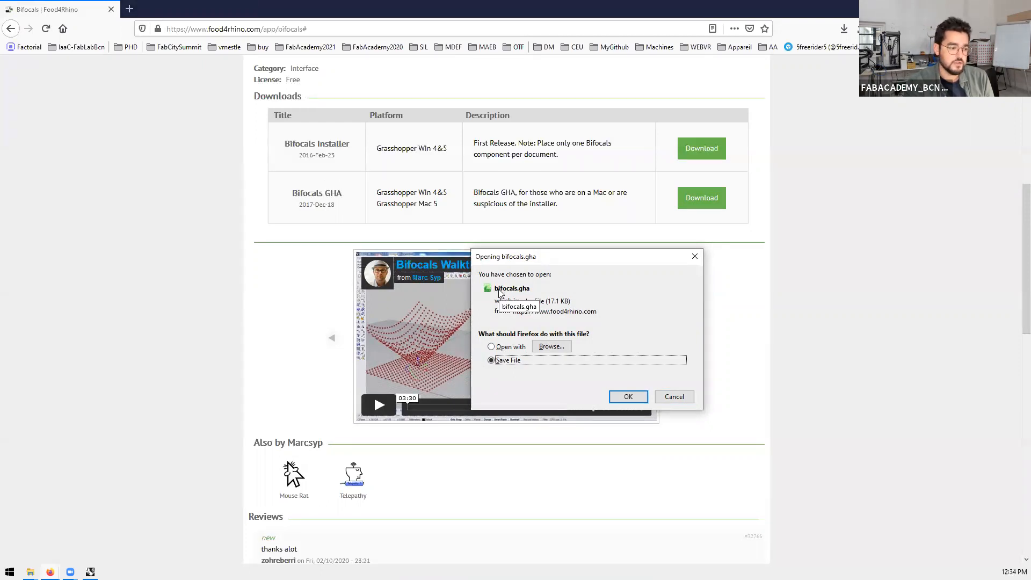
click(627, 398)
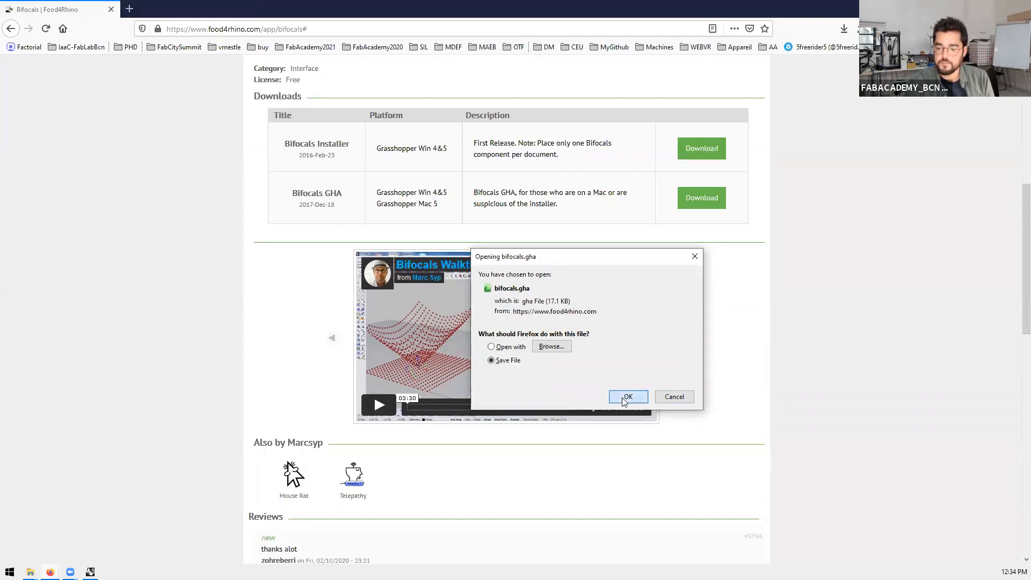
Step: Show bifocals.gha in the Downloads folder, and return to Grasshopper
double_click(438, 2)
click(624, 98)
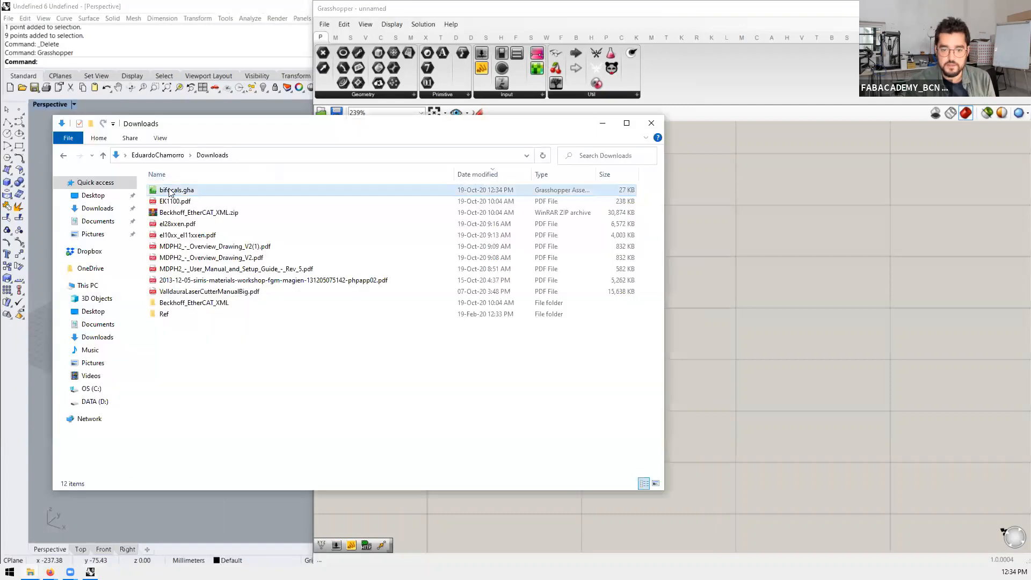
drag(171, 191, 798, 273)
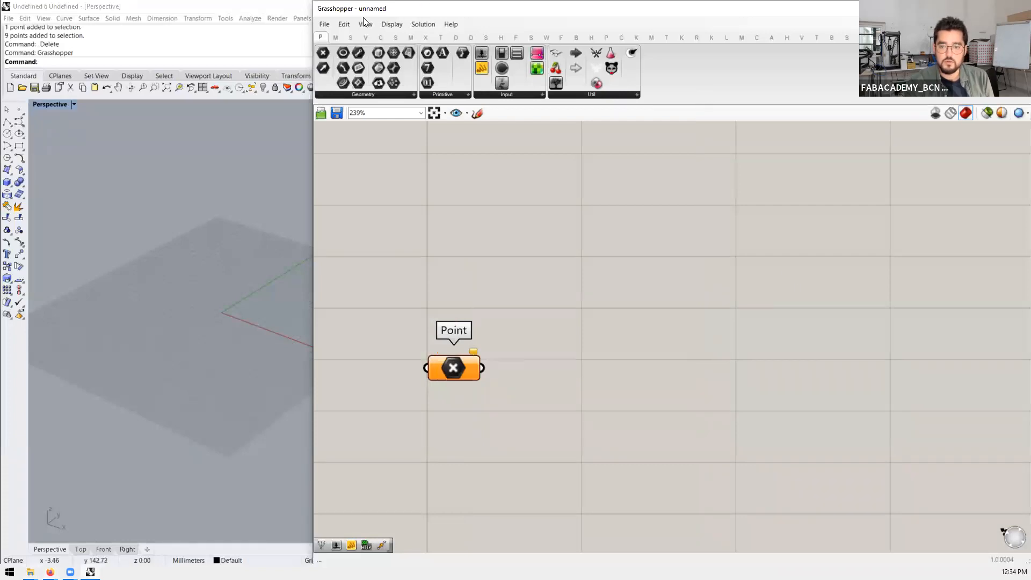
Step: Open Grasshopper's Components Folder, and narrow and reposition its Libraries window over the canvas
click(325, 25)
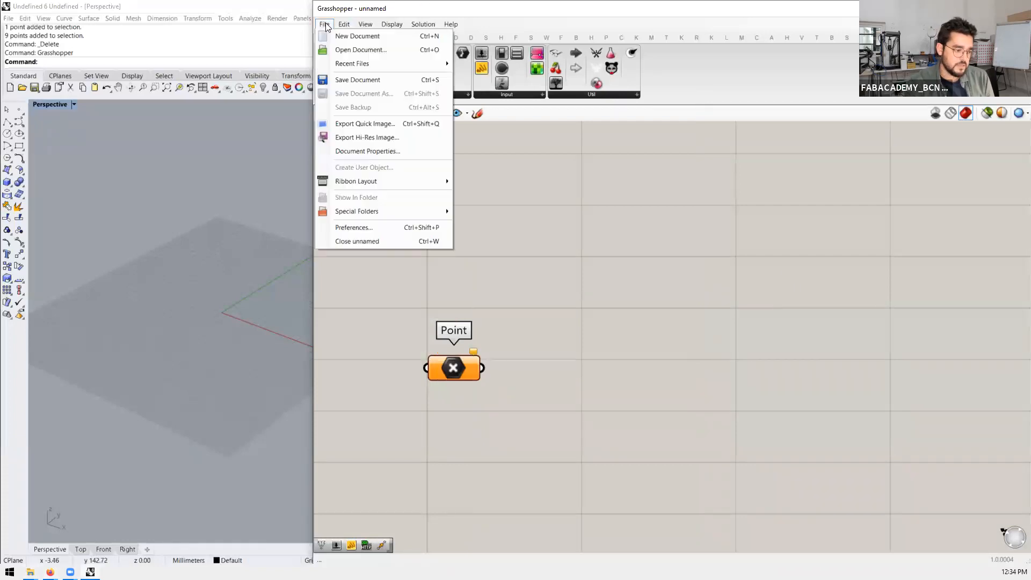
mouse_move(376, 215)
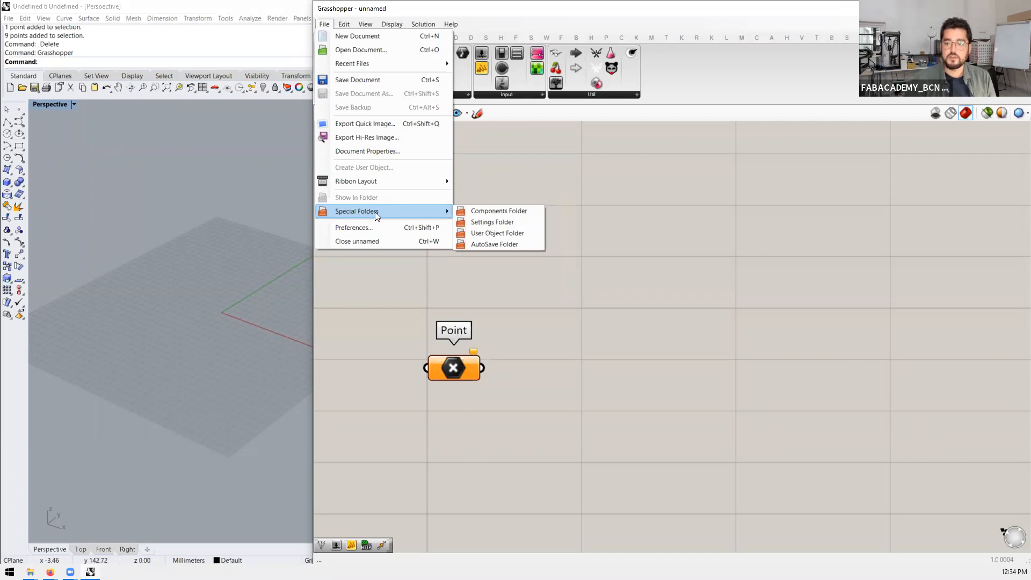
click(462, 210)
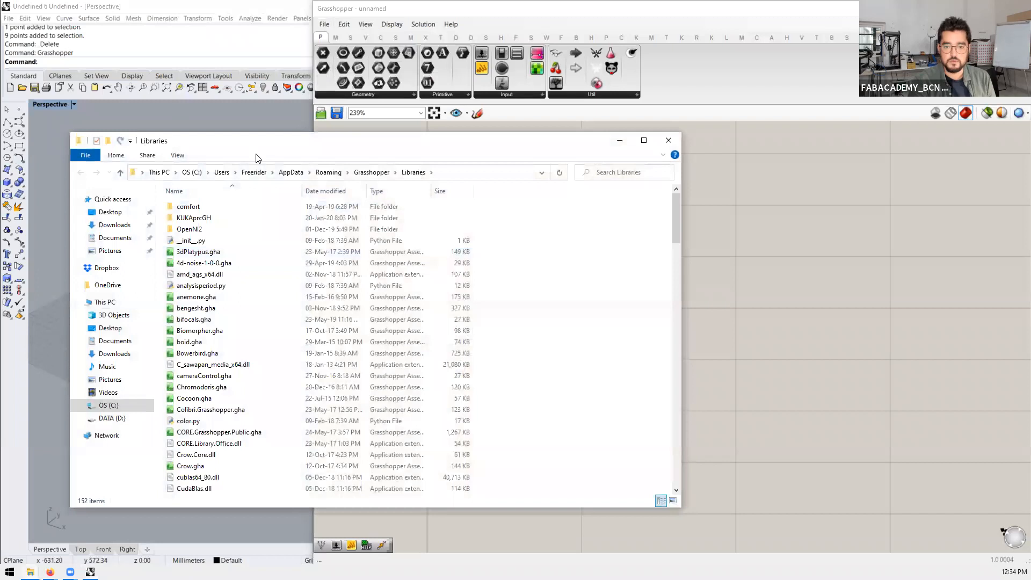
drag(442, 146, 587, 125)
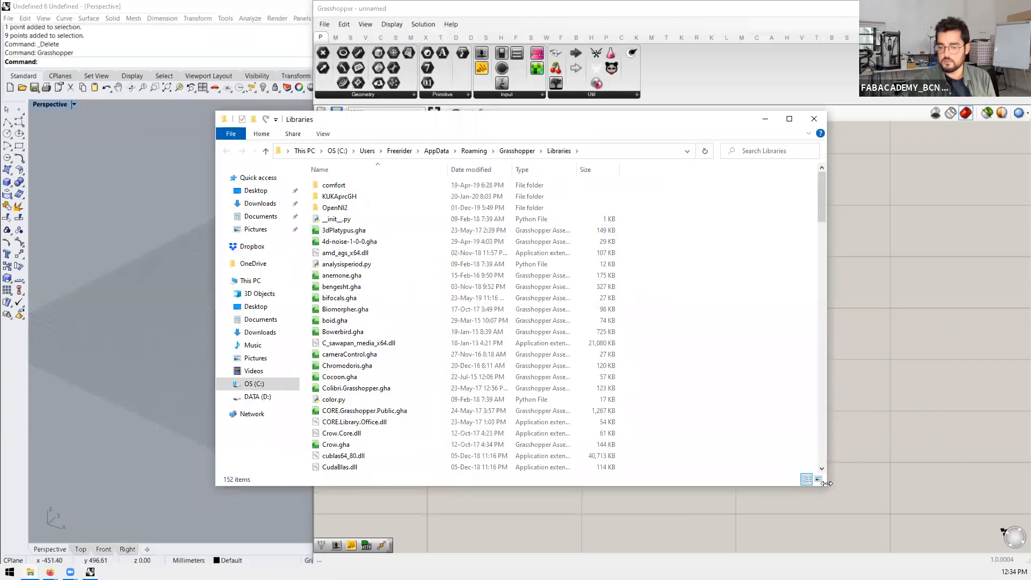
drag(826, 484, 521, 485)
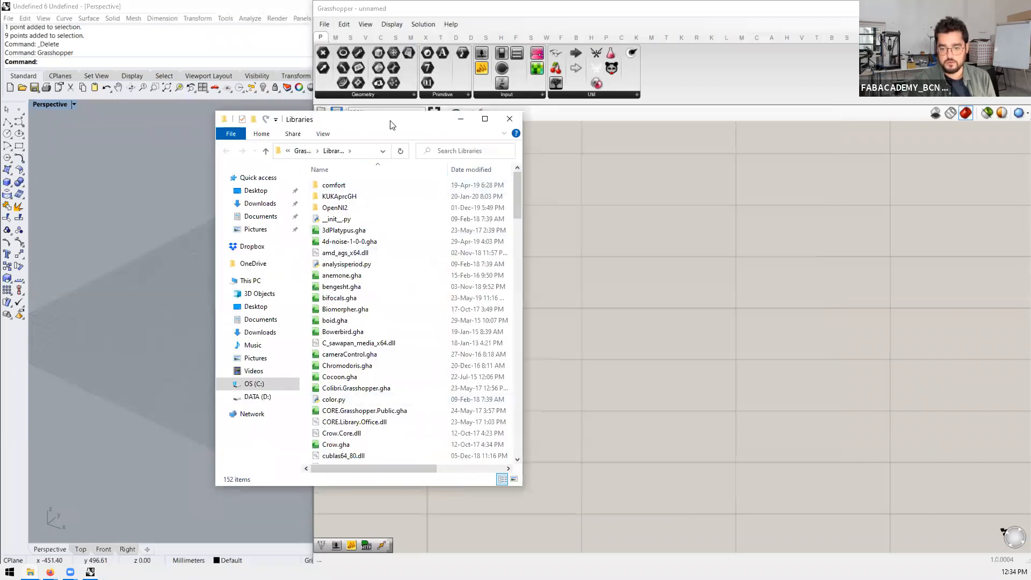
drag(390, 125, 388, 172)
Step: Open Grasshopper's User Object Folder, move its window aside, and look through its files
click(325, 24)
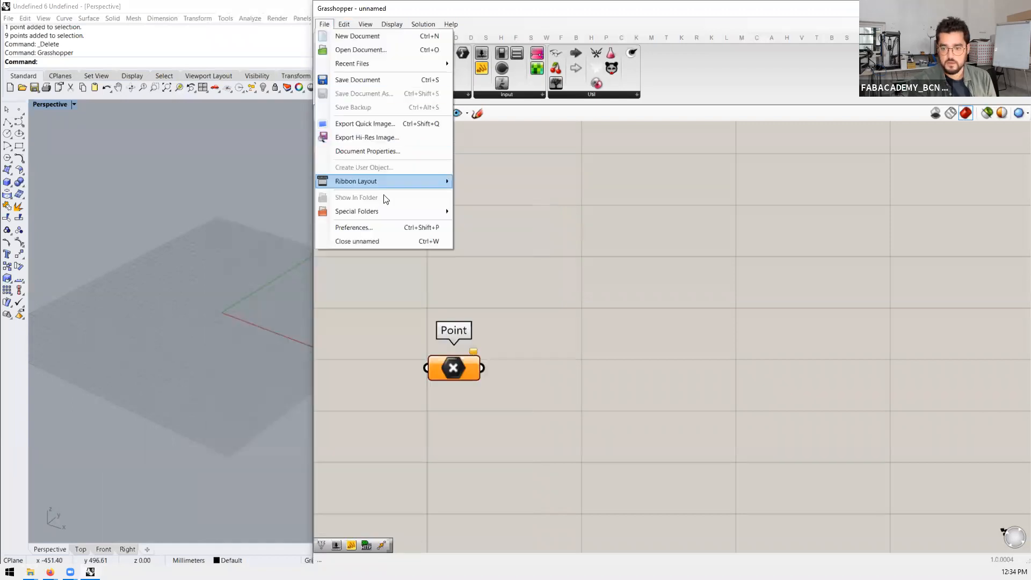
click(504, 233)
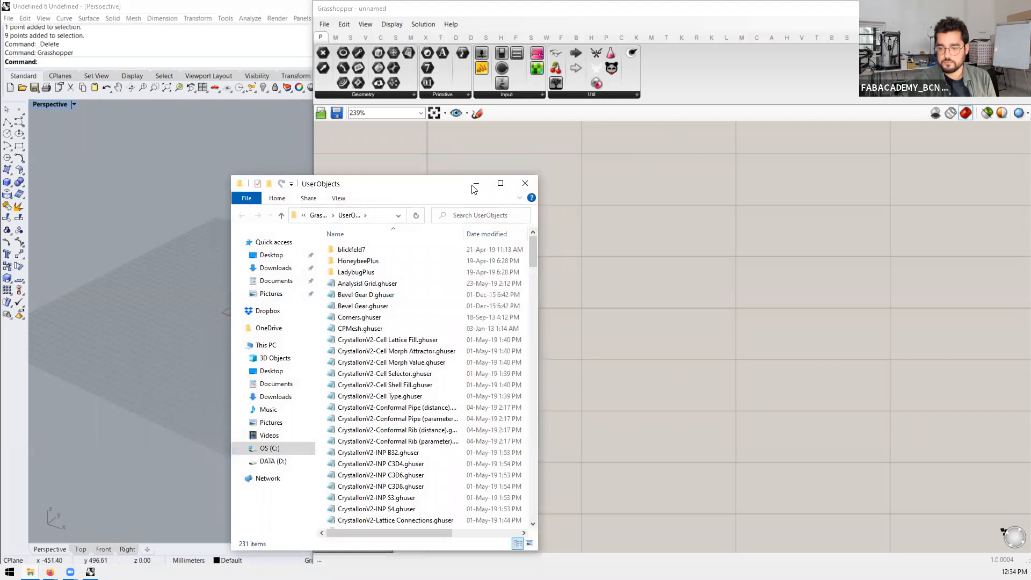
drag(424, 189, 807, 85)
scroll(806, 284, down, 6)
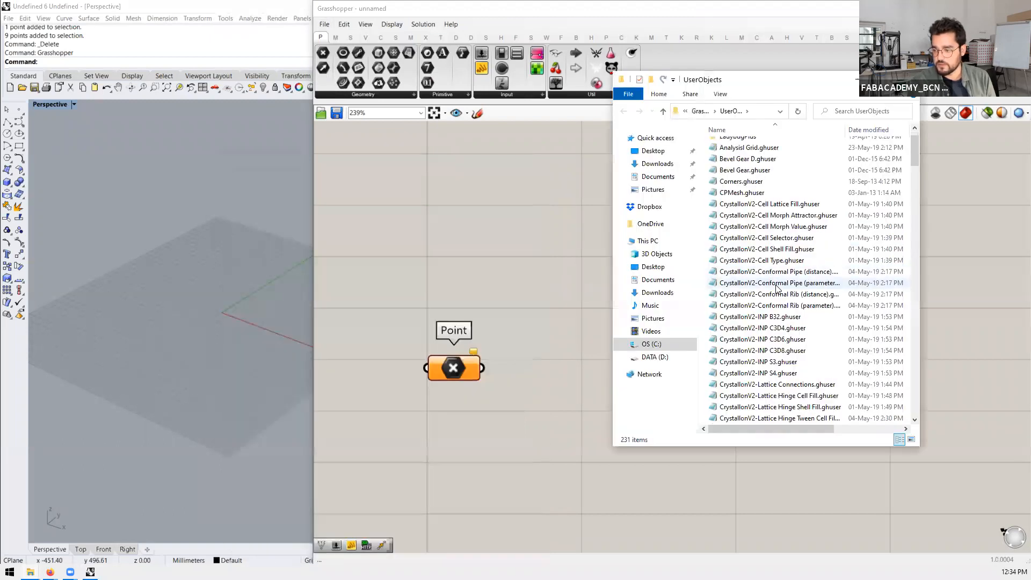
scroll(808, 290, up, 6)
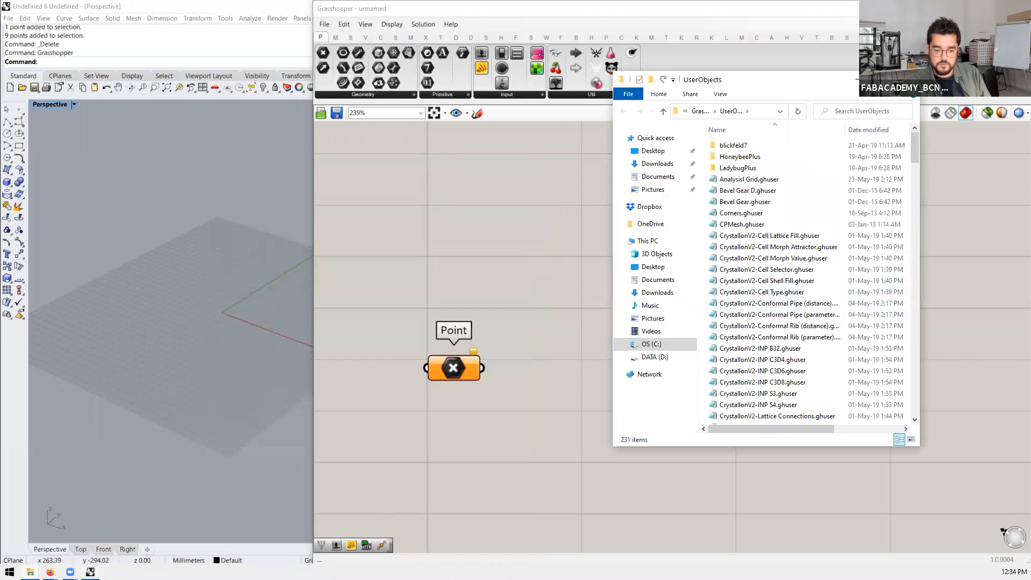
Step: Arrange the Downloads, Libraries and UserObjects folder windows side by side, narrowing the Downloads window to fit
mouse_move(30, 572)
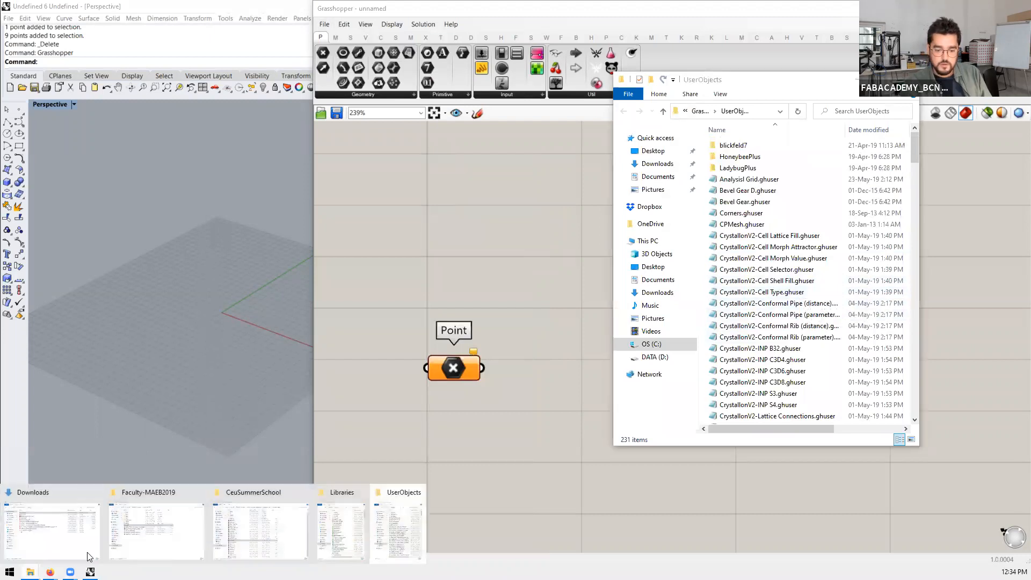
click(345, 526)
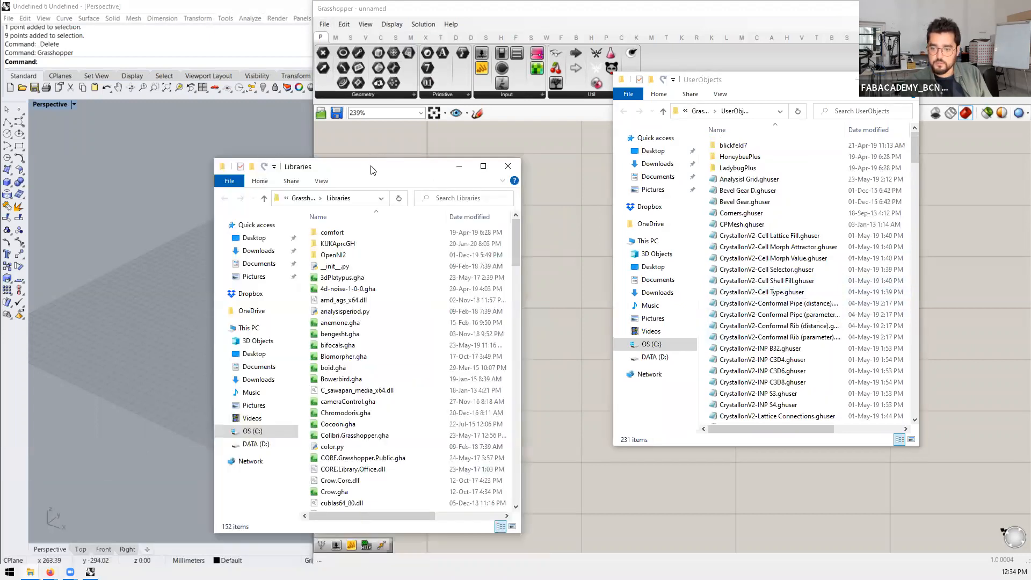
drag(373, 171, 463, 88)
mouse_move(30, 572)
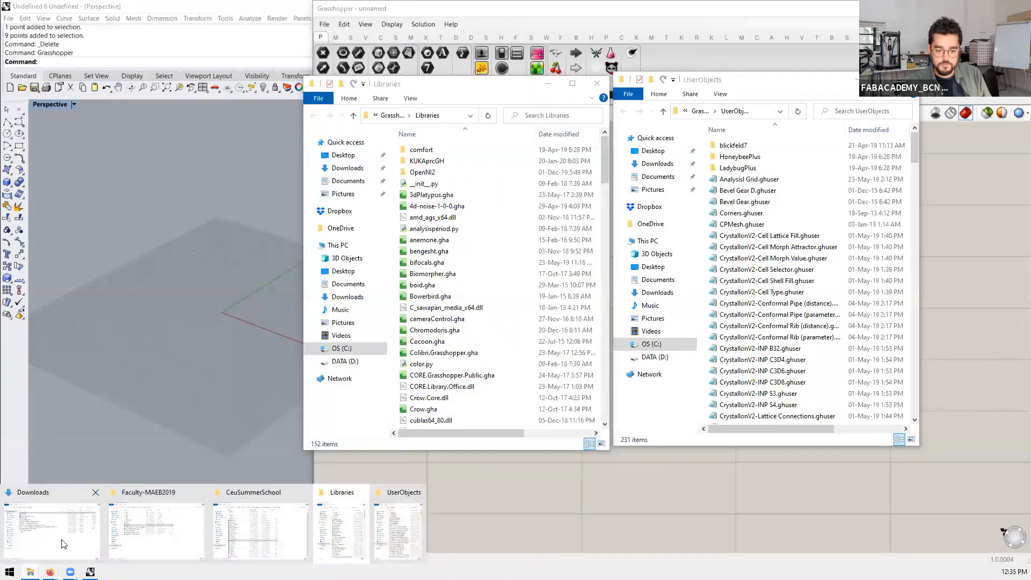
click(63, 544)
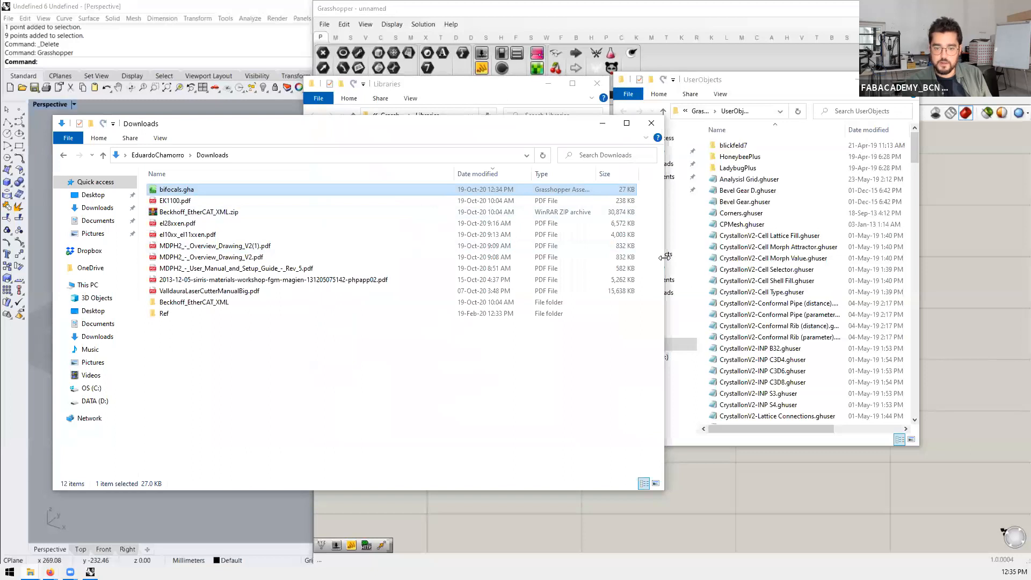
drag(665, 257, 261, 257)
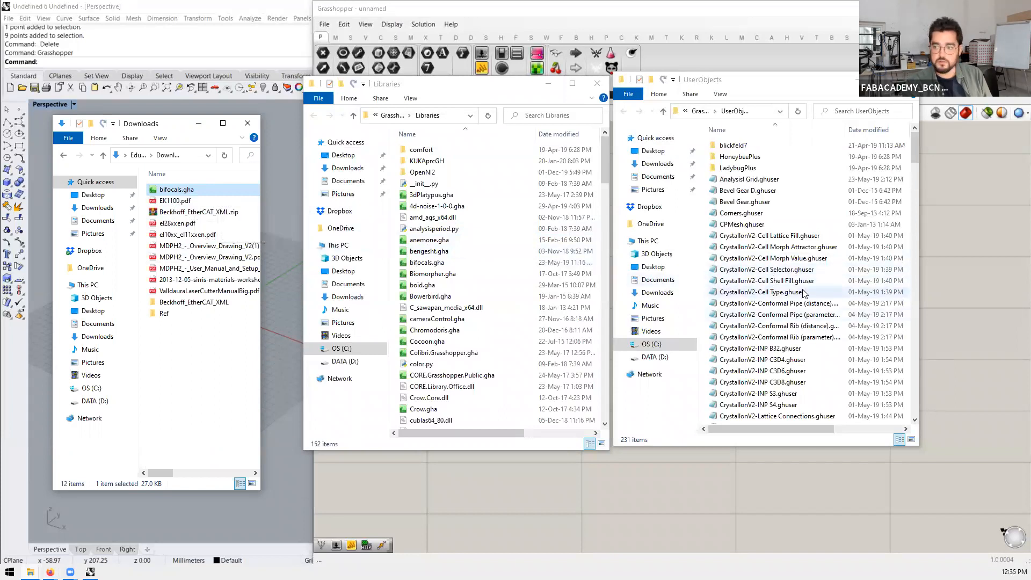
drag(730, 86, 733, 91)
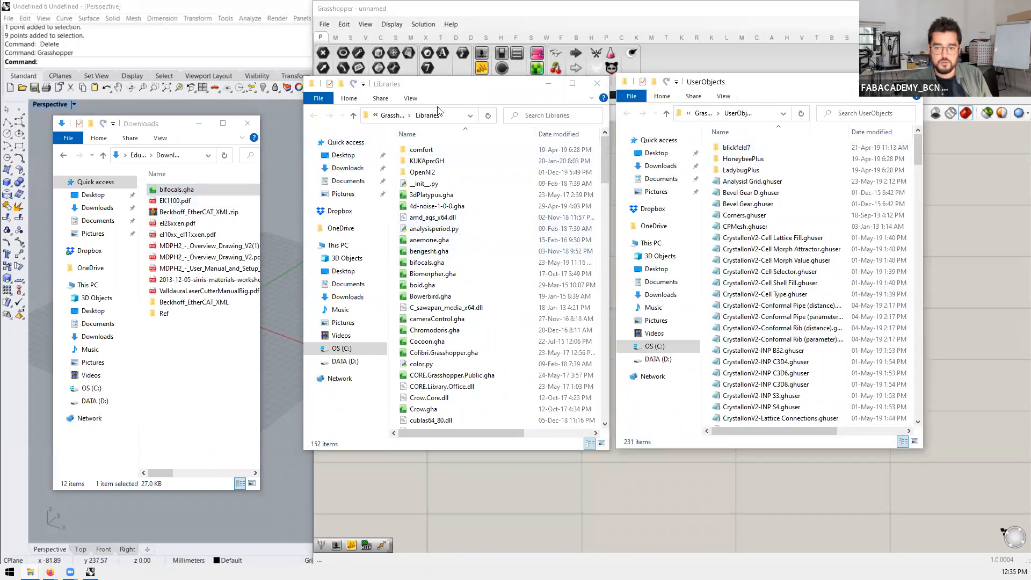
drag(427, 92, 415, 111)
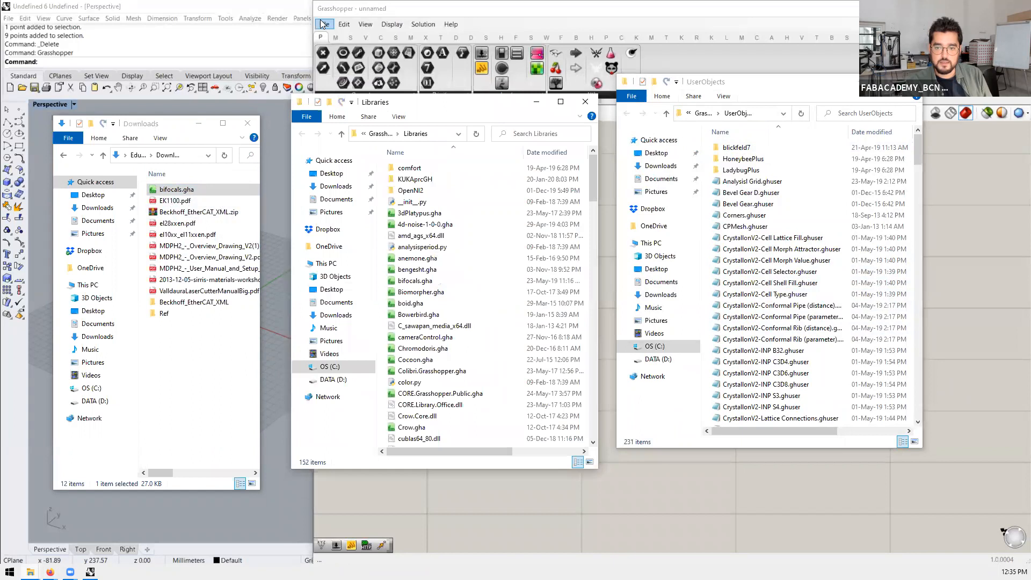
Step: Point out Grasshopper's Components Folder entry, bring the Libraries window forward to examine its plugin files, and close it
click(324, 25)
mouse_move(431, 211)
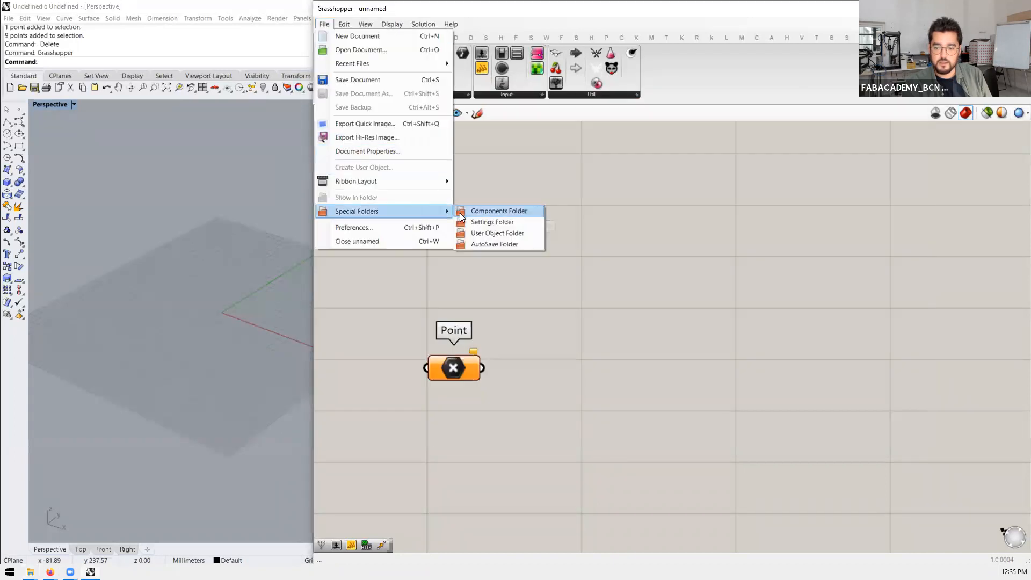
click(31, 572)
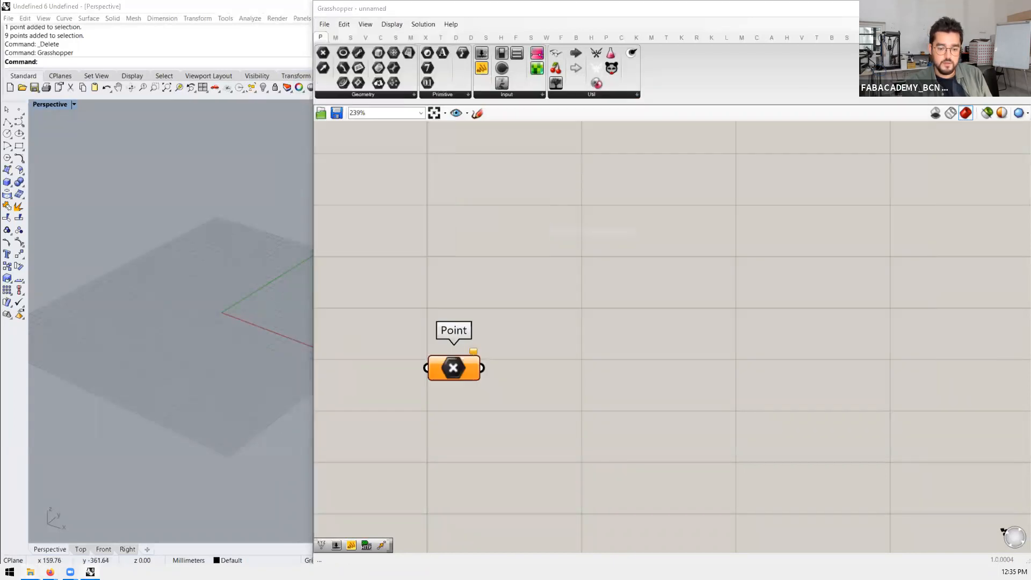
click(297, 535)
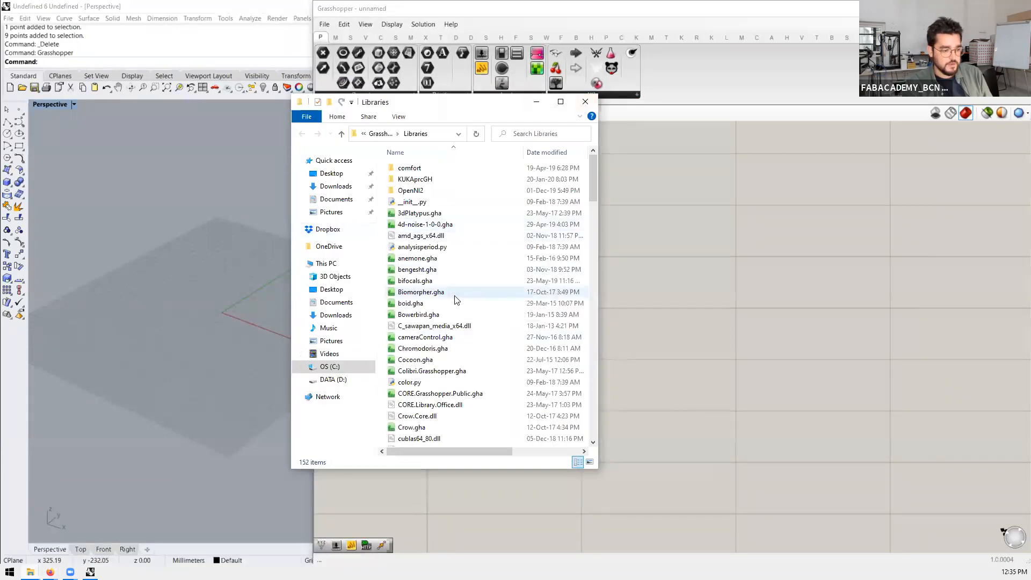
click(583, 104)
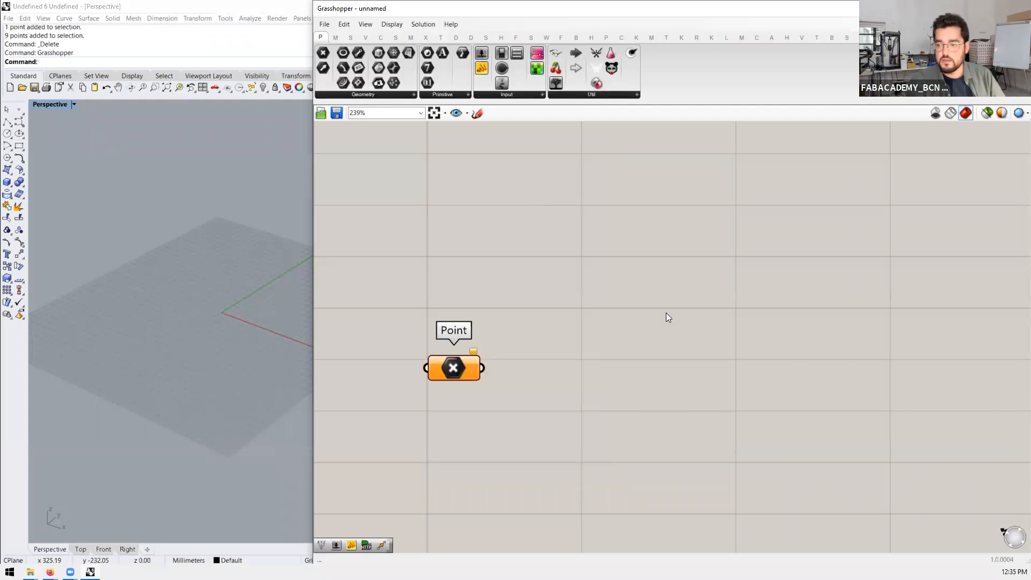
Step: Select the Point parameter on the Grasshopper canvas
scroll(666, 313, down, 5)
scroll(615, 283, up, 5)
drag(553, 430, 550, 333)
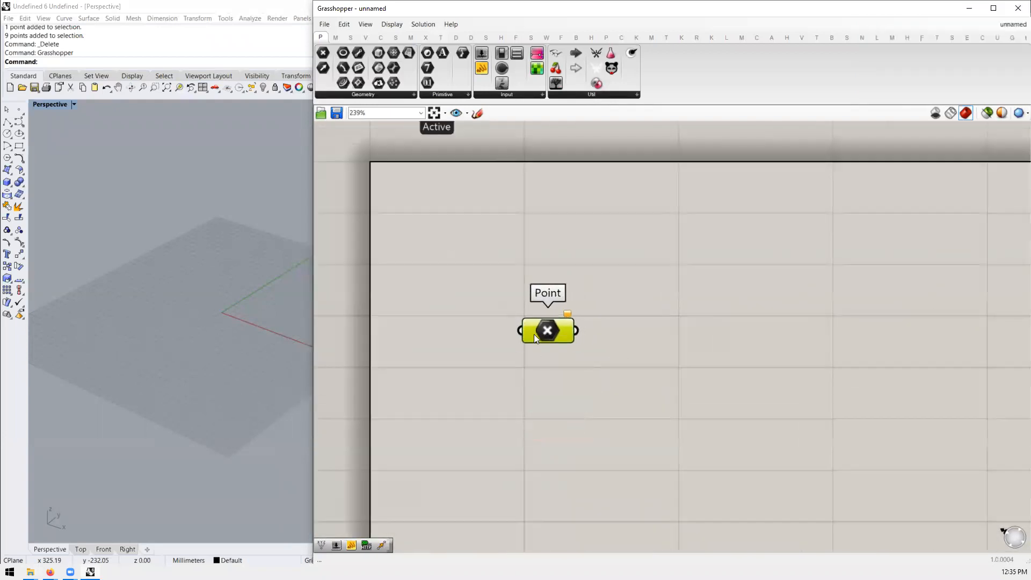
Step: Open Grasshopper's Components Folder, maximize its window, and examine the Libraries path and folder view options
click(325, 24)
mouse_move(403, 212)
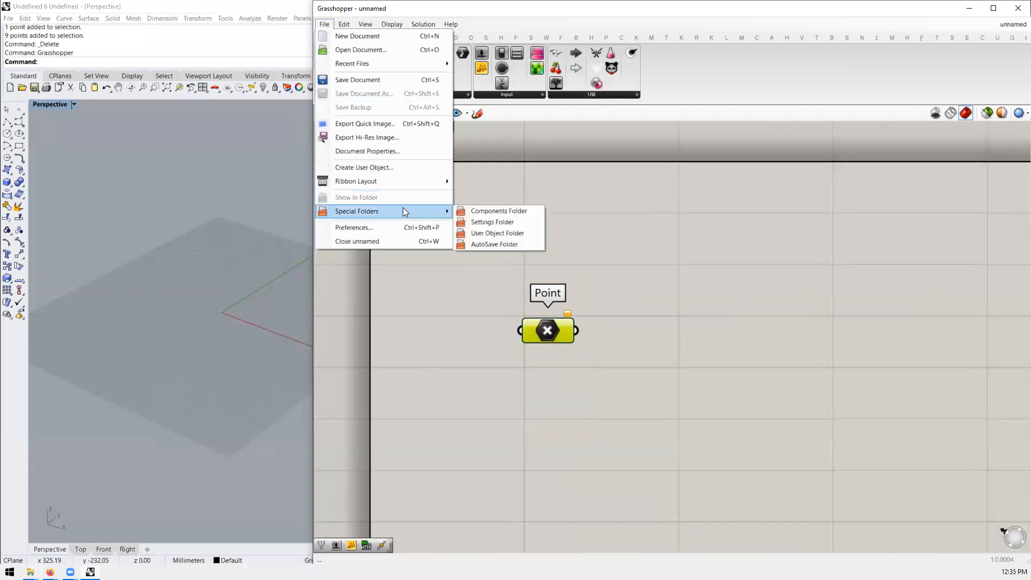
click(497, 210)
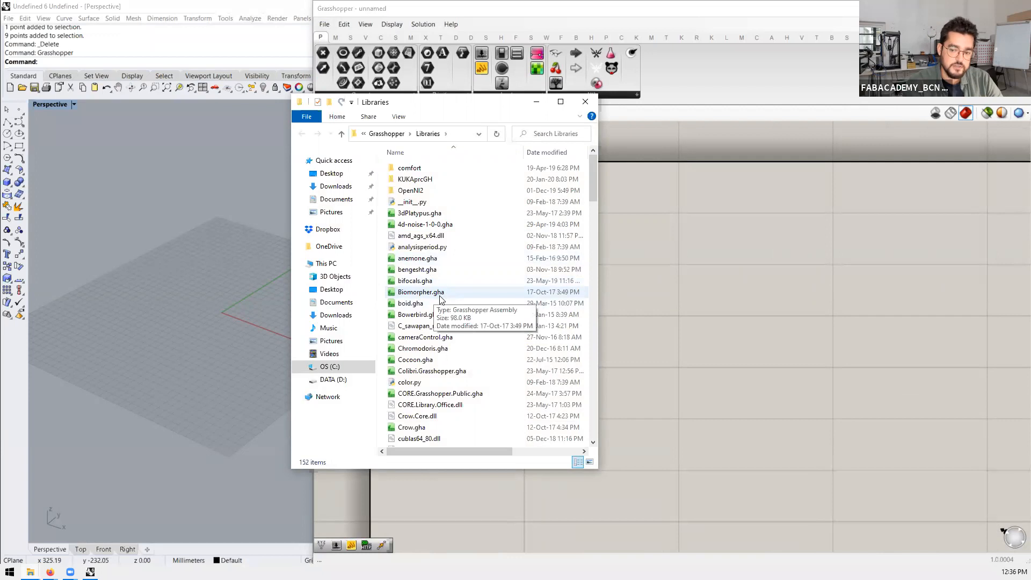
click(560, 101)
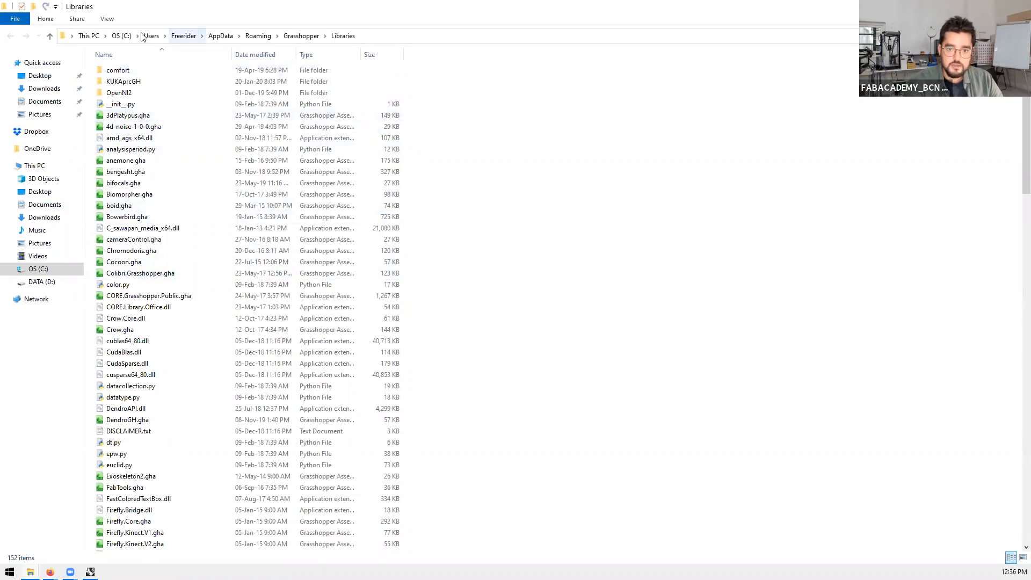
click(107, 20)
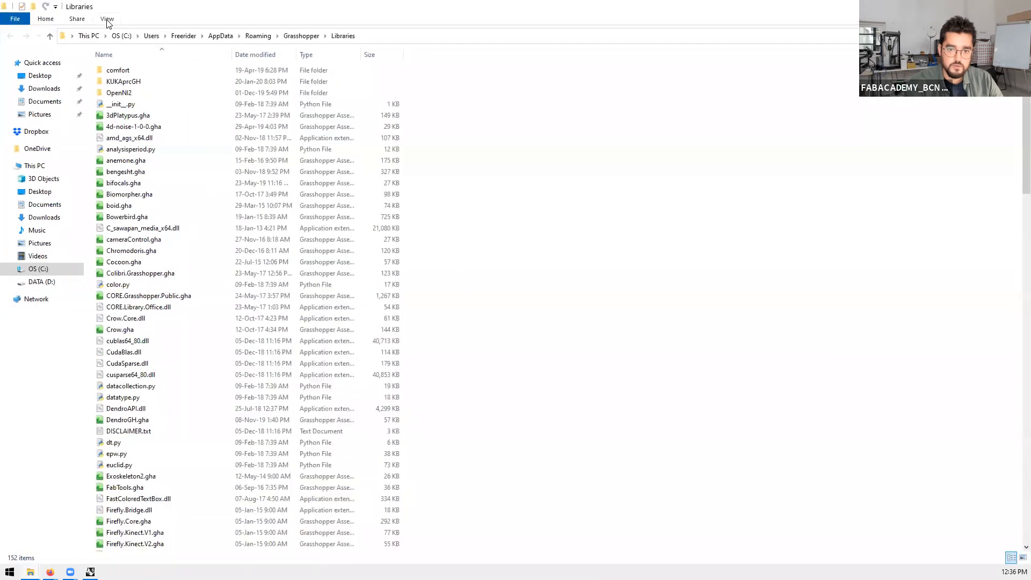
click(107, 19)
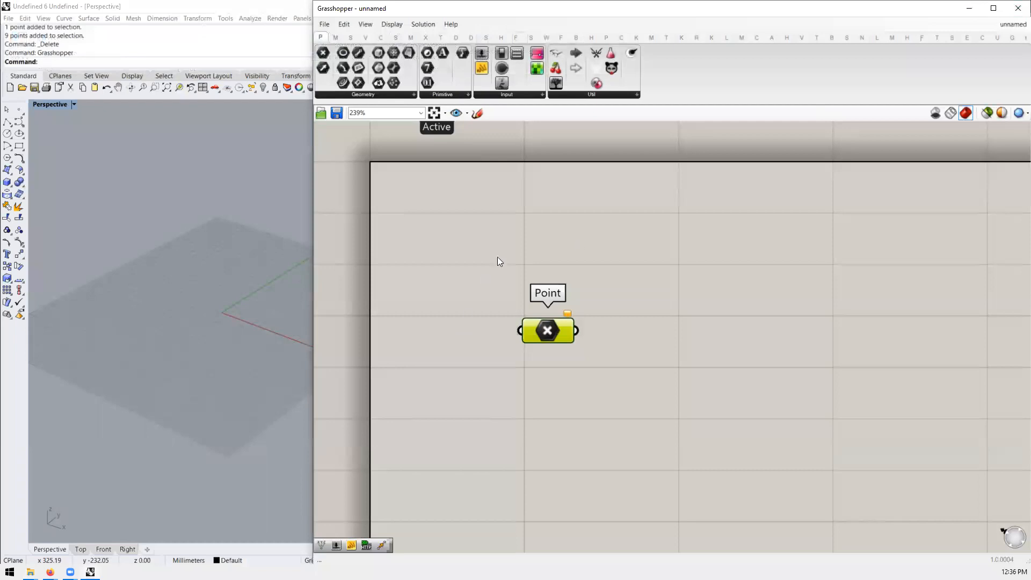
Step: Shift the Point parameter slightly toward the canvas's left edge
scroll(552, 297, down, 4)
scroll(499, 276, up, 2)
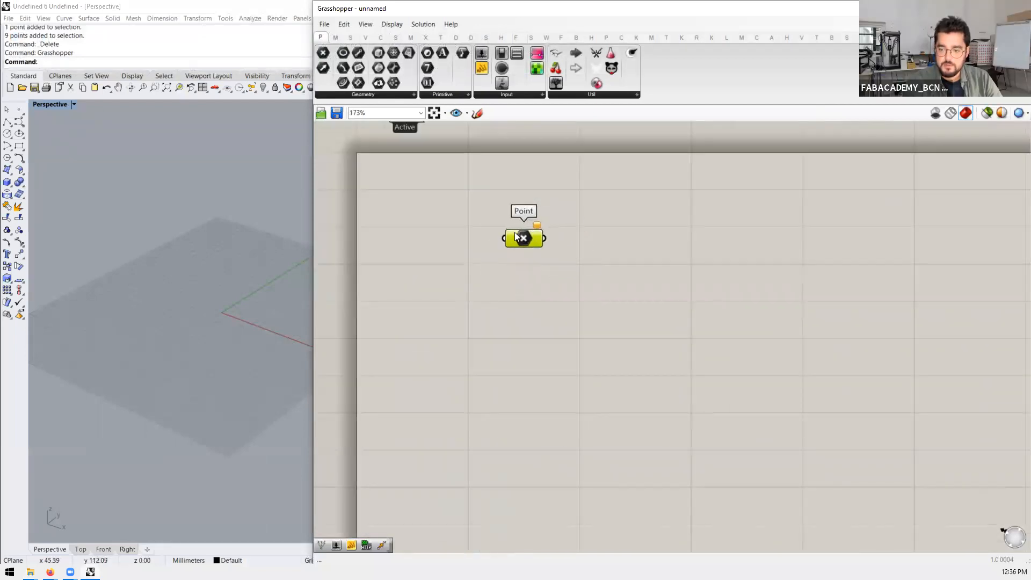
drag(519, 238, 496, 240)
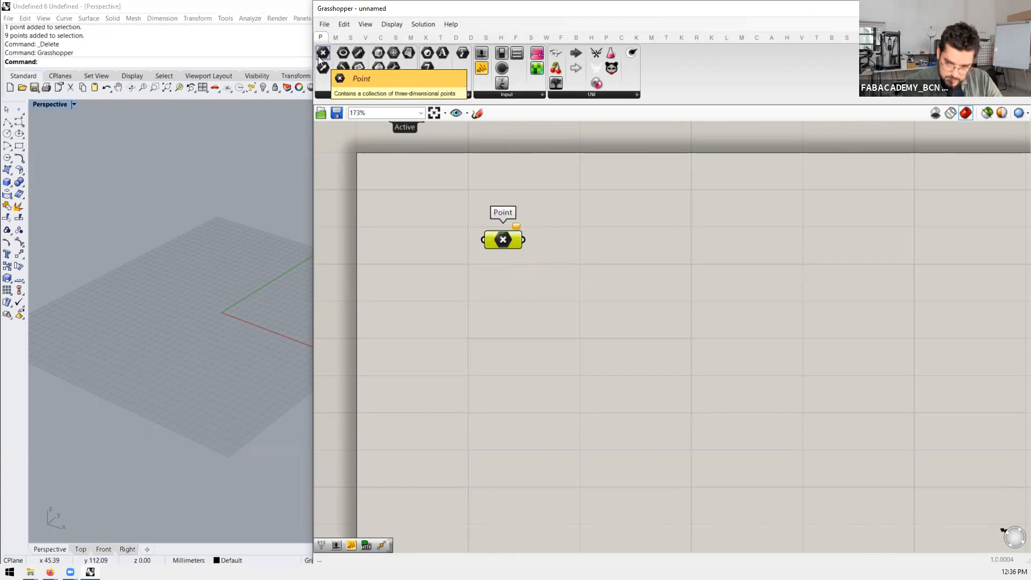
drag(511, 247, 511, 249)
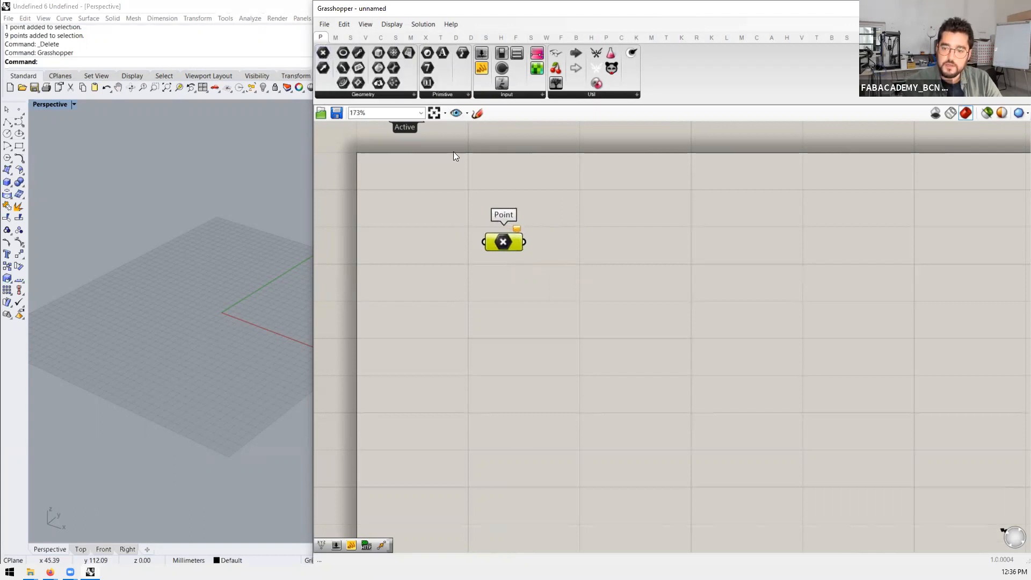
Step: Examine the Maths components, expanding the Operators, Polynomials, Script and Trig groups
mouse_move(321, 39)
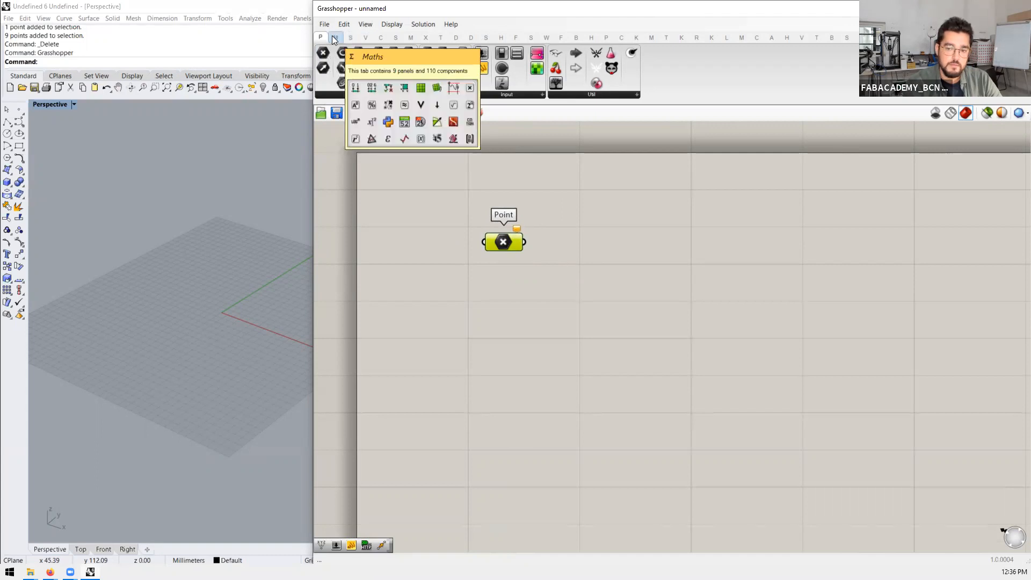
click(334, 37)
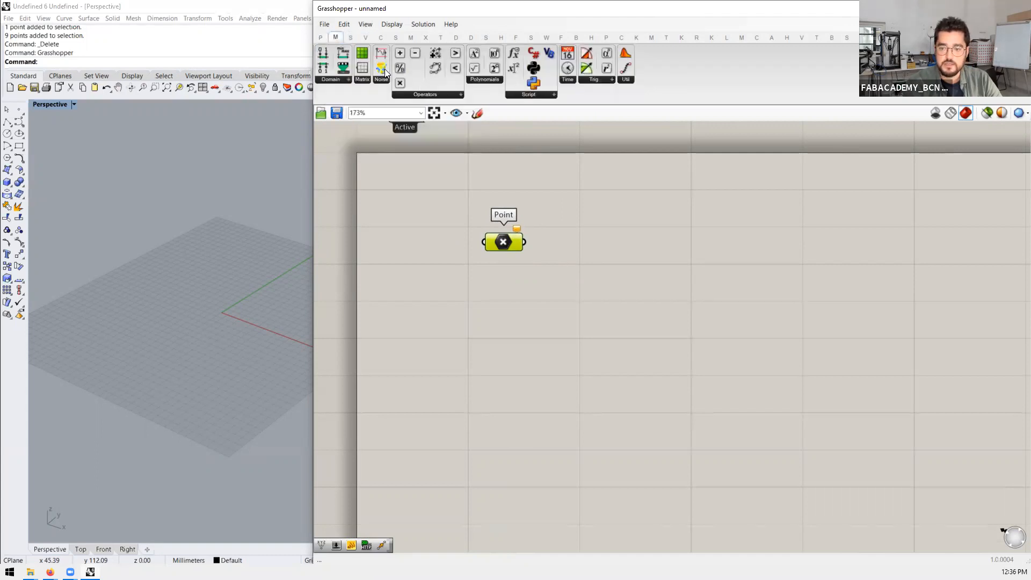
click(448, 95)
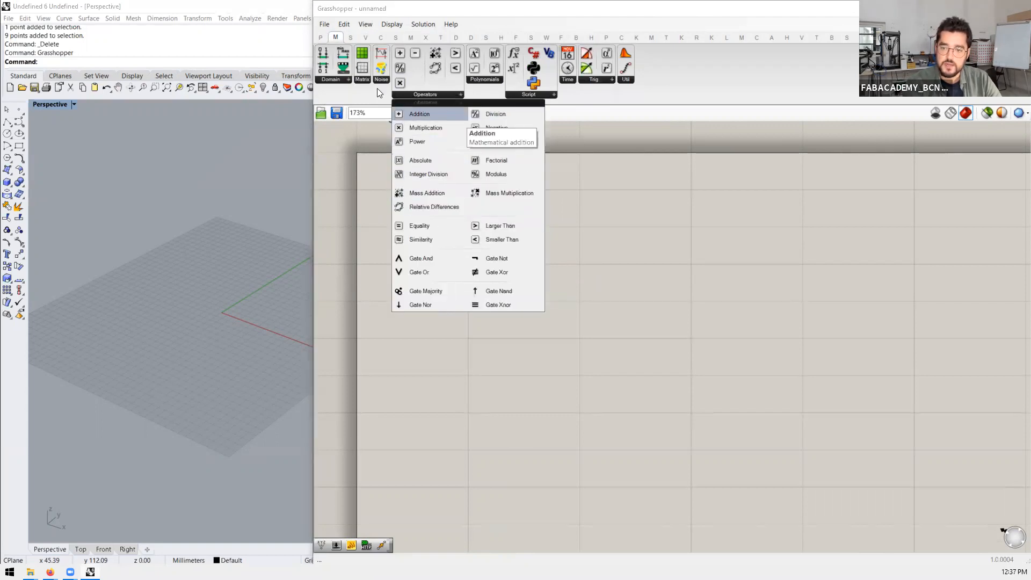
click(475, 79)
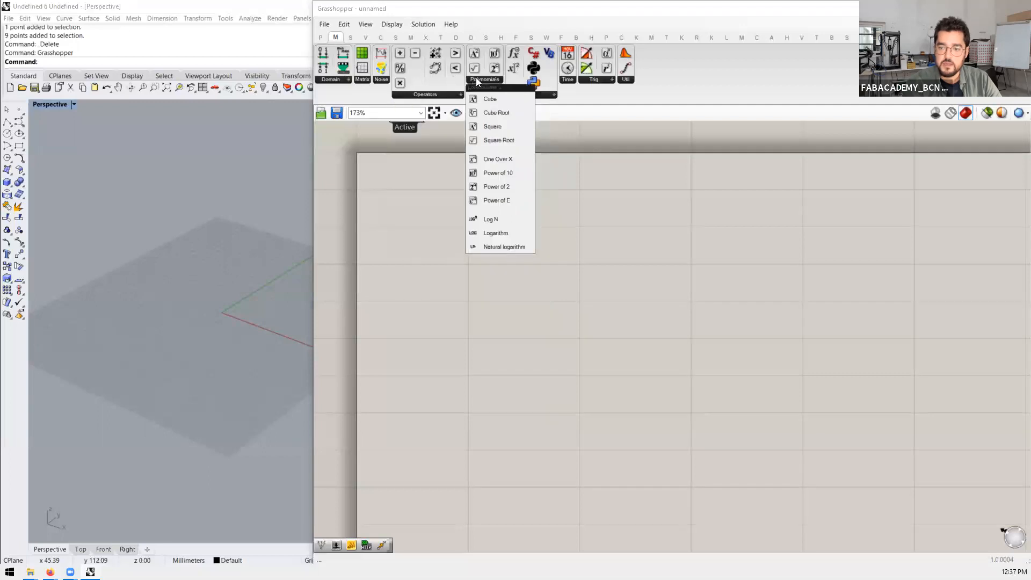
click(545, 95)
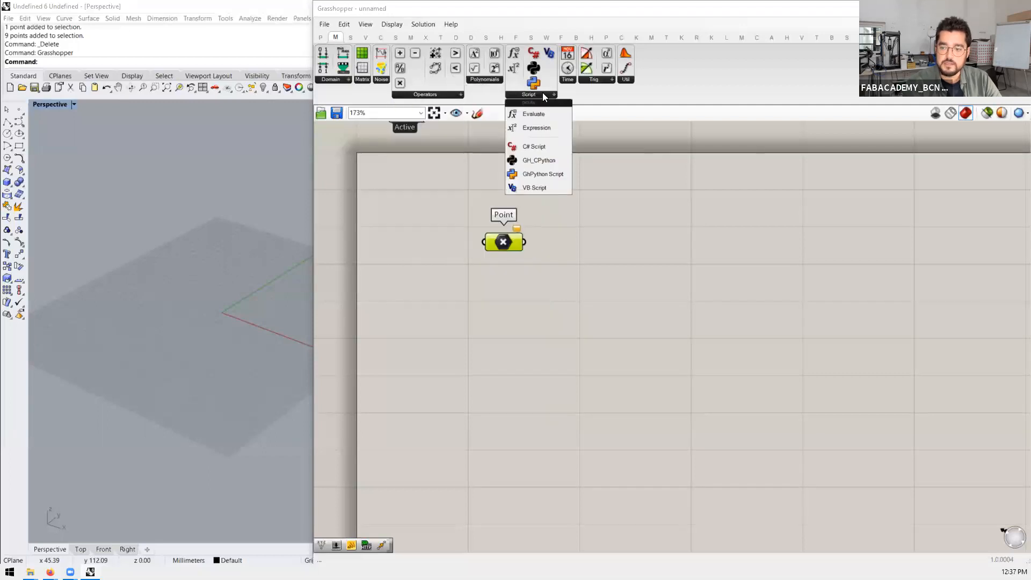
click(596, 79)
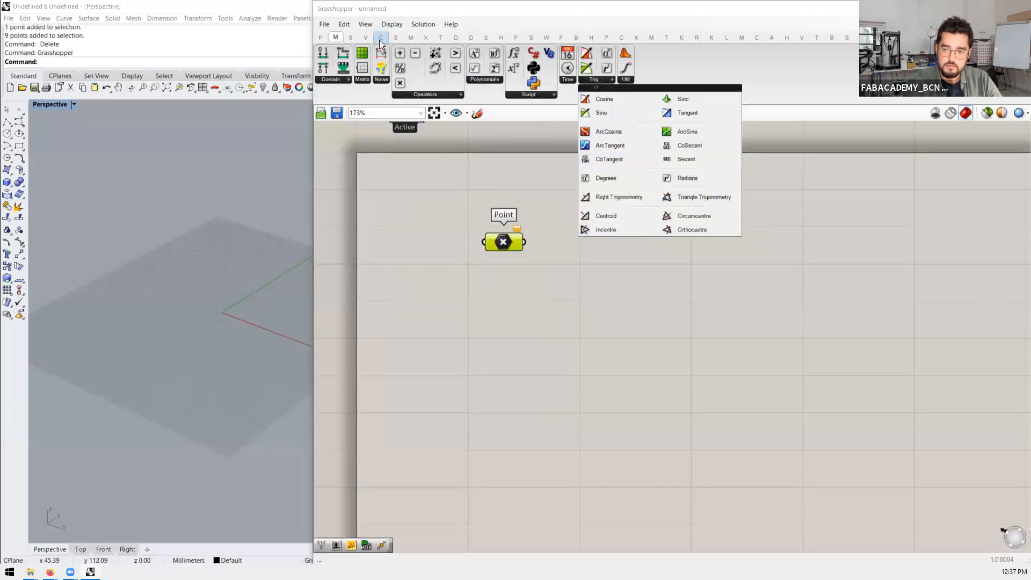
Step: Look over the Sets and Vector component categories, glancing briefly at Curve before returning to Vector
click(350, 39)
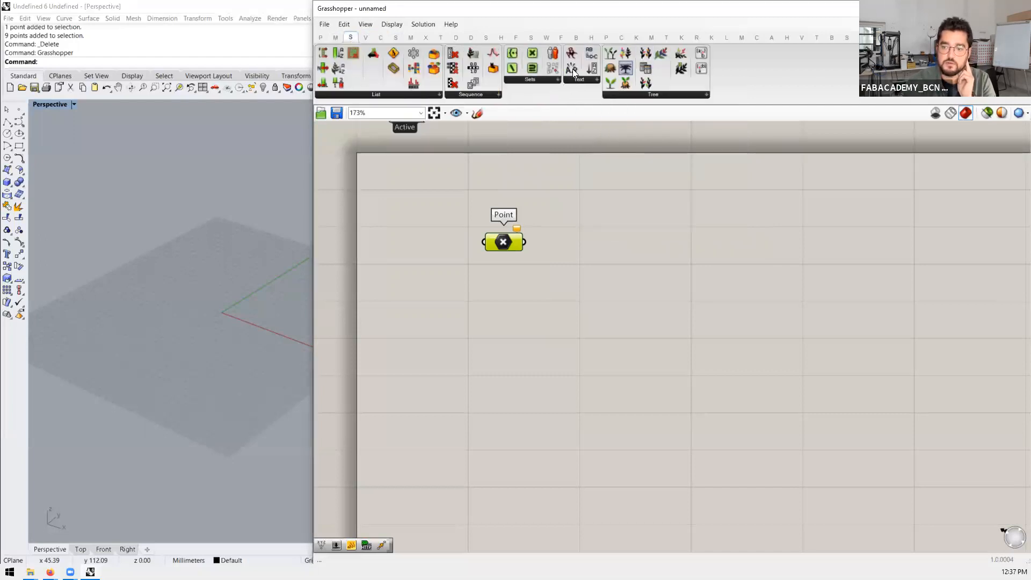
click(370, 37)
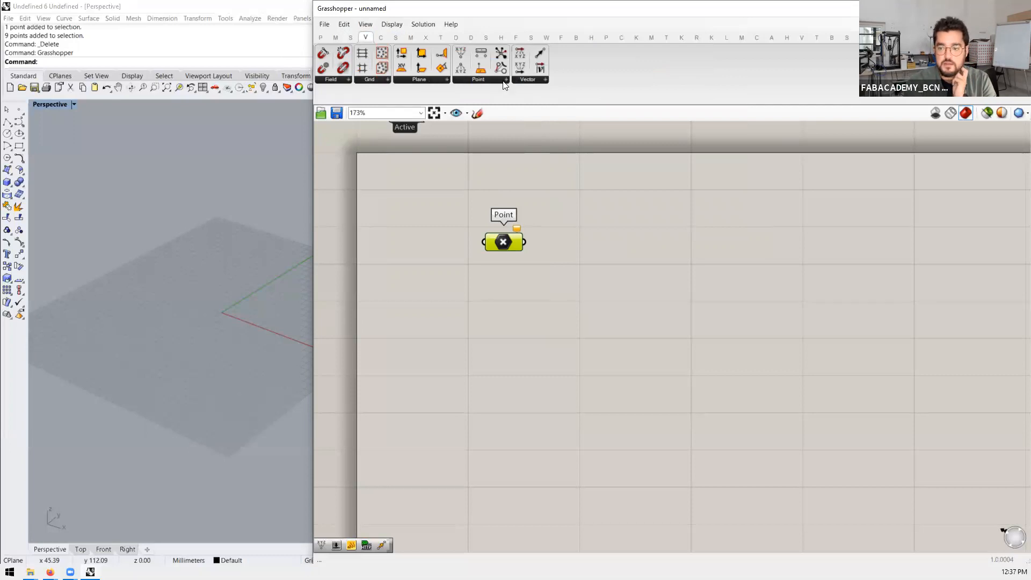
click(384, 38)
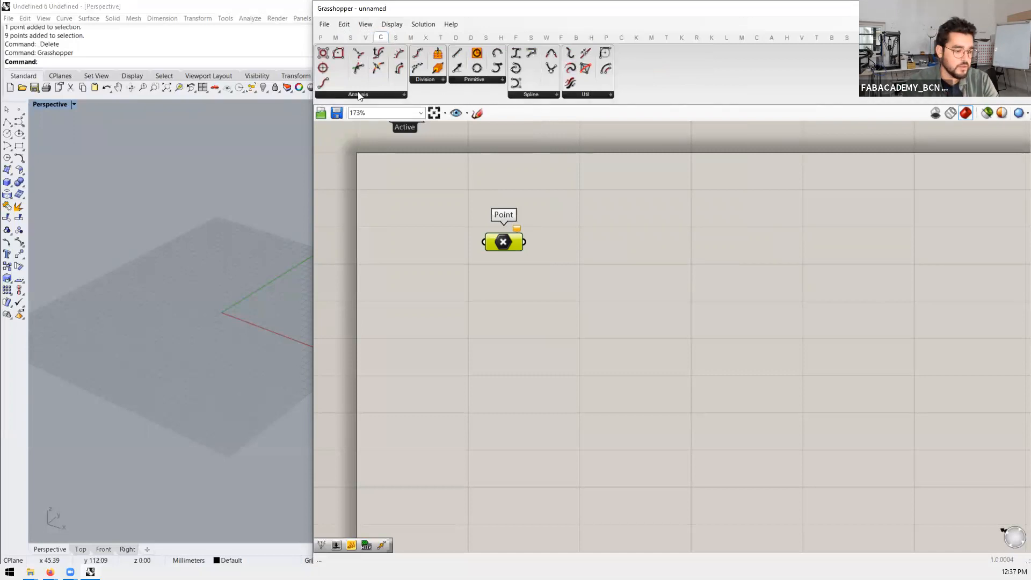
click(365, 37)
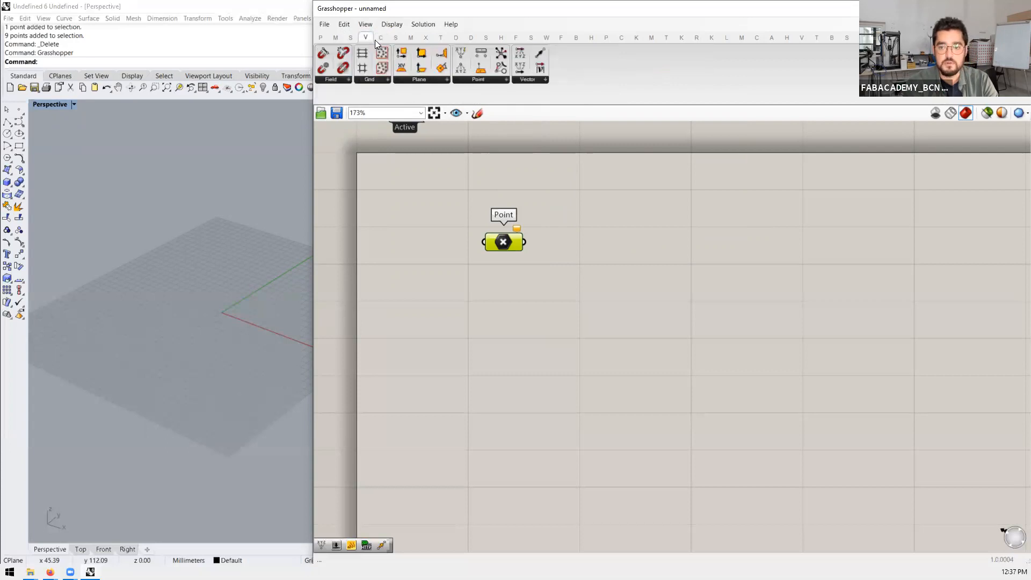
Step: Examine the Curve components, expanding the Analysis, Division, Primitive, Spline and Util groups
click(385, 36)
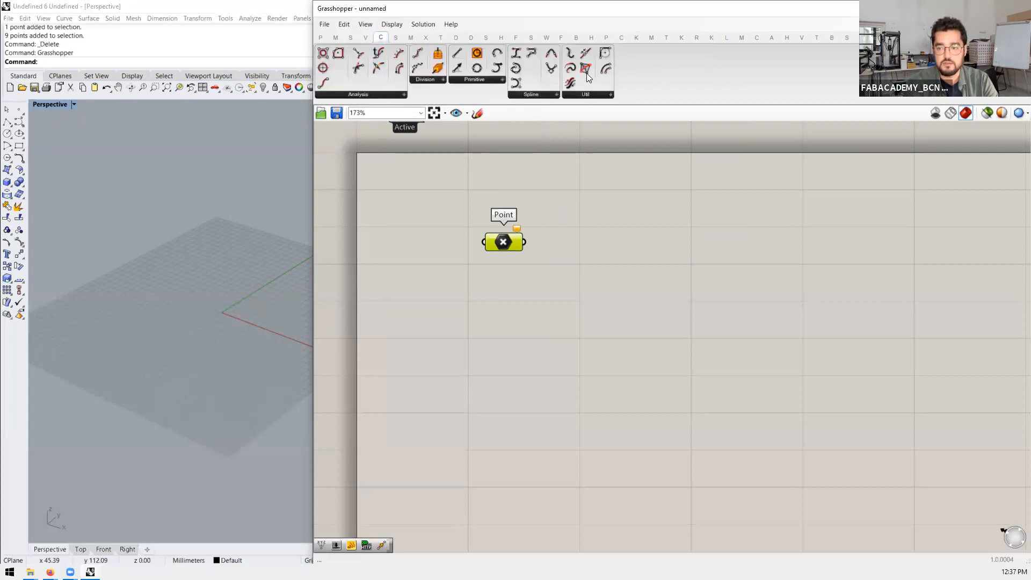
click(362, 94)
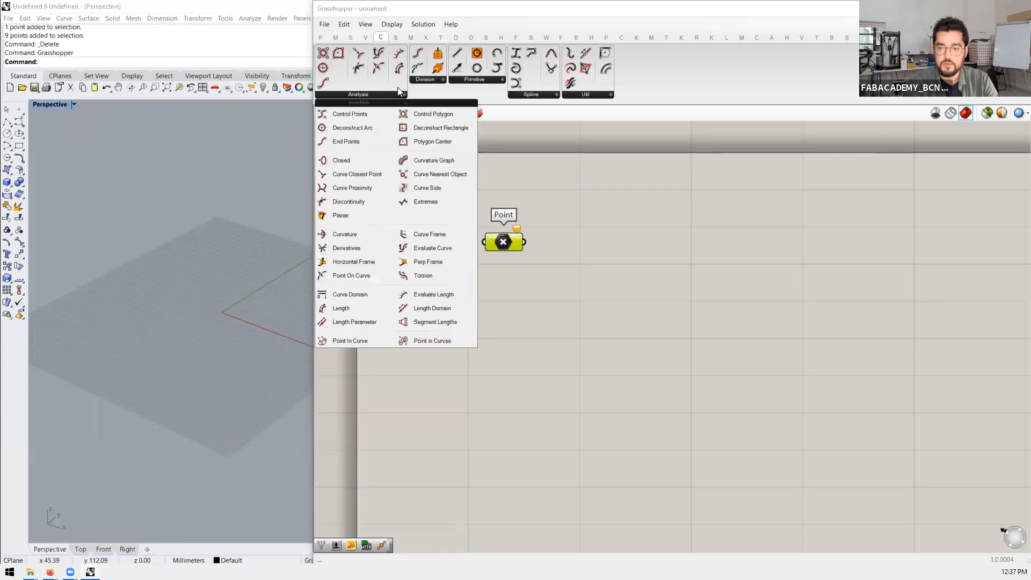
click(425, 81)
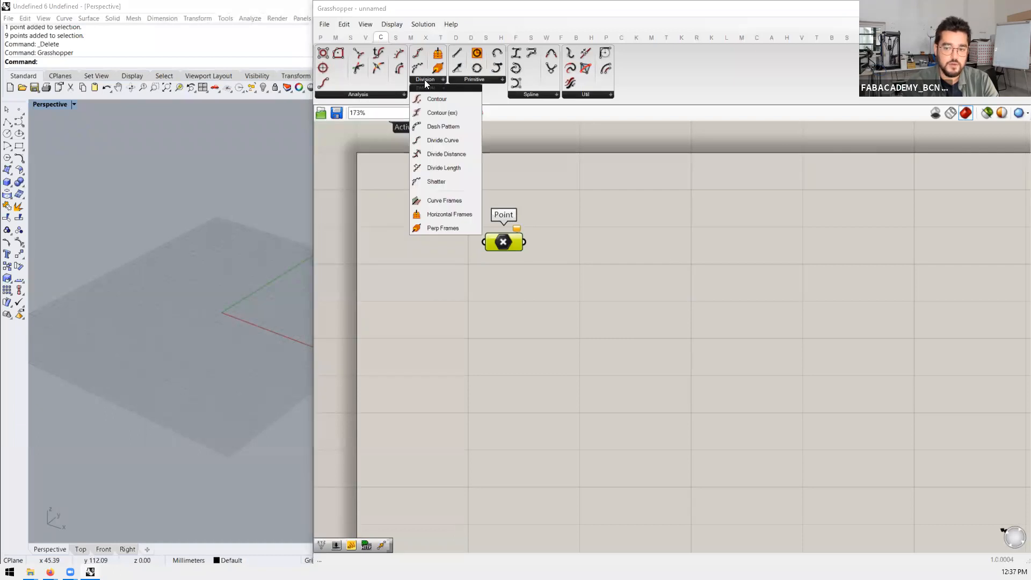
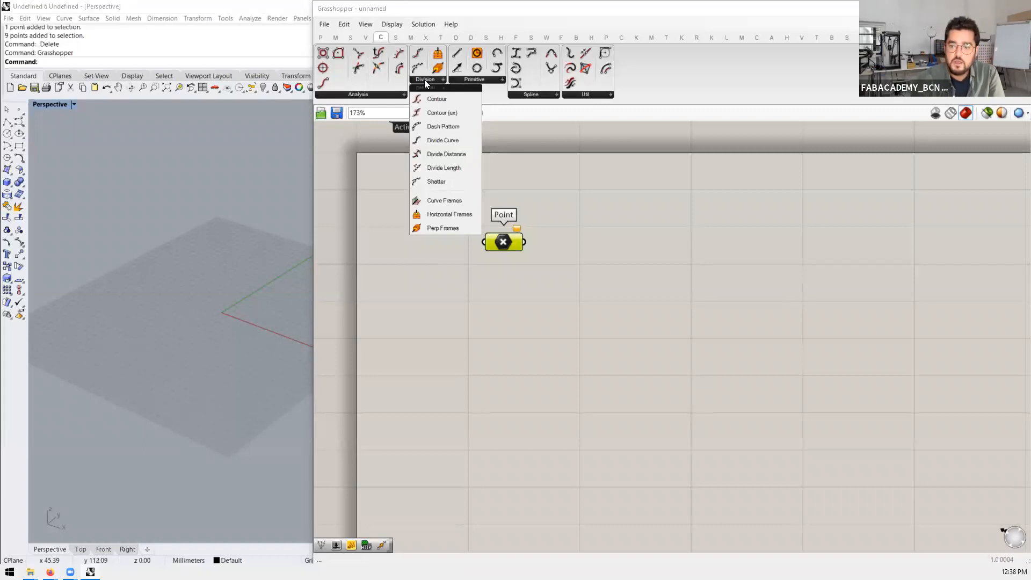
click(469, 79)
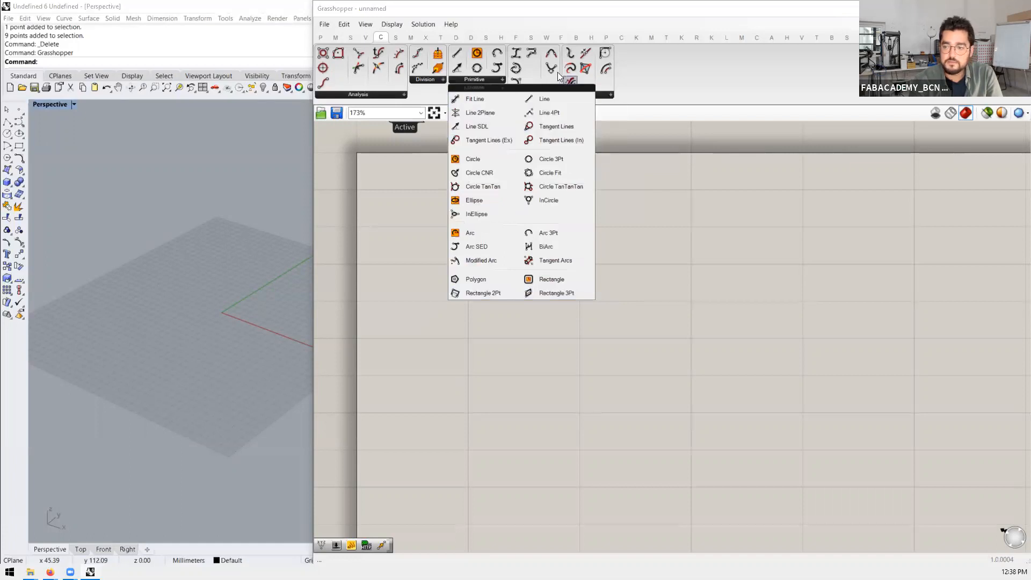
click(547, 95)
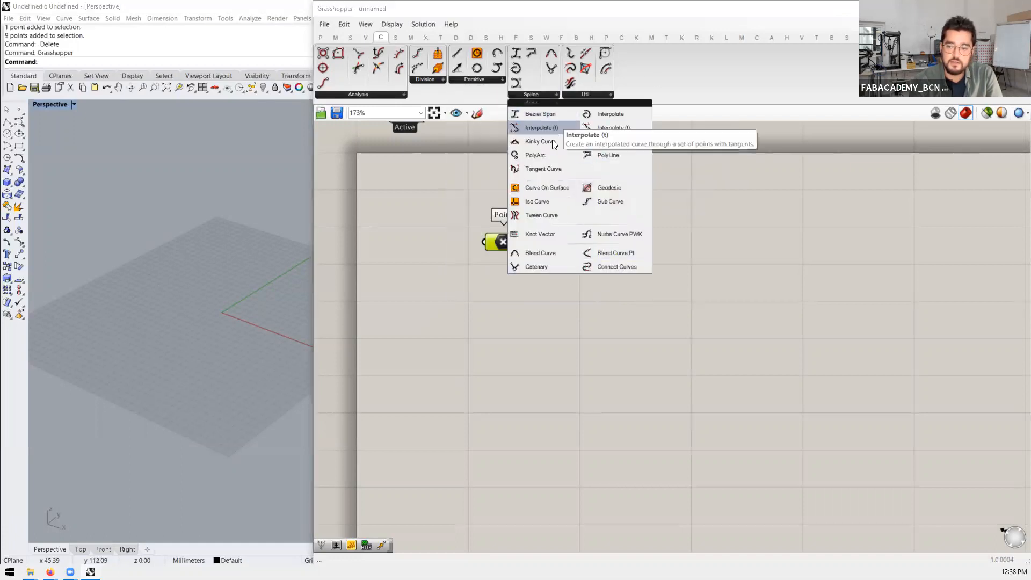
click(578, 96)
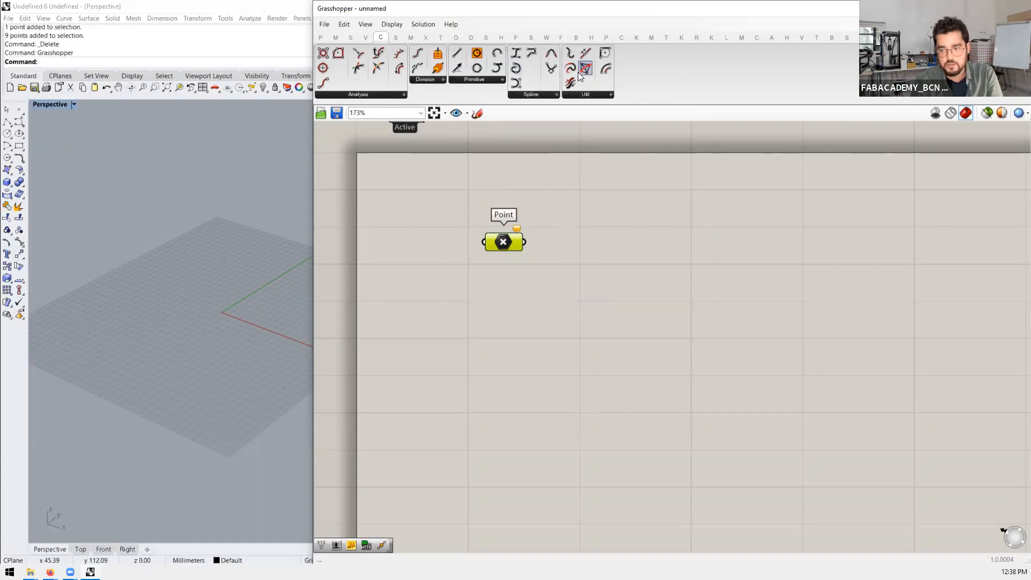
Step: Look through the Surface and Mesh component categories, including their Analysis, Primitive and Util groups
click(398, 41)
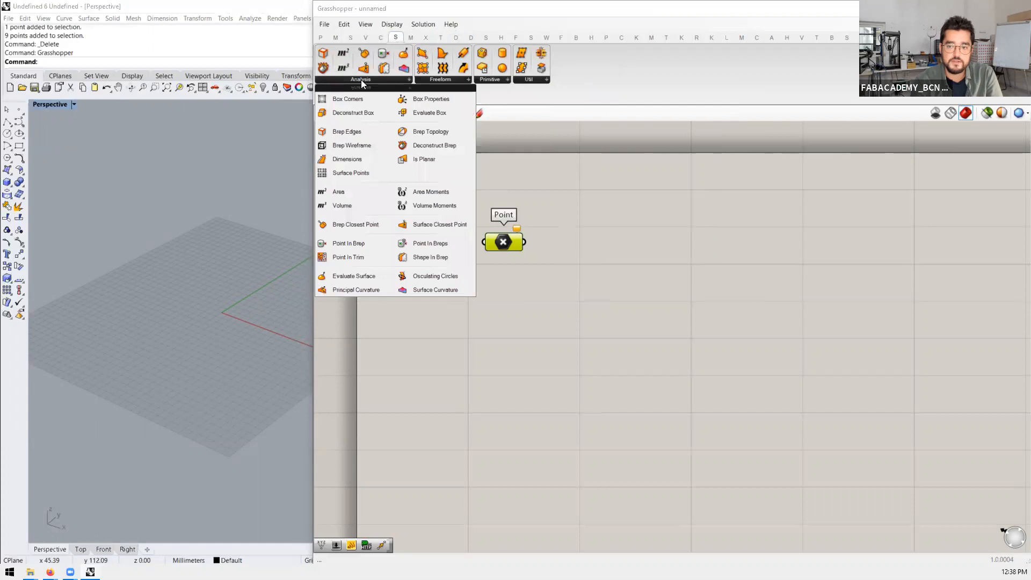
mouse_move(450, 81)
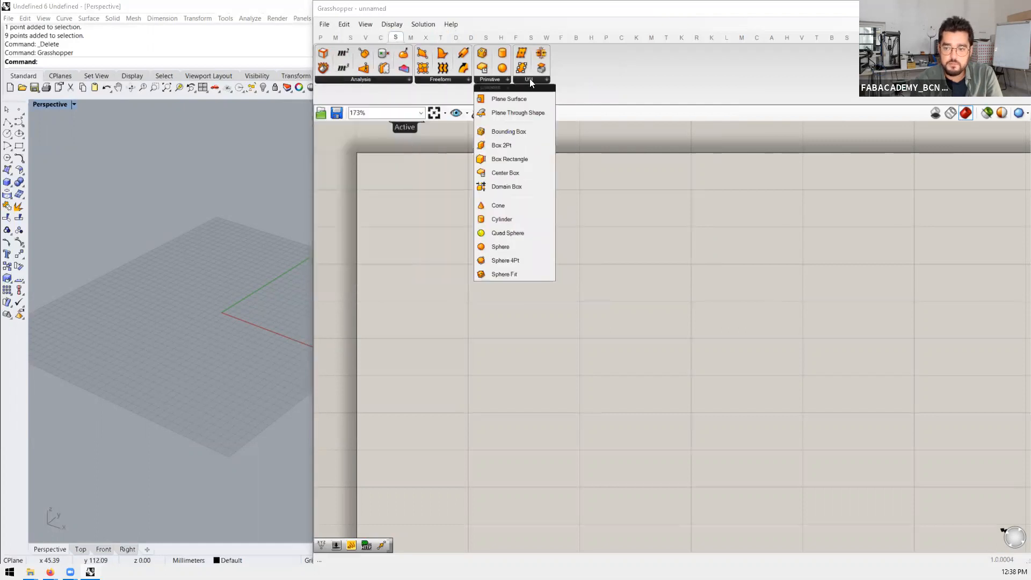
mouse_move(530, 79)
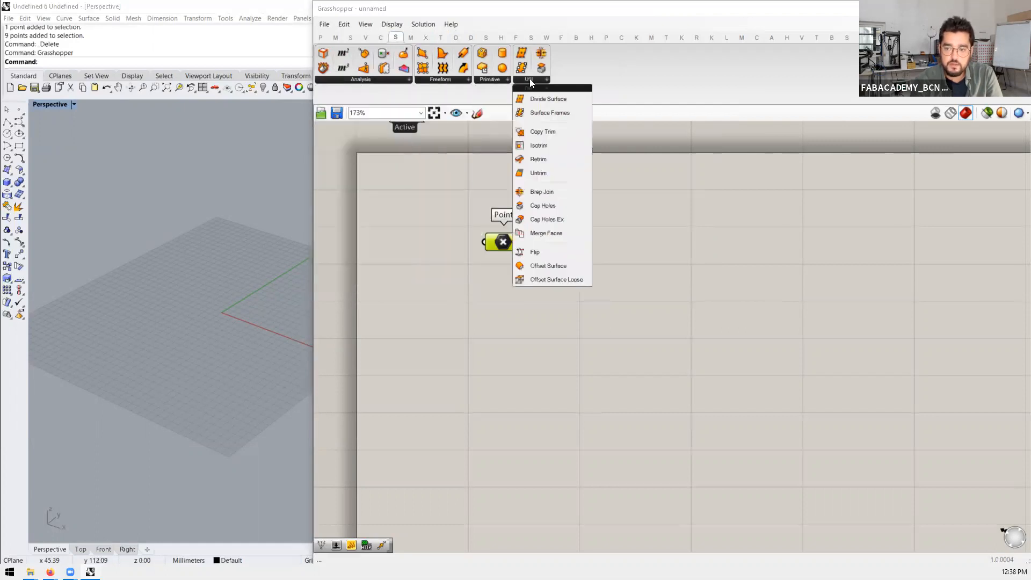
click(411, 37)
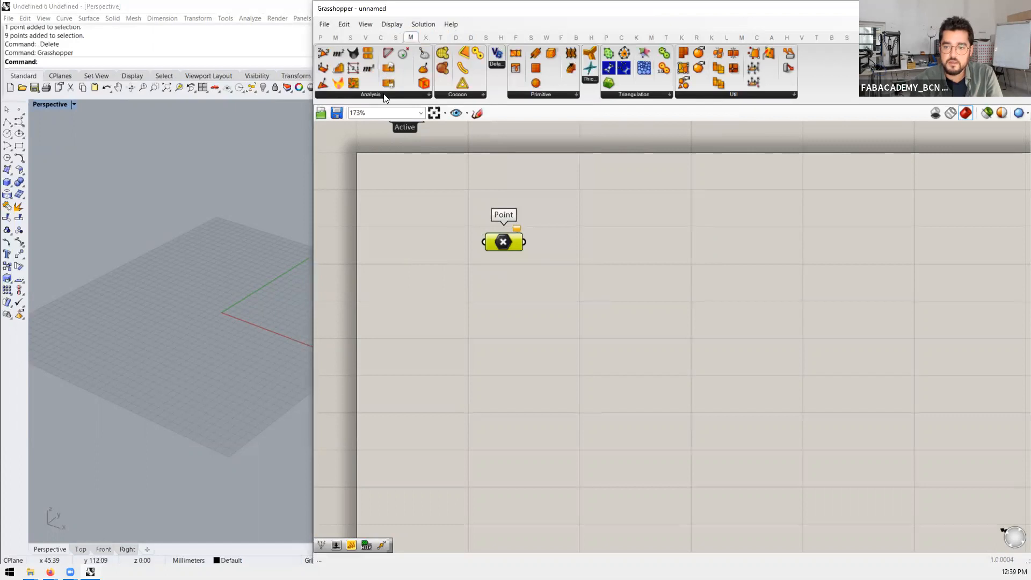
mouse_move(384, 98)
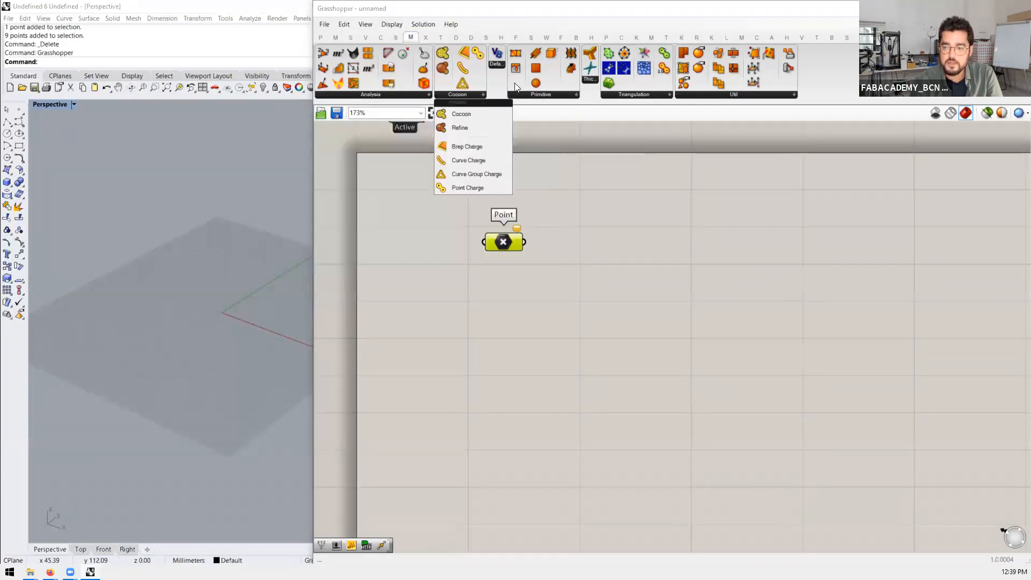
mouse_move(559, 95)
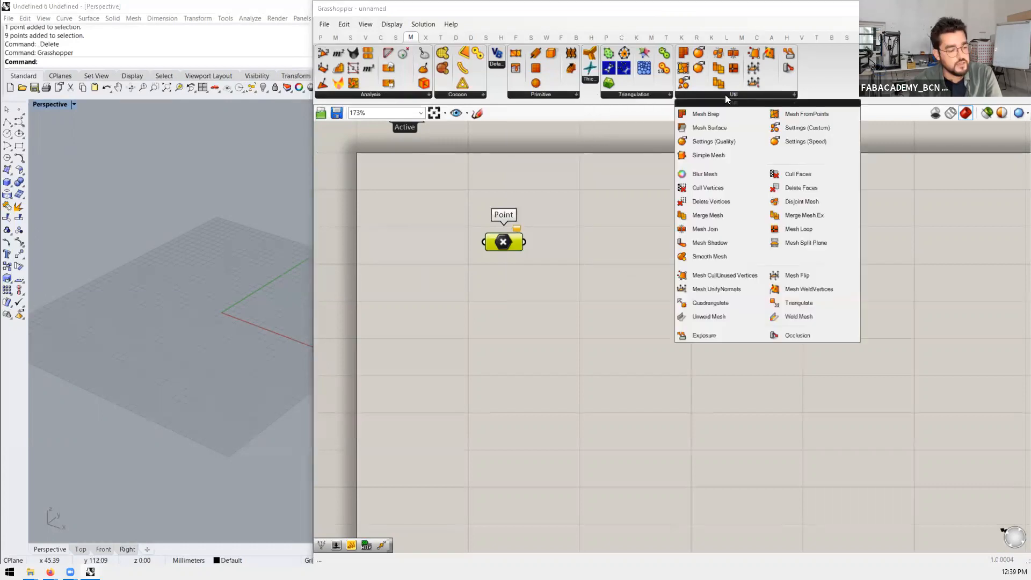
Step: Look over the Intersect, Transform and Display component categories
click(425, 40)
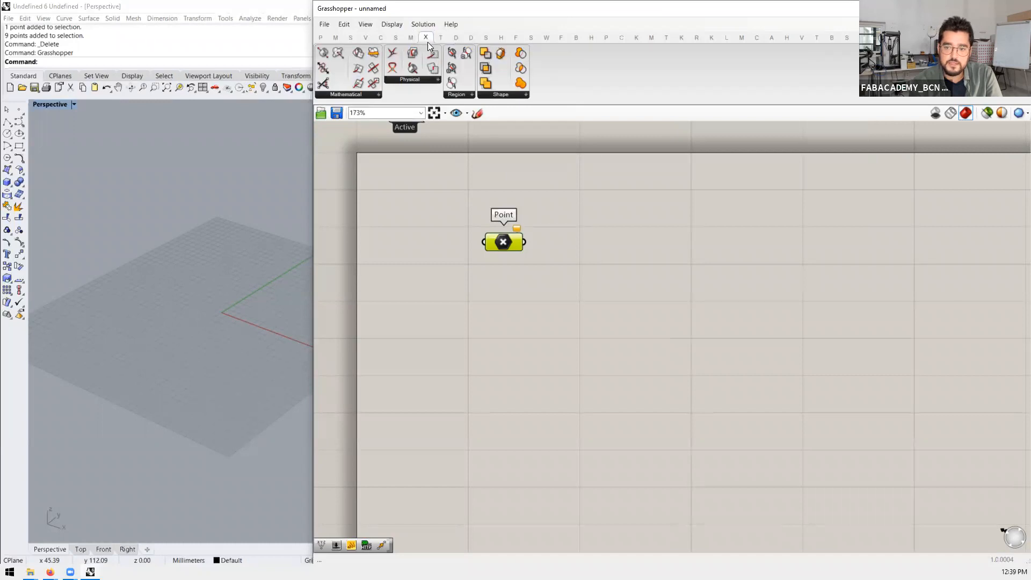
click(439, 38)
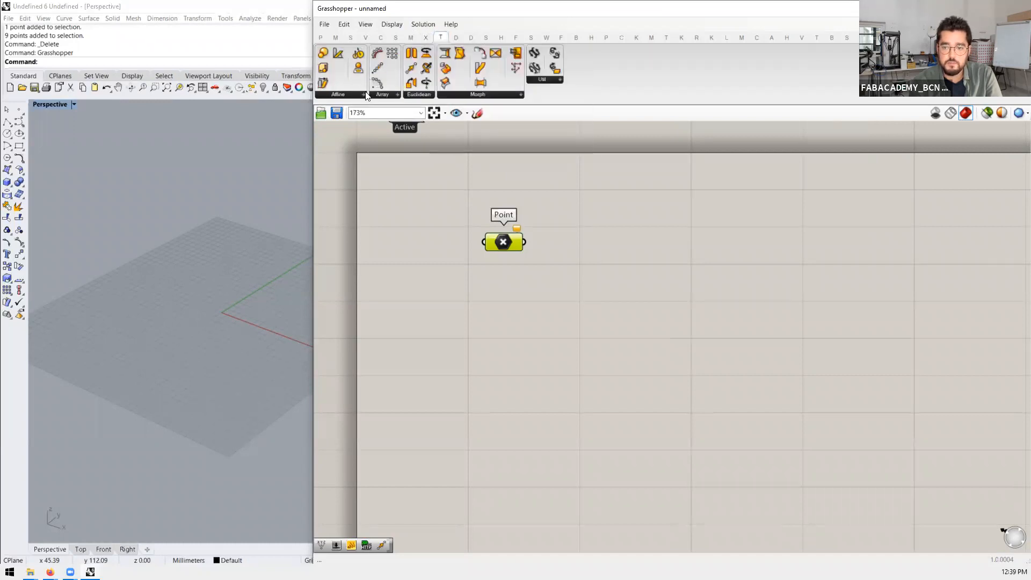
click(453, 39)
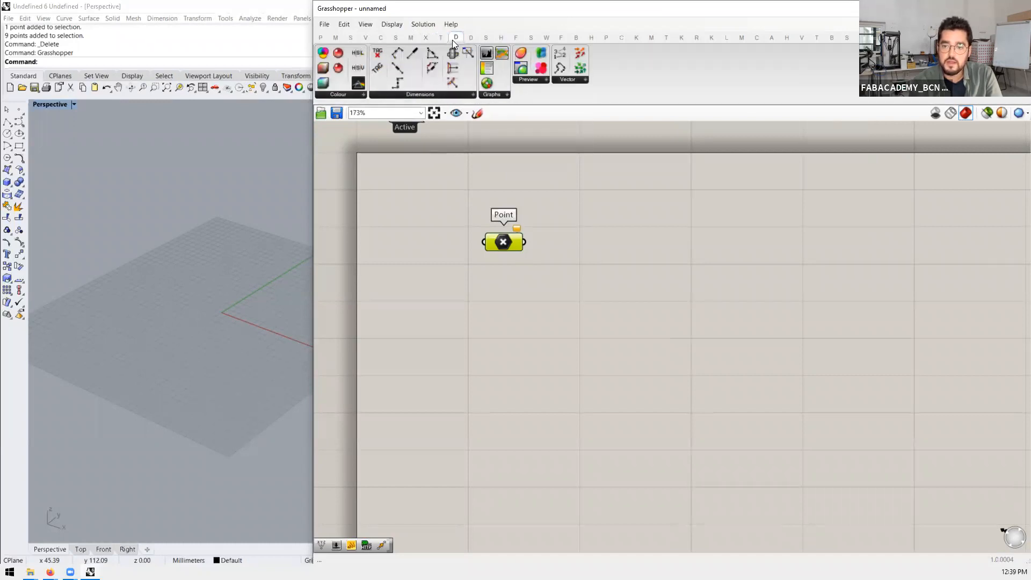
Step: Return to the Params components and deselect the Point parameter on the canvas
click(323, 39)
click(409, 207)
scroll(442, 234, down, 2)
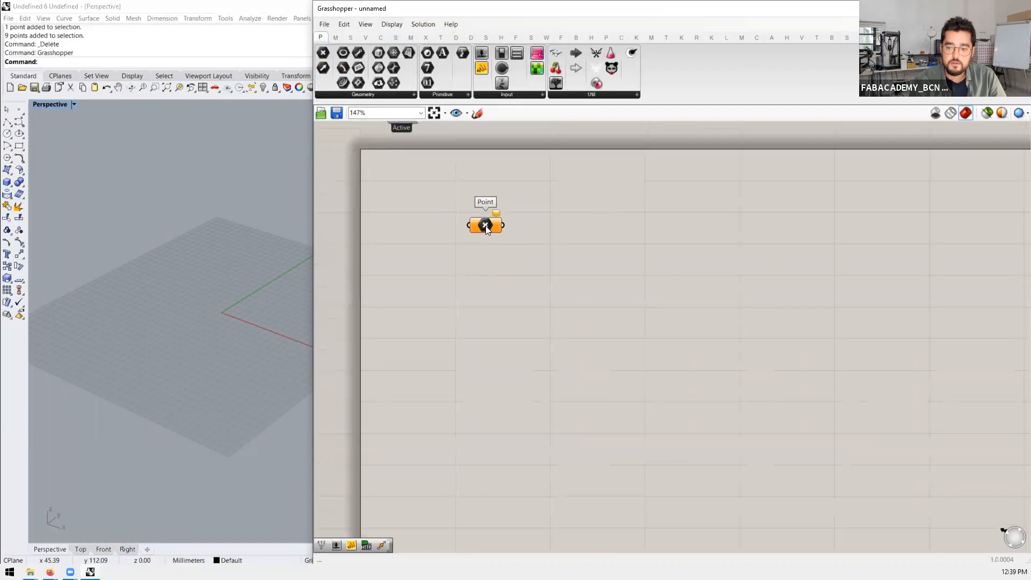
click(368, 38)
click(387, 79)
drag(389, 108, 412, 256)
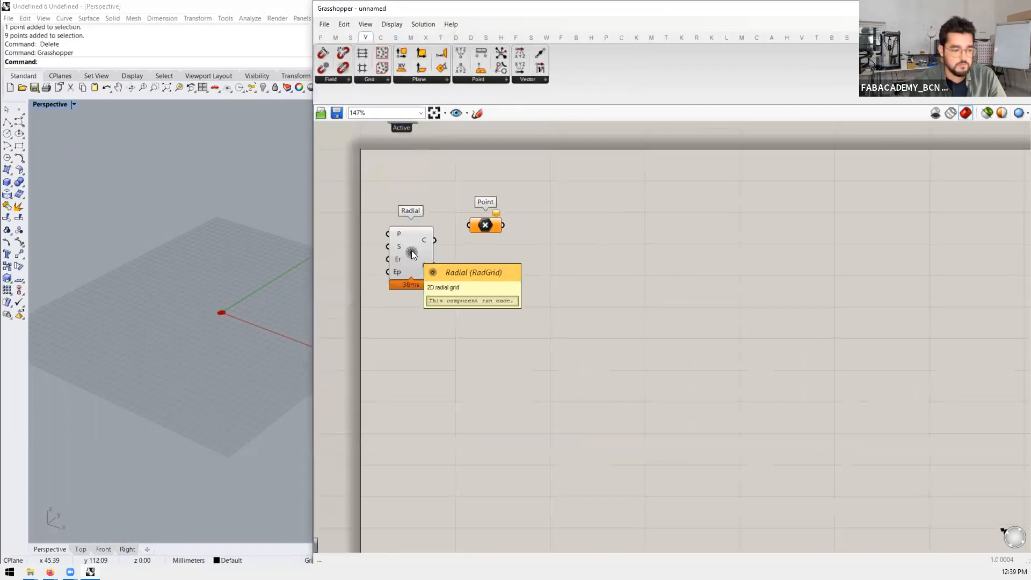
click(411, 250)
key(Delete)
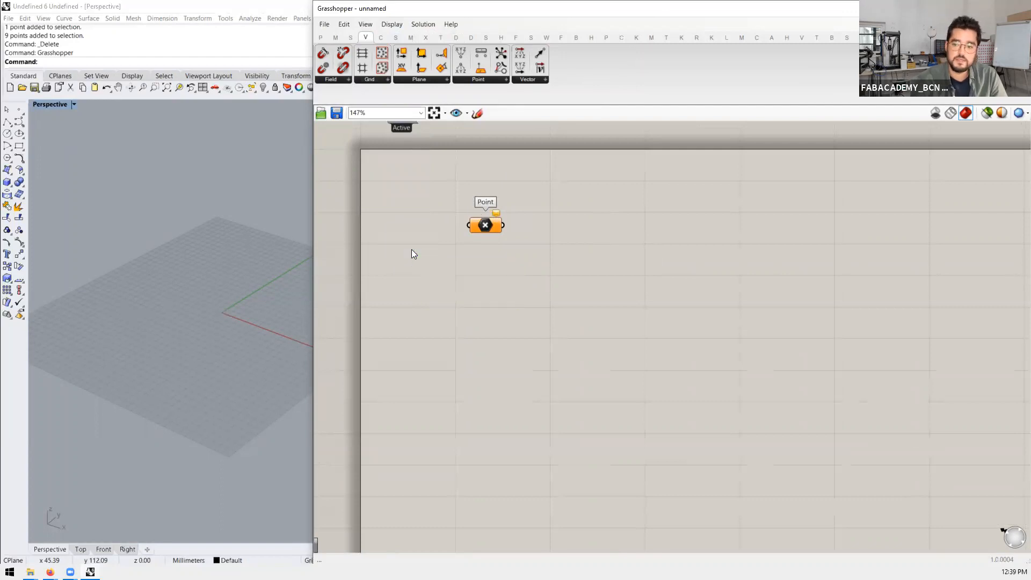
Step: Browse the Params, Maths, Sets and Vector components, and place a Construct Point component below the Point parameter
click(324, 33)
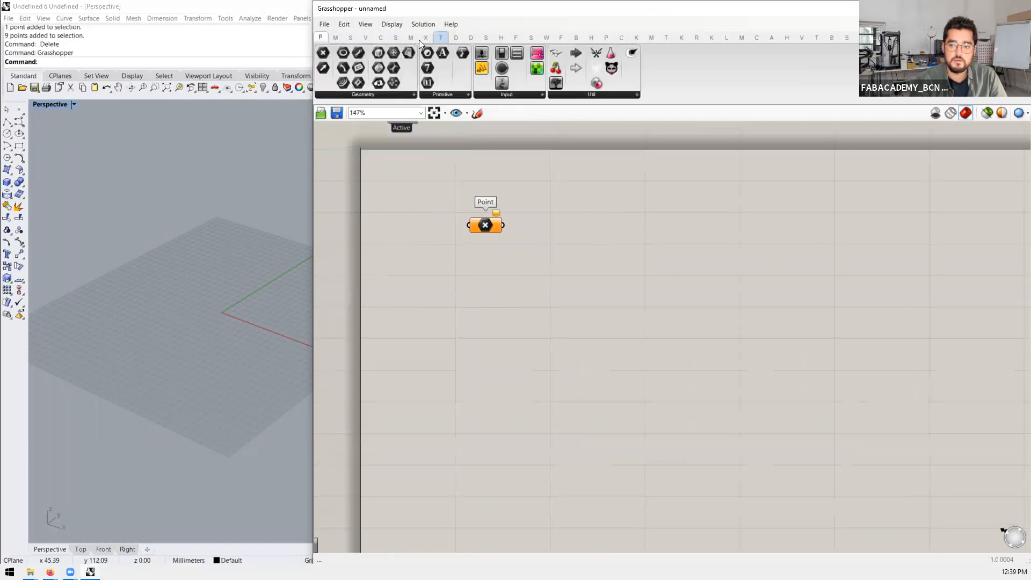
click(337, 38)
click(348, 38)
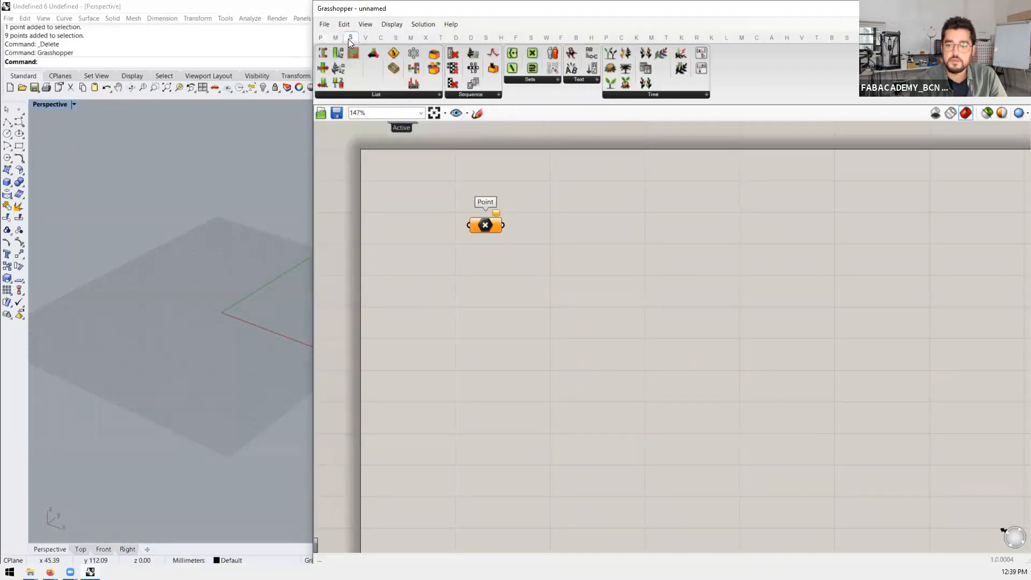
click(365, 38)
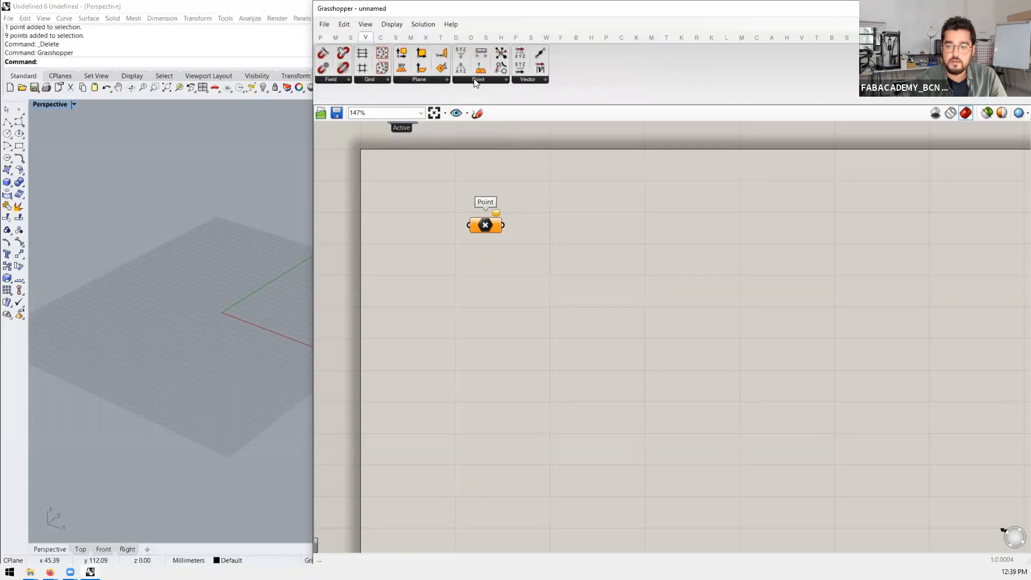
click(476, 79)
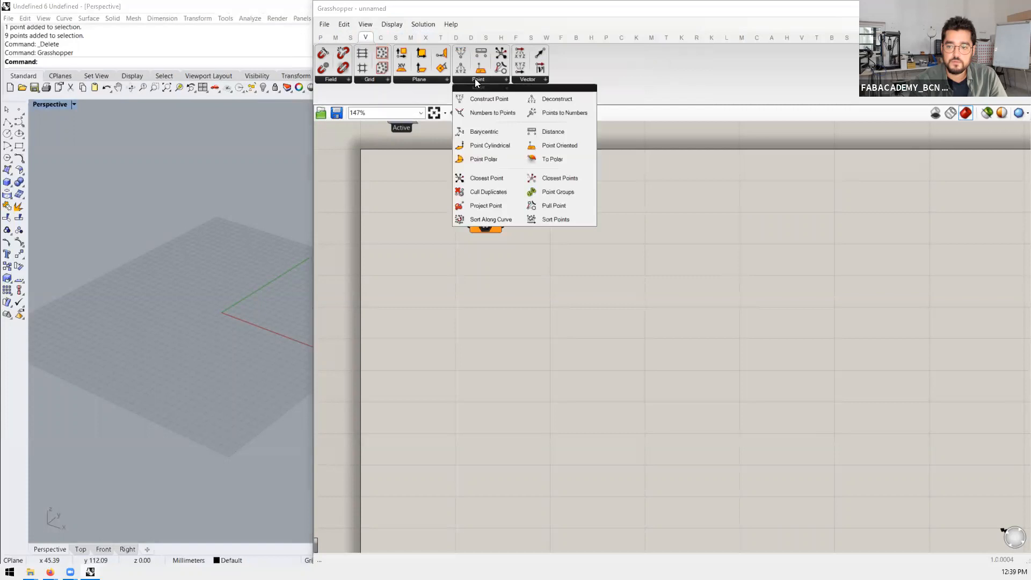
drag(477, 94, 475, 134)
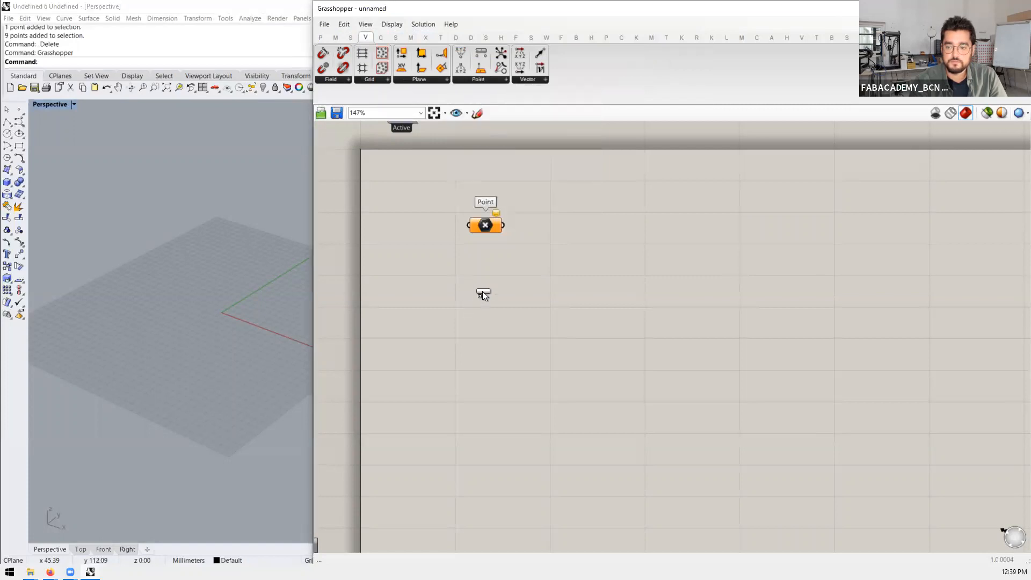
drag(482, 292, 484, 293)
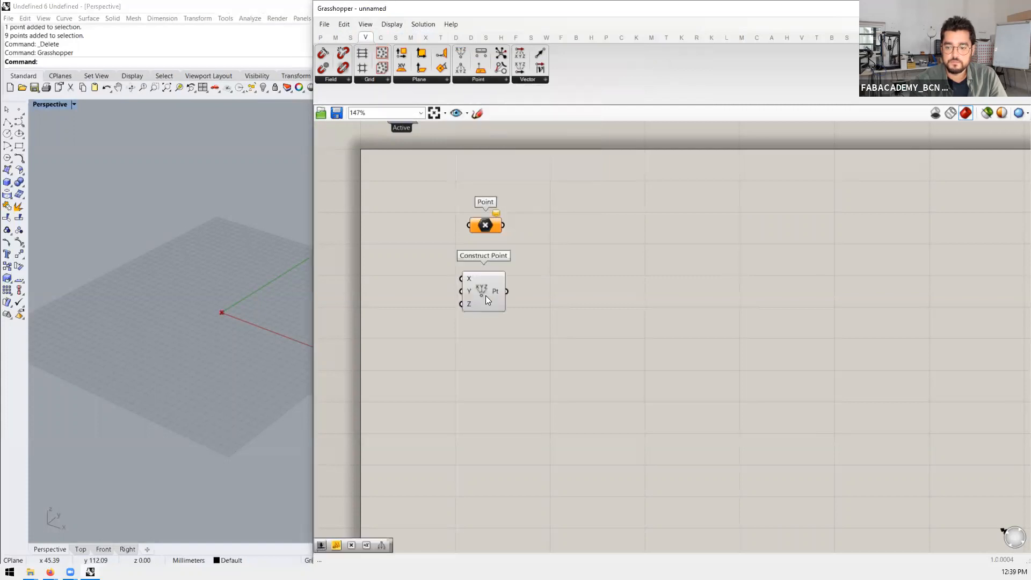
Step: Look over the Curve, Mesh and plugin component categories, including the ABB robotics tools, and return to the Params components
click(381, 37)
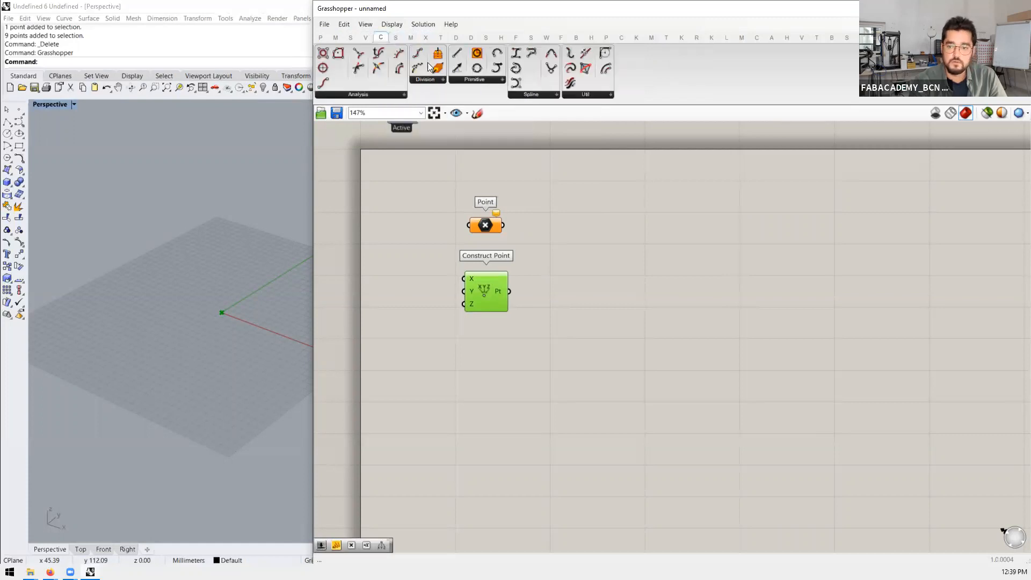
click(409, 38)
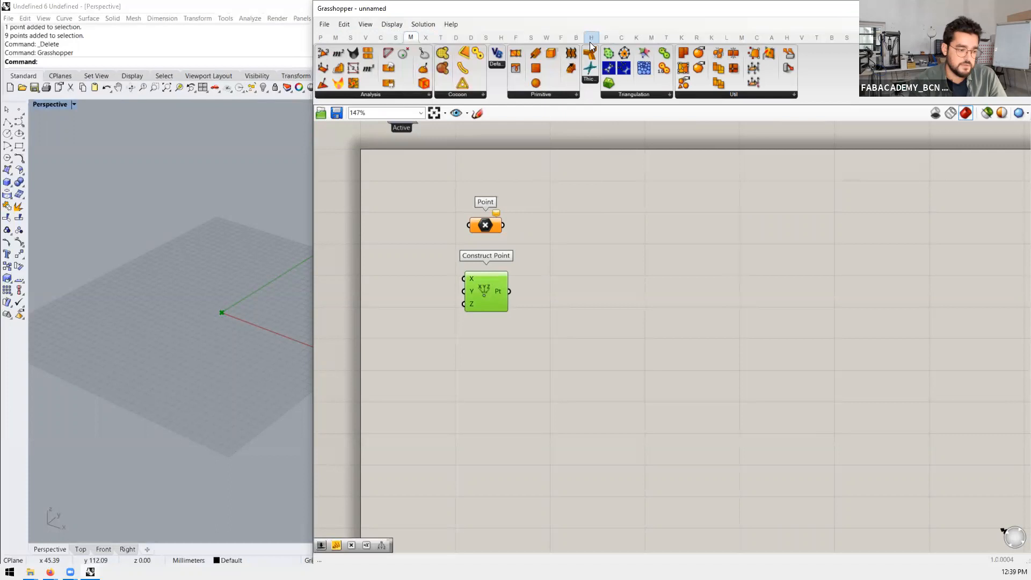
click(785, 39)
click(770, 39)
click(667, 37)
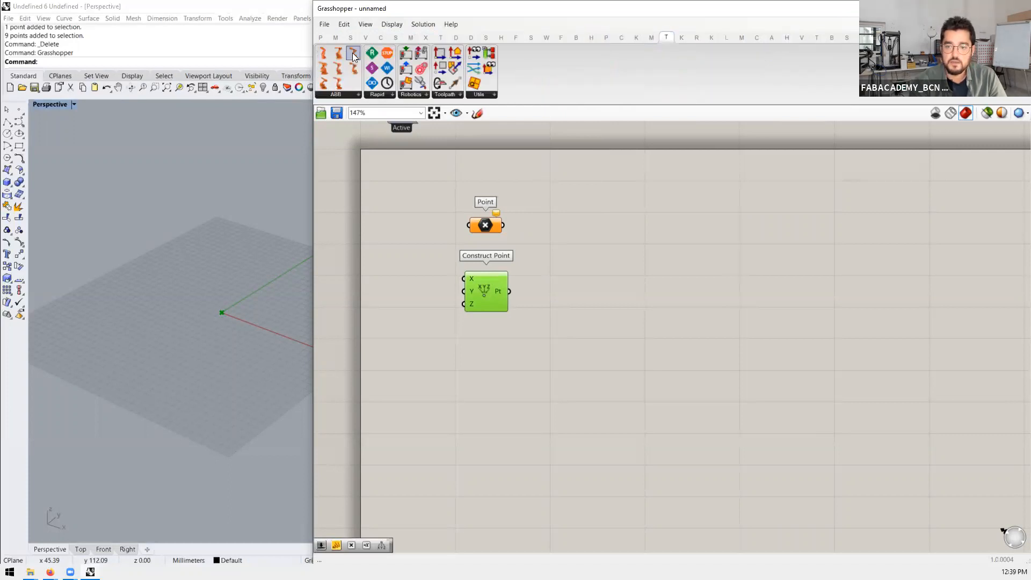
click(318, 38)
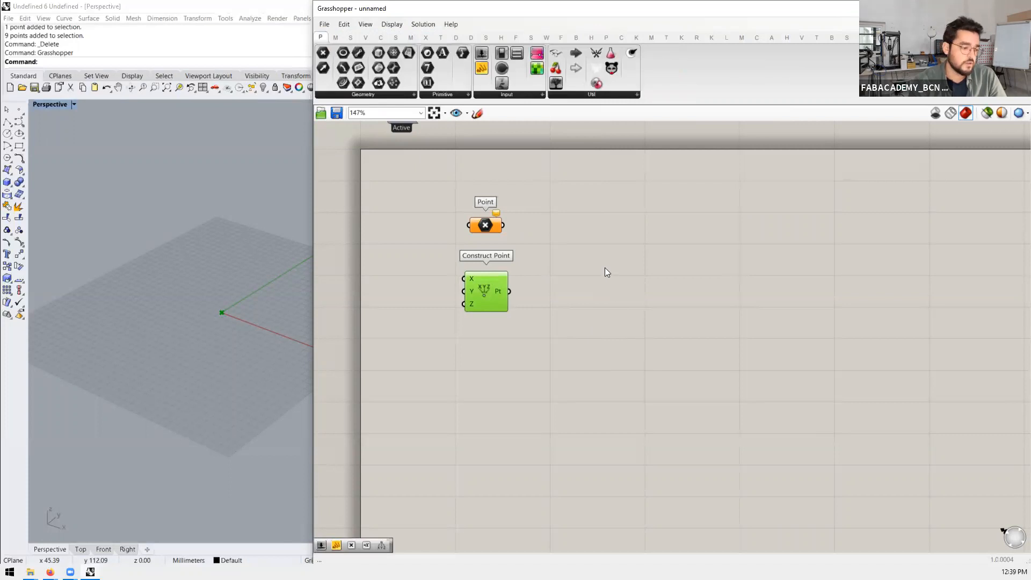
Step: Open the component search on an empty canvas area, search for "point" and clear the keyword
double_click(605, 272)
click(615, 296)
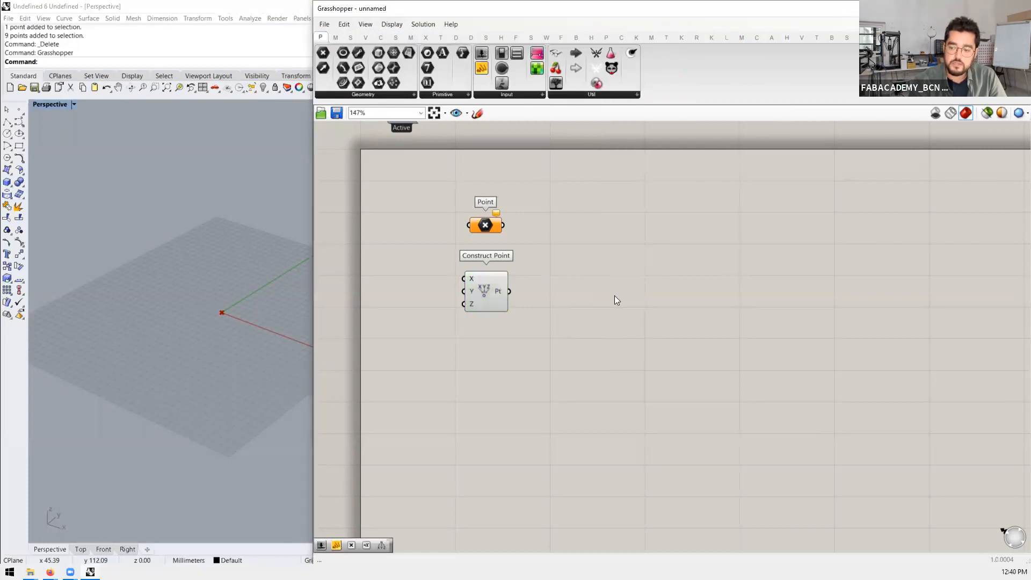
double_click(615, 295)
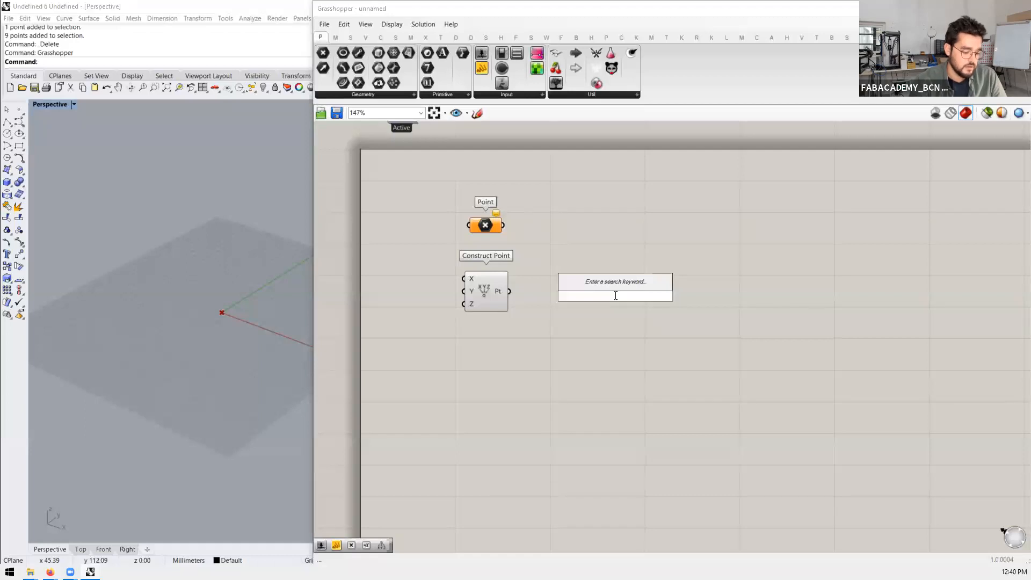
text(point)
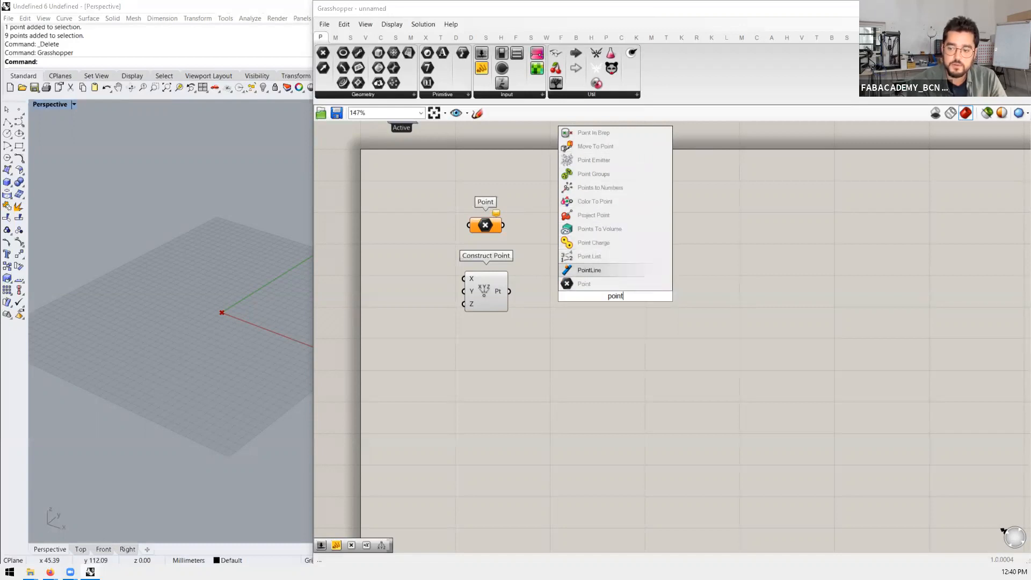
key(BackSpace)
key(BackSpace)
key(BackSpace)
key(BackSpace)
key(BackSpace)
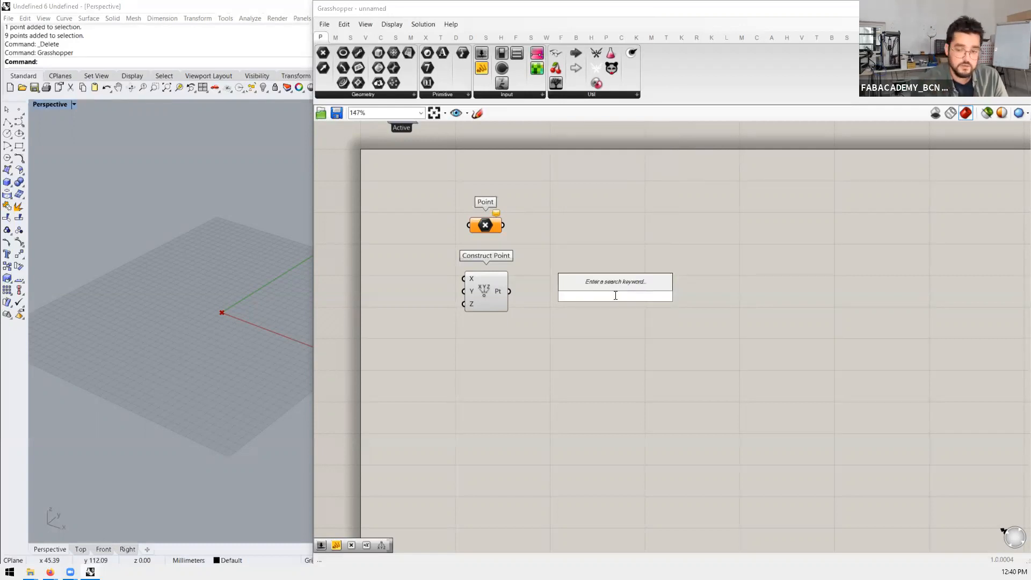
Step: Add a second Construct Point by searching for "construct point", move it below the first one, and delete it
text(construct point)
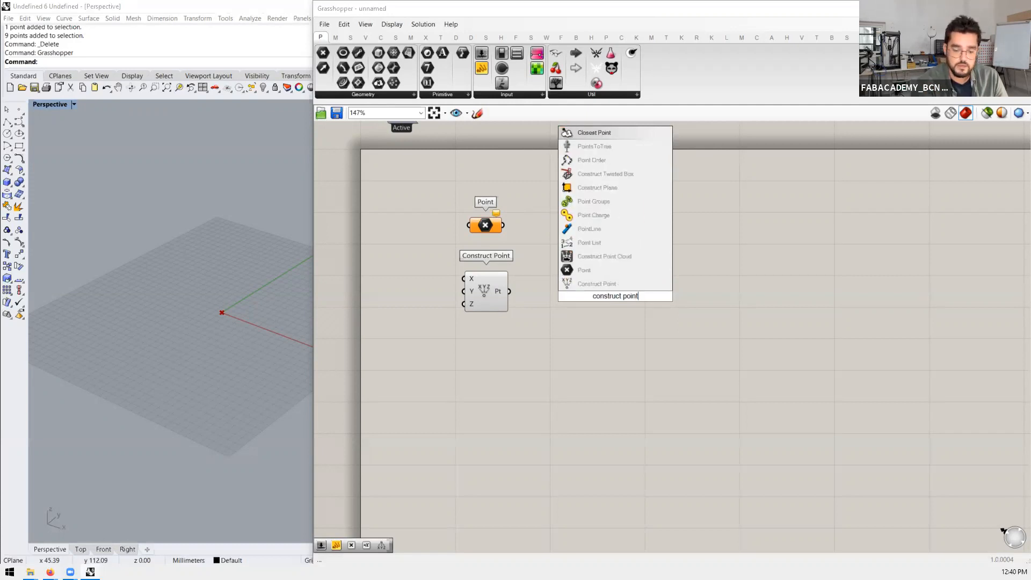
key(Up)
key(Return)
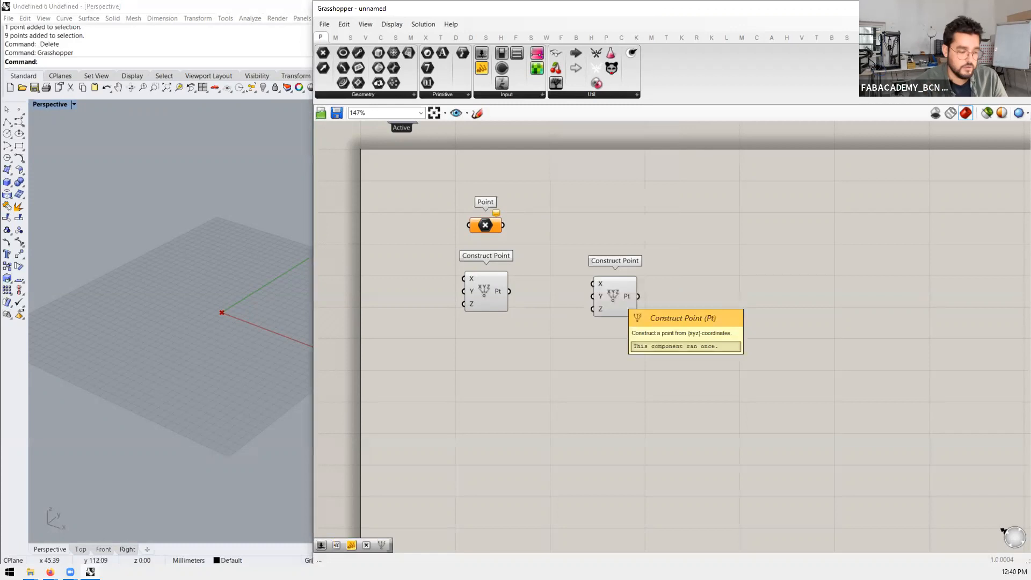
drag(615, 300, 491, 389)
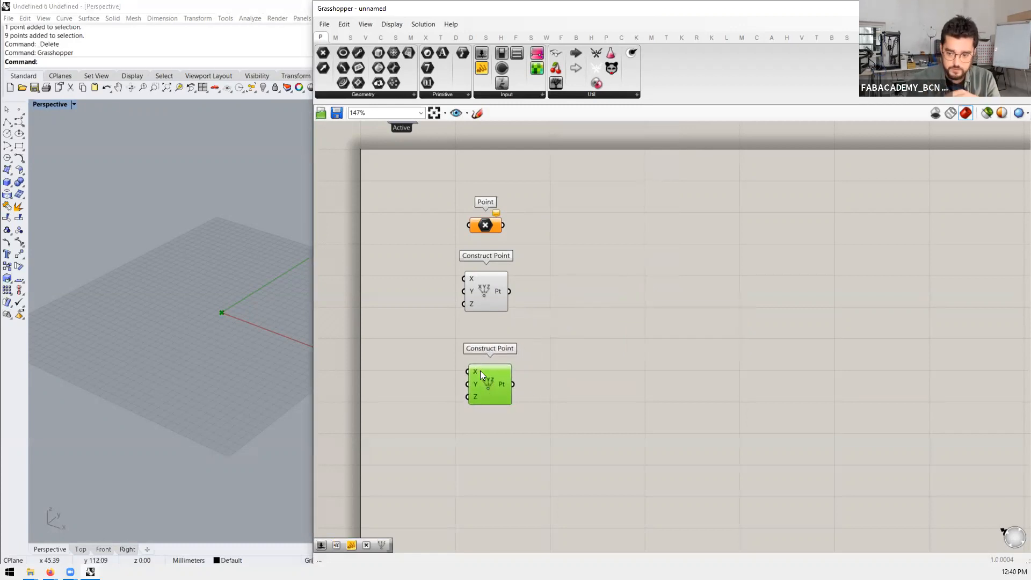
key(Delete)
Step: Move the Construct Point component slightly lower and nudge the Point parameter slightly to the left
drag(485, 296, 485, 306)
click(590, 300)
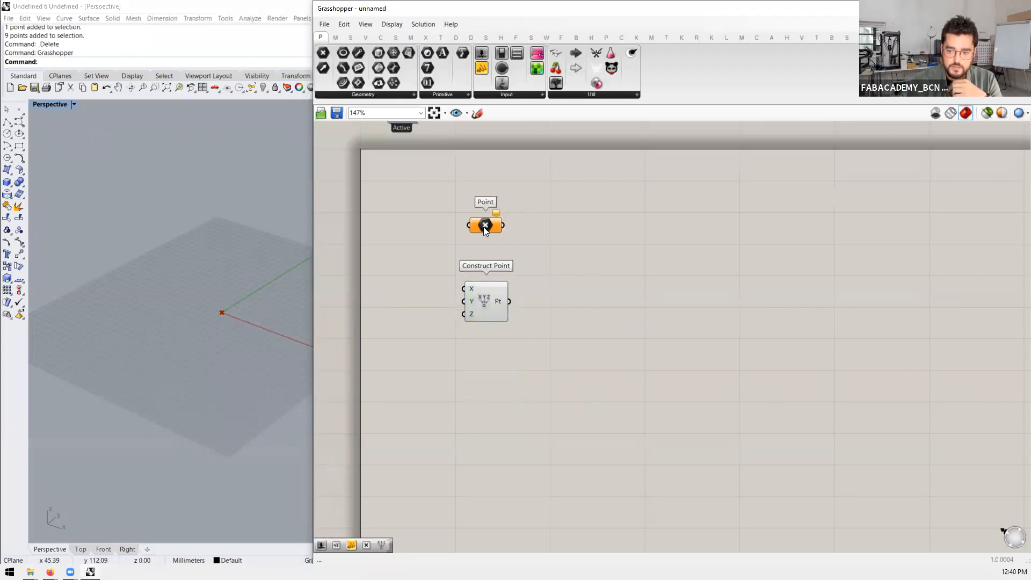
click(488, 308)
click(573, 282)
scroll(563, 350, up, 3)
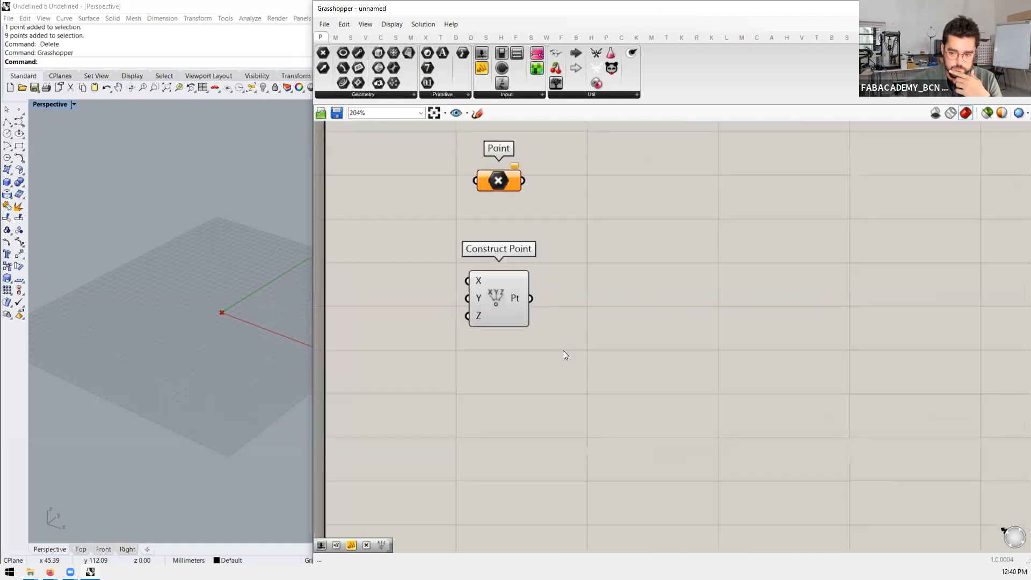
scroll(541, 371, down, 3)
scroll(518, 333, up, 3)
scroll(526, 394, down, 3)
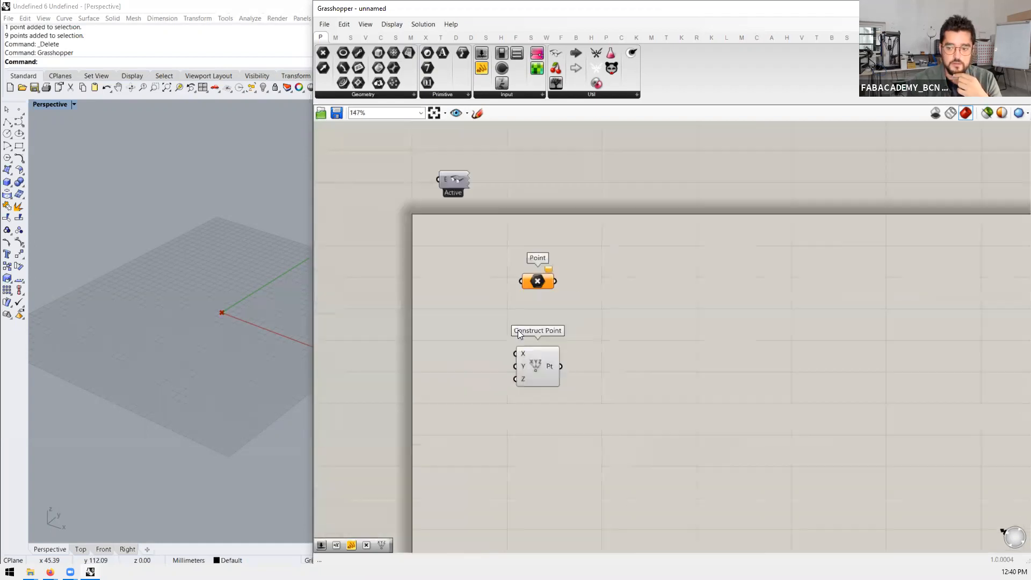
scroll(520, 335, up, 3)
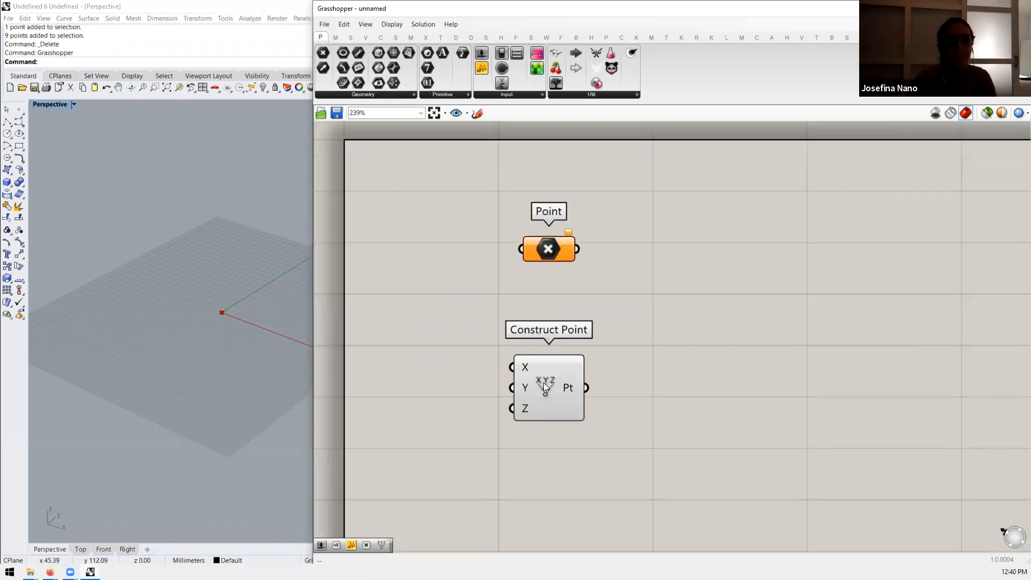
drag(550, 250, 548, 250)
click(610, 290)
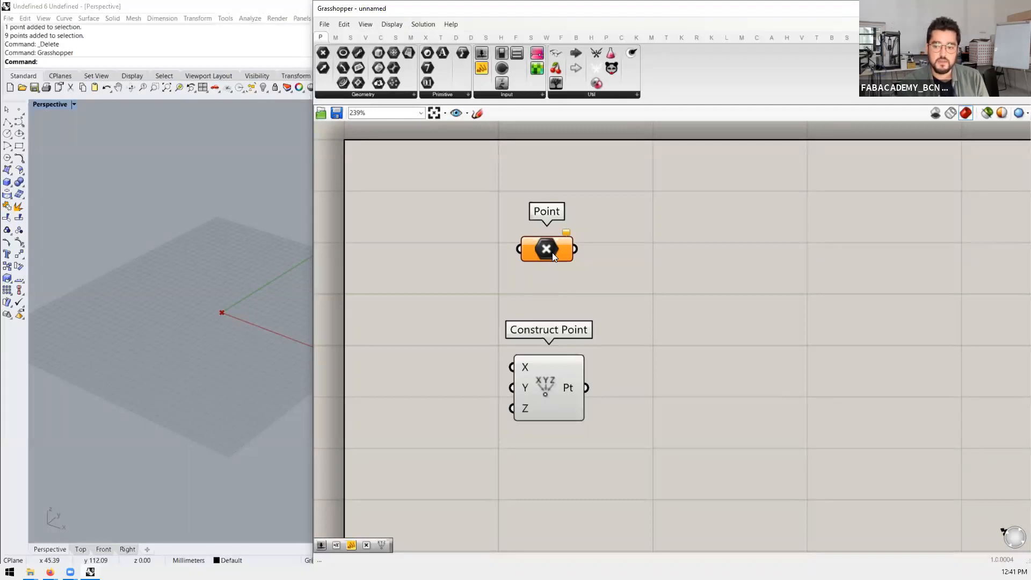
Step: Examine the Point parameter's warning marker, the Construct Point component and the point at the Rhino origin
scroll(564, 232, up, 3)
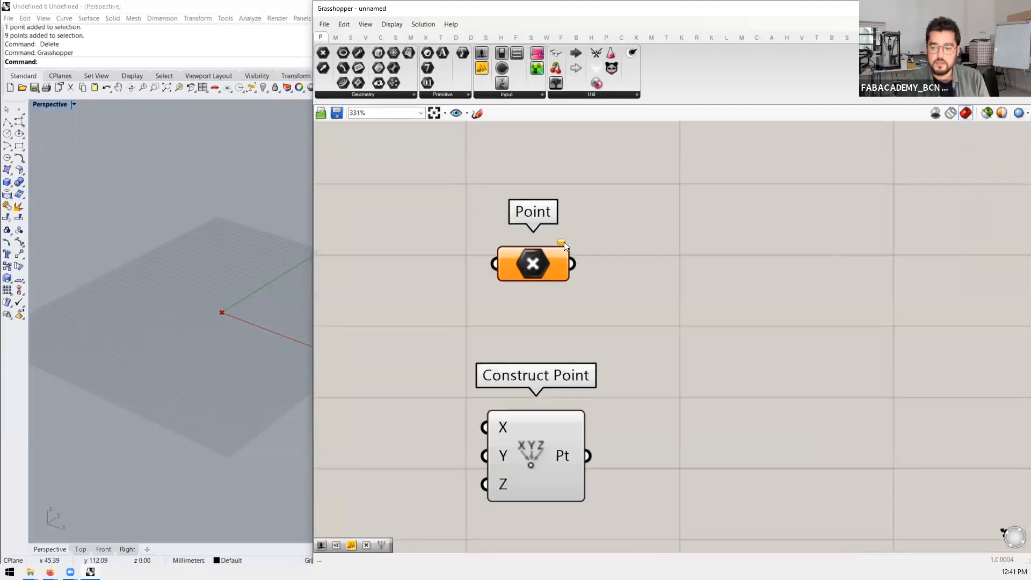
mouse_move(562, 244)
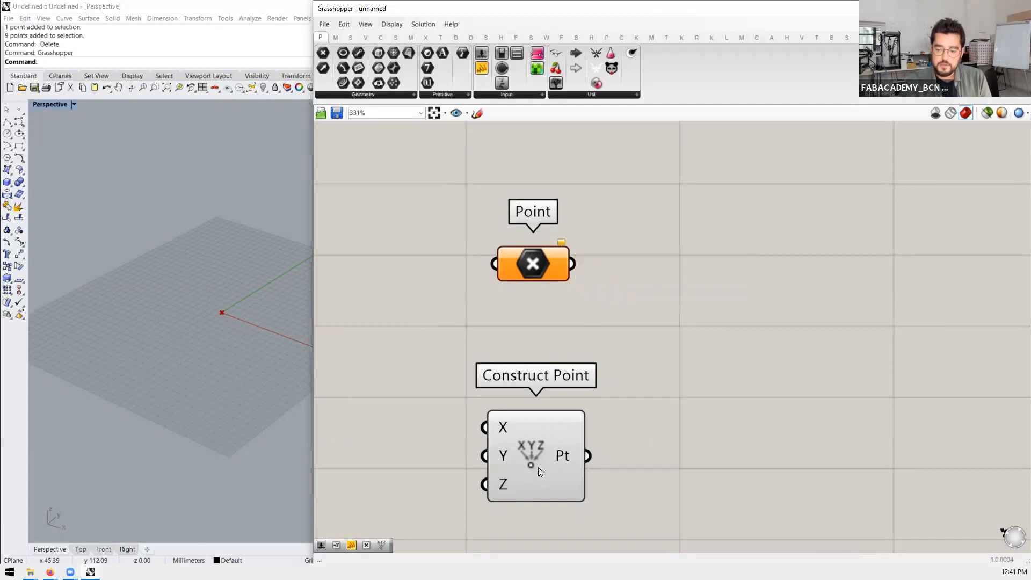
scroll(612, 365, down, 3)
scroll(607, 381, up, 1)
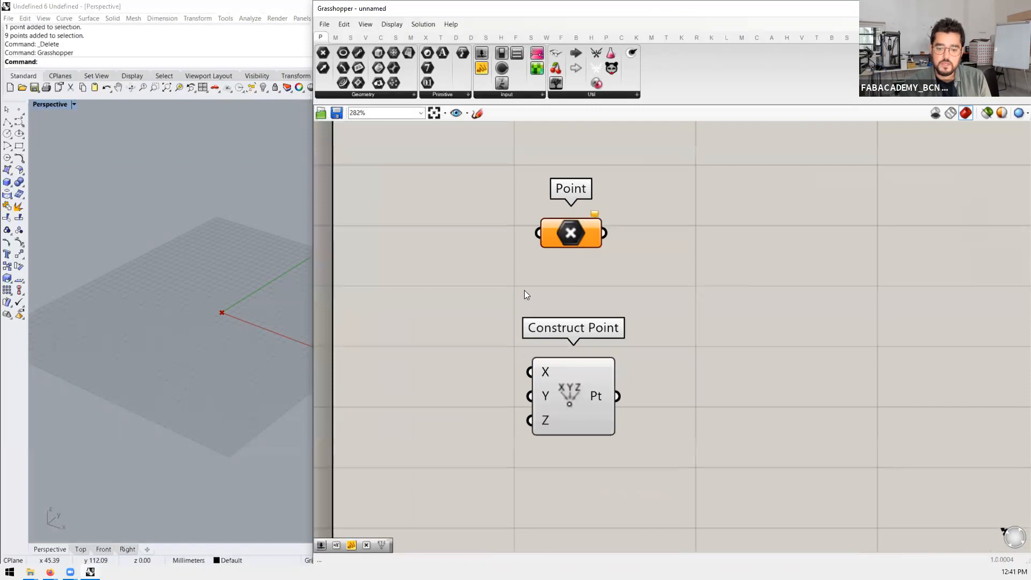
scroll(225, 314, up, 4)
scroll(214, 309, up, 3)
scroll(192, 330, down, 3)
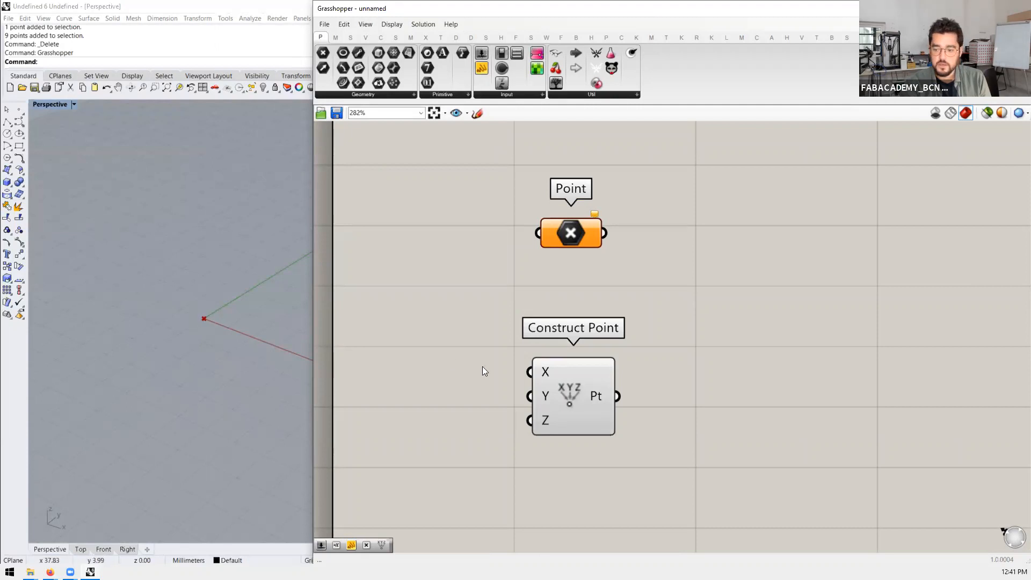
Step: Select the Construct Point and Point components in turn to check which geometry each one gives in the Rhino viewport
click(568, 391)
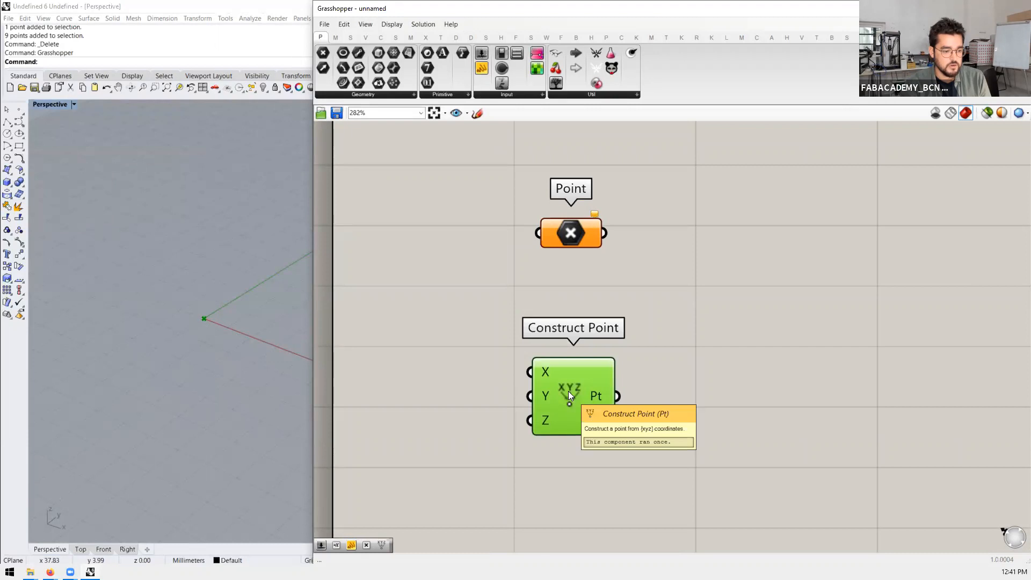
click(463, 330)
click(575, 387)
click(469, 342)
click(566, 237)
click(448, 268)
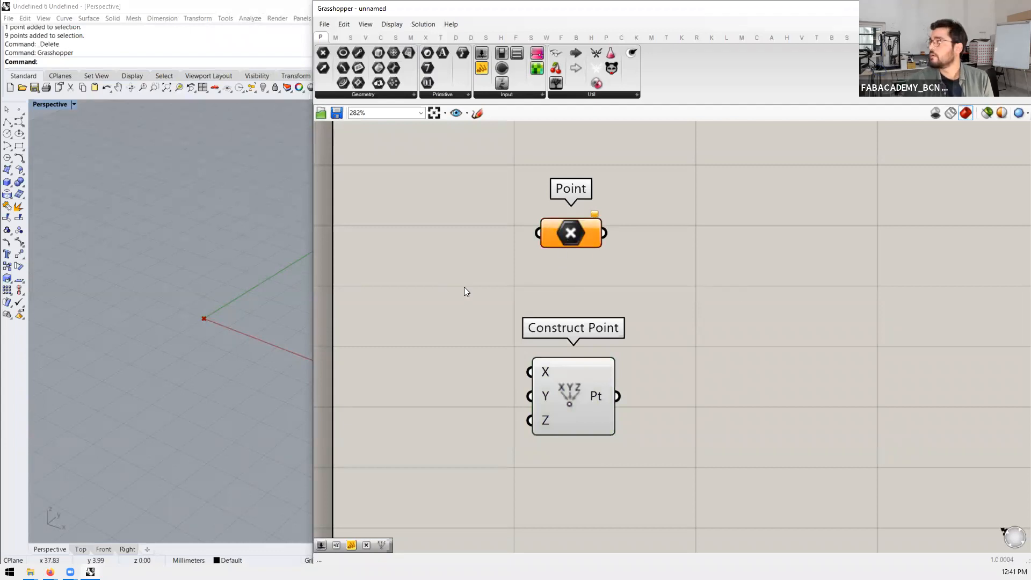
Step: Align the Construct Point component beneath the Point parameter with a little more spacing, and inspect its coordinate inputs
scroll(465, 290, down, 2)
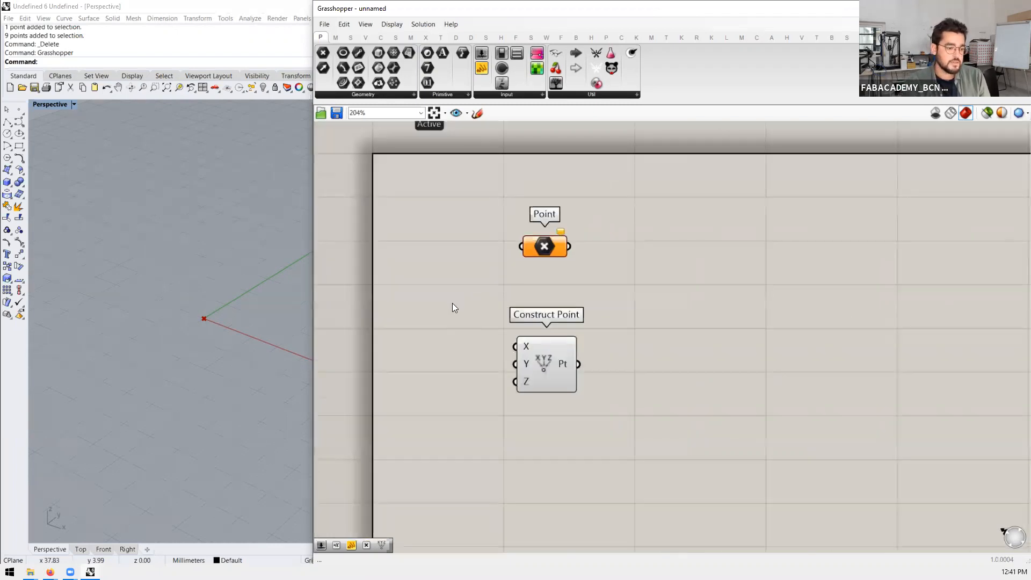
drag(544, 370, 544, 363)
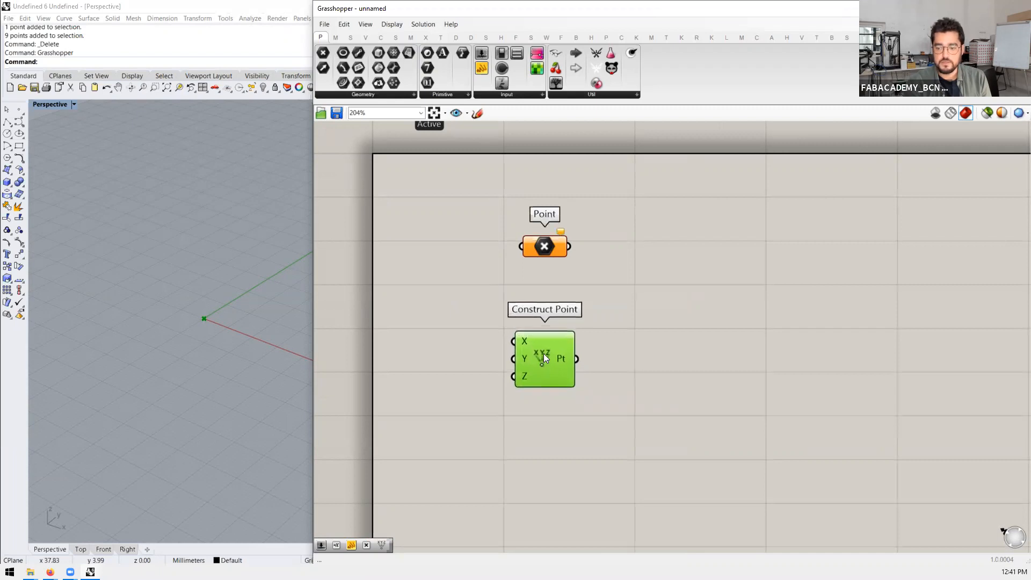
click(457, 271)
right_drag(533, 362, 517, 352)
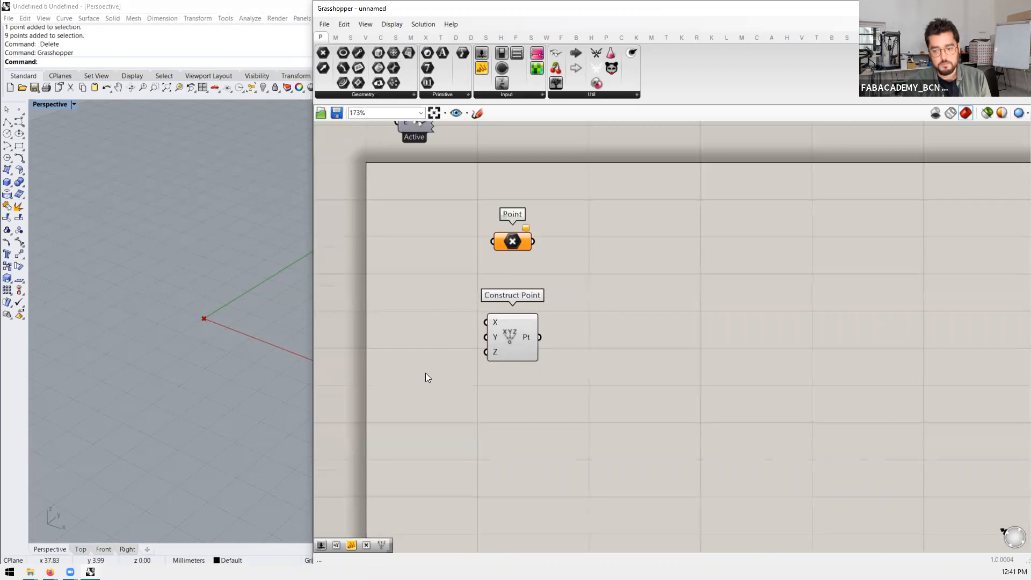
drag(519, 336, 521, 350)
click(576, 333)
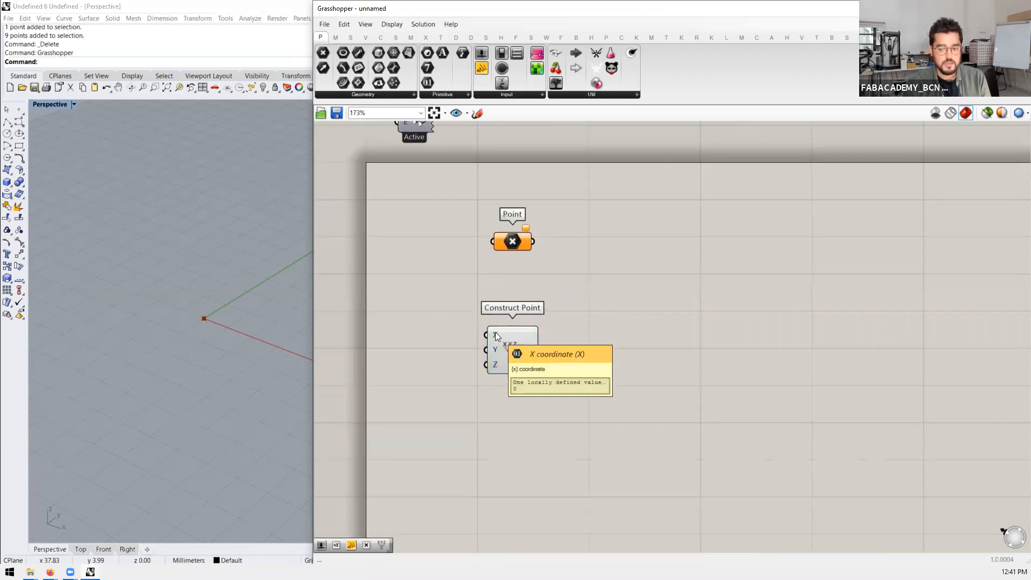
mouse_move(495, 364)
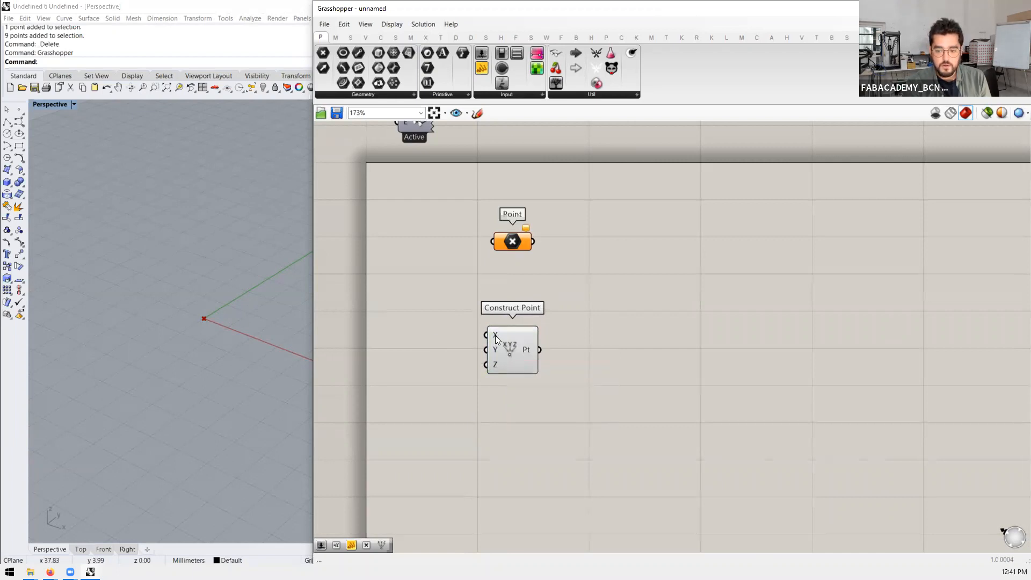
Step: Compare Construct Point's coordinate inputs with the empty Point parameter, and look through the full list of Geometry parameters
mouse_move(495, 335)
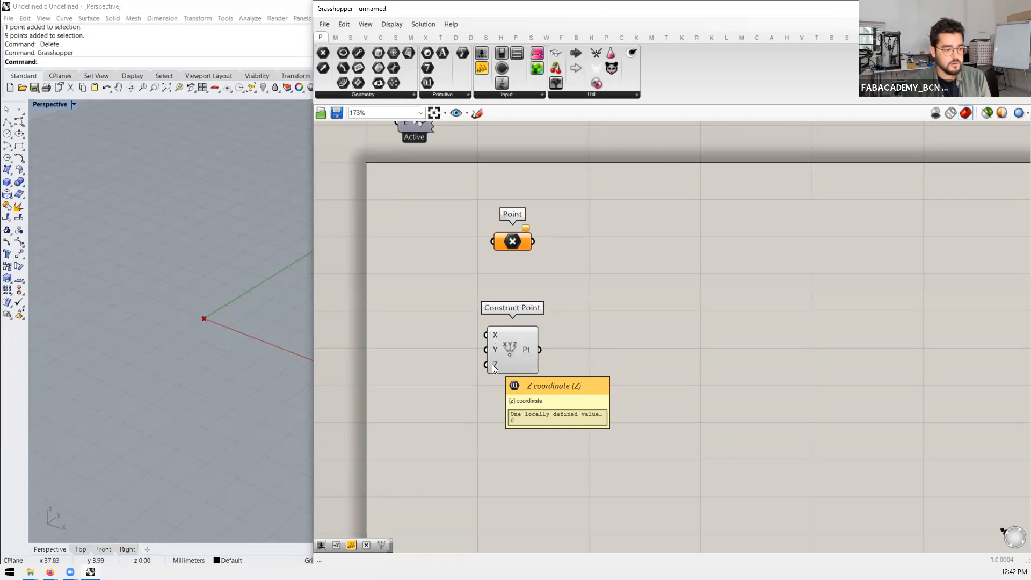
drag(512, 348, 515, 340)
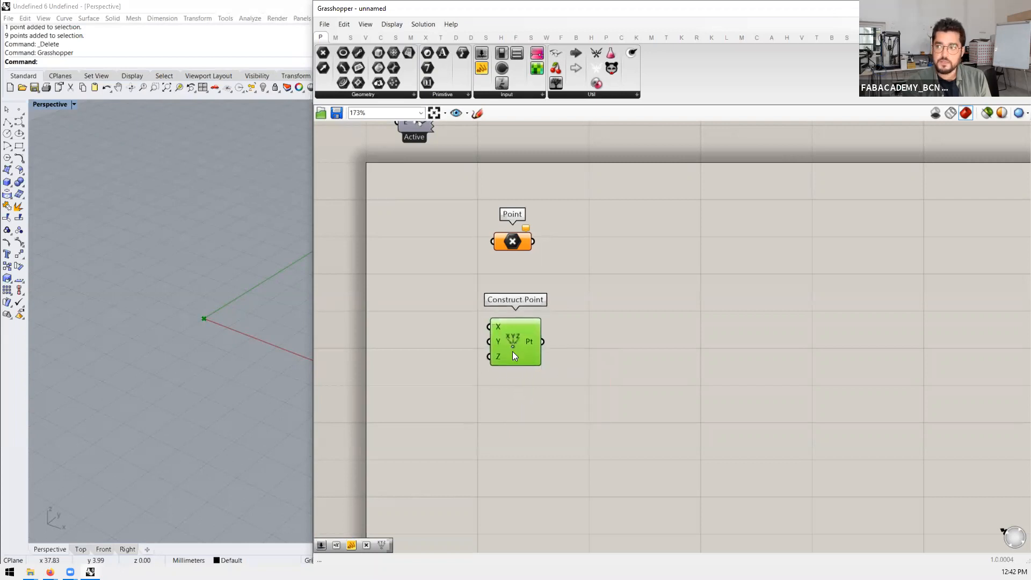
mouse_move(513, 349)
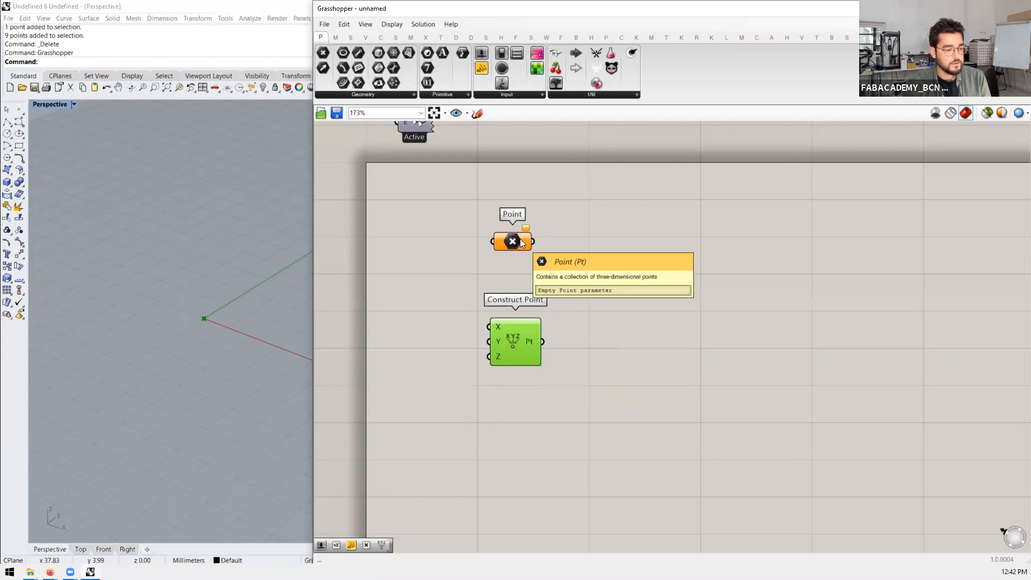
click(370, 95)
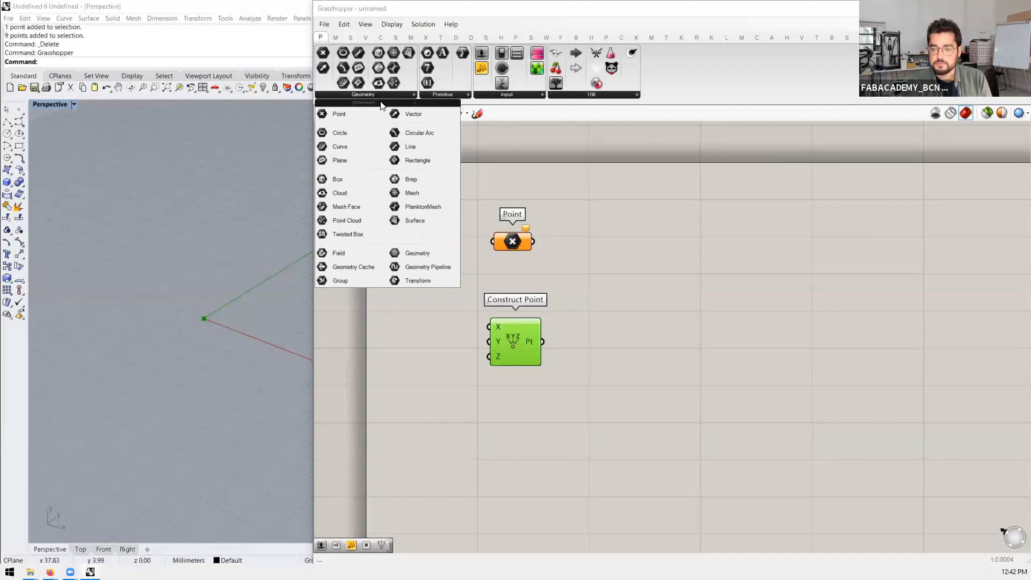
mouse_move(518, 246)
mouse_down()
mouse_move(530, 258)
mouse_move(517, 257)
mouse_move(516, 212)
mouse_move(513, 241)
mouse_up()
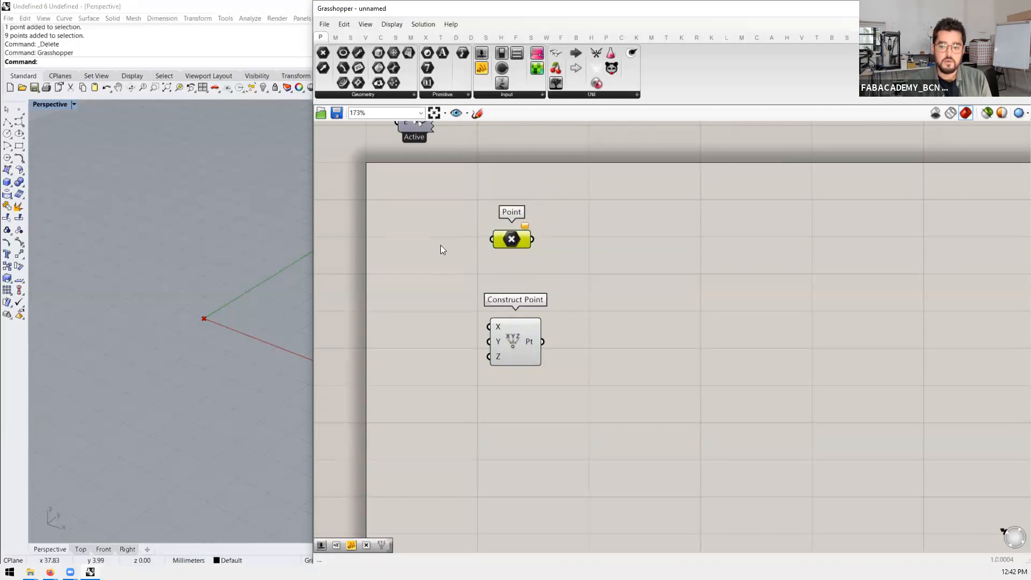
Step: Move the Point parameter to the right of Construct Point and wire the Pt output into it
drag(516, 240, 653, 340)
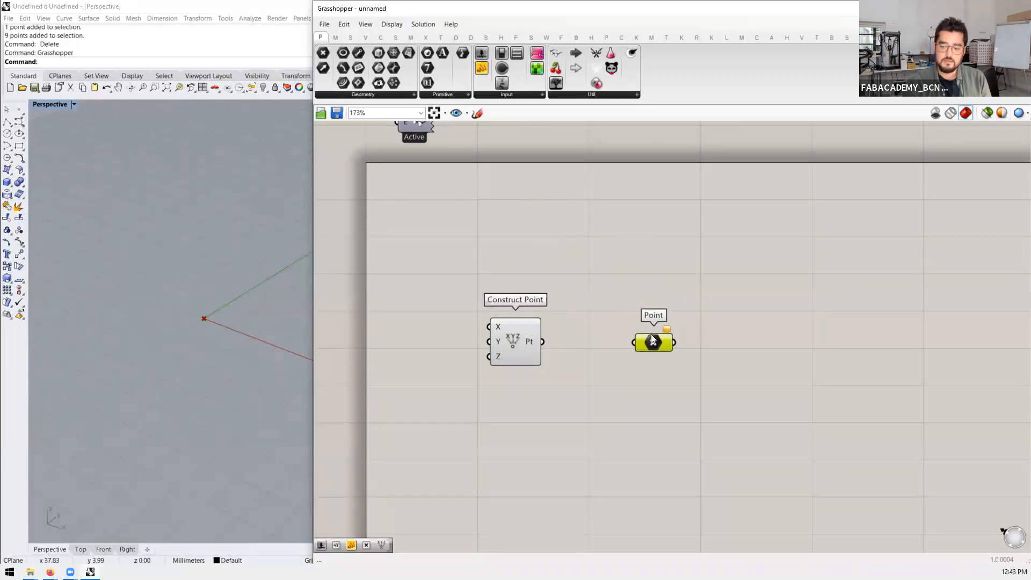
click(603, 280)
scroll(602, 322, up, 2)
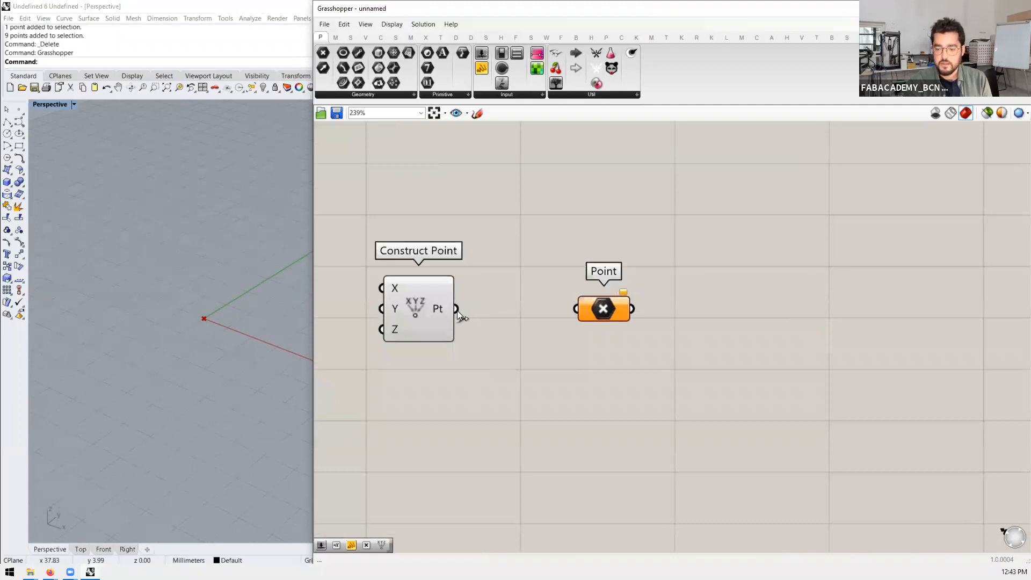
drag(457, 309, 577, 310)
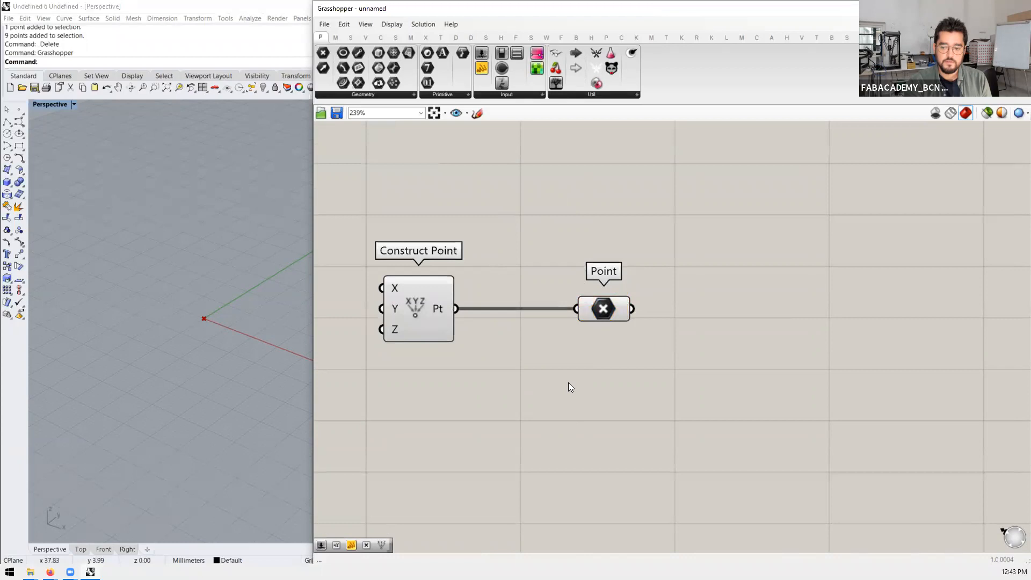
Step: Select Construct Point and the wired Point parameter in turn to compare their geometry, and move Point farther from Construct Point
click(417, 304)
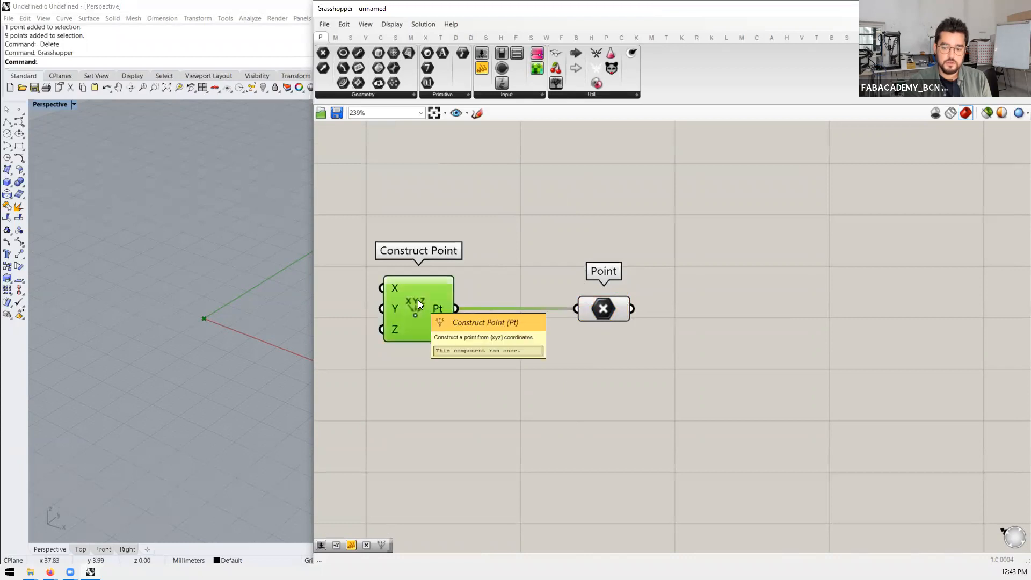
click(605, 308)
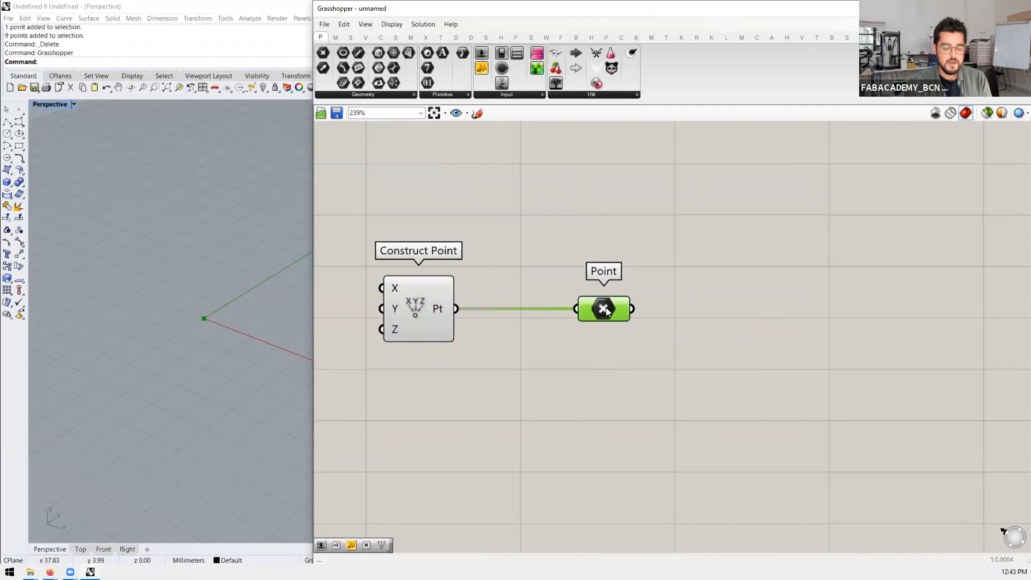
drag(606, 307, 649, 307)
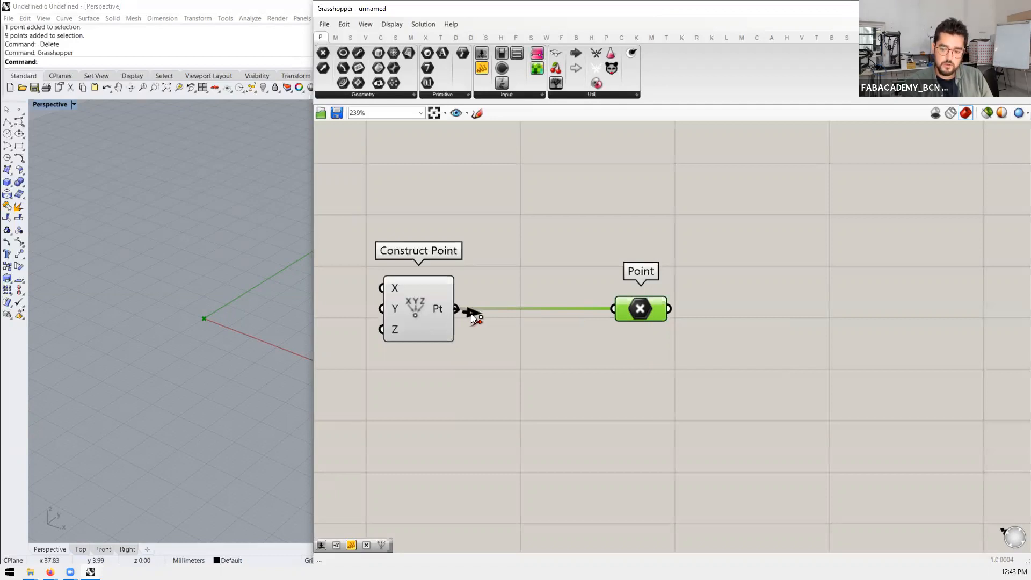
Step: Demonstrate disconnecting, reconnecting and disconnecting the wire between Construct Point's Pt output and the Point parameter
drag(473, 317, 476, 319)
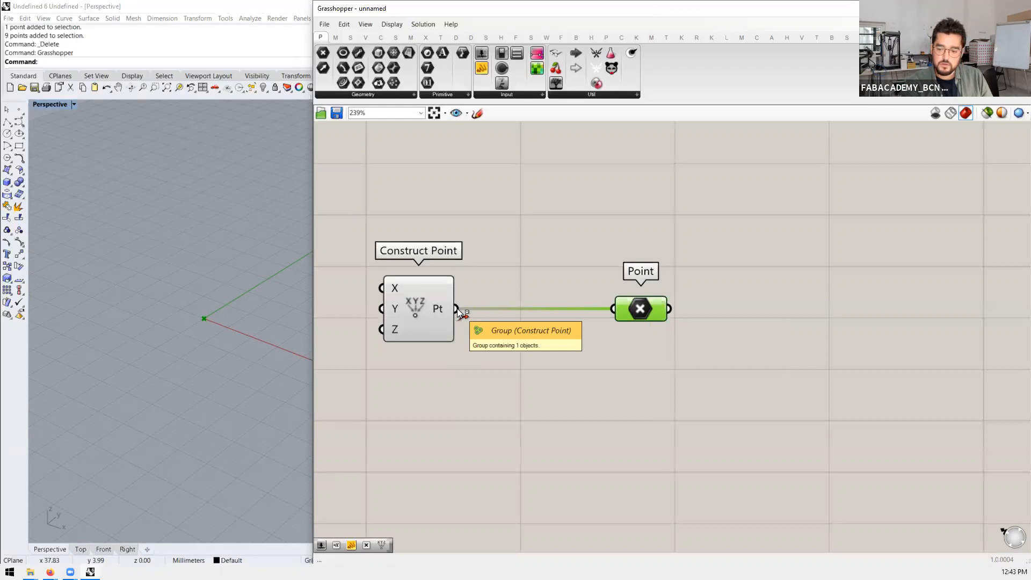
drag(457, 308, 616, 311)
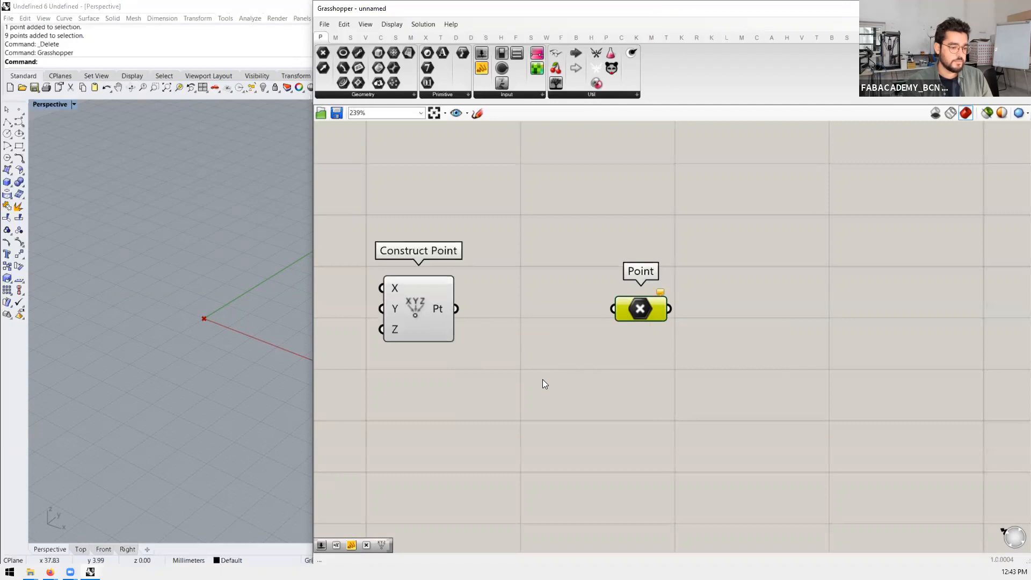
drag(456, 310, 614, 311)
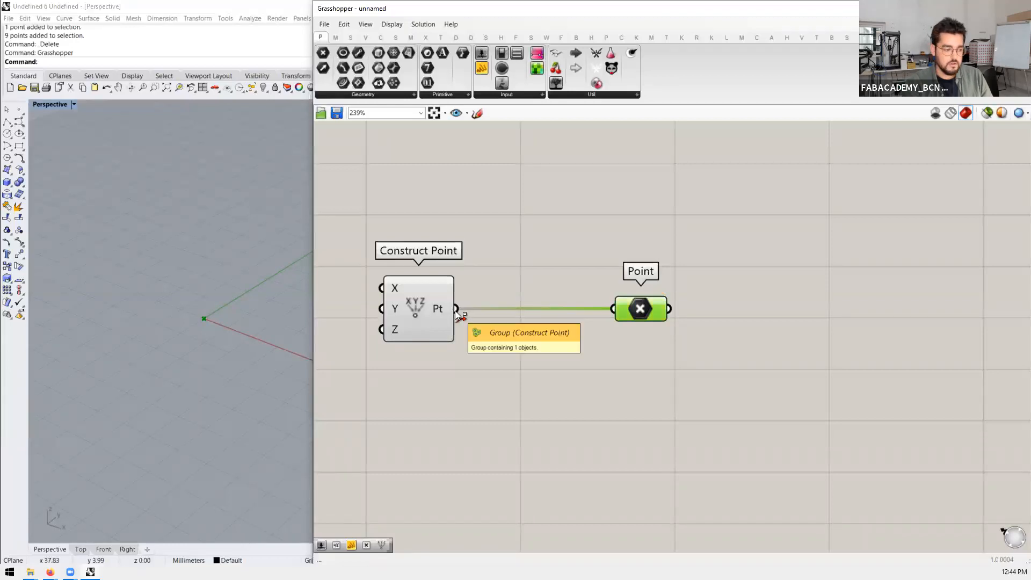
ctrl+drag(456, 310, 603, 318)
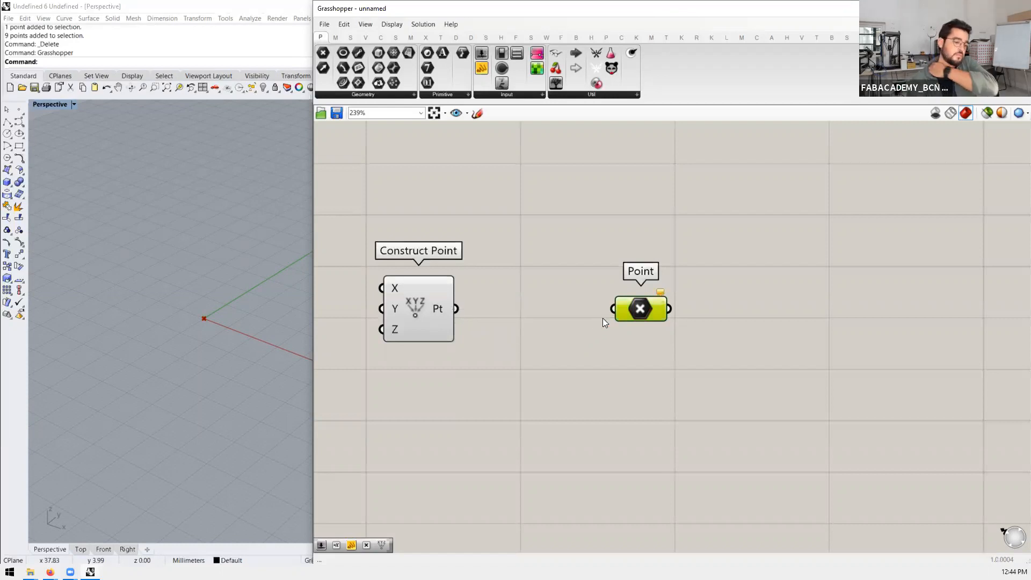
Step: Move the Point parameter back above Construct Point and line the two up
click(652, 337)
drag(642, 313, 410, 176)
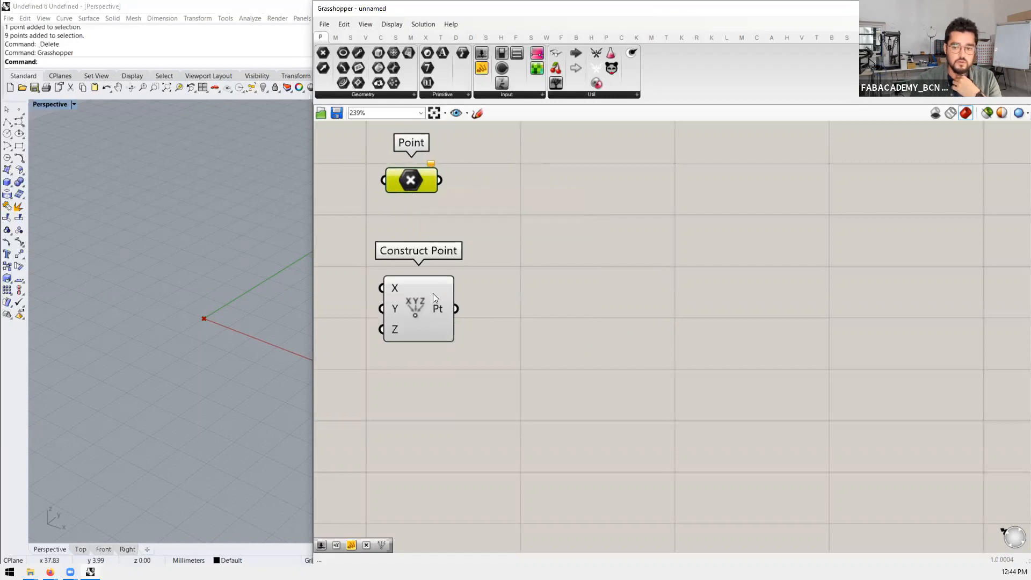
mouse_move(408, 182)
mouse_down()
mouse_move(599, 225)
mouse_move(424, 189)
mouse_up()
scroll(538, 330, down, 3)
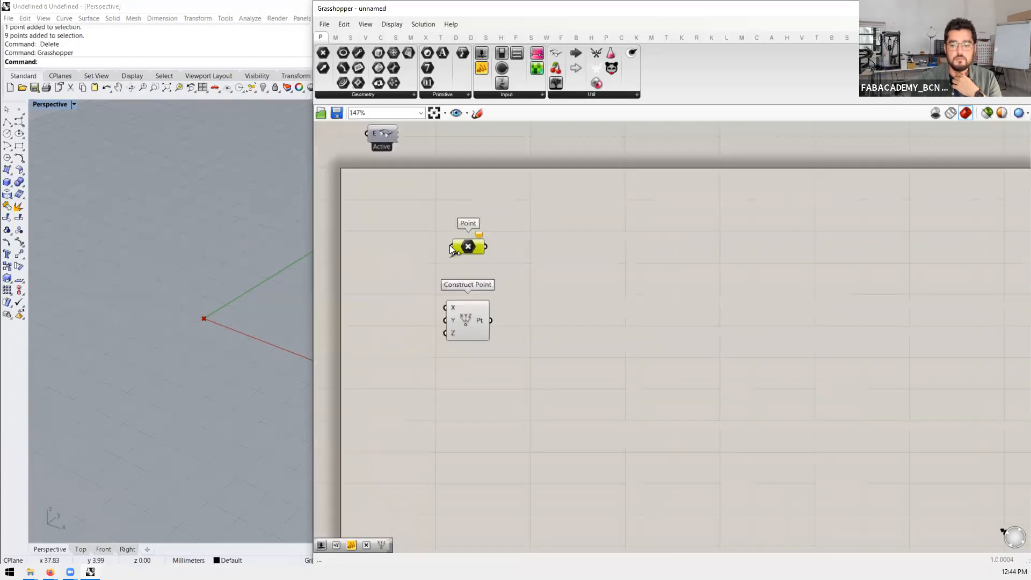
scroll(449, 244, up, 3)
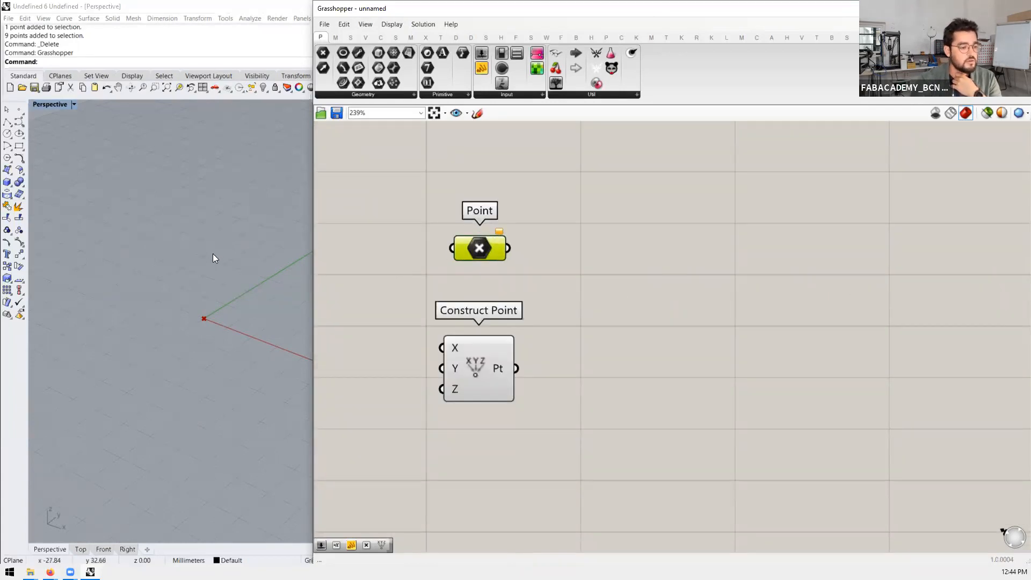
Step: In Rhino, draw a point object with the Point command, reposition it to the left of the origin and deselect it
click(199, 257)
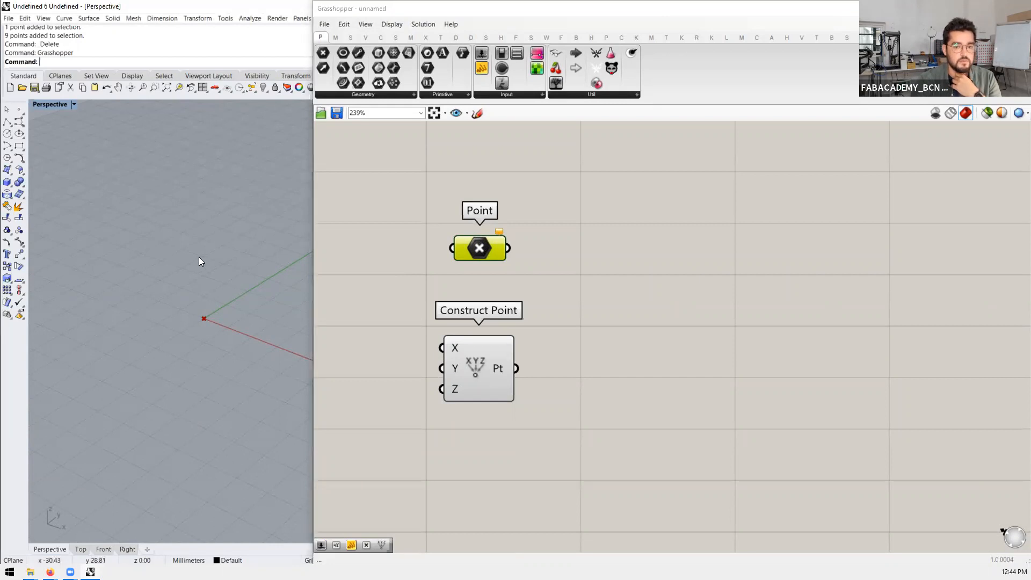
text(Point)
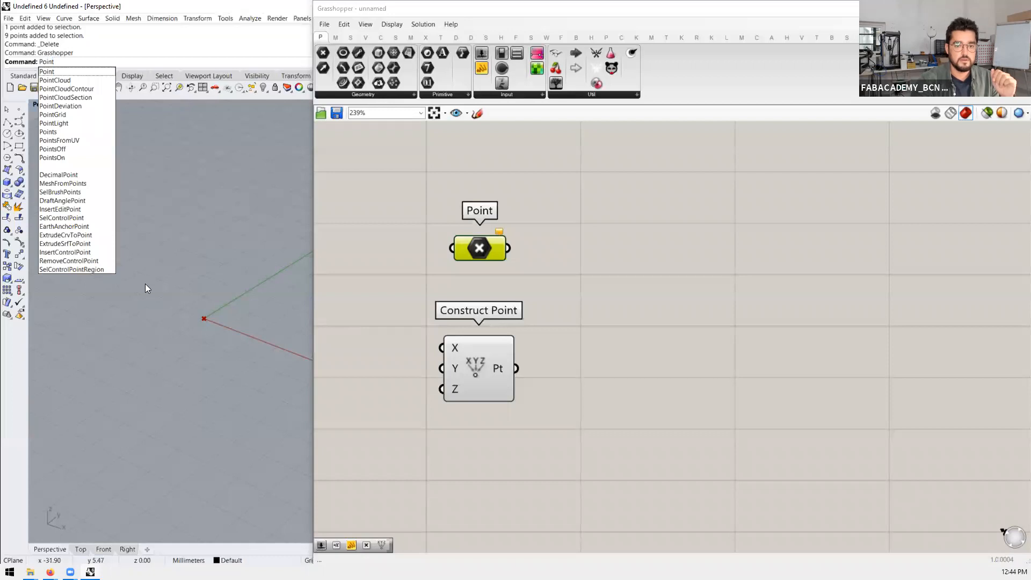
key(Return)
click(114, 266)
drag(139, 245, 86, 308)
drag(124, 253, 150, 308)
click(169, 266)
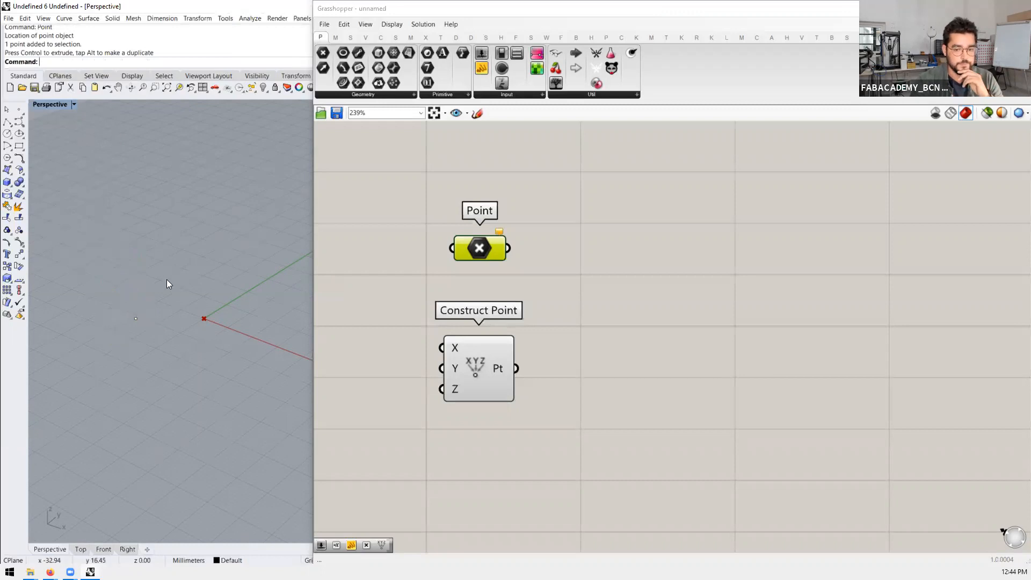
click(135, 318)
click(145, 369)
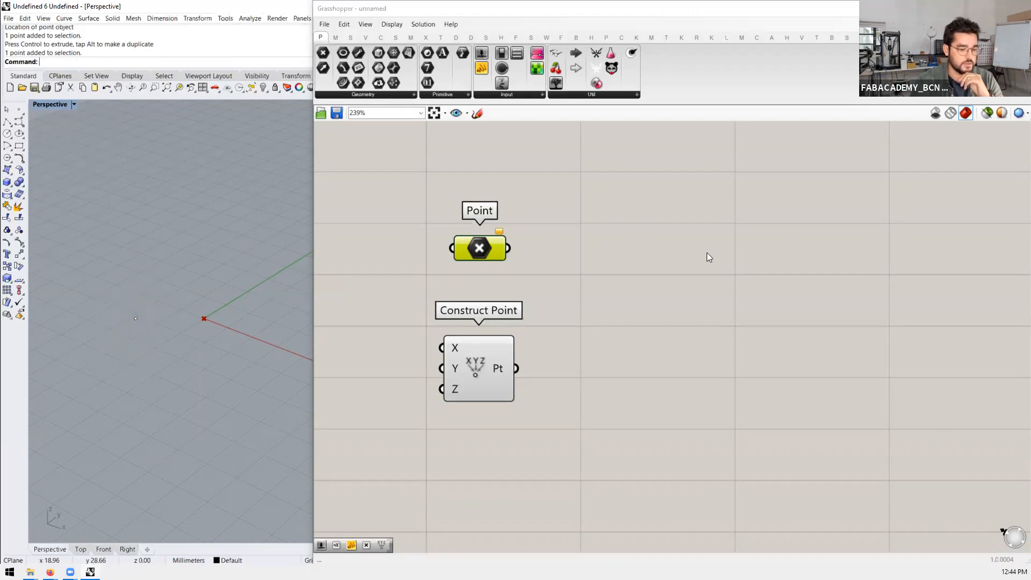
Step: Space the Grasshopper components farther apart vertically and reference the new Rhino point in the Point parameter using Set one Point
drag(488, 374, 470, 398)
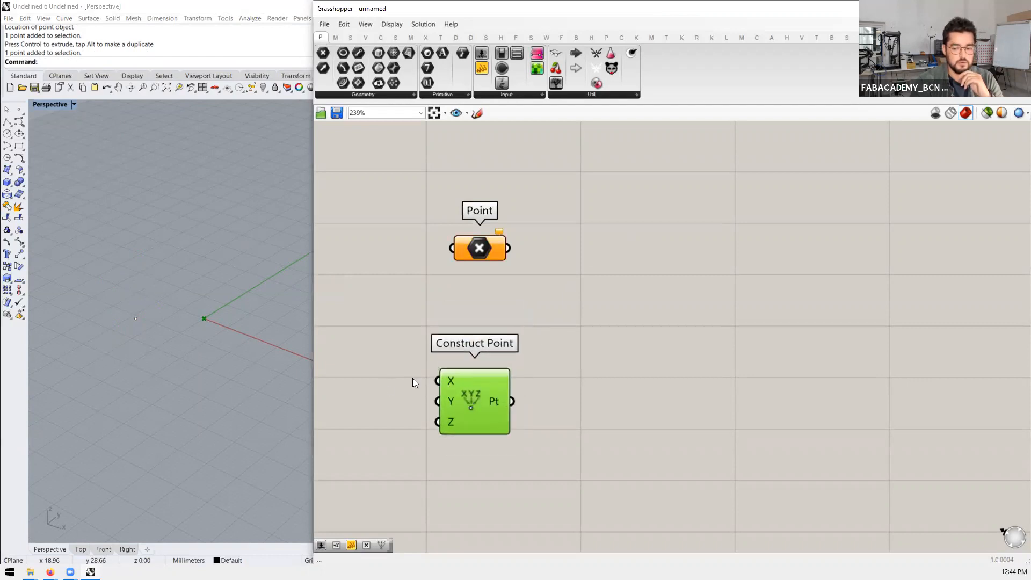
drag(479, 251, 475, 242)
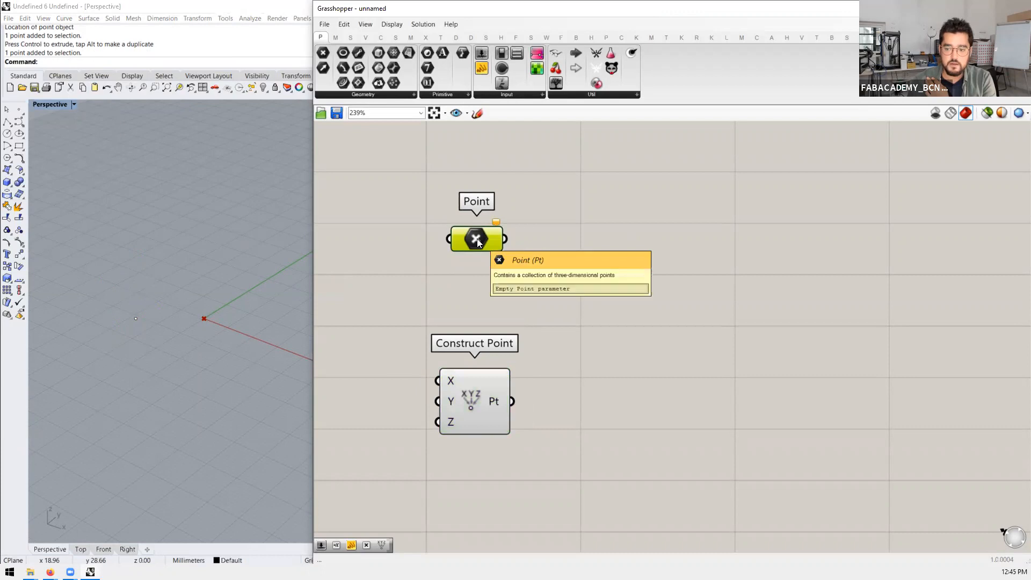
right_click(477, 242)
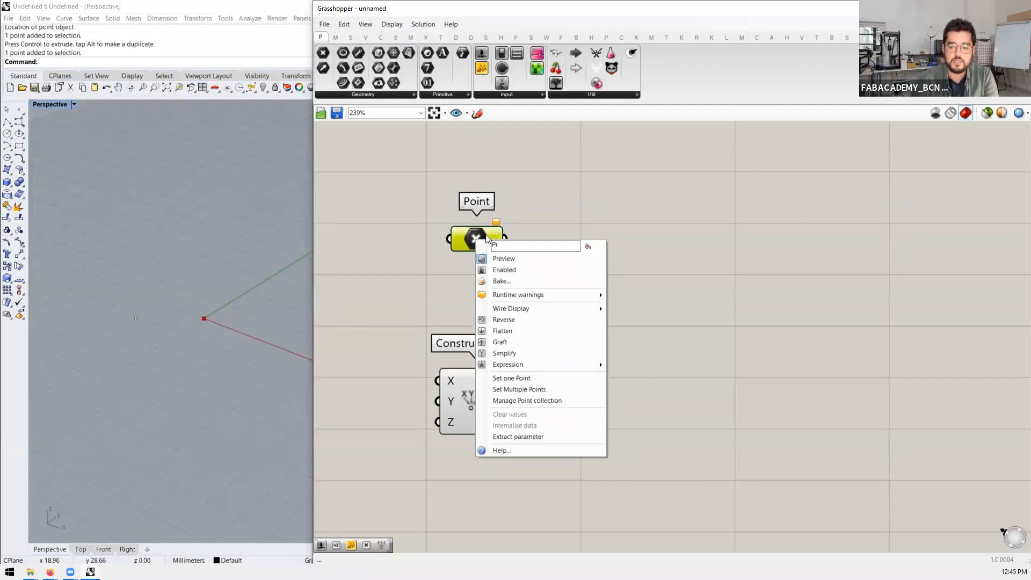
click(530, 378)
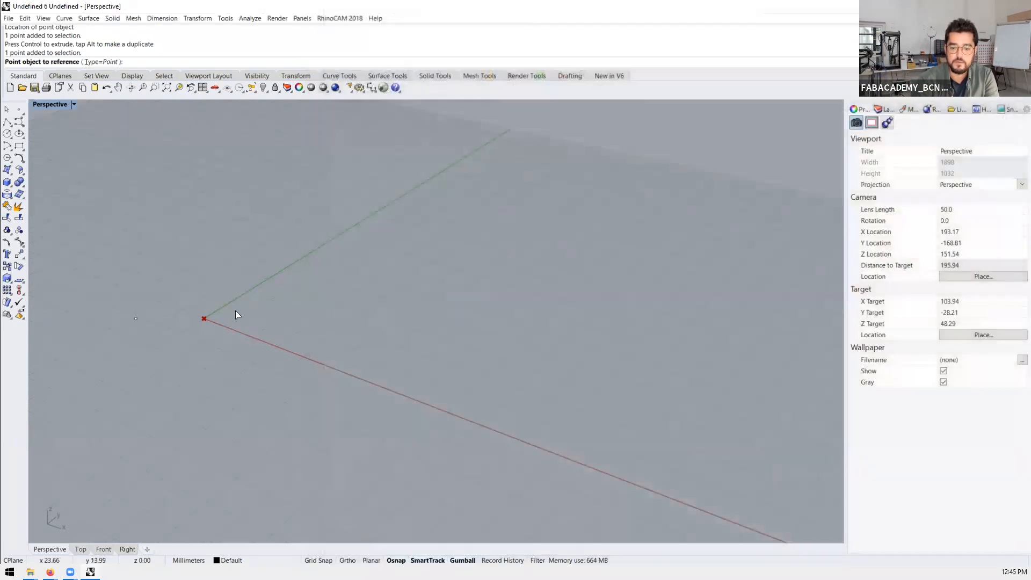
drag(125, 352, 99, 369)
click(517, 290)
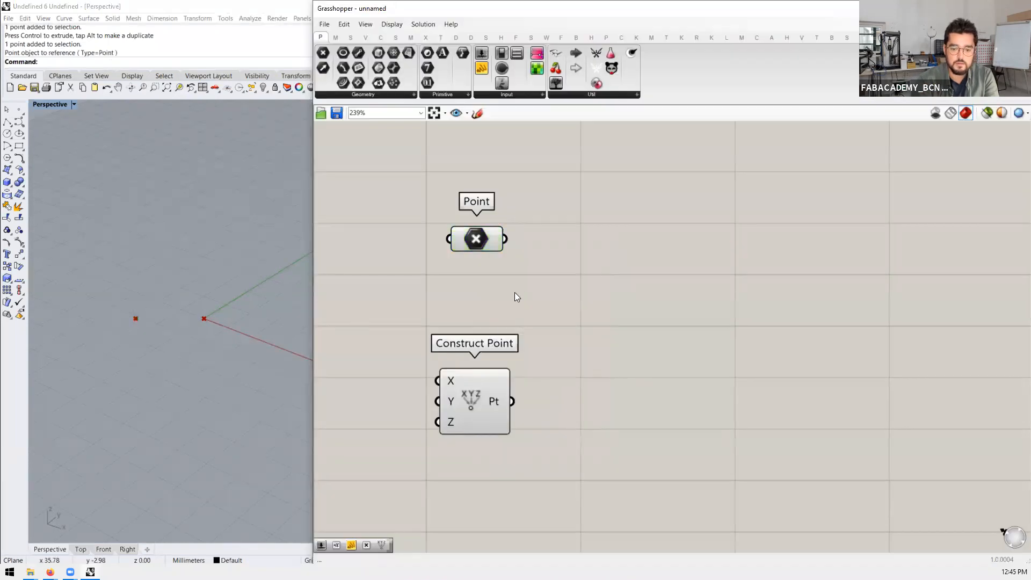
Step: Select and deselect the Point parameter repeatedly to check its referenced point in the Rhino viewport, nudging the component slightly
click(498, 286)
click(480, 242)
click(490, 274)
click(480, 250)
click(485, 283)
drag(473, 237, 472, 233)
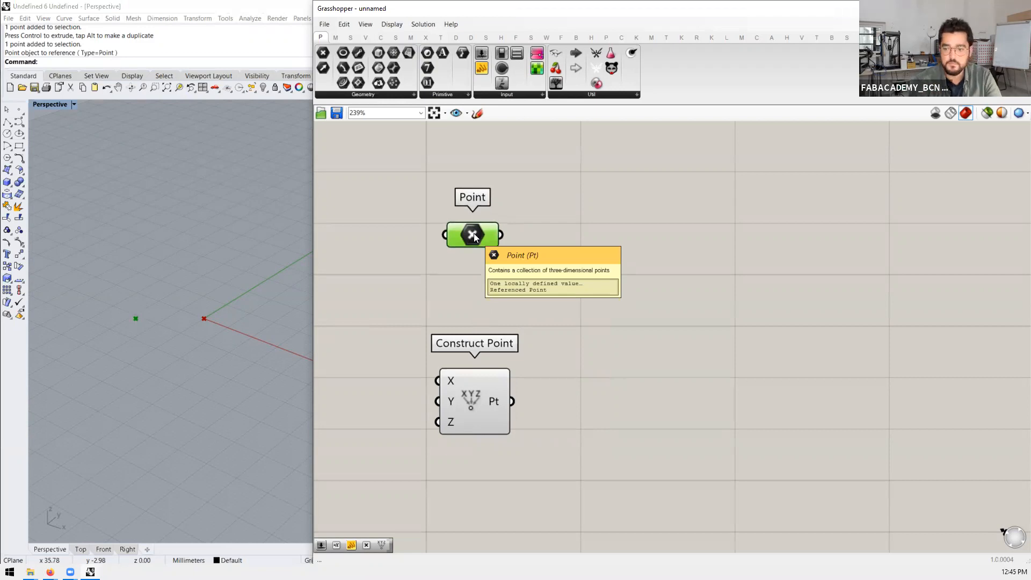
click(520, 229)
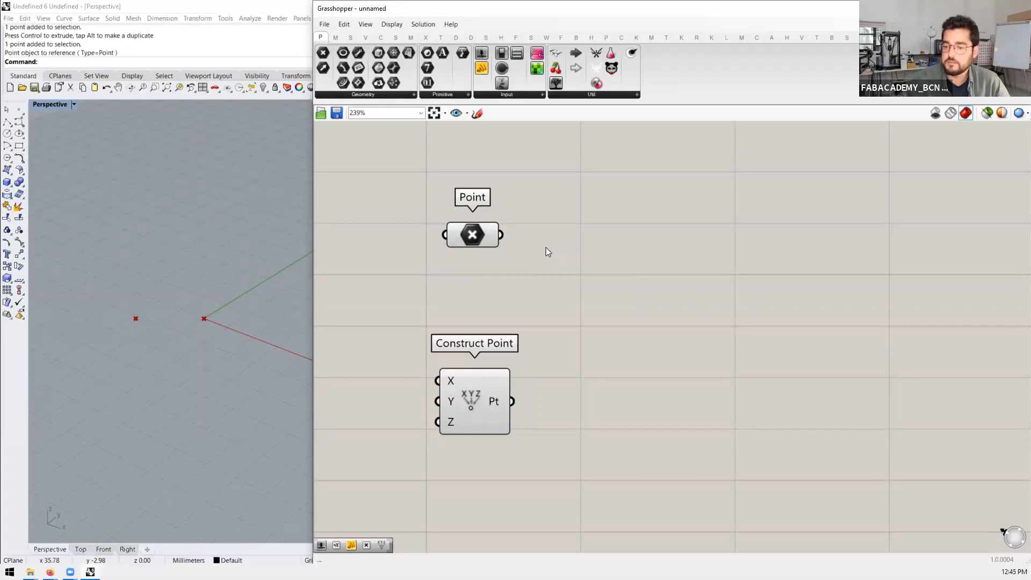
drag(463, 234, 459, 233)
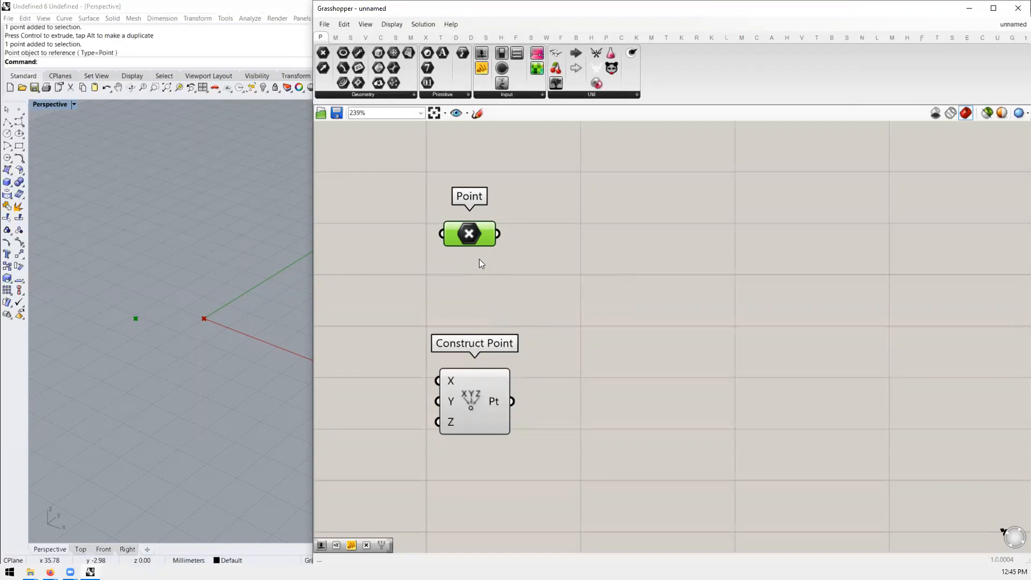
mouse_move(471, 244)
mouse_down()
mouse_move(619, 239)
mouse_move(582, 229)
mouse_move(476, 235)
mouse_up()
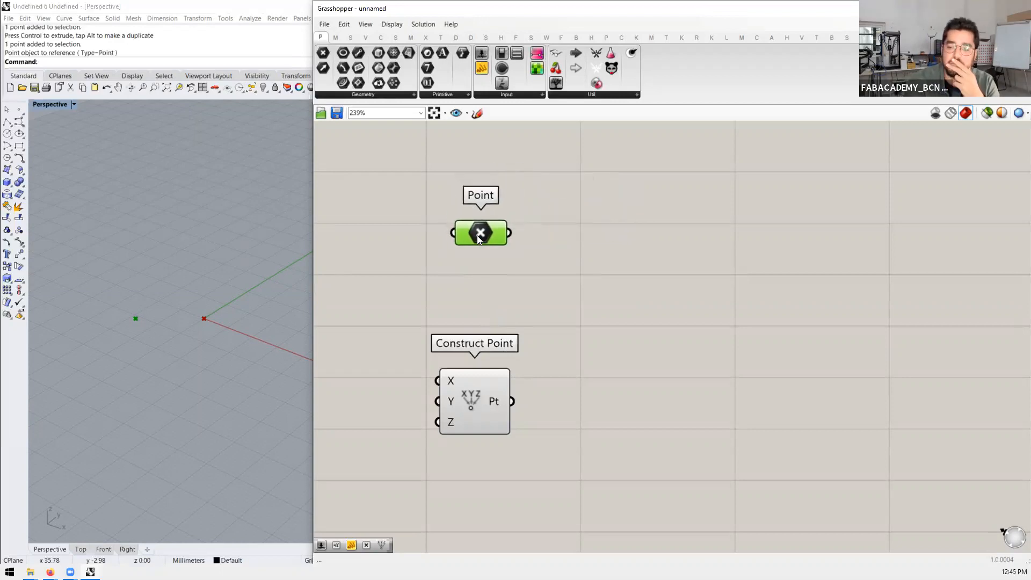
Step: Add a Panel beside the Point parameter, connect the Point output to it and line it up with the parameter
scroll(541, 260, down, 2)
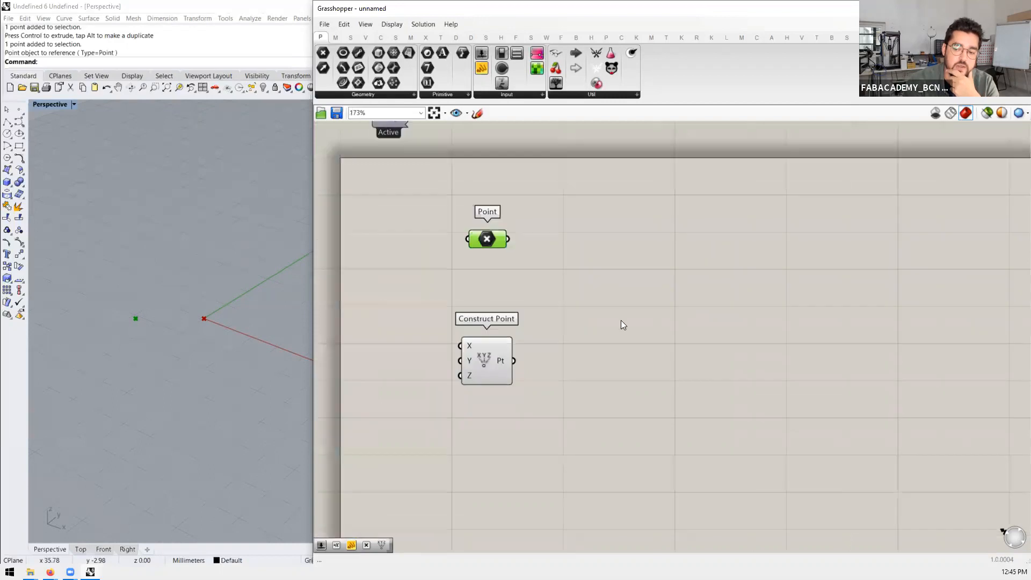
scroll(620, 325, up, 1)
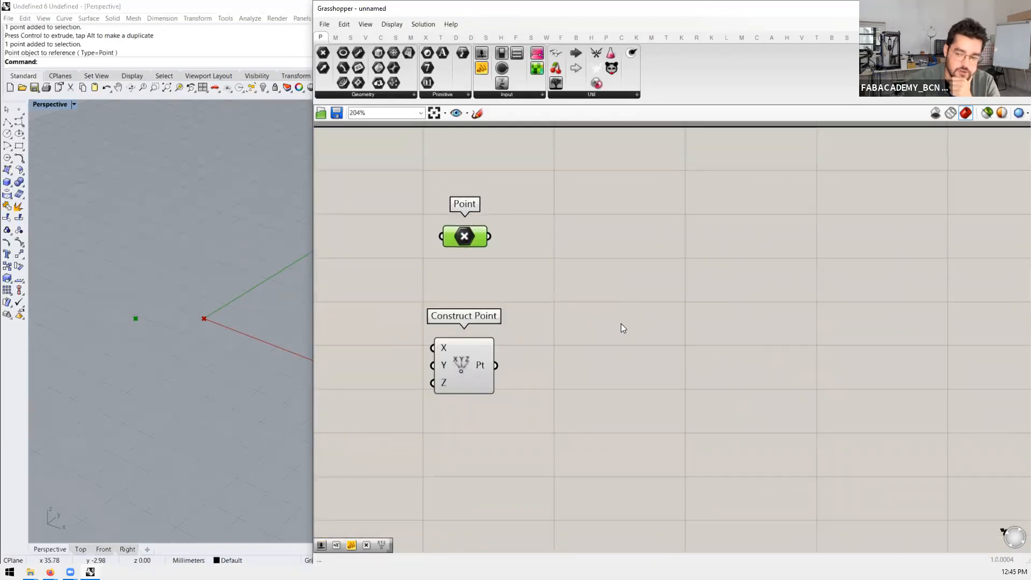
double_click(608, 221)
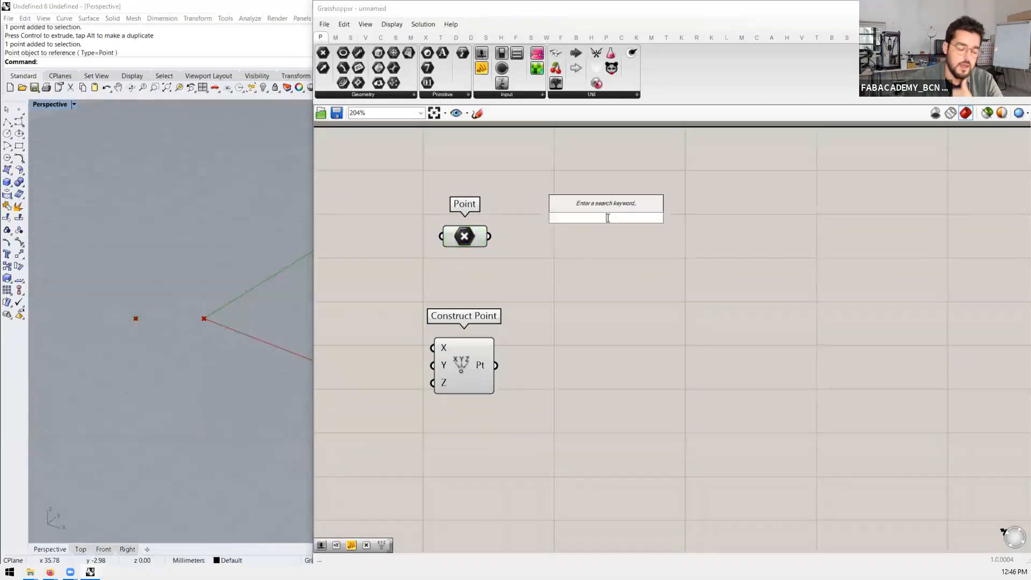
text(panel)
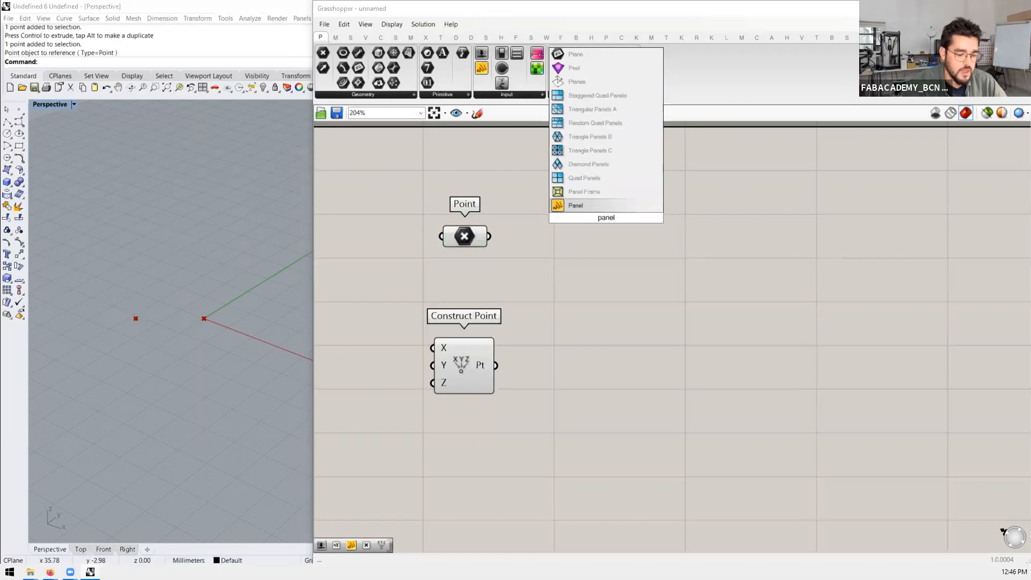
key(Return)
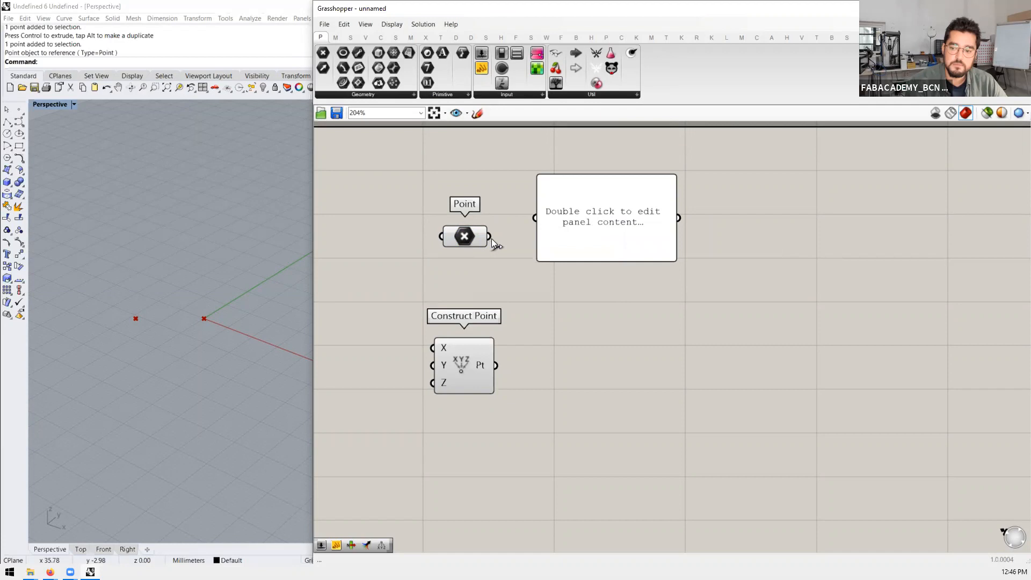
drag(527, 219, 536, 218)
mouse_move(638, 223)
mouse_down()
mouse_move(653, 223)
mouse_move(632, 229)
mouse_up()
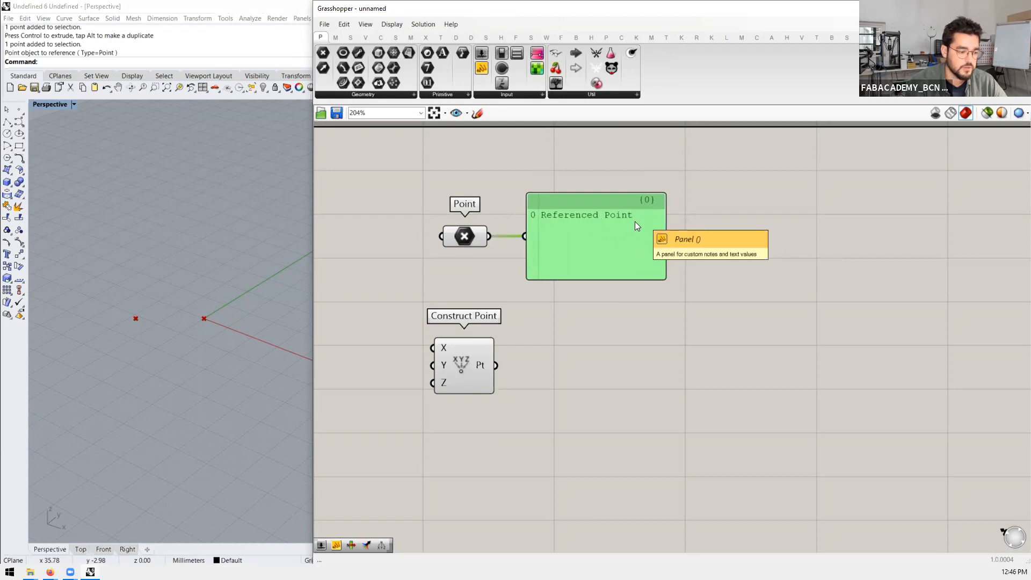
Step: Add a second Panel, connect Construct Point's Pt output to it and align it beneath the first panel
double_click(625, 389)
text(panel)
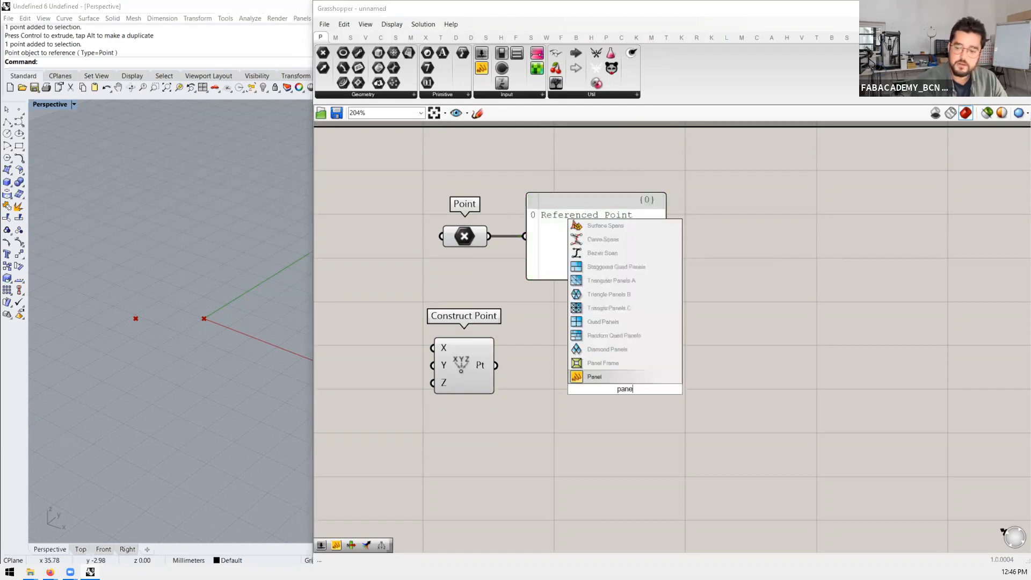
key(Return)
drag(496, 365, 556, 390)
drag(635, 400, 608, 356)
scroll(622, 374, down, 3)
scroll(608, 353, up, 3)
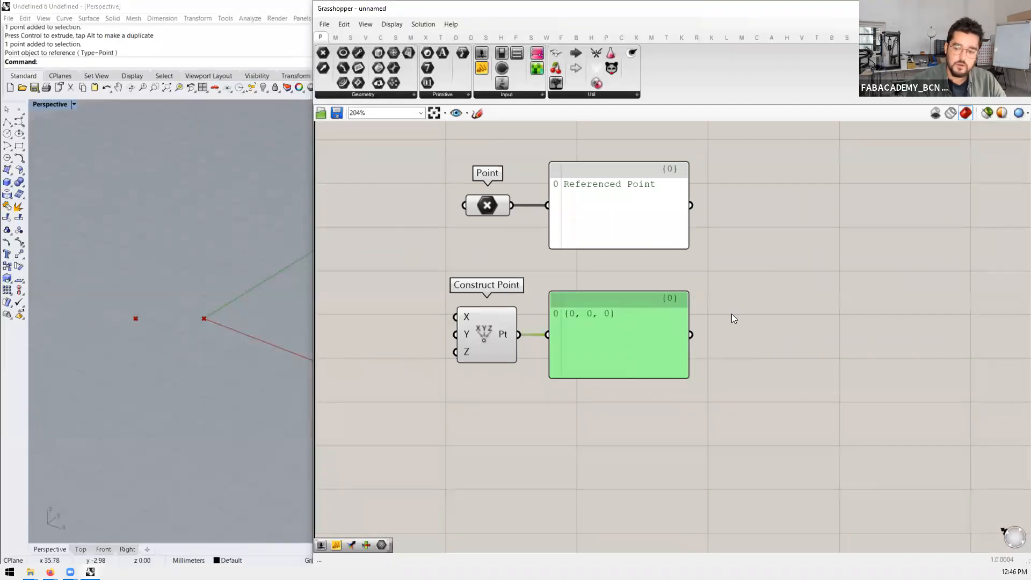
Step: Move both components and their panels together to the right to free canvas space on the input side, then deselect them
scroll(725, 316, down, 3)
scroll(538, 332, up, 3)
scroll(560, 297, up, 1)
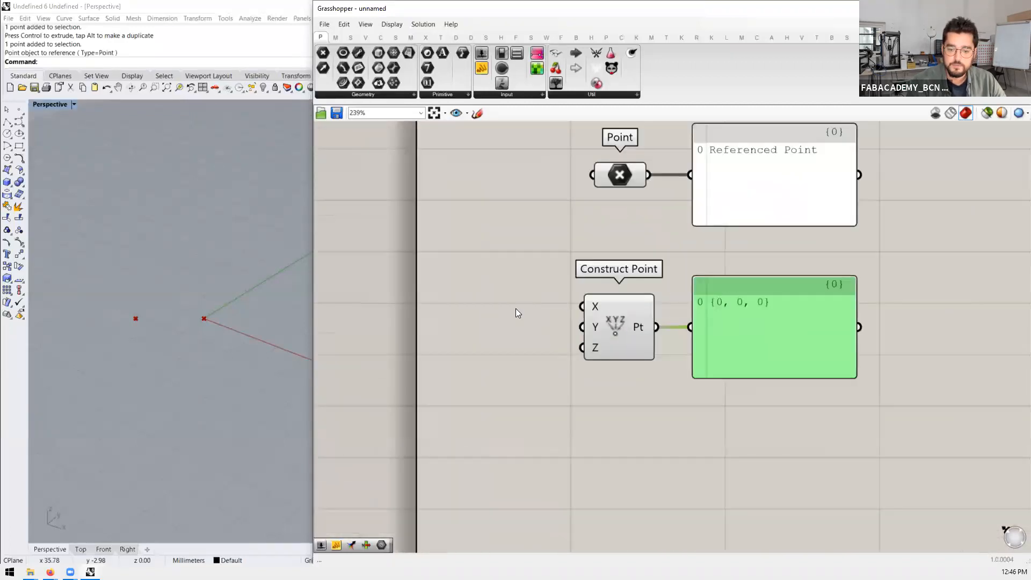
scroll(601, 220, down, 1)
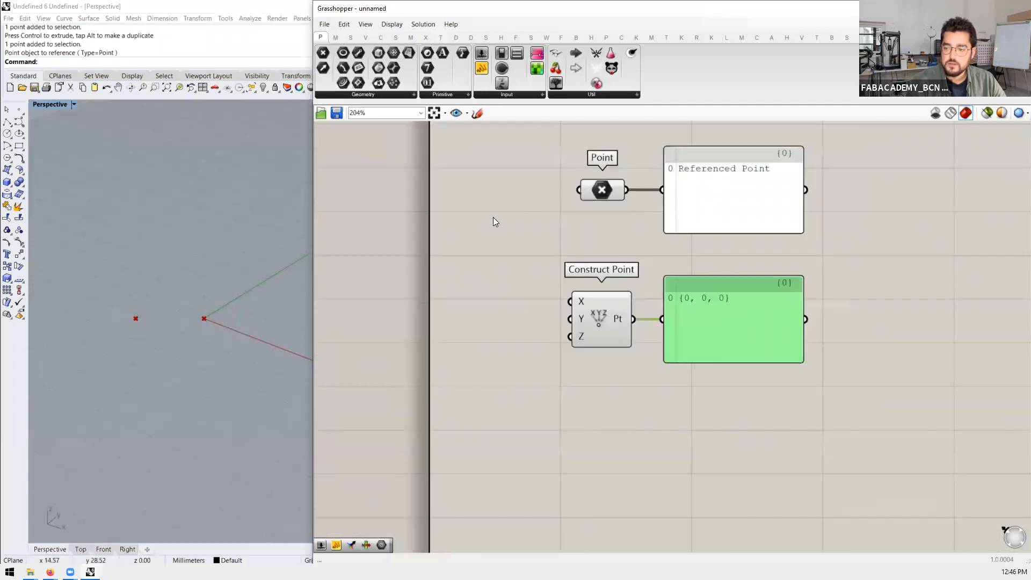
scroll(493, 217, down, 2)
scroll(623, 239, up, 3)
scroll(544, 410, down, 2)
drag(545, 410, 416, 161)
drag(462, 303, 594, 297)
click(423, 259)
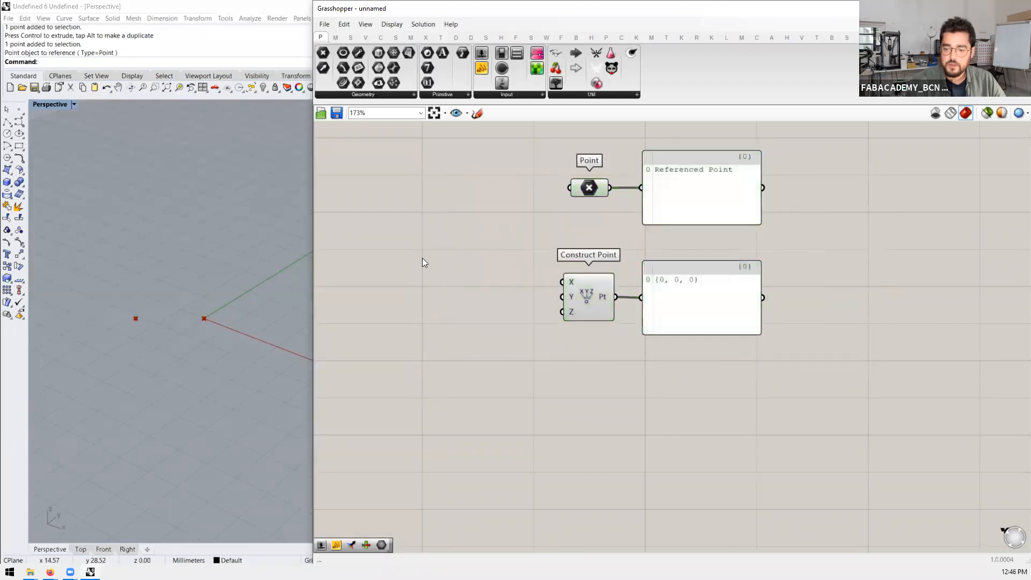
Step: Select the Point parameter and Construct Point in turn to compare their points in the Rhino viewport
click(580, 188)
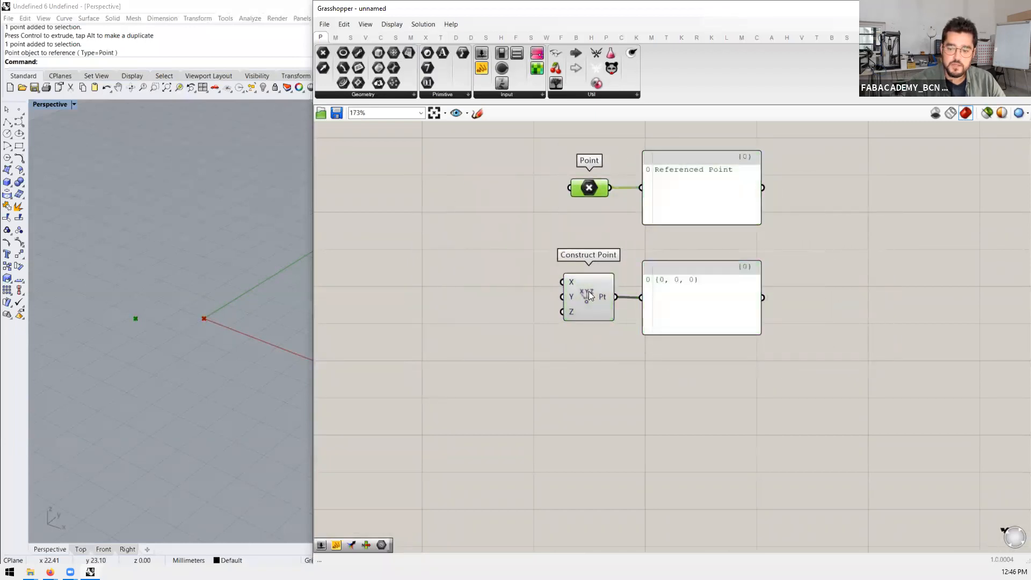
click(588, 289)
click(588, 191)
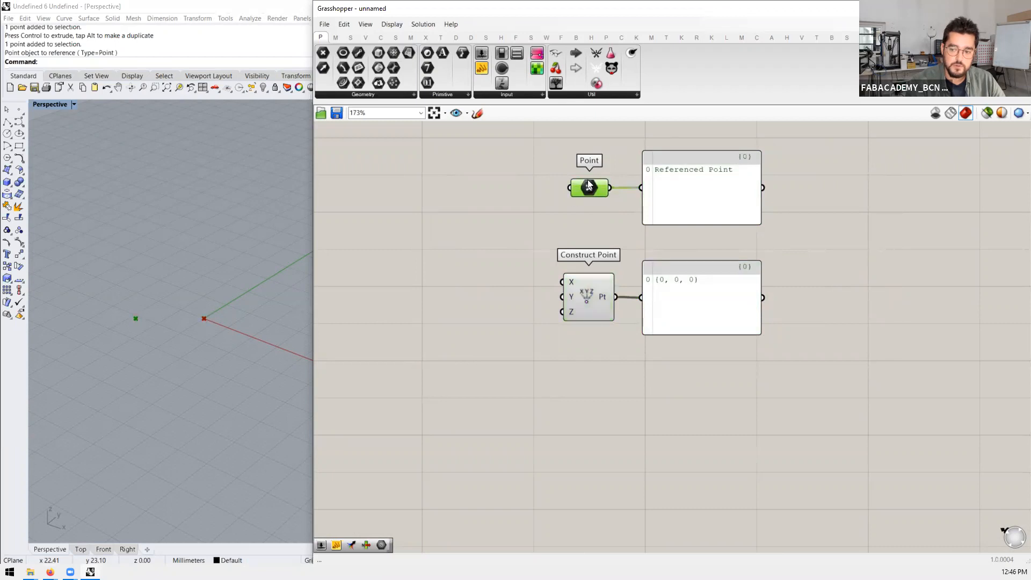
Step: In Rhino, move the referenced point object to another location near the origin
click(108, 361)
click(136, 318)
right_drag(159, 314, 202, 294)
drag(202, 293, 230, 222)
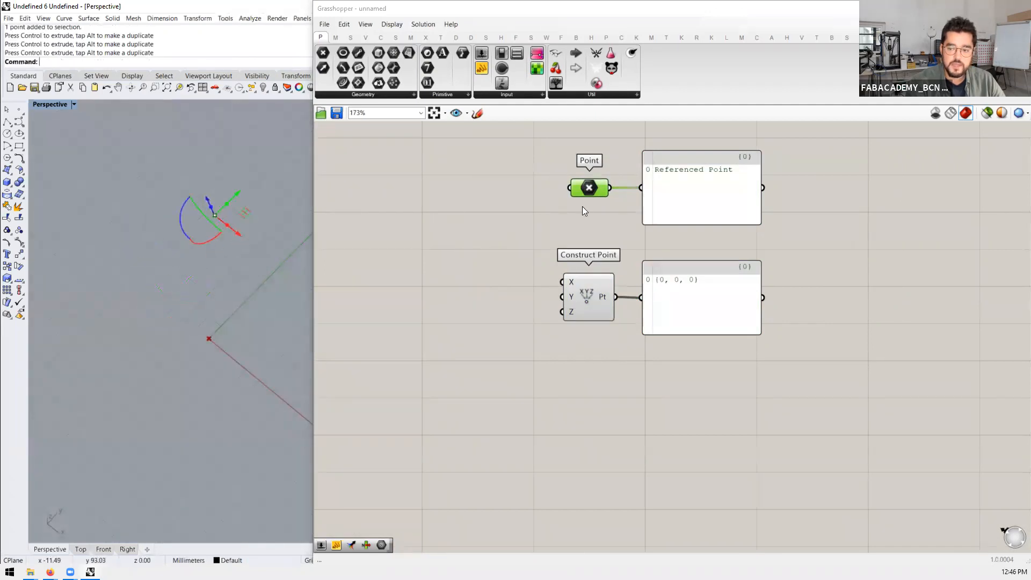
Step: Select Construct Point and try to window-select its origin point in the Rhino viewport
scroll(580, 345, up, 3)
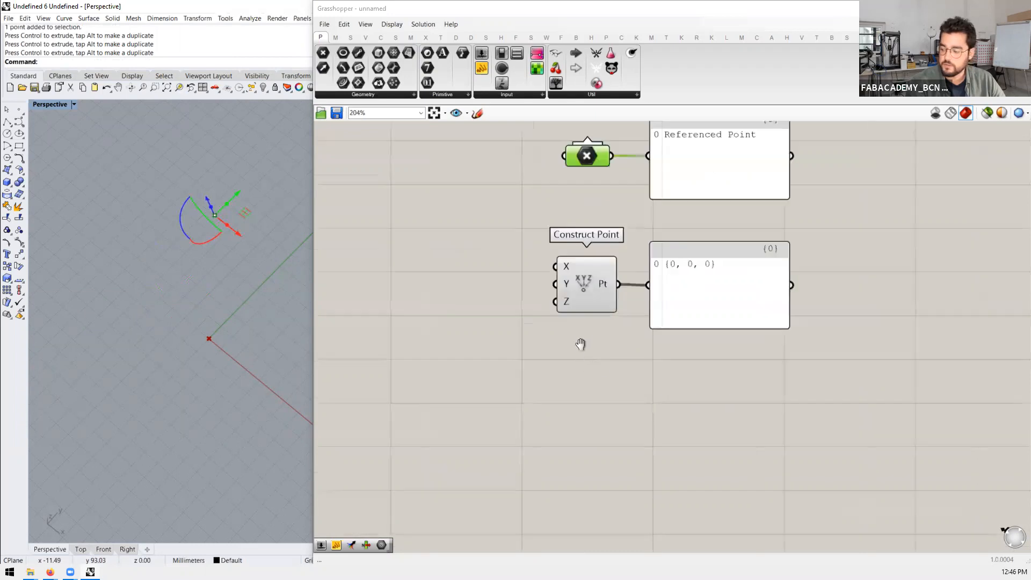
click(600, 266)
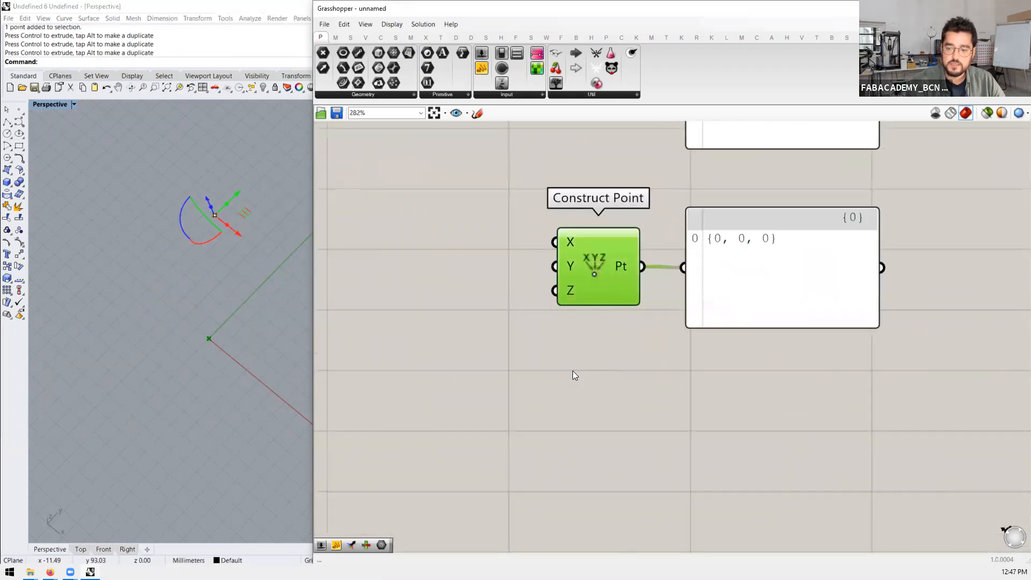
right_drag(185, 327, 172, 391)
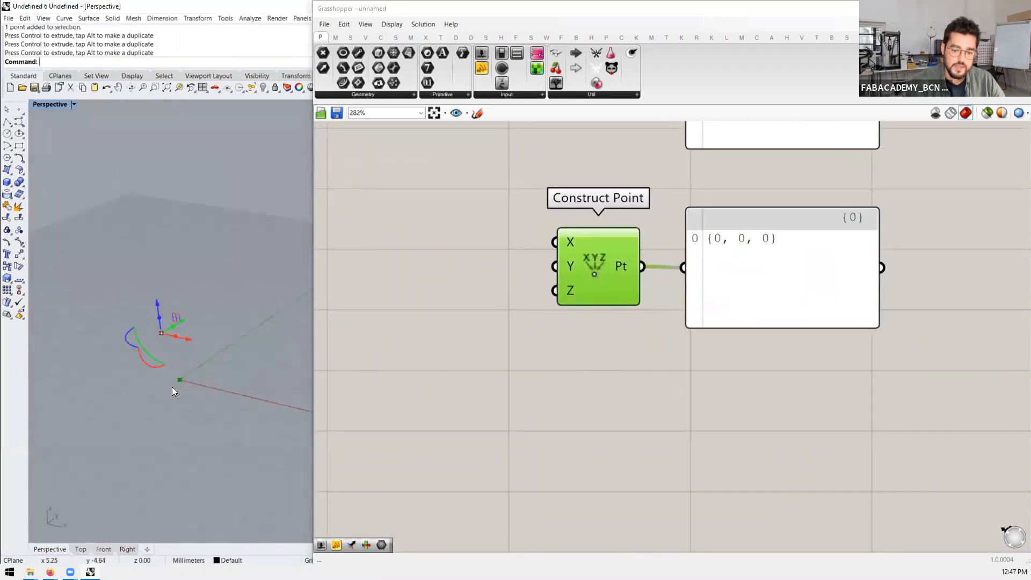
drag(224, 364, 149, 413)
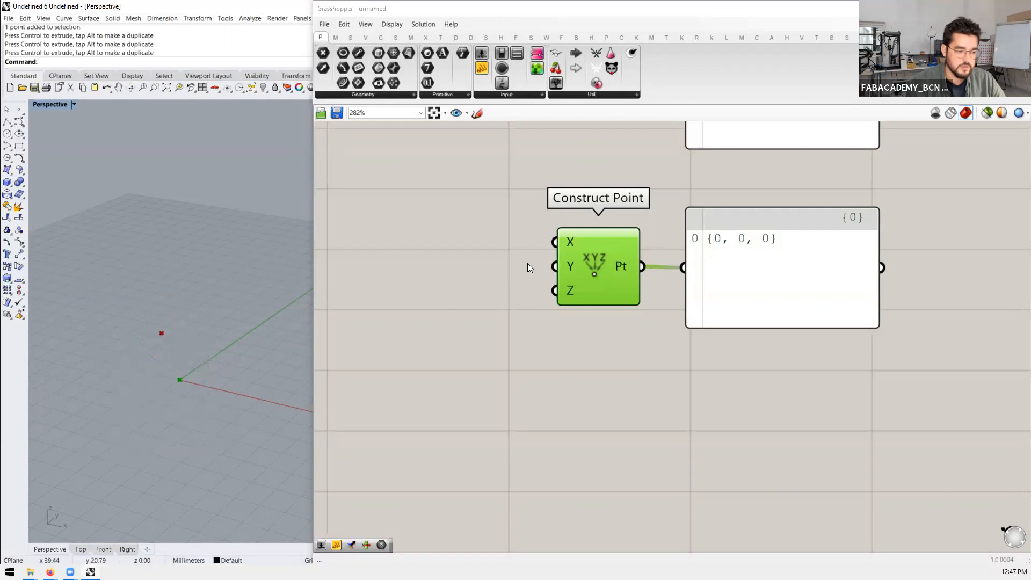
Step: Nudge the lower output panel so its wire runs straight from Construct Point's Pt output
scroll(608, 285, down, 2)
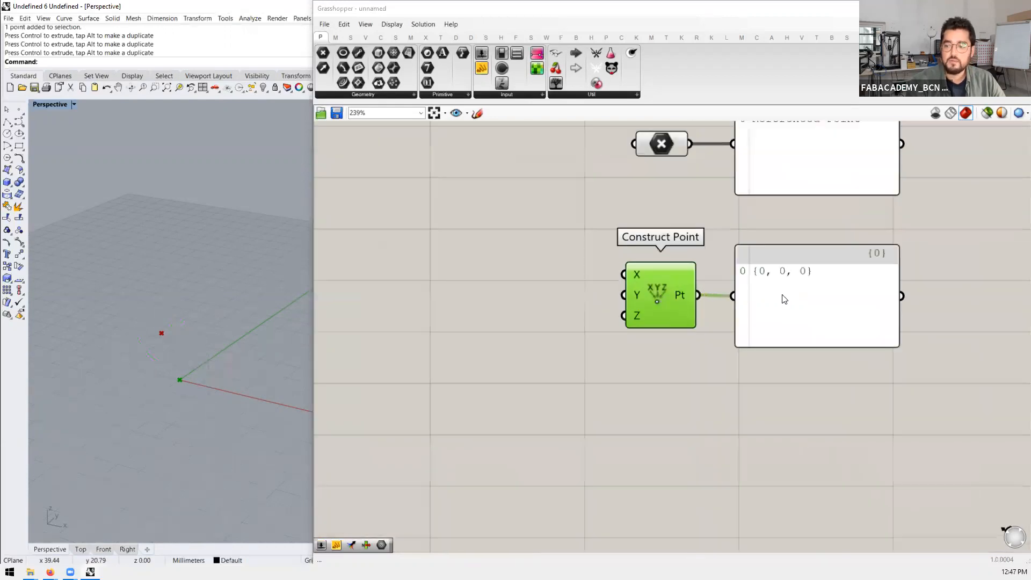
click(847, 296)
drag(846, 293, 842, 292)
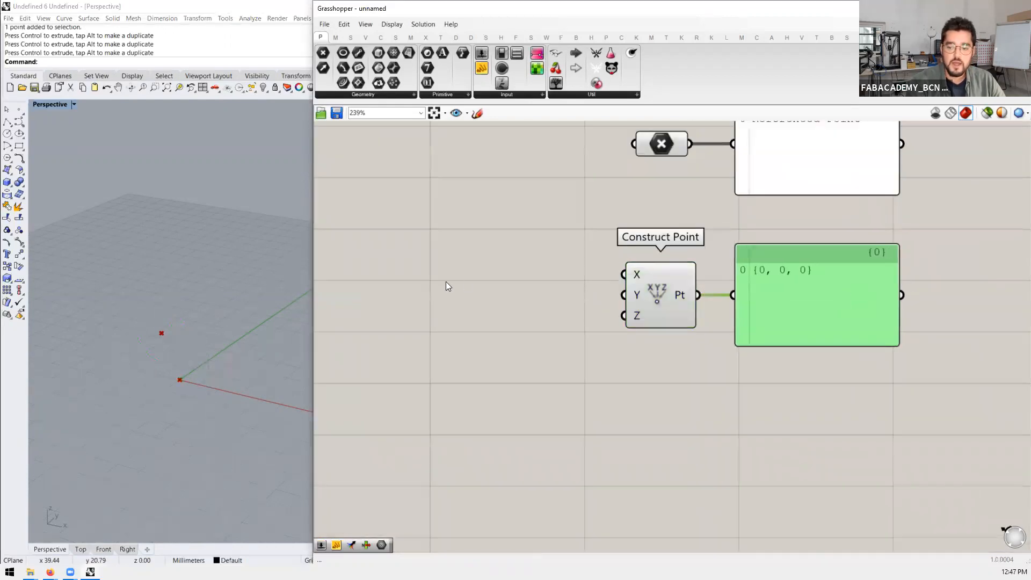
Step: Add a Panel to the left of Construct Point, set its content to 10 and connect it to the X input
double_click(397, 290)
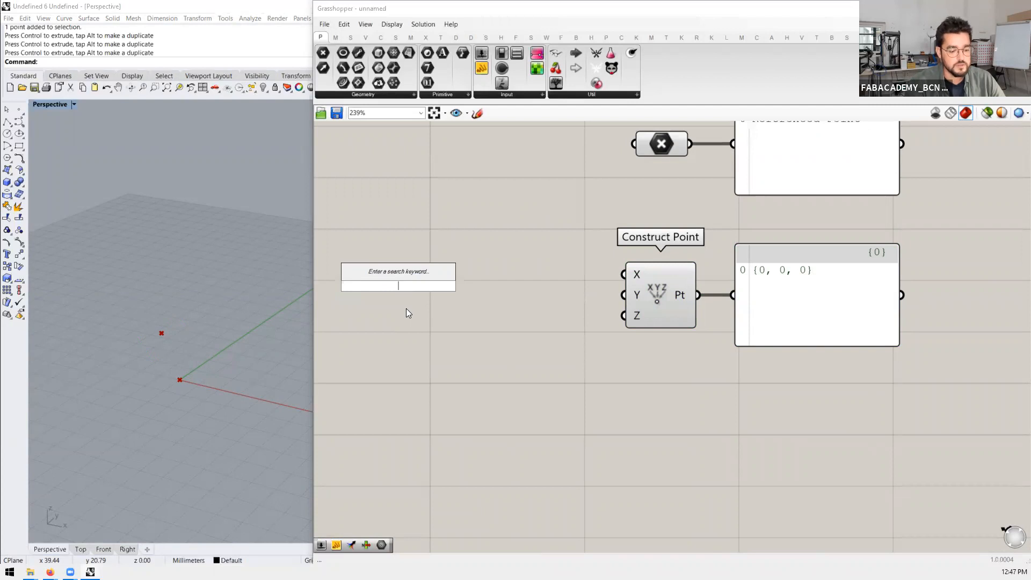
text(pn)
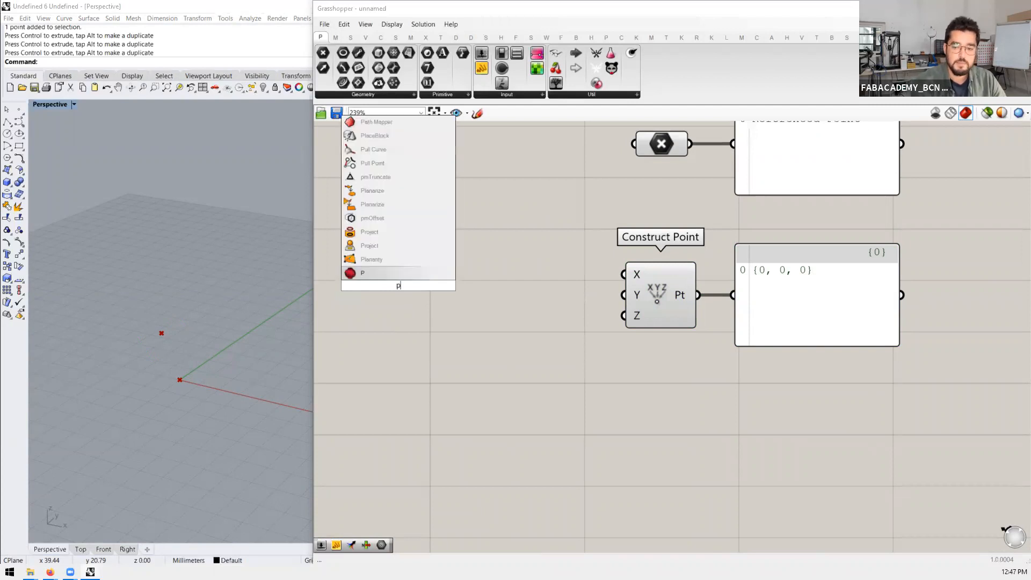
key(BackSpace)
text(anel)
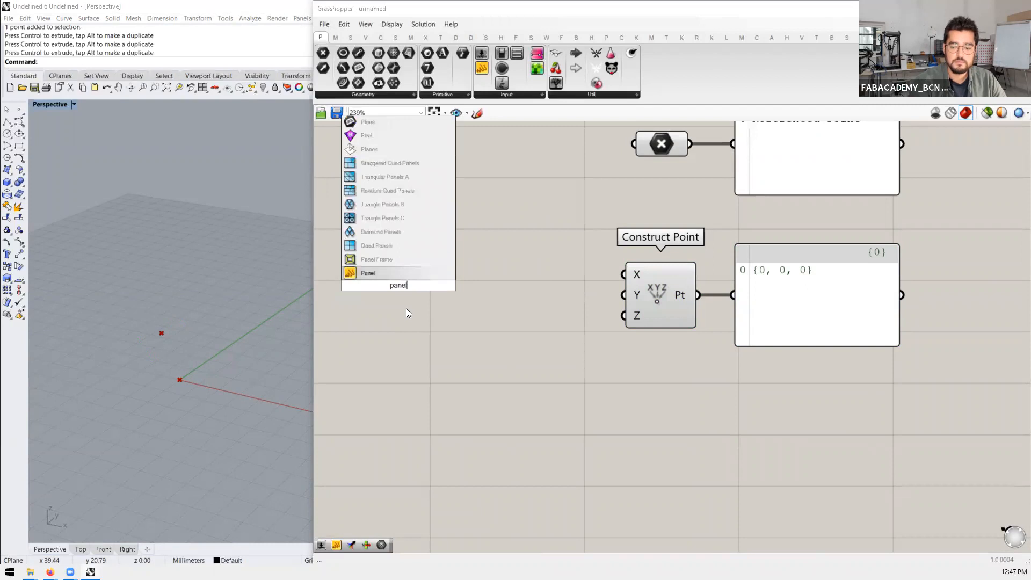
key(Return)
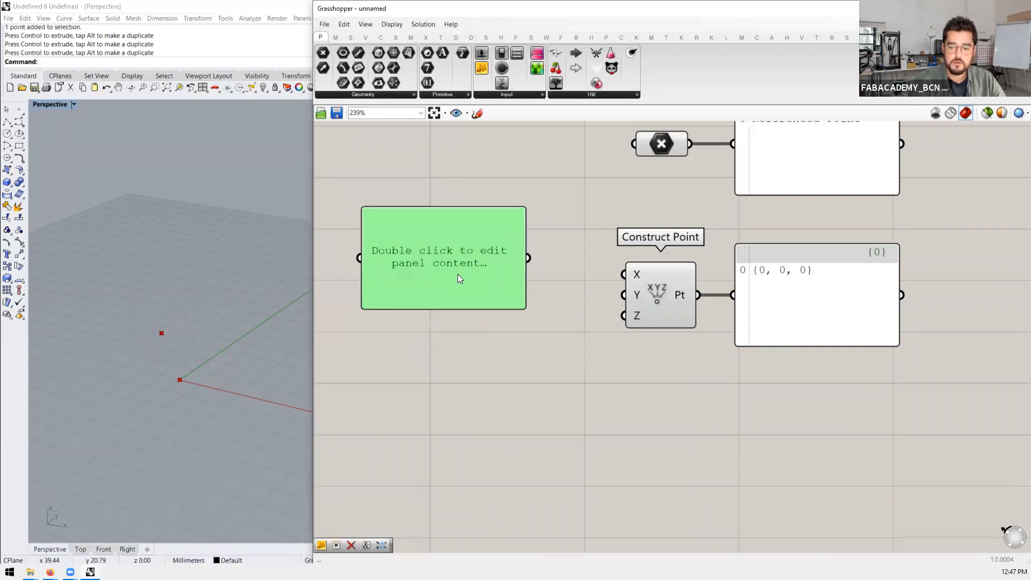
double_click(459, 275)
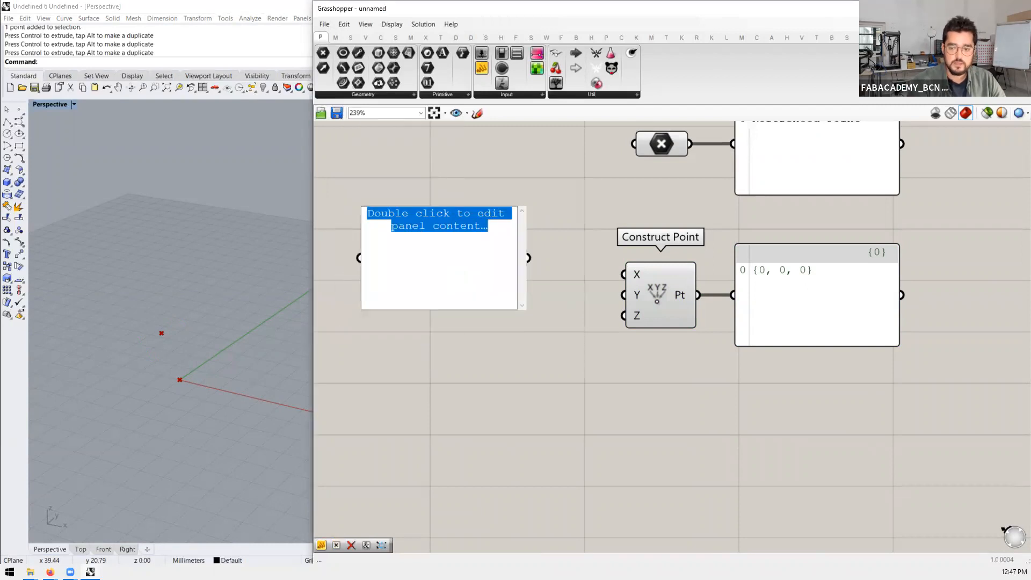
text(10)
drag(528, 259, 623, 275)
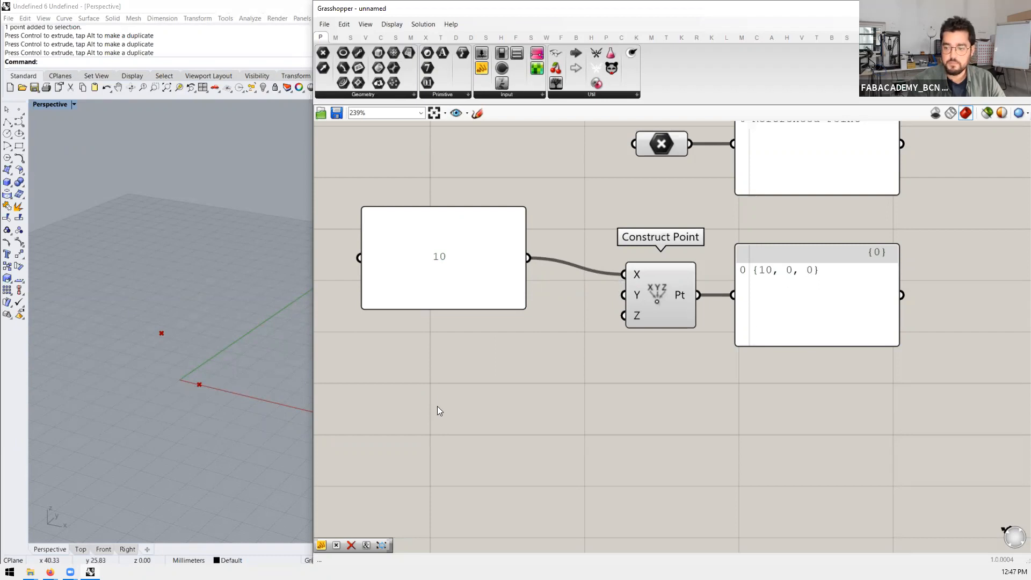
Step: Resize the panel containing 10 and reposition it to the left of Construct Point's X input
scroll(438, 406, down, 1)
drag(480, 347, 464, 316)
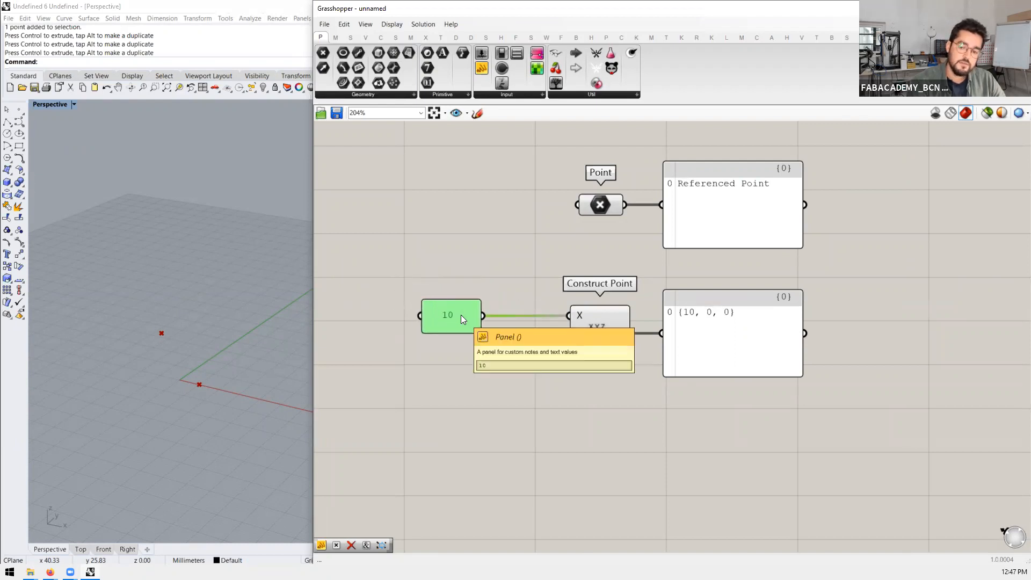
click(423, 331)
drag(421, 331, 357, 381)
drag(391, 338, 399, 306)
Step: Add an empty line after 10 in the X input panel's content
double_click(408, 291)
click(424, 274)
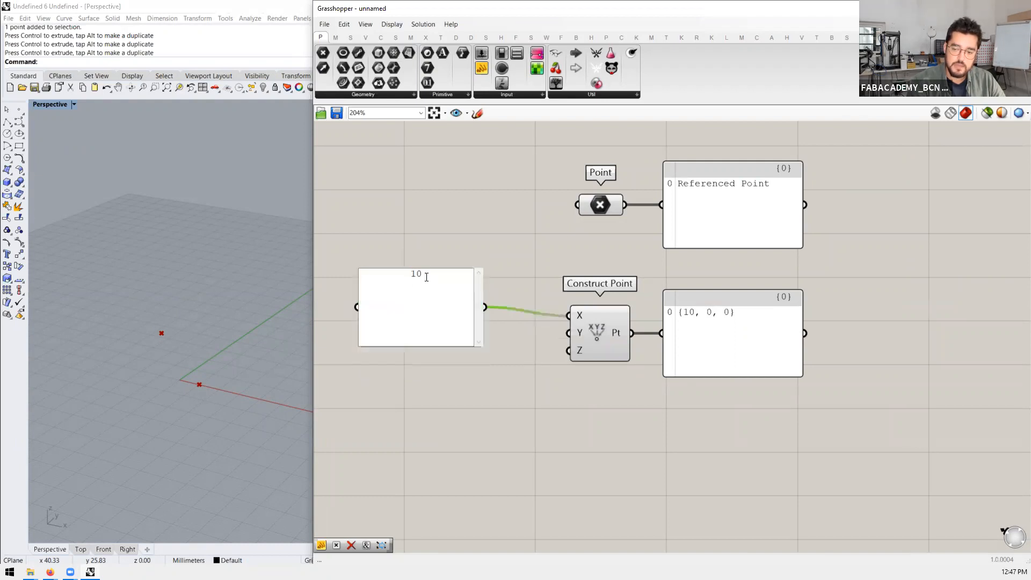
key(Return)
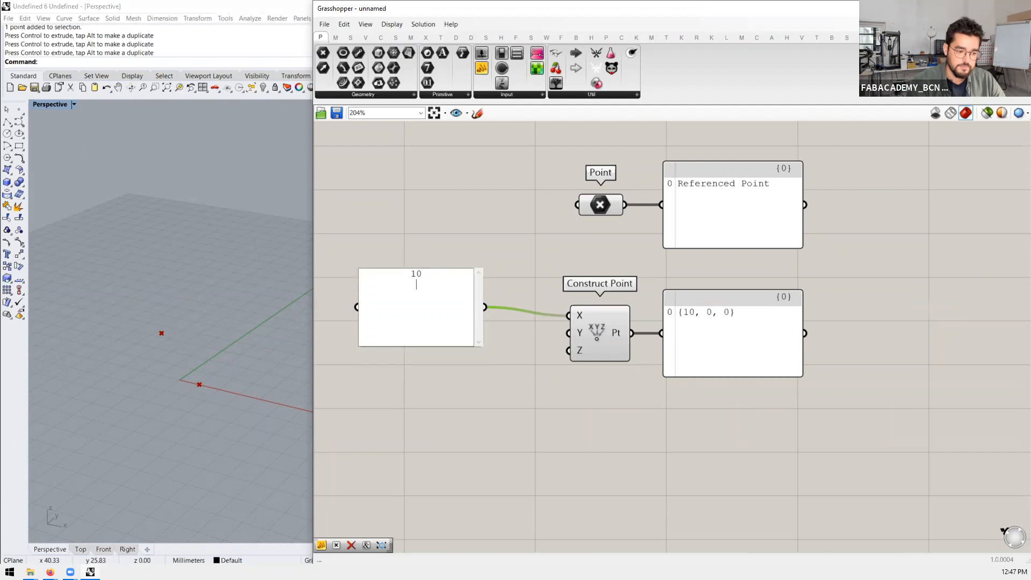
click(439, 258)
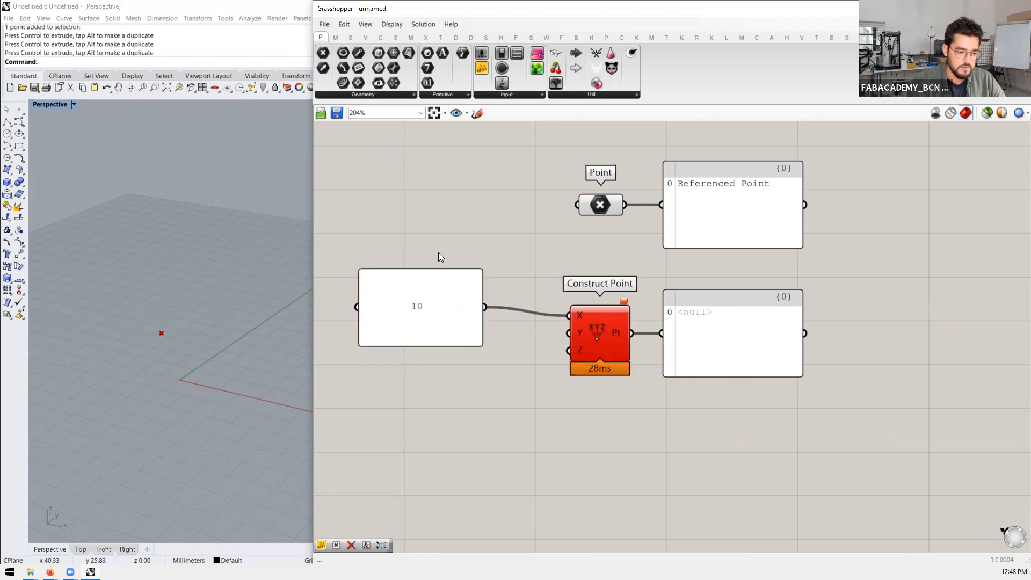
Step: Remove the empty line after 10 in the X input panel's content and add it back
drag(393, 311, 398, 319)
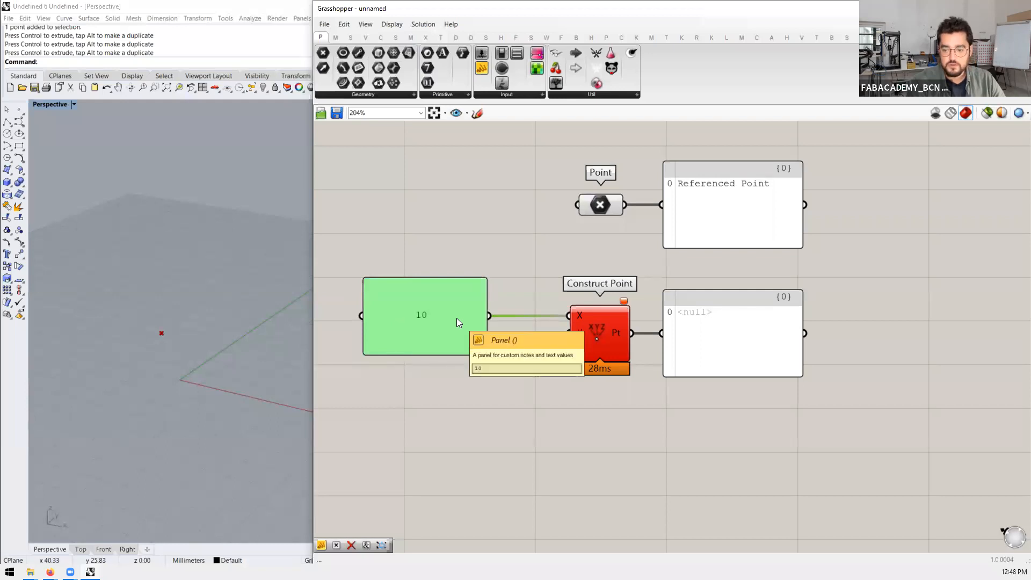
scroll(425, 317, up, 2)
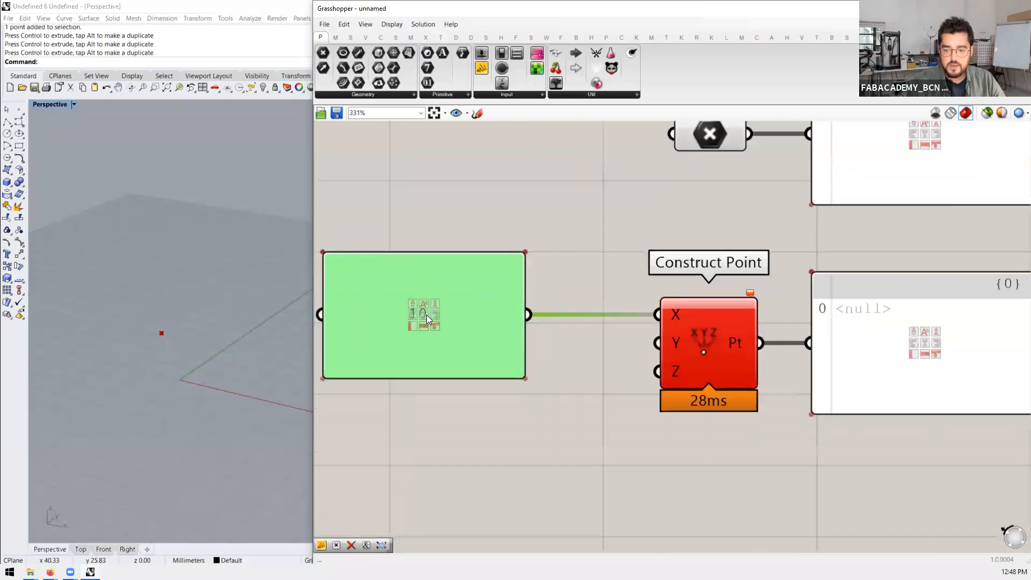
double_click(471, 297)
text(10)
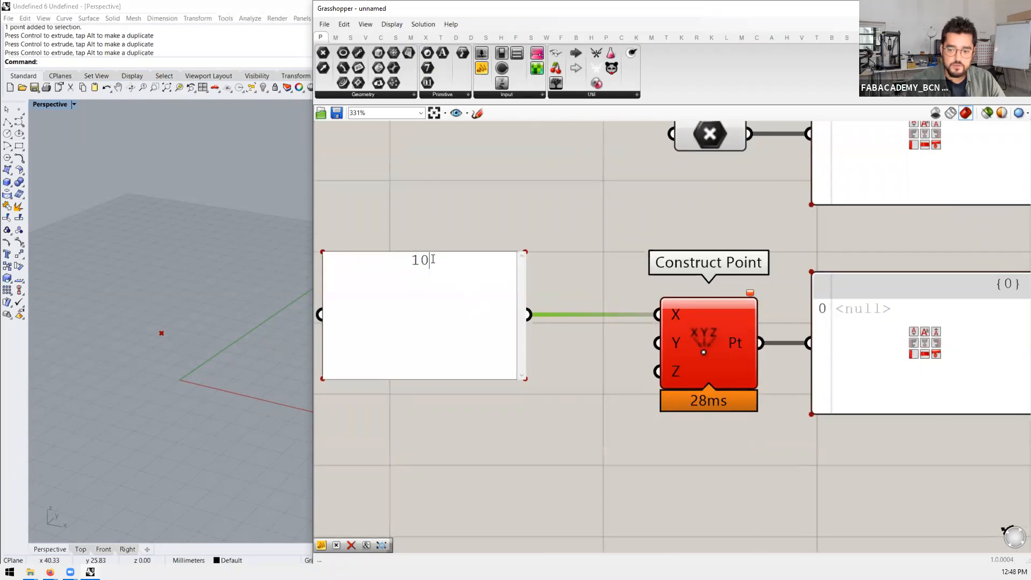
double_click(415, 258)
click(419, 277)
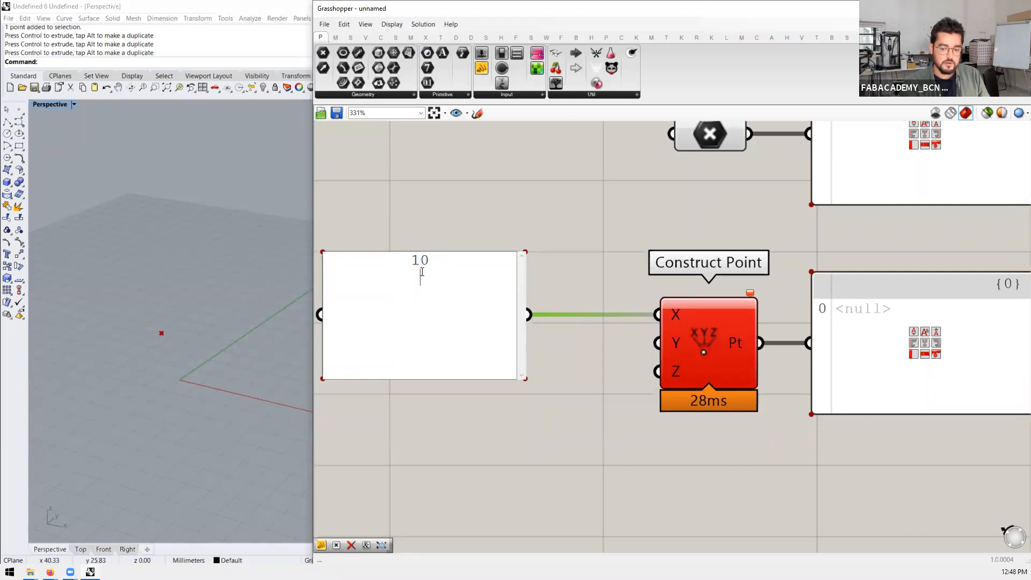
key(BackSpace)
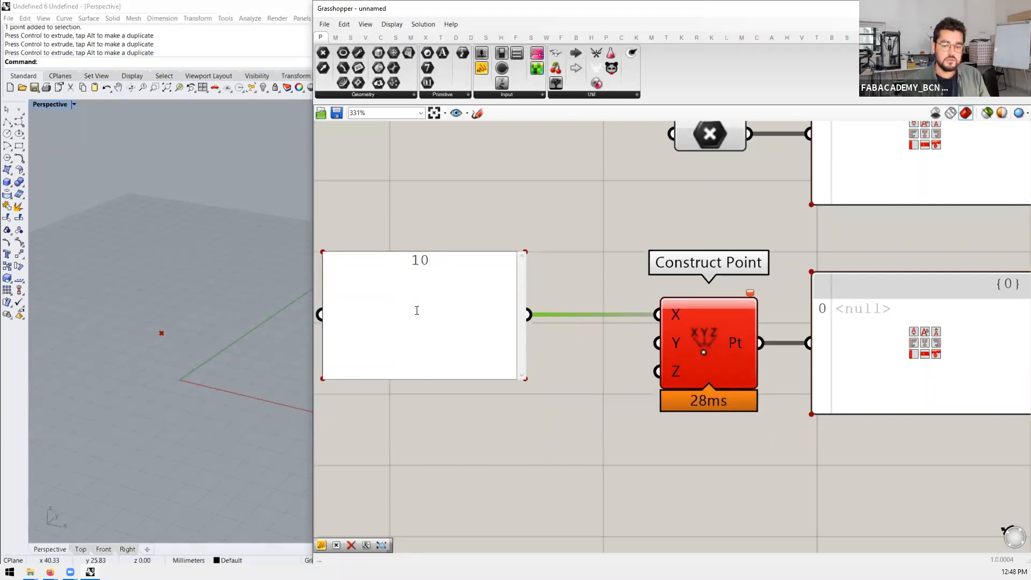
key(Return)
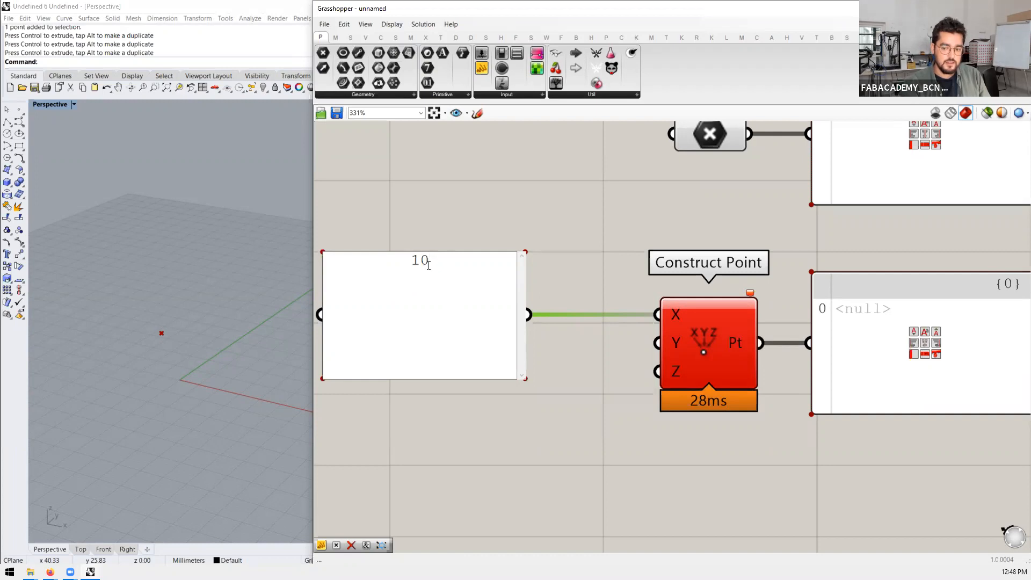
click(459, 234)
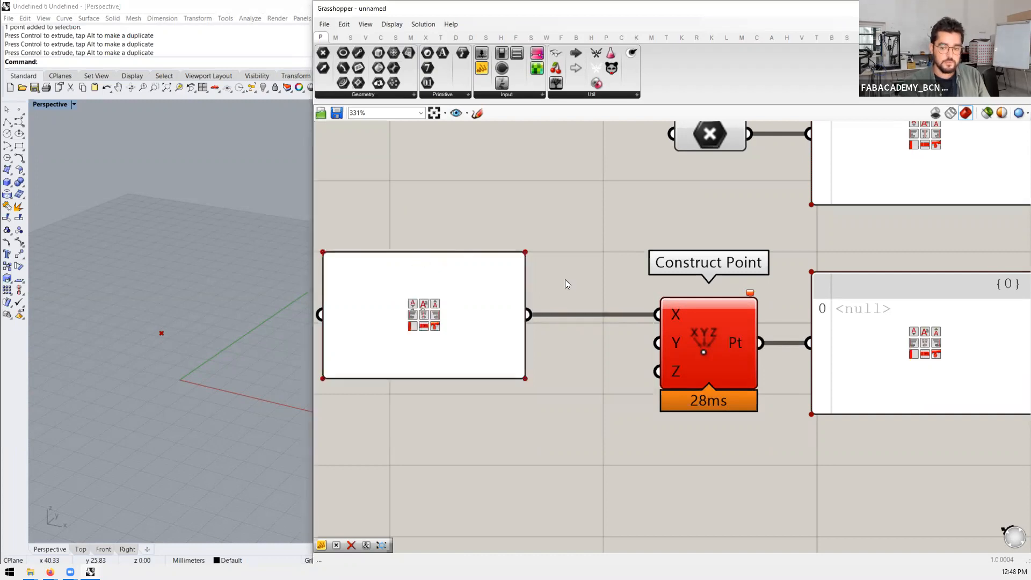
scroll(565, 279, down, 2)
scroll(484, 397, down, 2)
scroll(537, 343, up, 1)
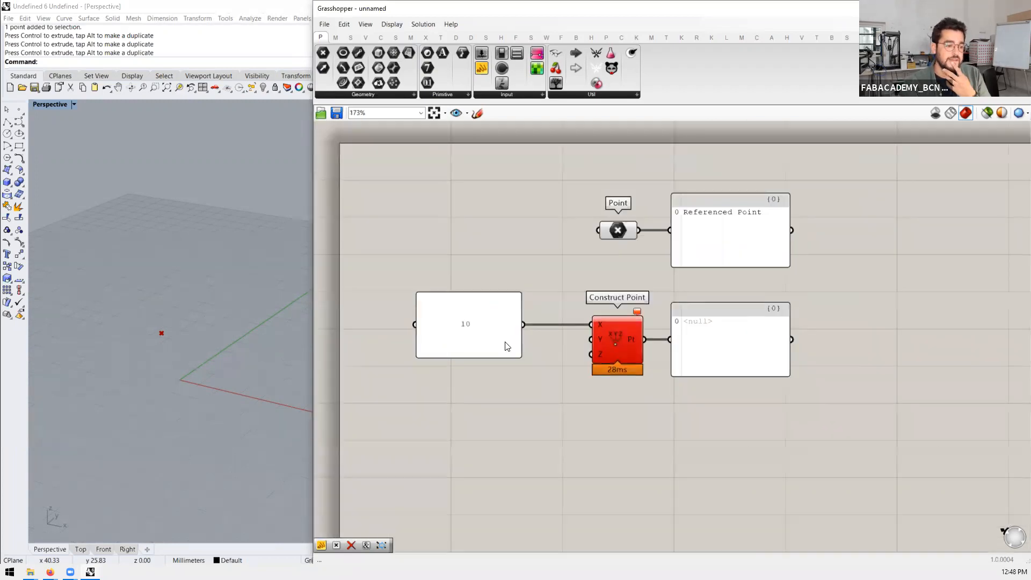
scroll(506, 342, up, 1)
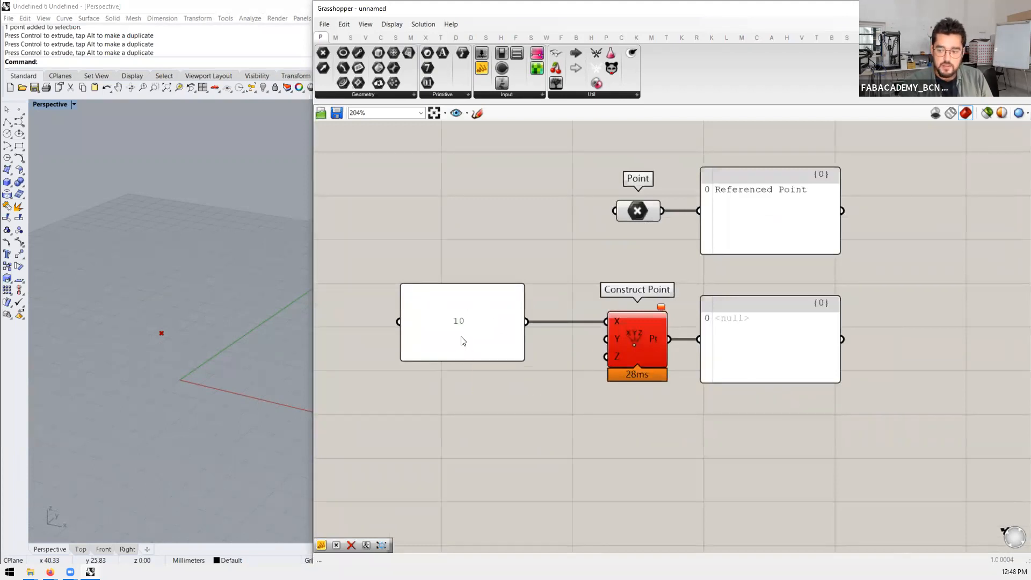
Step: Move the X input panel away from Construct Point and turn off its Multiline Data option
drag(454, 338, 426, 299)
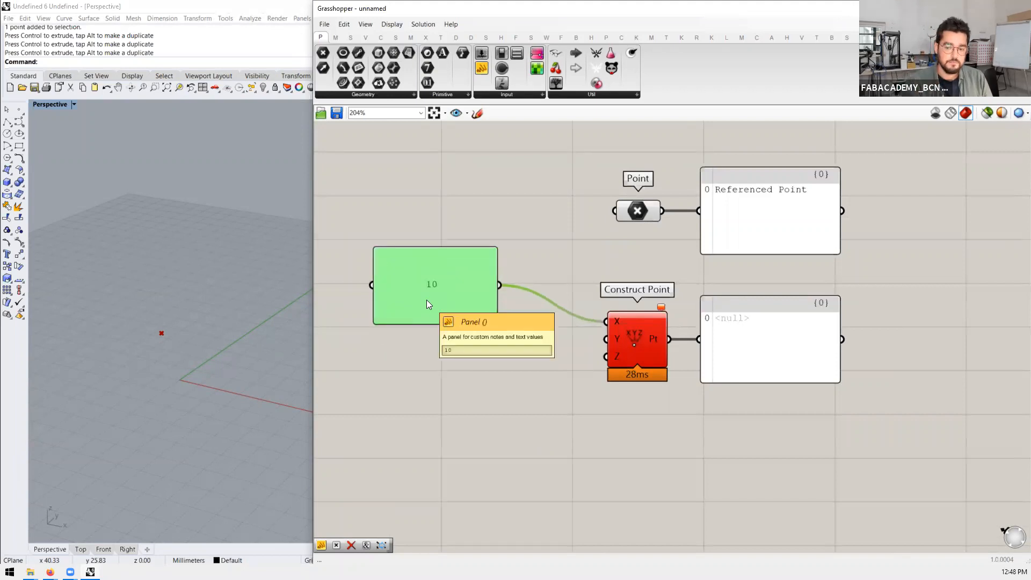
click(470, 343)
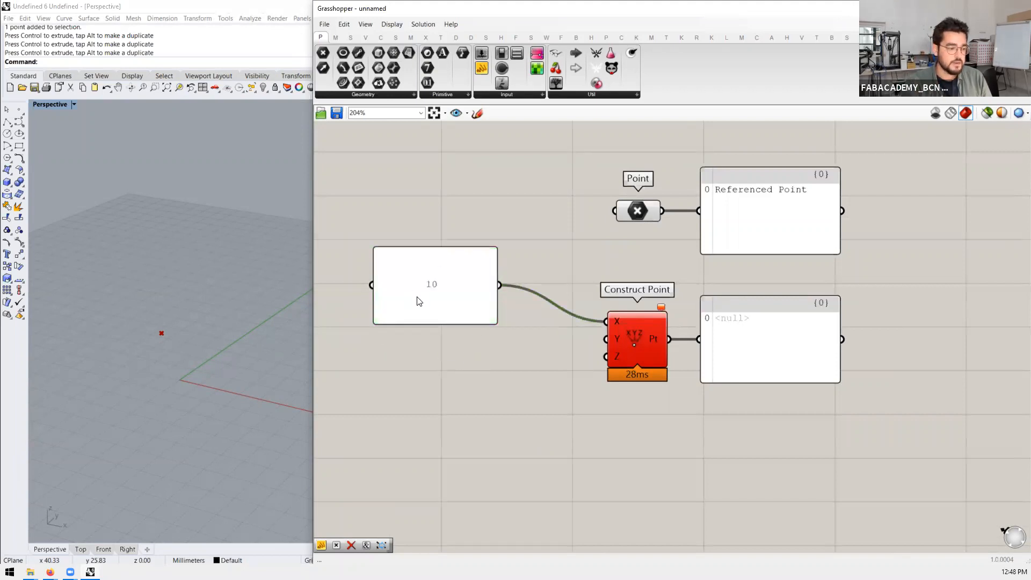
click(434, 270)
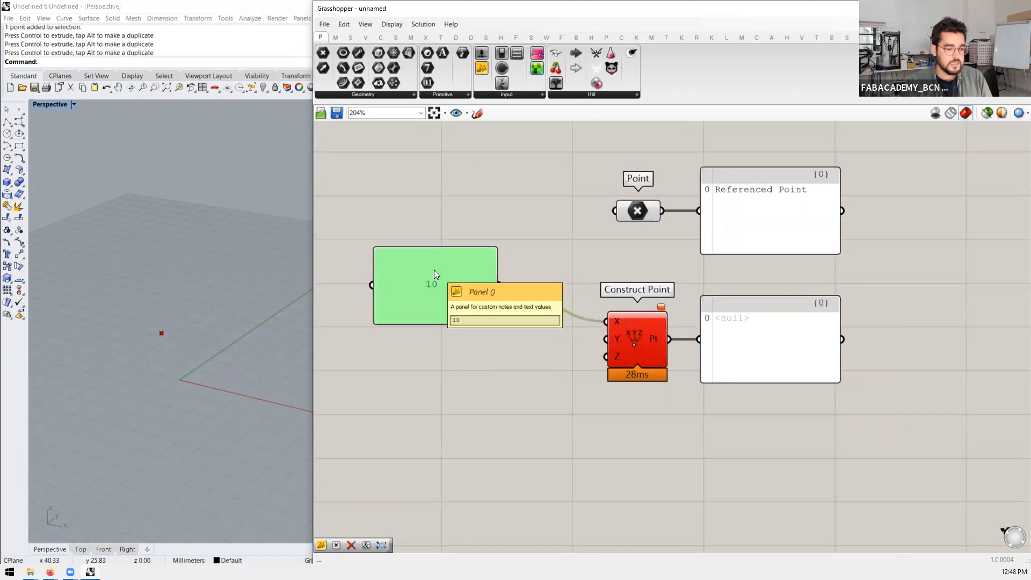
right_click(434, 270)
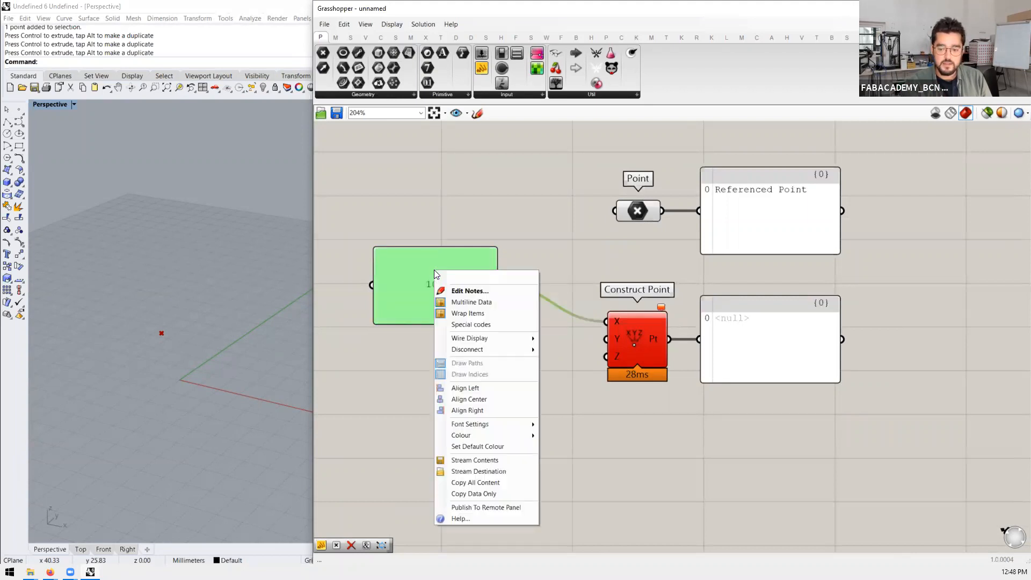
click(471, 302)
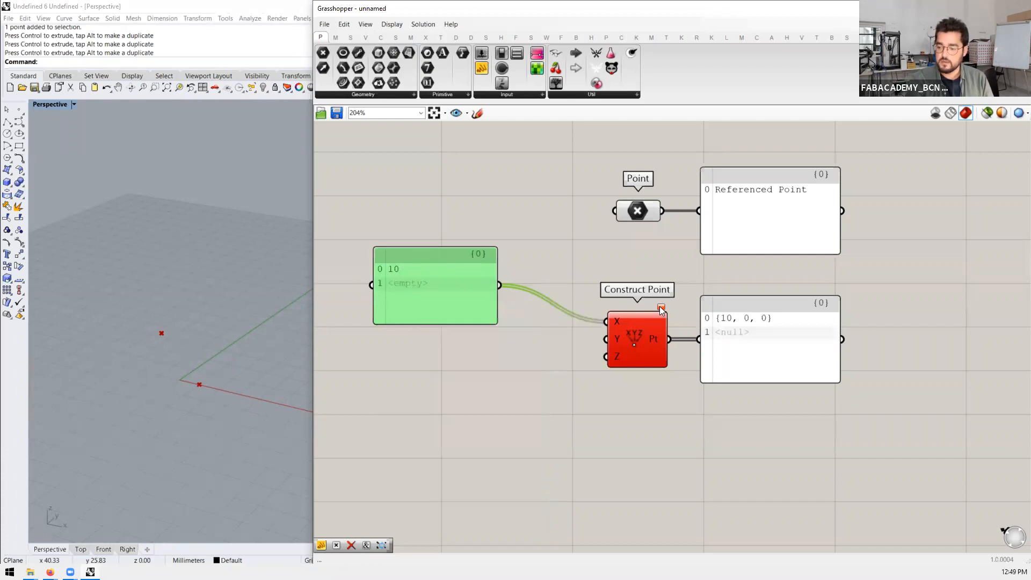
Step: Align the panel with Construct Point's X input and delete the empty line after 10 from its content
mouse_move(659, 306)
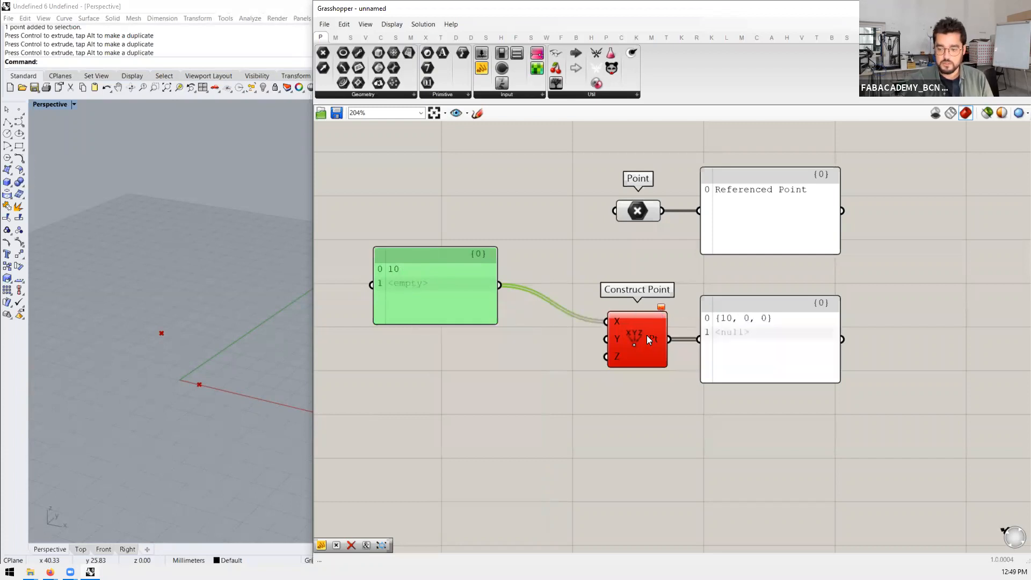
drag(453, 301, 458, 327)
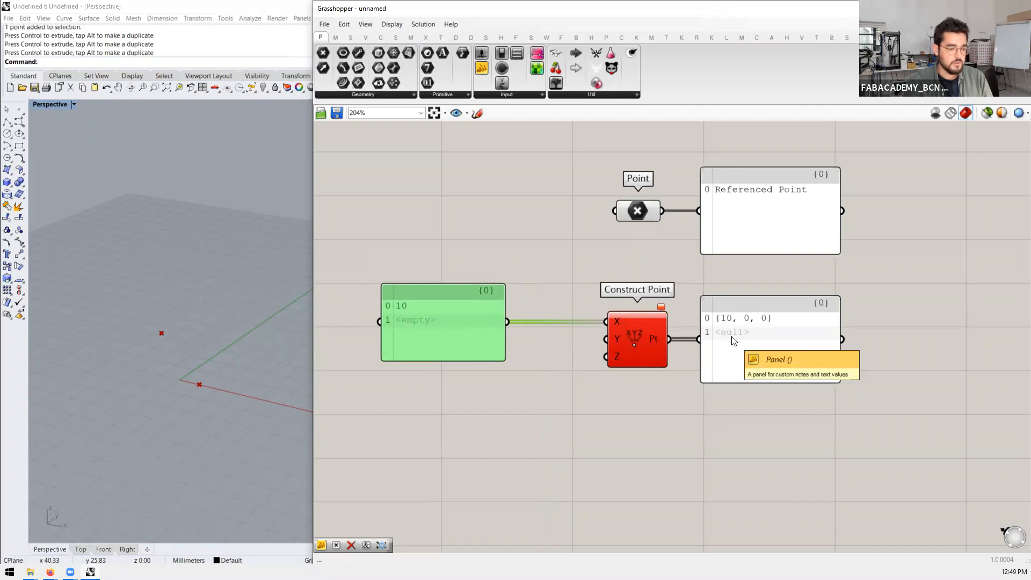
double_click(420, 326)
click(444, 304)
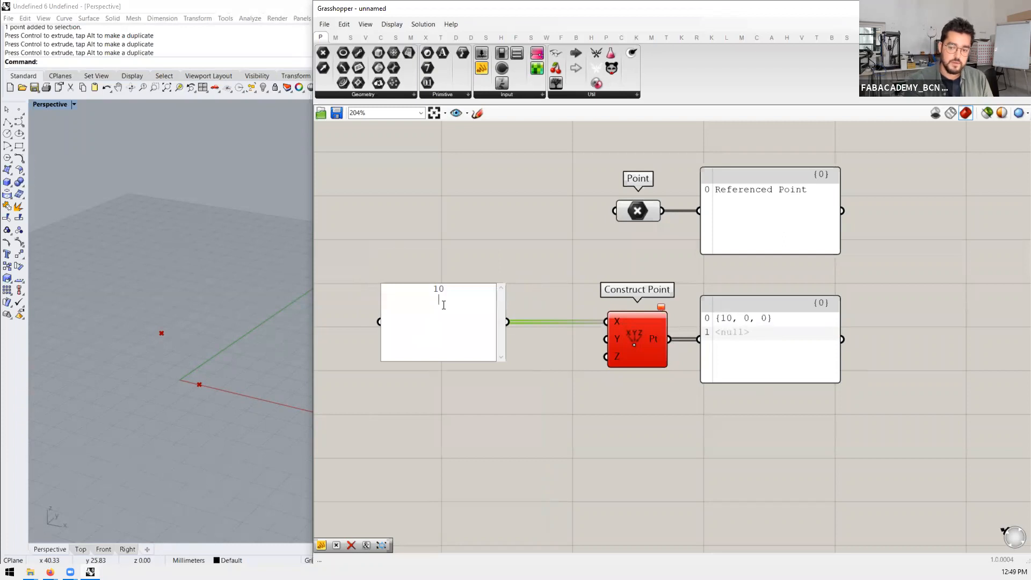
click(449, 245)
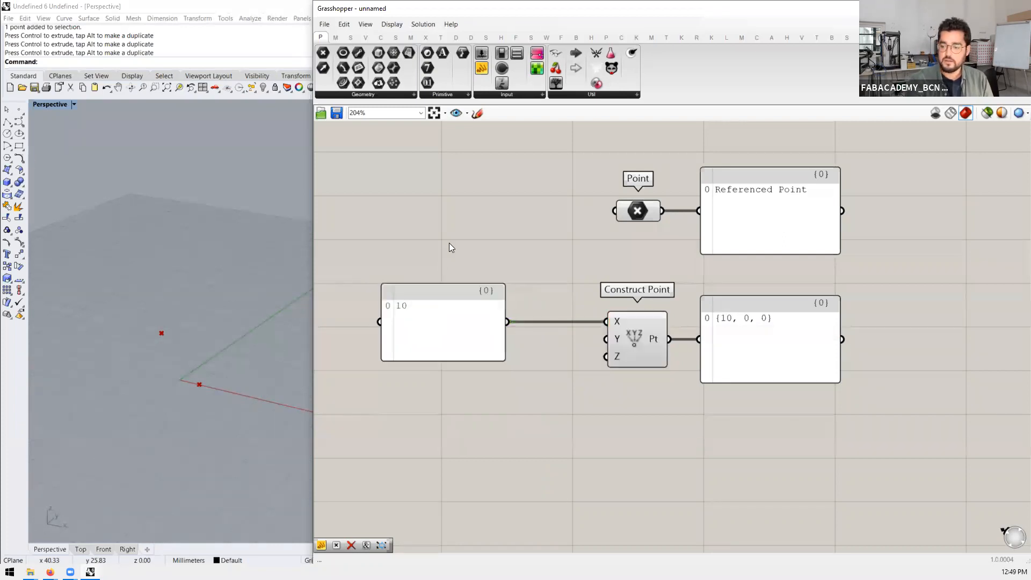
Step: Move the panel containing 10 further up and place a Number Slider on the canvas just beneath it
drag(456, 347, 468, 282)
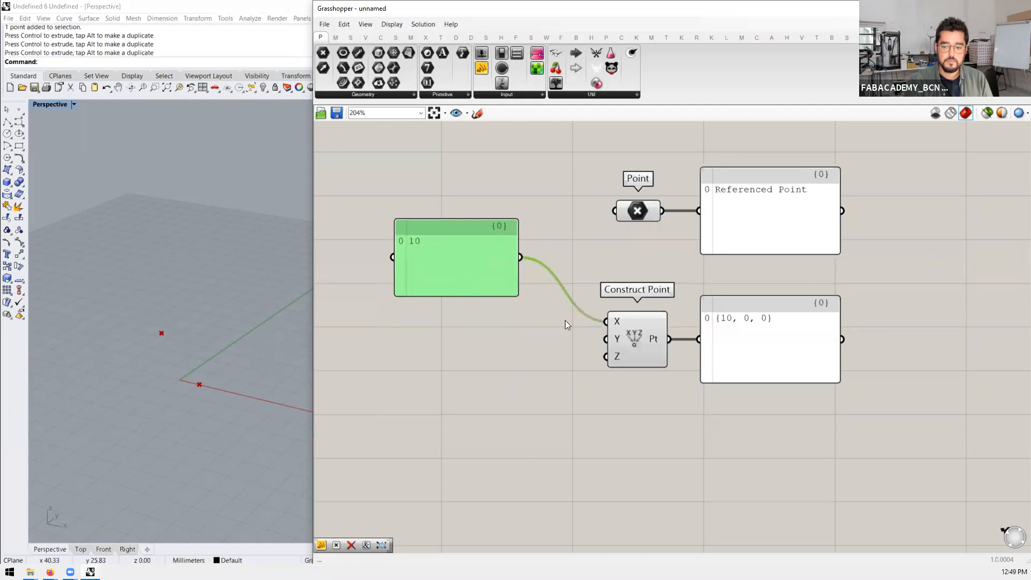
scroll(465, 348, down, 2)
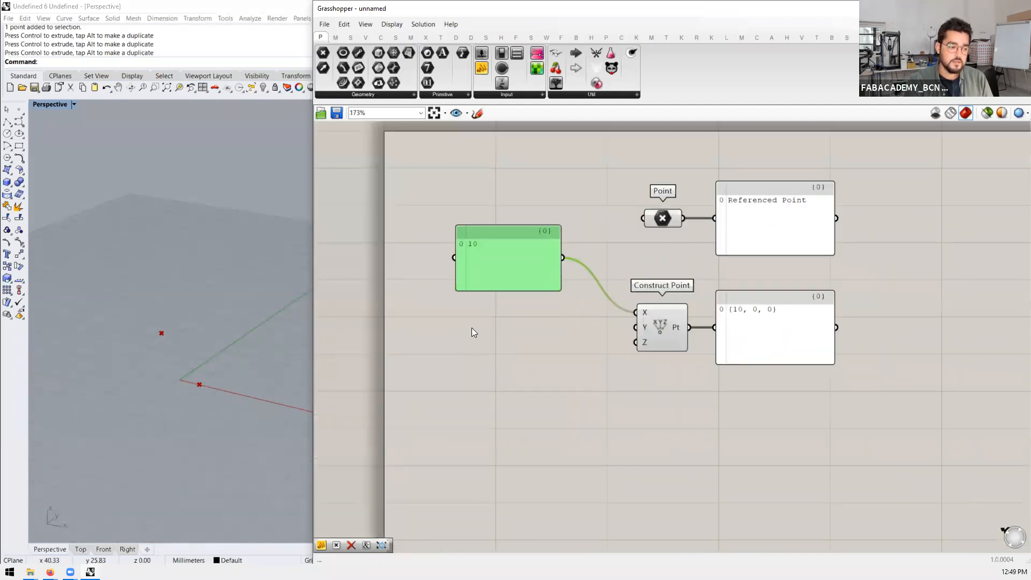
double_click(472, 328)
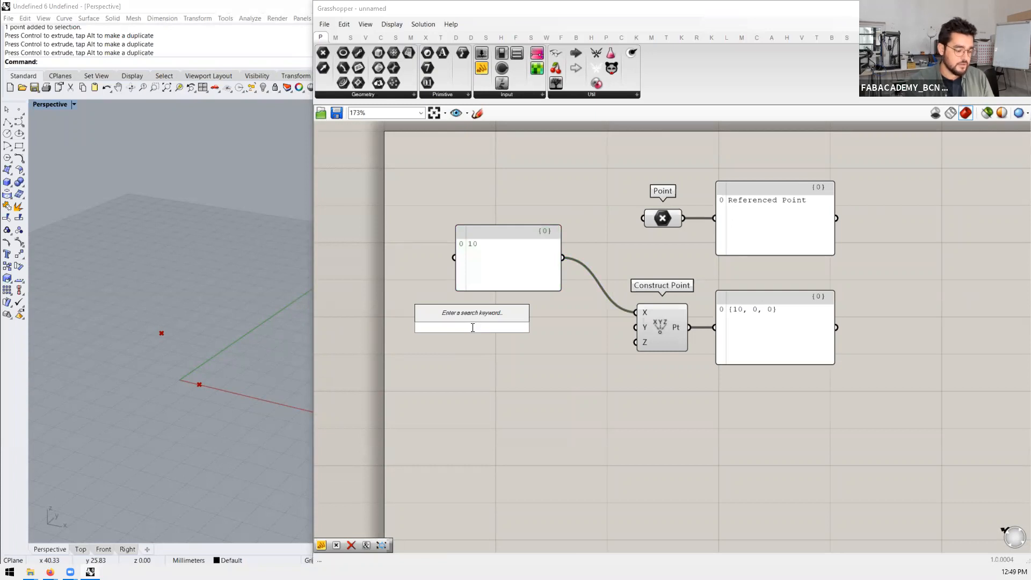
text(slider)
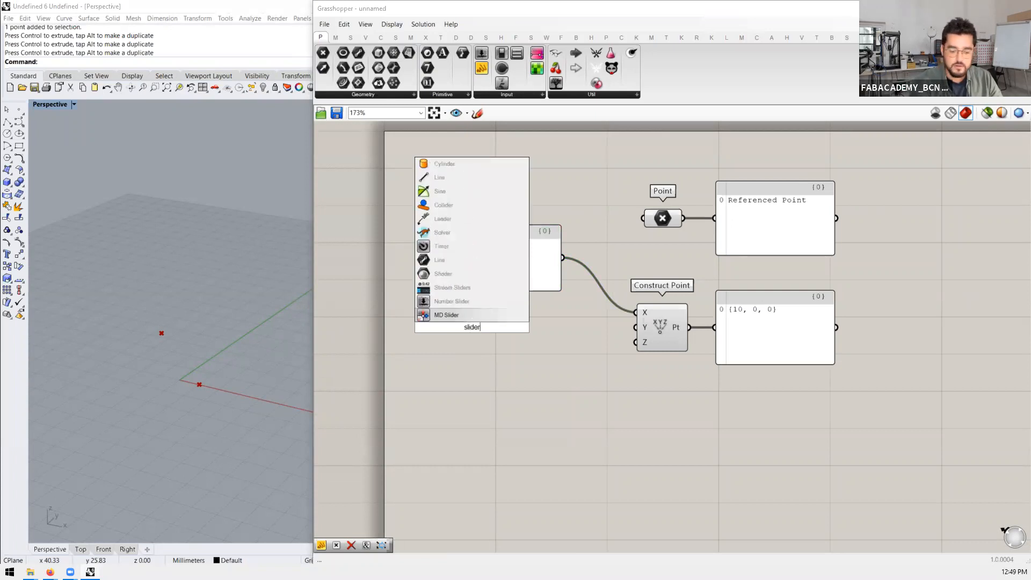
key(Up)
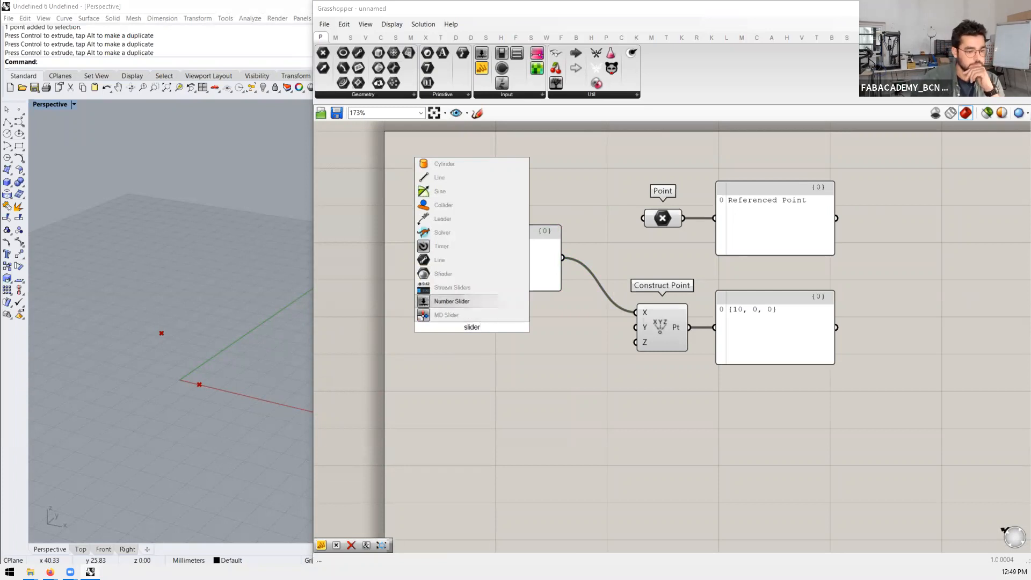
key(Return)
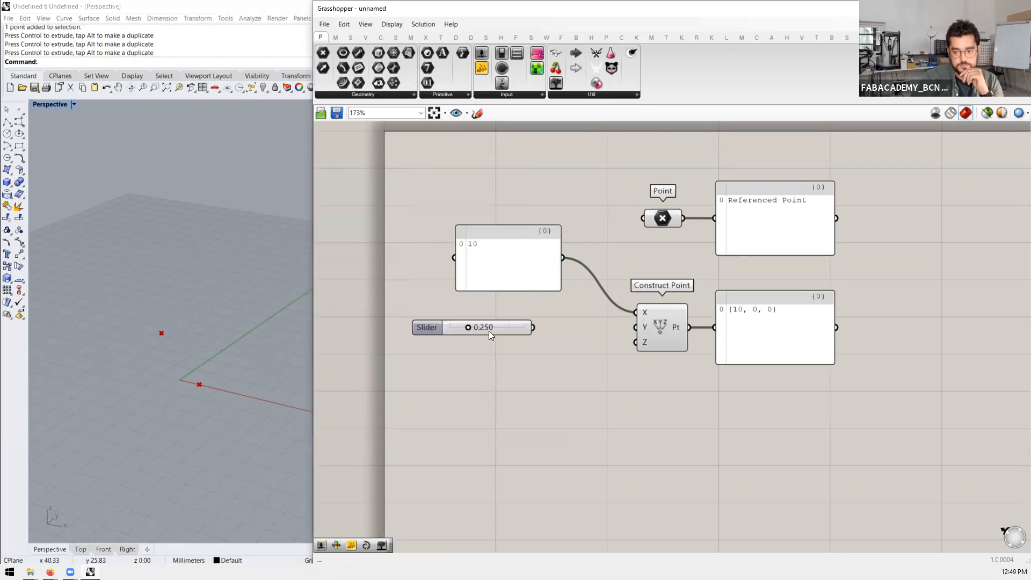
drag(510, 328, 515, 323)
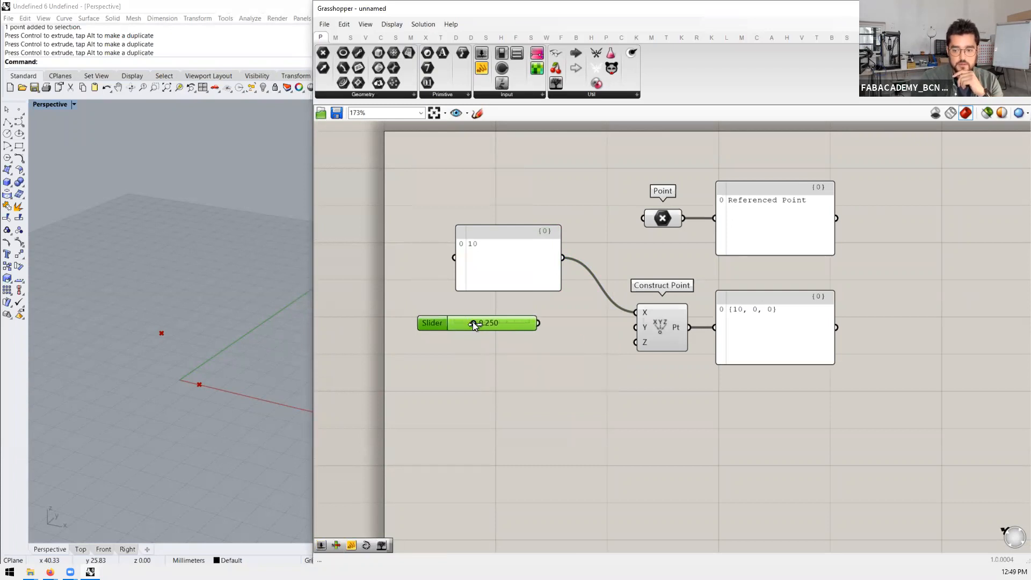
Step: Try several values along the Number Slider's range and leave it at its maximum of 1.000
drag(474, 323, 574, 321)
drag(469, 324, 500, 327)
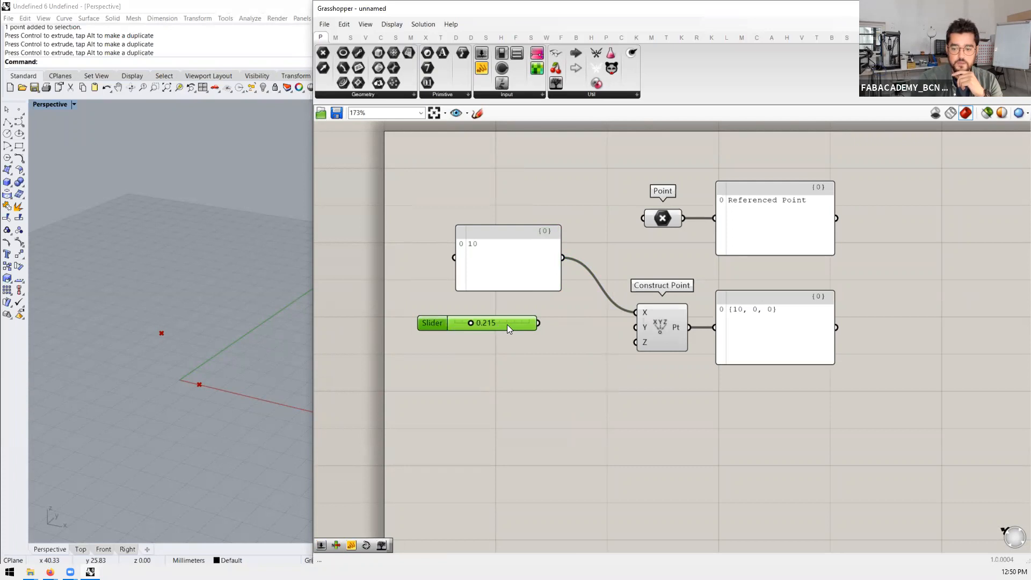
scroll(504, 325, up, 1)
scroll(505, 326, up, 2)
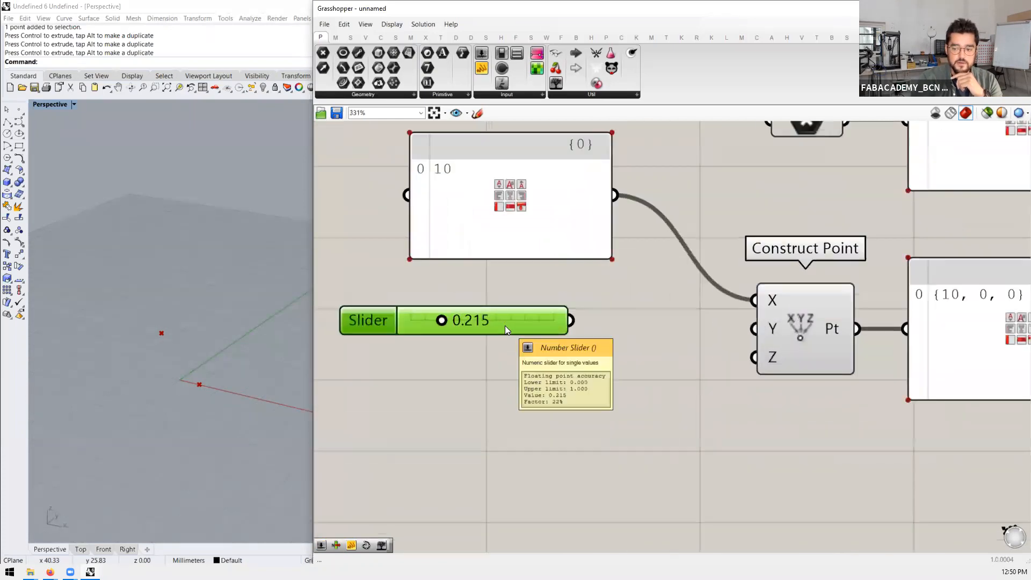
scroll(504, 325, down, 1)
drag(454, 321, 549, 322)
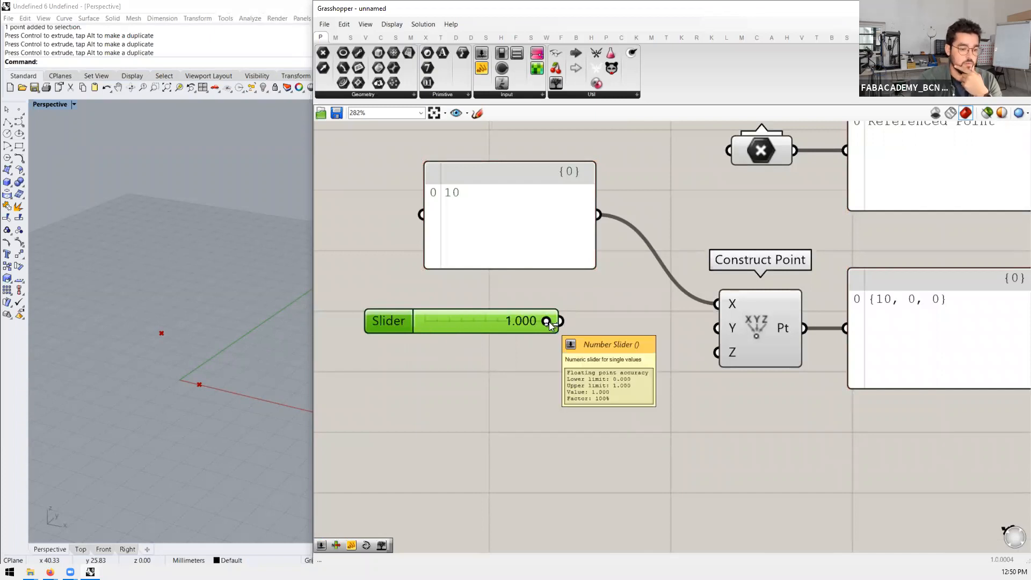
scroll(426, 334, down, 2)
scroll(472, 325, up, 2)
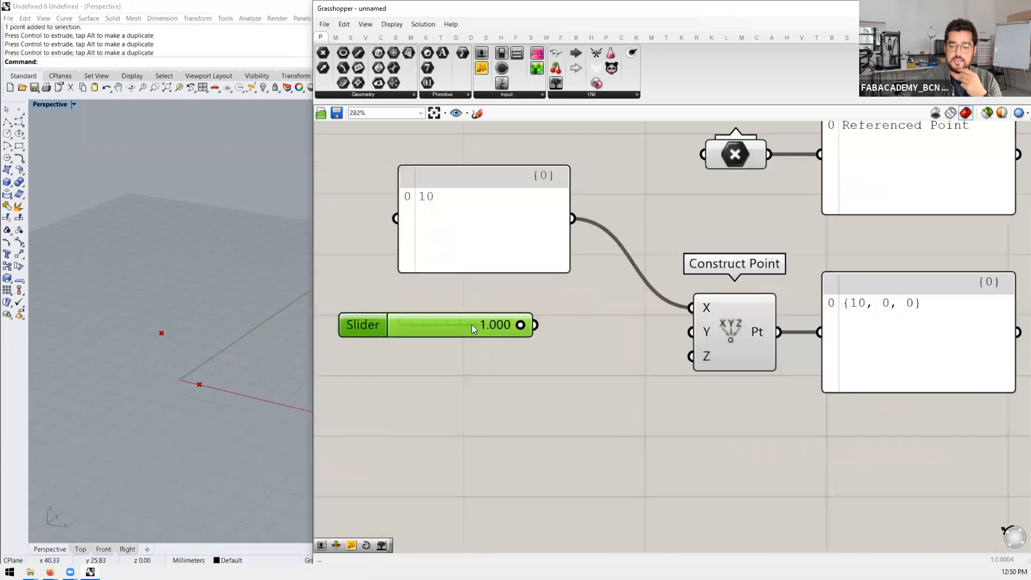
scroll(431, 331, down, 1)
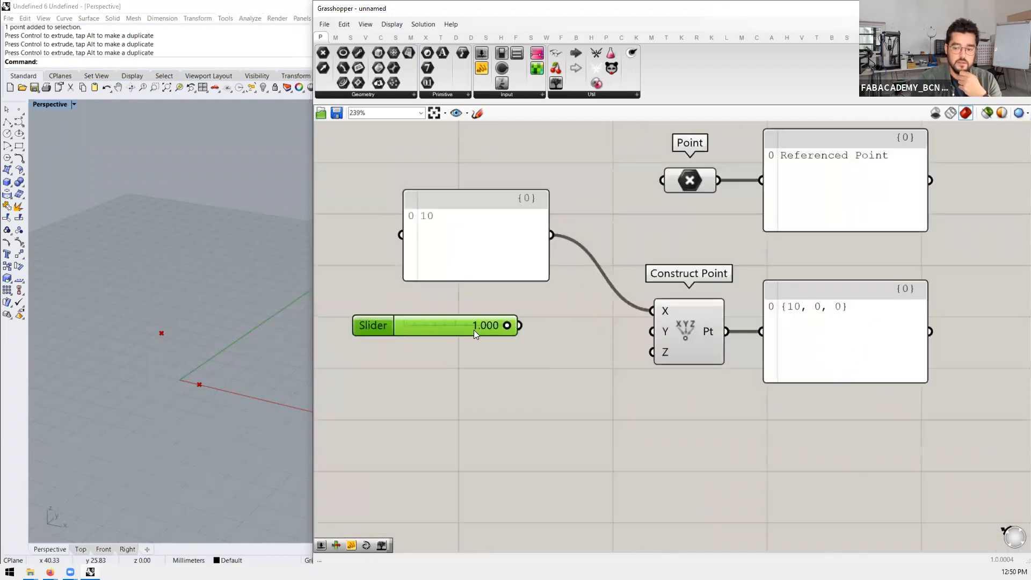
Step: Open the Number Slider's settings dialog and move it just beneath the panel containing 10
right_click(444, 323)
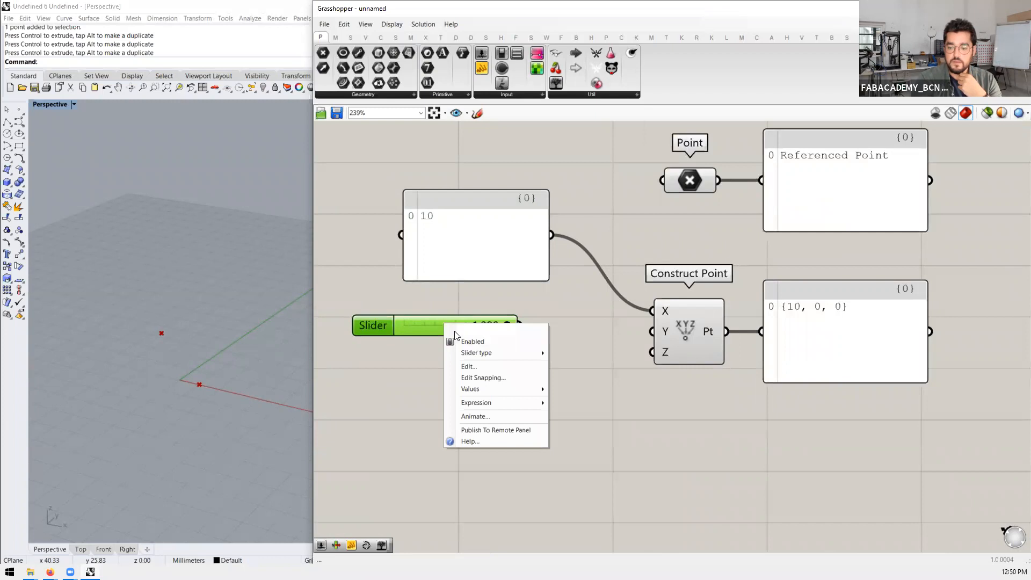
click(482, 366)
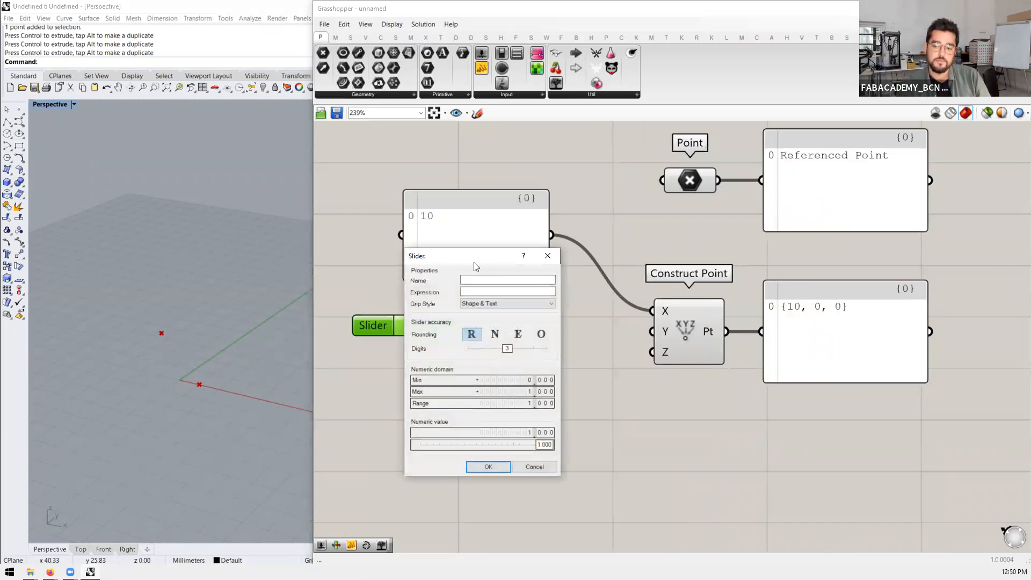
drag(475, 267, 464, 300)
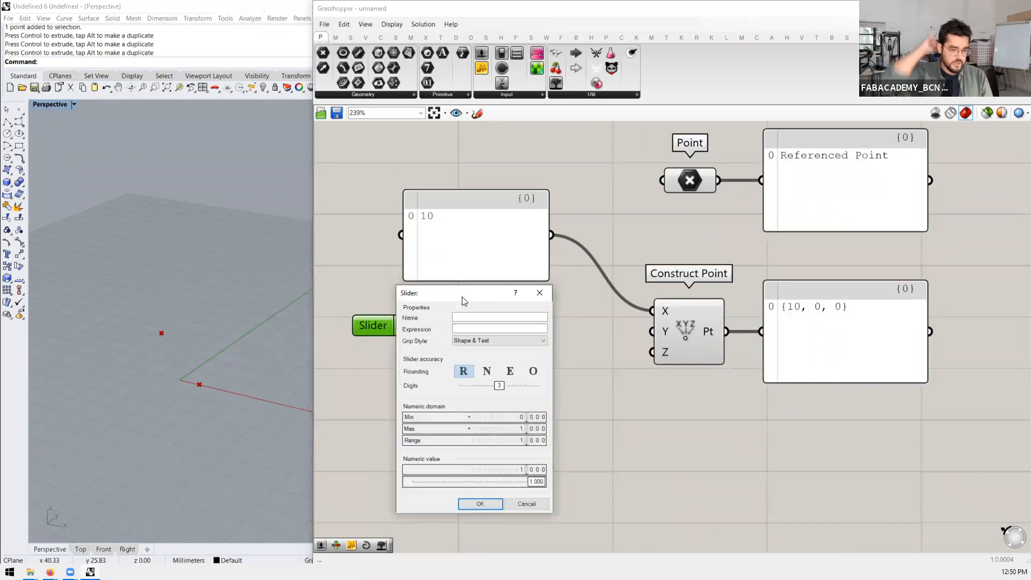
Step: Try the integer, even and odd rounding modes for the slider and return it to floating point numbers
click(486, 373)
click(463, 371)
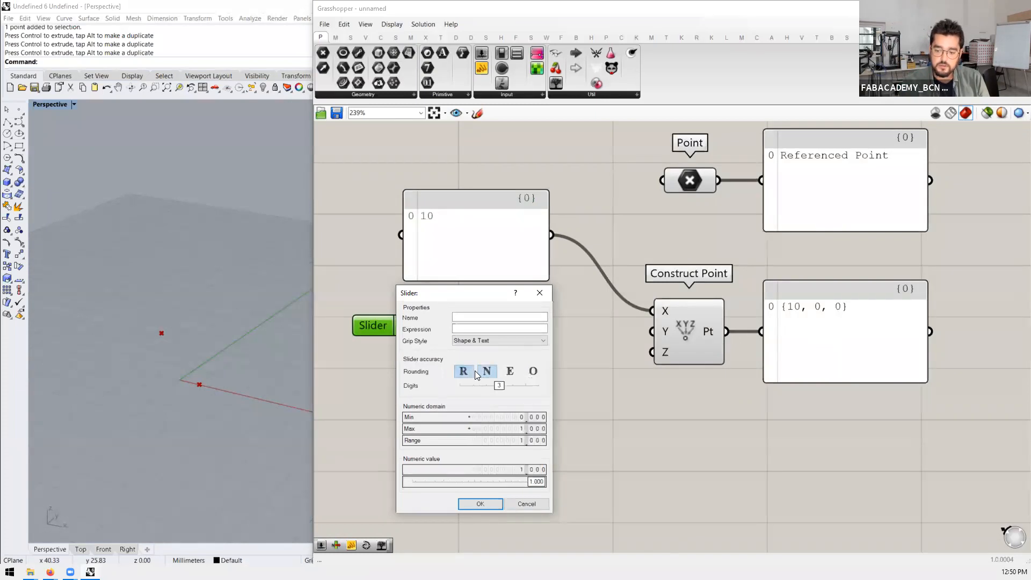
click(490, 374)
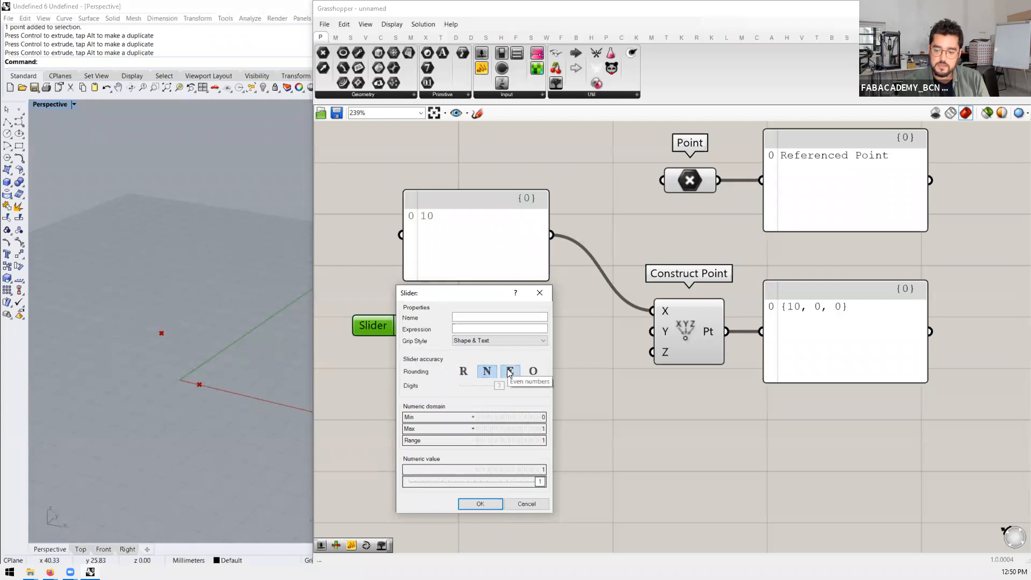
click(532, 371)
click(509, 371)
click(487, 374)
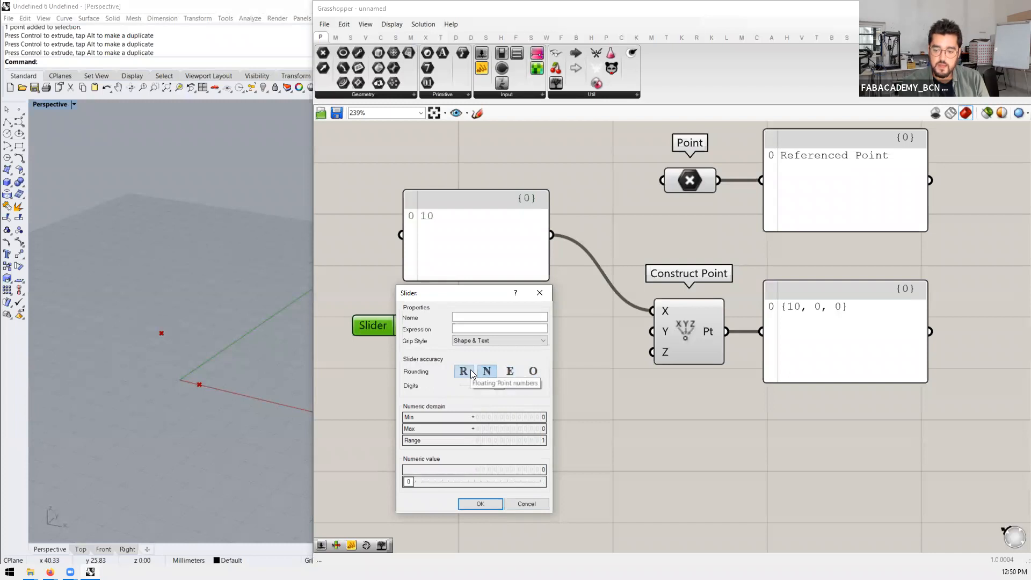
click(472, 372)
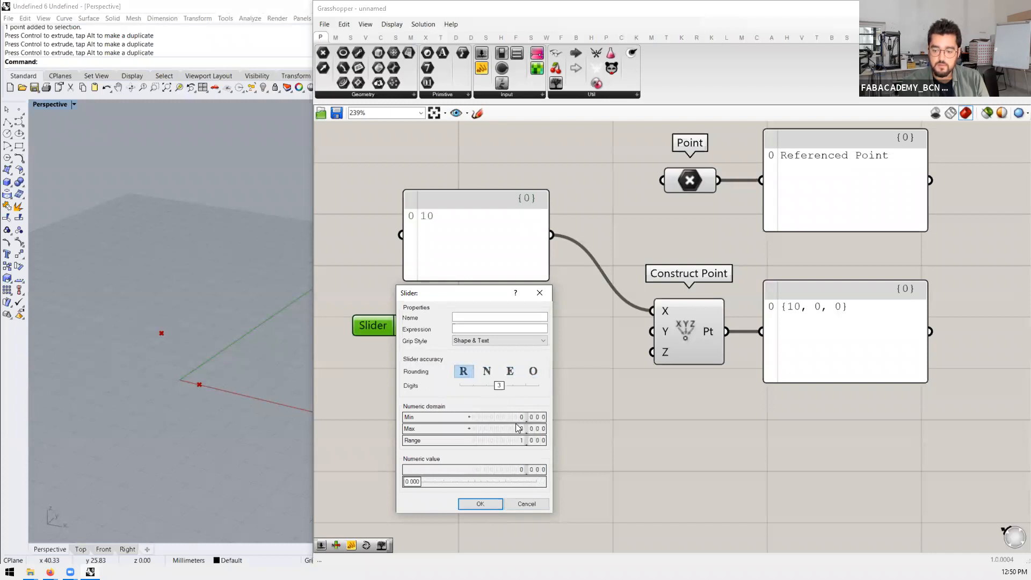
Step: Set the slider's accuracy to 1 digit and its maximum to 50, and apply the settings
drag(498, 386, 477, 388)
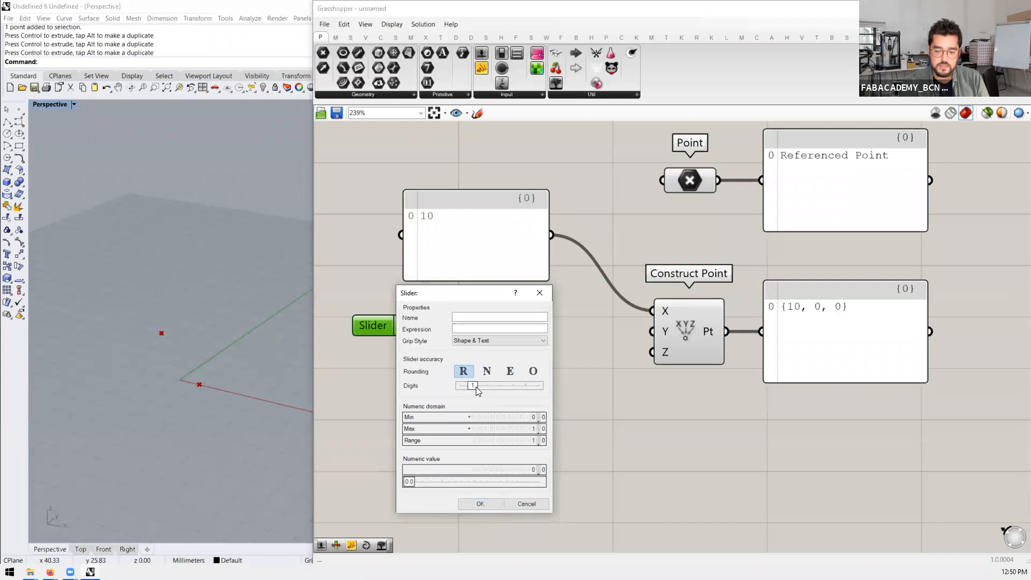
double_click(529, 429)
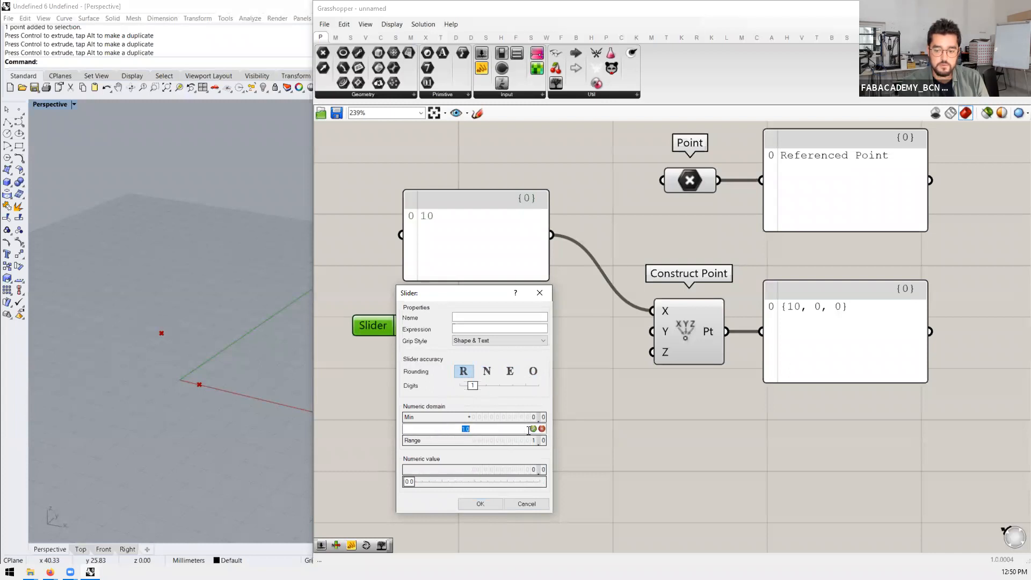
text(50)
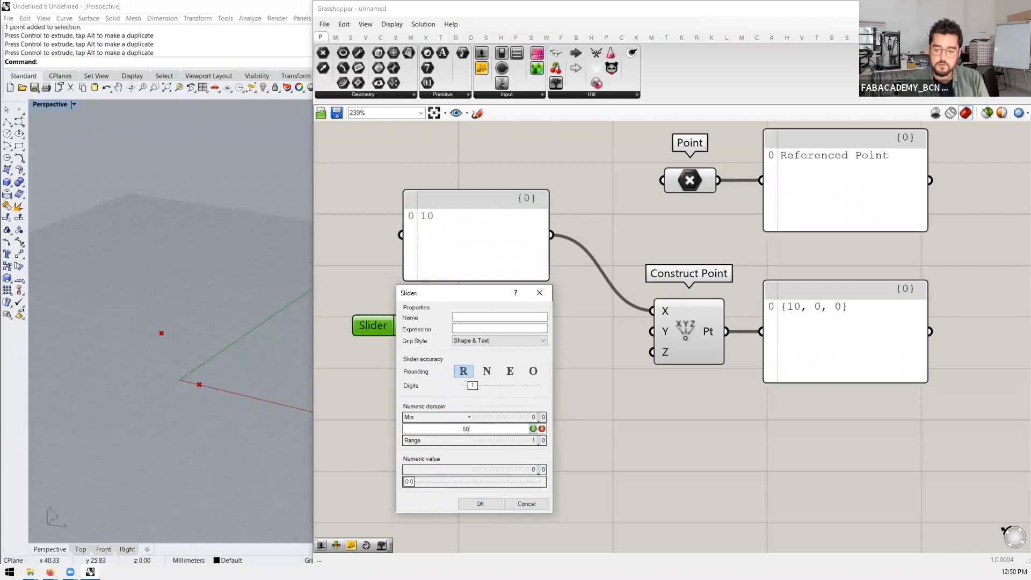
click(534, 429)
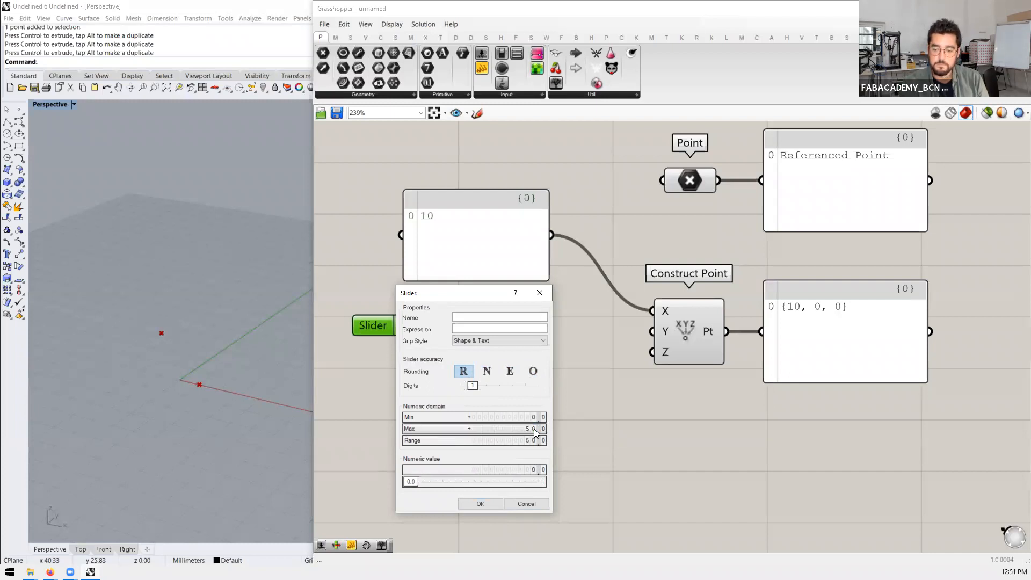
click(497, 505)
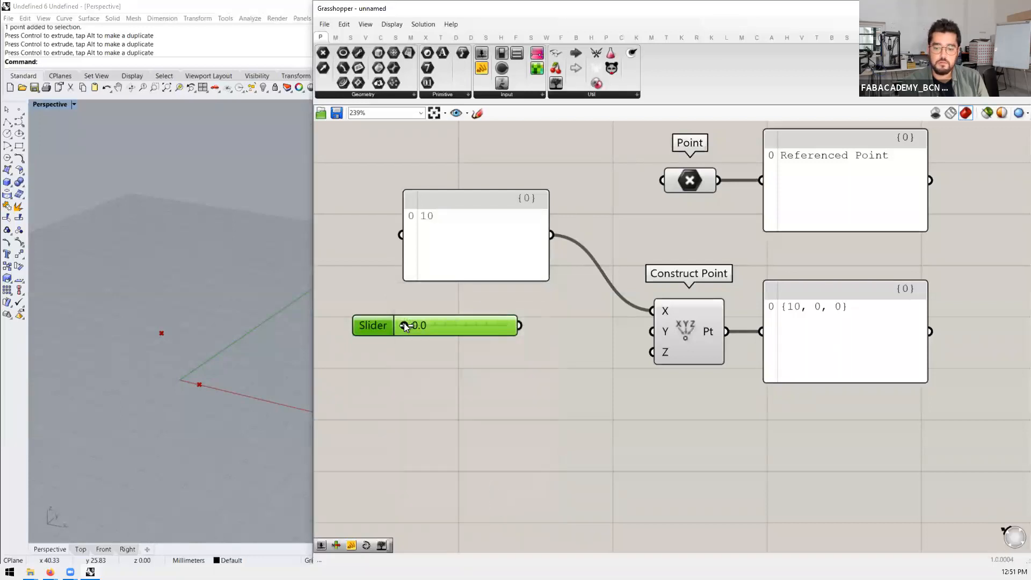
Step: Run the slider up to its maximum of 50.0 and back down to 8.2
drag(440, 328, 500, 328)
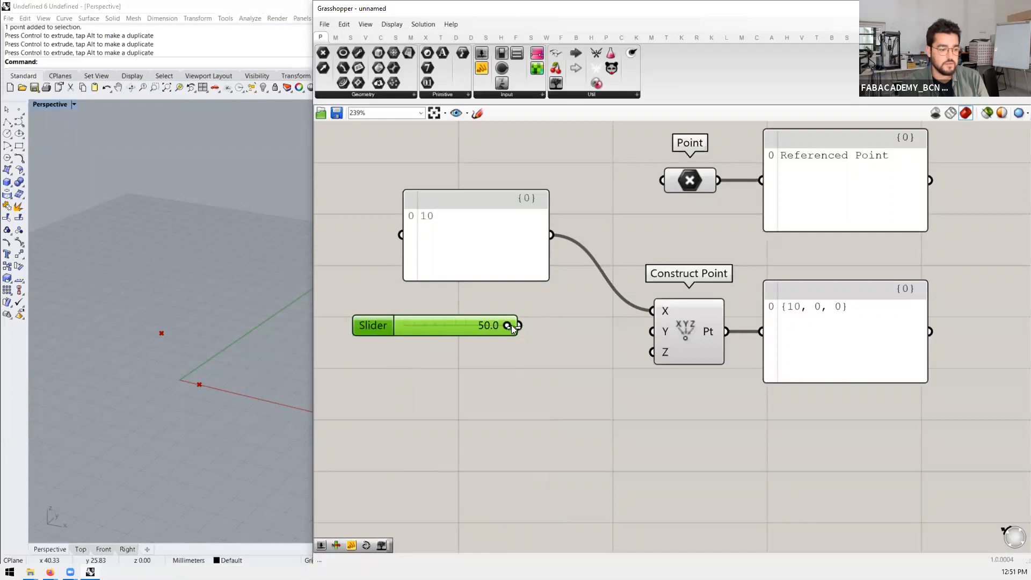
drag(459, 331, 422, 328)
click(442, 429)
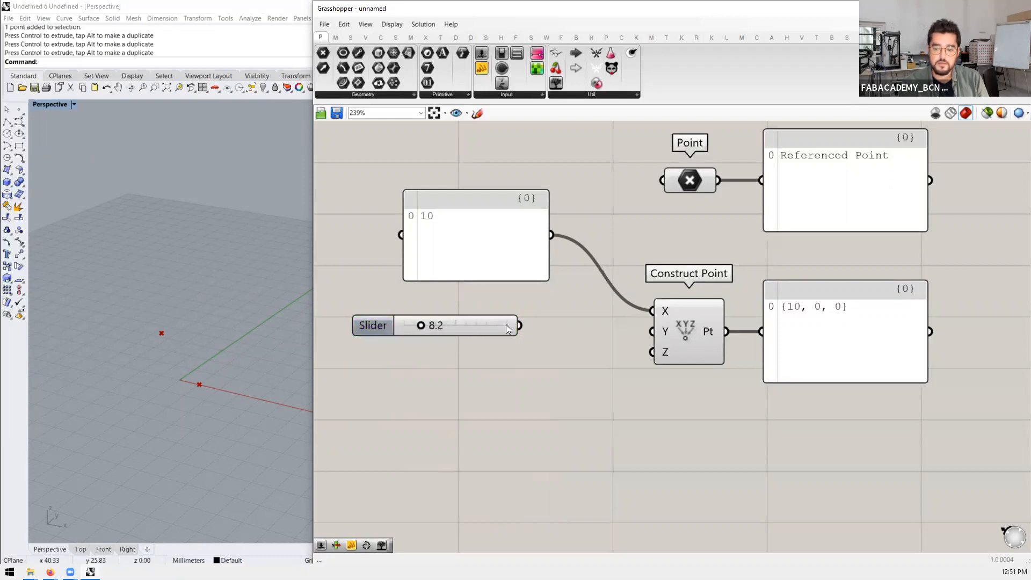
Step: Connect the Number Slider's output to the Y input of Construct Point
scroll(412, 361, down, 1)
right_drag(538, 333, 495, 343)
scroll(502, 344, down, 1)
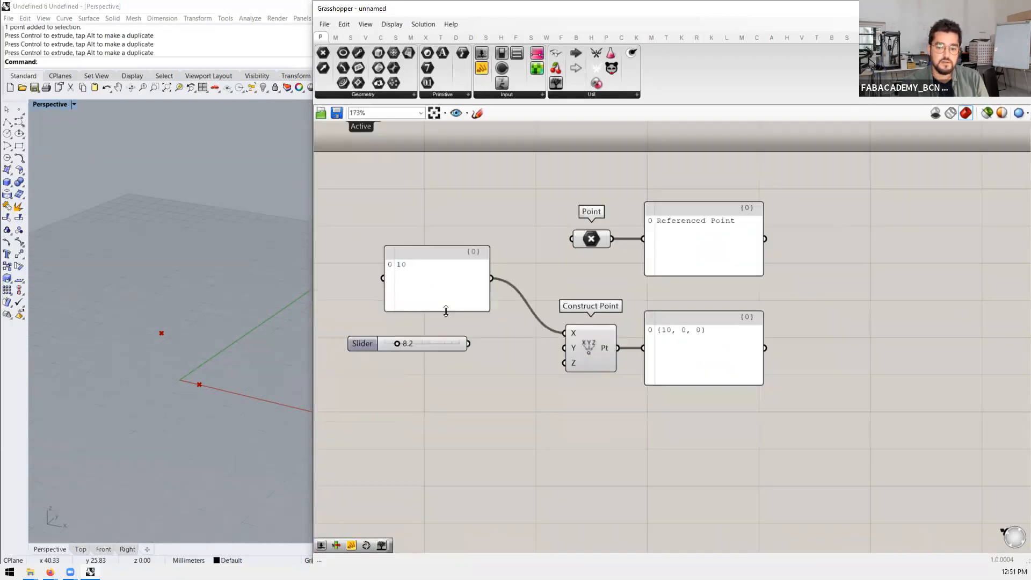
scroll(446, 310, up, 2)
drag(476, 356, 607, 360)
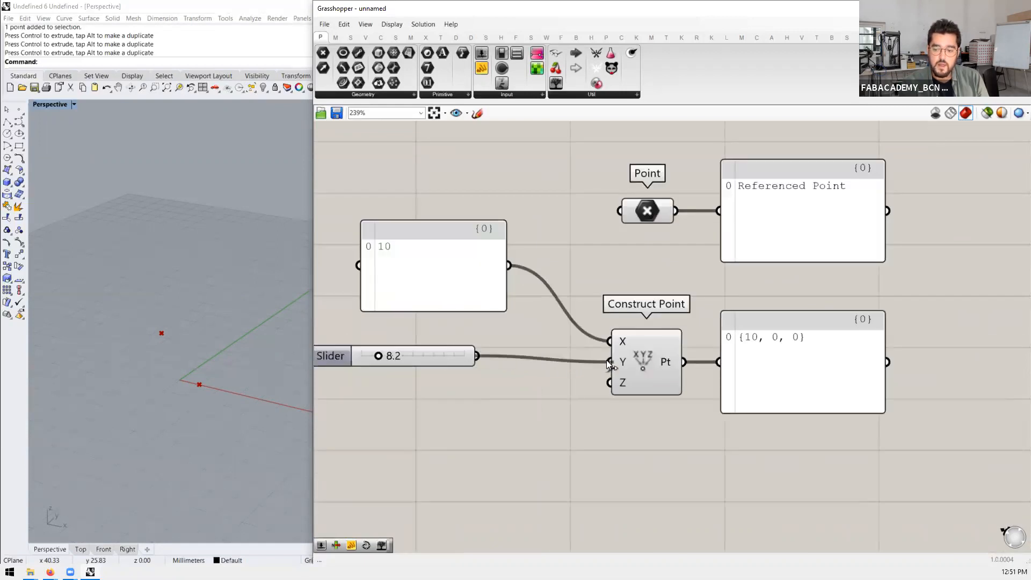
Step: Set the Y coordinate slider to 3.2 and fit the shortened panel containing 10 directly above it beside Construct Point
drag(468, 352, 408, 361)
scroll(465, 367, down, 1)
click(461, 373)
mouse_move(474, 302)
mouse_down()
mouse_move(477, 265)
mouse_move(483, 317)
mouse_up()
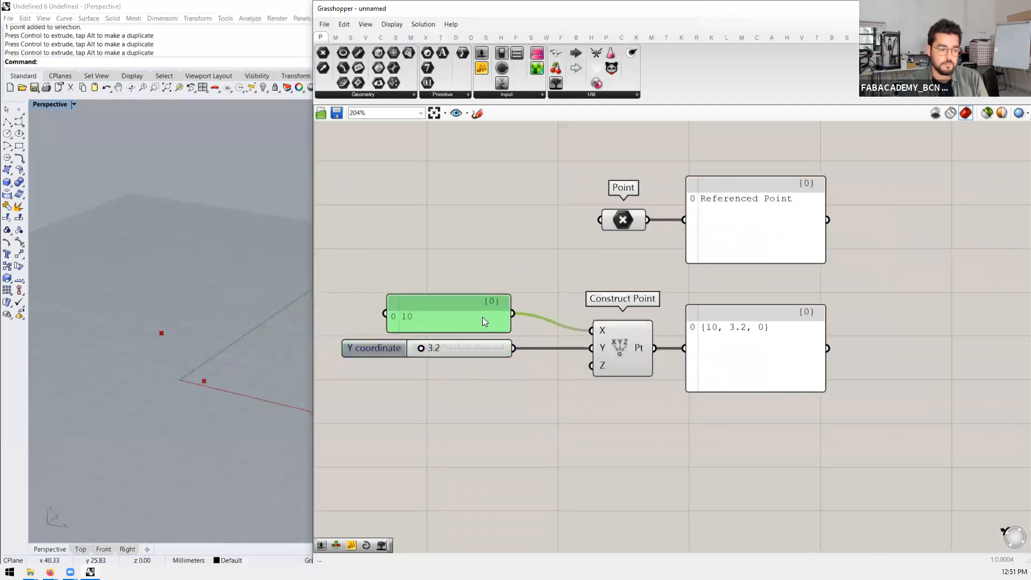
right_drag(593, 382, 595, 374)
click(507, 378)
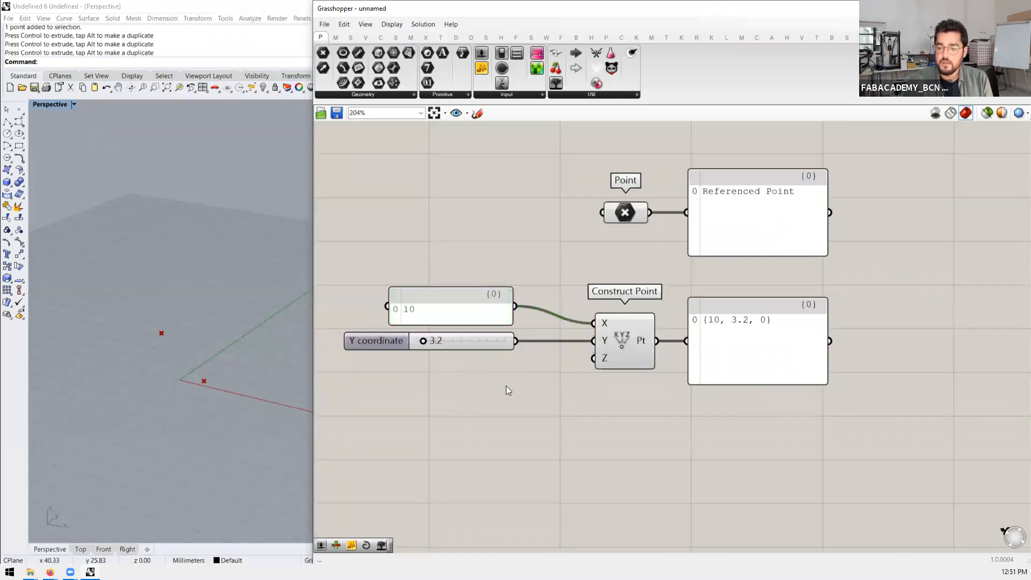
Step: Make the panel containing 10 taller above the Y coordinate slider, and move the Point component with its panel further up
drag(480, 314, 486, 270)
drag(478, 225, 476, 276)
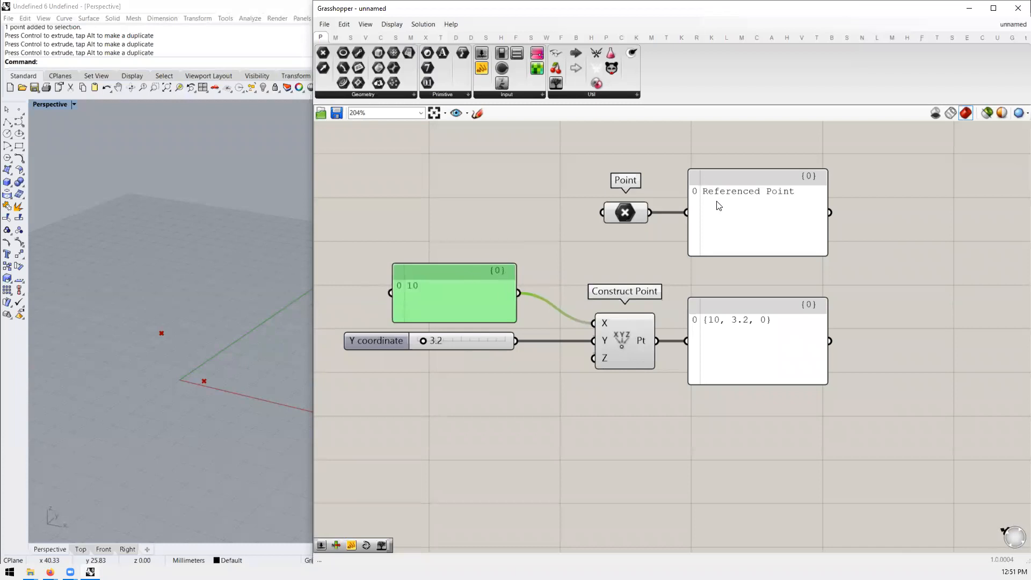
drag(883, 232, 636, 168)
drag(636, 182, 634, 189)
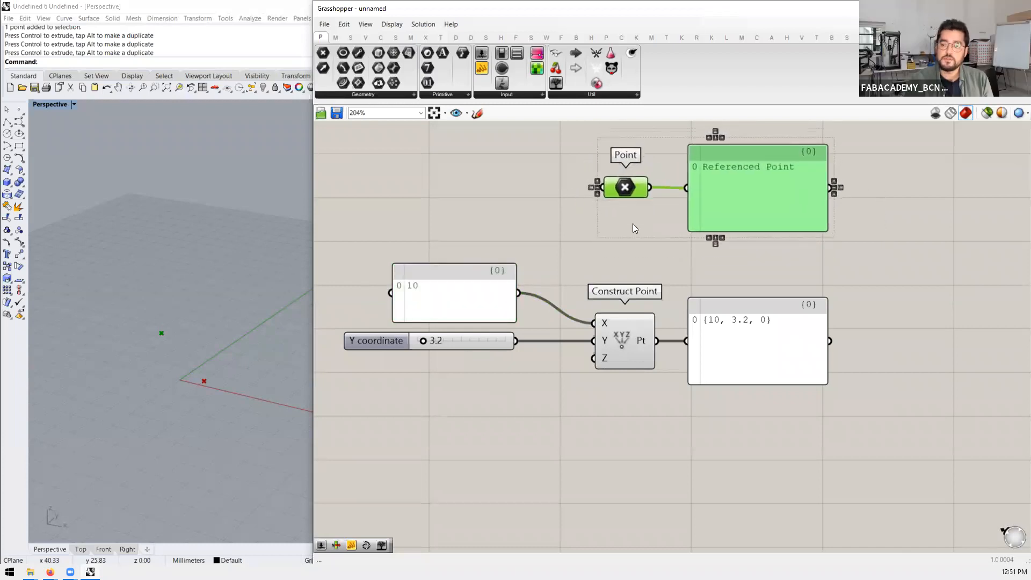
click(648, 245)
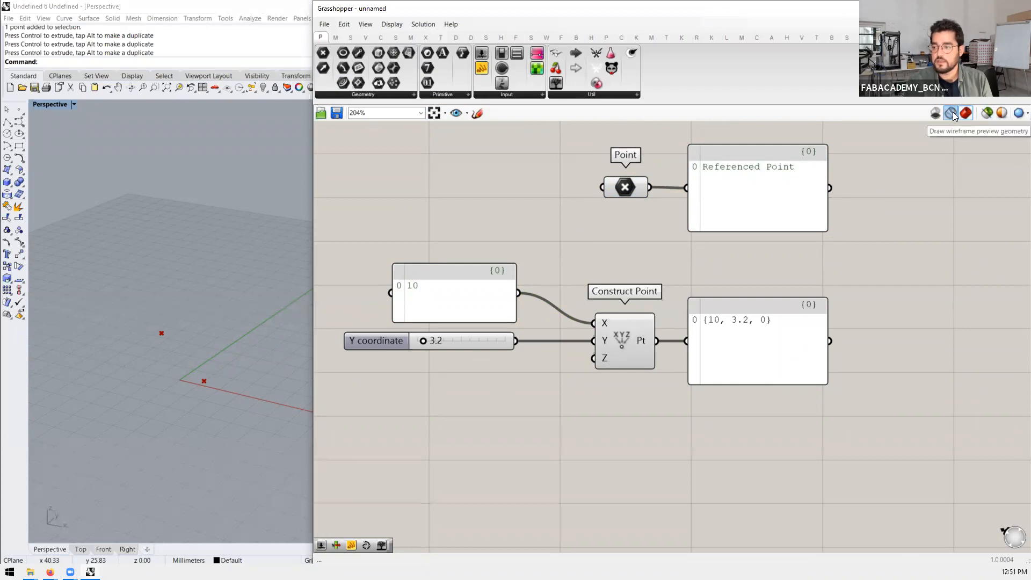
click(396, 37)
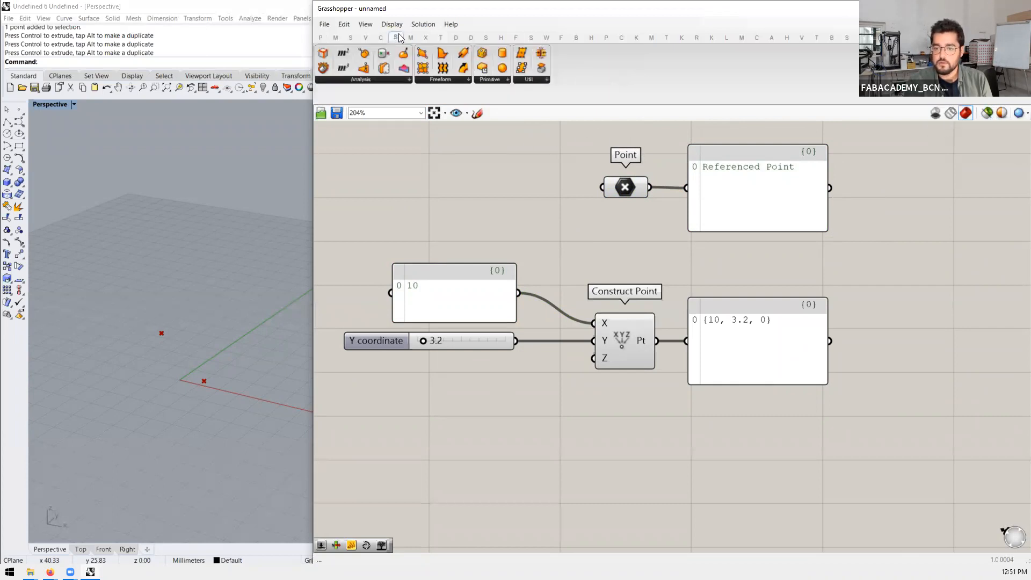
click(497, 81)
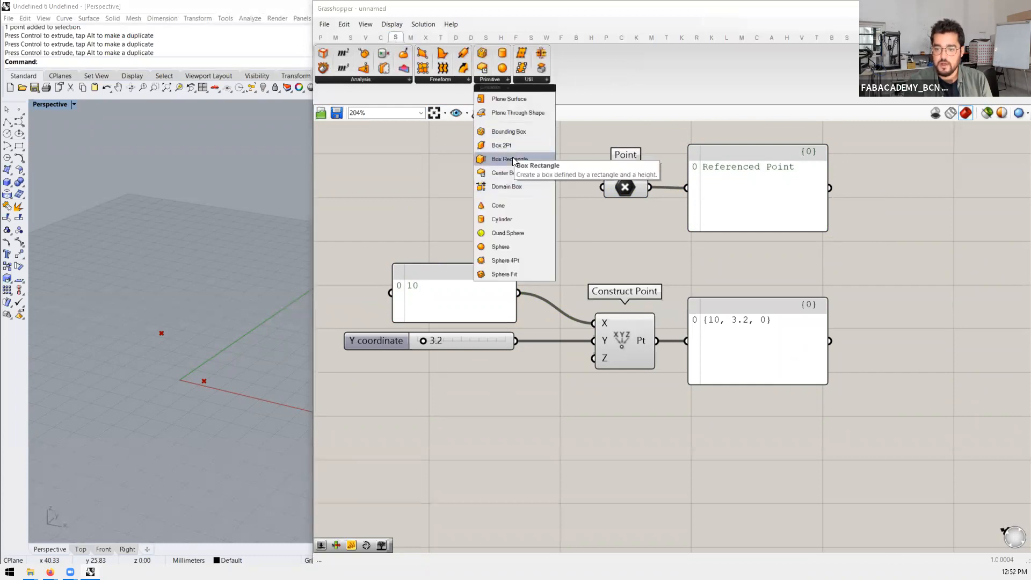
click(509, 159)
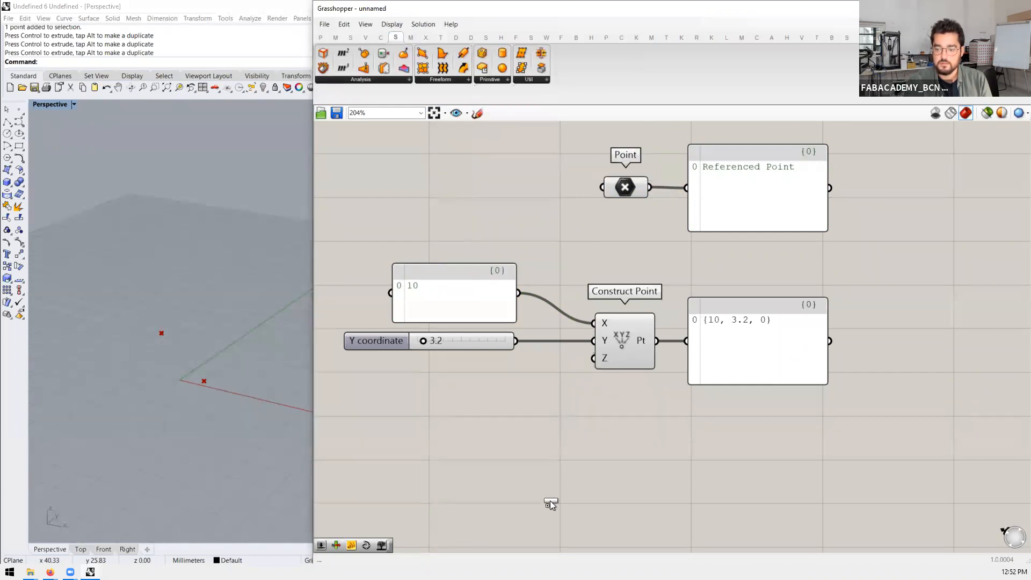
click(582, 494)
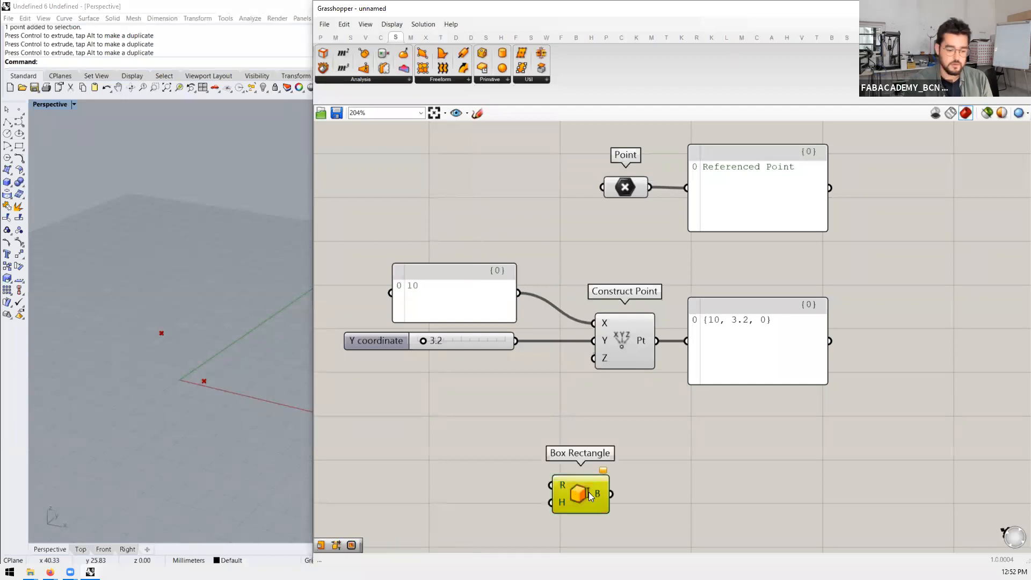
key(Delete)
Step: Search the components for "center box" and place a Center Box beneath Construct Point
double_click(590, 494)
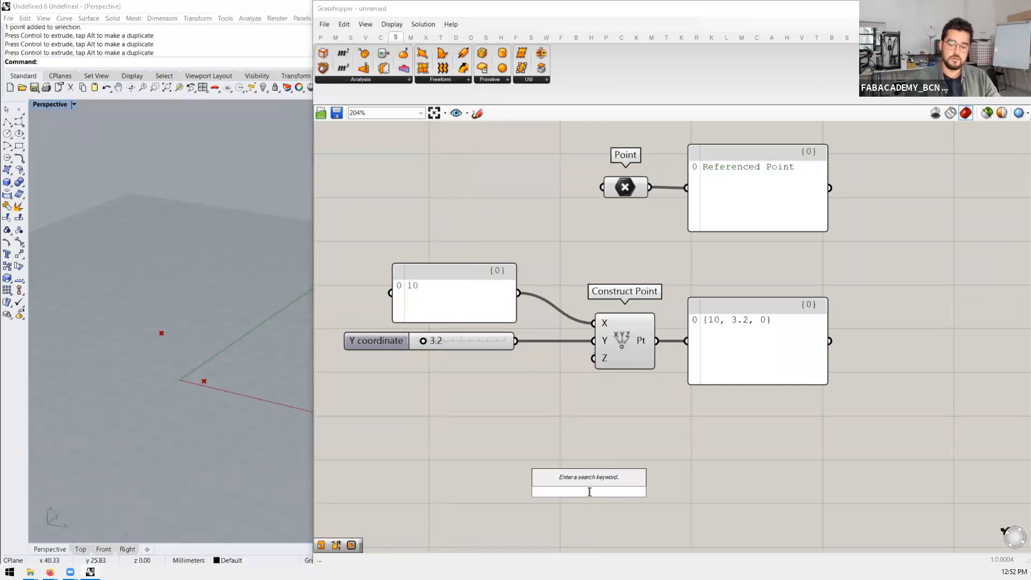
text(center box)
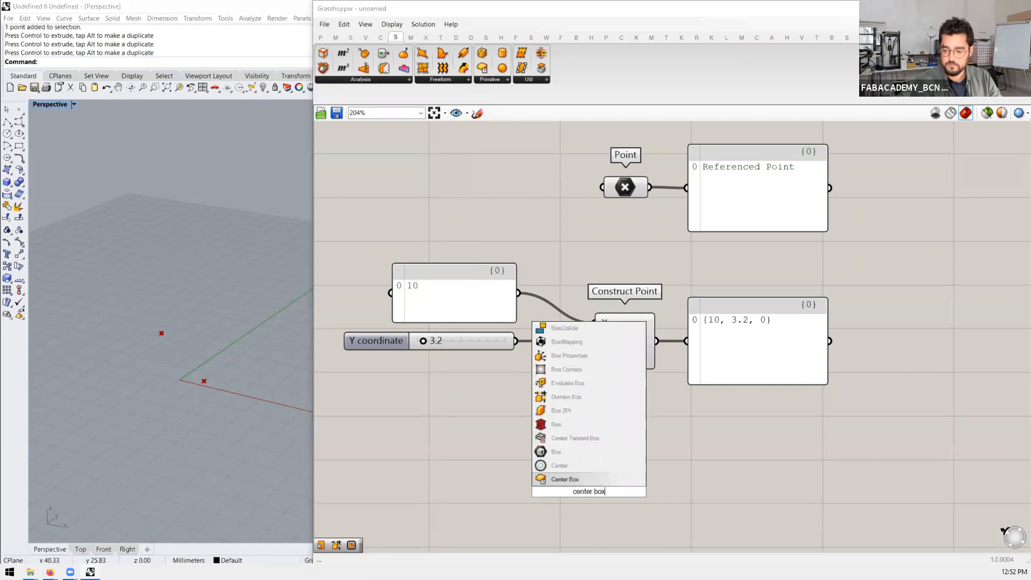
click(572, 480)
drag(596, 496, 617, 468)
scroll(545, 397, down, 2)
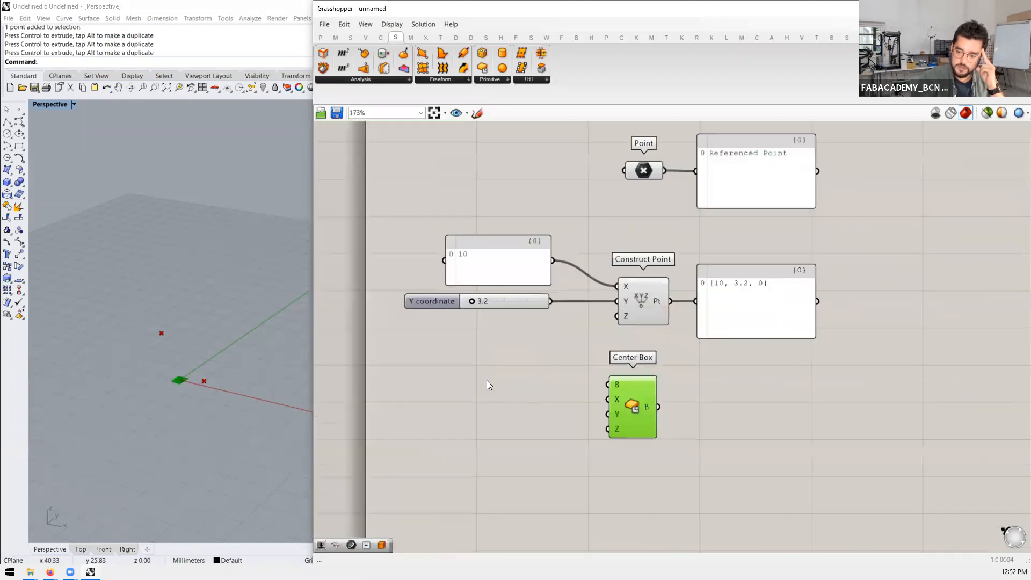
Step: Search the components for "slider", add a Number Slider beside Center Box's inputs and position it slightly above the B input
double_click(487, 380)
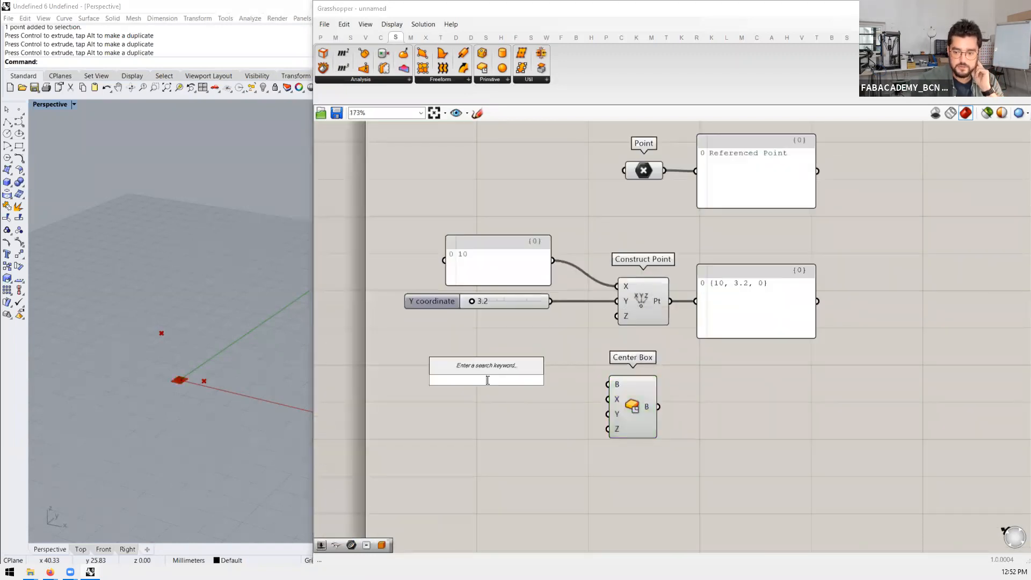
key(Escape)
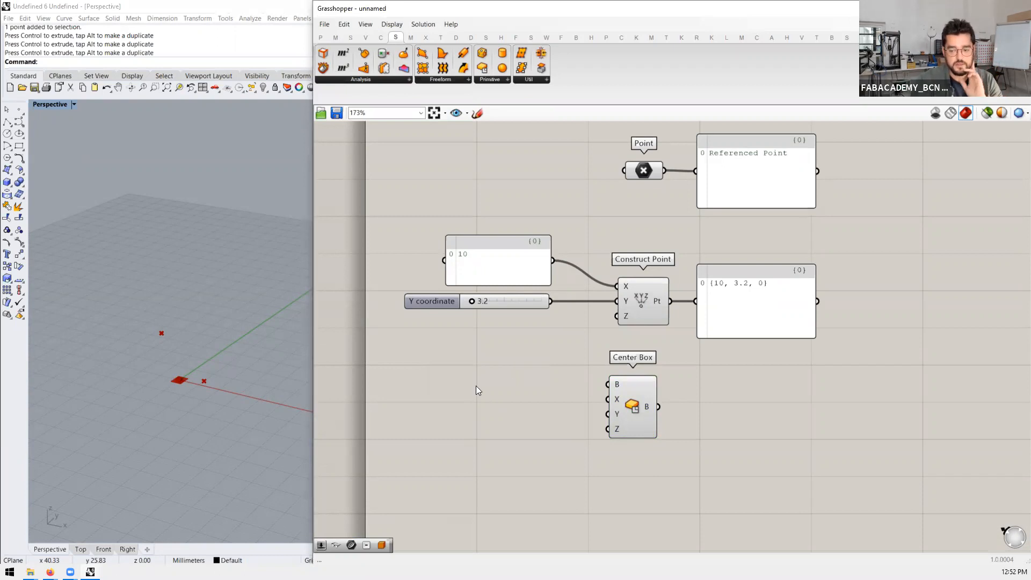
double_click(477, 391)
text(slider)
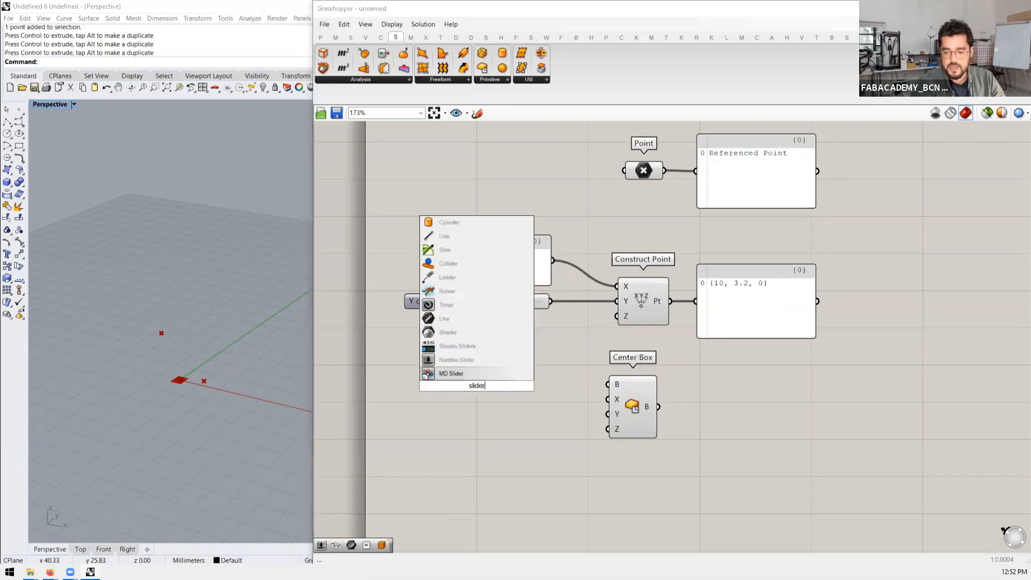
key(Up)
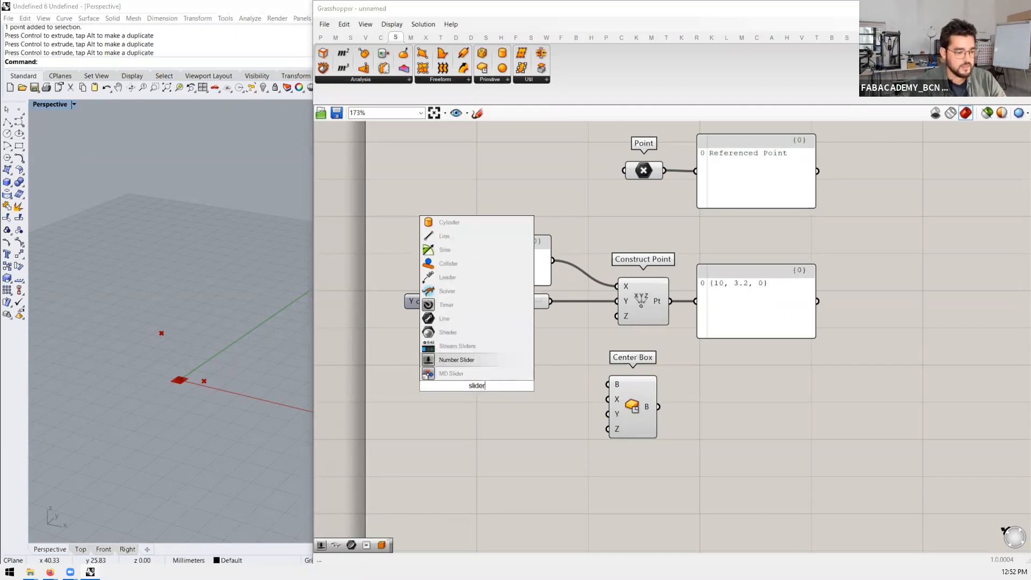
key(Return)
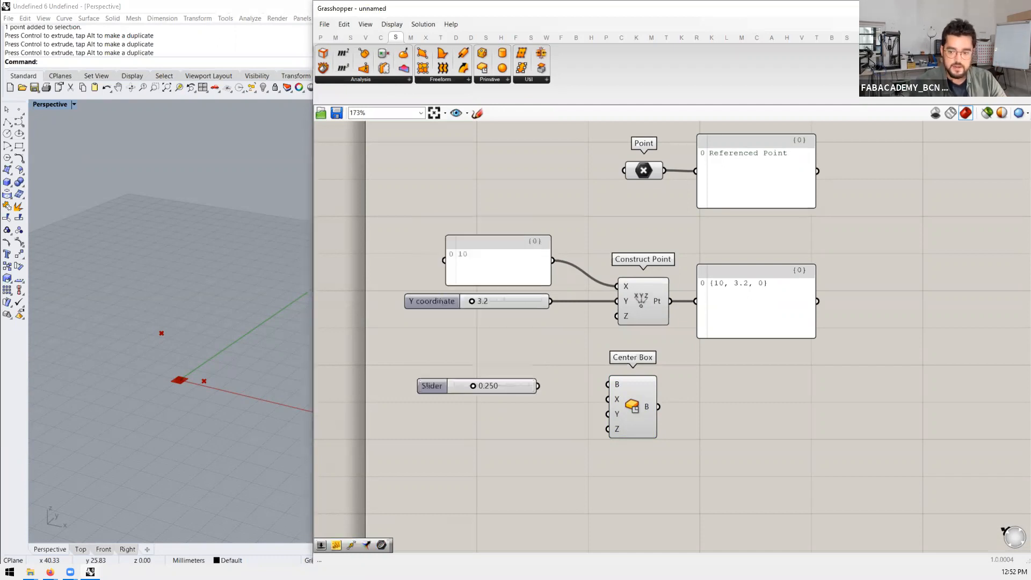
right_click(476, 386)
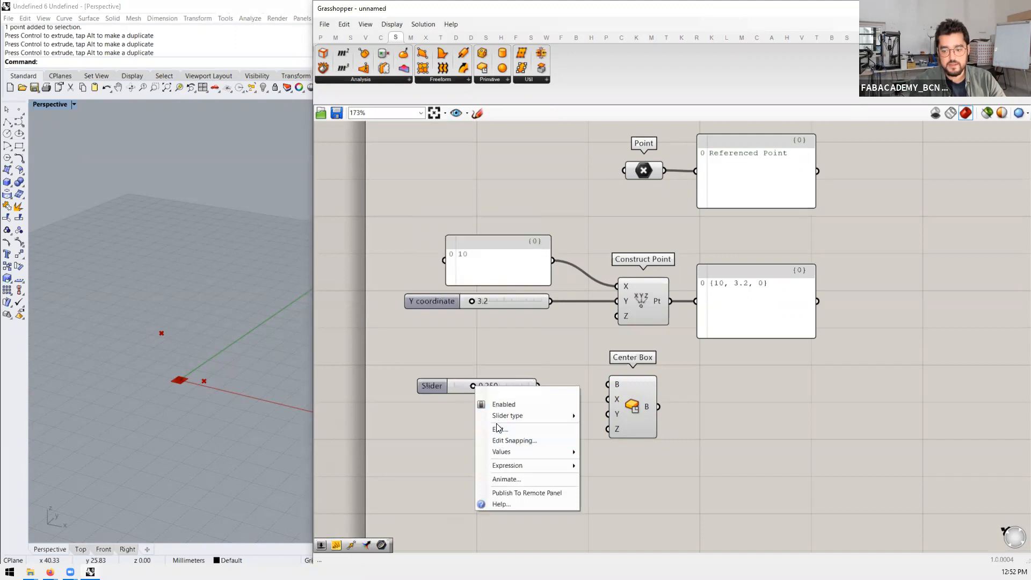
drag(463, 386, 452, 374)
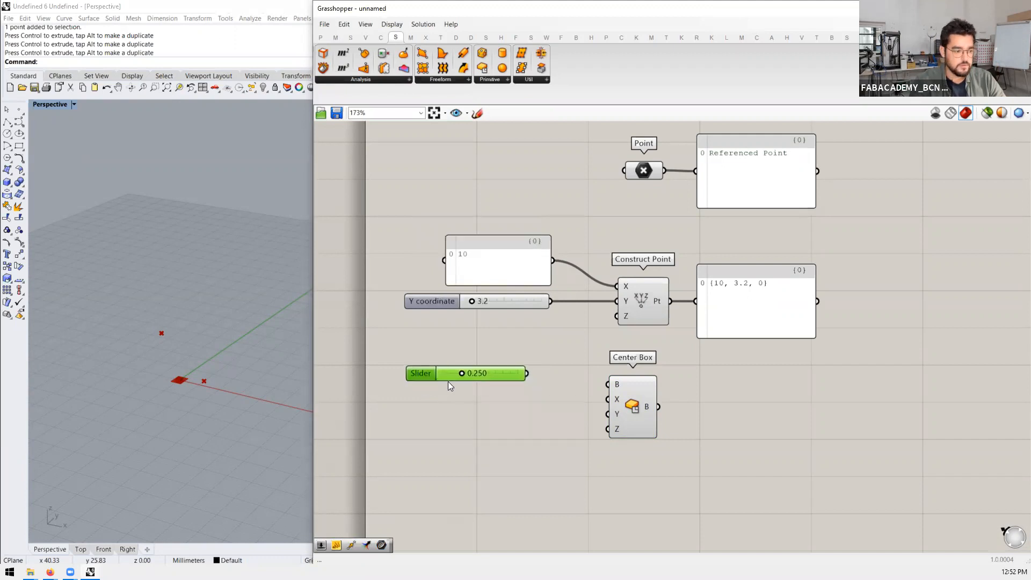
Step: Create a Number Slider by entering 100 in the component search, place it beneath the 0.250 slider, and delete it
double_click(444, 410)
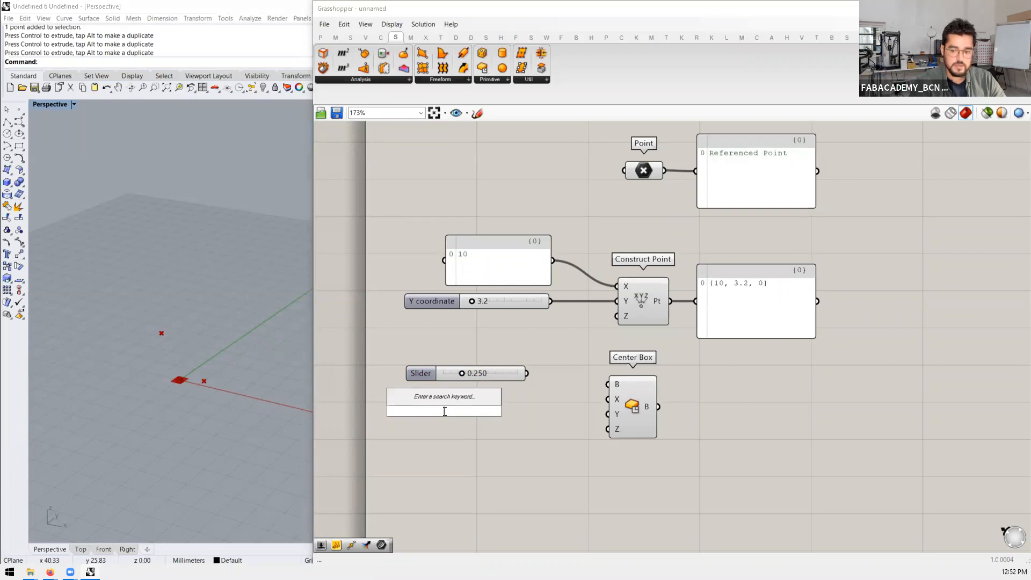
text(100)
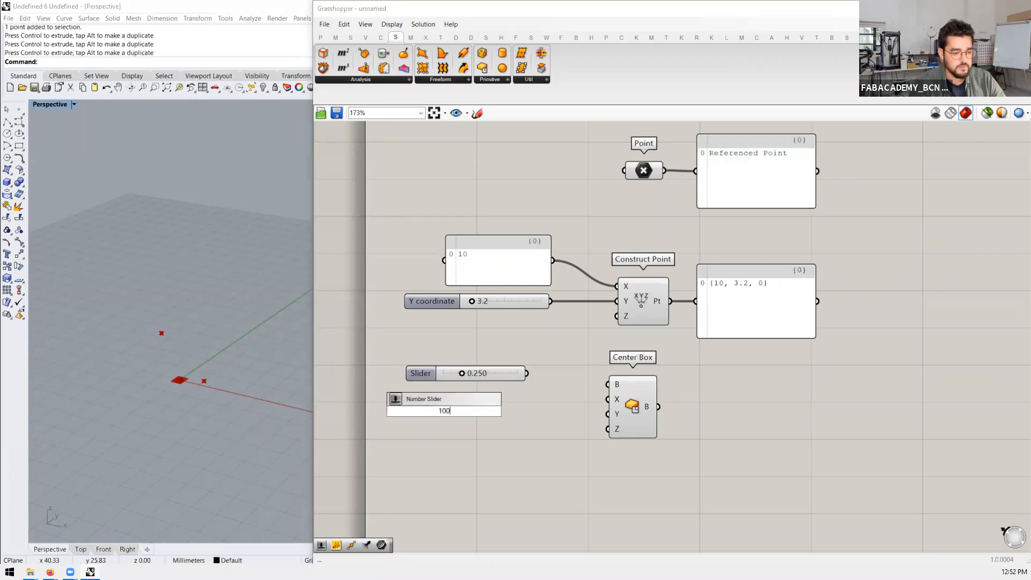
double_click(499, 433)
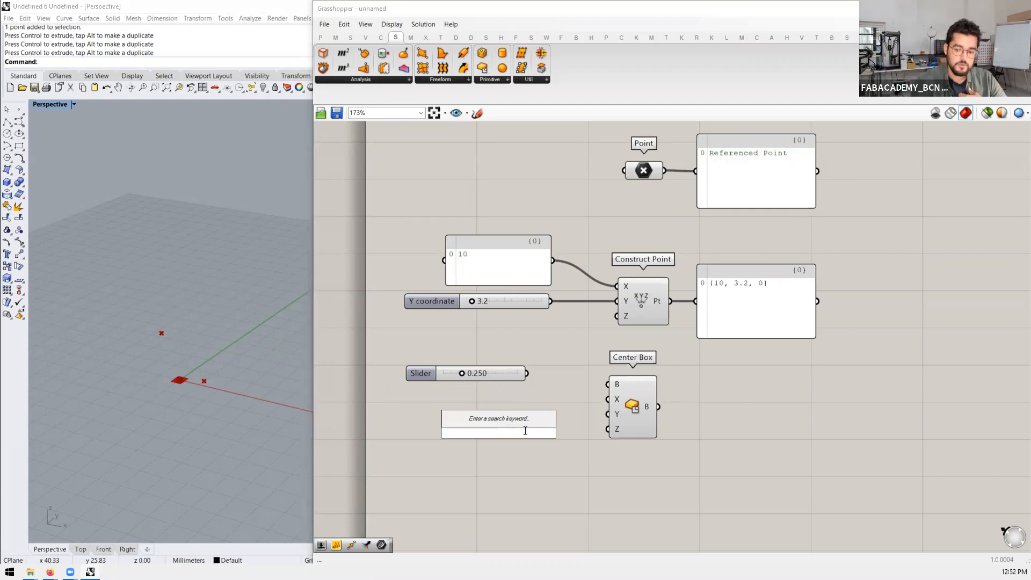
text(100)
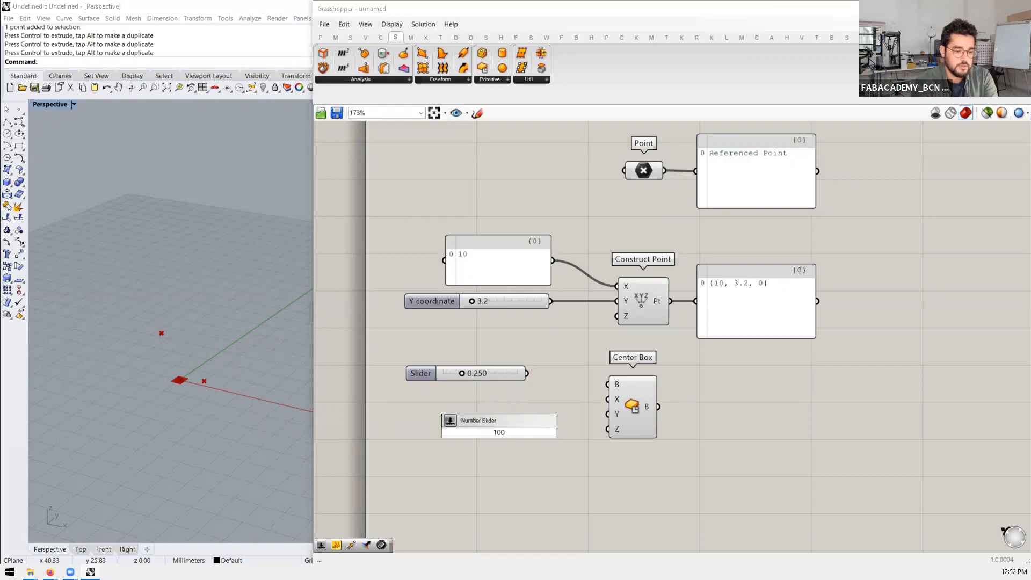
key(Return)
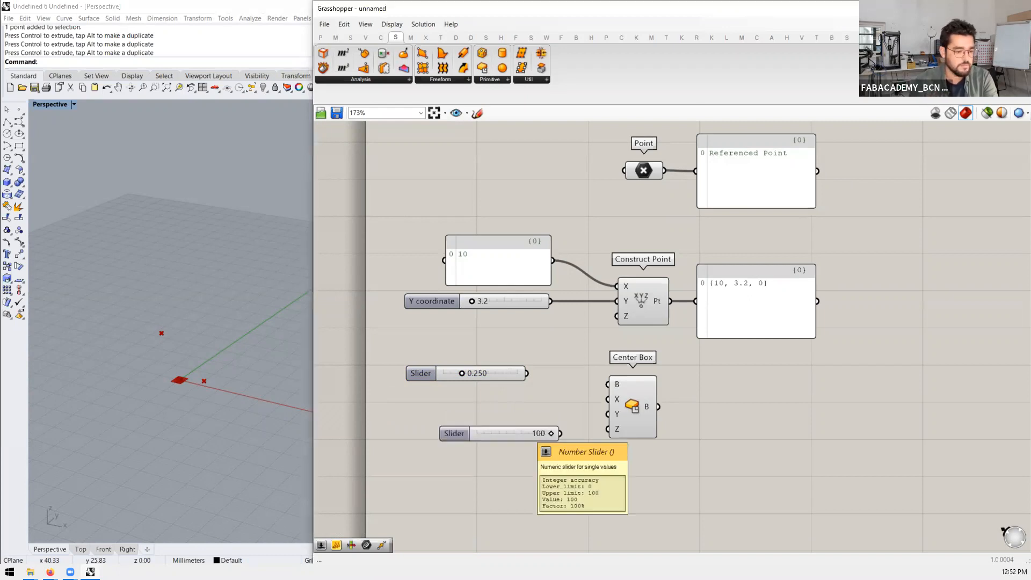
drag(525, 433, 483, 408)
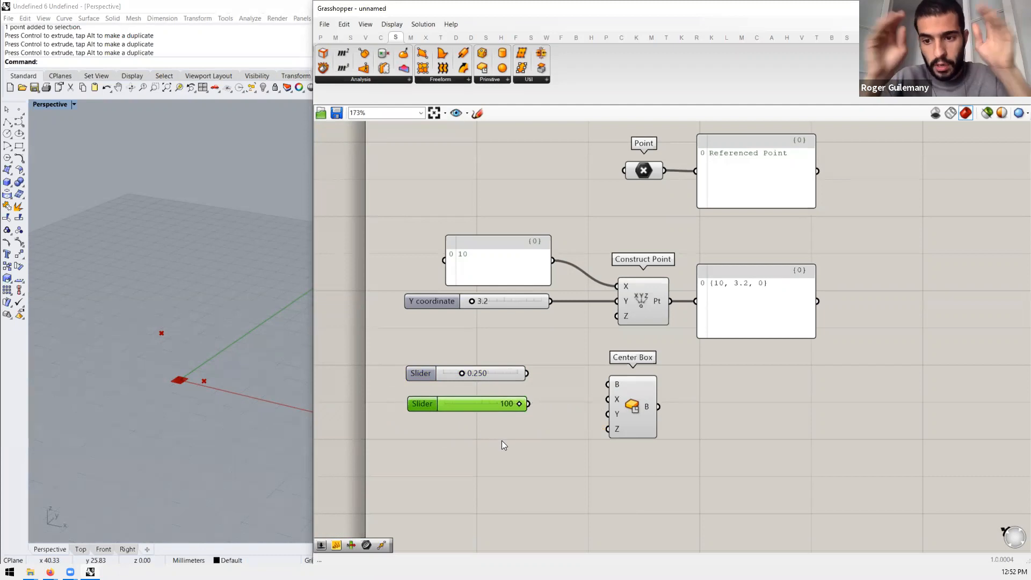
key(Delete)
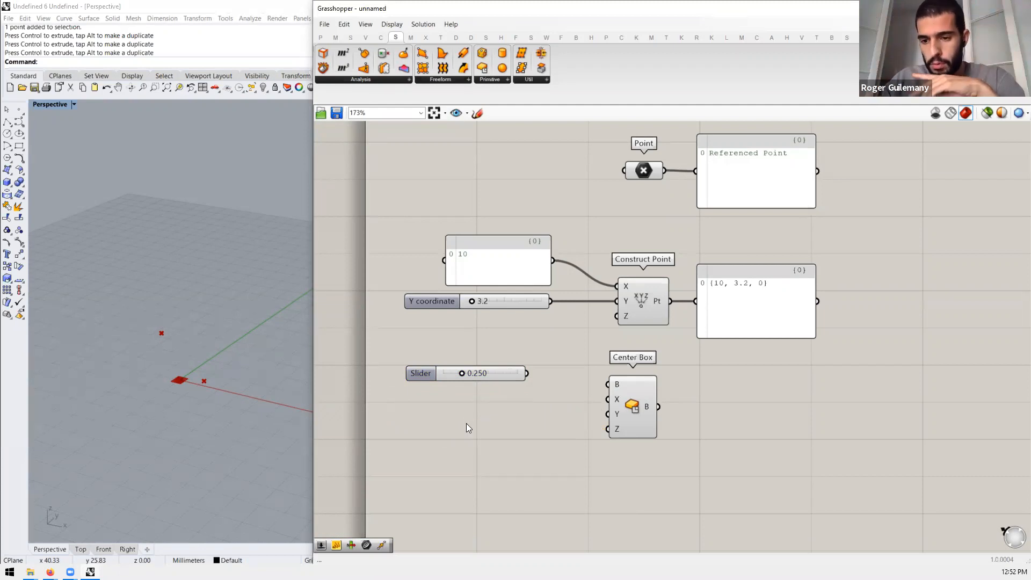
Step: Create a two-decimal Number Slider by entering 100.00 in the component search beneath the 0.250 slider, and delete it
double_click(466, 423)
text(100.00)
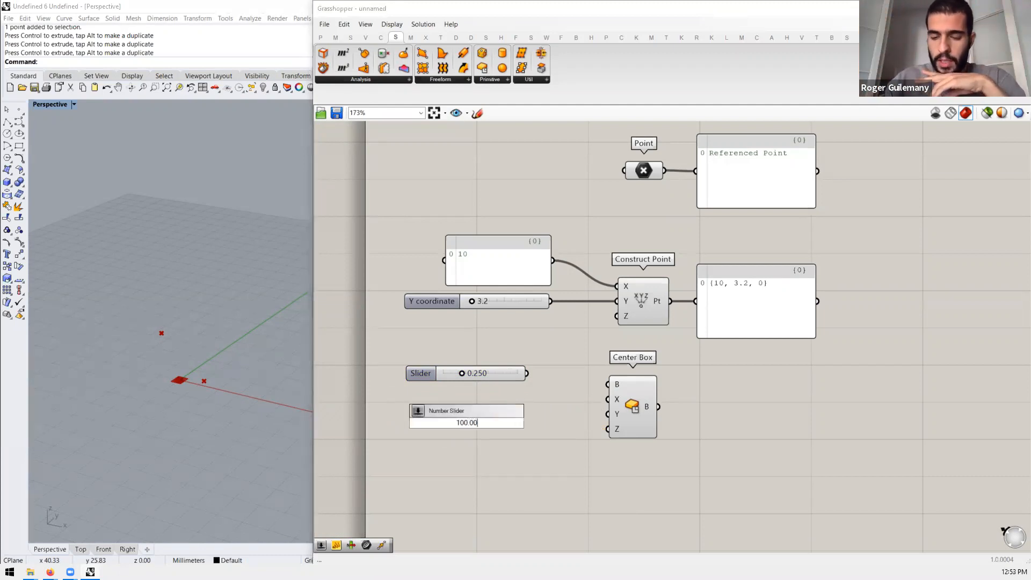
key(Return)
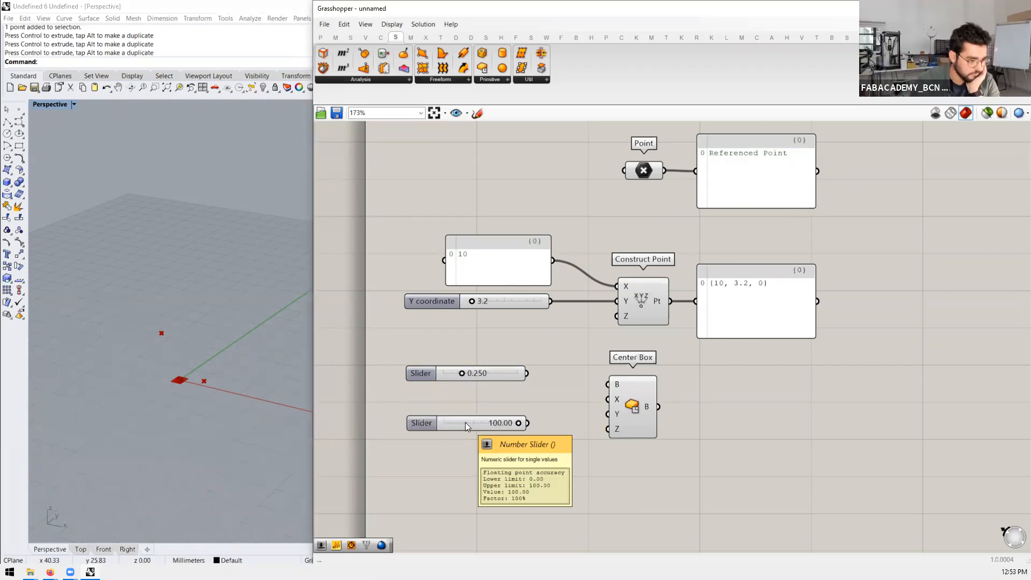
click(465, 422)
key(Delete)
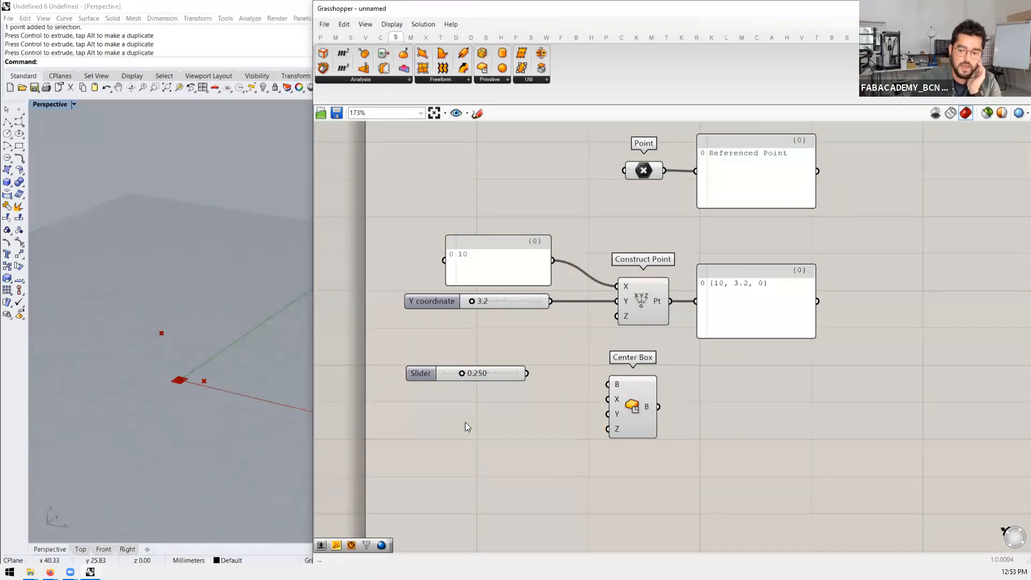
Step: Create an integer Number Slider set to 50 beneath the 0.250 slider by entering its value in the component search
double_click(465, 422)
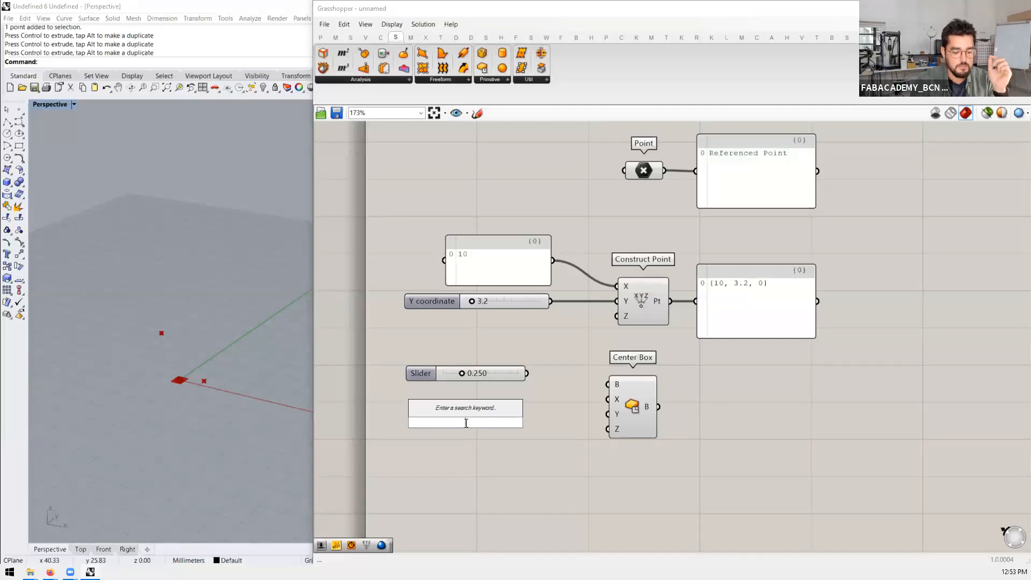
text(50)
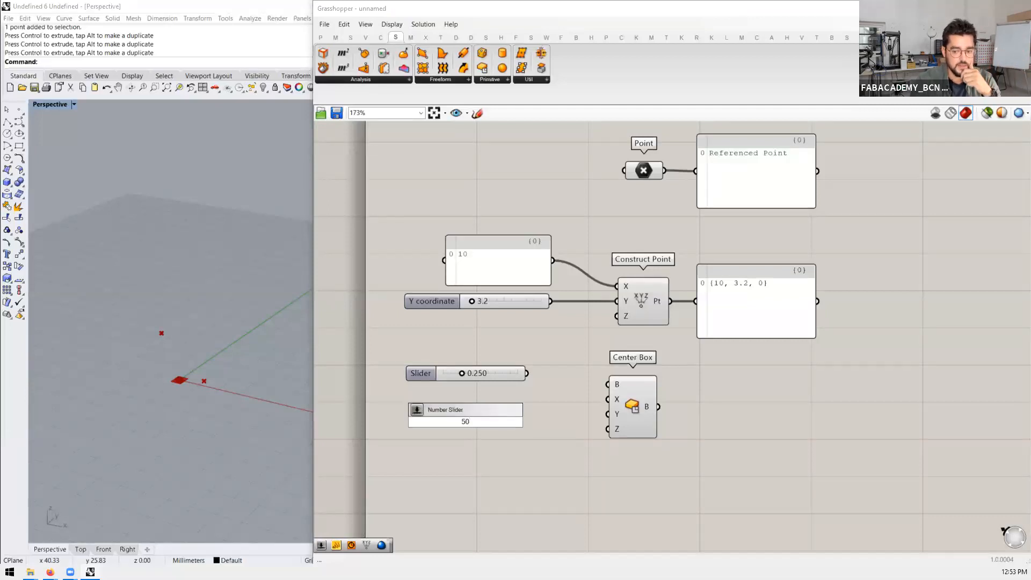
key(Return)
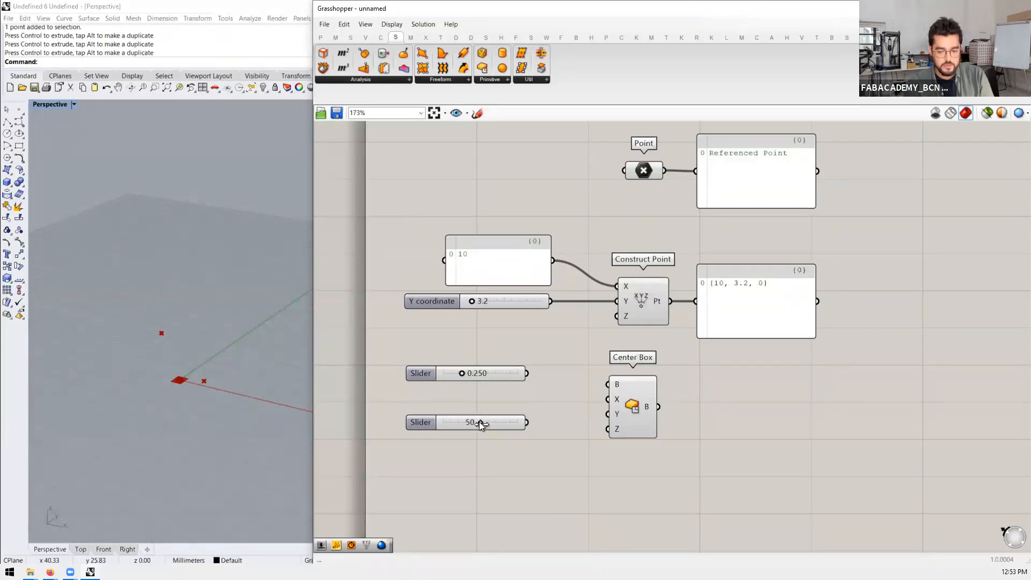
Step: Create a Number Slider by entering 49 in the component search beneath the 50 slider, and delete it
double_click(480, 468)
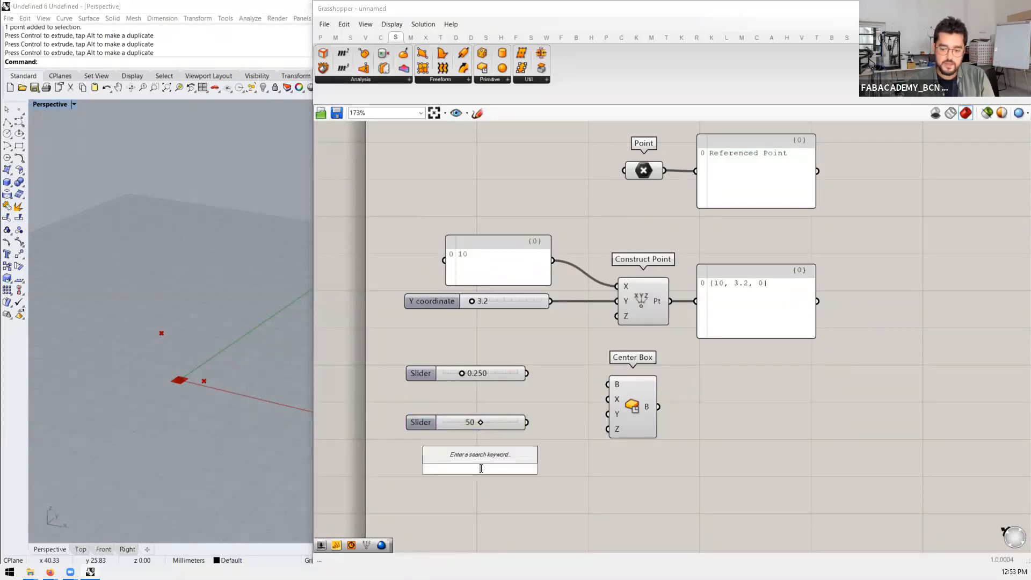
text(49)
key(Return)
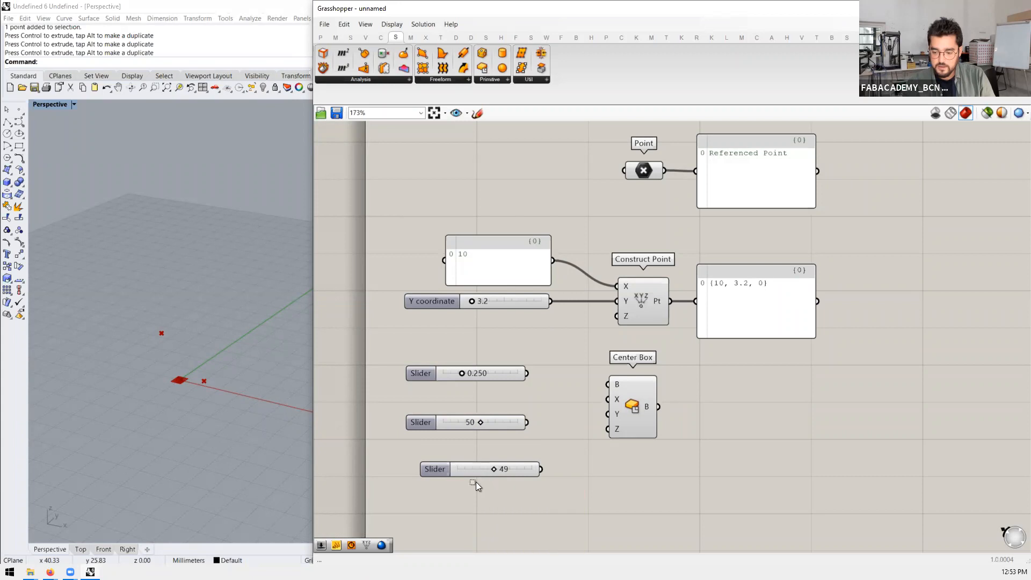
drag(453, 456, 444, 445)
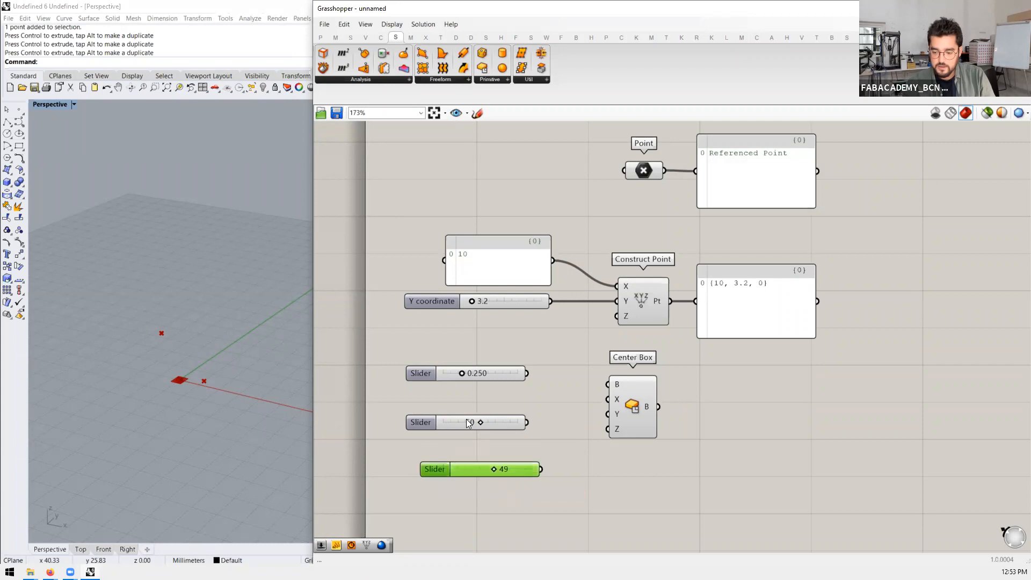
key(Delete)
Step: Delete the 0.250 slider and connect the 50 slider to Center Box's X, Y and Z inputs, placing it beside them
click(490, 378)
key(Delete)
drag(515, 423, 607, 399)
drag(533, 397, 608, 429)
drag(499, 399, 501, 416)
scroll(283, 342, down, 6)
right_drag(652, 443, 642, 428)
right_drag(263, 423, 285, 370)
click(724, 459)
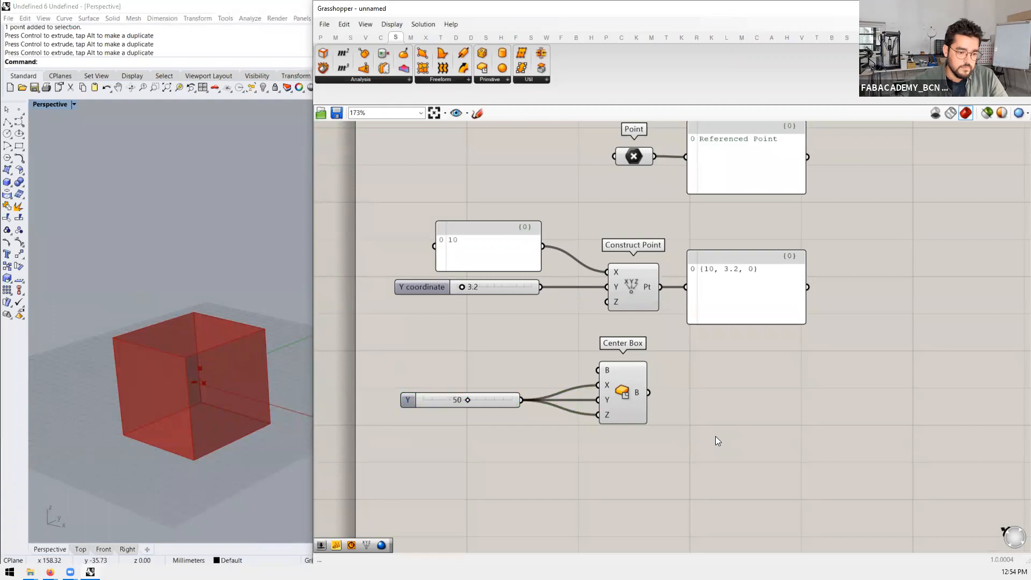
Step: Inspect the Center Box preview in the Perspective viewport and narrow the Grasshopper window to reveal more of the Rhino viewport
click(625, 393)
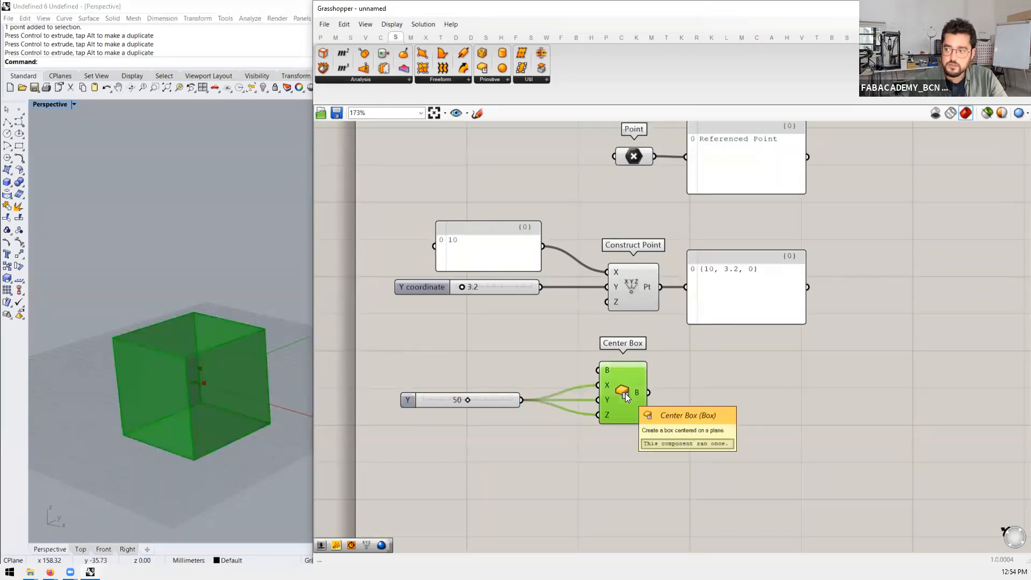
click(699, 398)
scroll(169, 405, up, 5)
right_drag(168, 405, 196, 411)
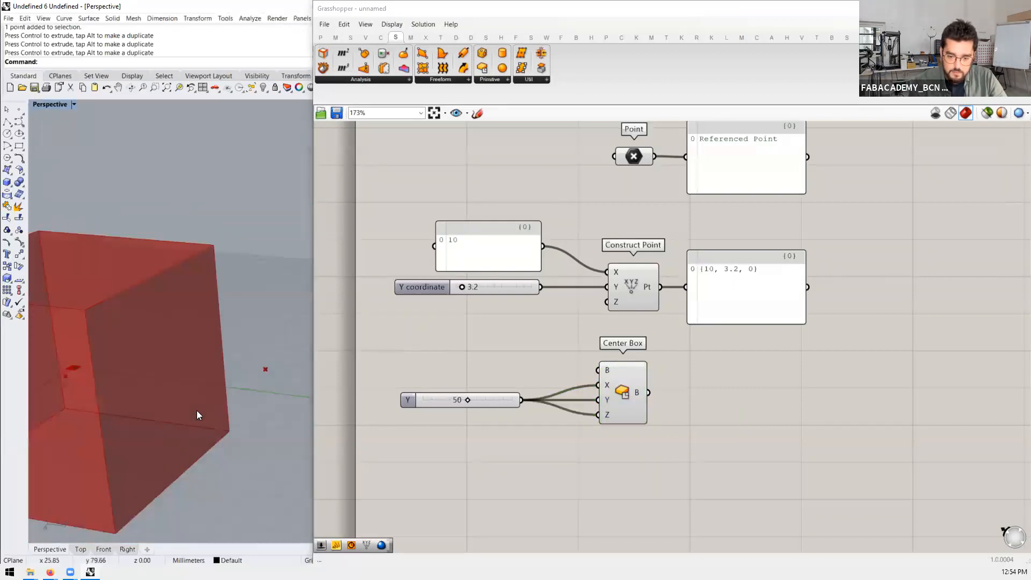
right_drag(276, 371, 184, 400)
scroll(183, 400, up, 2)
drag(311, 373, 483, 408)
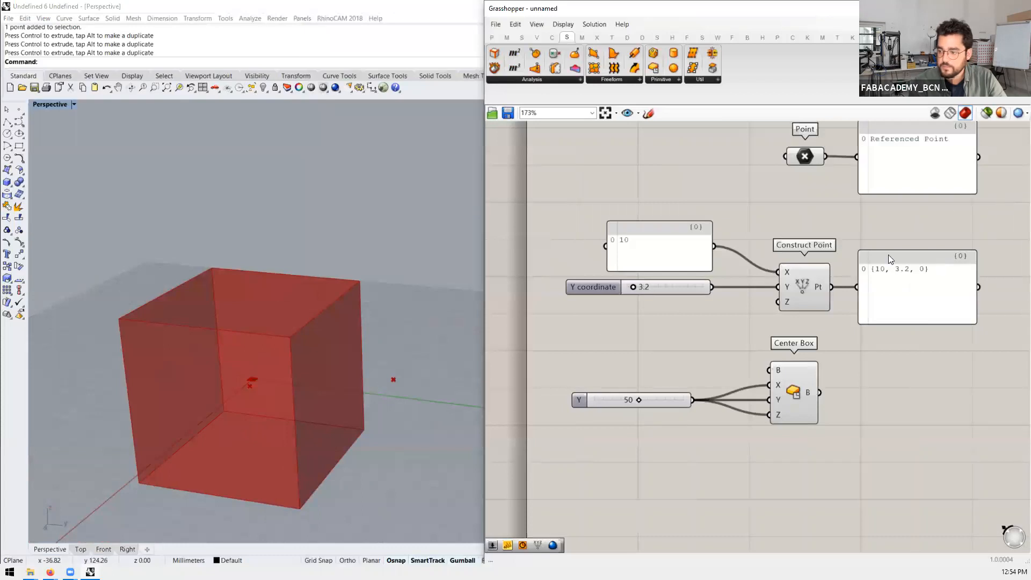
Step: Select the Point, Construct Point and Center Box components one after another to match each with its highlighted viewport preview
click(800, 156)
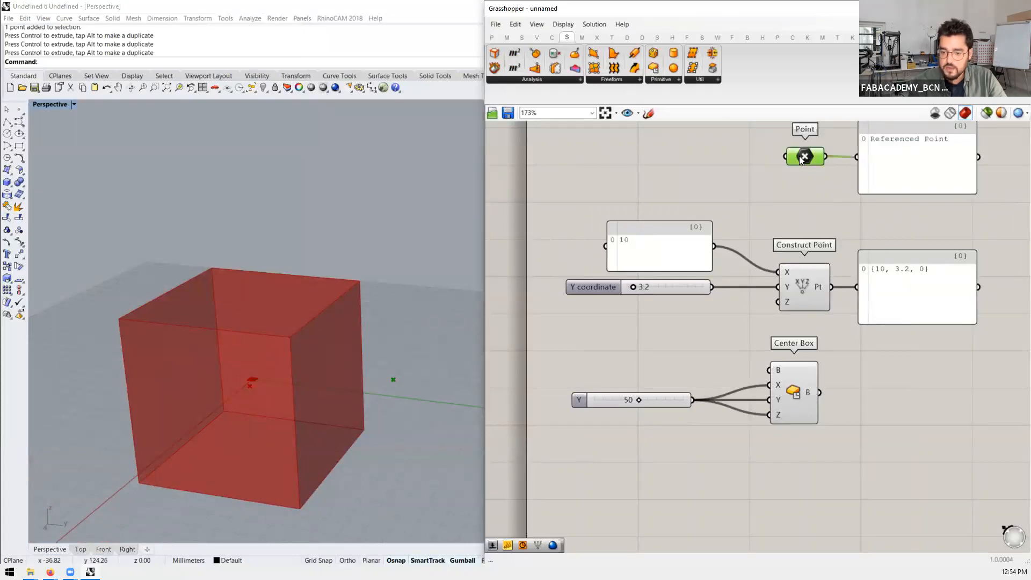
click(800, 287)
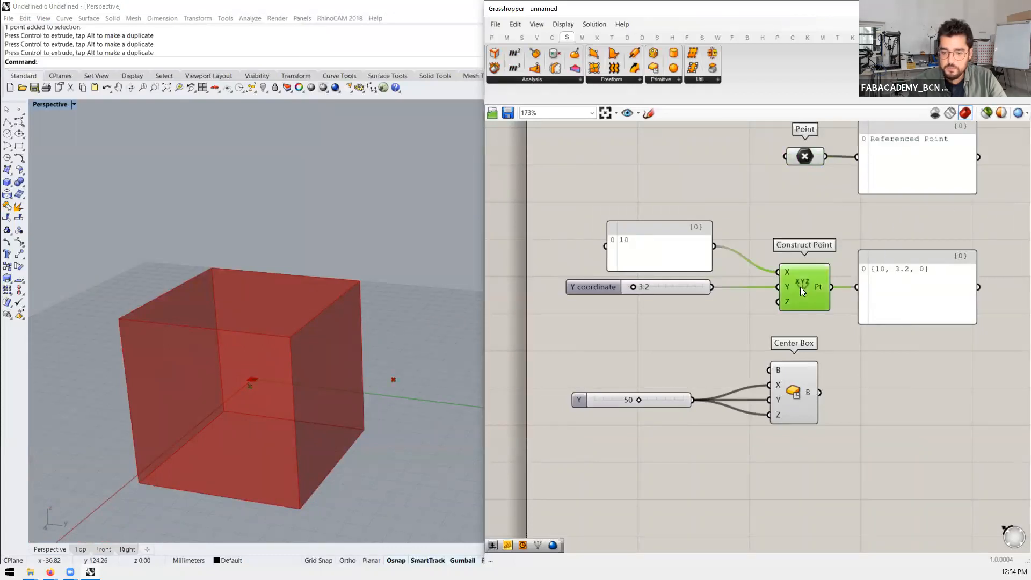
click(803, 389)
click(866, 399)
Step: Shift Center Box and Construct Point slightly to the right so they line up beneath the Point component
drag(803, 394, 817, 393)
drag(835, 473, 765, 204)
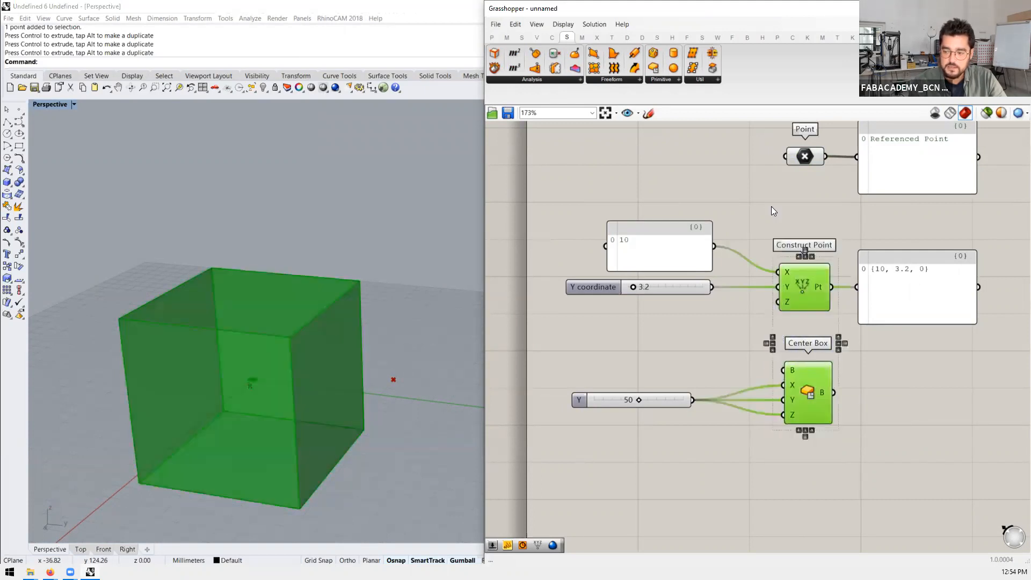
click(760, 206)
scroll(587, 293, down, 2)
right_drag(752, 248, 726, 262)
scroll(726, 262, up, 1)
click(715, 310)
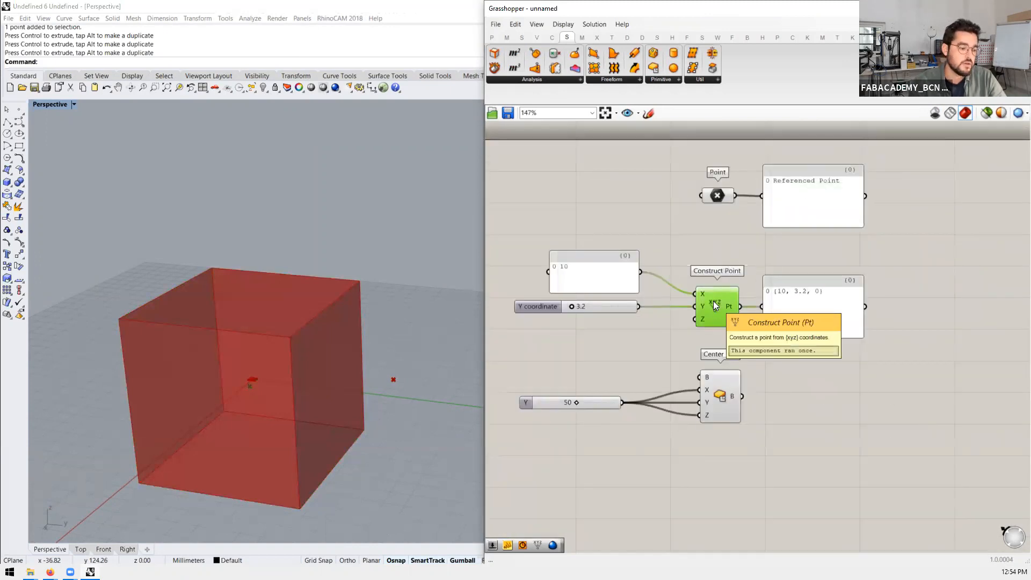
click(693, 244)
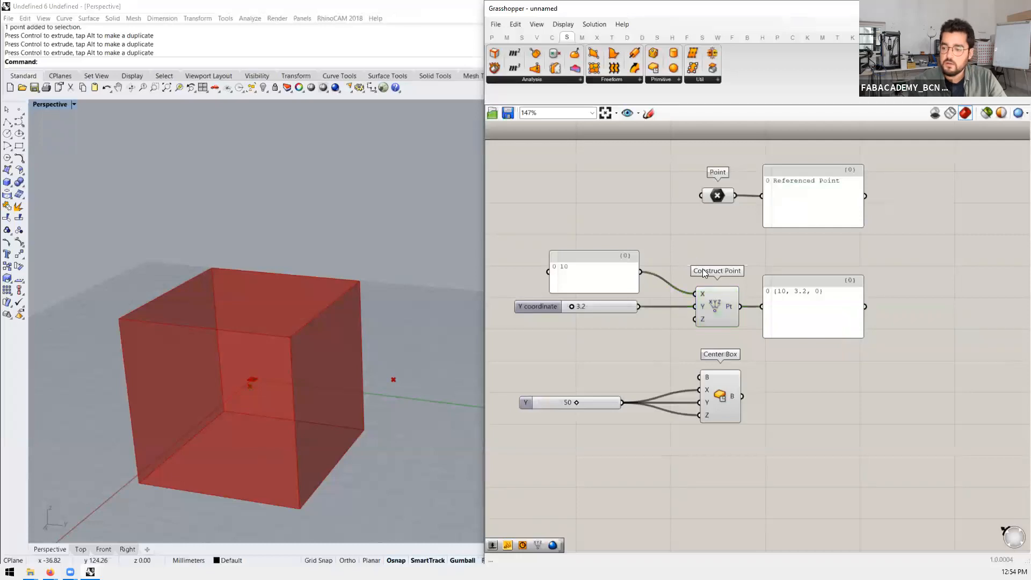
click(715, 299)
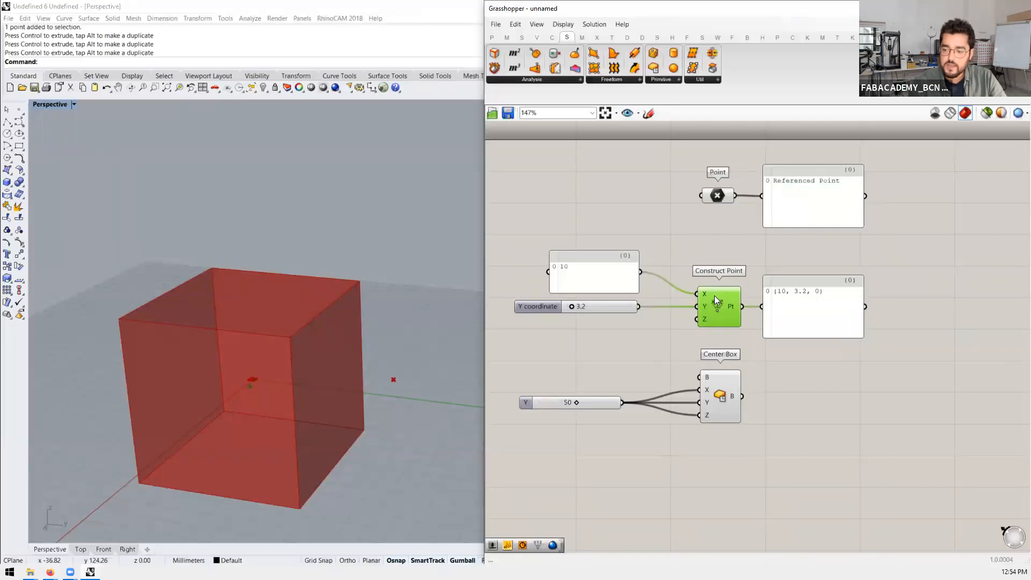
click(726, 408)
click(727, 438)
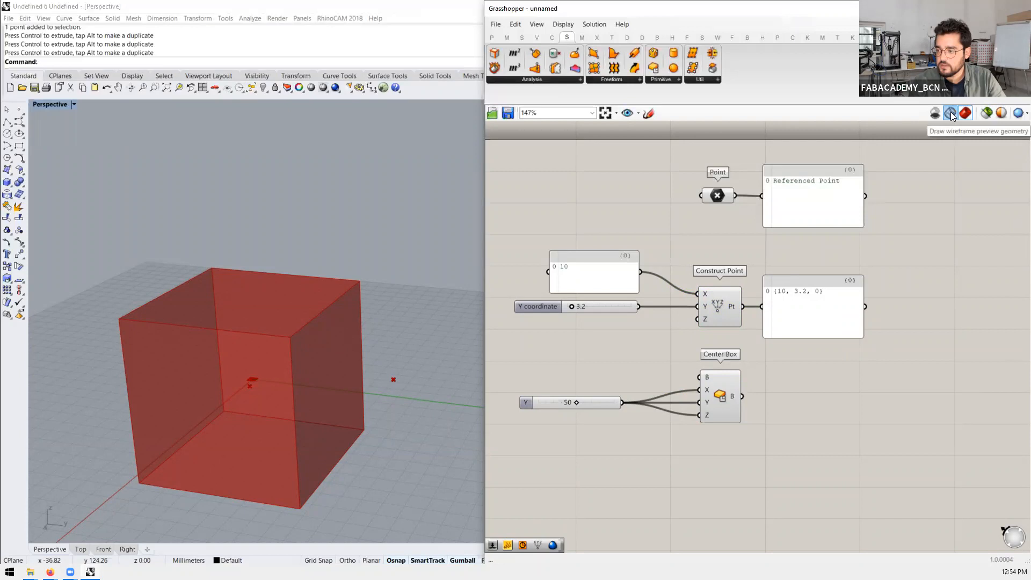
Step: Review the preview mesh quality options and leave them without choosing one
click(1016, 114)
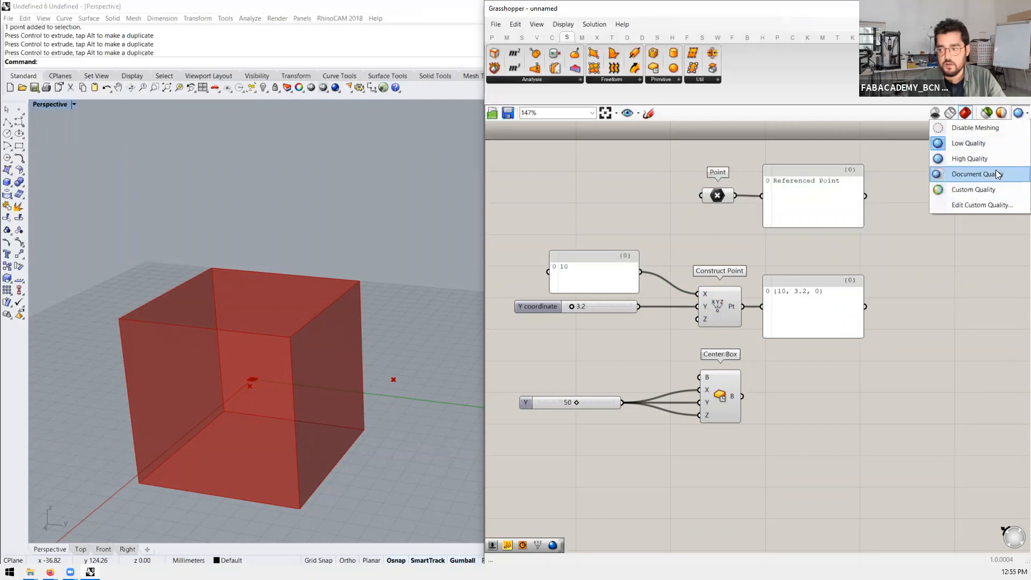
click(974, 240)
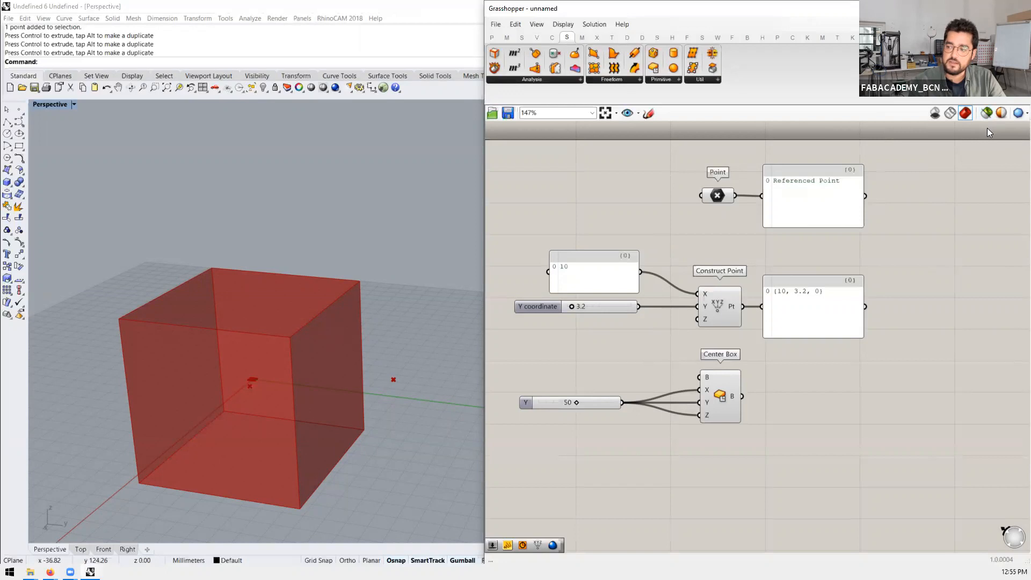
Step: Limit the preview to selected objects to view Construct Point and Center Box individually, and restore the preview of all objects
click(987, 113)
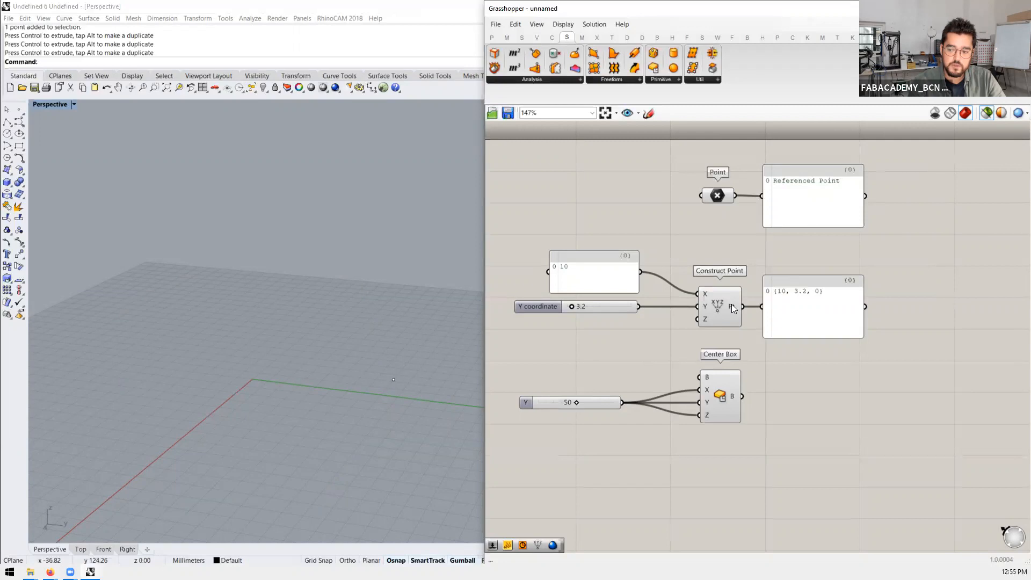
click(717, 303)
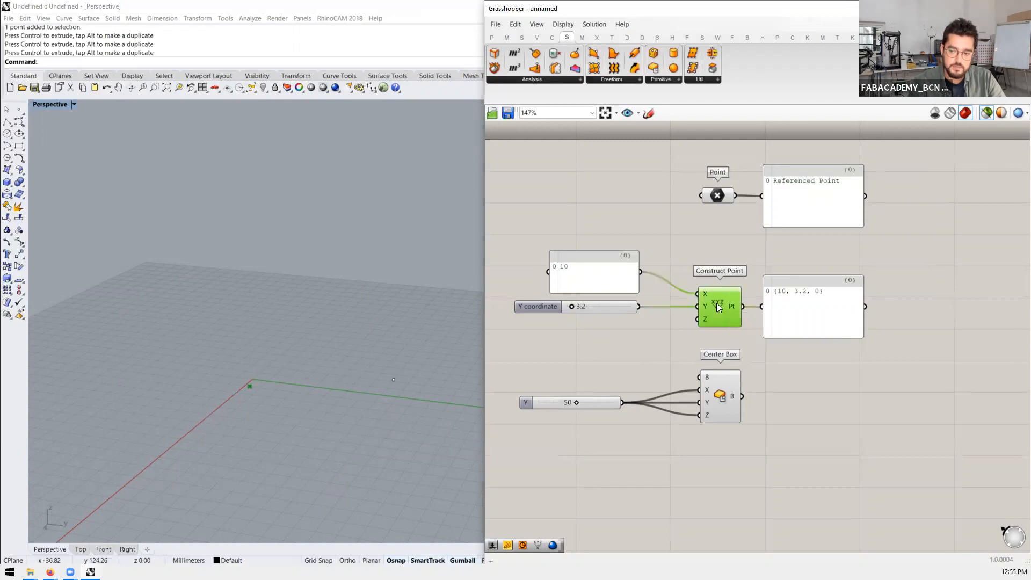
click(723, 402)
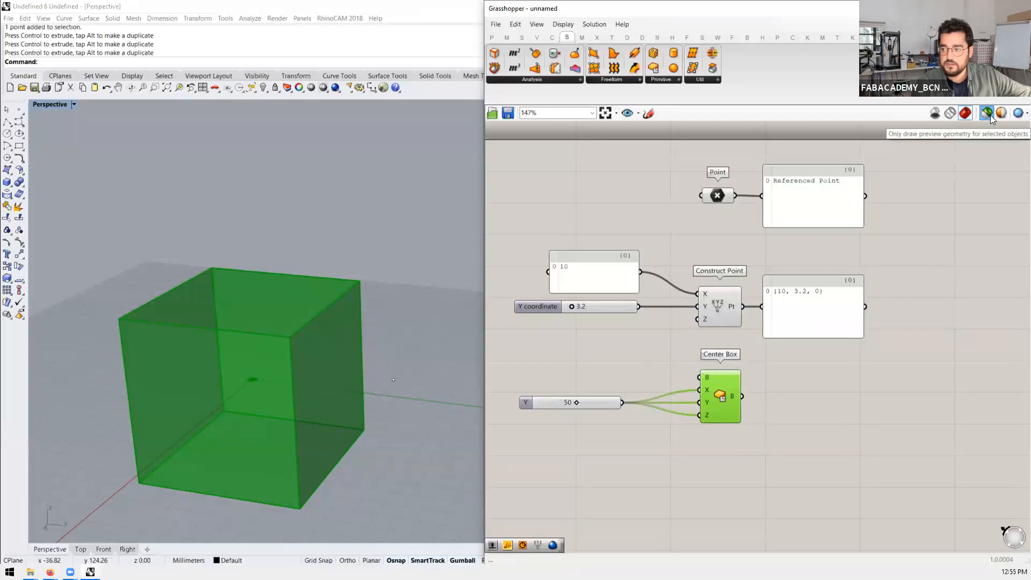
click(810, 438)
click(722, 311)
click(734, 407)
click(765, 416)
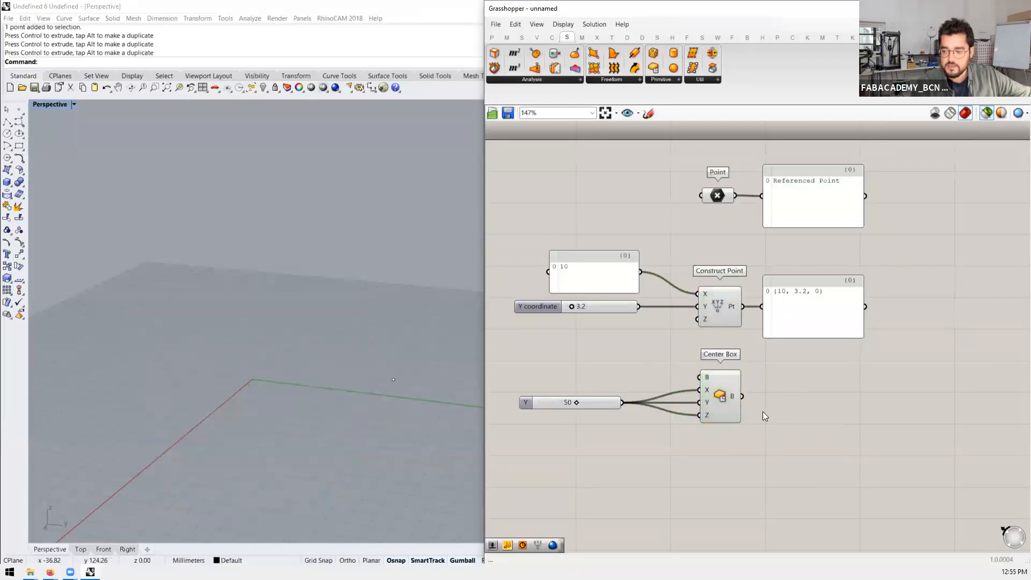
click(723, 402)
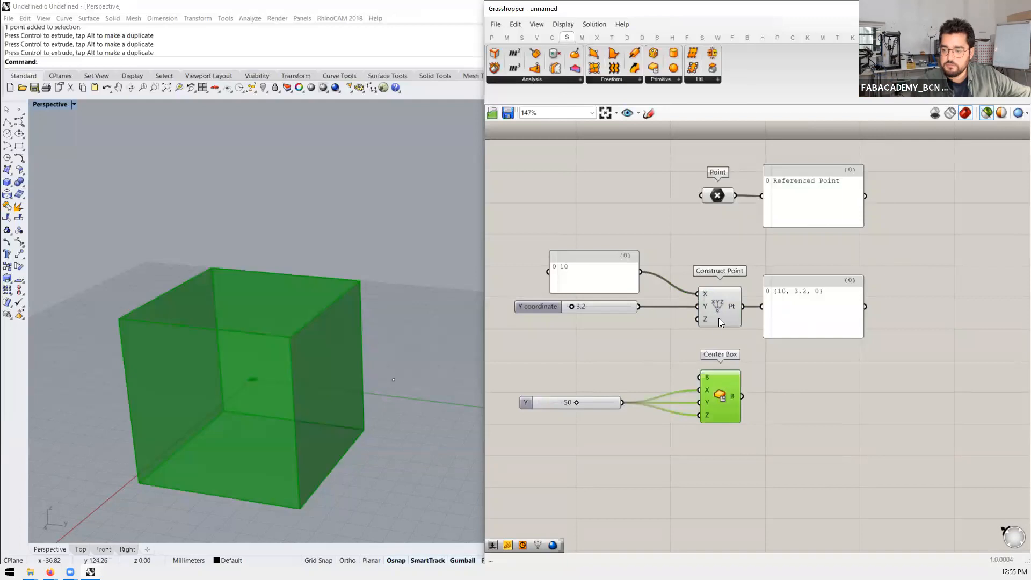
click(800, 384)
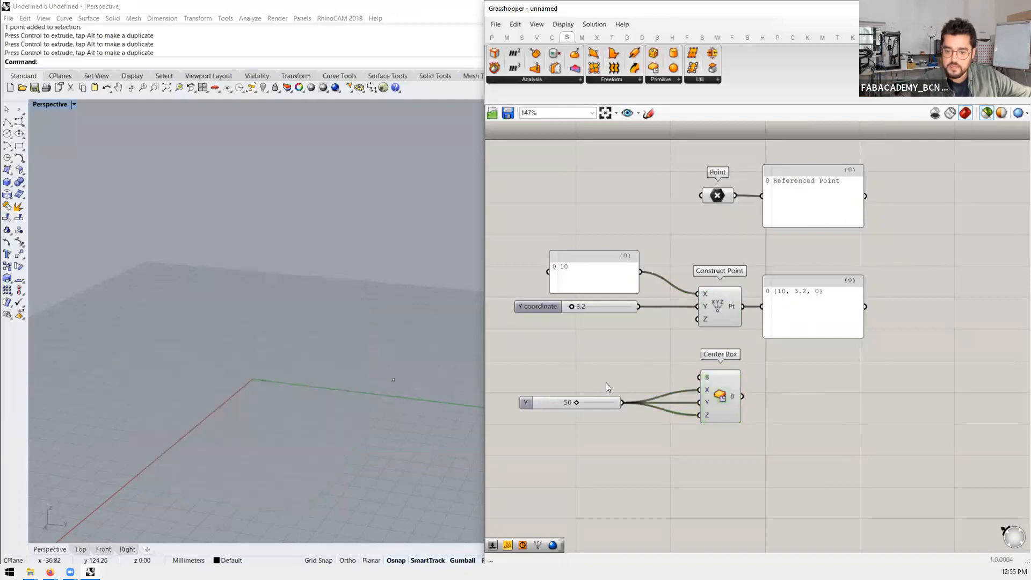
right_drag(336, 403, 314, 408)
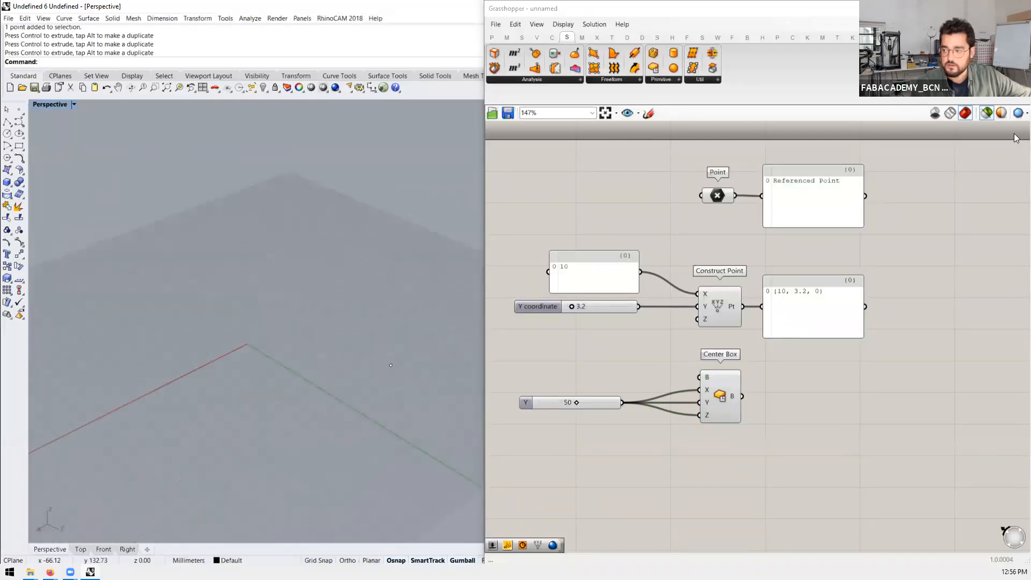
click(988, 114)
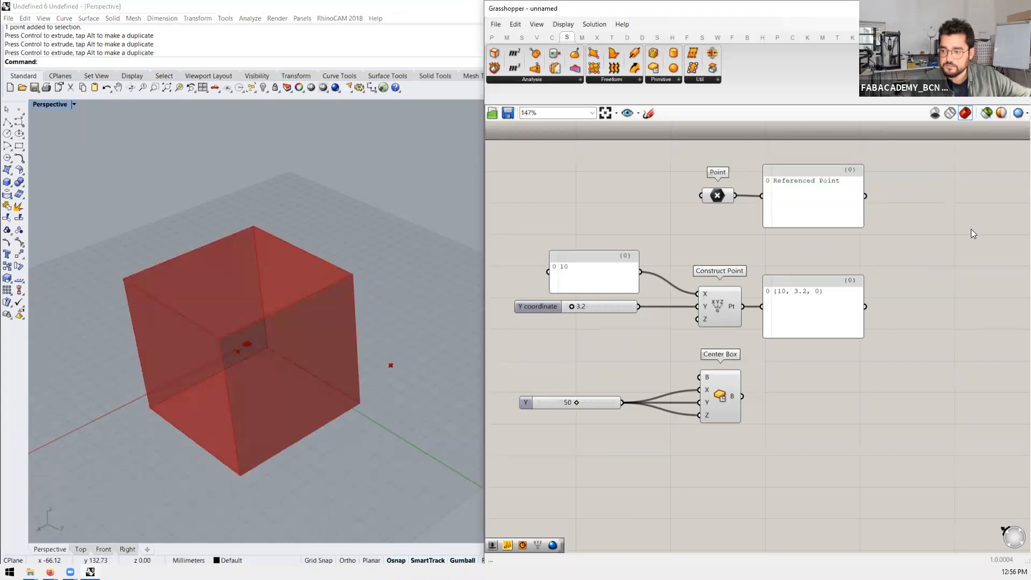
Step: Cycle the geometry display through no preview, wireframe and shaded modes, ending on shaded
click(935, 114)
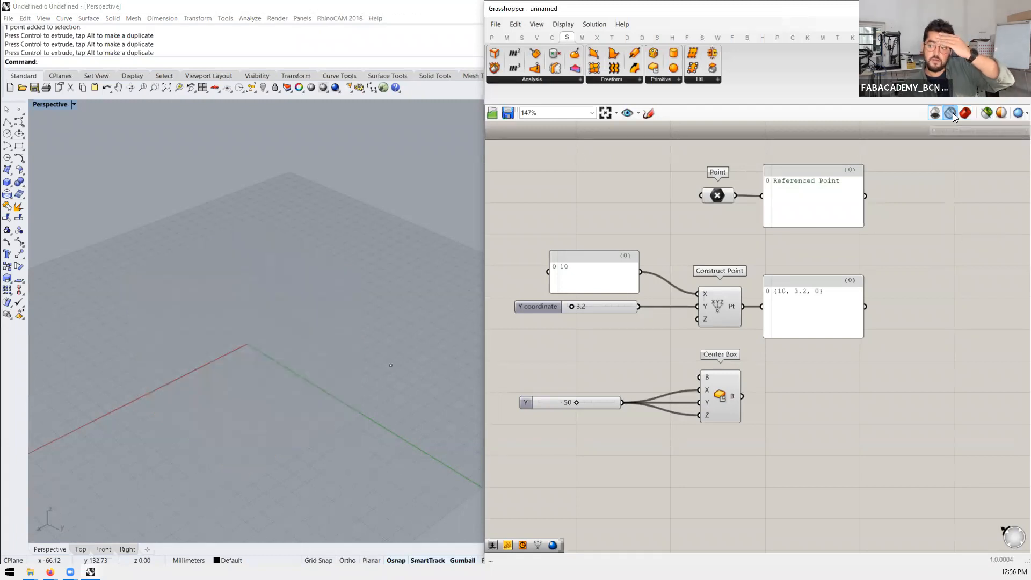
click(950, 114)
click(965, 113)
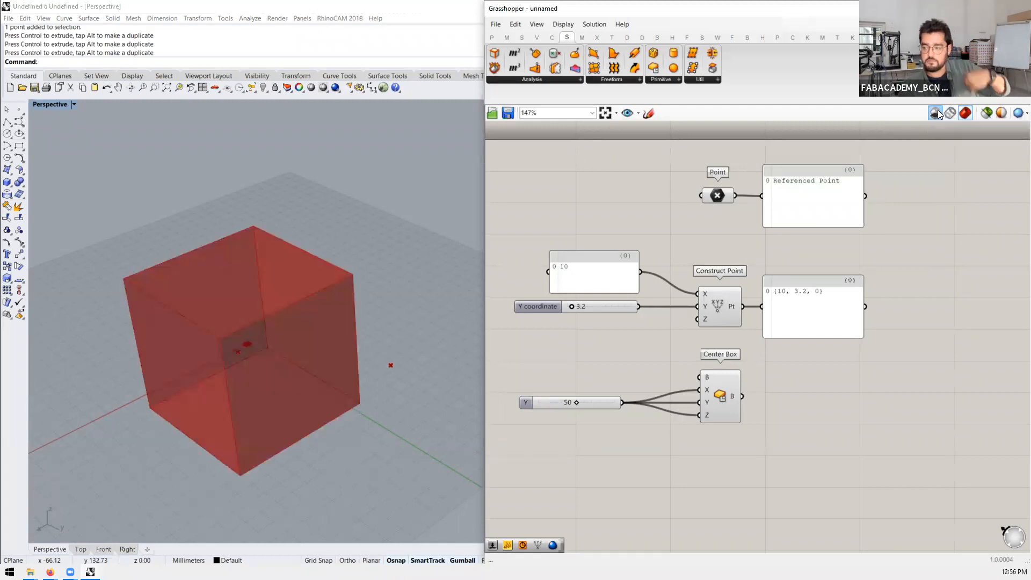
click(936, 114)
click(950, 114)
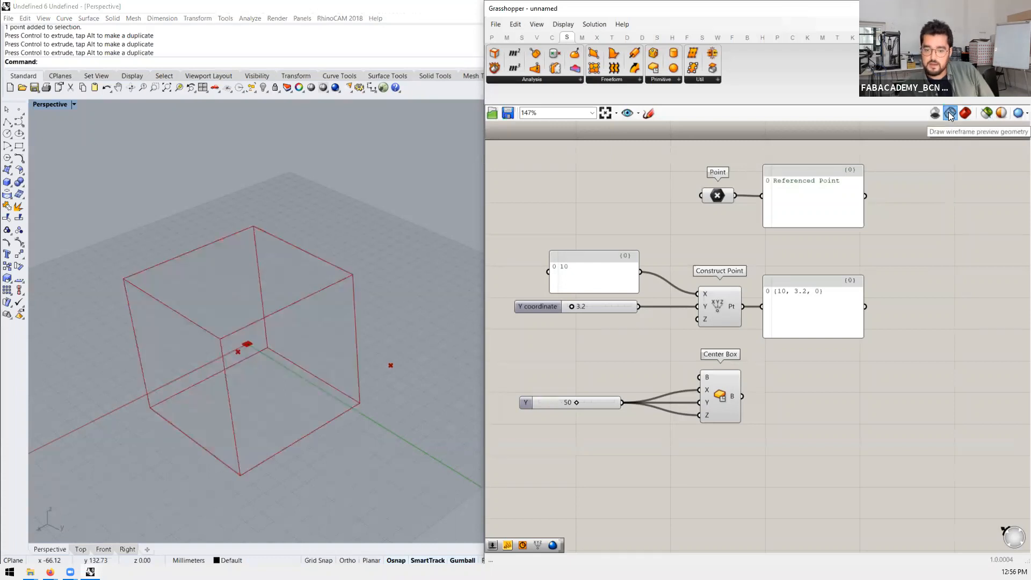
click(964, 113)
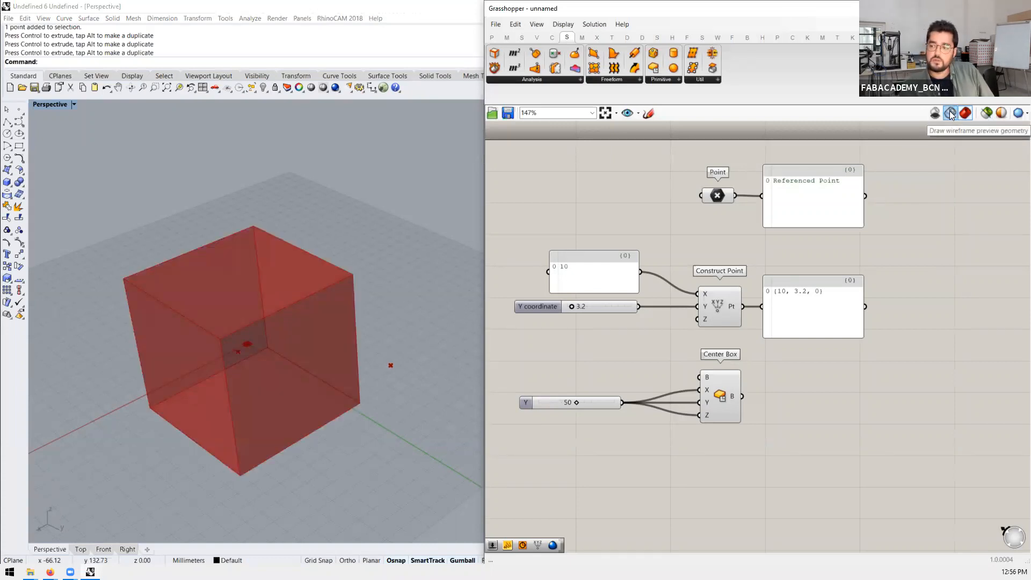
Step: View the box from another angle in wireframe preview and return to shaded preview
click(951, 114)
right_drag(317, 386, 319, 412)
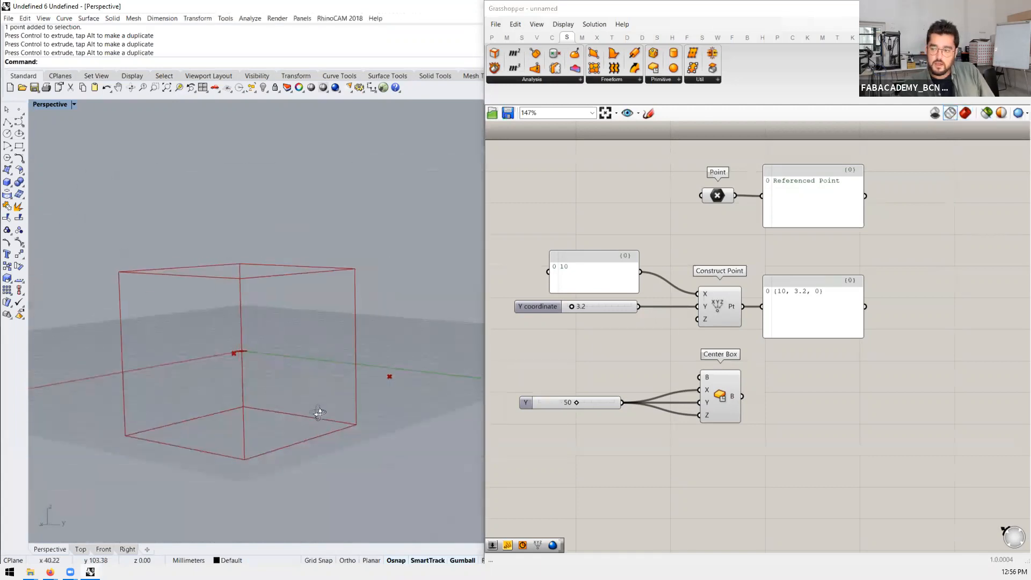
click(965, 113)
mouse_move(337, 305)
right_down()
mouse_move(306, 341)
mouse_move(357, 308)
mouse_move(321, 304)
mouse_move(334, 315)
mouse_move(325, 322)
mouse_move(352, 312)
right_up()
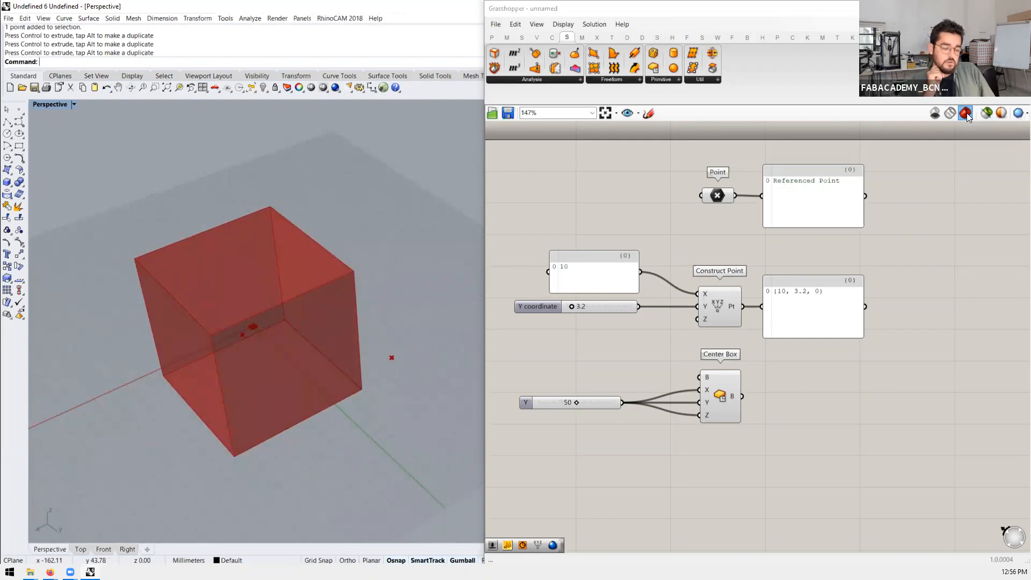
click(969, 207)
scroll(306, 371, down, 2)
mouse_move(307, 375)
right_down()
mouse_move(322, 352)
mouse_move(308, 389)
right_up()
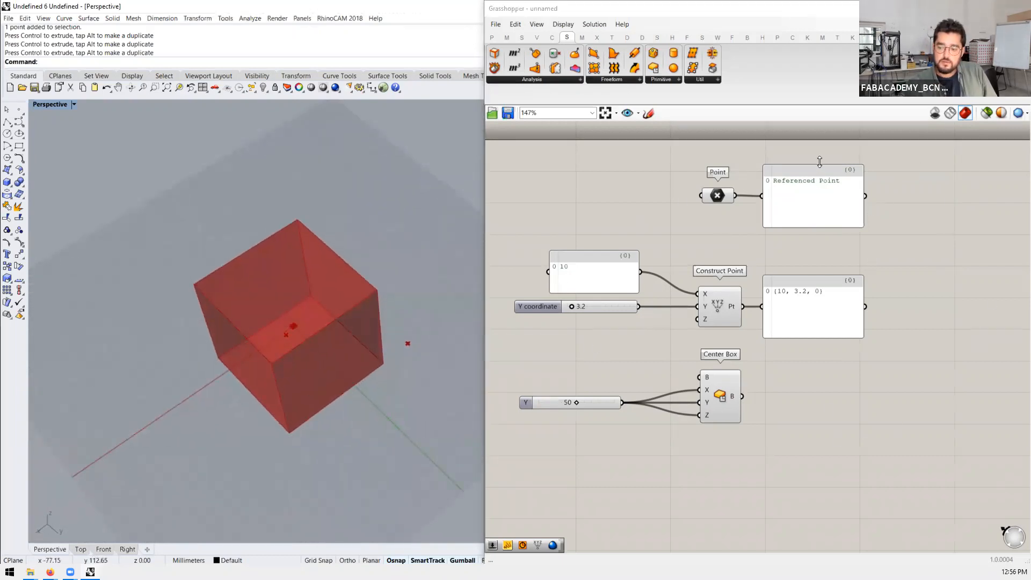
scroll(673, 334, down, 5)
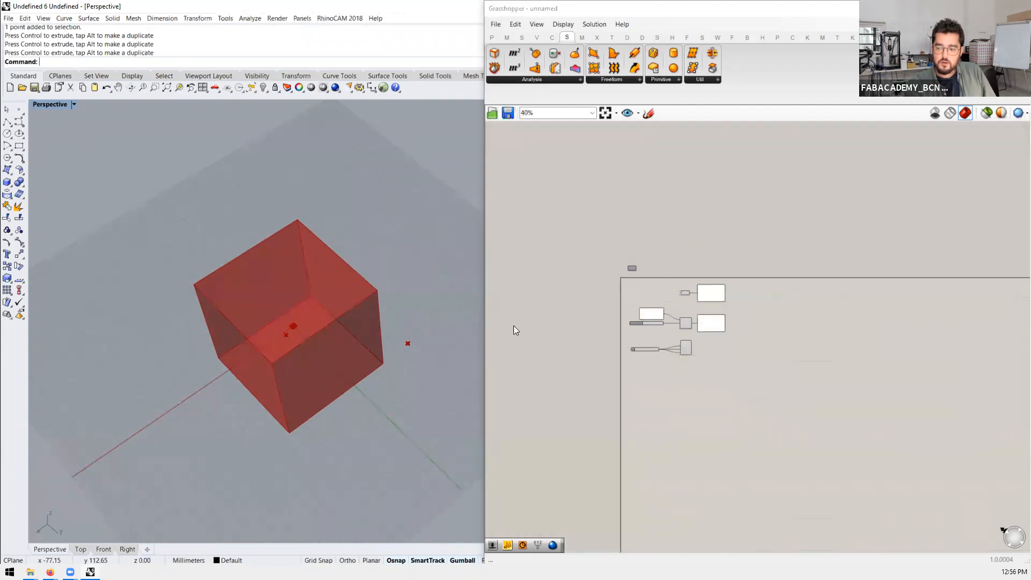
scroll(590, 362, up, 6)
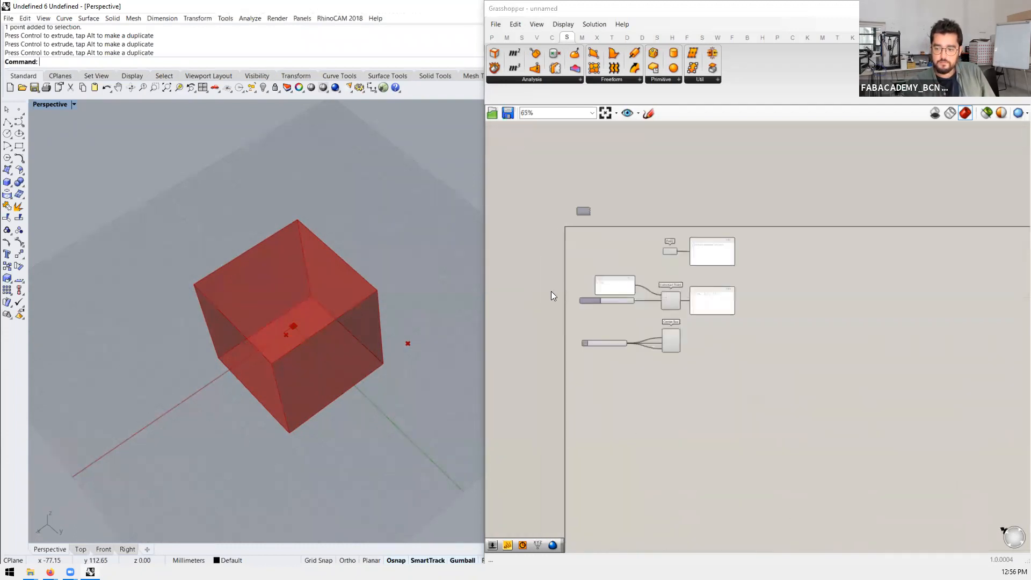
scroll(626, 218, down, 2)
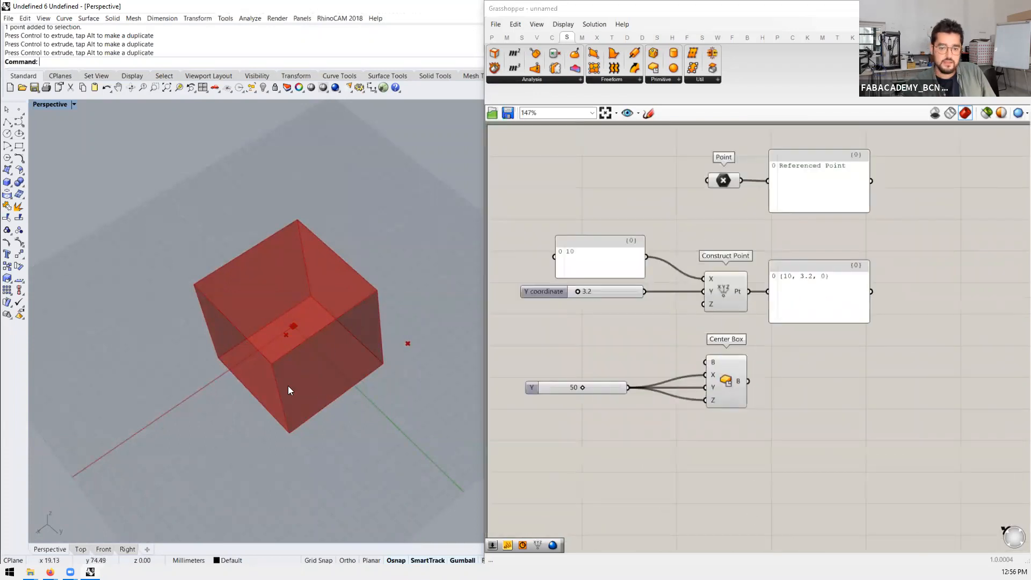
right_drag(352, 404, 380, 361)
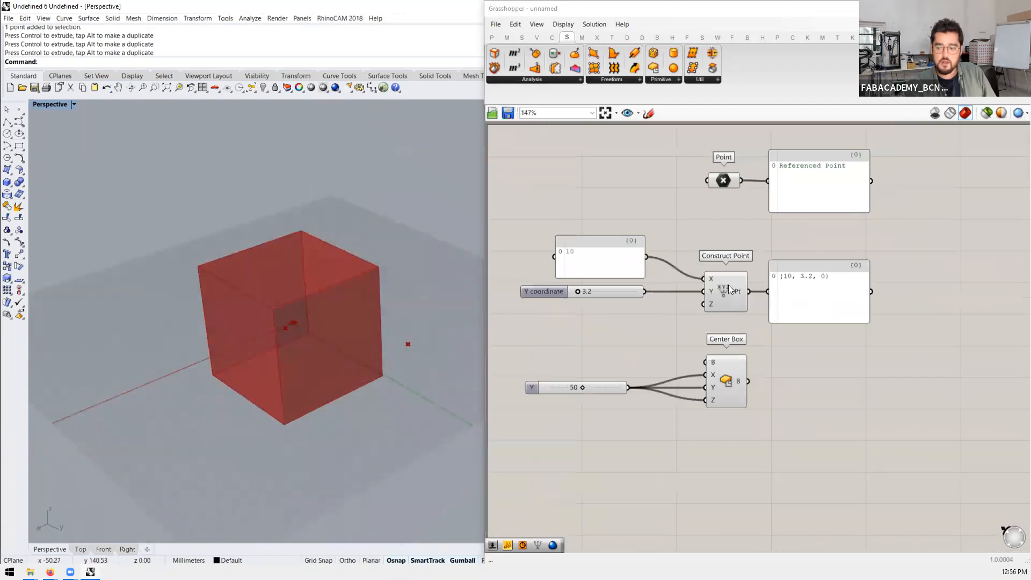
scroll(648, 311, down, 3)
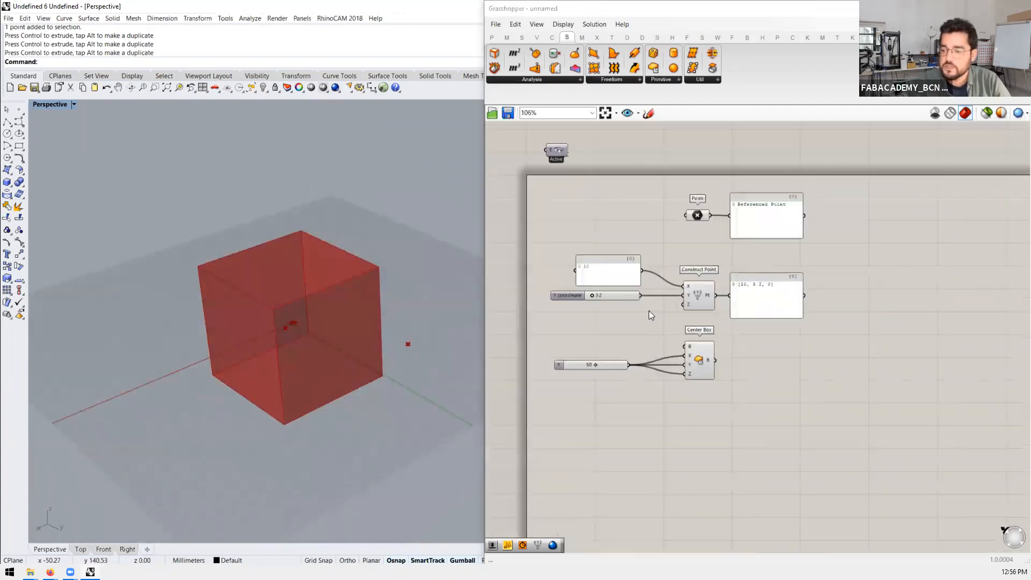
scroll(663, 295, up, 2)
Step: Highlight the geometry of Construct Point and Center Box in turn, and select the Point and Construct Point components together
click(708, 300)
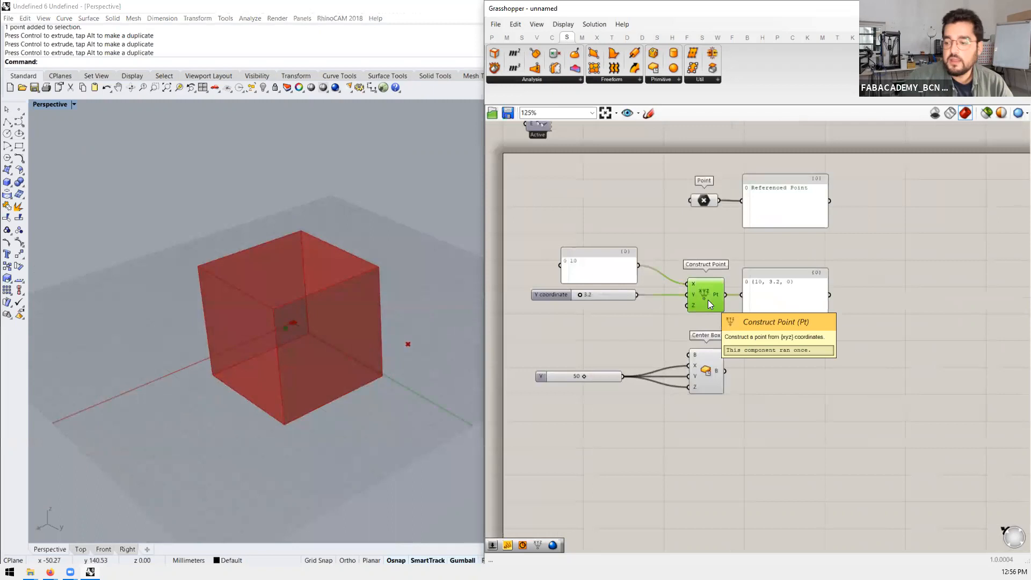
right_drag(331, 360, 363, 353)
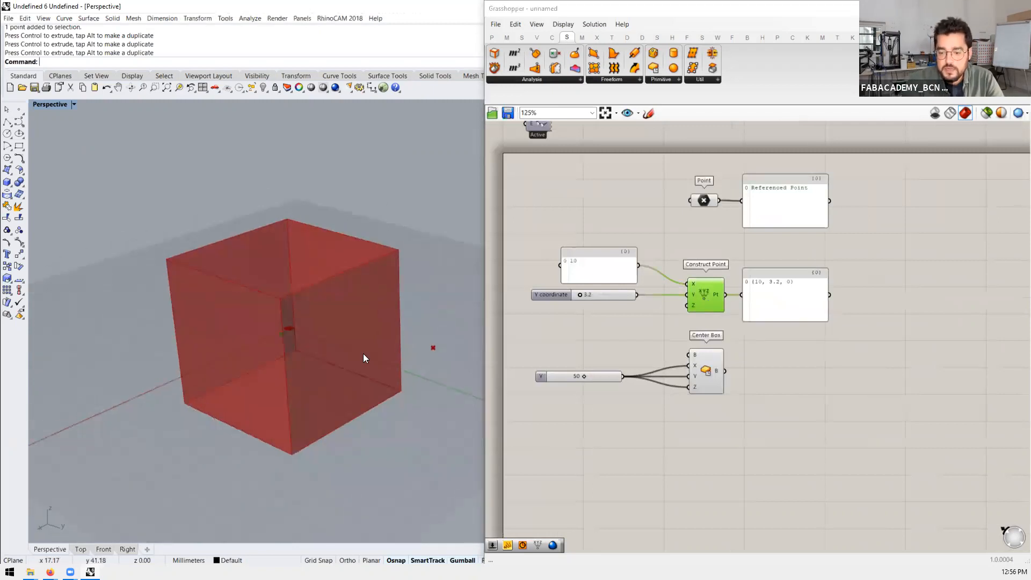
click(711, 371)
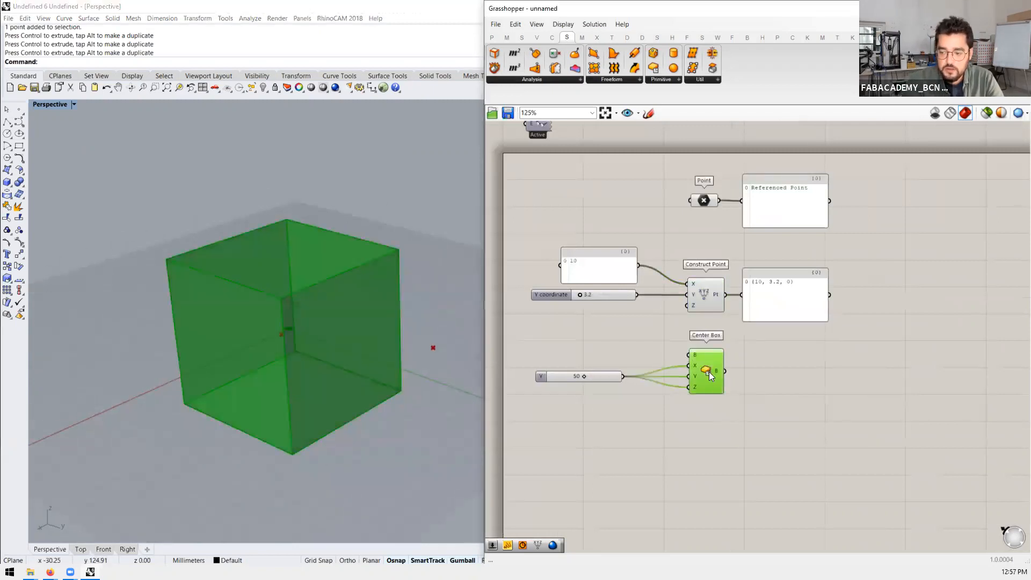
drag(711, 376, 713, 378)
drag(731, 160, 661, 304)
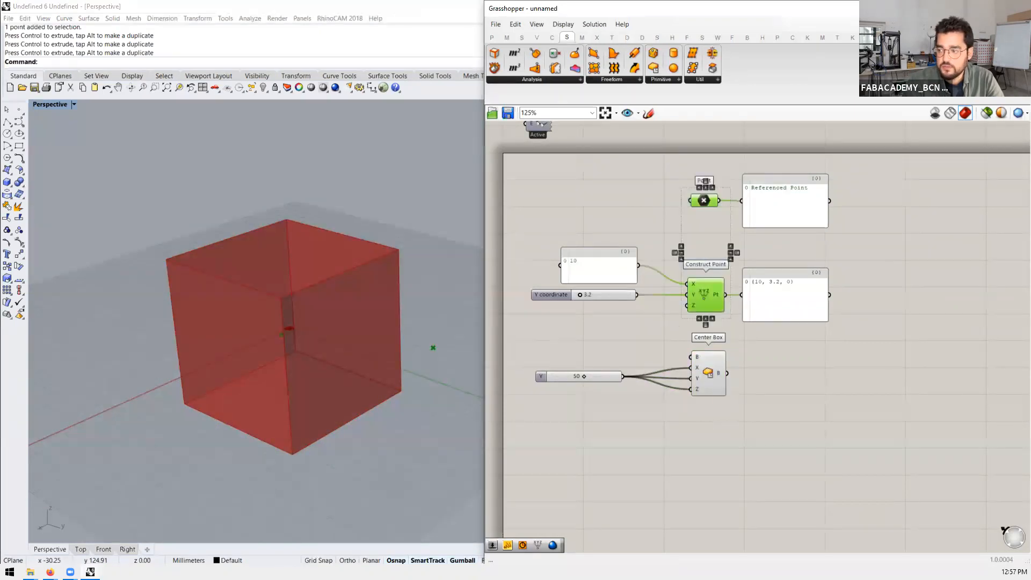
Step: Enable selected-only preview, check it with both point components and Center Box, and disable it again
click(987, 113)
drag(746, 148, 676, 311)
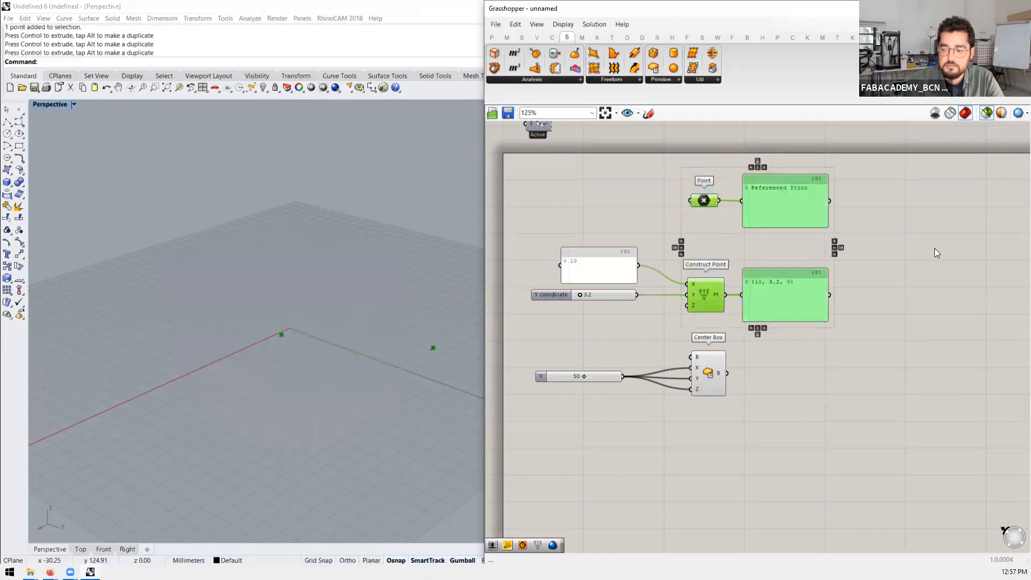
click(903, 290)
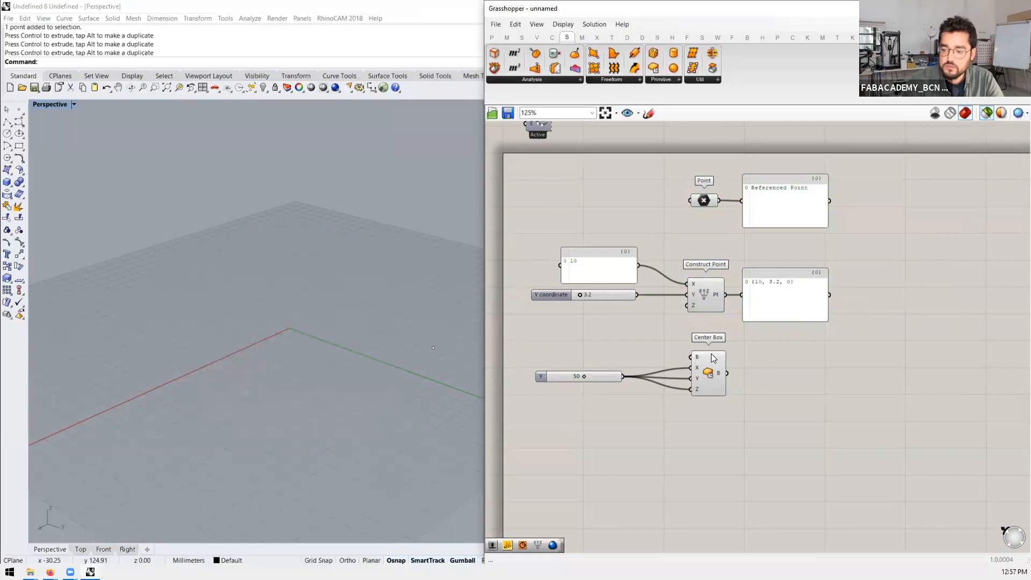
click(708, 381)
click(771, 384)
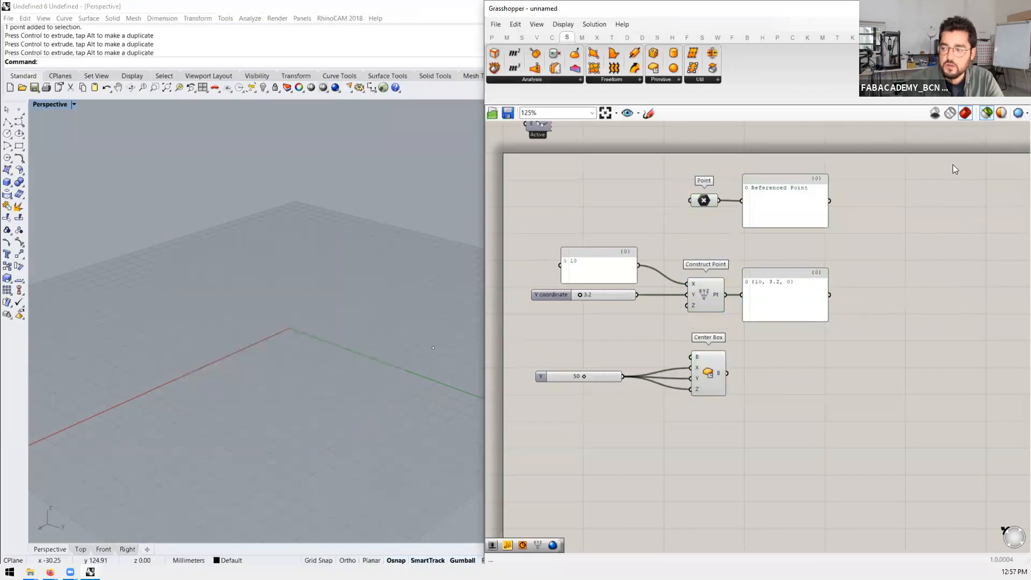
click(986, 115)
Step: Turn off the preview of the Center Box component only
click(709, 379)
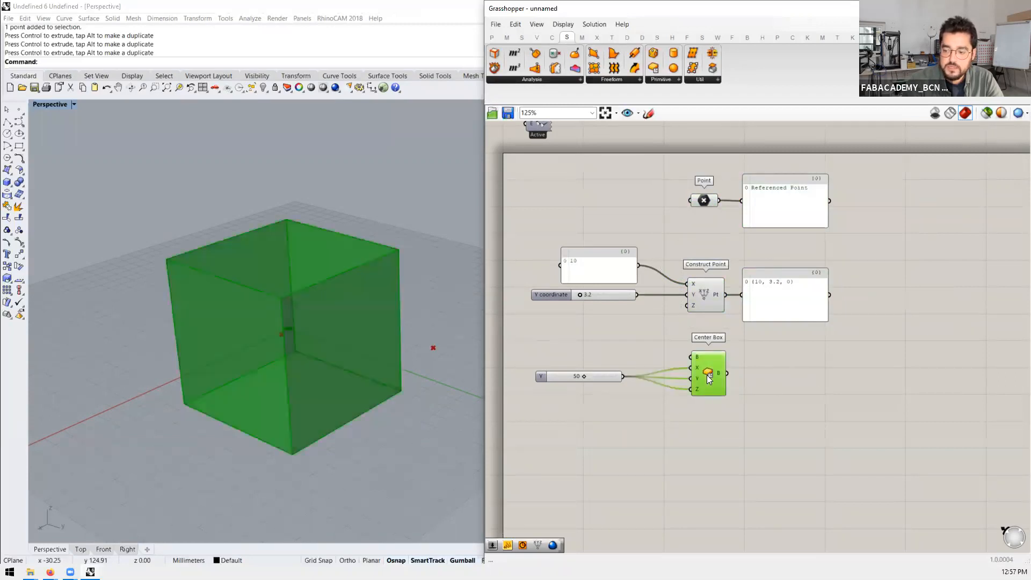
right_click(709, 380)
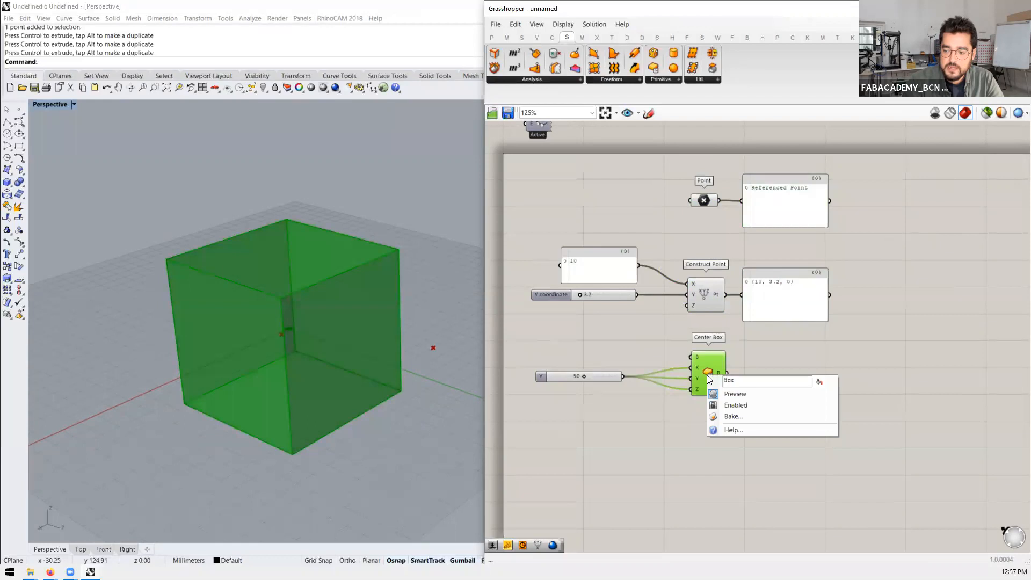
click(732, 394)
click(708, 437)
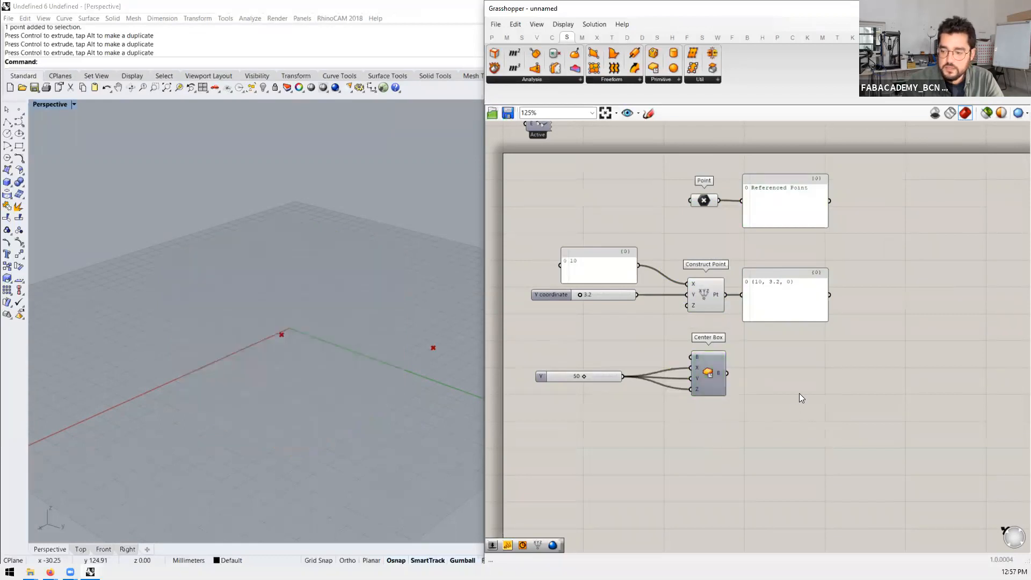
Step: Add a panel beside the Center Box component and connect the component's B output to it
scroll(799, 393, up, 1)
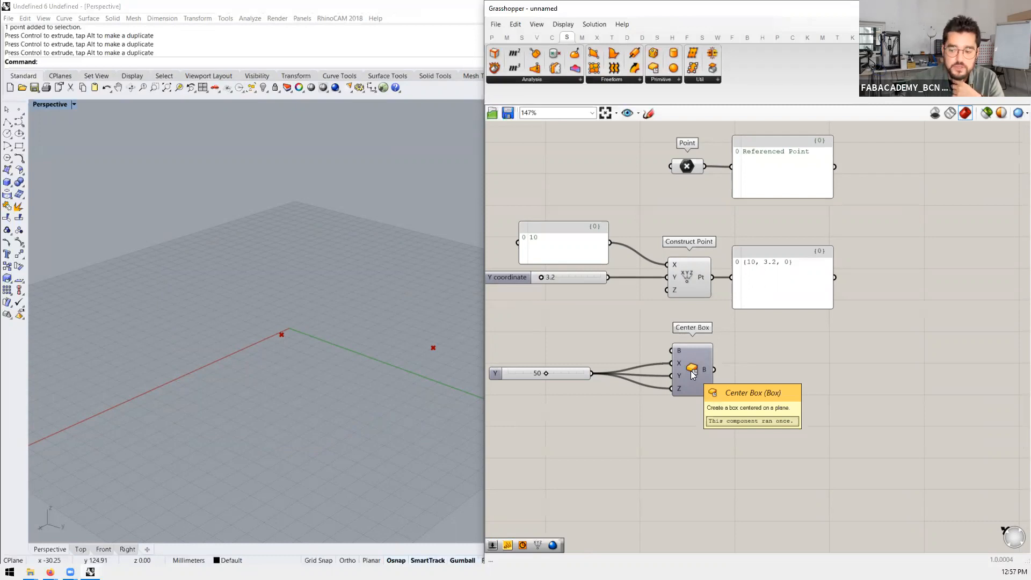
double_click(838, 375)
text(//)
key(Return)
drag(714, 369, 752, 367)
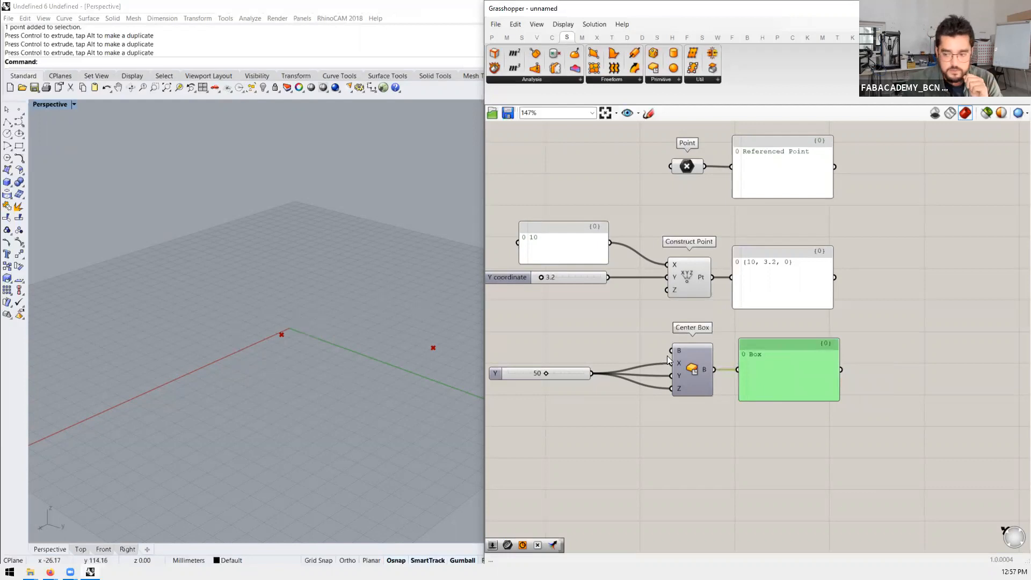
Step: Turn the Center Box component's preview back on and select the component to highlight its box
click(696, 365)
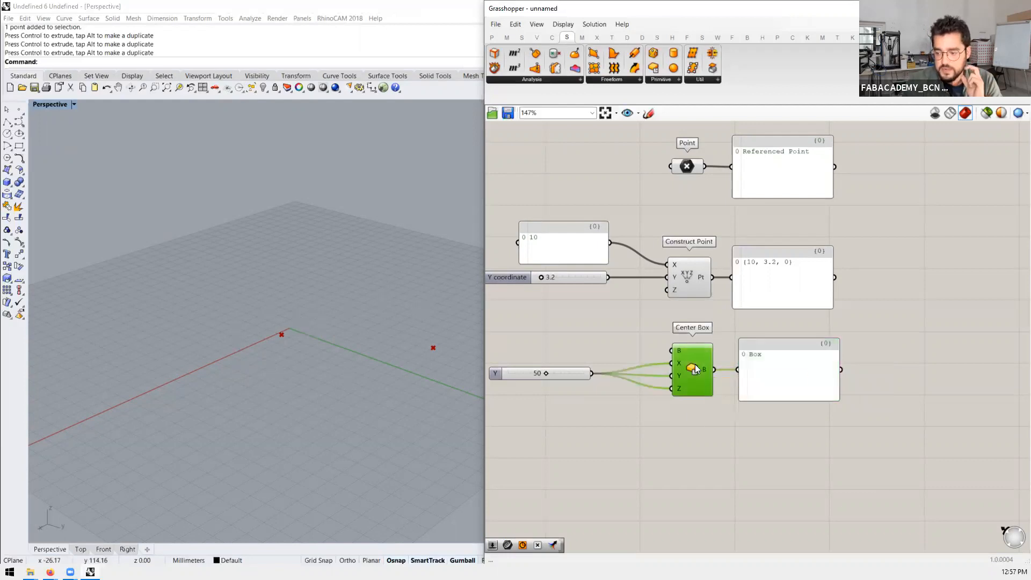
right_click(695, 365)
click(717, 383)
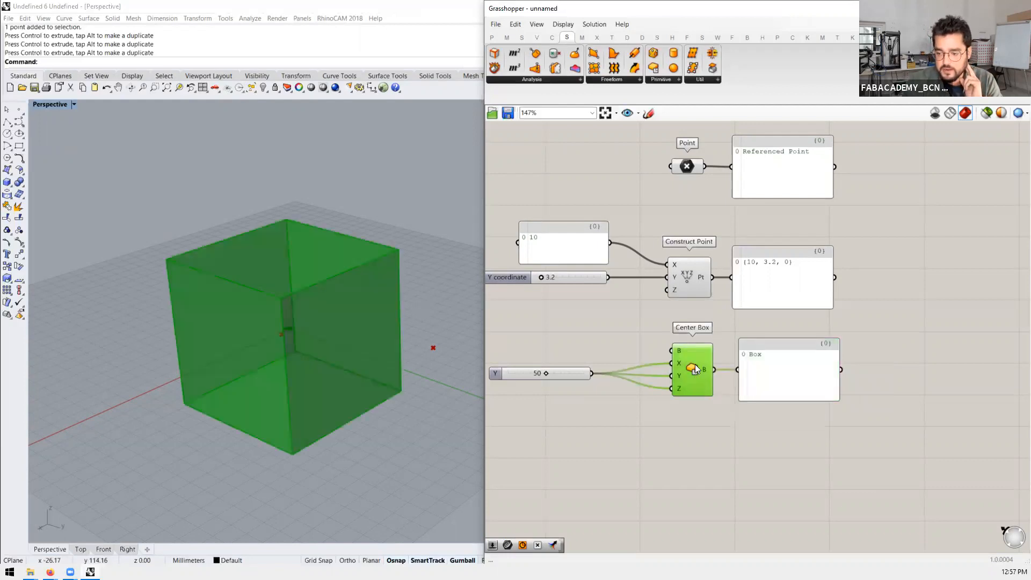
click(693, 411)
click(695, 371)
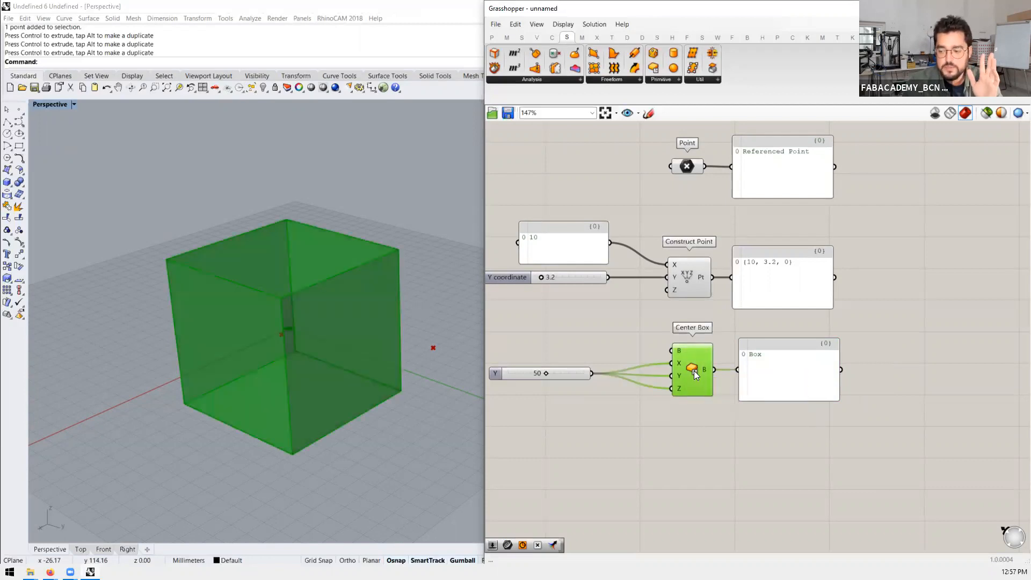
Step: Turn the Center Box component's preview off and back on, and reselect the component
right_click(694, 371)
click(714, 383)
right_click(694, 370)
click(714, 383)
click(695, 456)
click(696, 371)
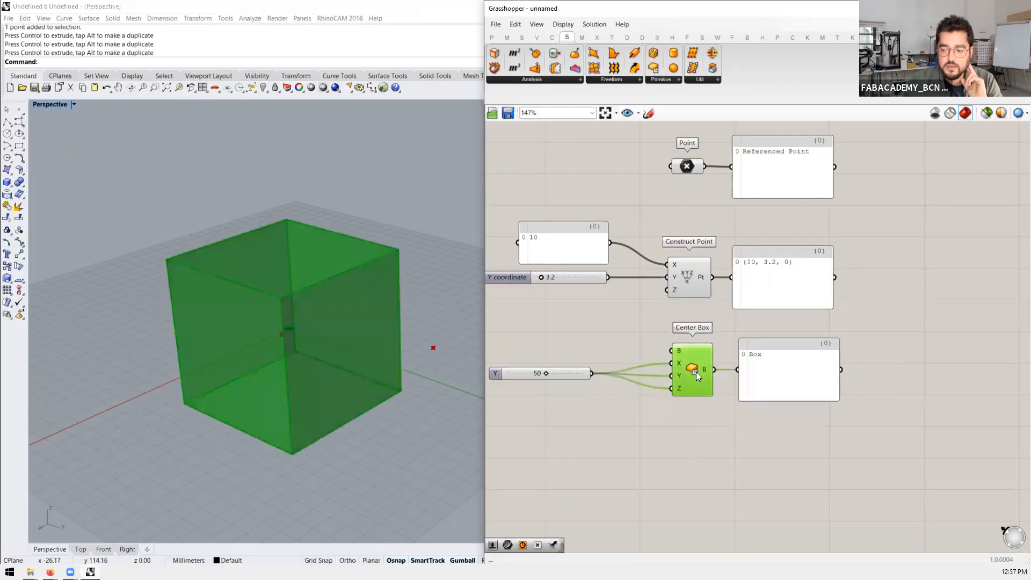
Step: Examine the Preview, Enabled and Bake options of the Center Box component without changing any of them
right_click(696, 371)
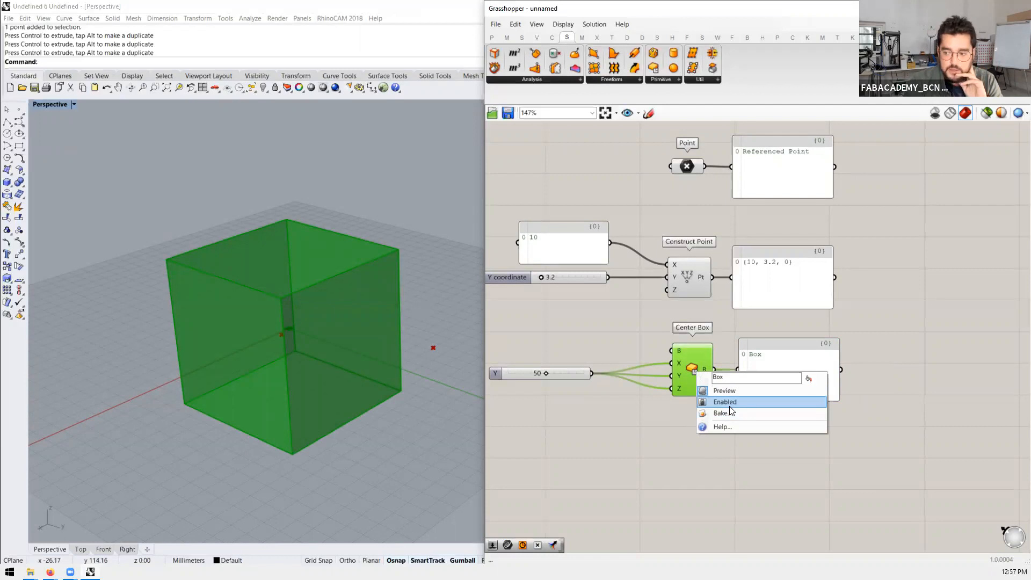
click(684, 415)
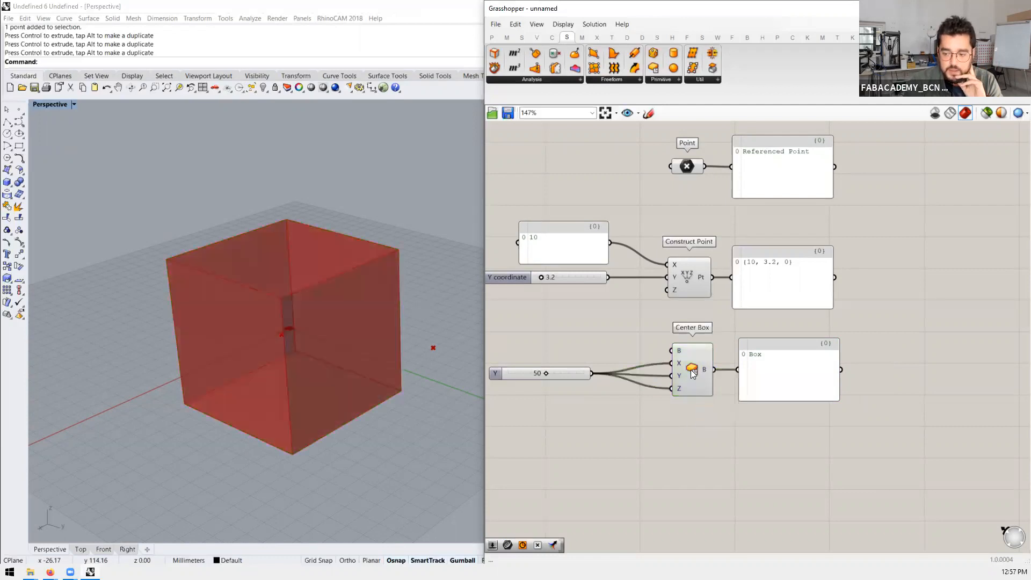
click(694, 375)
right_click(694, 374)
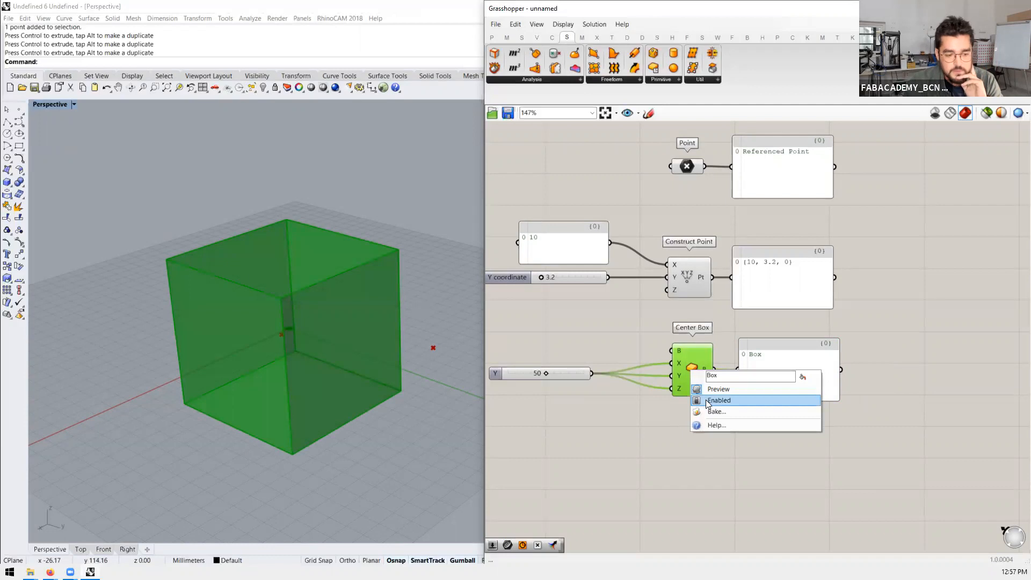
click(639, 421)
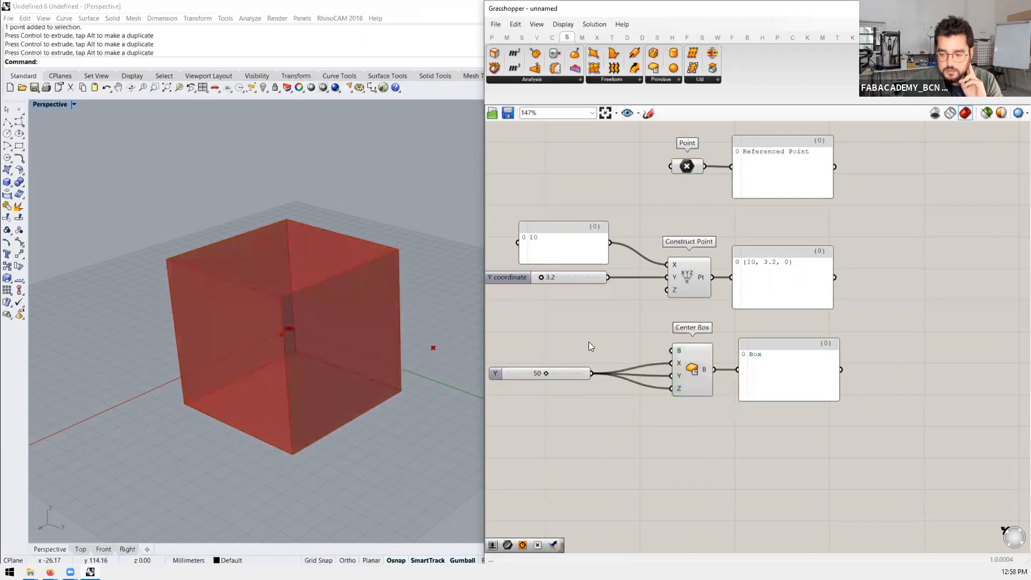
Step: Move the Y slider slightly closer to the Center Box component and disable the component
drag(561, 370, 529, 375)
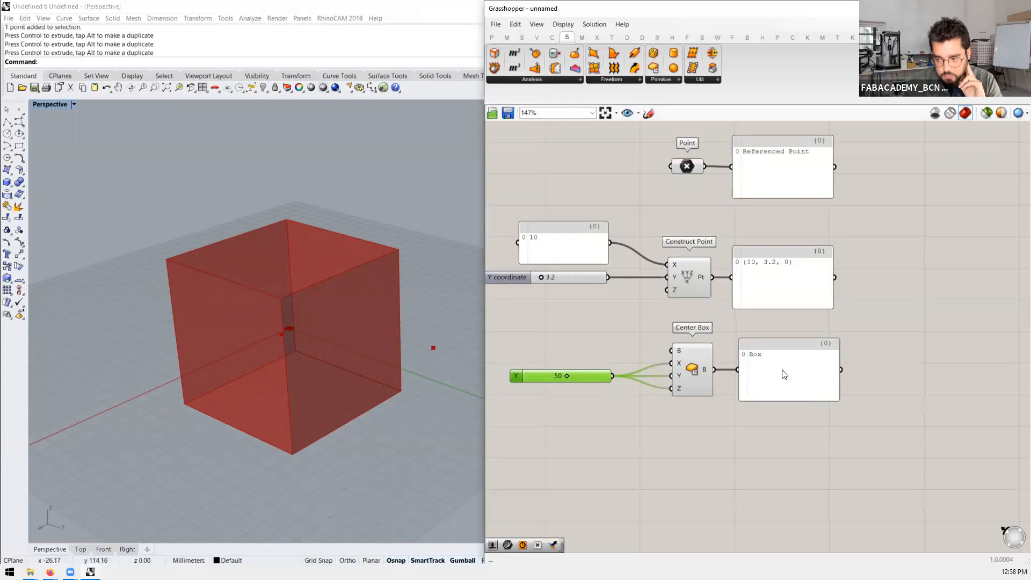
click(691, 371)
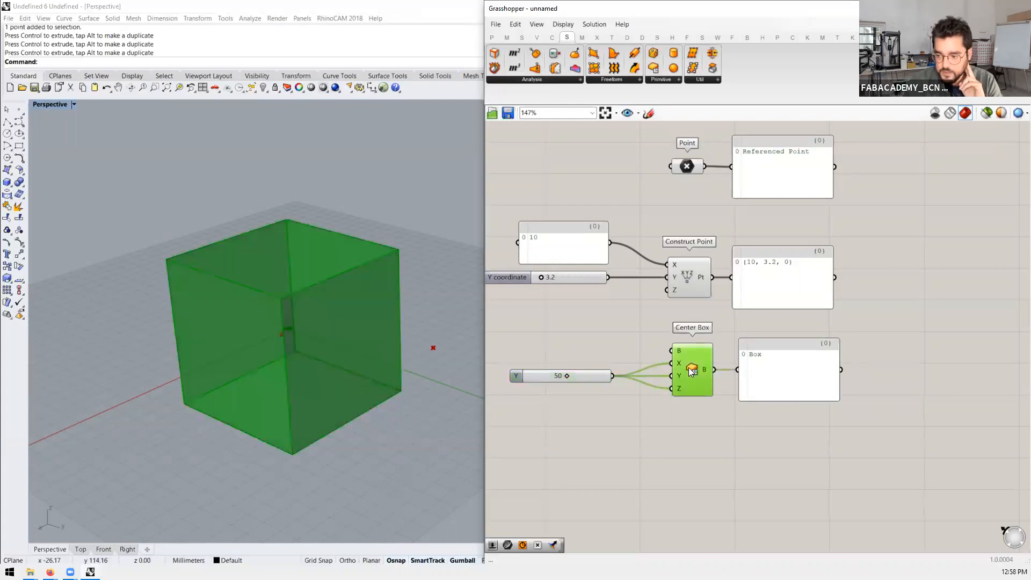
right_click(691, 372)
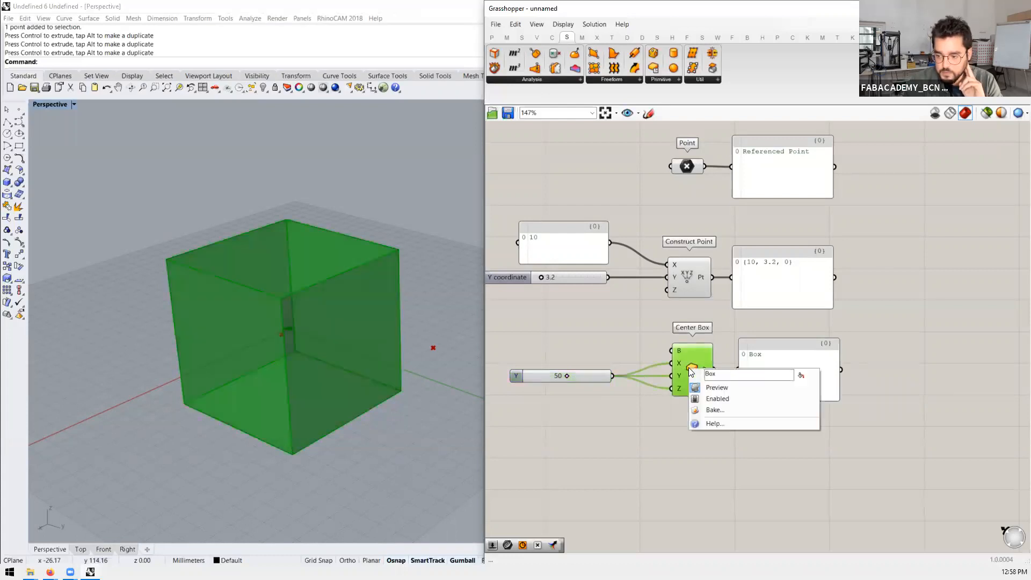
click(710, 400)
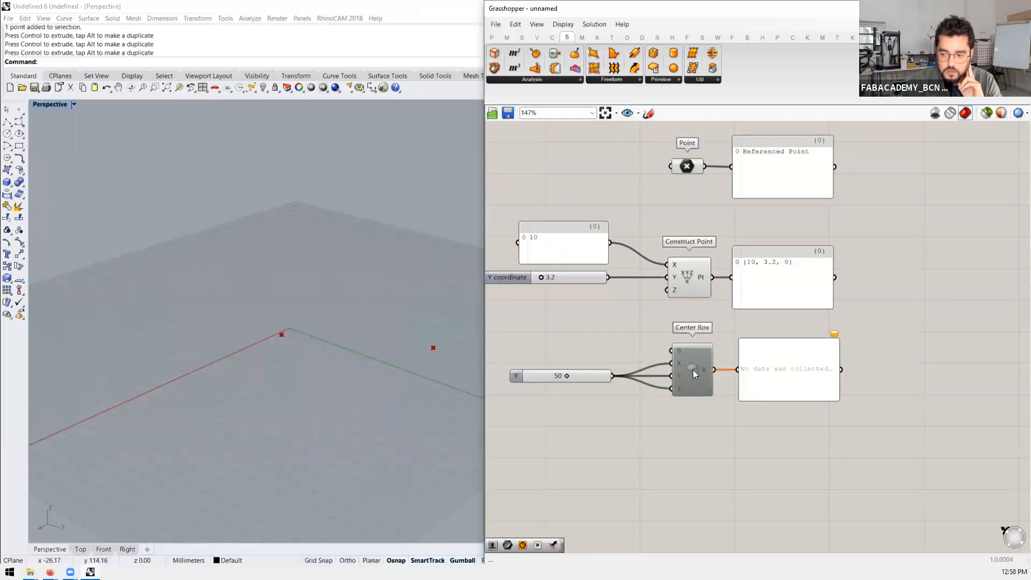
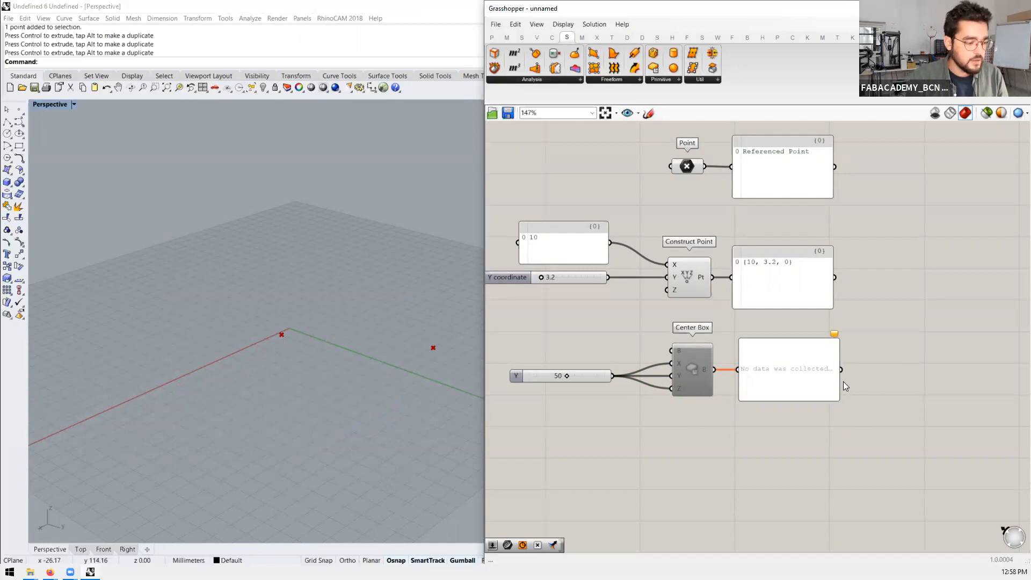
Step: Reposition the output panel beside the disabled Center Box component and examine the orange wire connecting them
drag(805, 373, 850, 370)
click(778, 409)
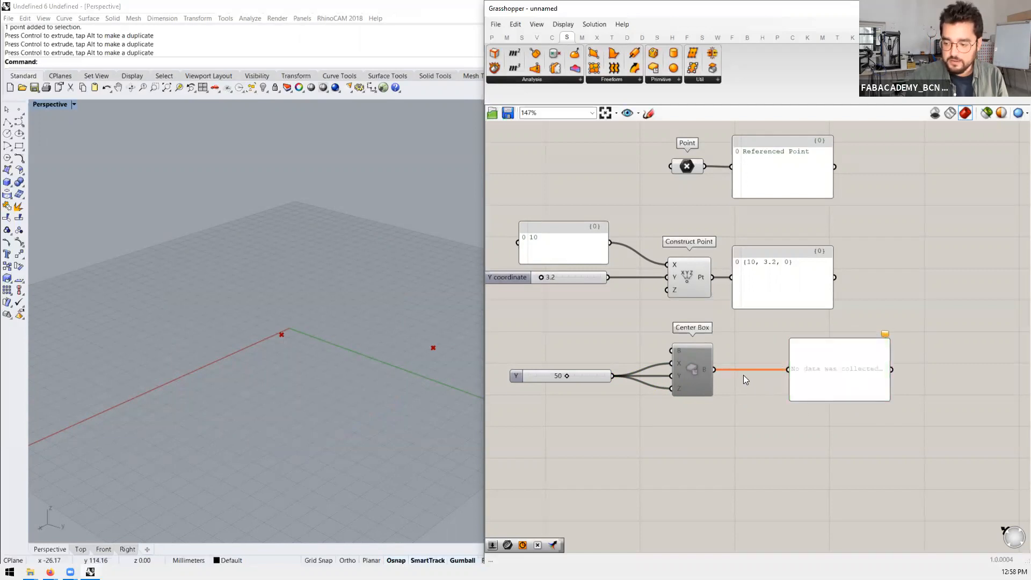
scroll(745, 375, up, 3)
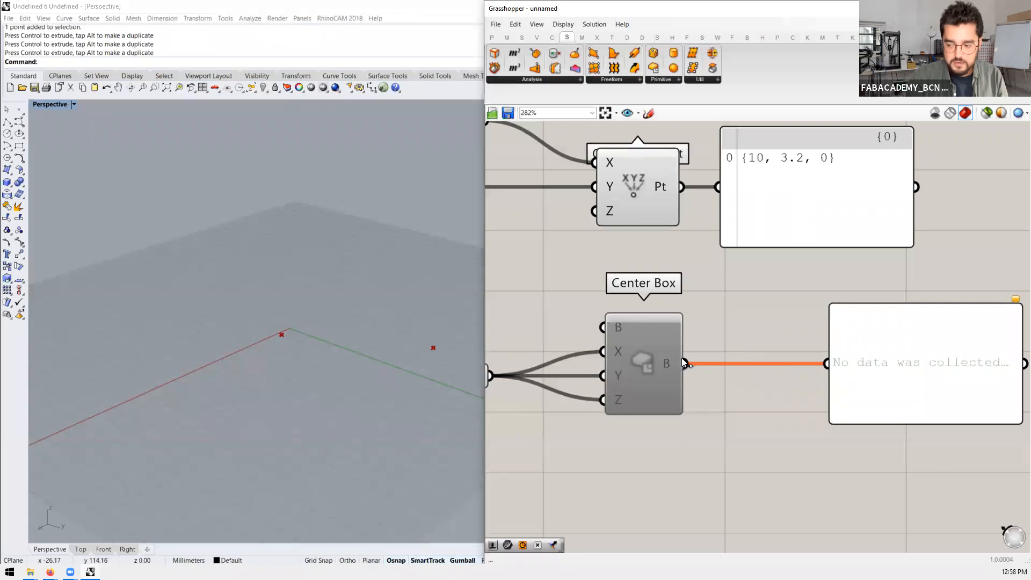
scroll(686, 363, down, 3)
drag(828, 366, 781, 353)
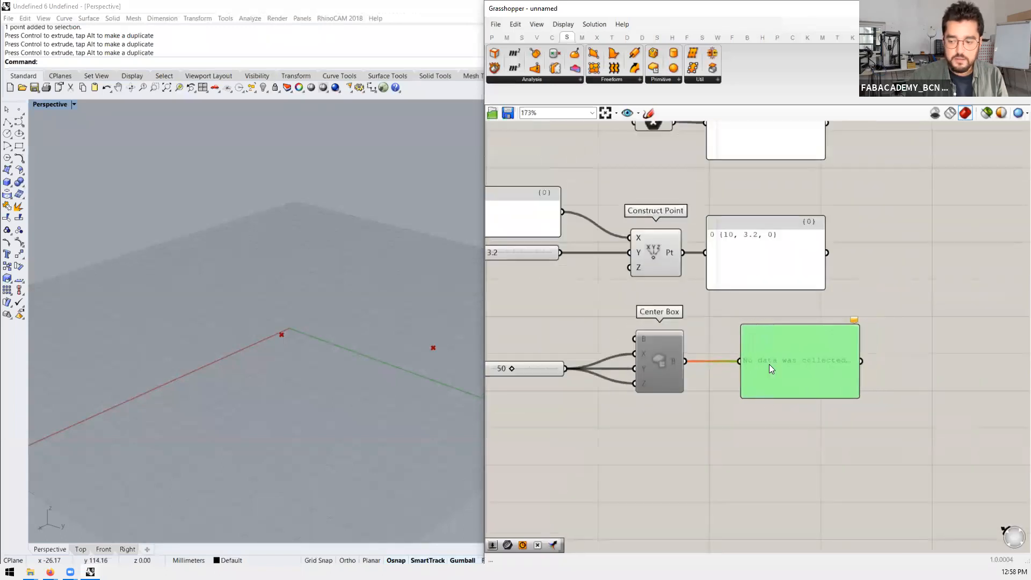
click(715, 376)
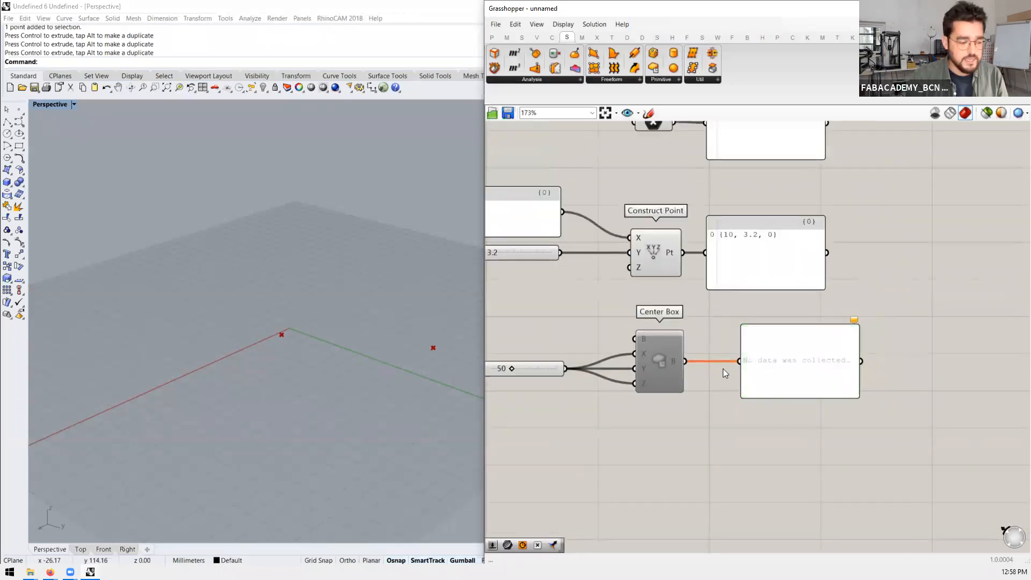
drag(710, 379, 704, 390)
drag(722, 334, 705, 386)
scroll(704, 373, down, 3)
Step: Re-enable the Center Box component and clear the selection
click(677, 368)
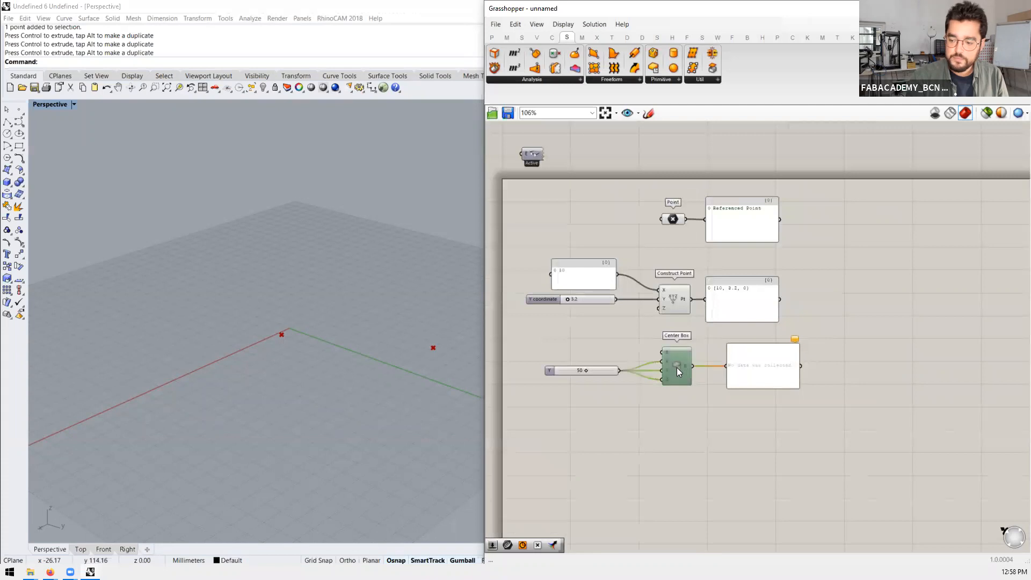
right_click(678, 370)
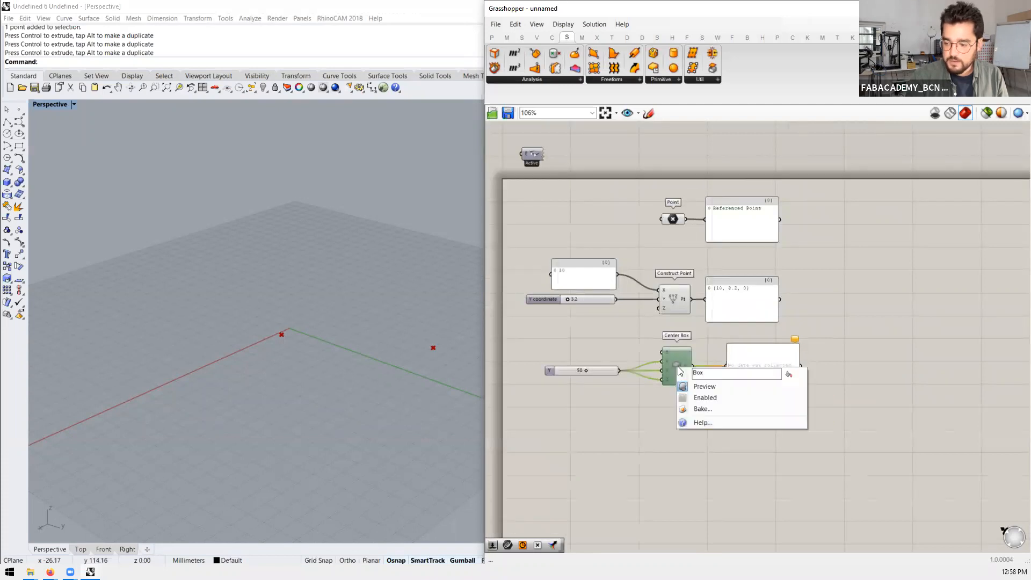
click(704, 398)
click(693, 450)
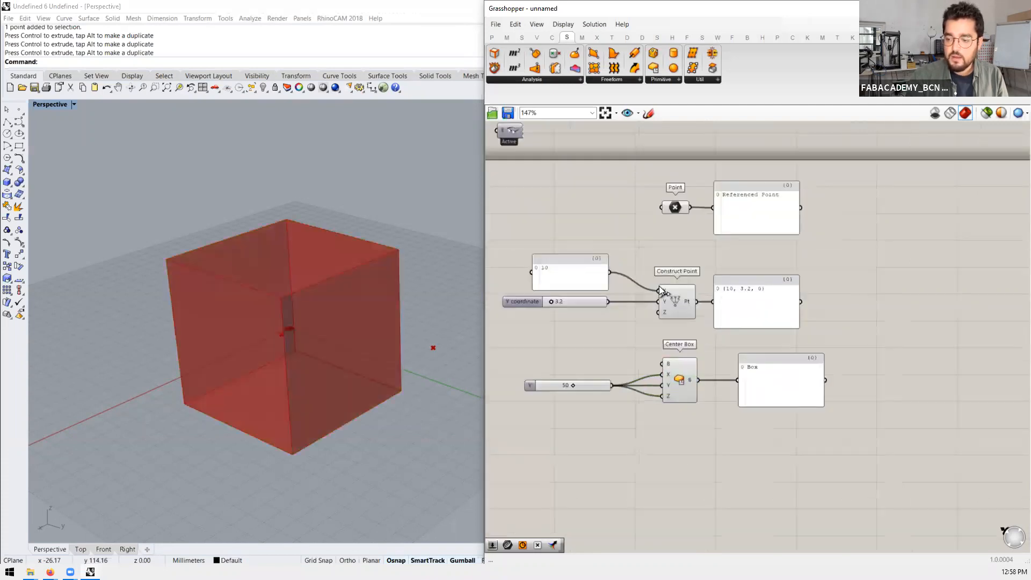
Step: Disable the Y coordinate slider that feeds the Construct Point component
click(674, 299)
right_drag(674, 298, 693, 304)
scroll(693, 304, up, 3)
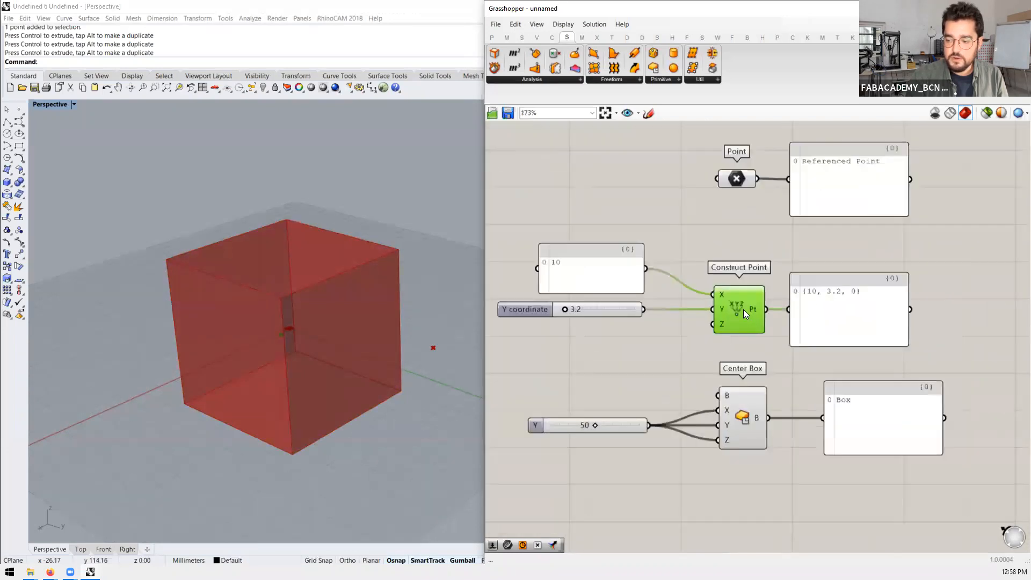
drag(649, 348, 593, 299)
right_click(601, 310)
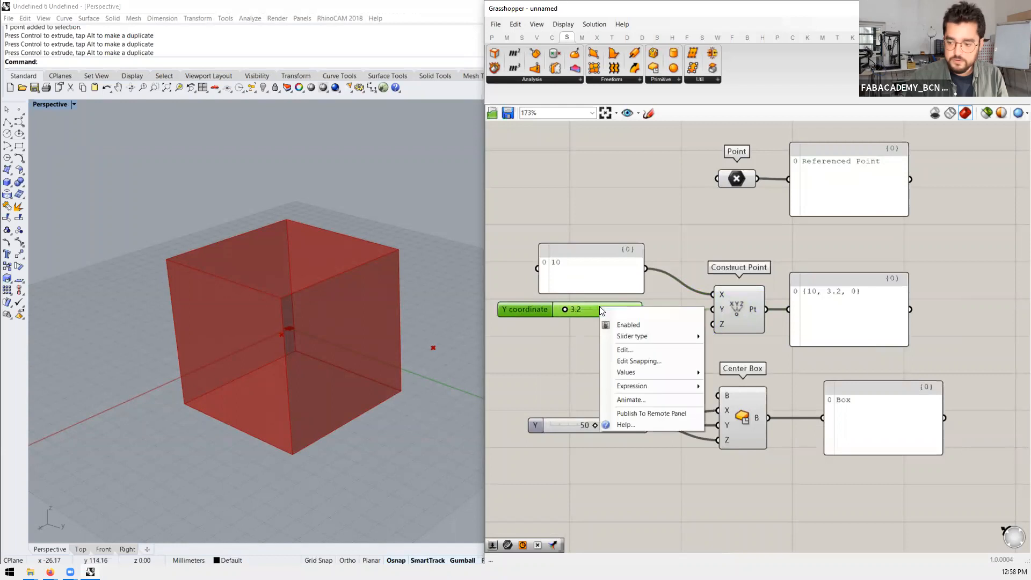
click(632, 325)
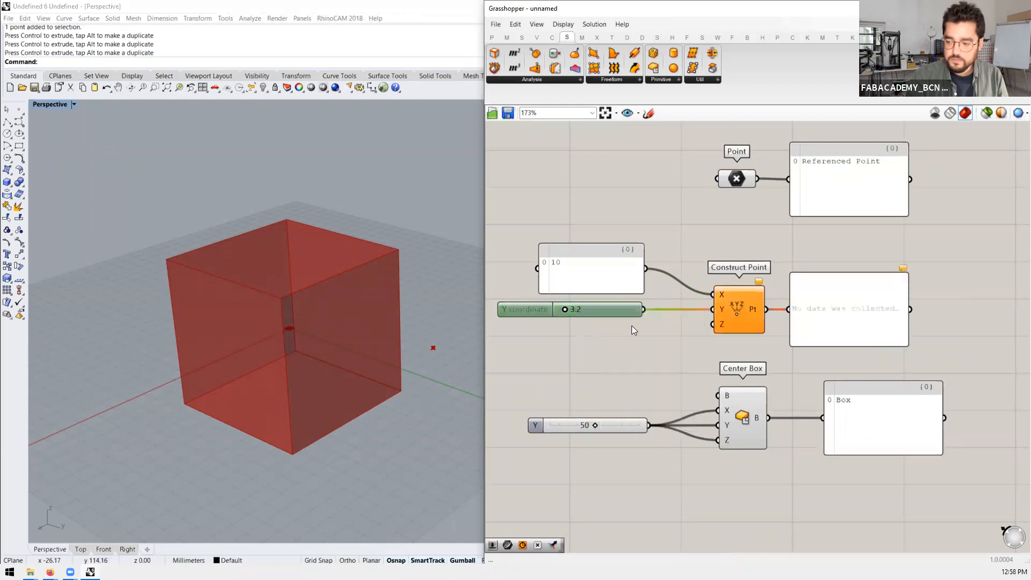
click(630, 345)
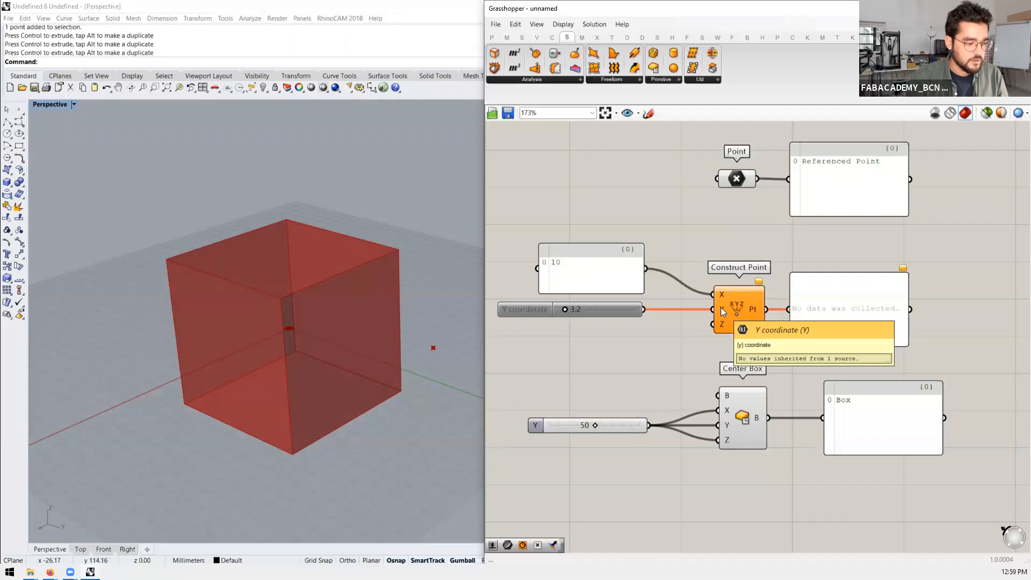
Step: Examine the Construct Point warning, its empty output panel and the wire from the disabled Y coordinate slider
drag(597, 304, 601, 326)
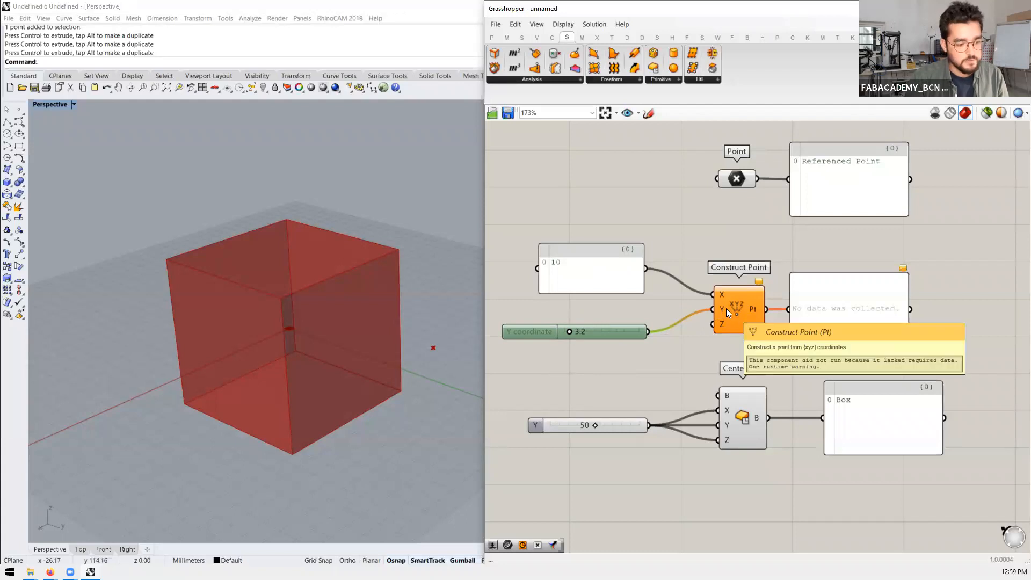
drag(622, 328, 618, 306)
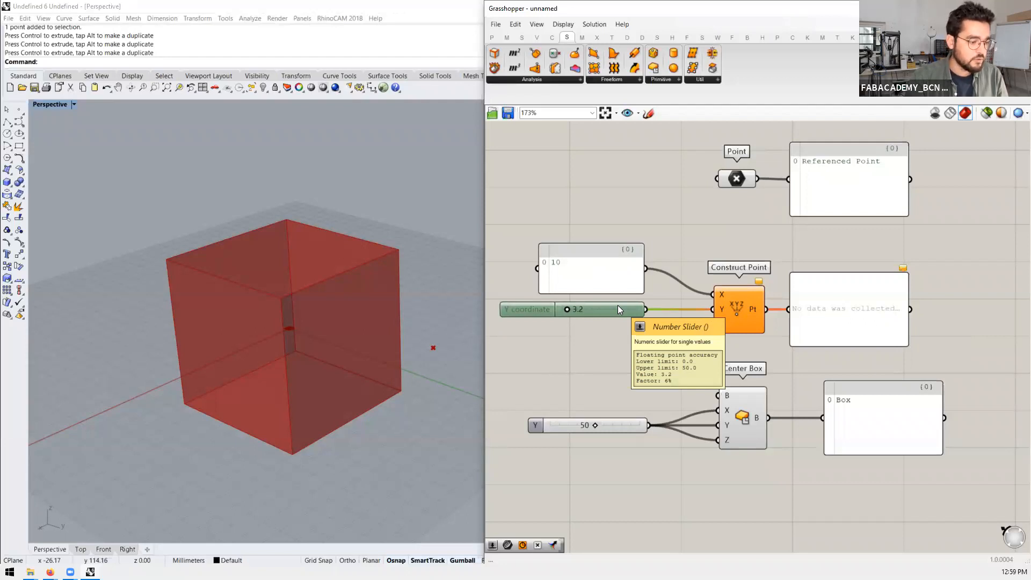
scroll(639, 328, down, 1)
scroll(633, 317, up, 1)
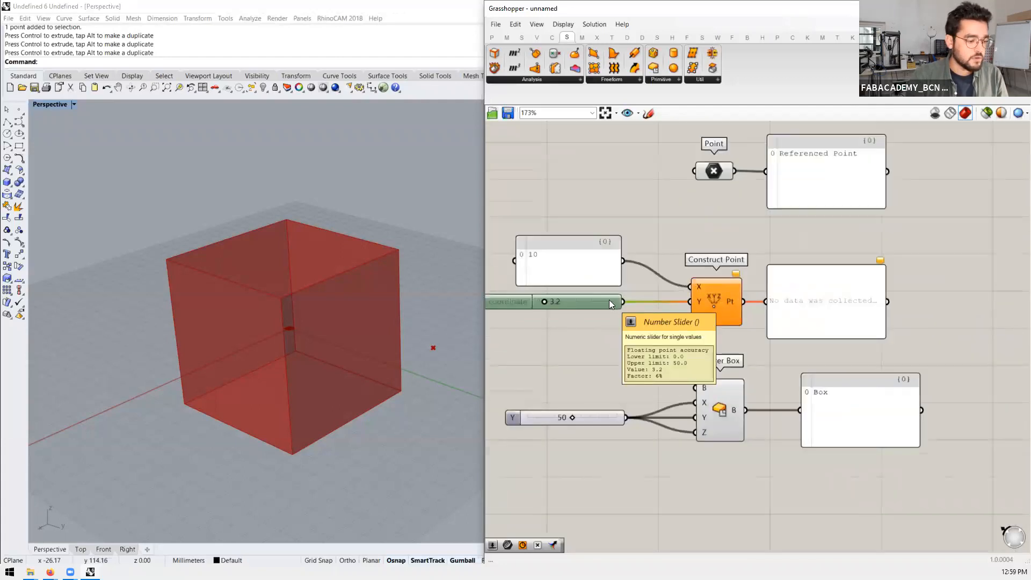
scroll(617, 295, down, 2)
scroll(689, 284, up, 2)
scroll(704, 282, down, 1)
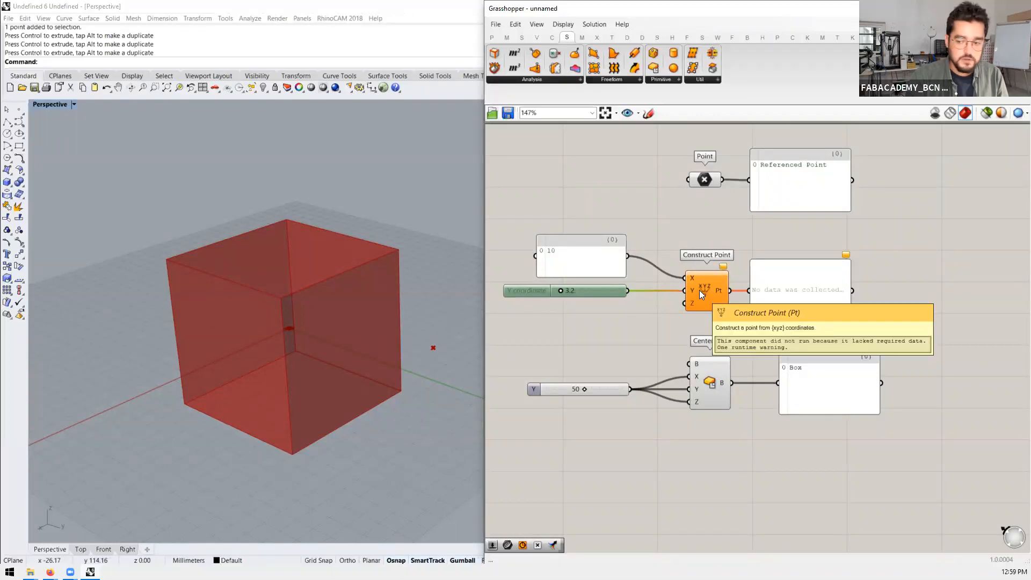
scroll(710, 294, up, 3)
scroll(670, 266, down, 5)
scroll(668, 321, up, 4)
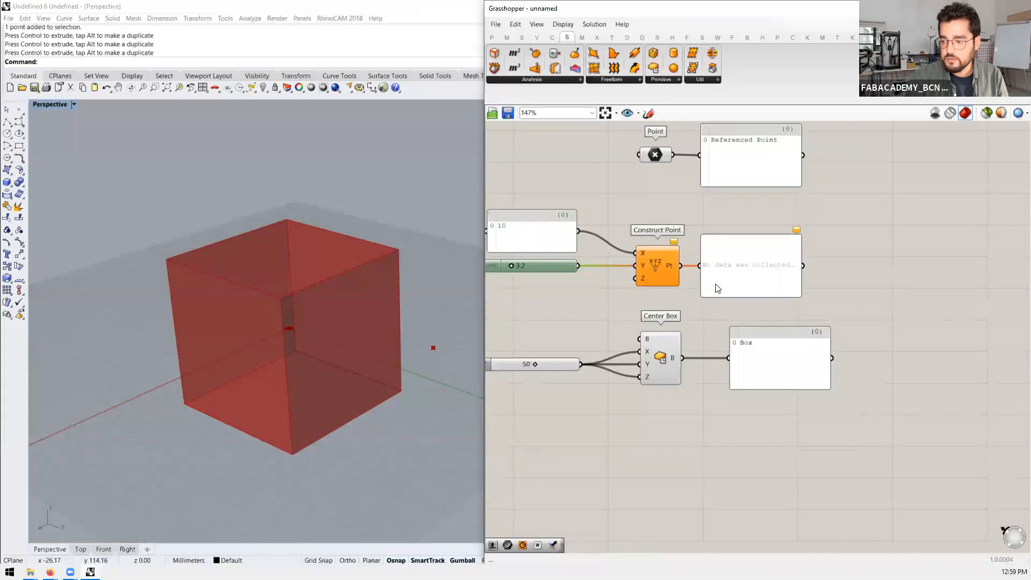
scroll(667, 321, up, 2)
scroll(626, 250, down, 2)
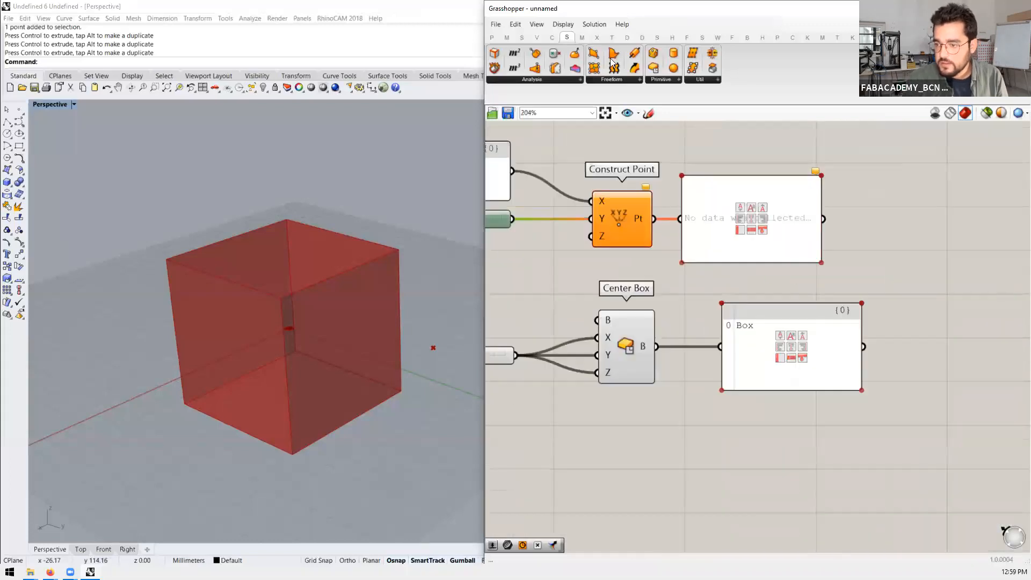
Step: Review which canvas widgets are enabled in the display options without changing them
click(563, 24)
mouse_move(614, 225)
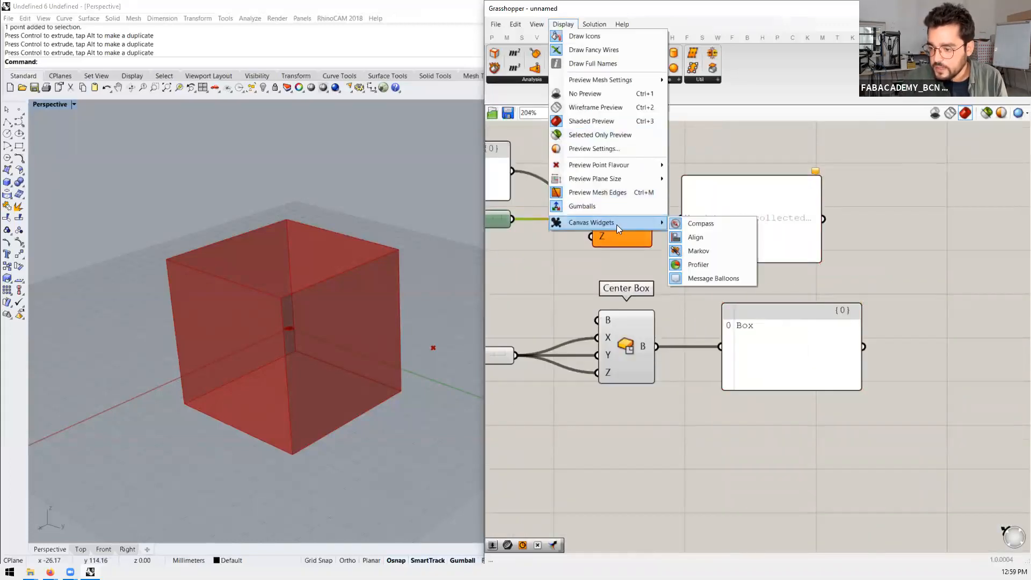
click(939, 235)
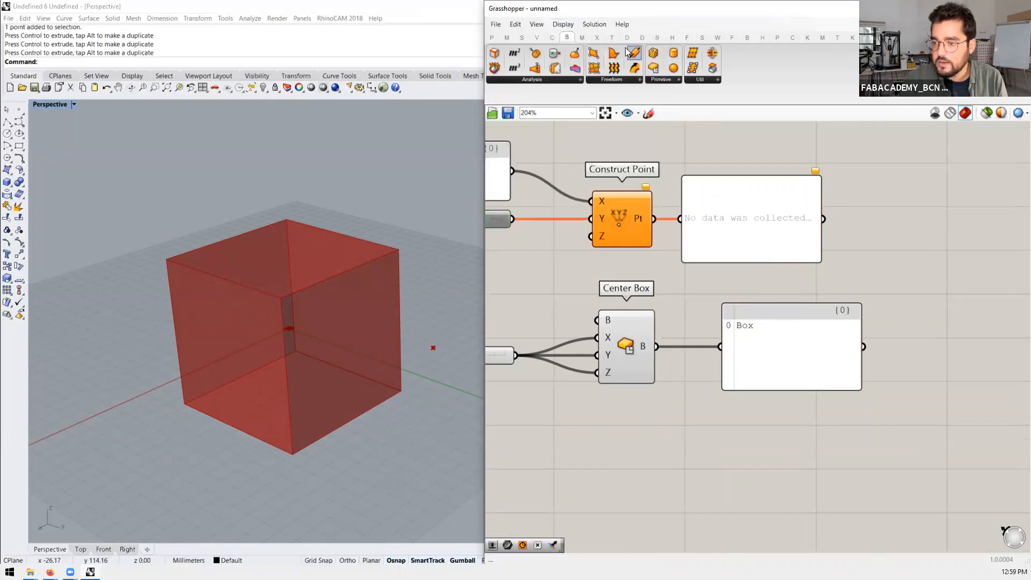
Step: Open the Topological-Example.gh definition from the Grass2 folder and dismiss the unrecognized objects notice
click(500, 24)
click(513, 47)
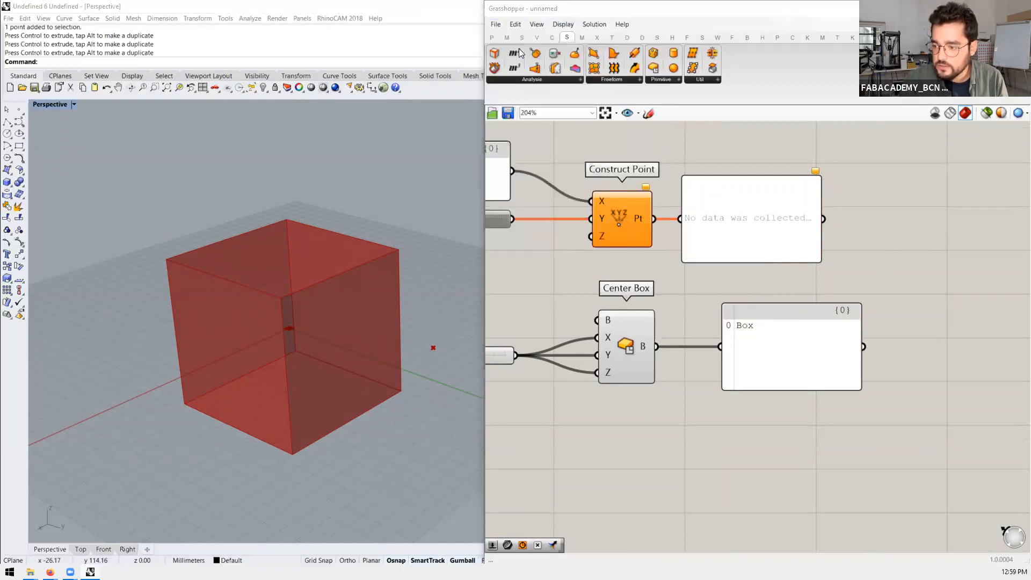
click(738, 121)
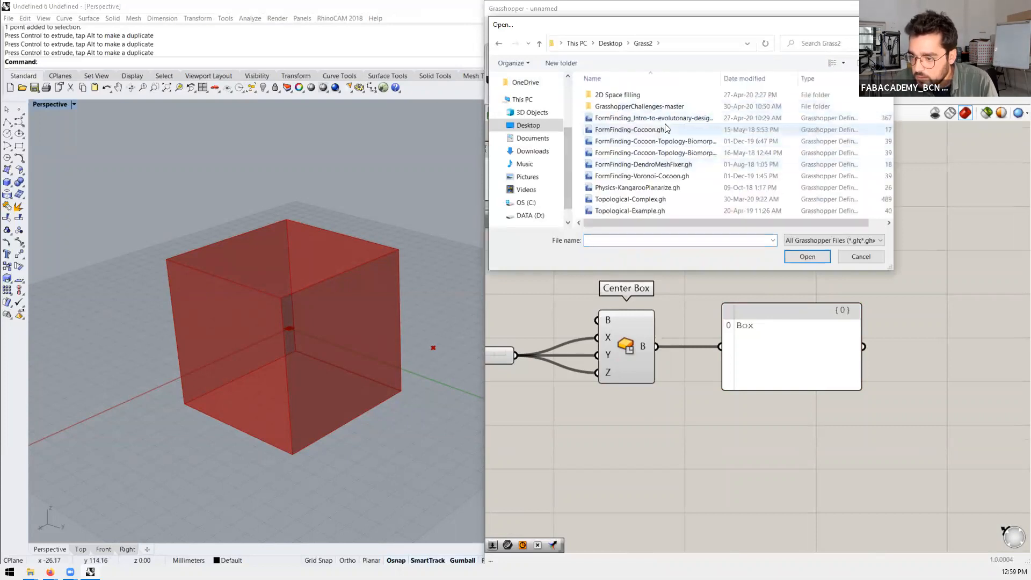
click(633, 211)
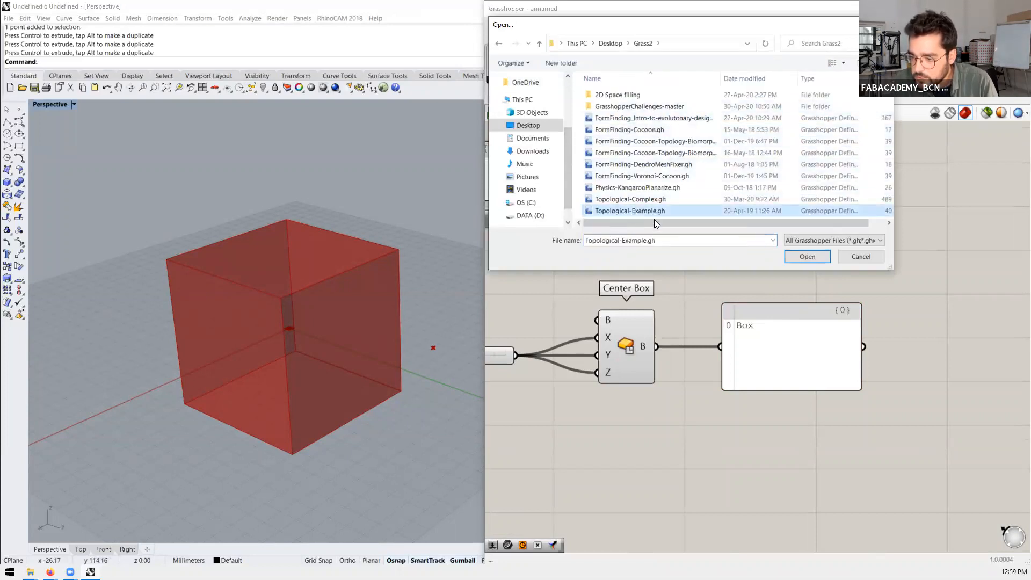
click(806, 257)
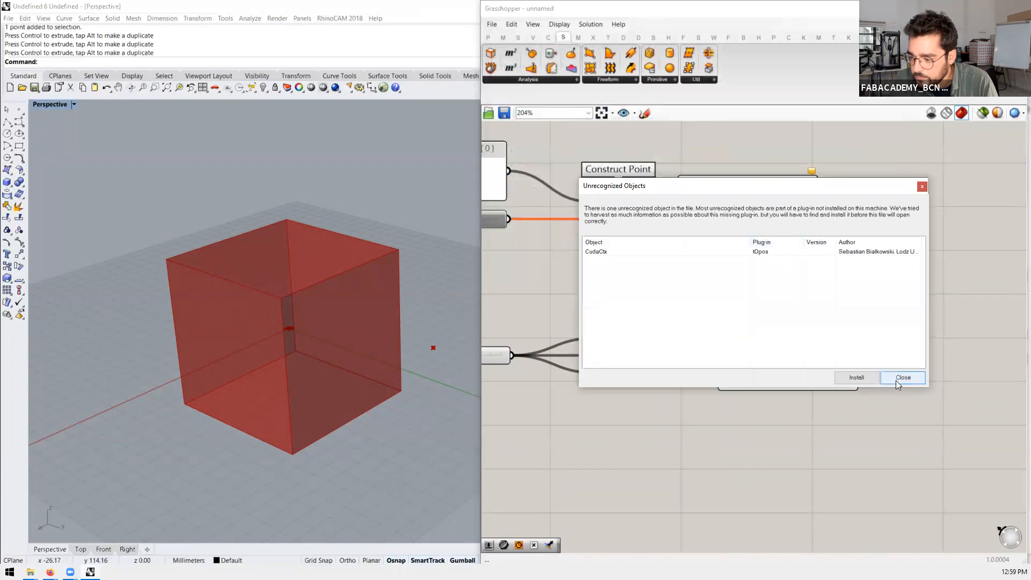
click(902, 378)
click(589, 328)
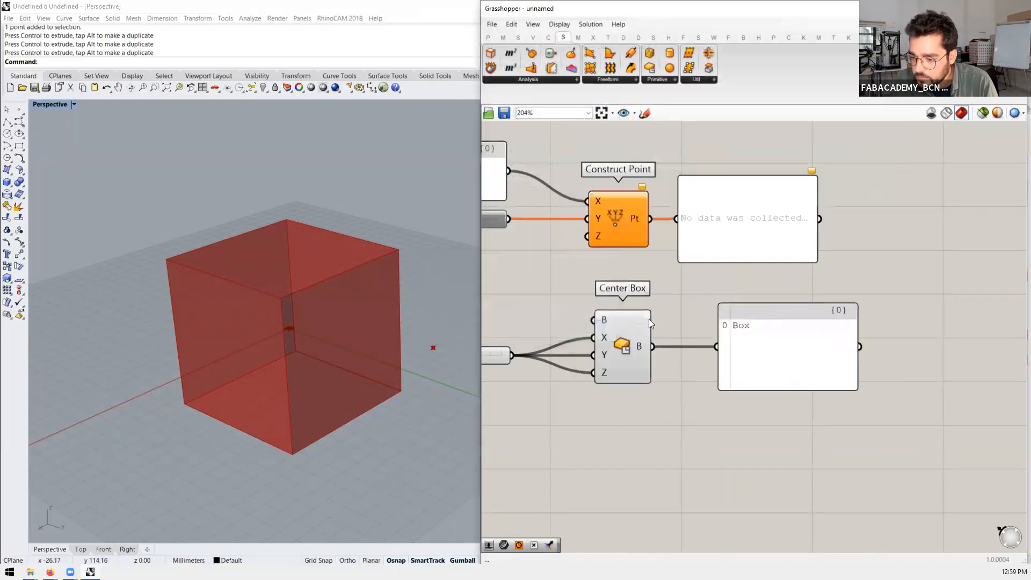
scroll(731, 279, down, 4)
scroll(836, 397, up, 5)
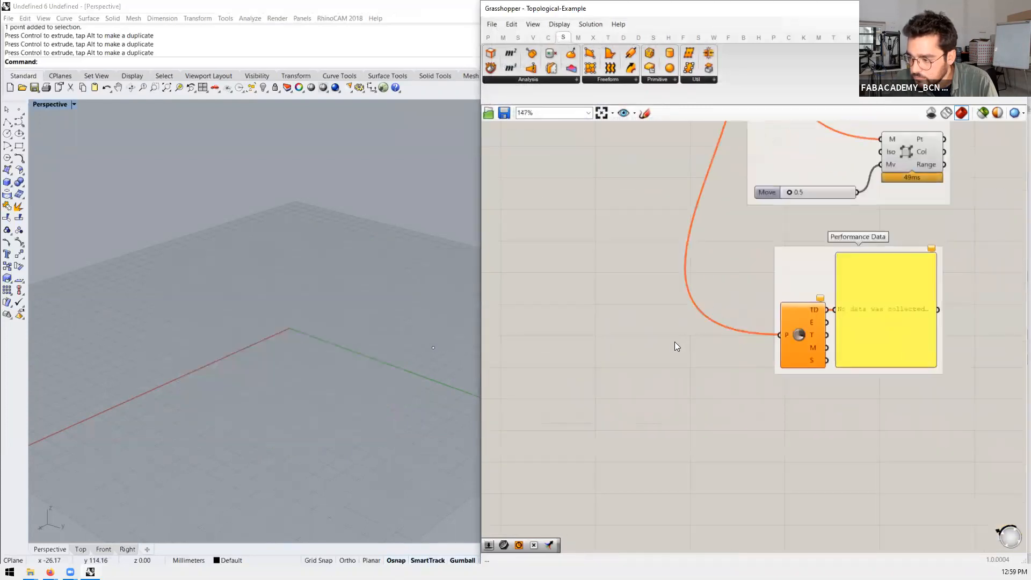
Step: Examine the profiler readout under the component fed by the 0.5 Move slider, above the Performance Data group
scroll(675, 341, down, 4)
scroll(776, 267, up, 7)
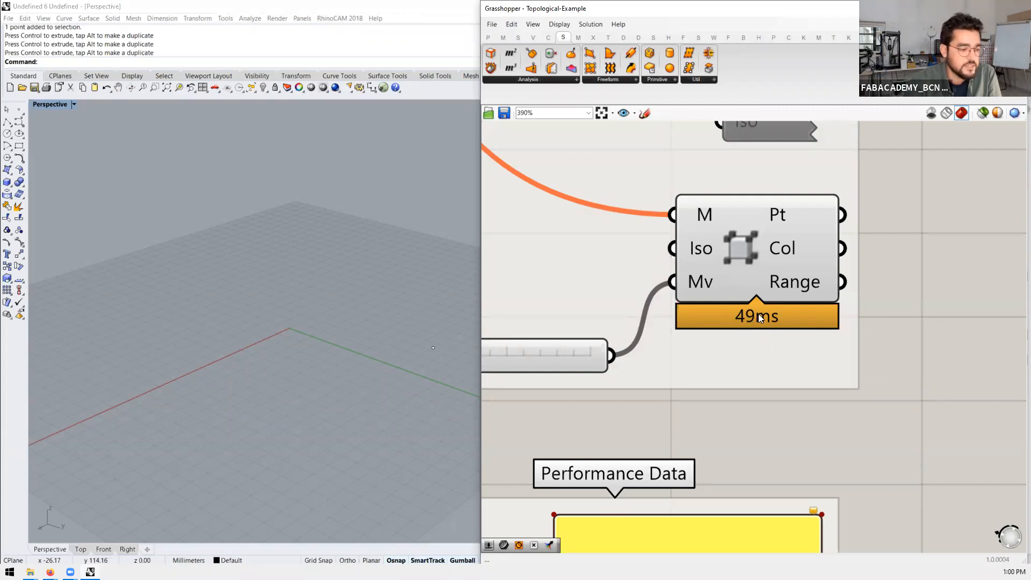
click(745, 249)
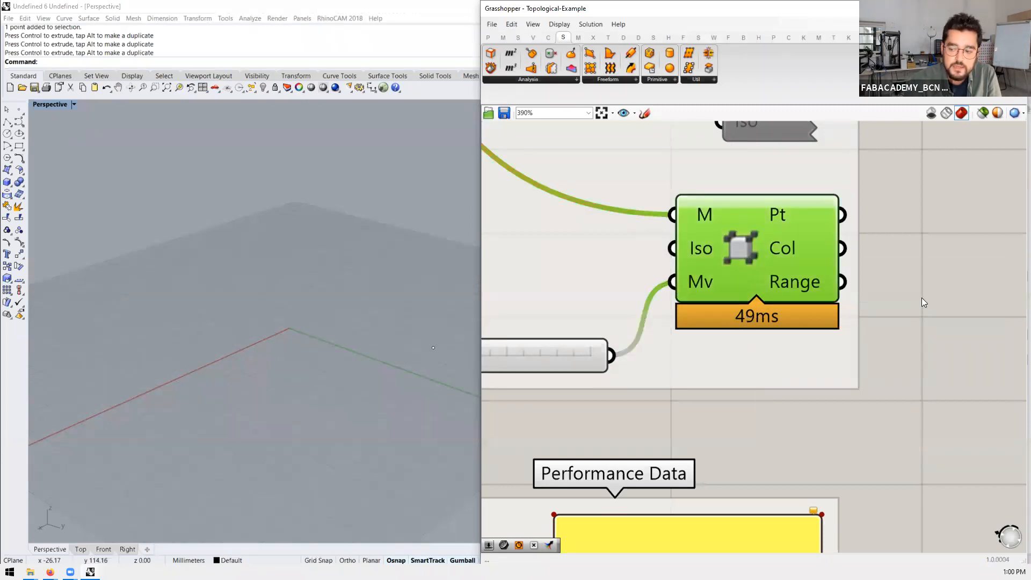
click(878, 298)
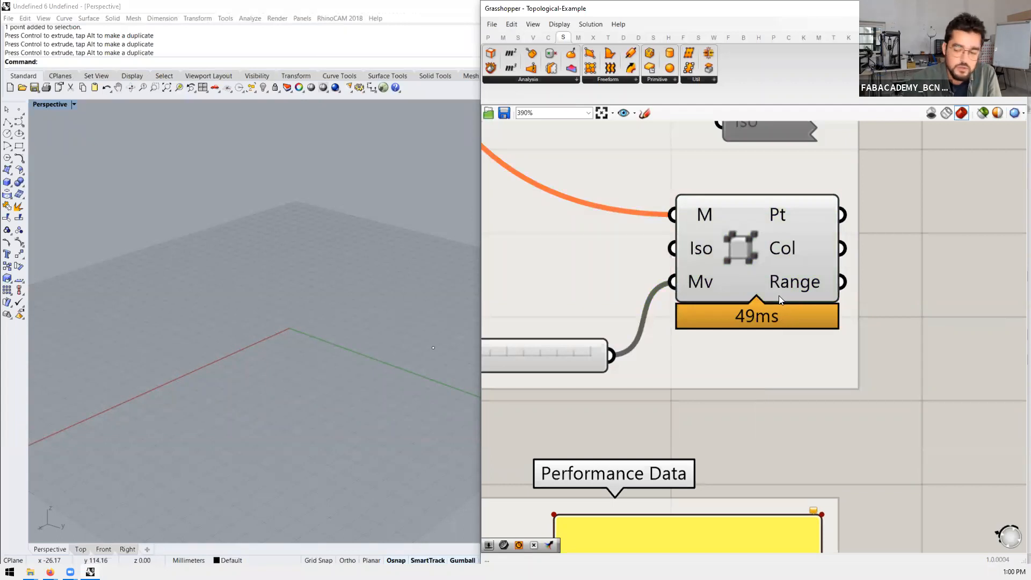
click(754, 261)
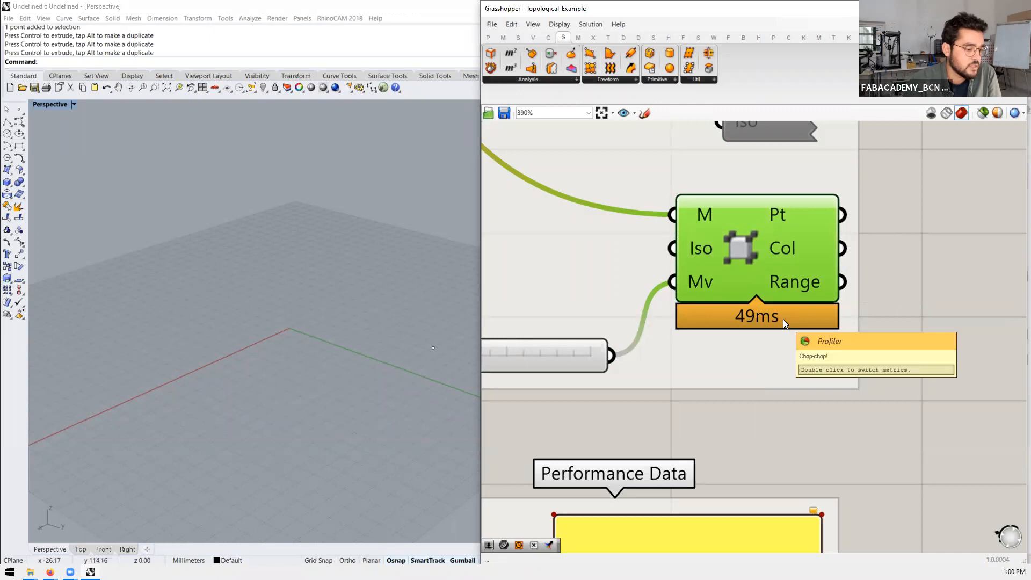
Step: Survey the rest of the Topological-Example definition, inspecting the red and orange components and their profiler readouts
scroll(783, 319, down, 1)
scroll(783, 321, down, 9)
scroll(783, 321, down, 4)
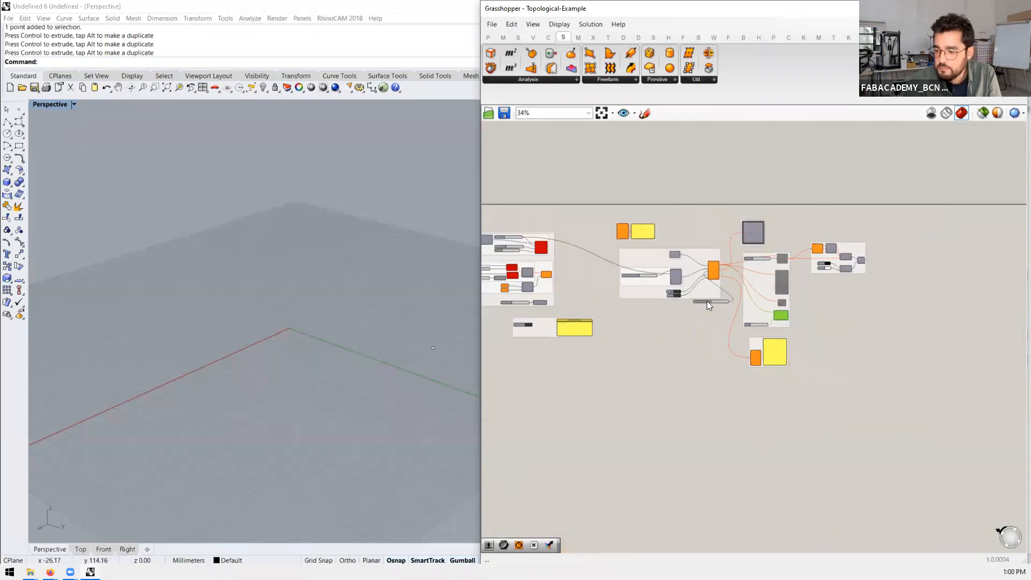
scroll(533, 289, up, 5)
scroll(549, 201, up, 5)
scroll(712, 238, down, 5)
scroll(614, 289, up, 5)
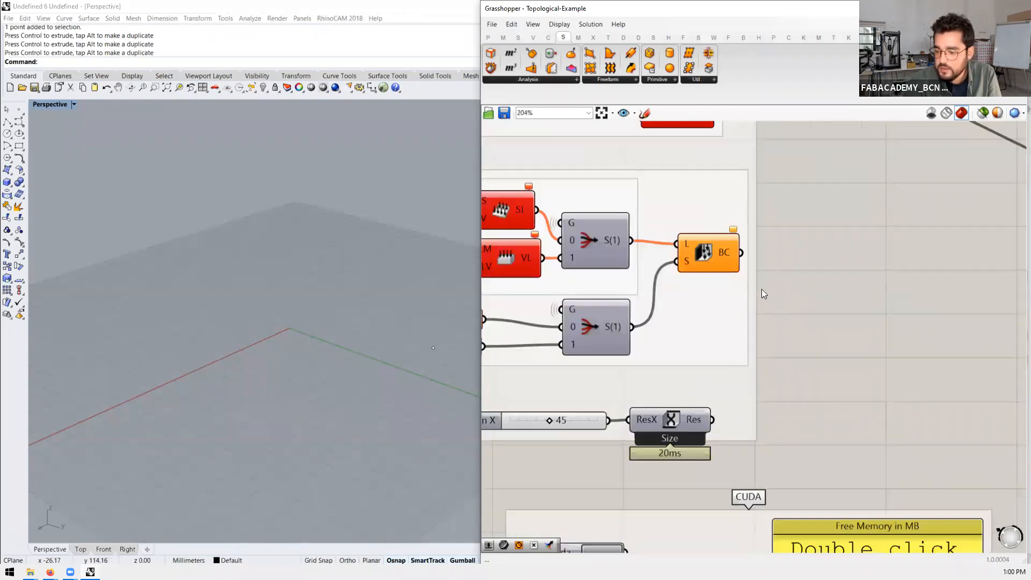
scroll(761, 290, down, 5)
scroll(755, 303, down, 1)
scroll(641, 280, up, 2)
scroll(582, 293, down, 6)
scroll(816, 294, up, 8)
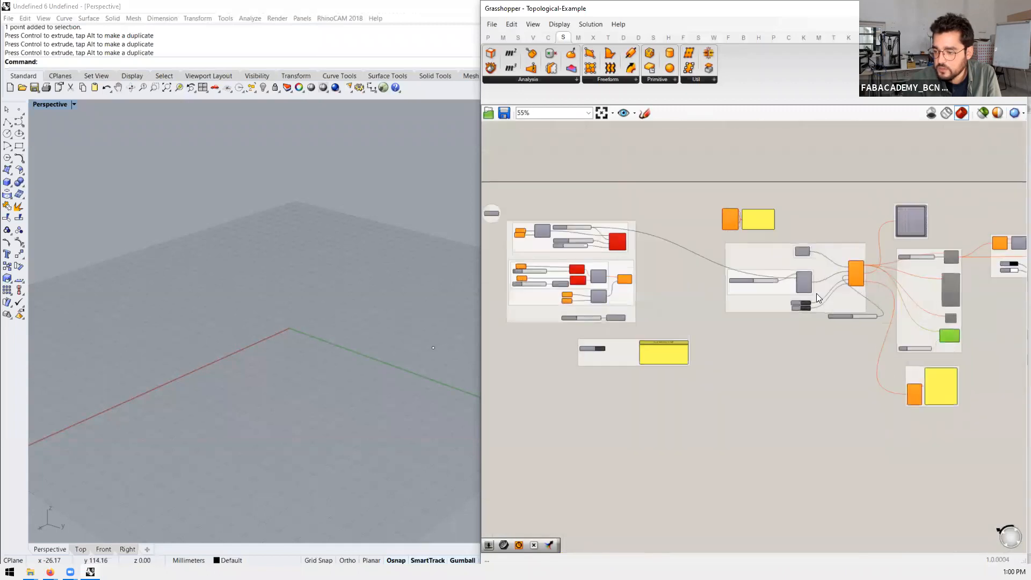
scroll(798, 277, up, 3)
scroll(693, 295, down, 5)
scroll(907, 400, up, 5)
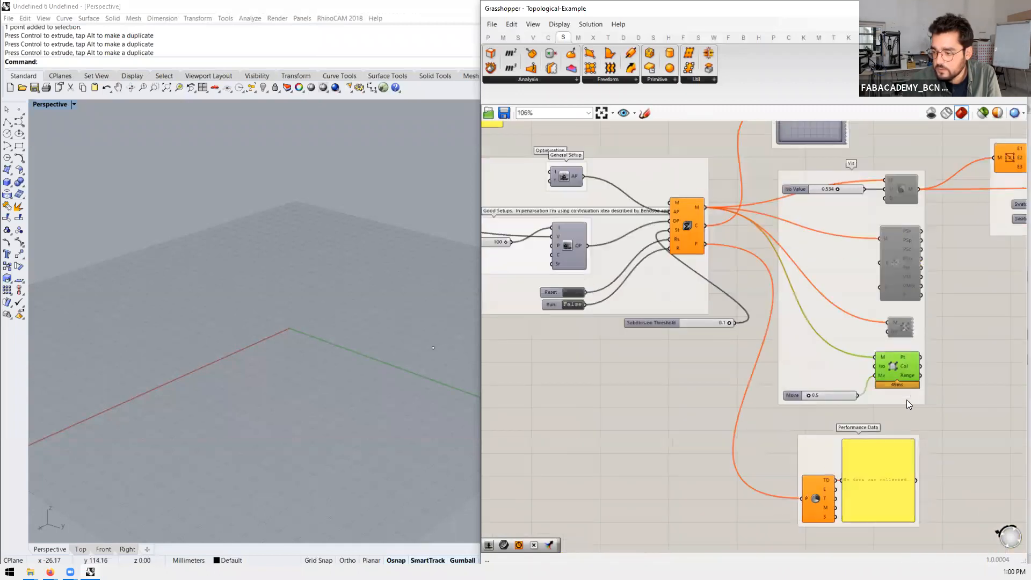
scroll(908, 370, up, 2)
Step: Open the FormFinding-Cocoon.gh definition from the Grass2 folder
click(492, 24)
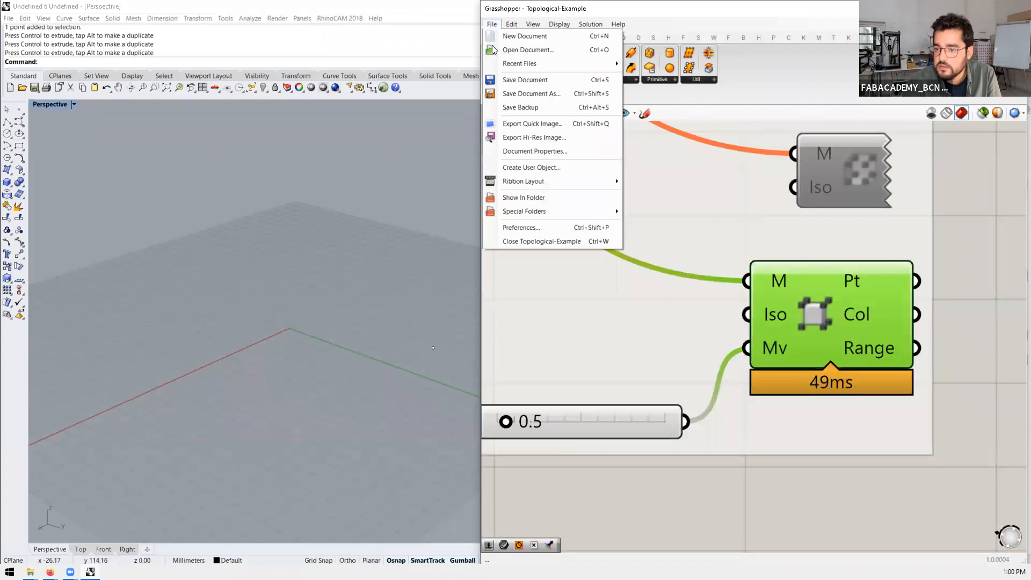
click(503, 51)
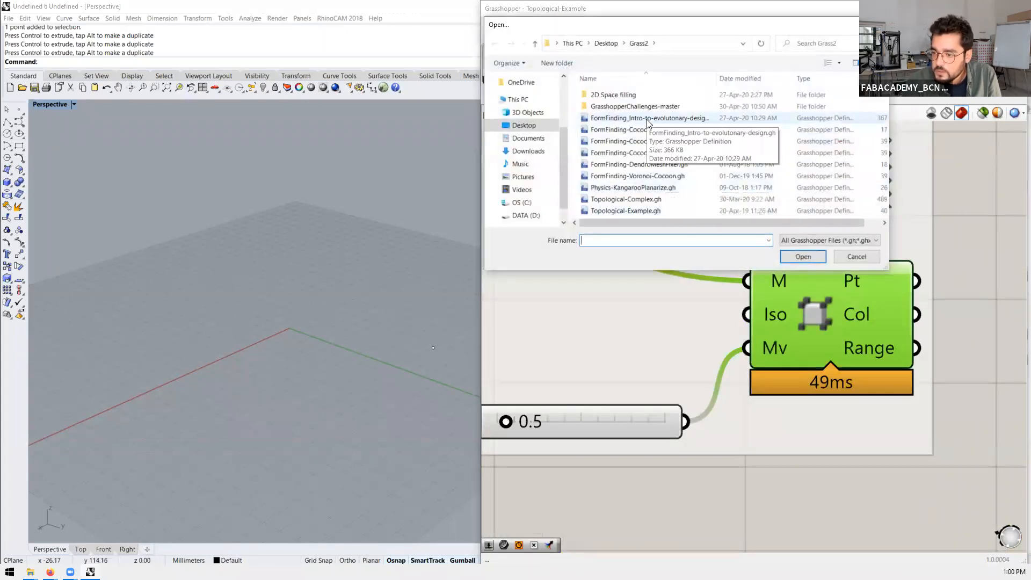
click(644, 130)
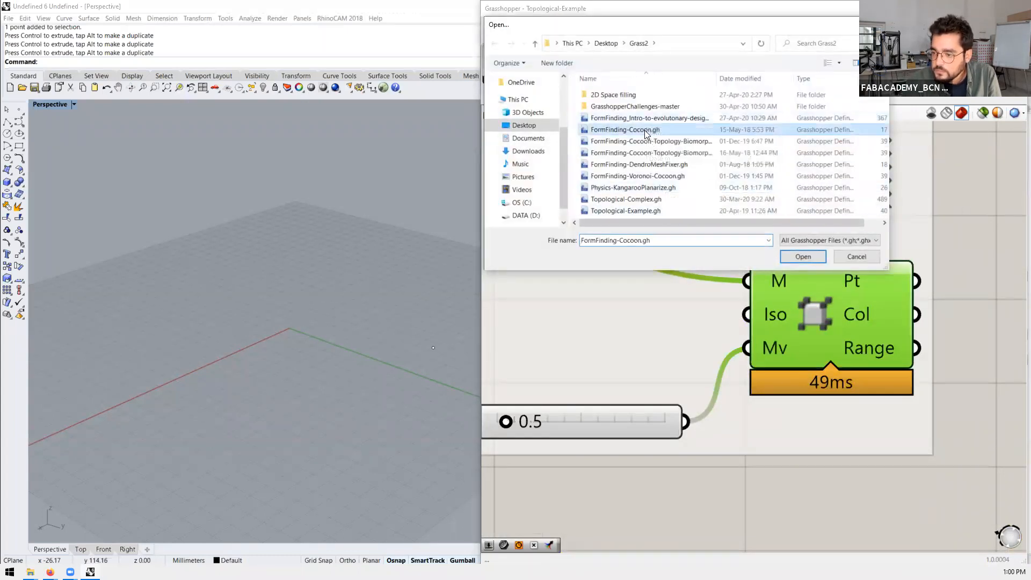
click(793, 259)
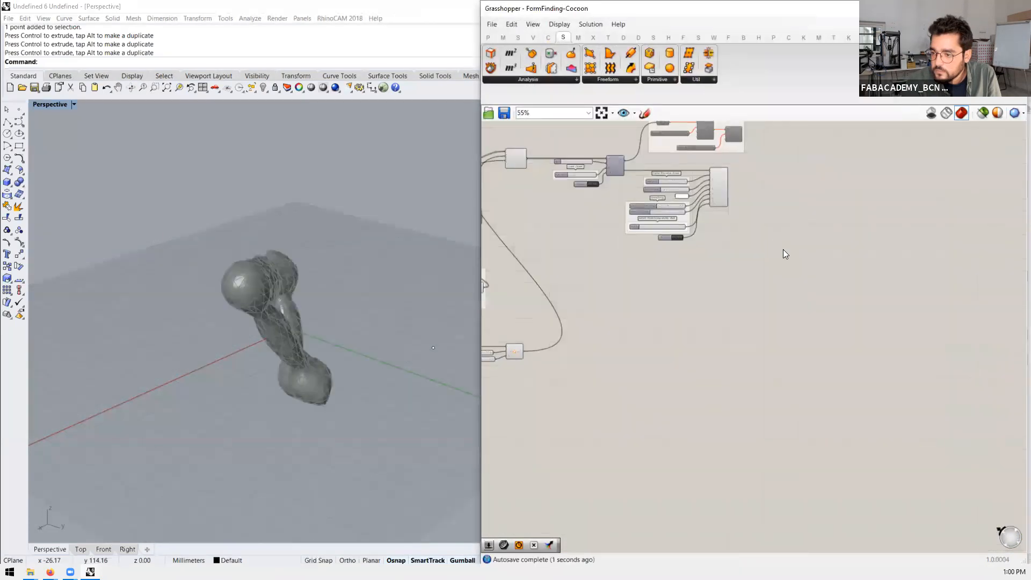
Step: Set the Cell Size slider feeding the Cocoon component to 4
scroll(666, 214, up, 10)
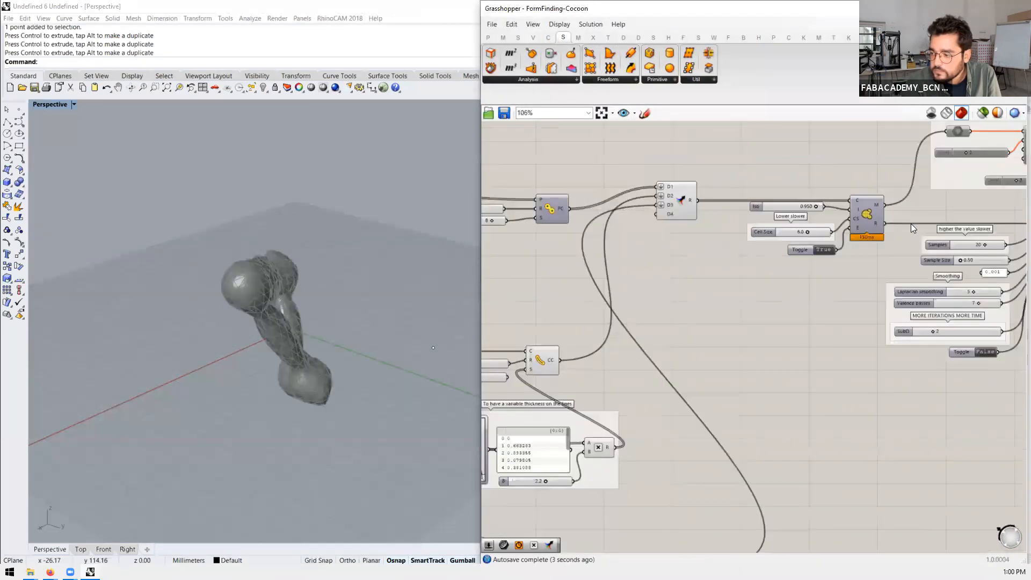
scroll(705, 234, down, 5)
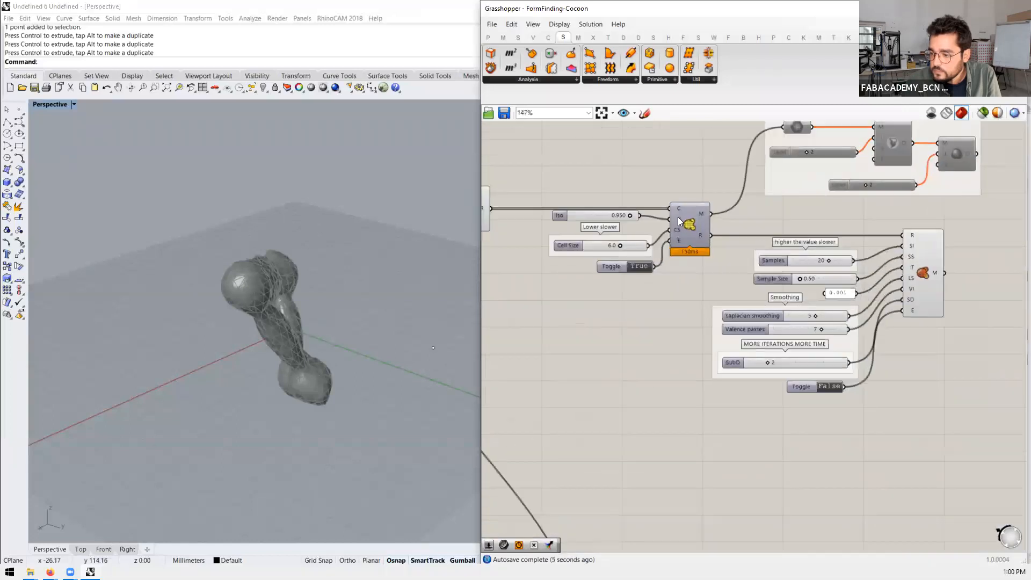
scroll(691, 241, up, 4)
scroll(692, 243, up, 2)
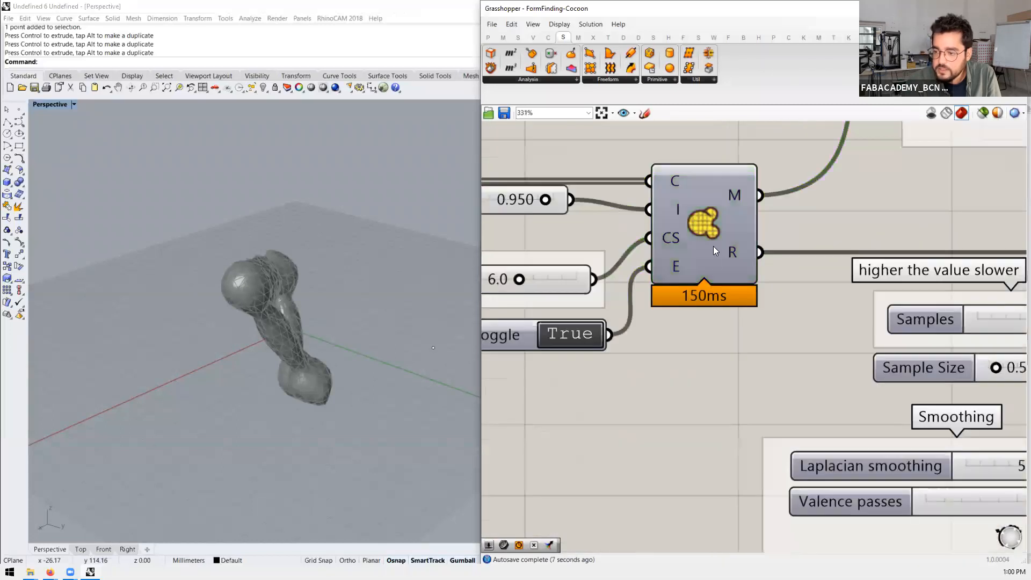
scroll(774, 323, down, 3)
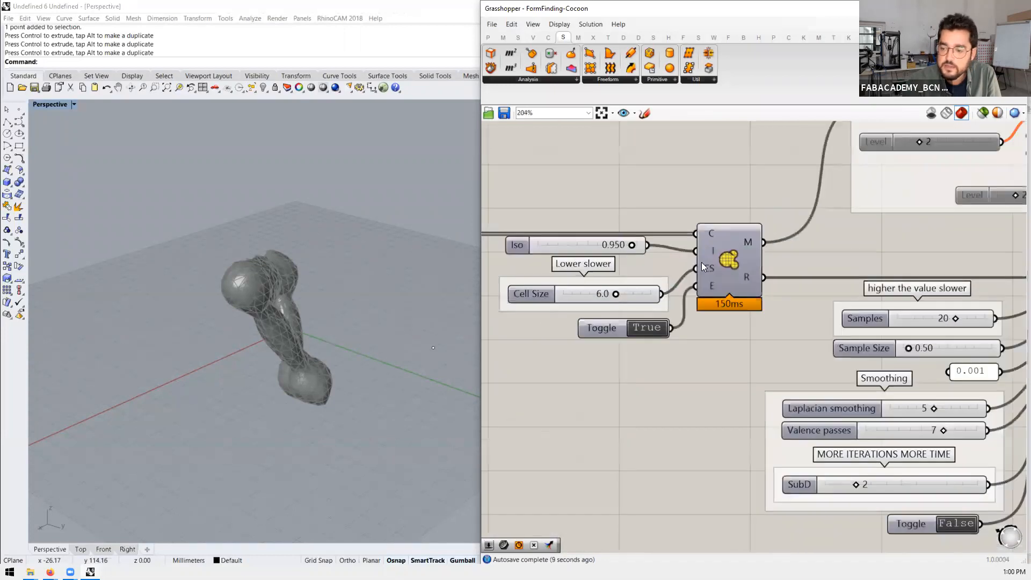
scroll(730, 288, up, 1)
double_click(629, 303)
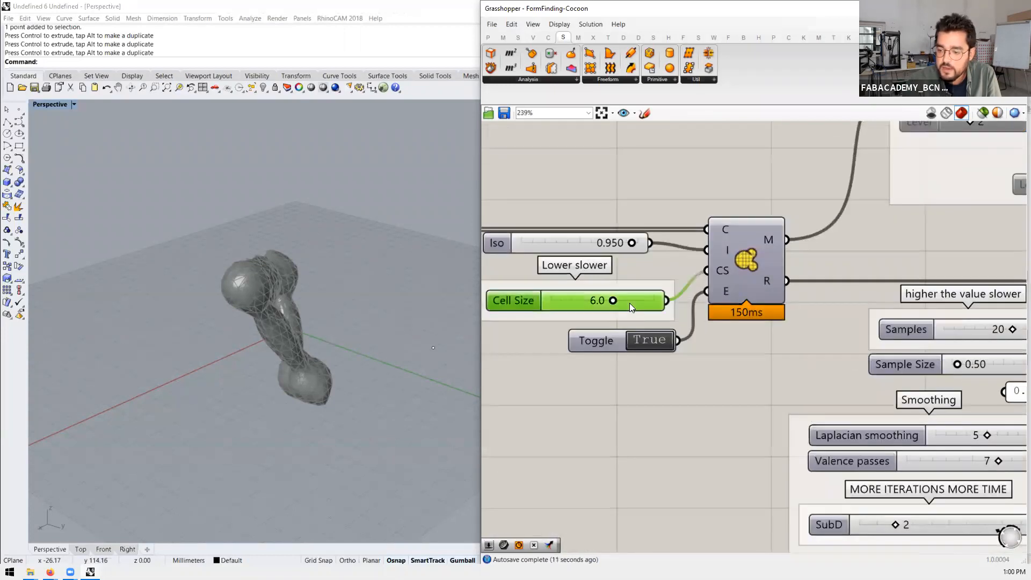
text(4)
key(Return)
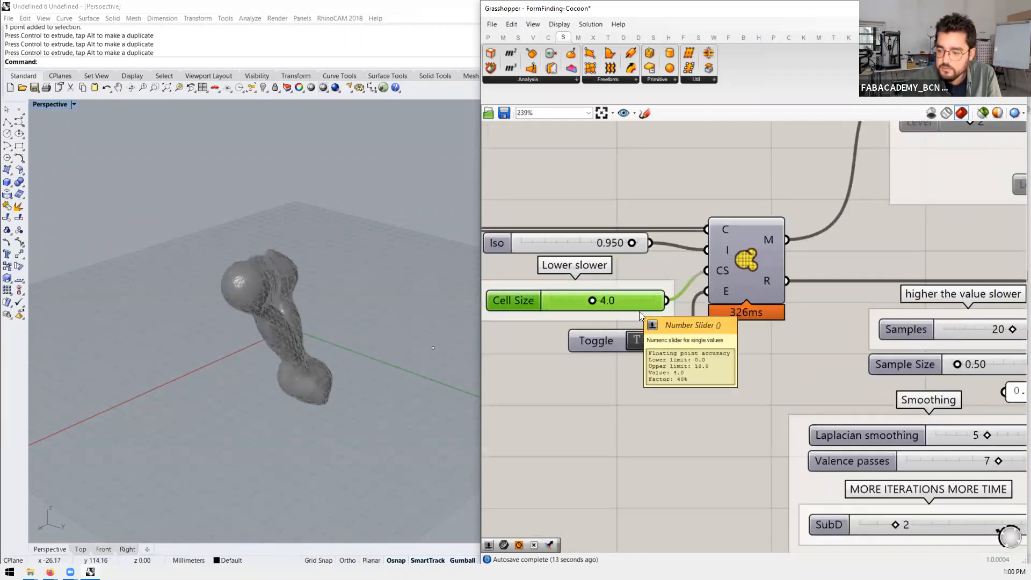
Step: Set the Cell Size slider of the Cocoon component to 2
scroll(729, 307, up, 2)
double_click(563, 309)
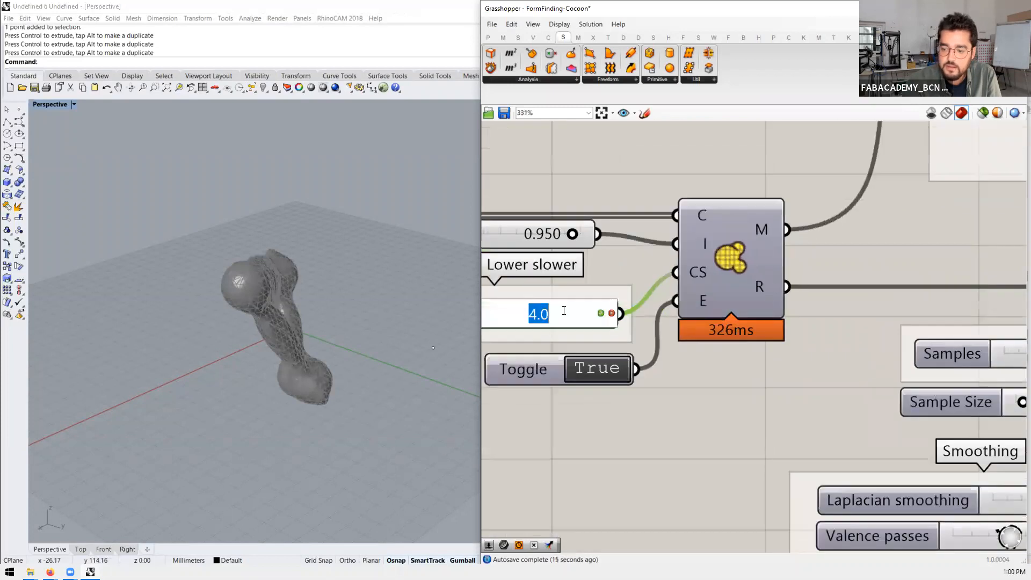
key(BackSpace)
text(2)
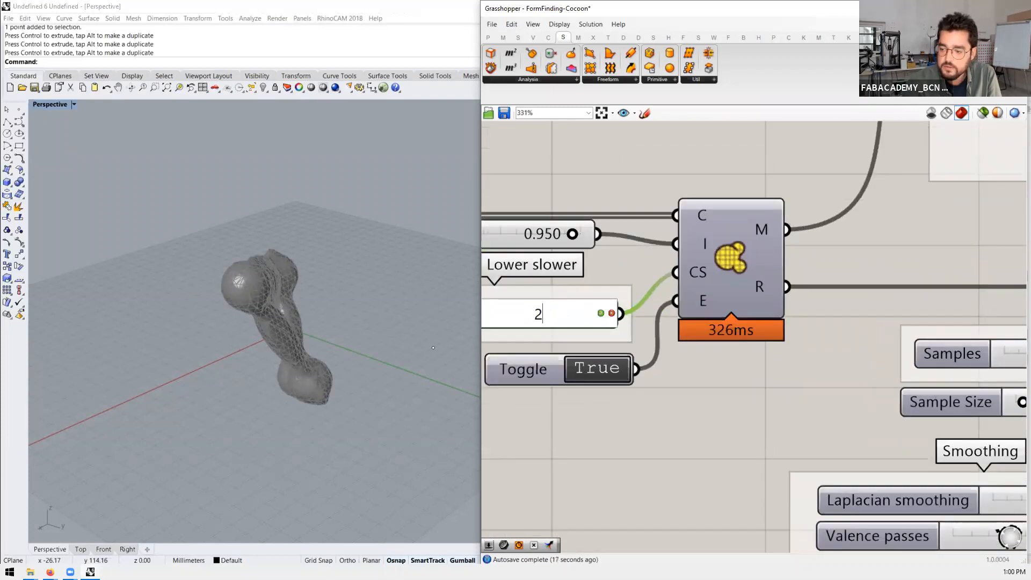
key(Return)
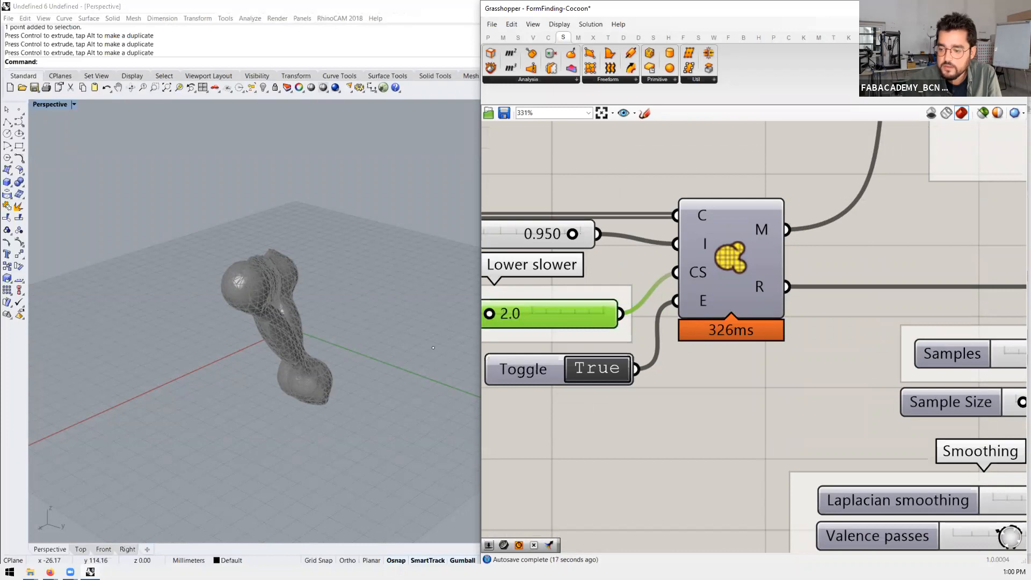
Step: Examine the Cocoon component's profiler time and the smoothing components connected downstream
click(740, 268)
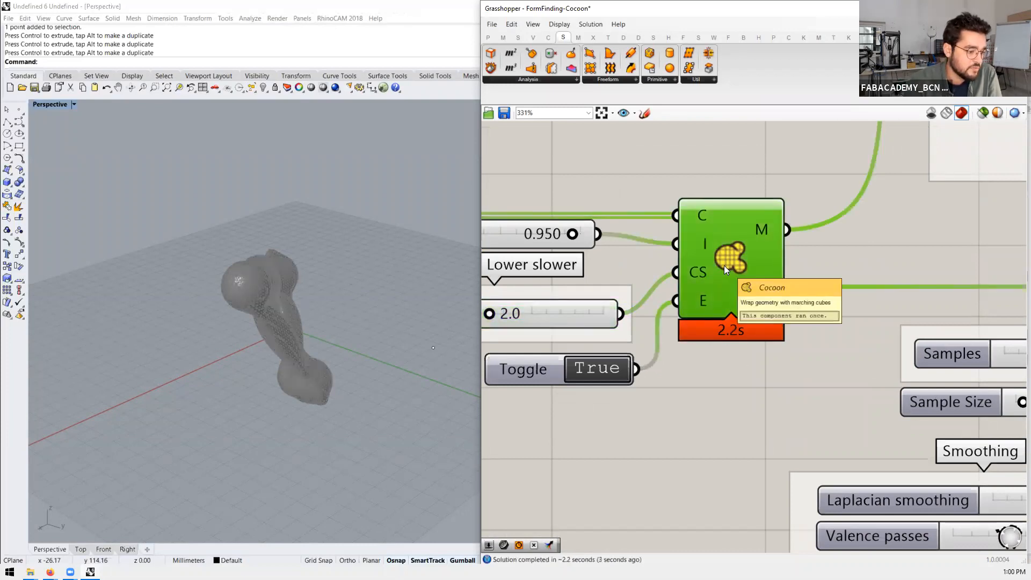
scroll(724, 272, down, 3)
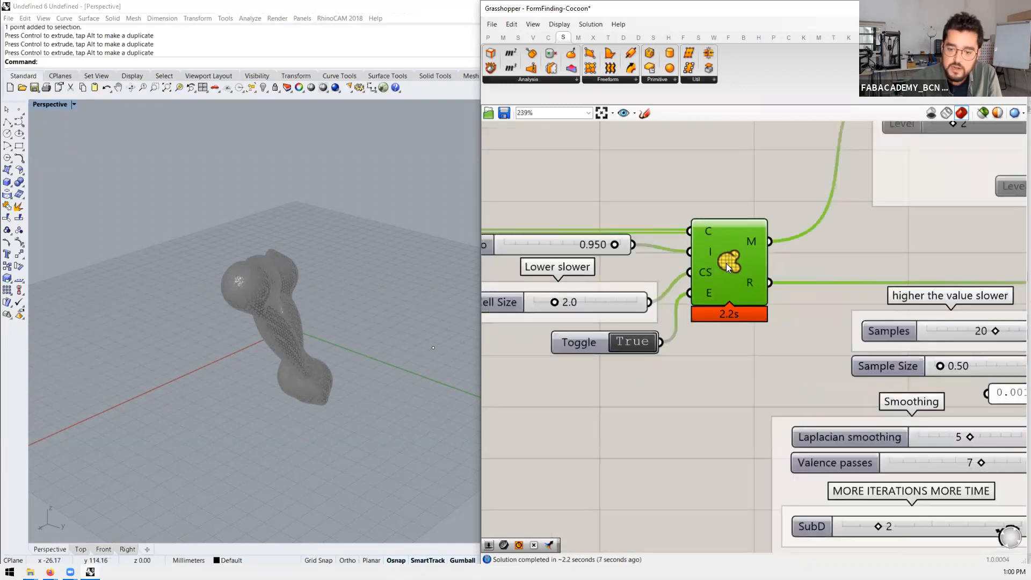
scroll(729, 270, down, 6)
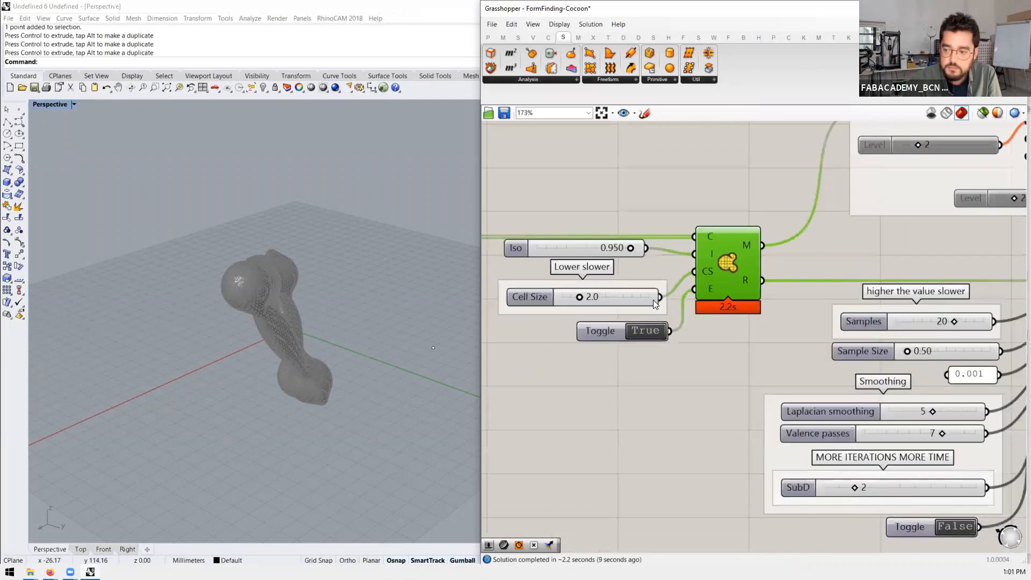
scroll(857, 294, up, 3)
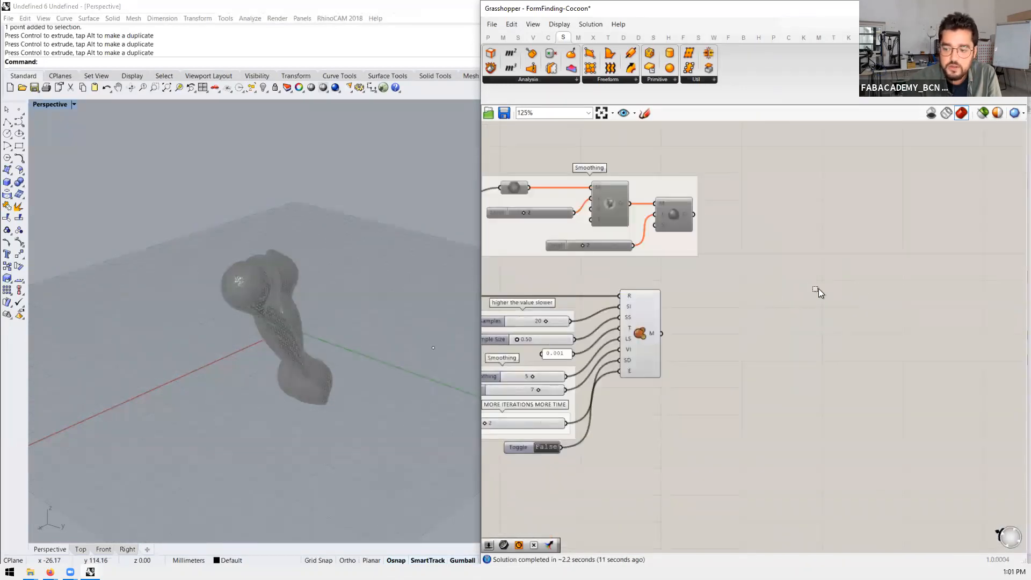
scroll(885, 277, down, 3)
scroll(586, 275, up, 7)
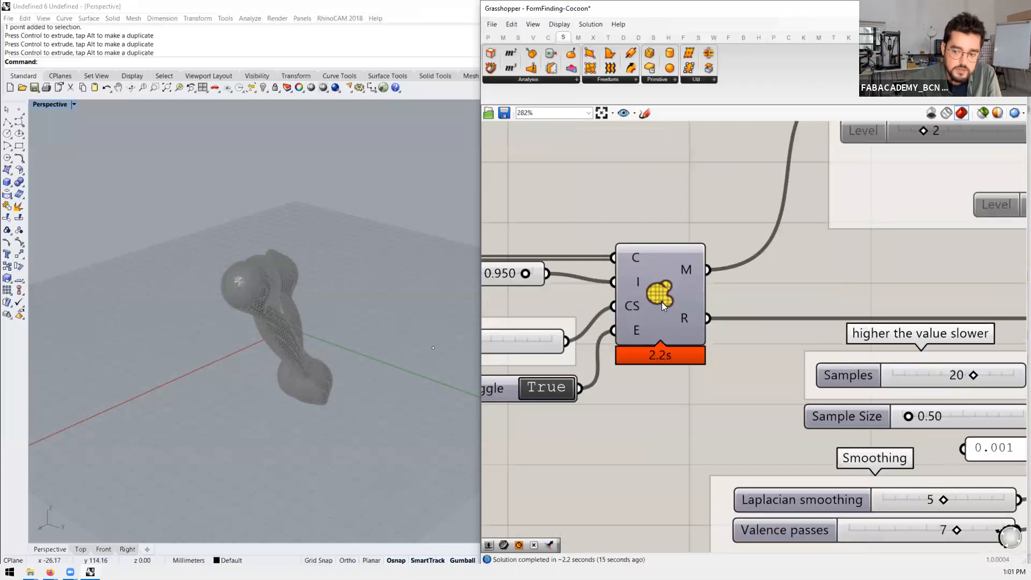
Step: Disable the Cocoon component
click(660, 302)
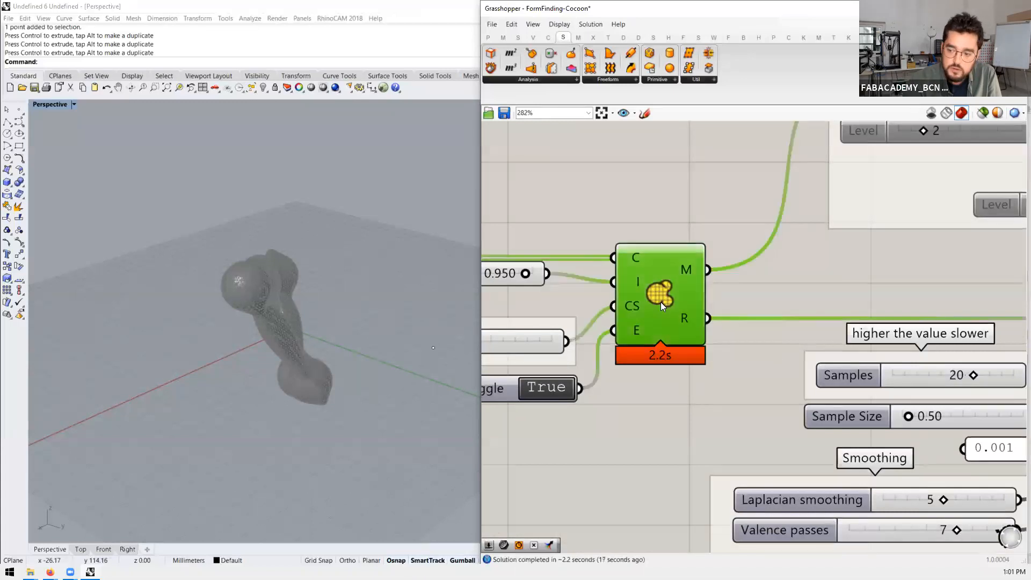
right_click(661, 302)
click(688, 333)
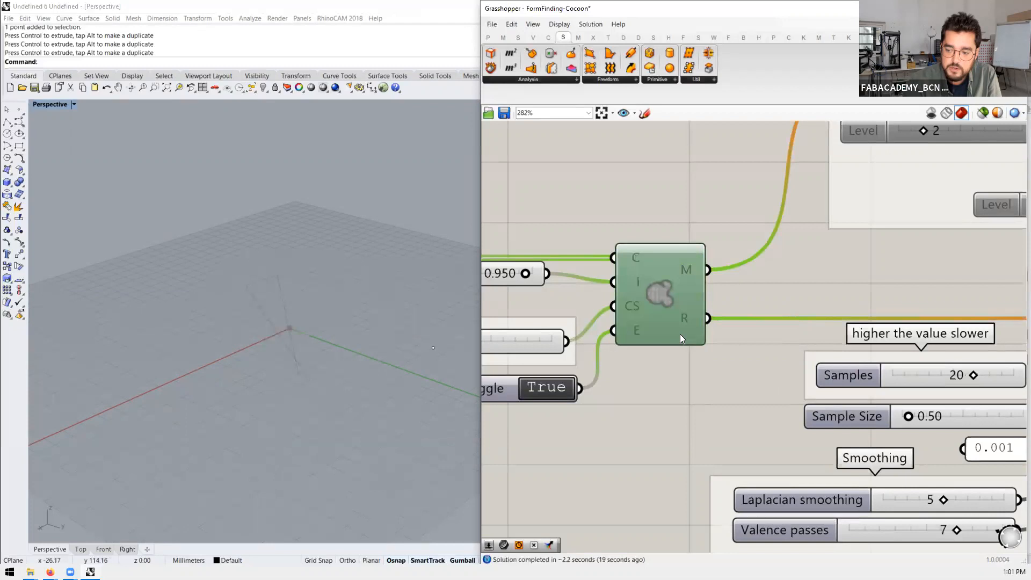
Step: Inspect the disabled Cocoon component with its input and output wires, and re-enable it
scroll(693, 330, down, 5)
scroll(731, 322, up, 5)
right_drag(774, 232, 852, 297)
right_drag(543, 322, 828, 297)
scroll(829, 297, down, 6)
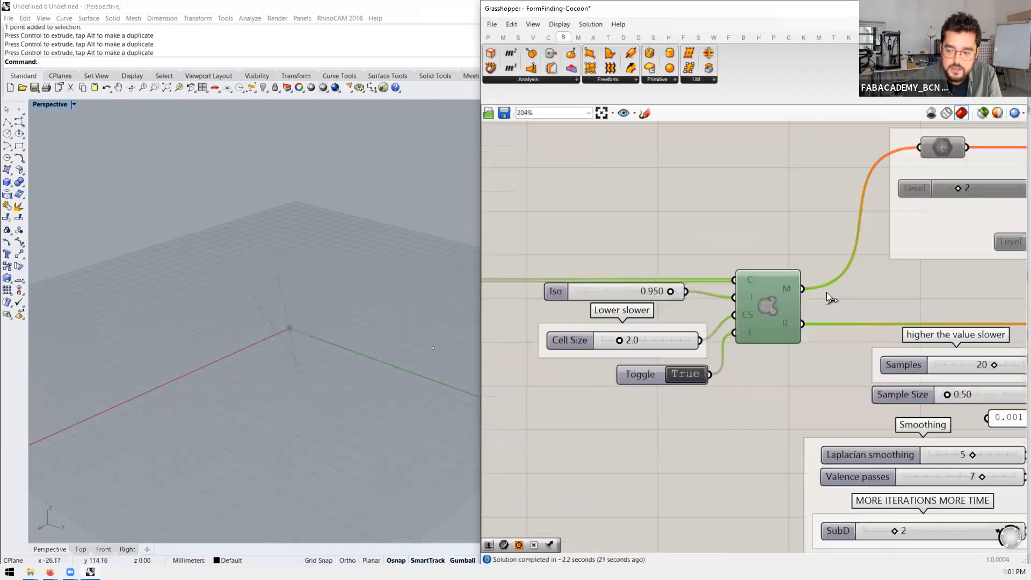
scroll(698, 242, up, 6)
scroll(658, 270, up, 3)
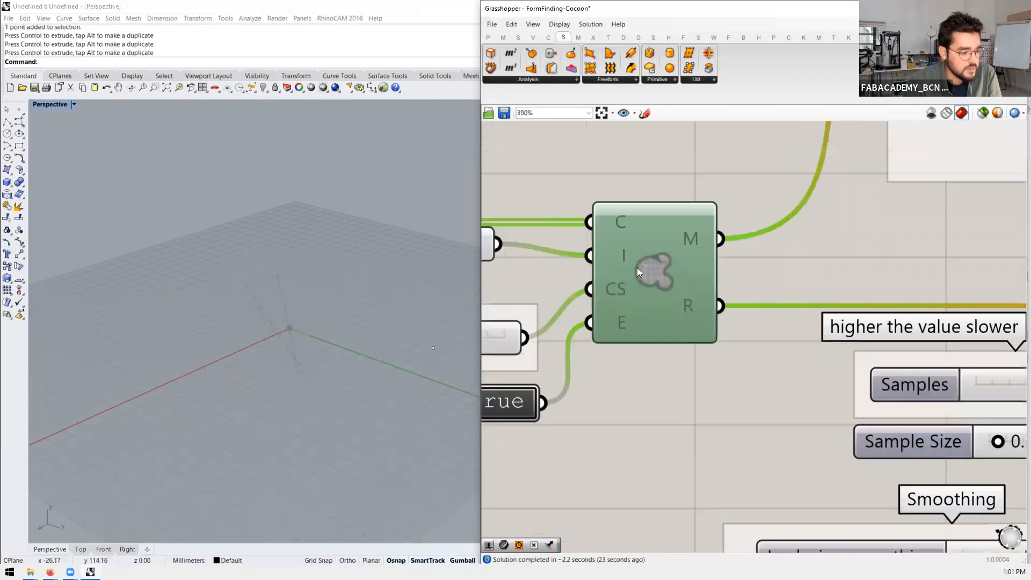
right_click(637, 267)
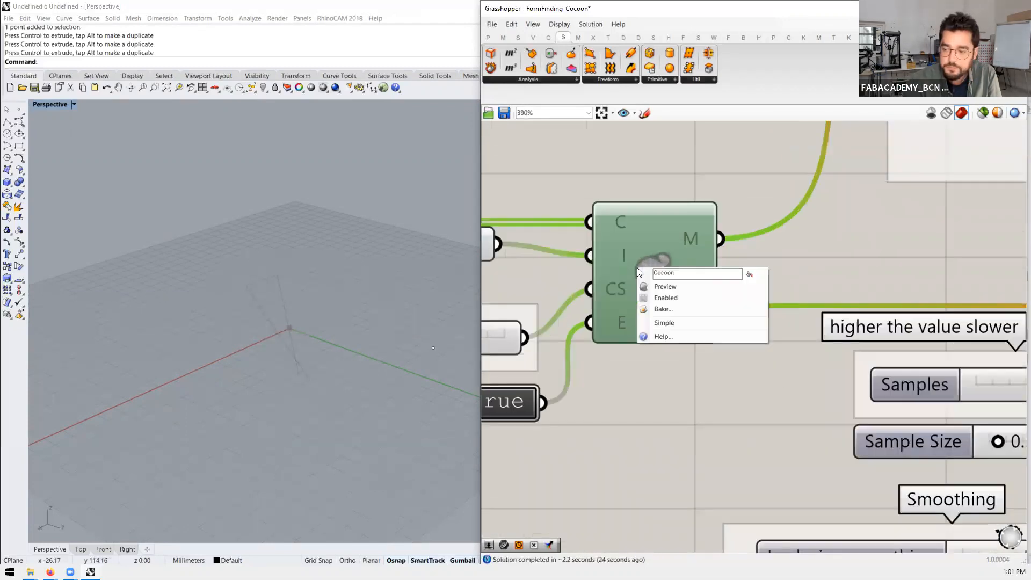
click(662, 299)
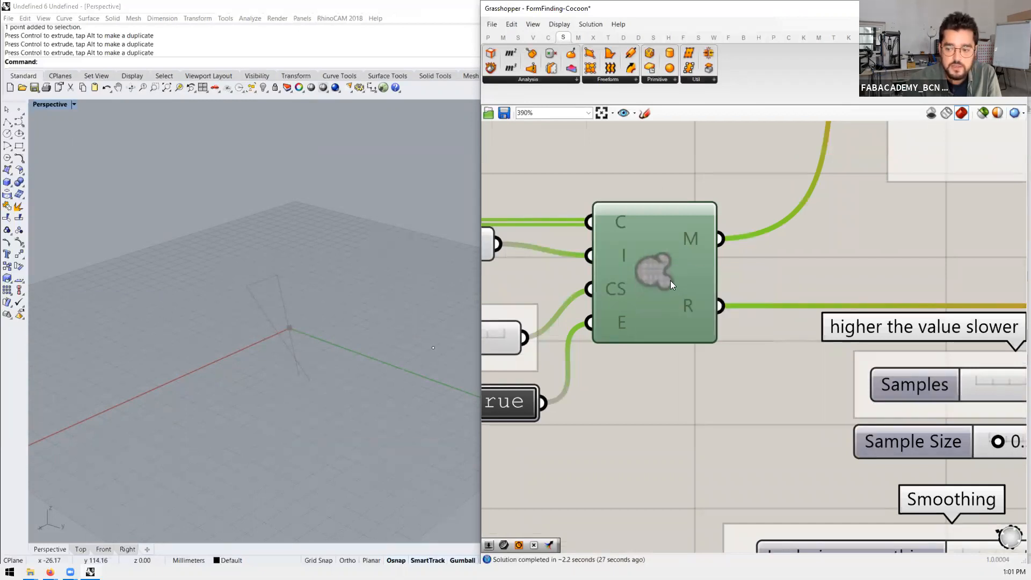
scroll(668, 282, down, 1)
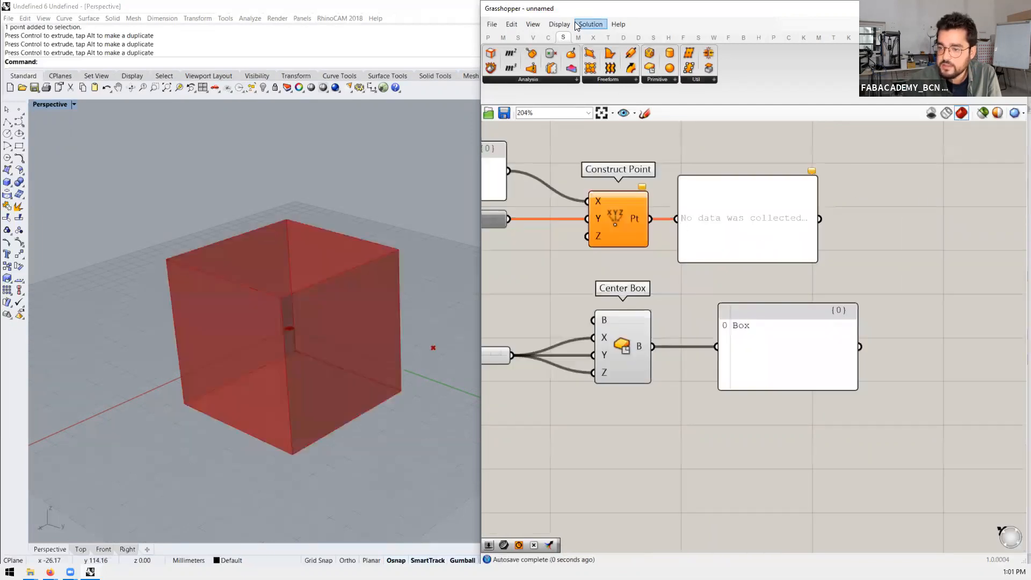
Step: Toggle the Profiler canvas widget in the unnamed definition containing Construct Point and Center Box
click(560, 24)
mouse_move(652, 222)
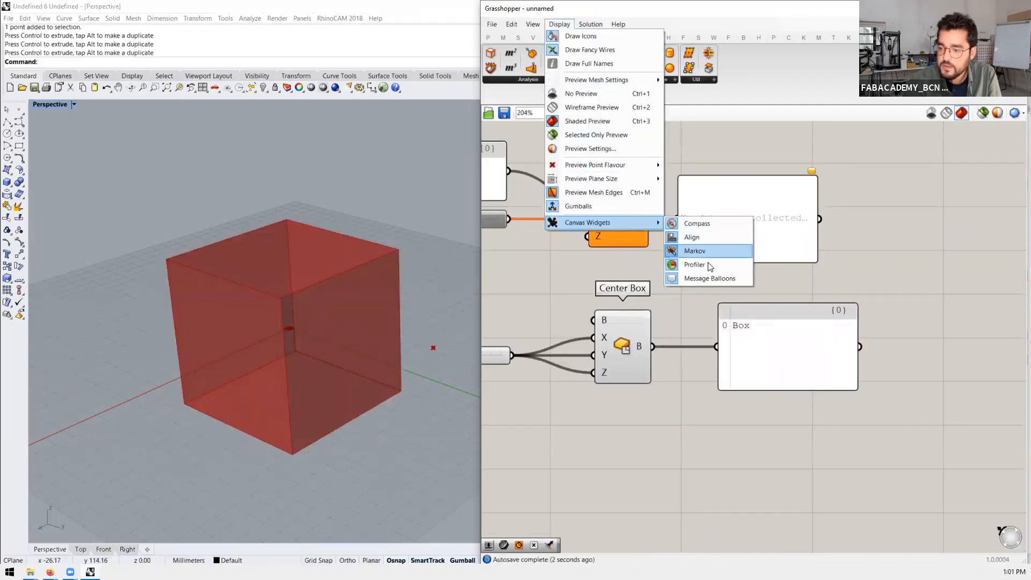
click(674, 265)
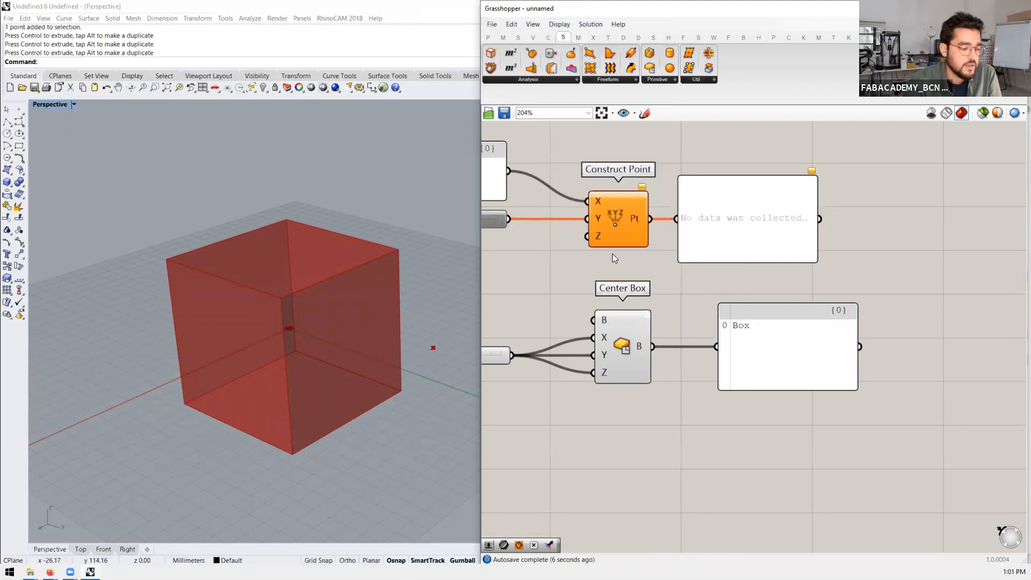
Step: Check the Construct Point warning, and move the Center Box output panel lower and the Construct Point output panel higher
scroll(602, 248, up, 4)
click(661, 237)
scroll(652, 242, down, 1)
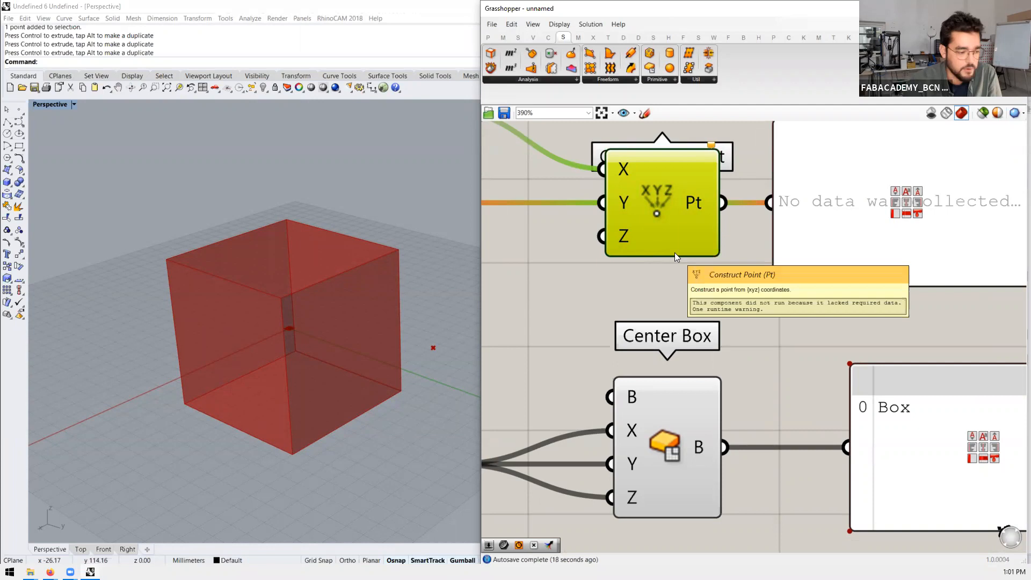
scroll(675, 253, down, 5)
scroll(693, 317, up, 2)
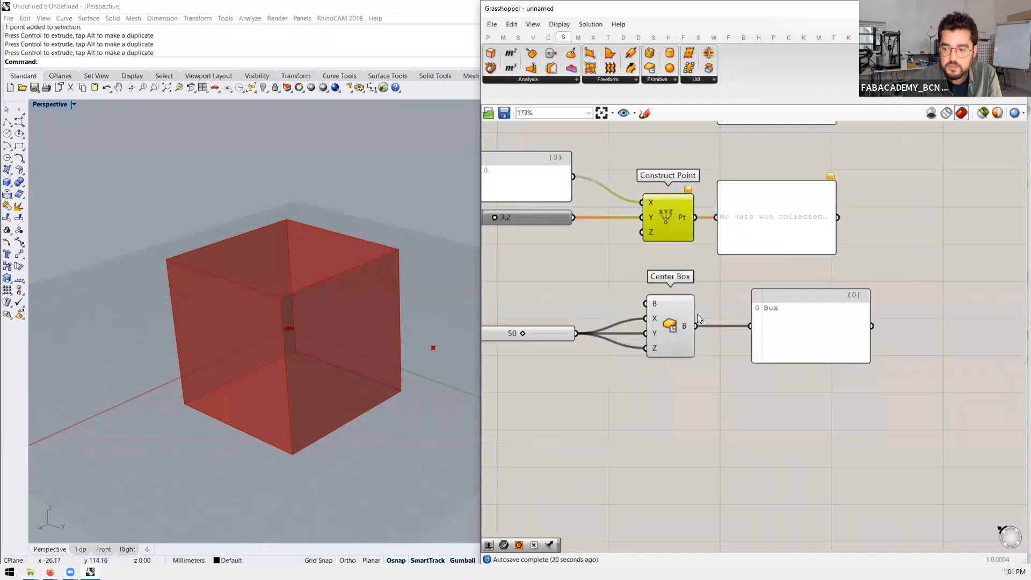
drag(804, 341, 781, 433)
drag(743, 182, 754, 130)
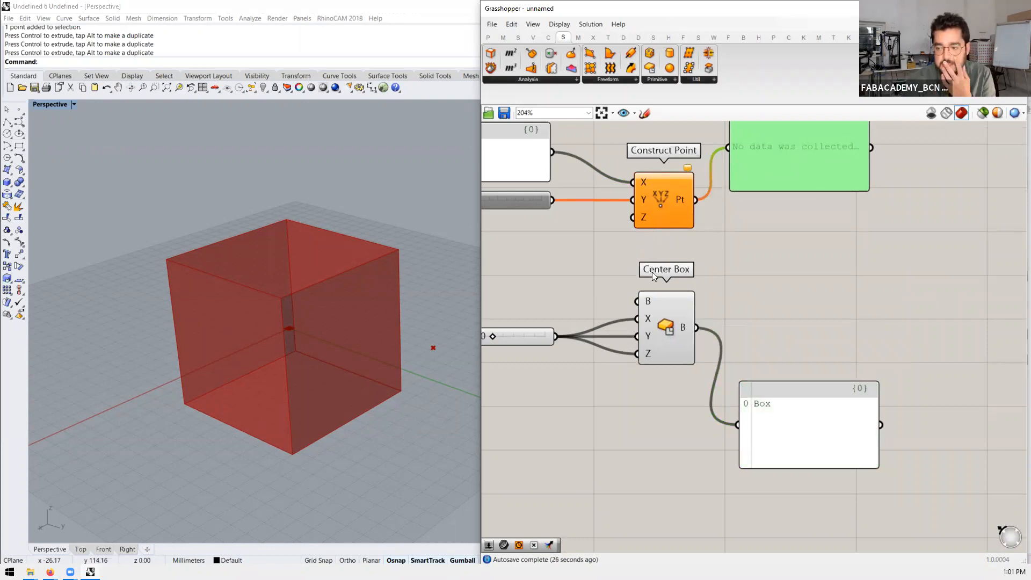
Step: Enable the Y coordinate slider feeding the Construct Point component and check the point's output panel
scroll(652, 272, down, 3)
scroll(594, 235, up, 2)
click(593, 234)
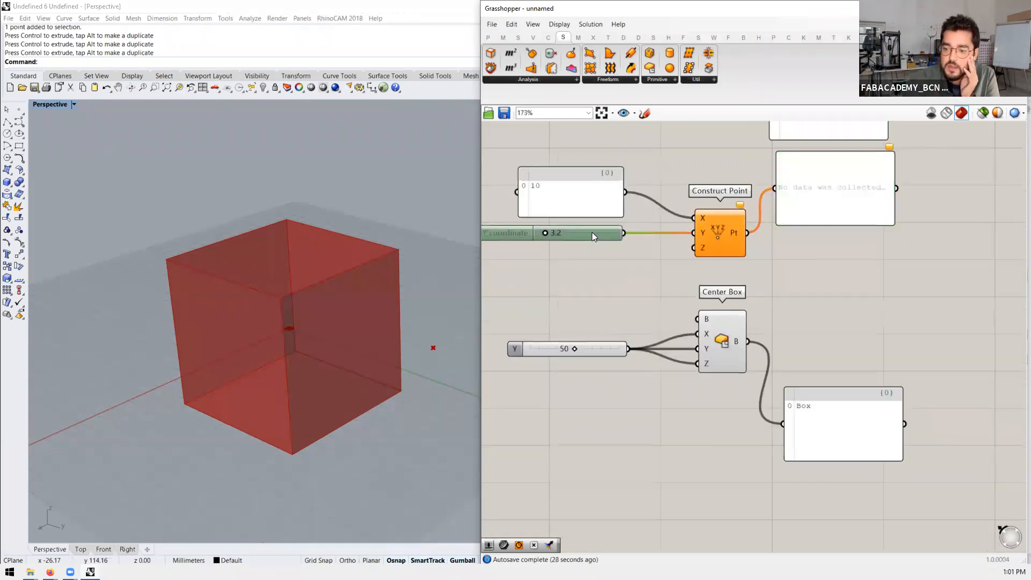
right_click(593, 233)
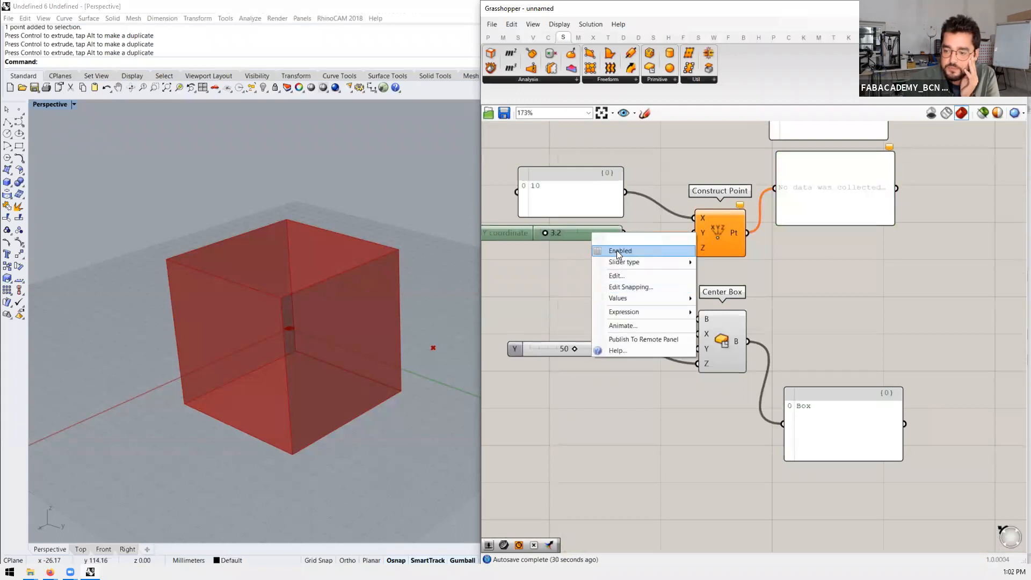
click(619, 252)
scroll(619, 248, down, 3)
click(763, 251)
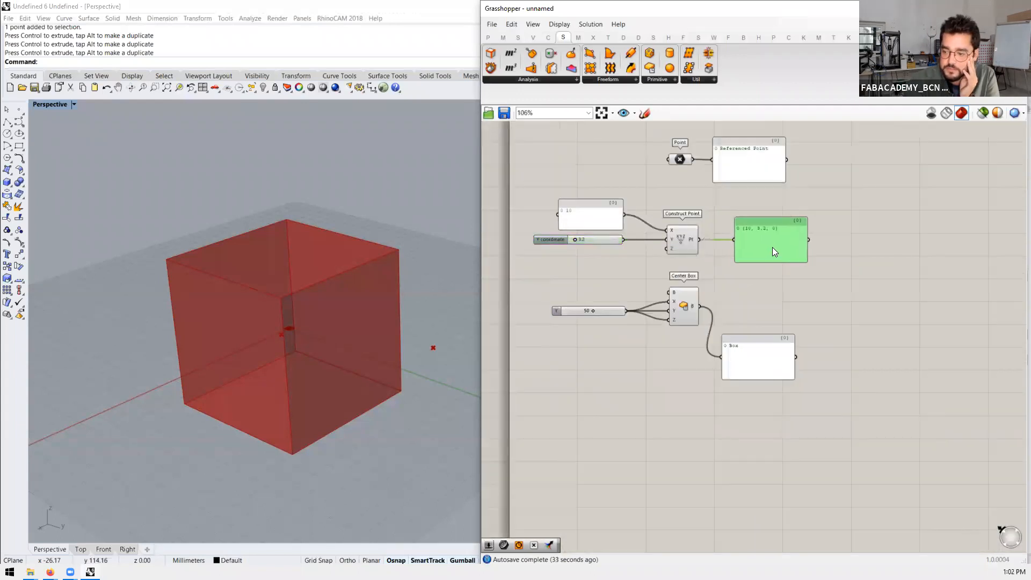
Step: Examine the Preview, Enabled and Bake options available for the Center Box component
scroll(634, 245, up, 2)
drag(835, 316, 628, 438)
scroll(645, 348, down, 2)
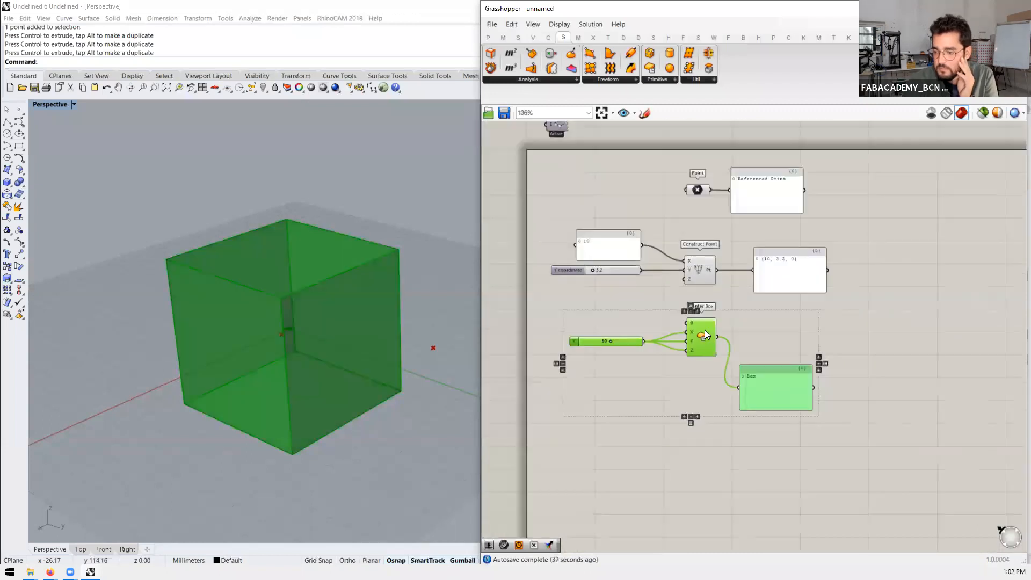
scroll(704, 333, up, 4)
right_click(699, 329)
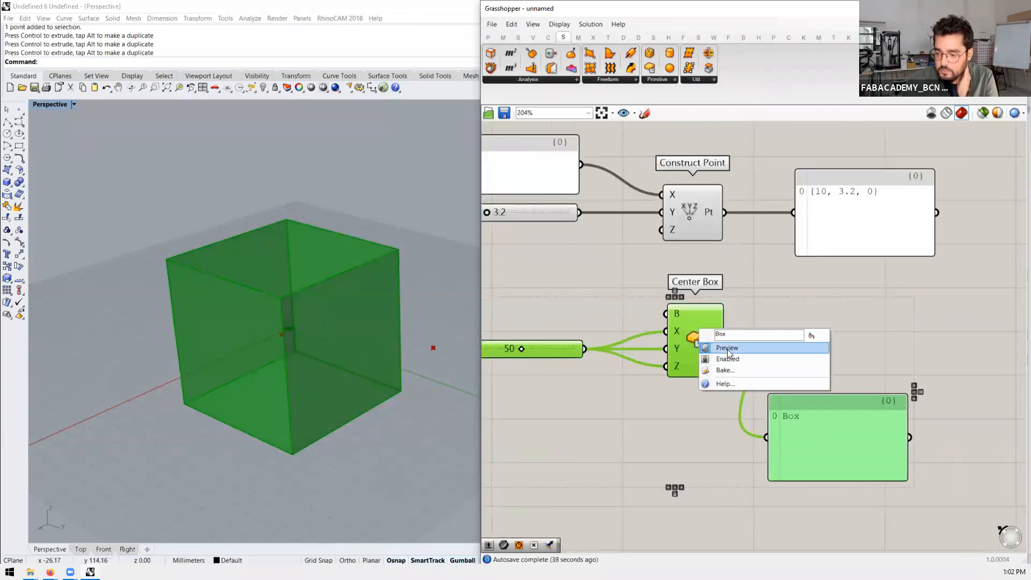
click(684, 395)
click(696, 341)
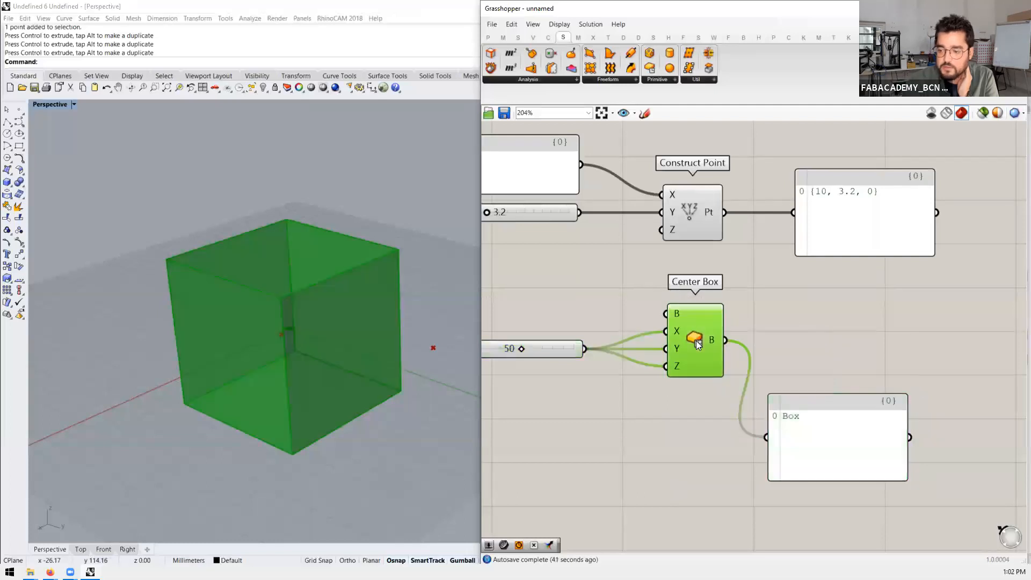
right_click(695, 341)
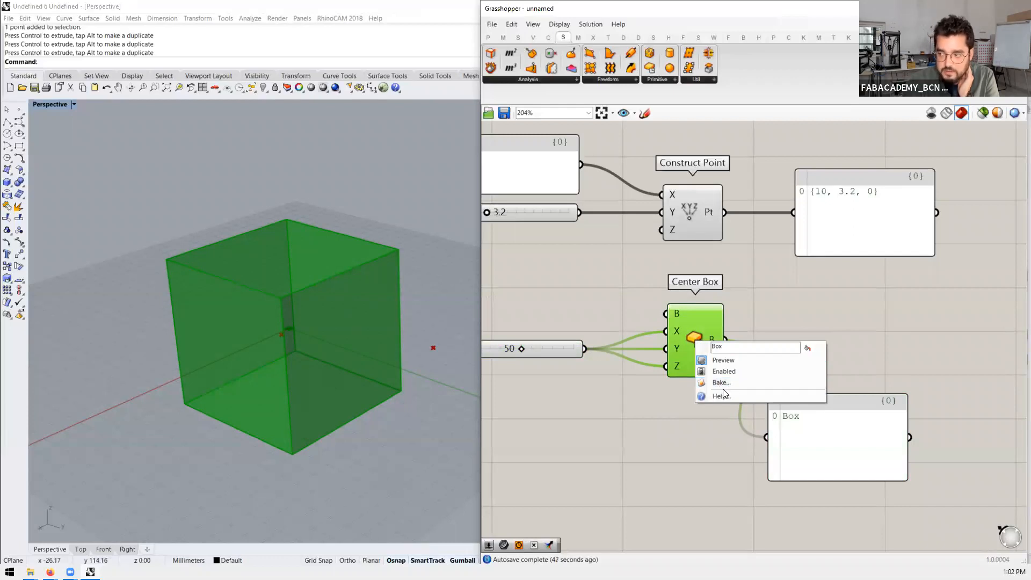
click(645, 398)
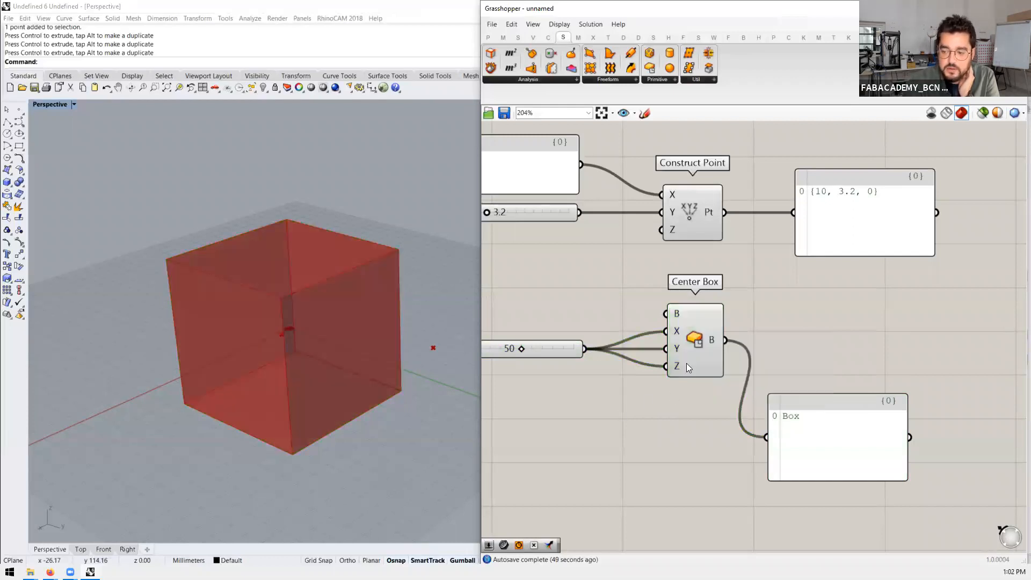
Step: Compare how the Center Box and Construct Point geometry previews when selected, and inspect Construct Point's component options
click(700, 342)
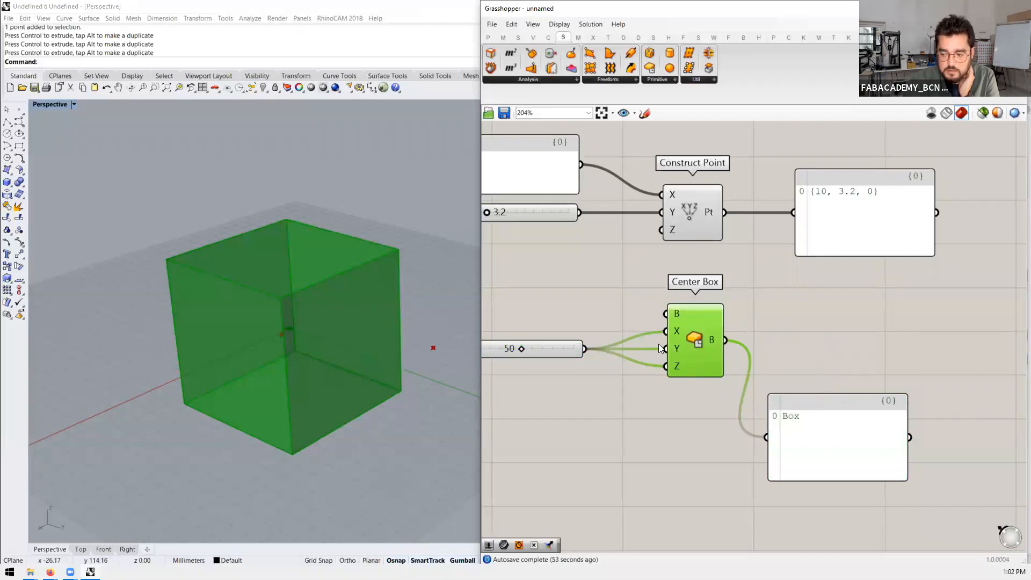
scroll(752, 346, down, 2)
click(723, 290)
click(636, 238)
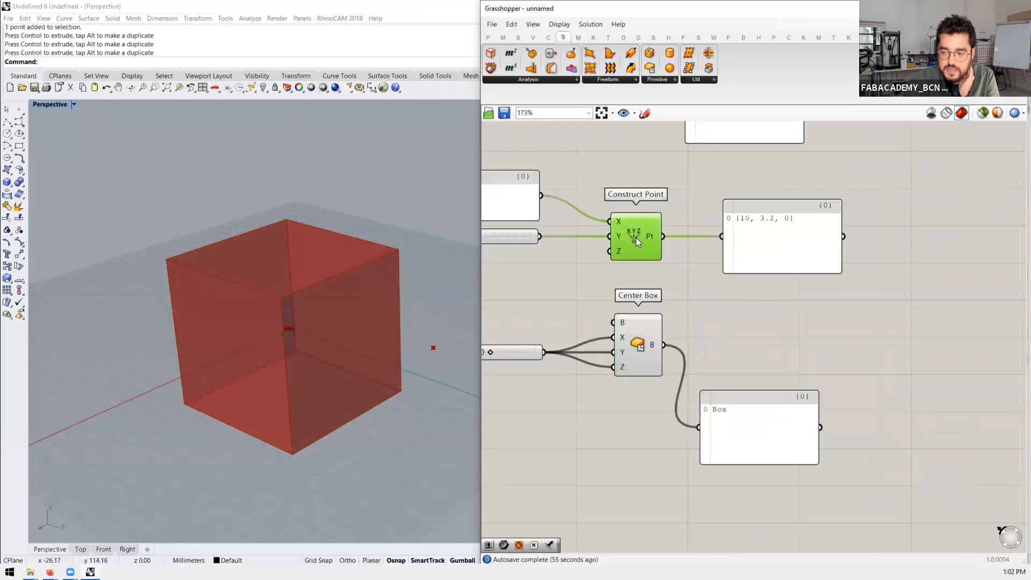
right_click(636, 238)
click(747, 322)
Step: Bake the Center Box geometry onto the Default layer with its colour set by layer
click(650, 346)
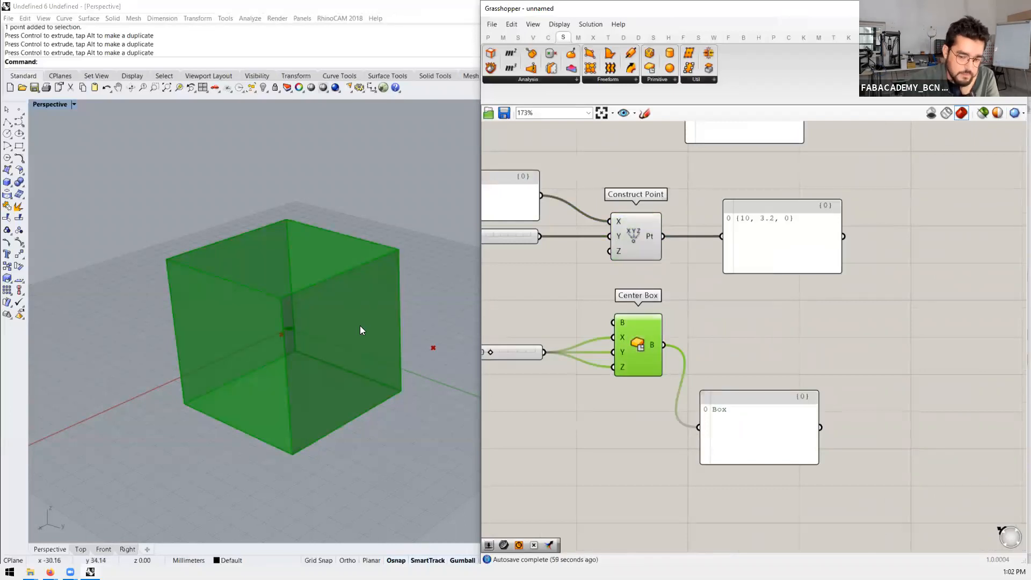
right_click(639, 342)
click(659, 387)
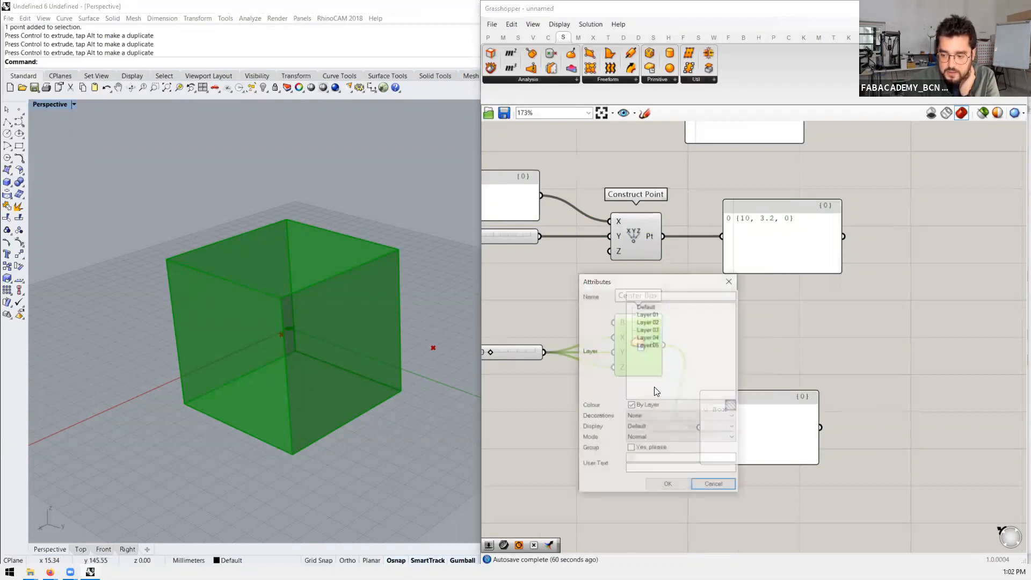
click(645, 306)
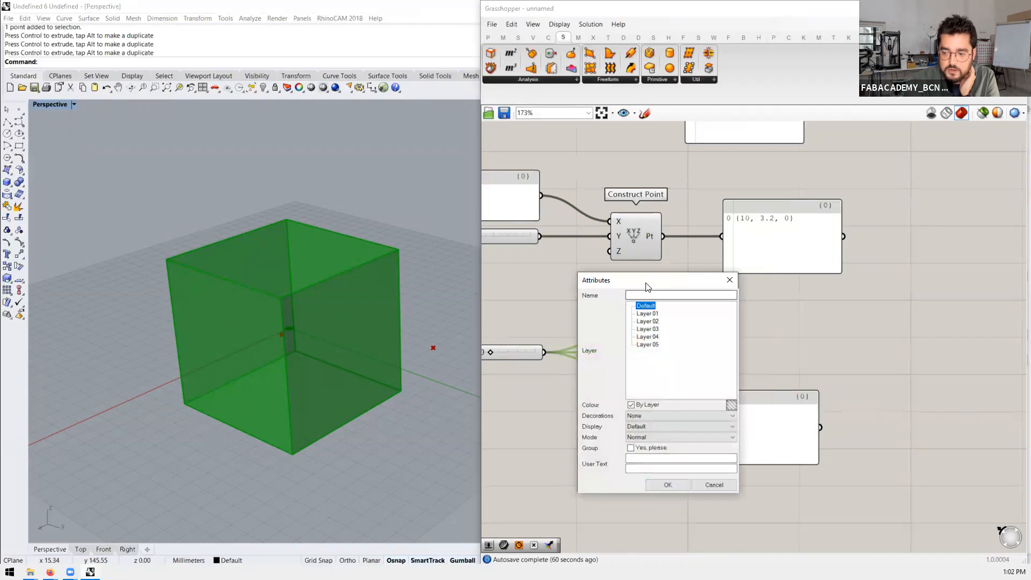
drag(643, 284, 749, 206)
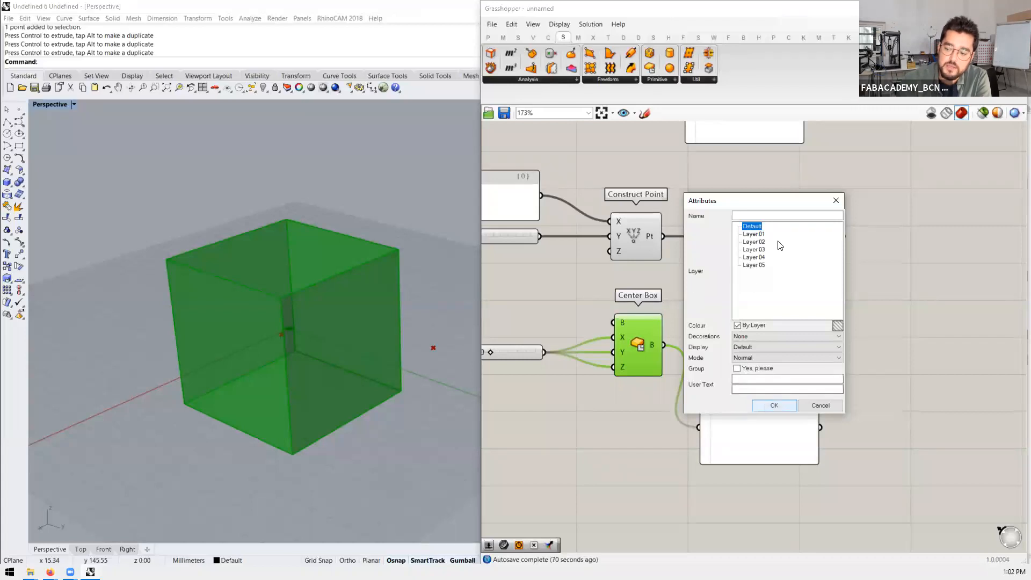
click(775, 406)
Step: Select the baked polysurface in Rhino and move it away from the Grasshopper preview box
click(375, 257)
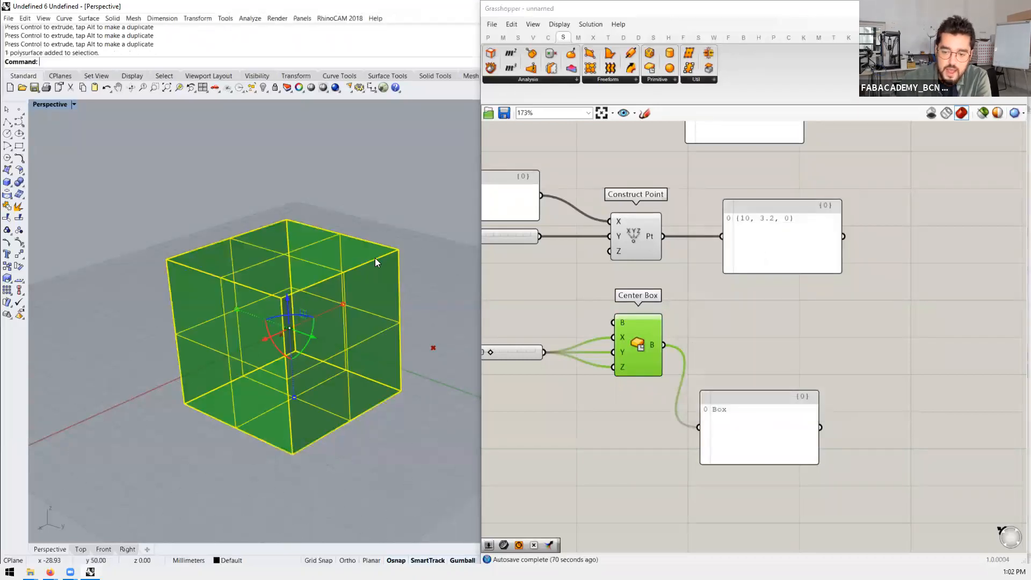
click(439, 226)
click(364, 272)
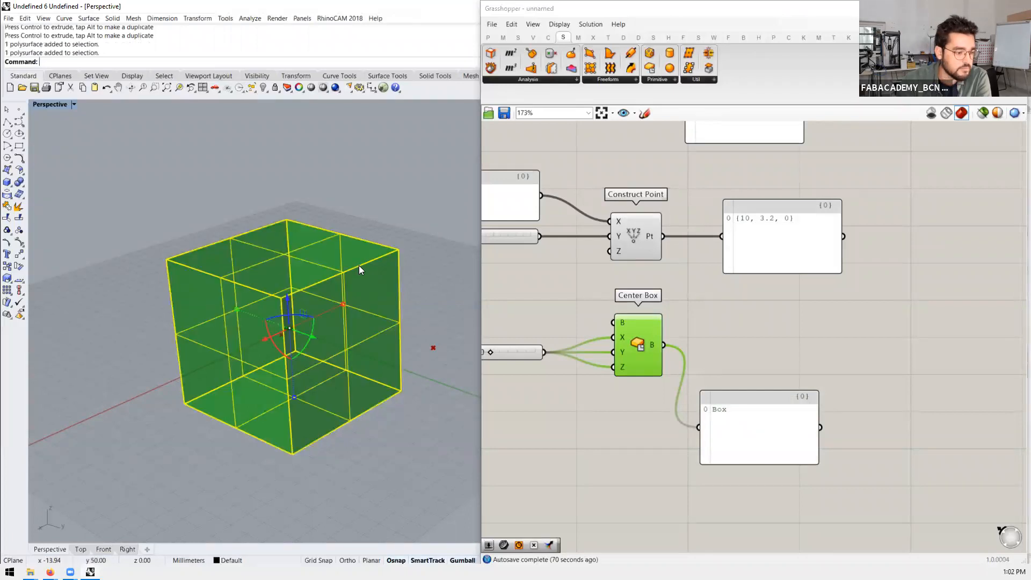
right_drag(345, 265, 296, 340)
alt+drag(292, 338, 119, 243)
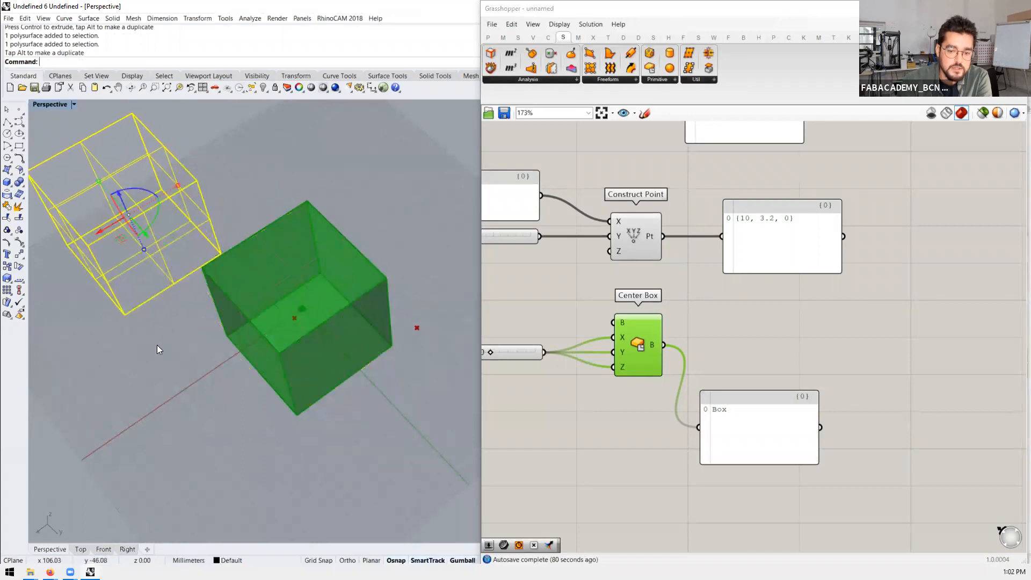
Step: Set the Perspective viewport's display mode to BestWorkSpace
click(74, 105)
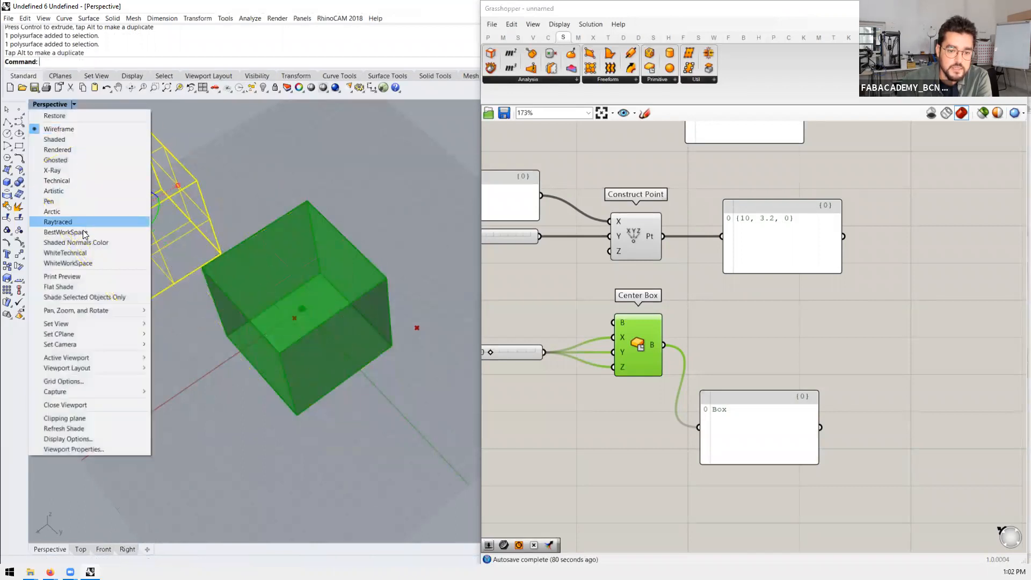
click(70, 221)
right_drag(161, 350, 183, 262)
Step: Move the baked box farther from the Grasshopper preview box and deselect it
click(127, 279)
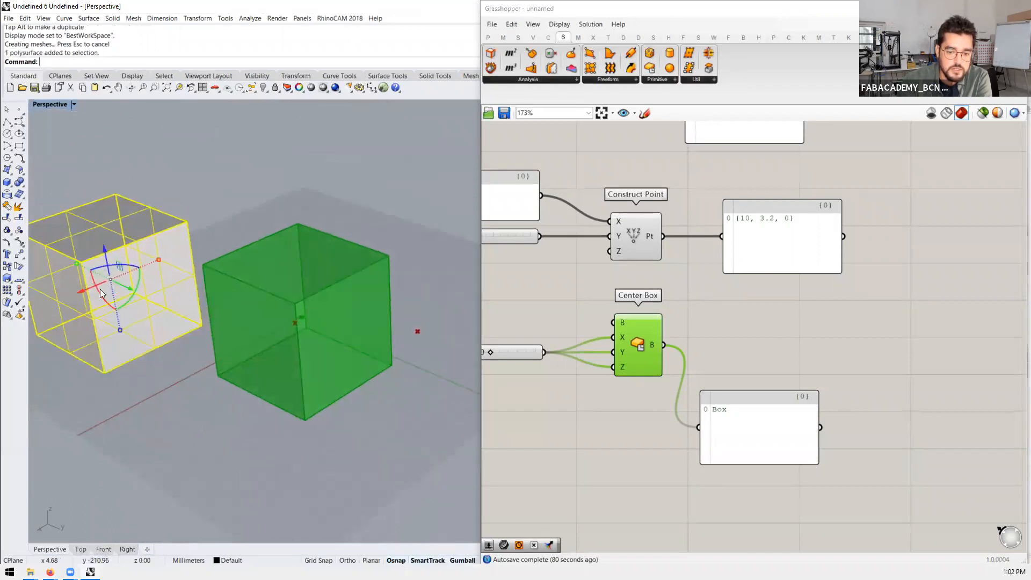
drag(121, 270, 123, 229)
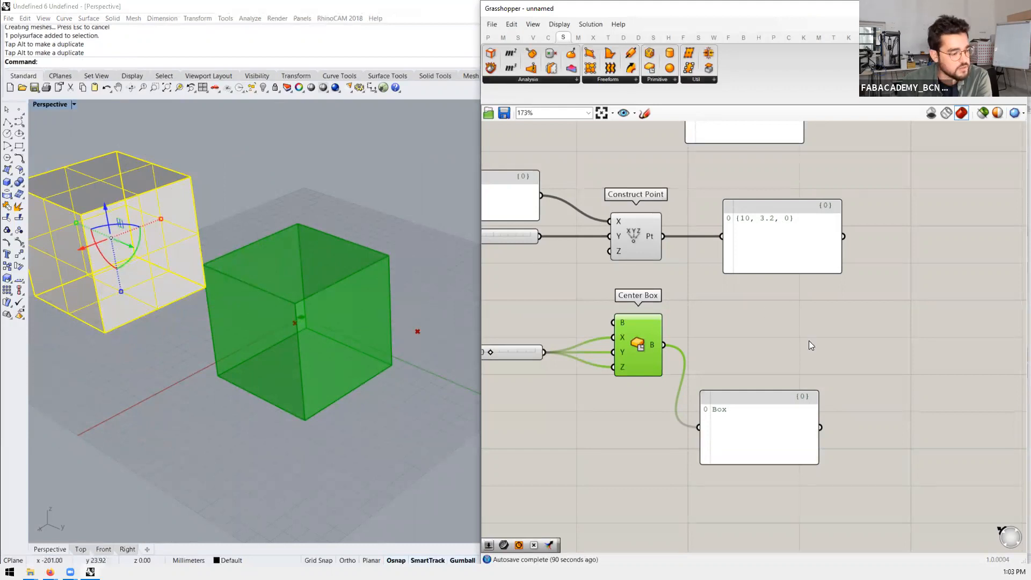
scroll(675, 340, down, 3)
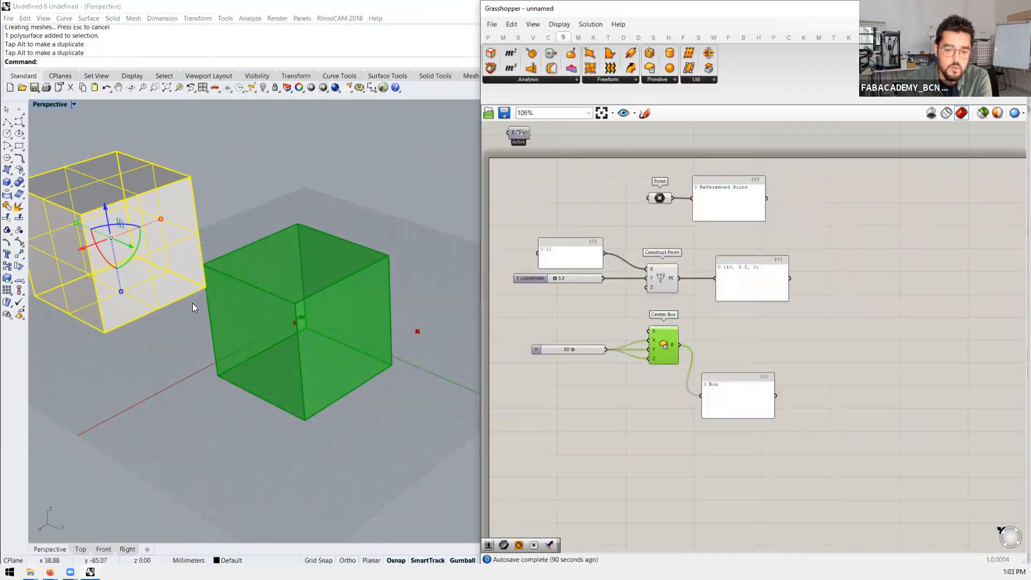
click(124, 357)
scroll(686, 324, down, 1)
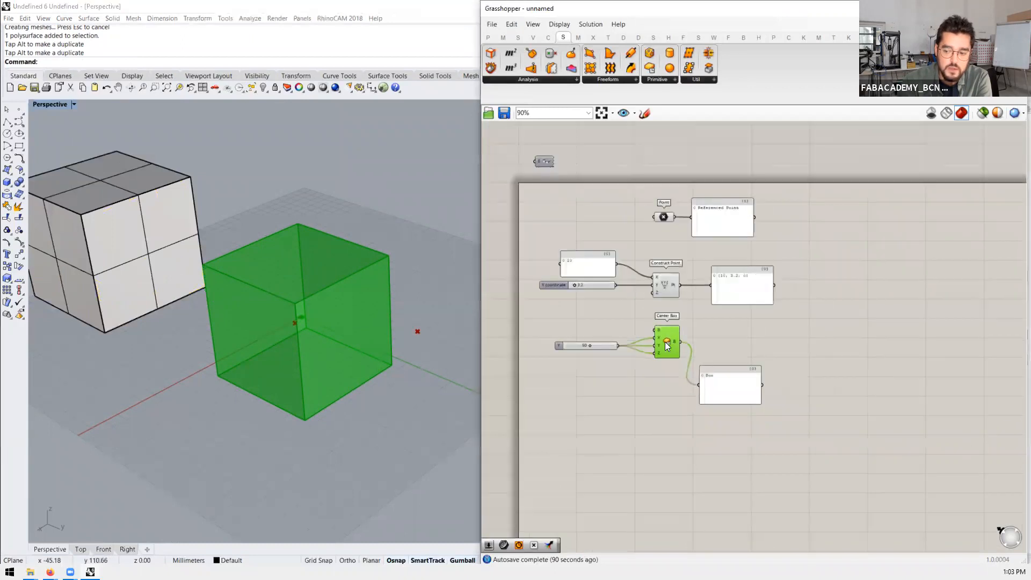
Step: Deselect the Center Box component and shift the baked box slightly in Rhino
right_click(666, 342)
click(611, 399)
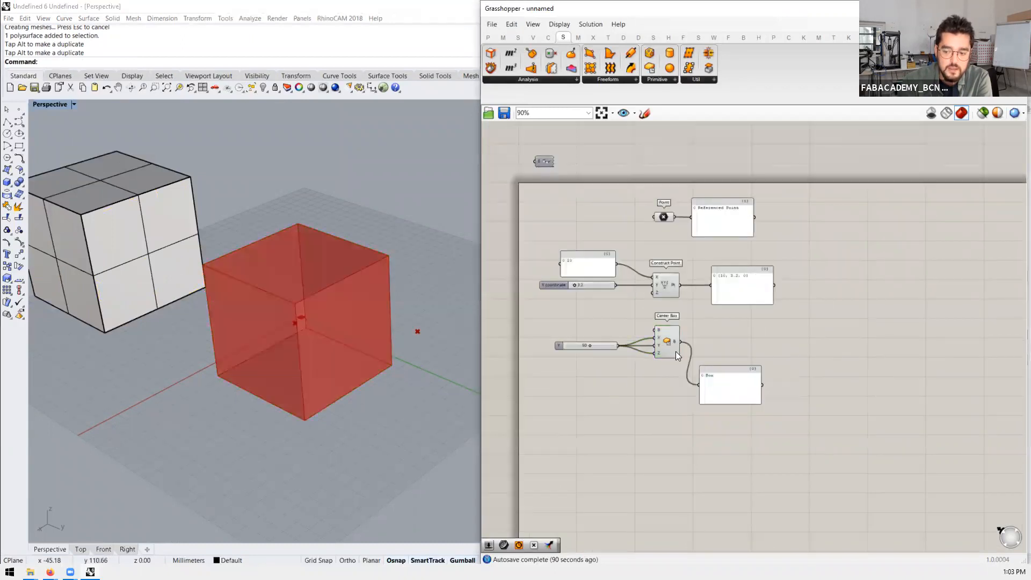
click(70, 235)
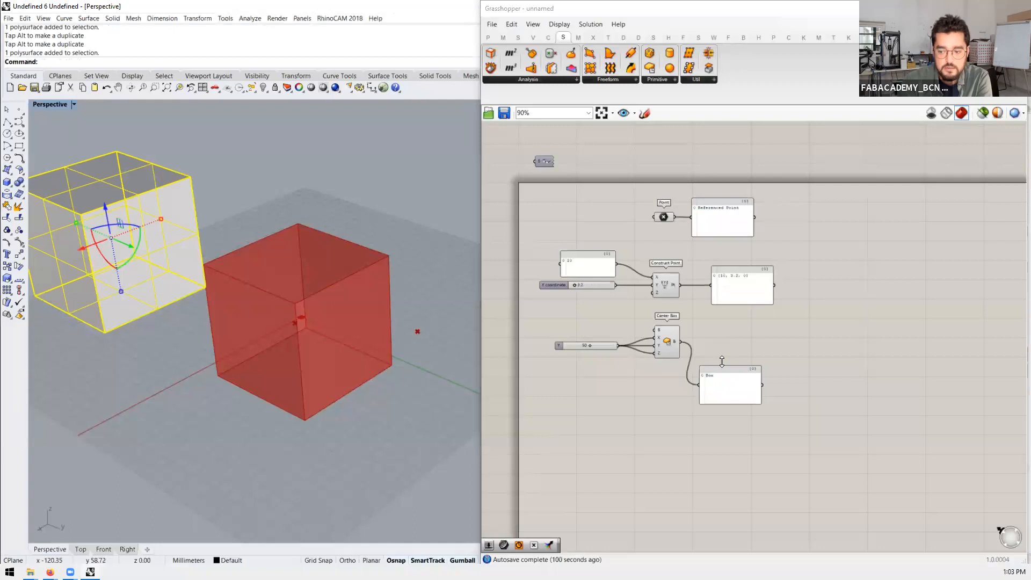
mouse_move(121, 222)
mouse_down()
mouse_move(80, 274)
mouse_move(110, 207)
mouse_up()
click(144, 344)
Step: Delete the baked box from the Rhino model
right_drag(145, 352, 374, 323)
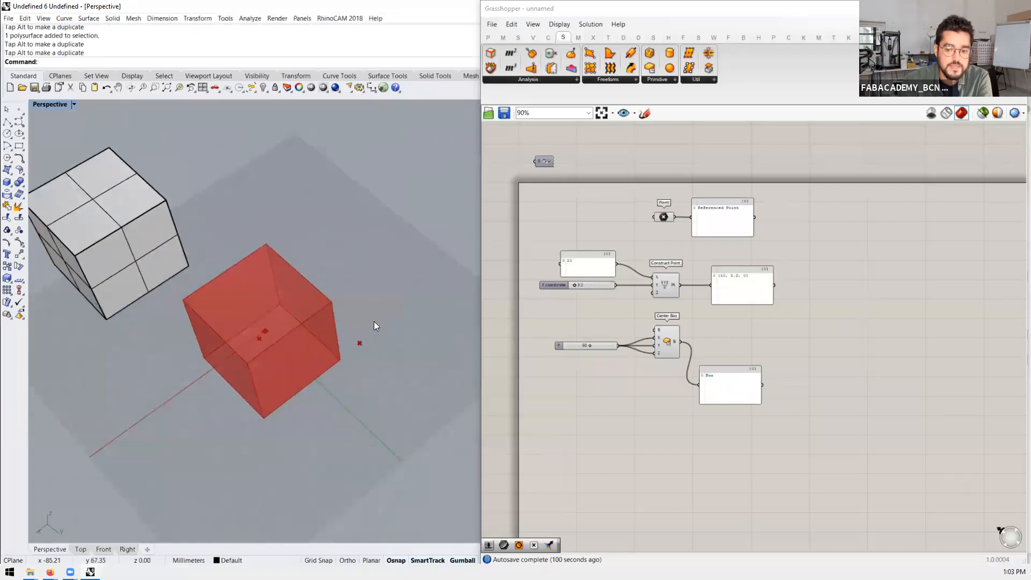
click(150, 256)
right_drag(150, 251, 265, 255)
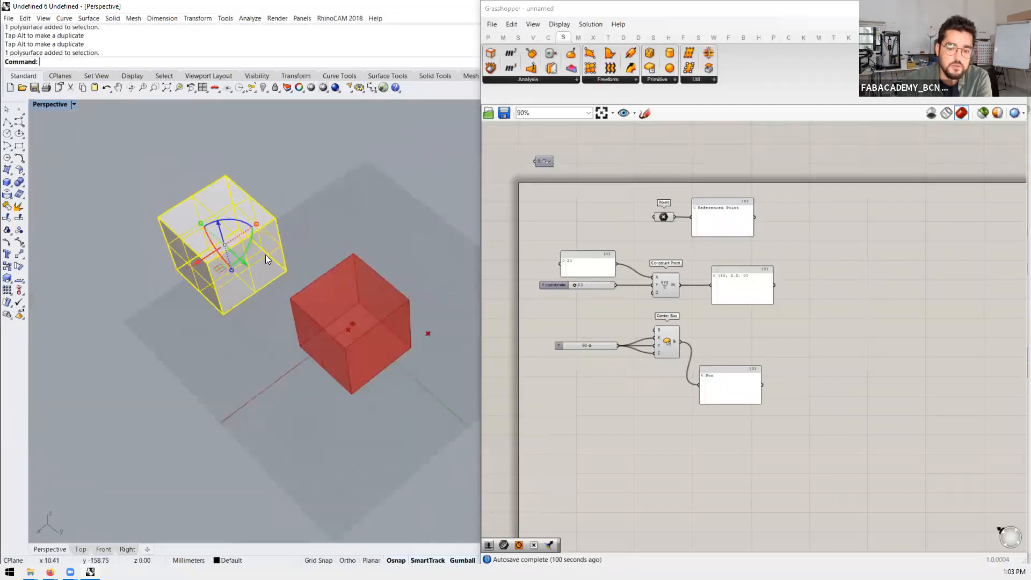
key(Delete)
Step: Inspect the Center Box preview in the Rhino viewport with the component selected and deselected
scroll(738, 358, up, 4)
click(666, 317)
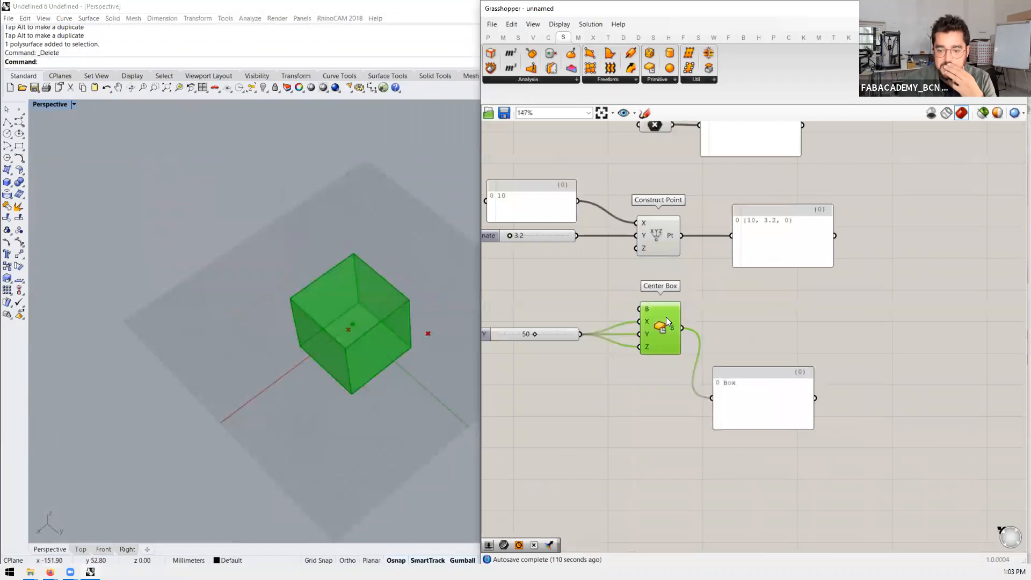
right_drag(323, 325, 359, 324)
scroll(359, 324, up, 5)
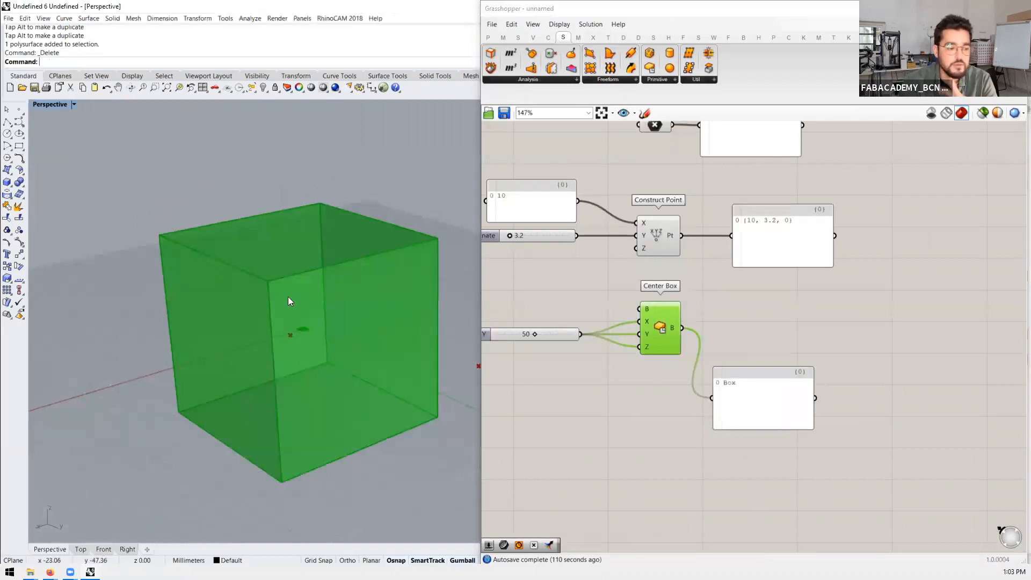
click(802, 328)
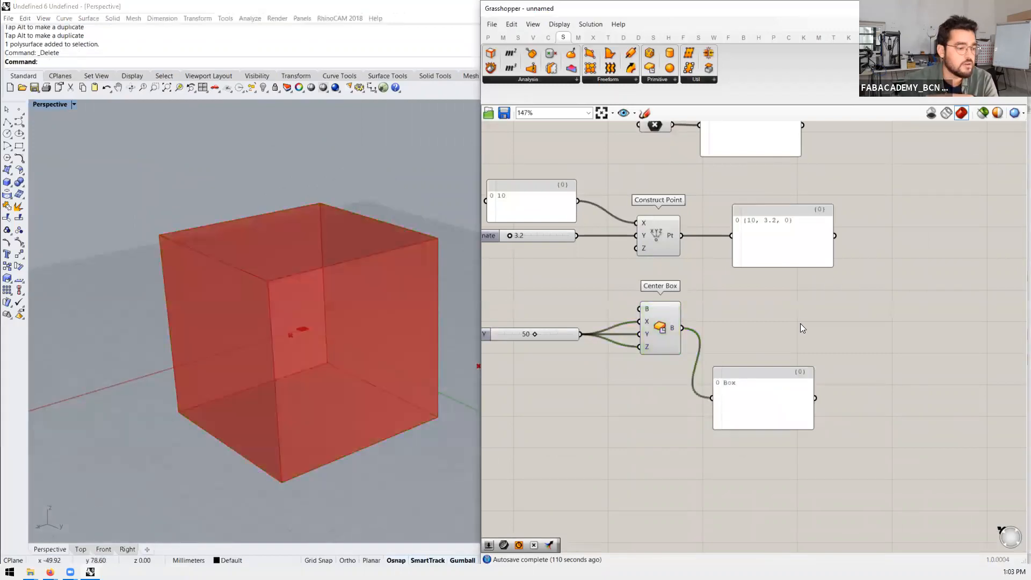
Step: Bake the Center Box component's geometry into the Rhino model again
click(662, 326)
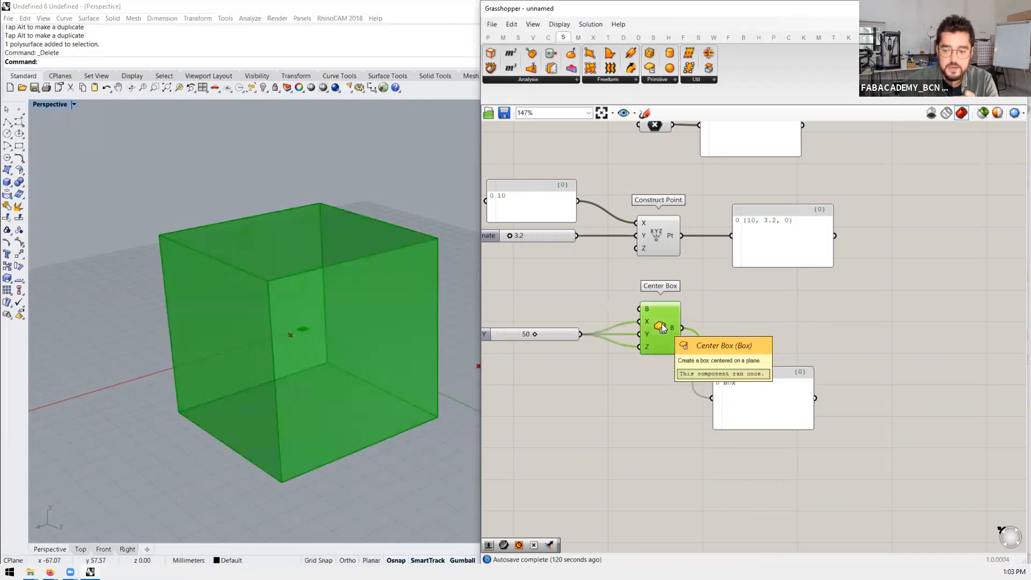
right_click(662, 324)
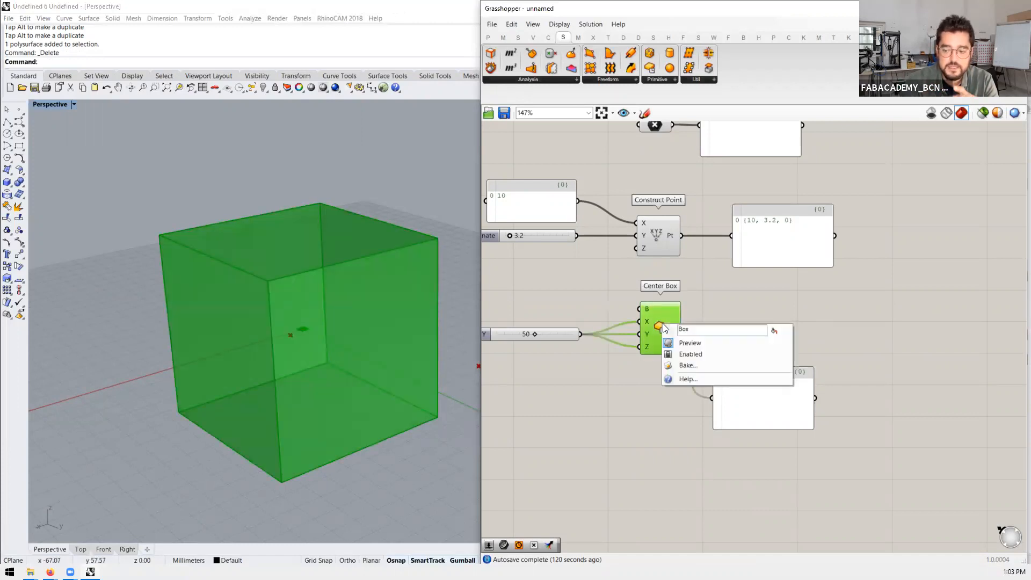
click(684, 367)
click(693, 465)
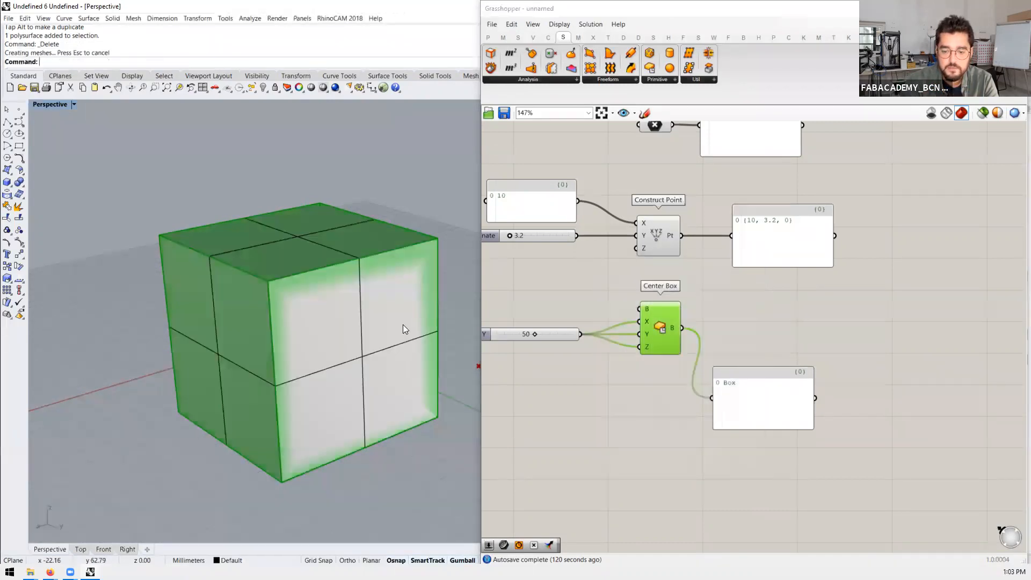
Step: Move the baked box clear of the Center Box preview in the Rhino viewport
scroll(404, 328, down, 4)
click(392, 324)
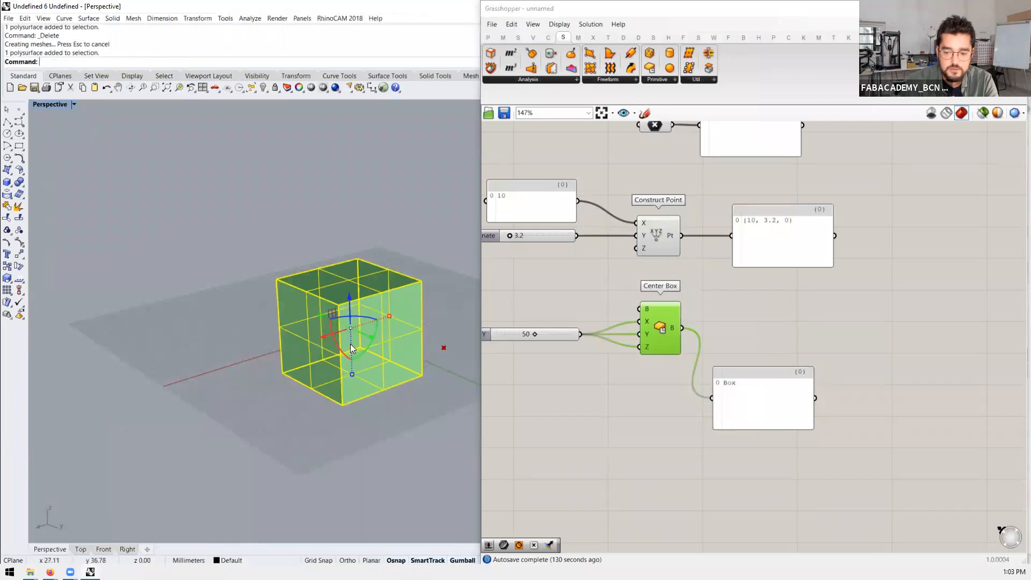
drag(331, 334, 113, 385)
click(282, 461)
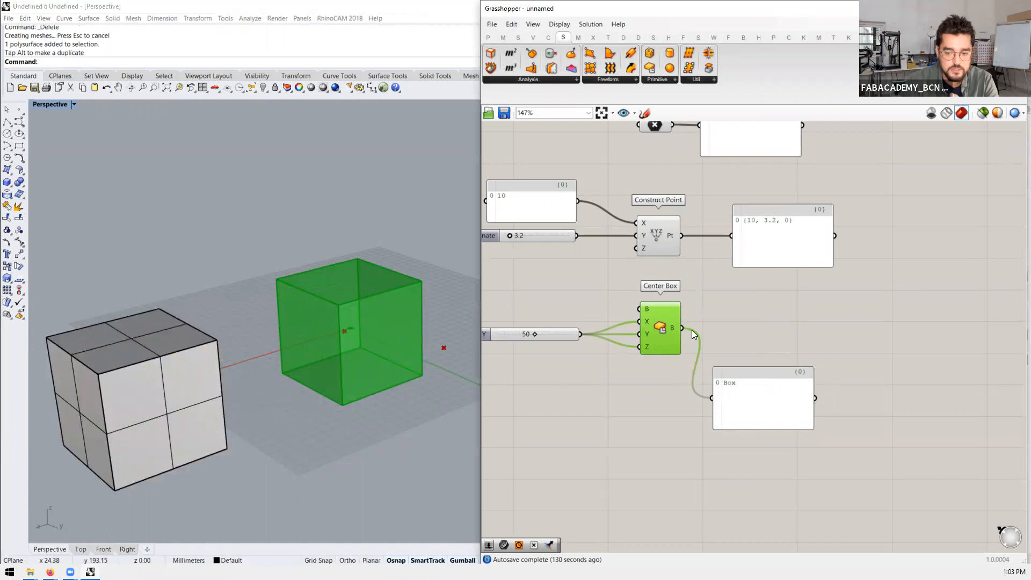
Step: Set the slider feeding the Center Box to 78 and check the baked box by selecting and deselecting it
click(599, 351)
drag(538, 336, 556, 334)
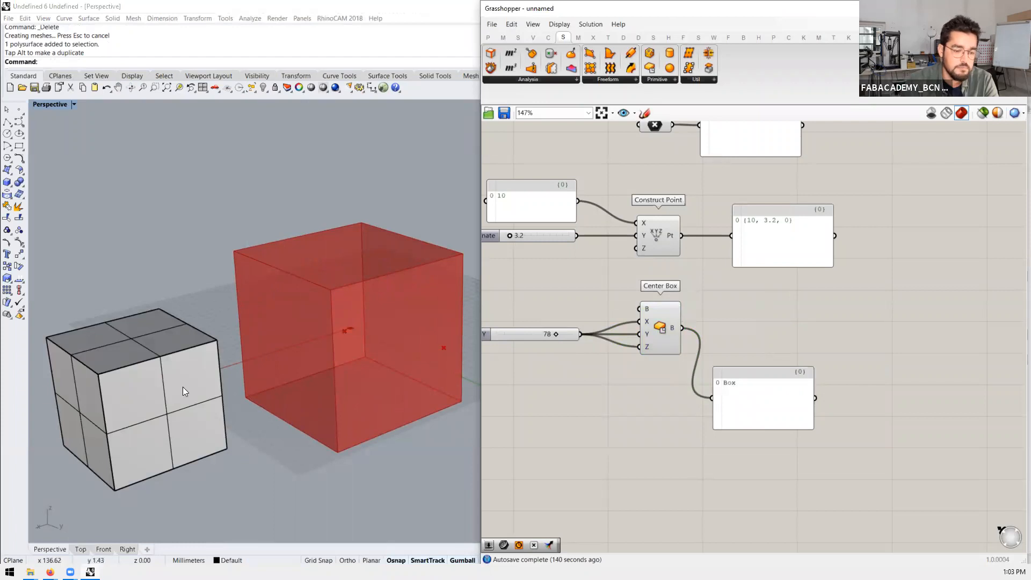
click(128, 403)
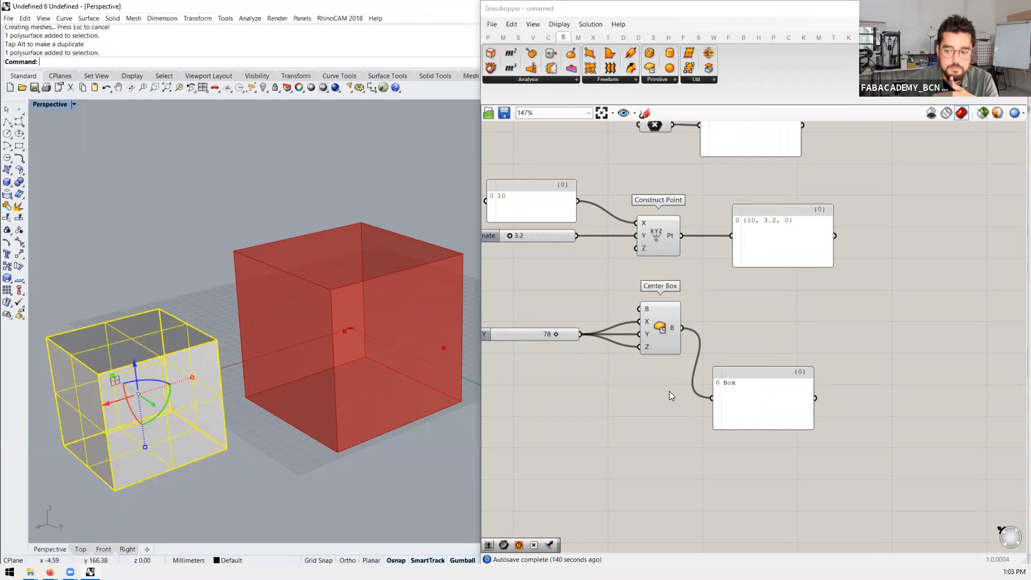
click(214, 482)
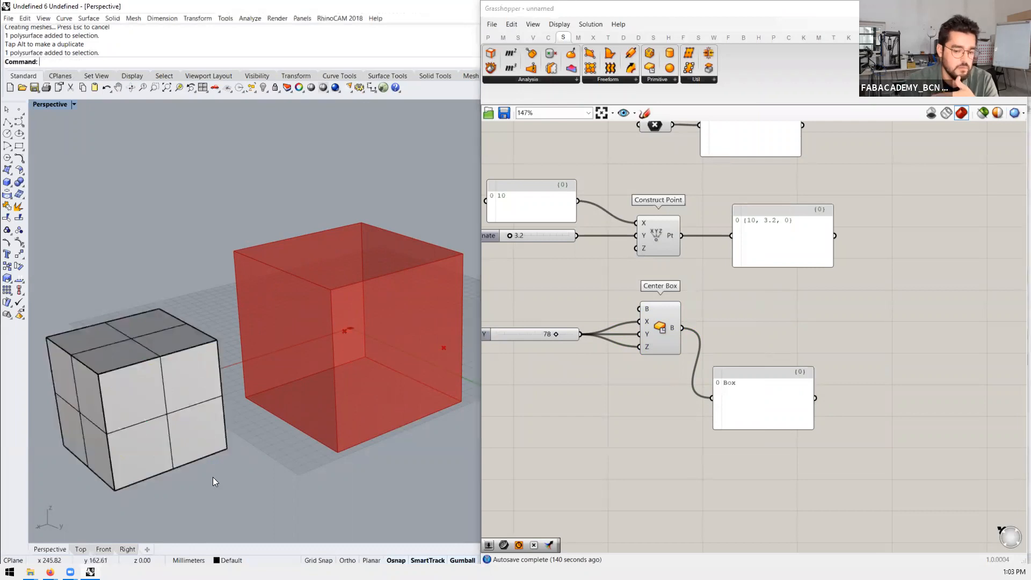
Step: Delete the baked box from the Rhino model, undo the deletion and deselect the box
click(213, 437)
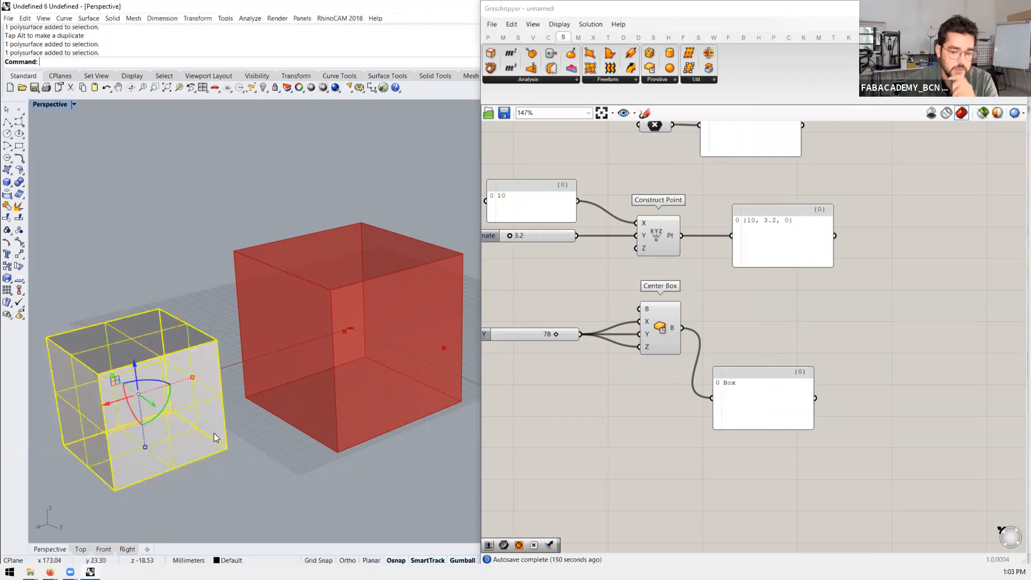
key(Delete)
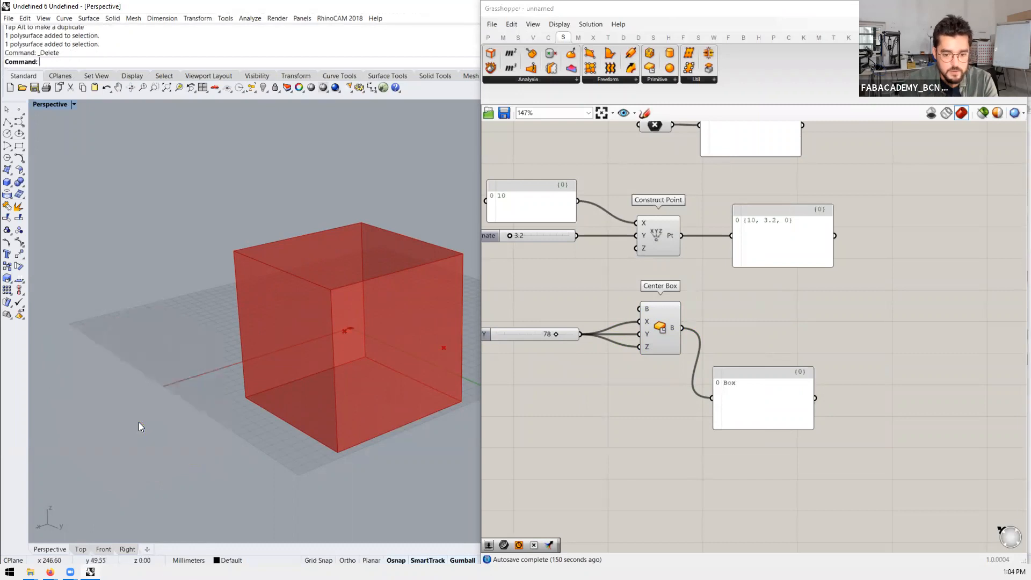
key(ctrl+z)
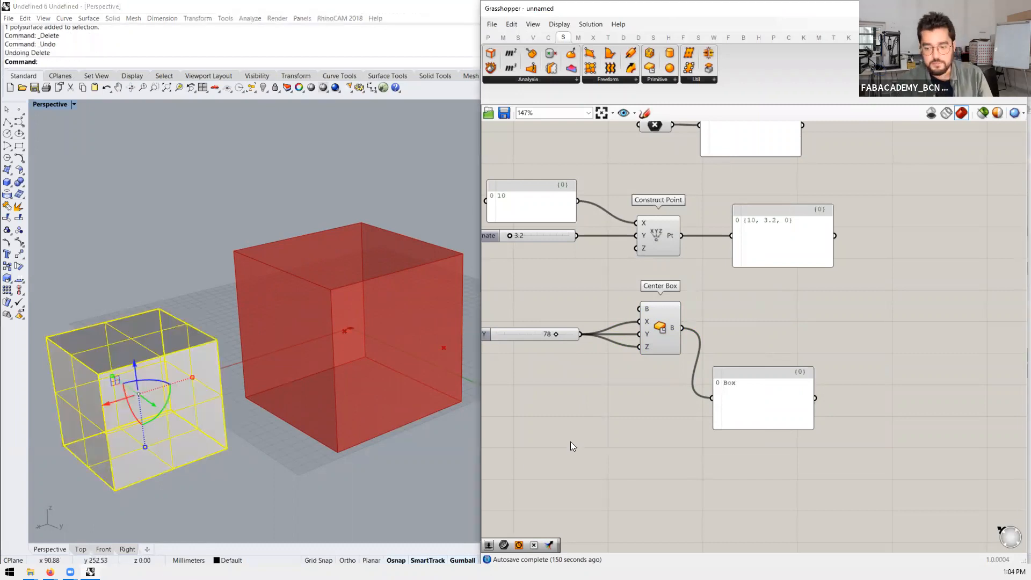
scroll(612, 369, down, 3)
click(276, 443)
scroll(266, 422, down, 2)
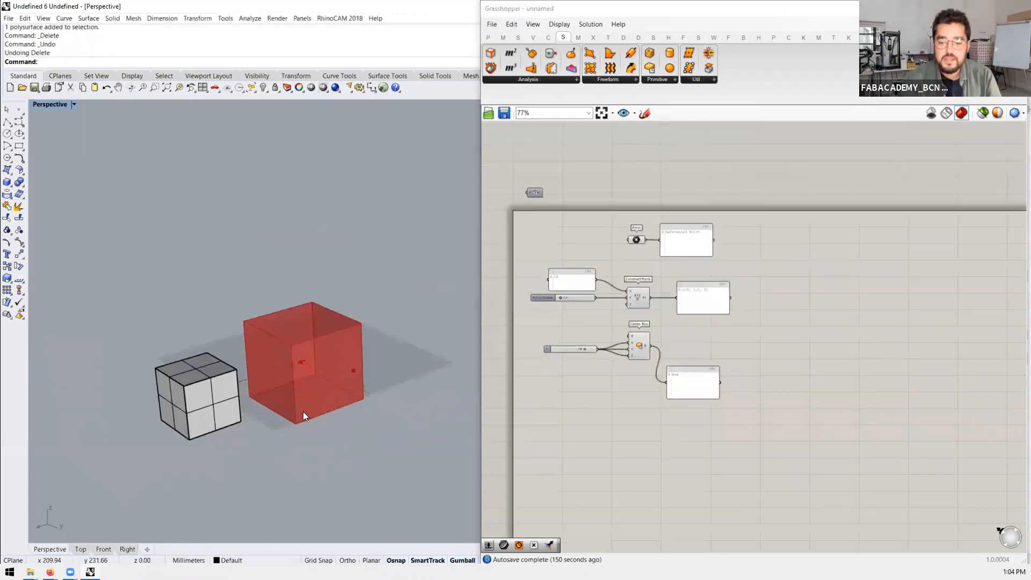
right_drag(303, 412, 304, 431)
click(602, 424)
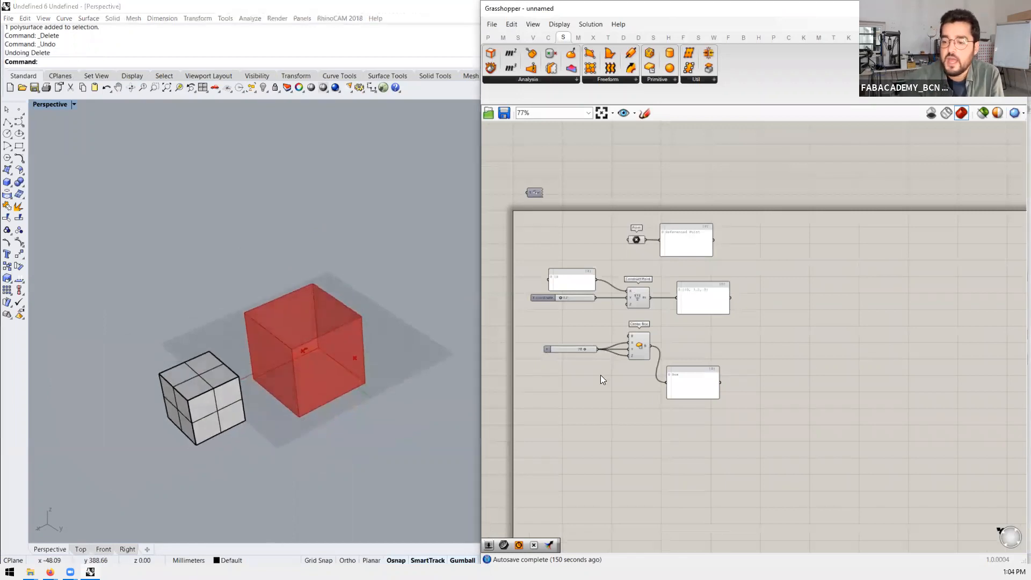
Step: Add an empty Point parameter to the canvas beside the Center Box component
scroll(598, 359, up, 2)
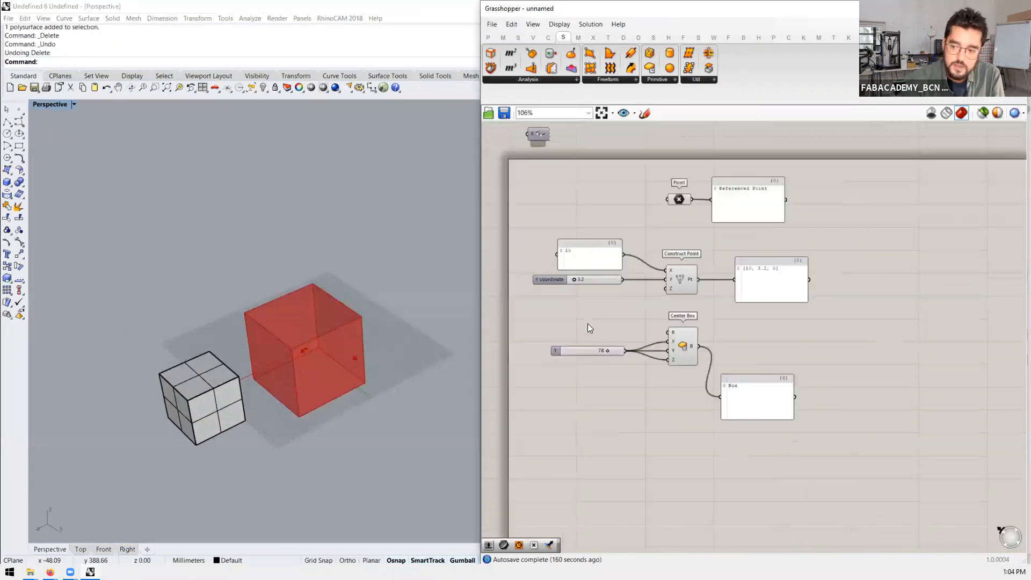
scroll(591, 319, up, 1)
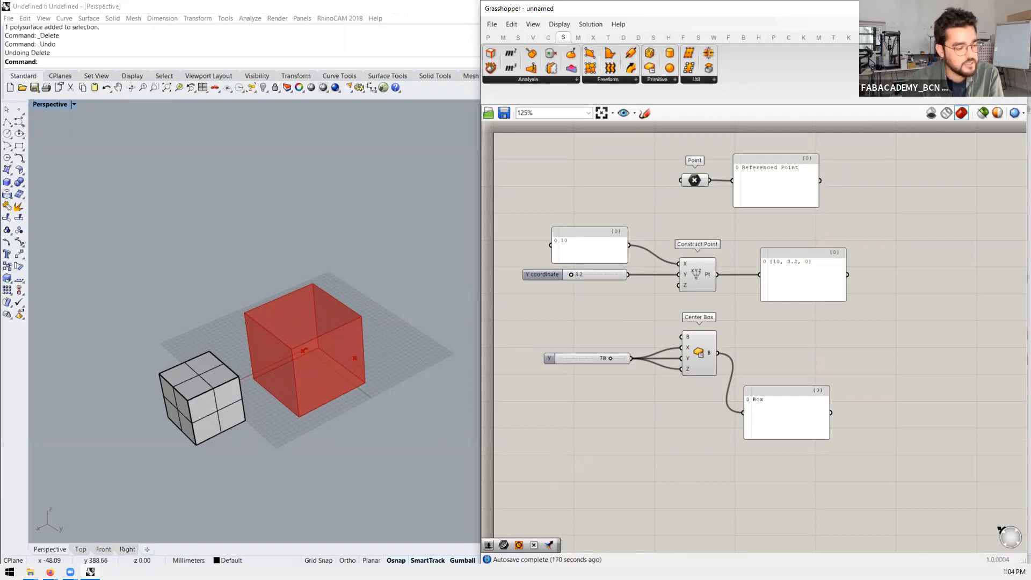
scroll(771, 403, up, 2)
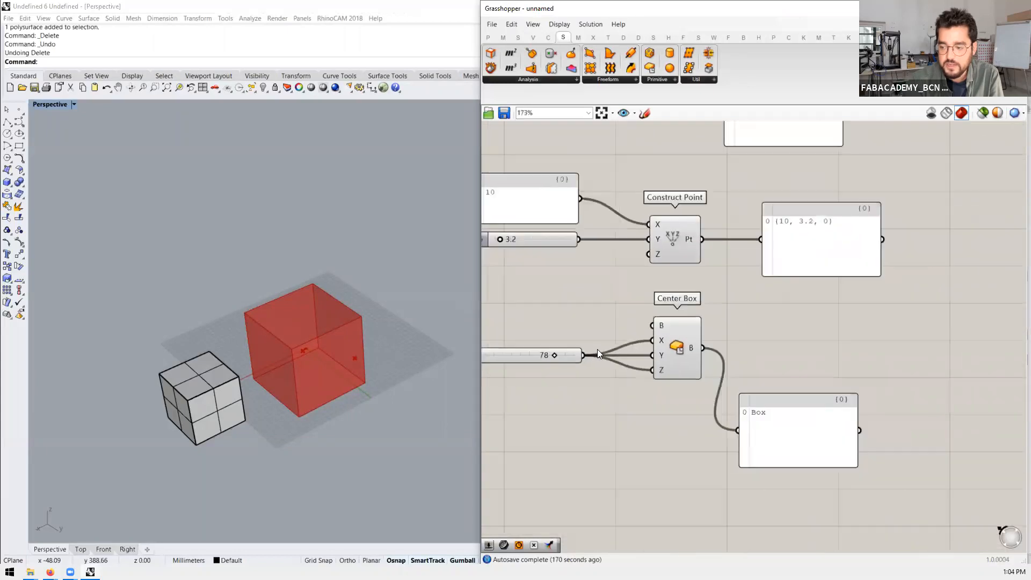
double_click(770, 354)
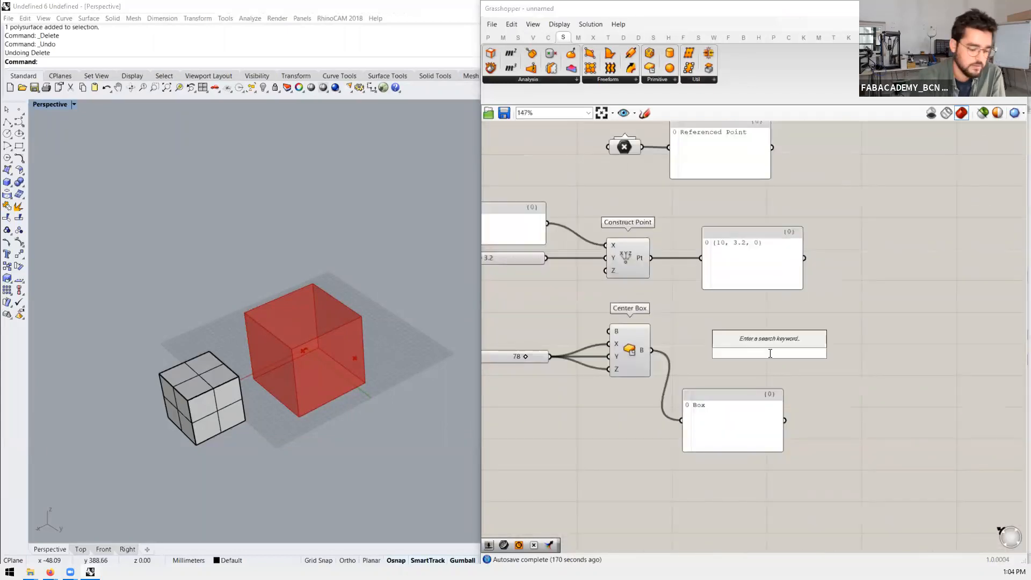
text(point)
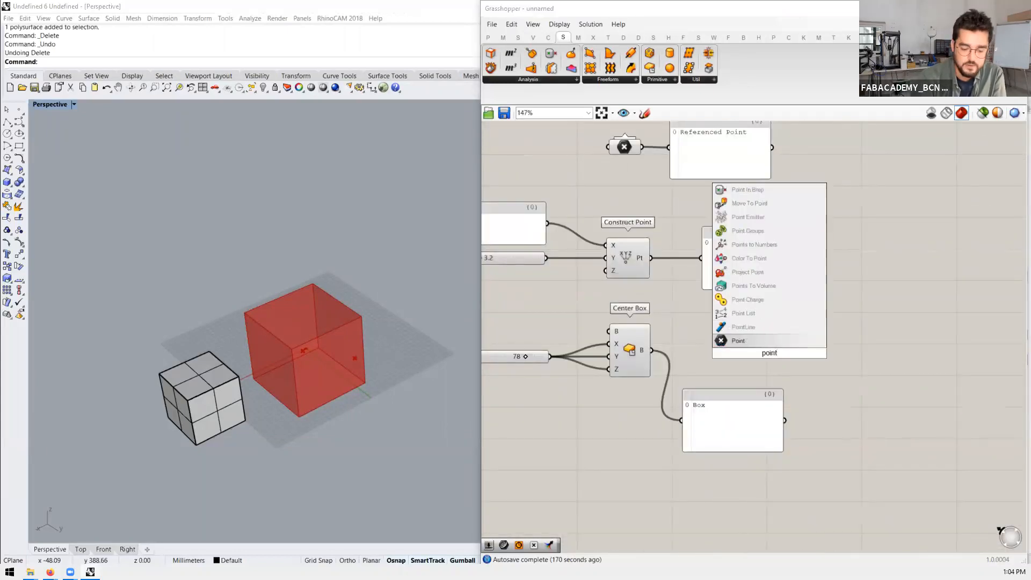
key(Return)
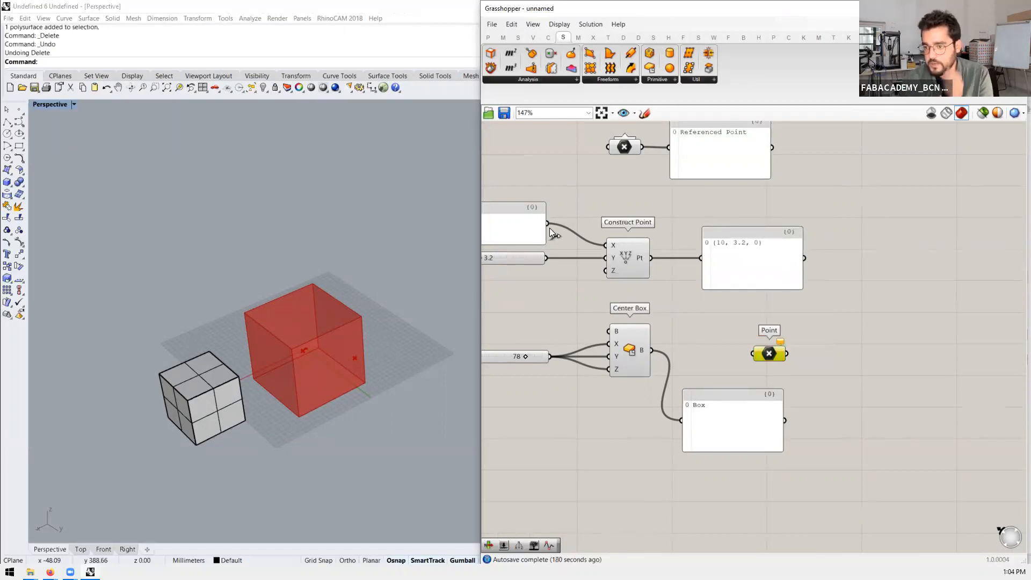
Step: Enable Grasshopper's AutoSave for the object added event in the Files preferences
click(491, 25)
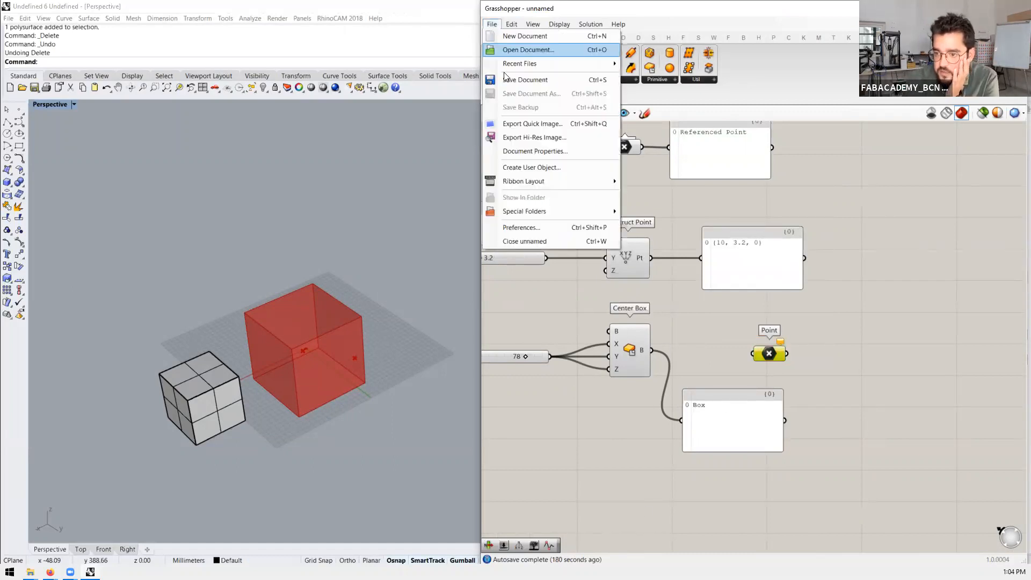
click(549, 224)
click(452, 292)
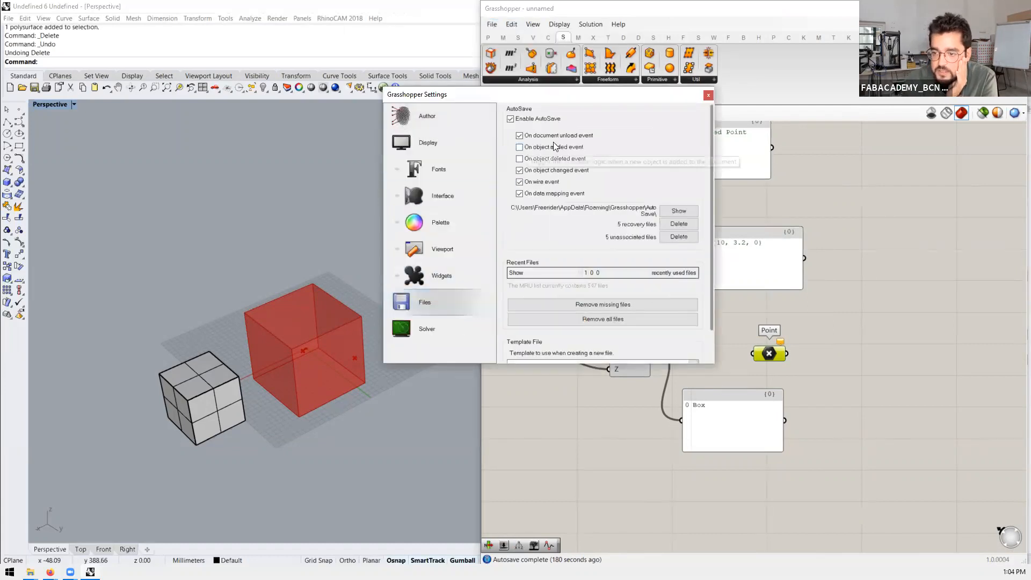
click(519, 147)
click(709, 96)
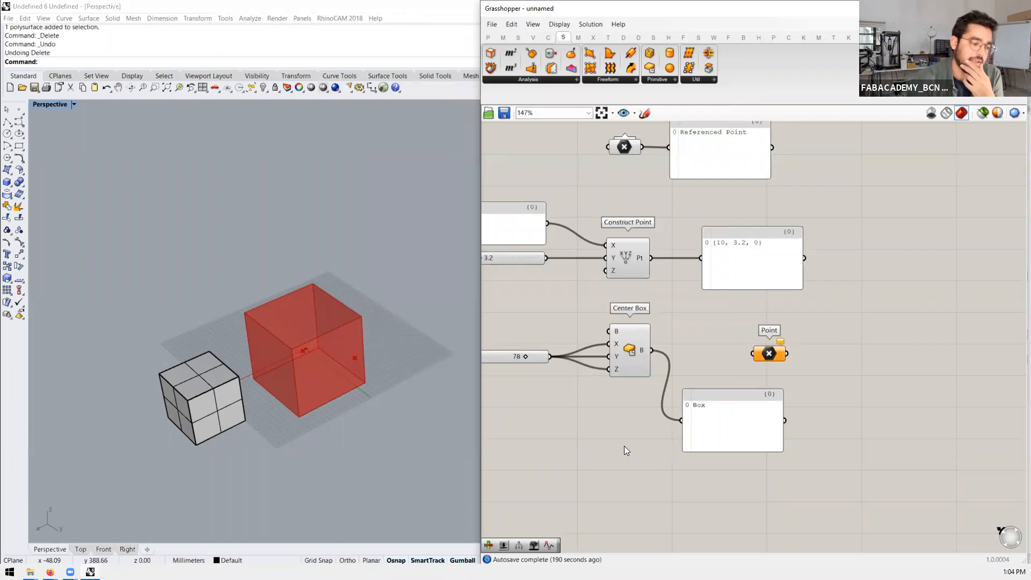
scroll(648, 361, down, 2)
scroll(589, 377, up, 2)
click(579, 373)
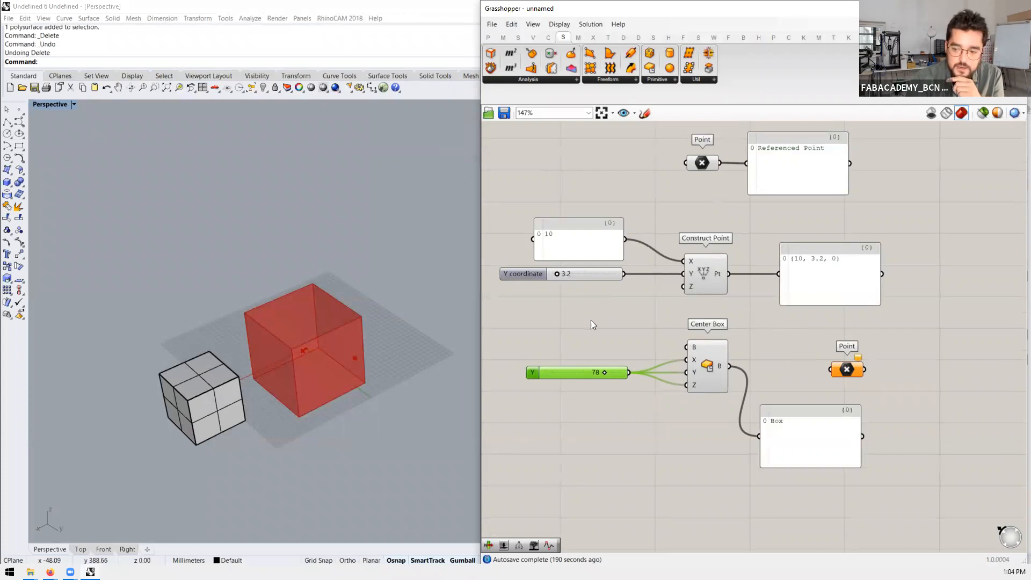
scroll(591, 320, down, 2)
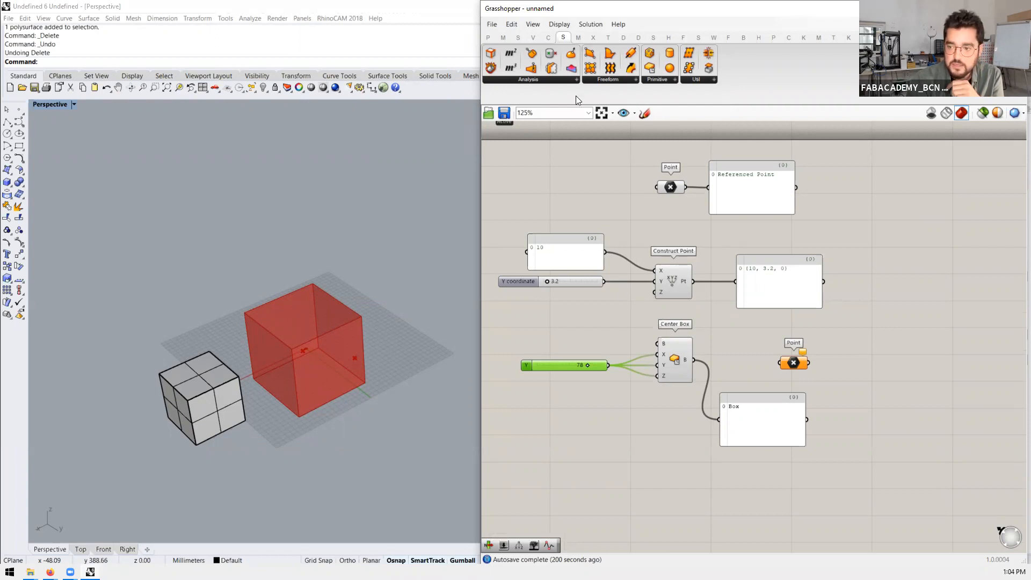
scroll(881, 283, down, 3)
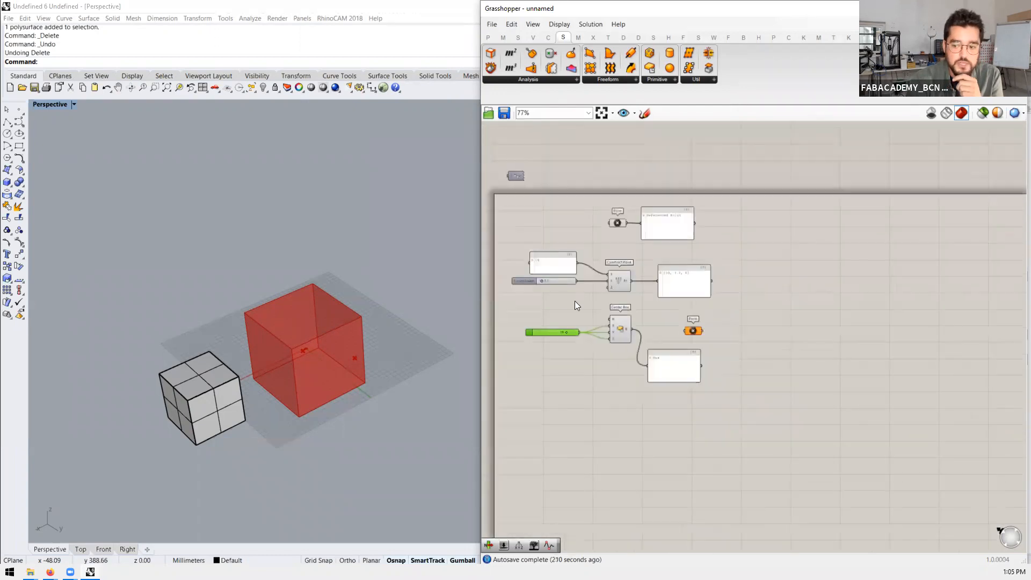
scroll(559, 301, up, 2)
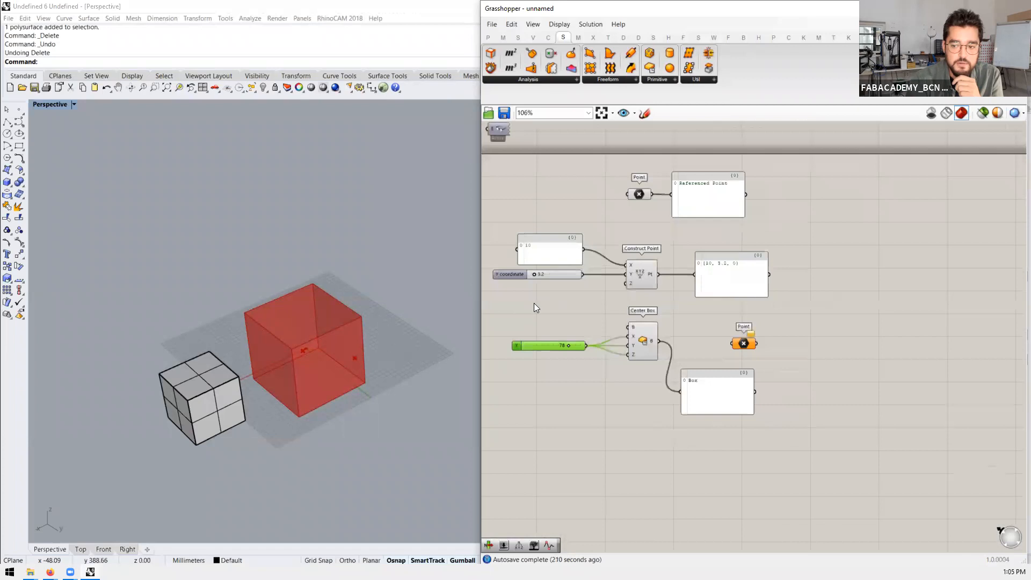
Step: Save the Grasshopper definition to the Desktop as Testfile in Grasshopper Binary (*.gh) format
click(492, 25)
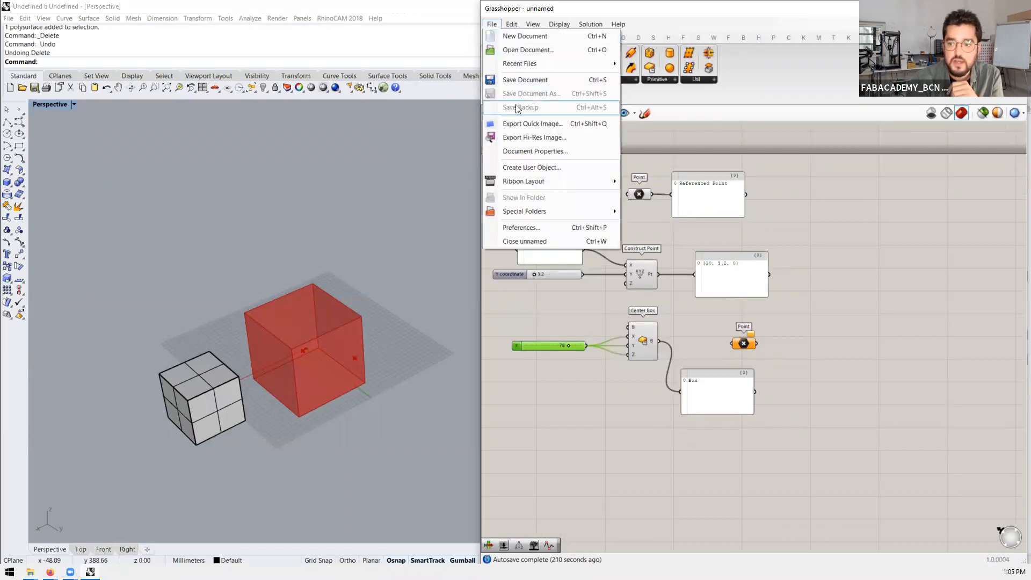
key(ctrl+s)
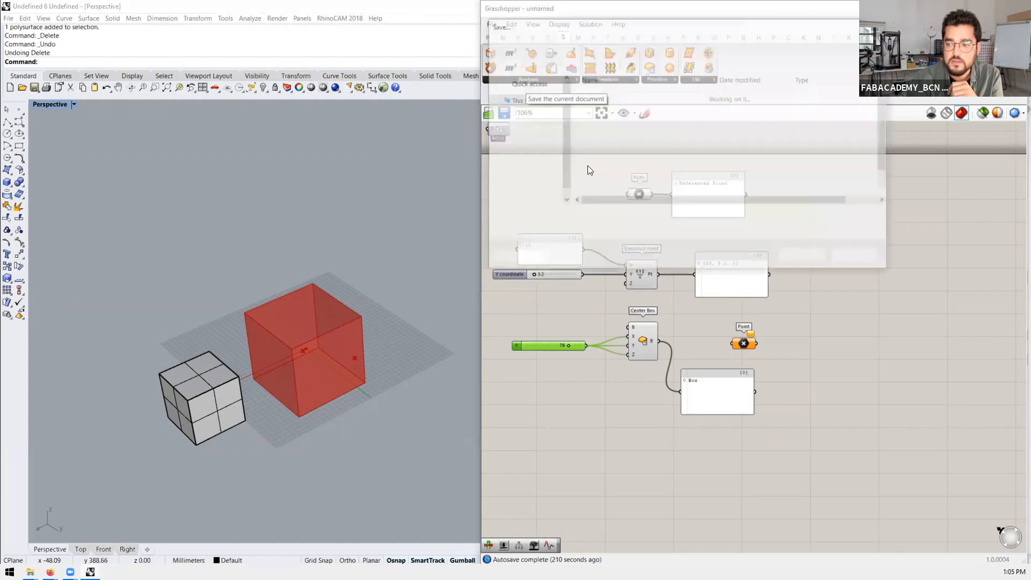
click(599, 217)
key(ctrl+a)
text(Test)
text(fle)
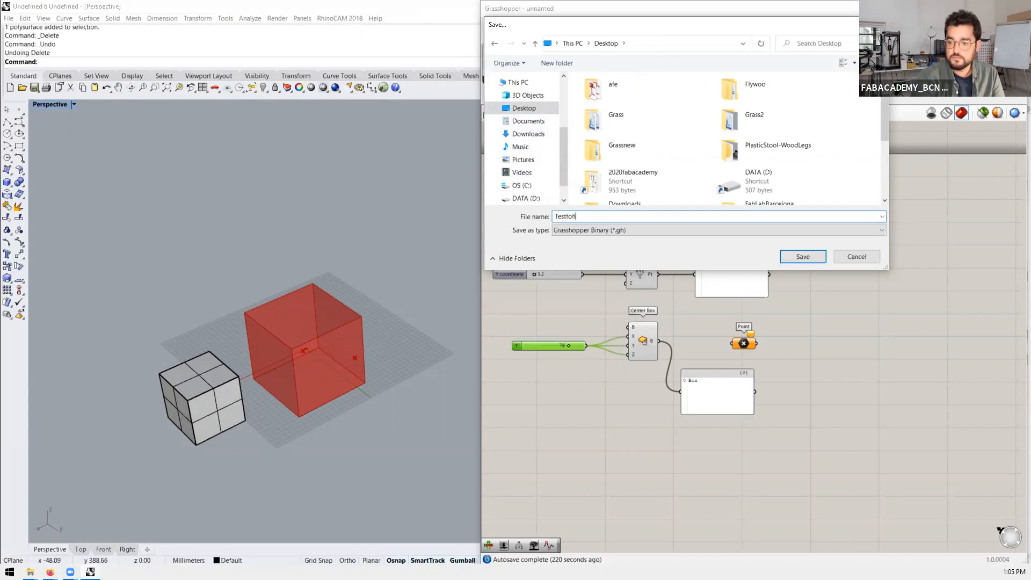
text(ile)
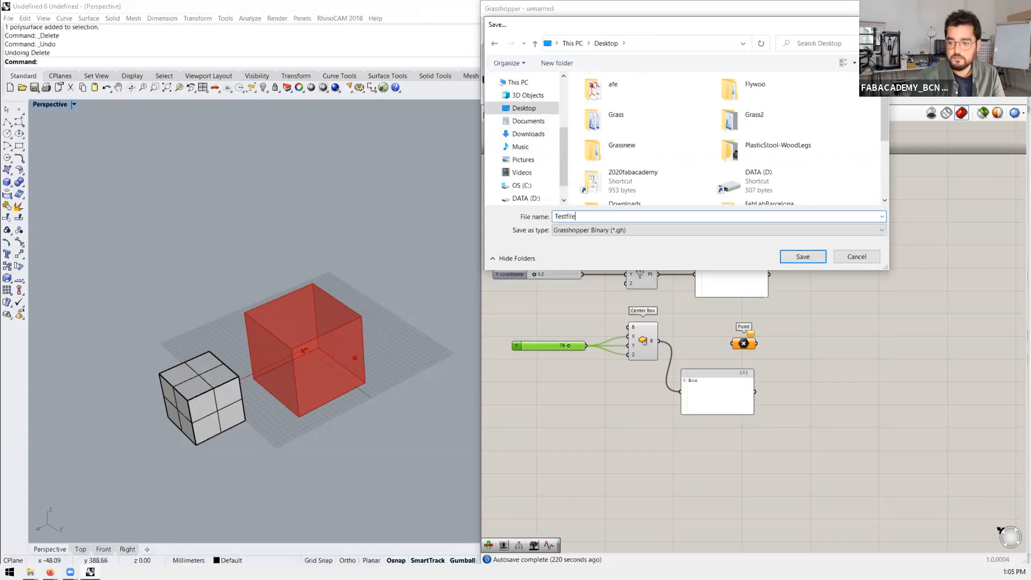
key(Return)
click(600, 216)
Step: Shift the size slider slightly closer to the Center Box component and deselect it
right_drag(596, 179, 650, 172)
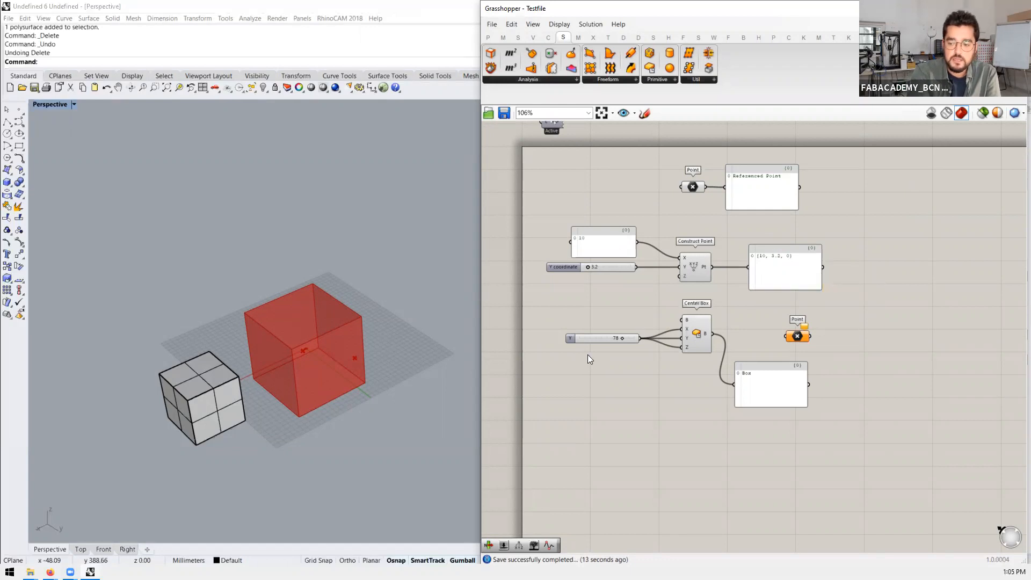
scroll(585, 349, up, 2)
click(584, 339)
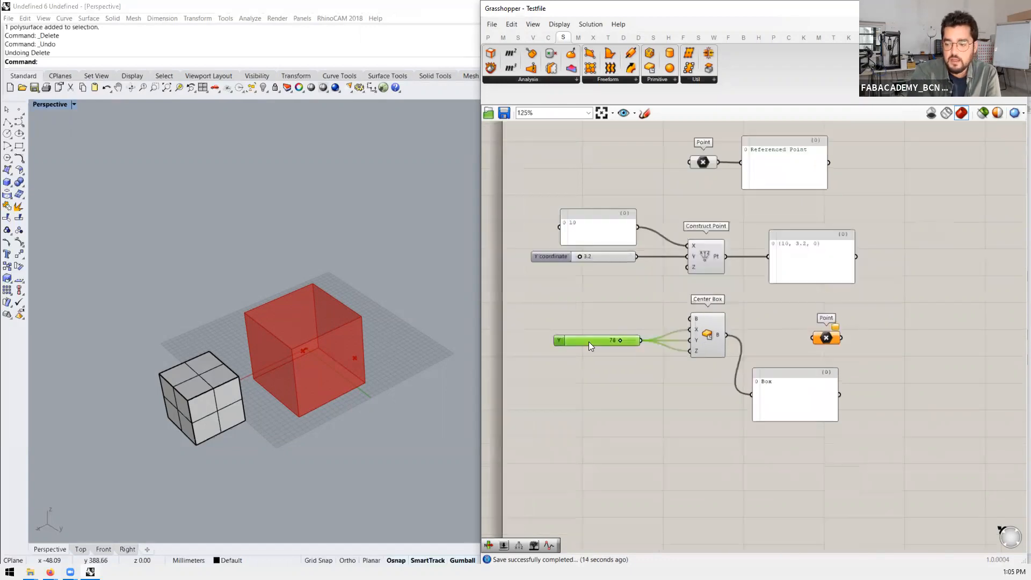
click(606, 372)
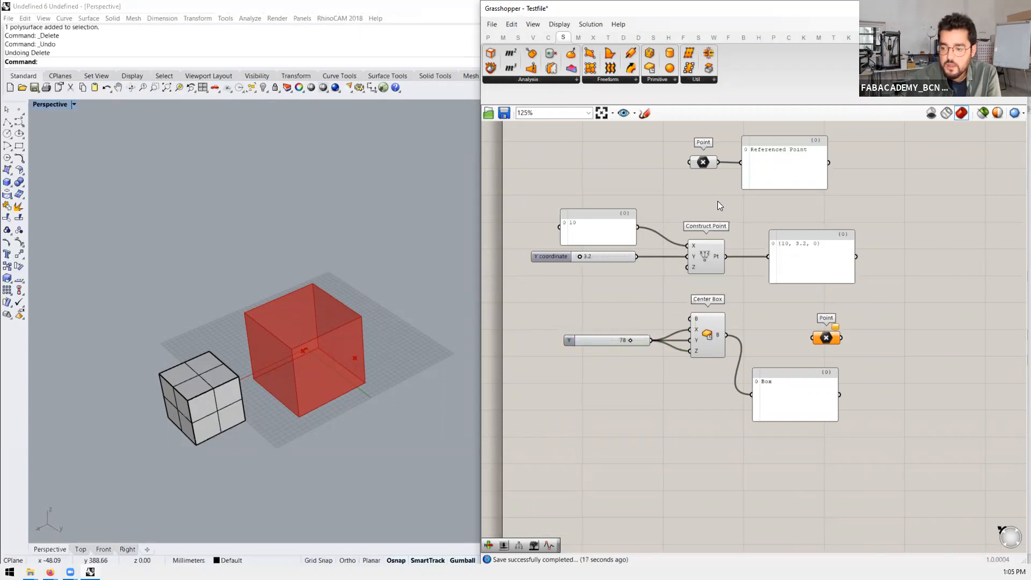
Step: Examine the component groups on the canvas by selecting the Construct Point chain and the referenced Point with its panel
scroll(669, 262, up, 1)
scroll(672, 262, down, 2)
scroll(785, 278, up, 2)
scroll(698, 251, down, 1)
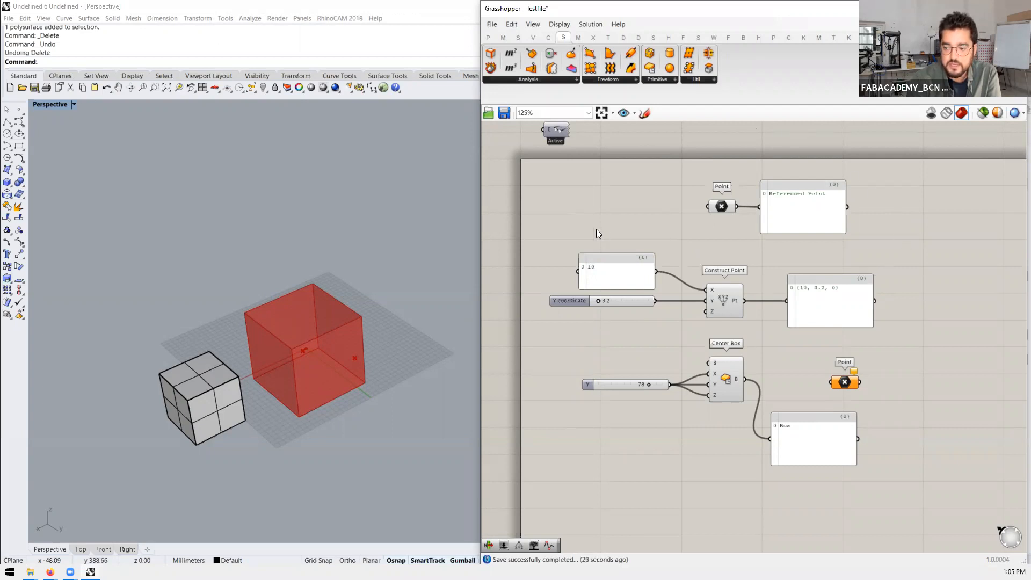
drag(782, 339, 892, 340)
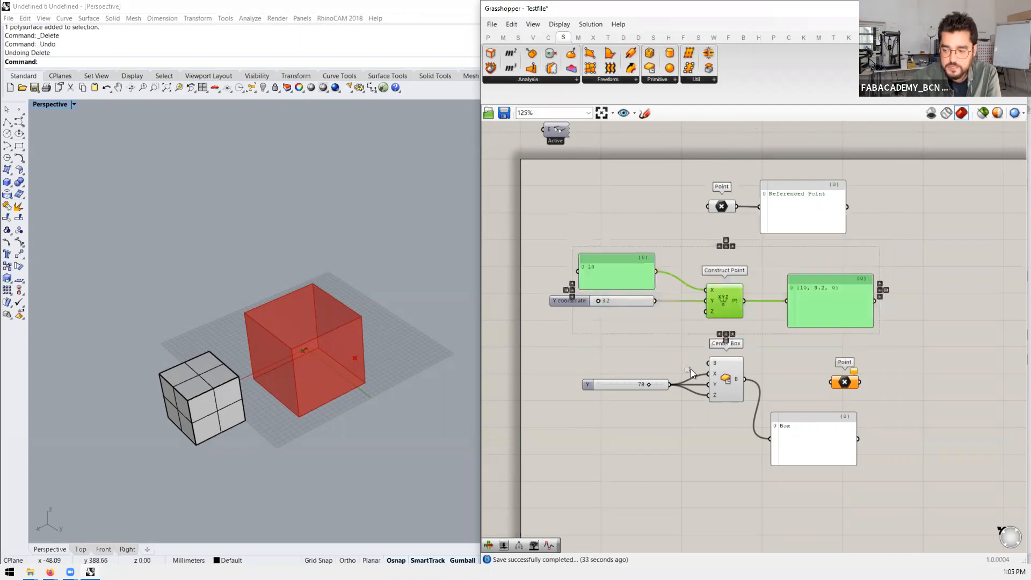
click(893, 453)
drag(892, 454, 893, 453)
drag(871, 234, 688, 177)
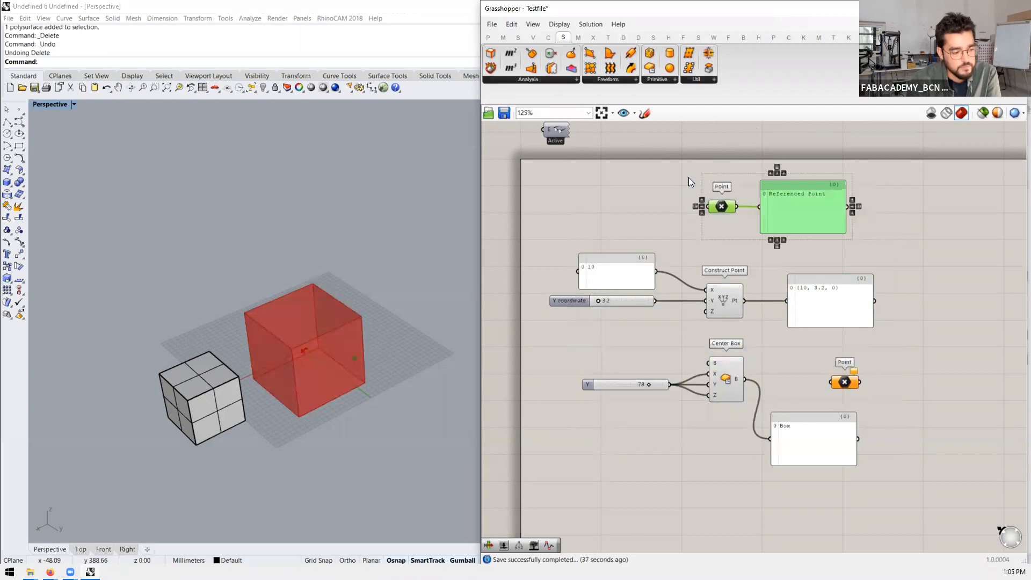
Step: Move the referenced Point parameter slightly farther from its connected panel
click(752, 212)
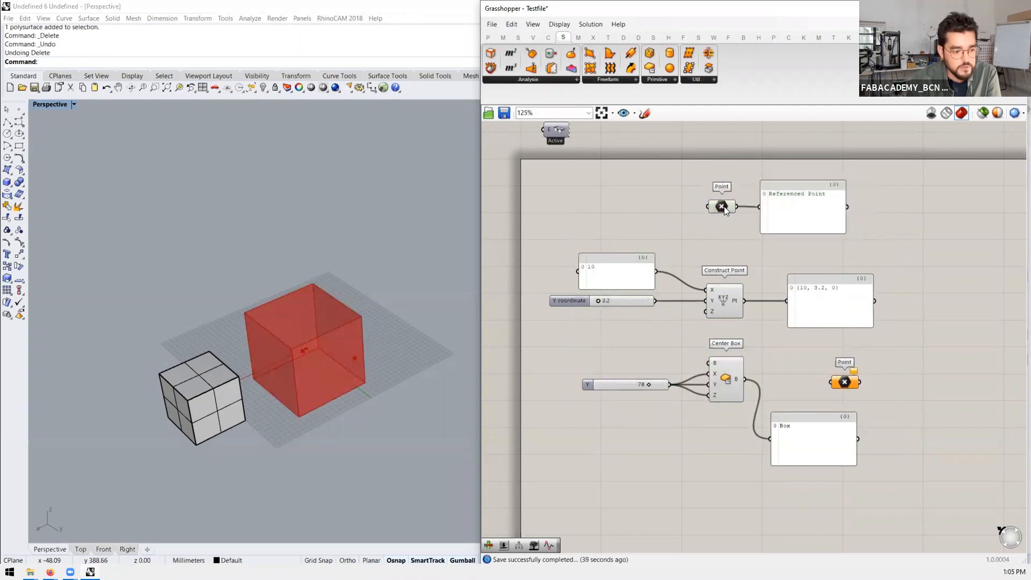
drag(725, 207, 715, 209)
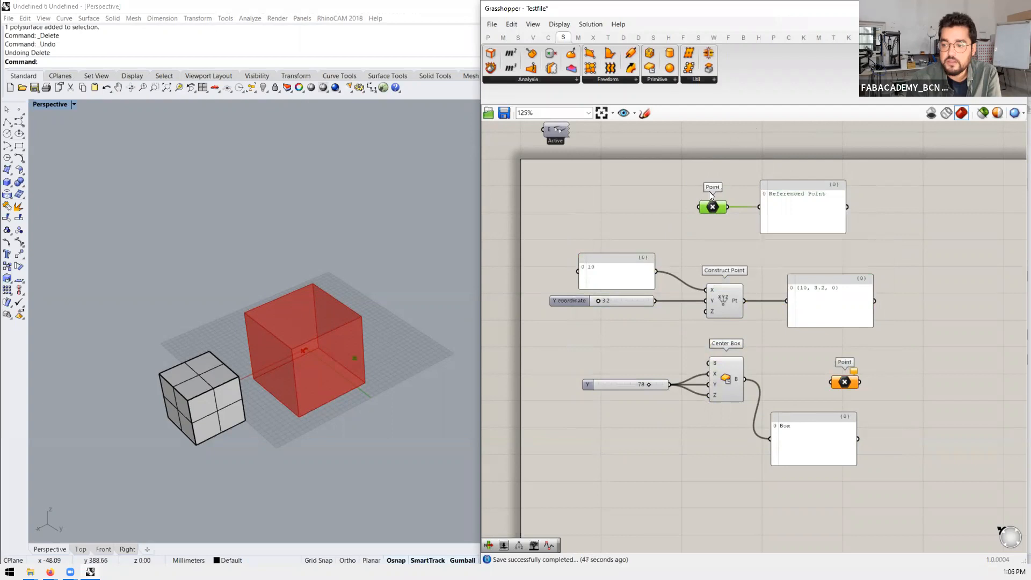
scroll(354, 359, up, 3)
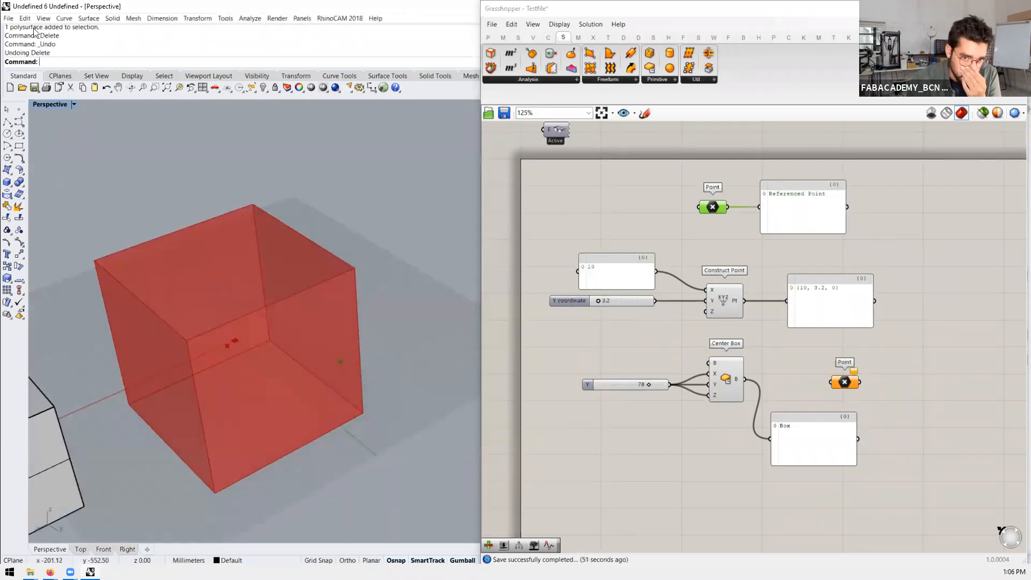
click(9, 20)
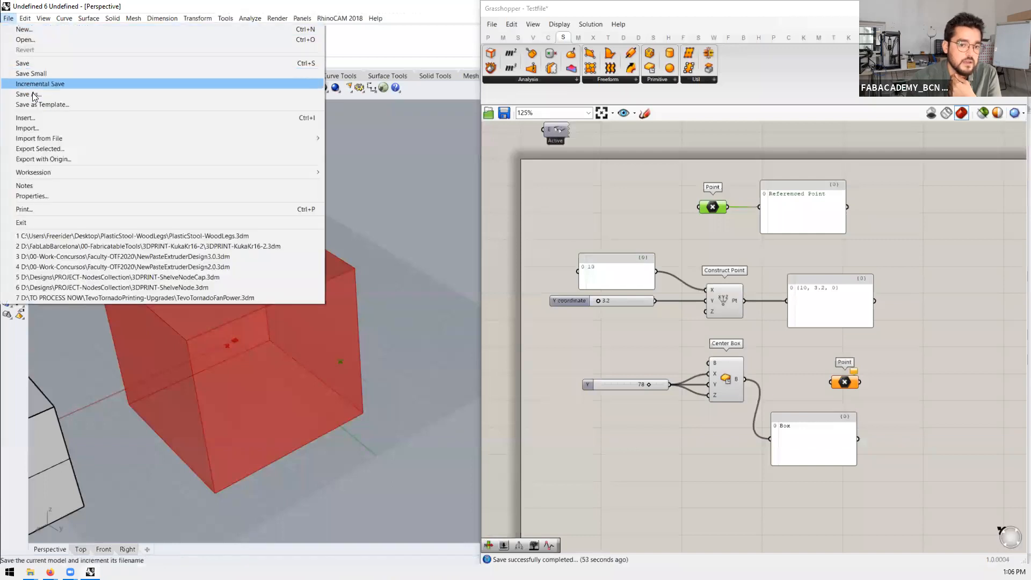
click(30, 92)
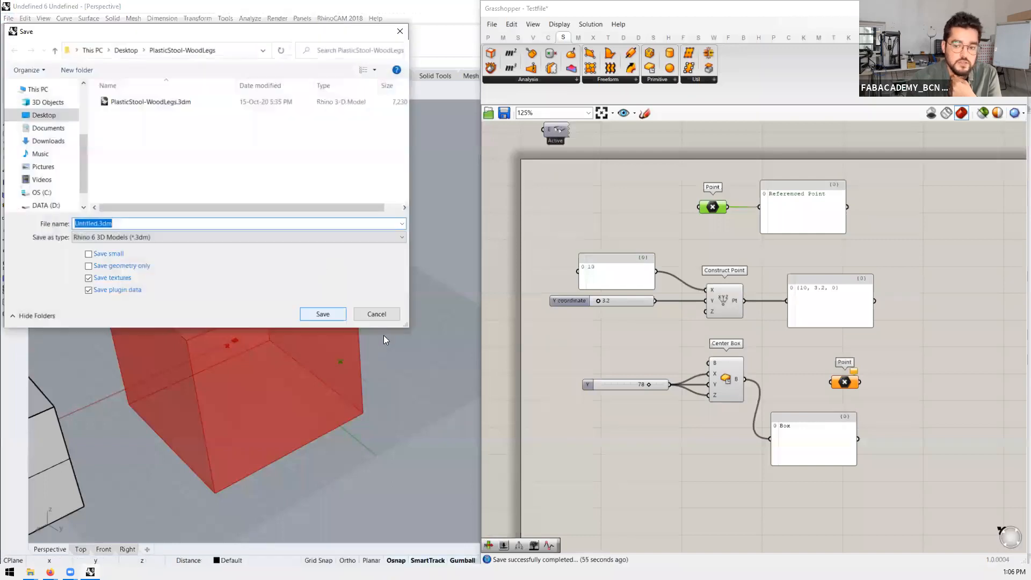
click(724, 209)
key(Escape)
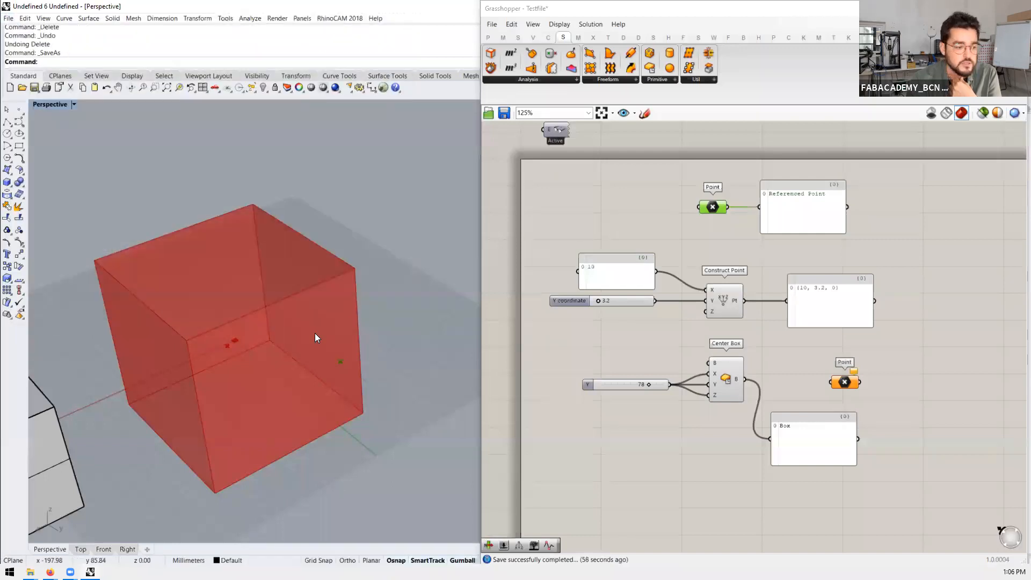
Step: Nudge the referenced Point parameter closer to its panel, then move the Rhino point away from the preview box
scroll(279, 297, down, 4)
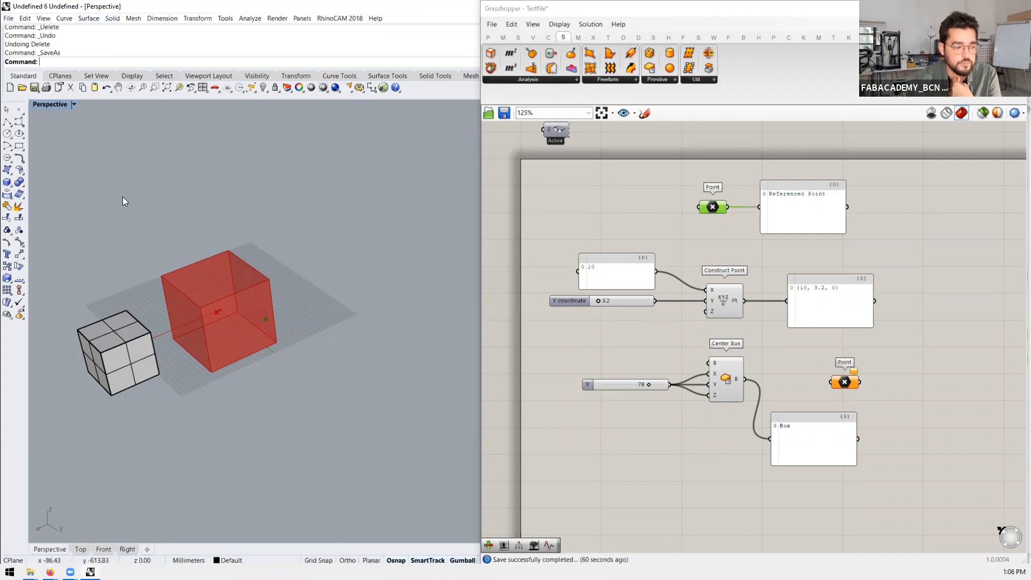
drag(712, 206, 715, 207)
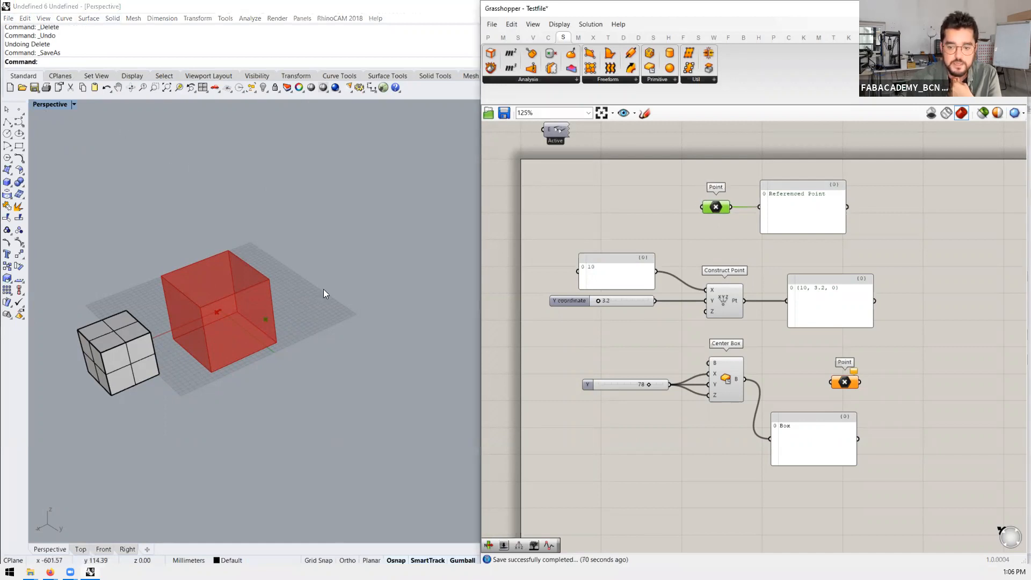
click(261, 322)
drag(251, 329, 389, 290)
click(386, 285)
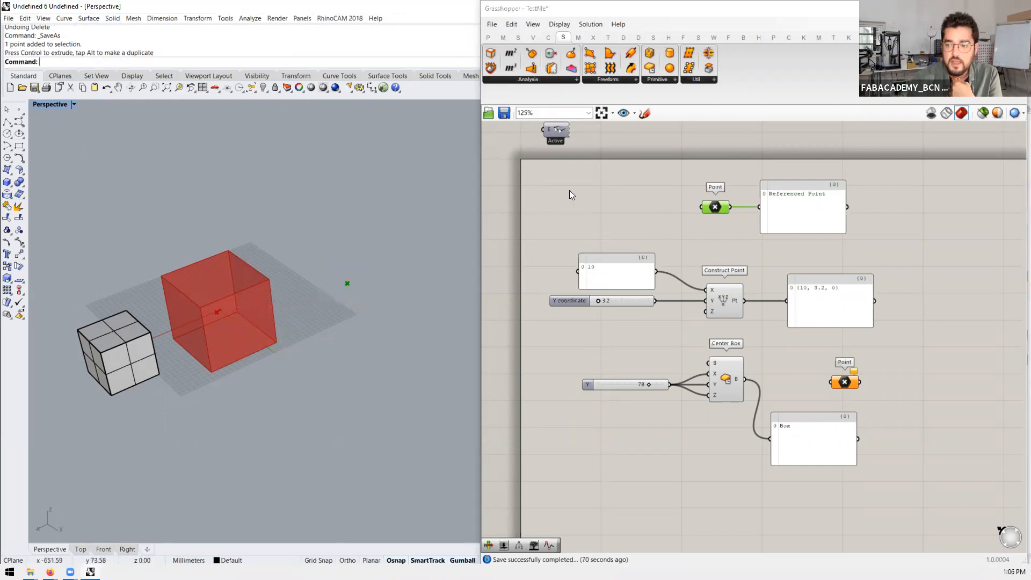
drag(389, 241, 322, 335)
click(247, 161)
Step: Start a new Rhino model without saving changes to the current one, and maximize the Perspective viewport
click(9, 19)
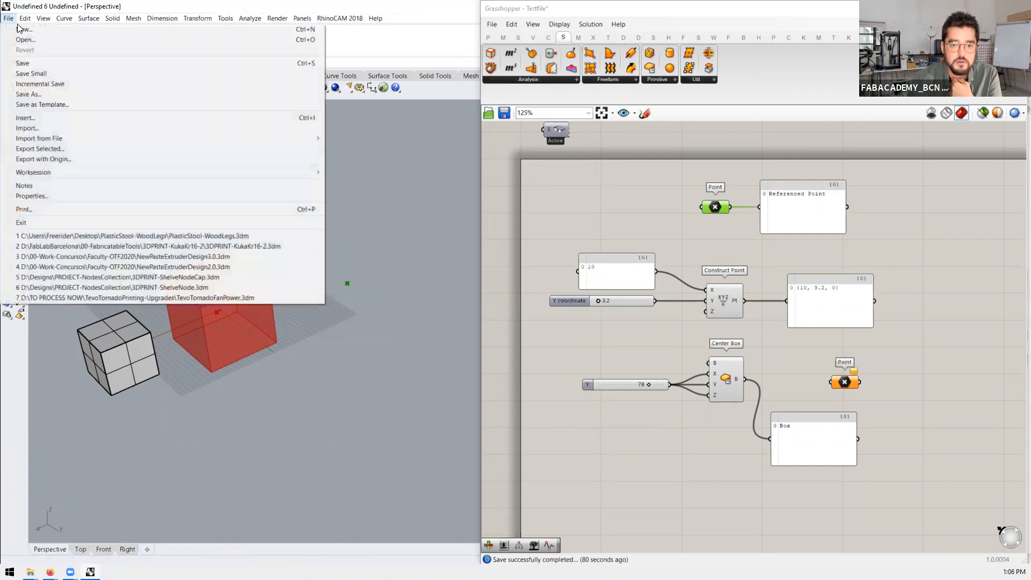
click(11, 29)
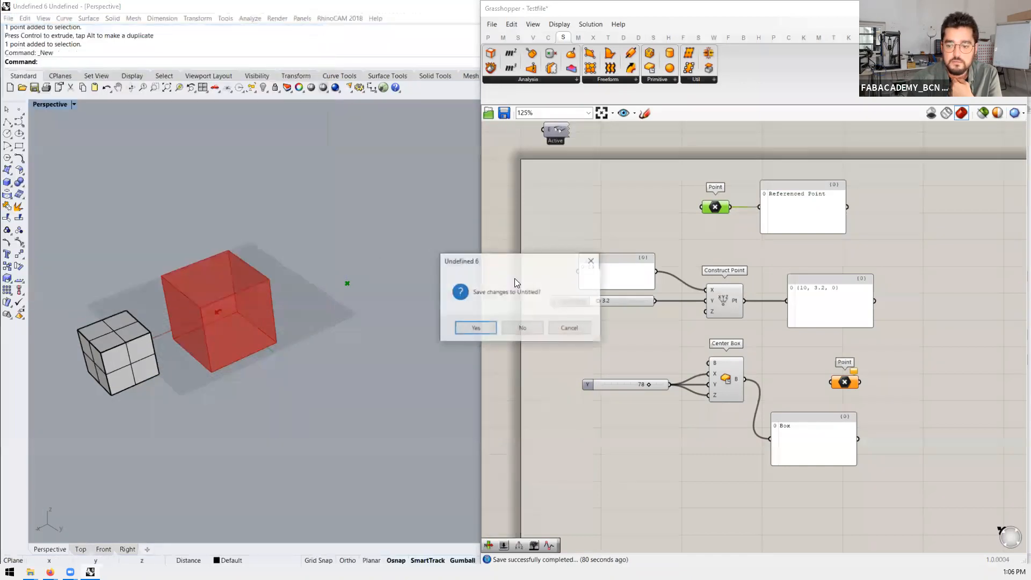
click(515, 331)
click(337, 288)
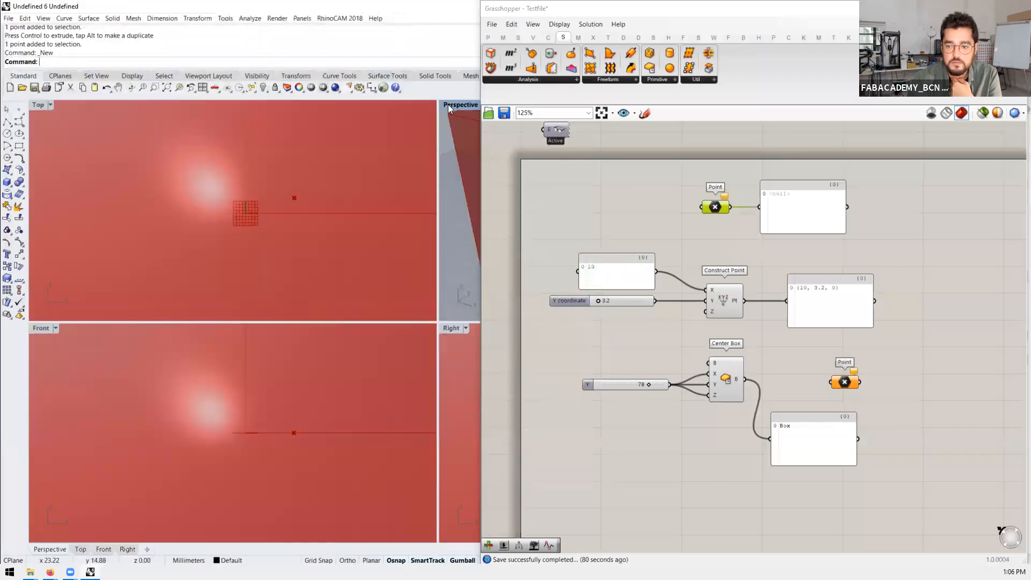
double_click(449, 104)
scroll(218, 304, down, 10)
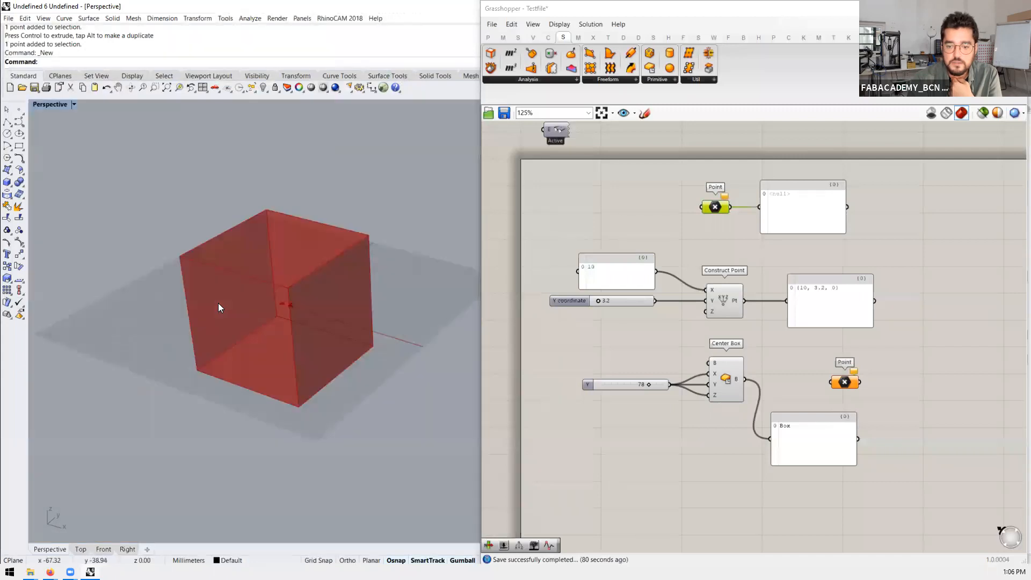
scroll(218, 303, down, 3)
Step: Shift the empty Point parameter slightly towards its panel and create a Rhino point on the grid beside the preview box
click(722, 211)
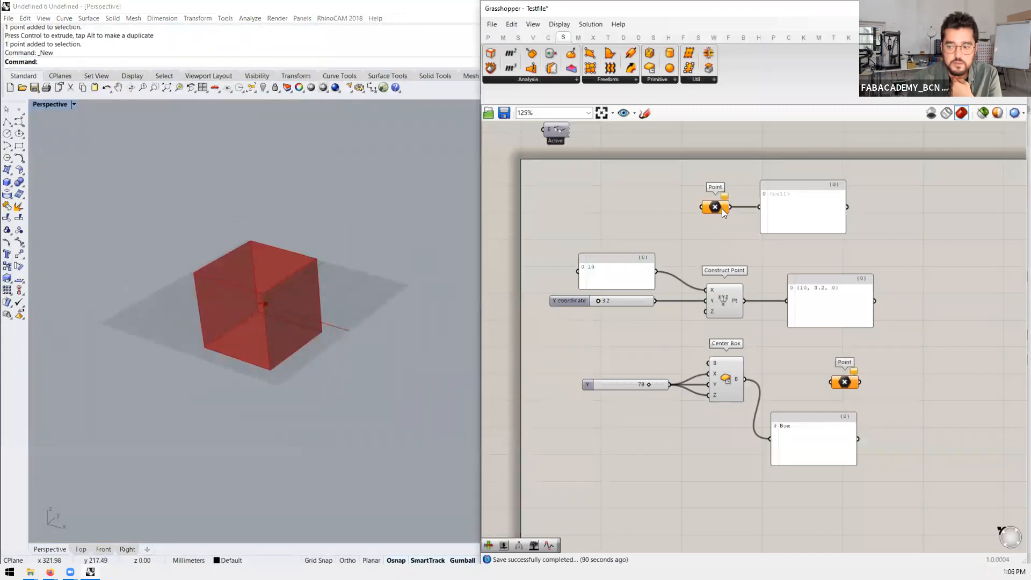
click(722, 212)
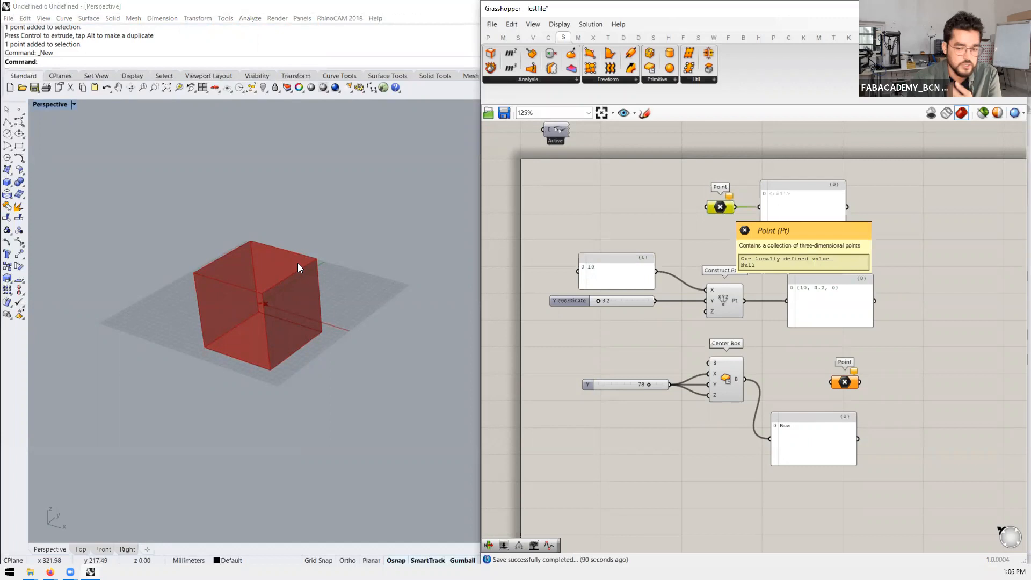
click(374, 305)
text(Point)
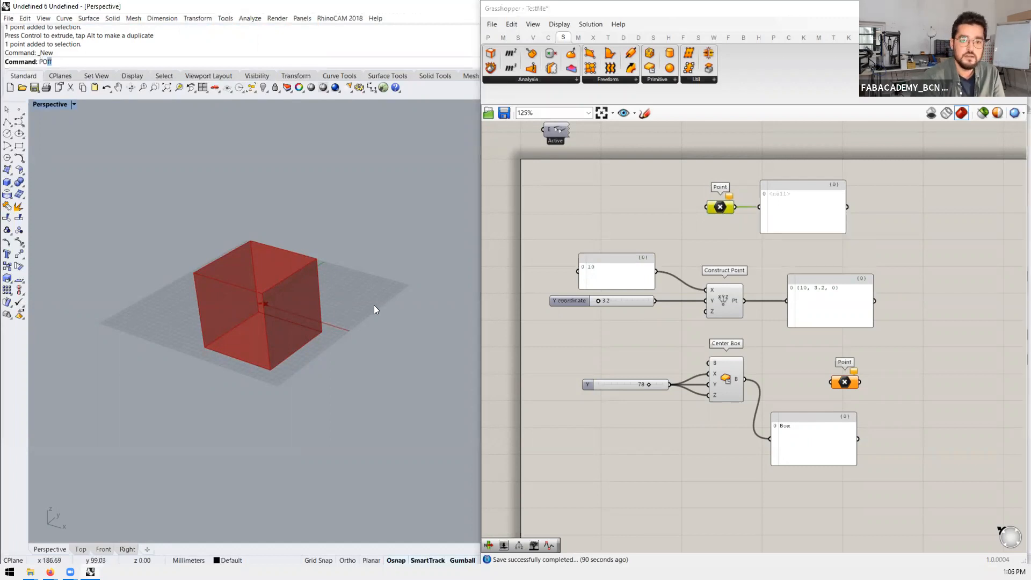
key(Return)
key(Escape)
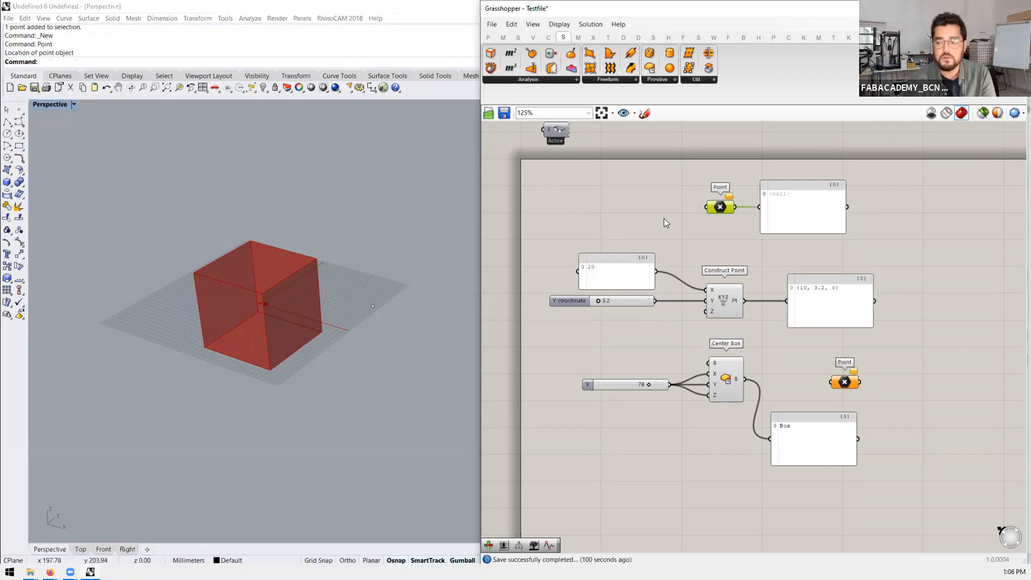
Step: Reference the new Rhino point in the upper Point parameter with Set one Point
right_click(720, 207)
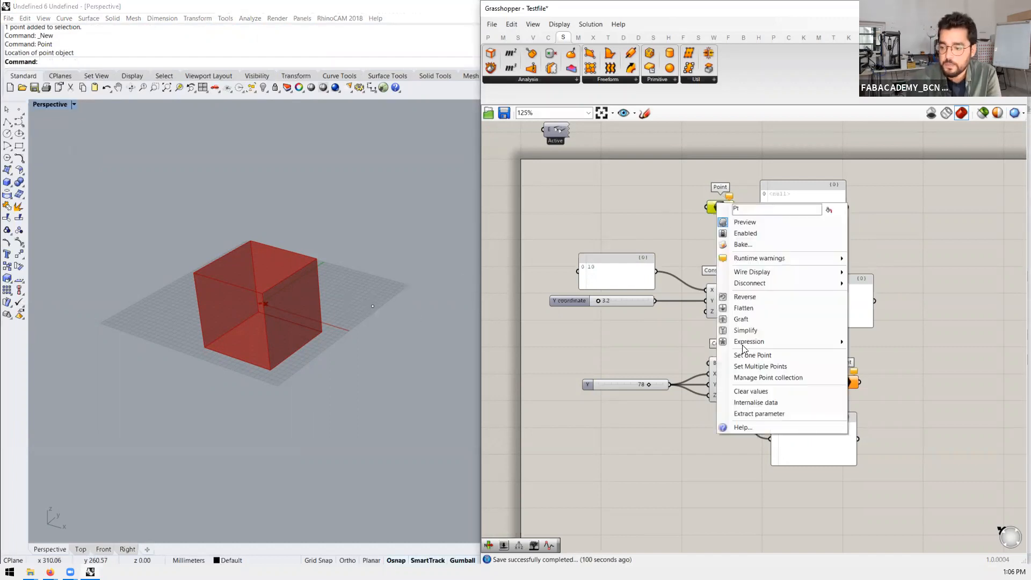
click(745, 355)
click(373, 307)
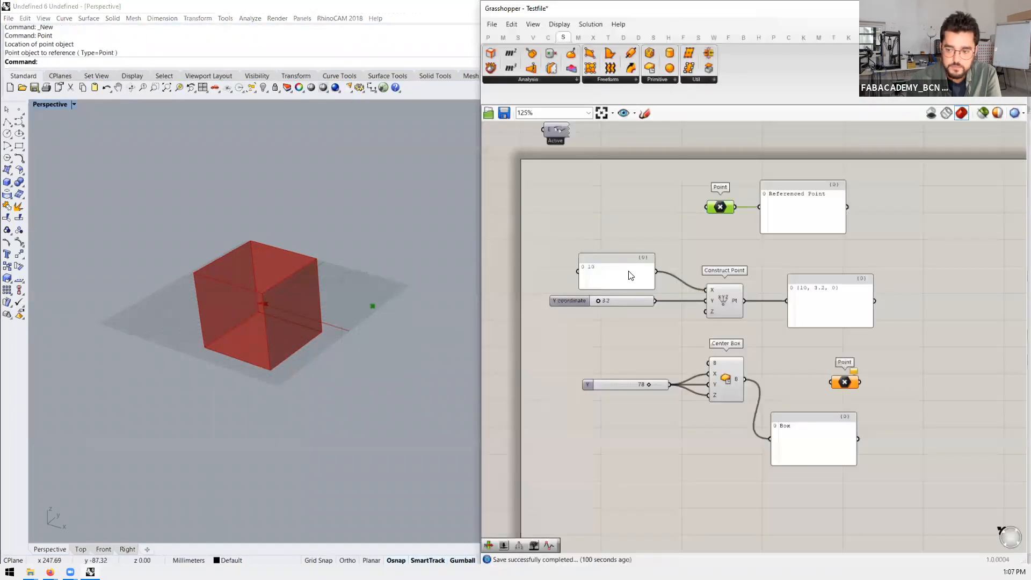
click(659, 213)
Step: Move the referenced Rhino point across the grid towards the green axis
click(373, 306)
right_drag(387, 379, 405, 304)
drag(405, 304, 390, 274)
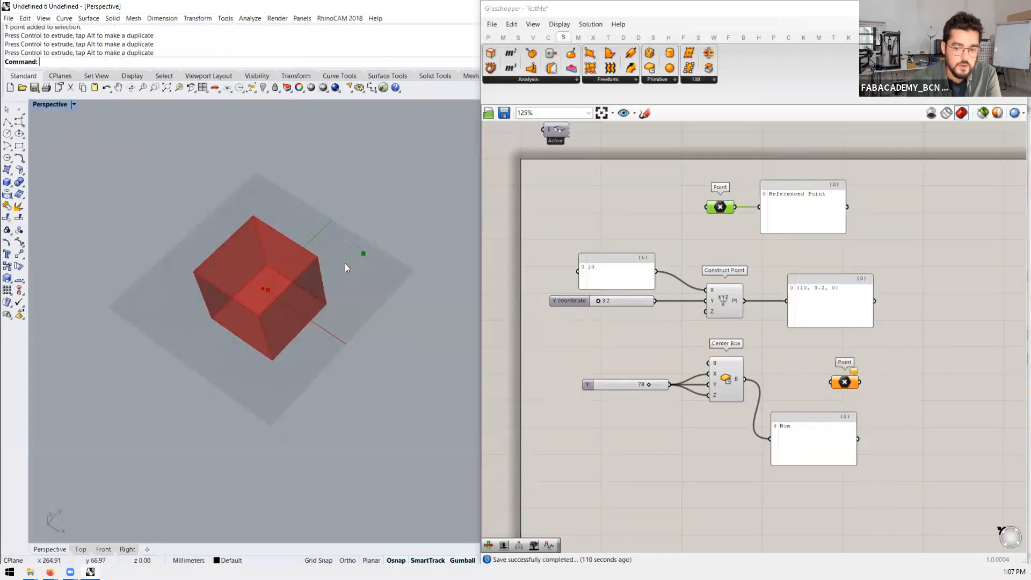
Step: Examine the referenced point by selecting and deselecting it in the viewport and toggling the selection of its Point parameter
click(363, 253)
drag(333, 312, 428, 189)
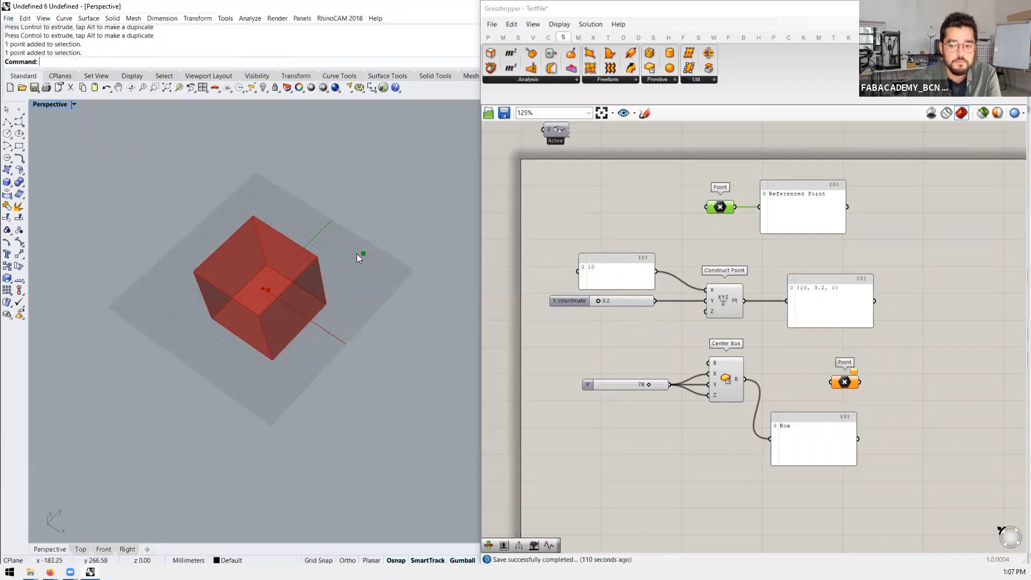
right_drag(385, 335, 385, 311)
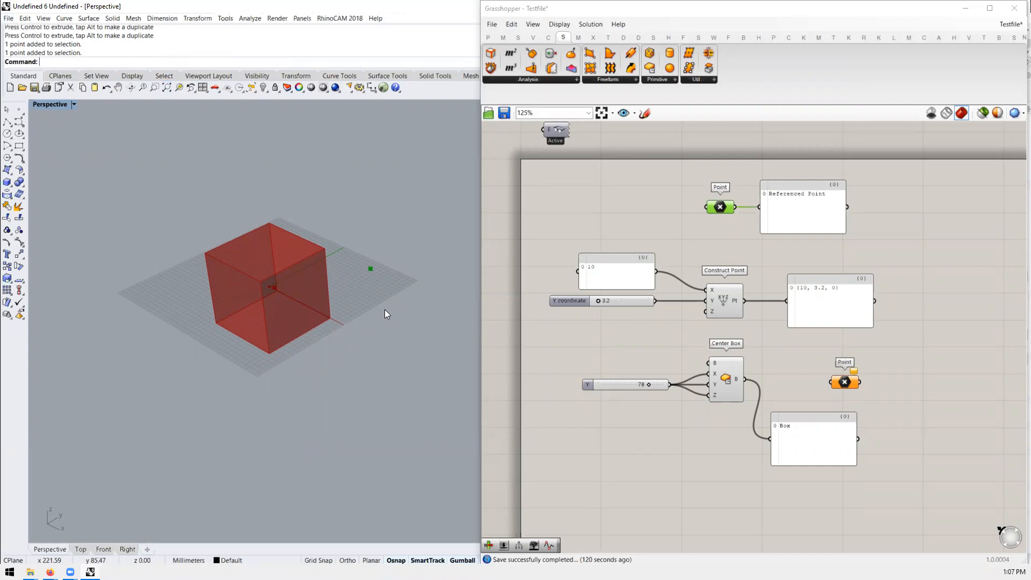
drag(338, 327, 400, 247)
click(411, 244)
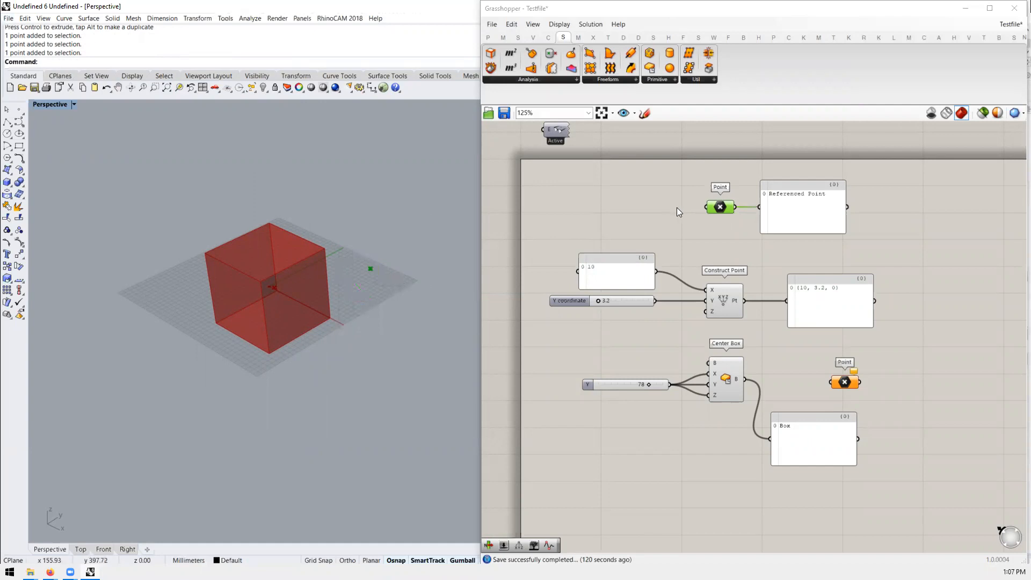
mouse_move(349, 303)
mouse_down()
mouse_move(423, 247)
mouse_move(351, 296)
mouse_up()
click(374, 324)
click(643, 196)
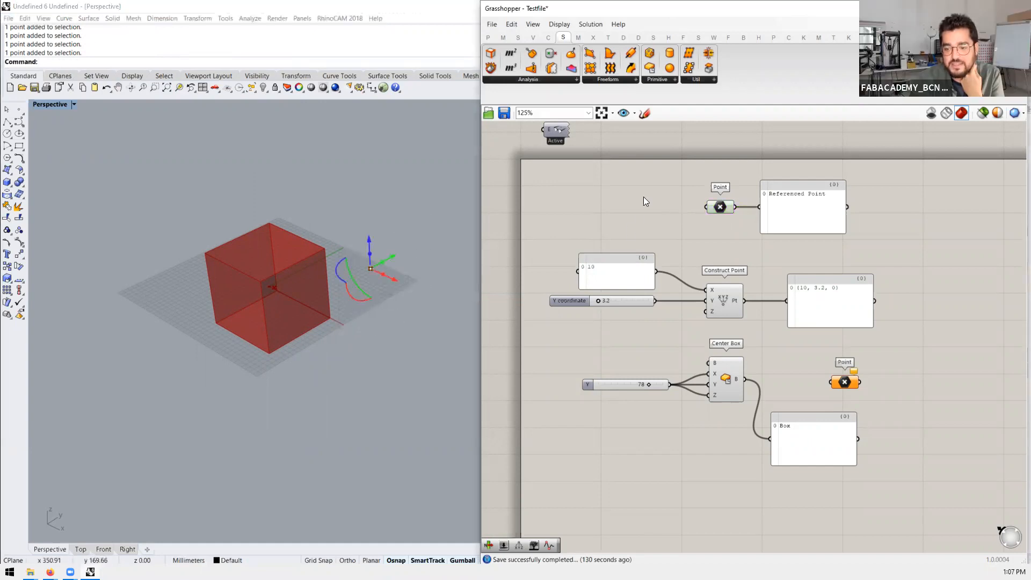
click(443, 269)
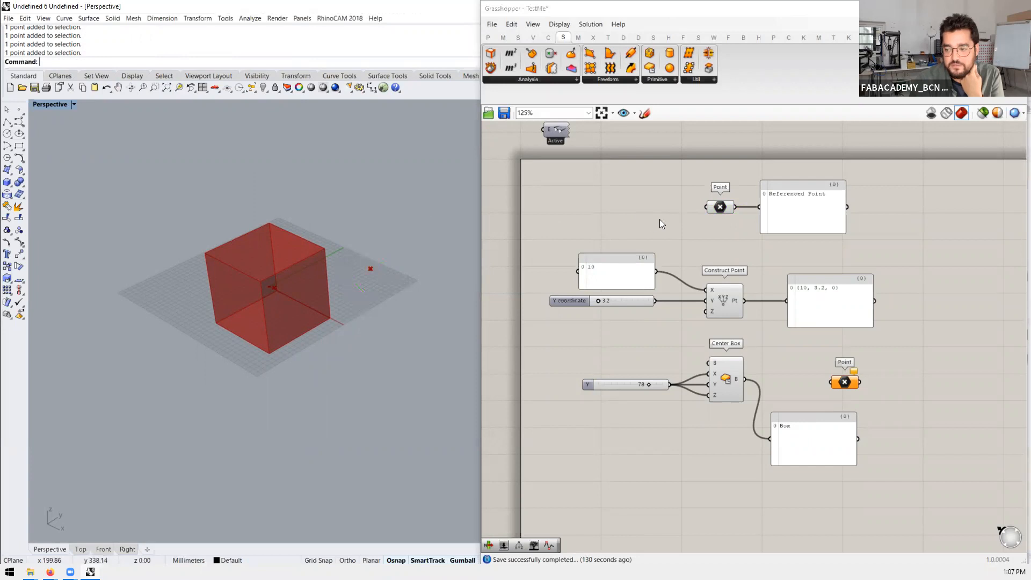
Step: Internalise the data of the upper Point parameter and widen its connected panel to show the full coordinates
click(716, 209)
right_click(715, 208)
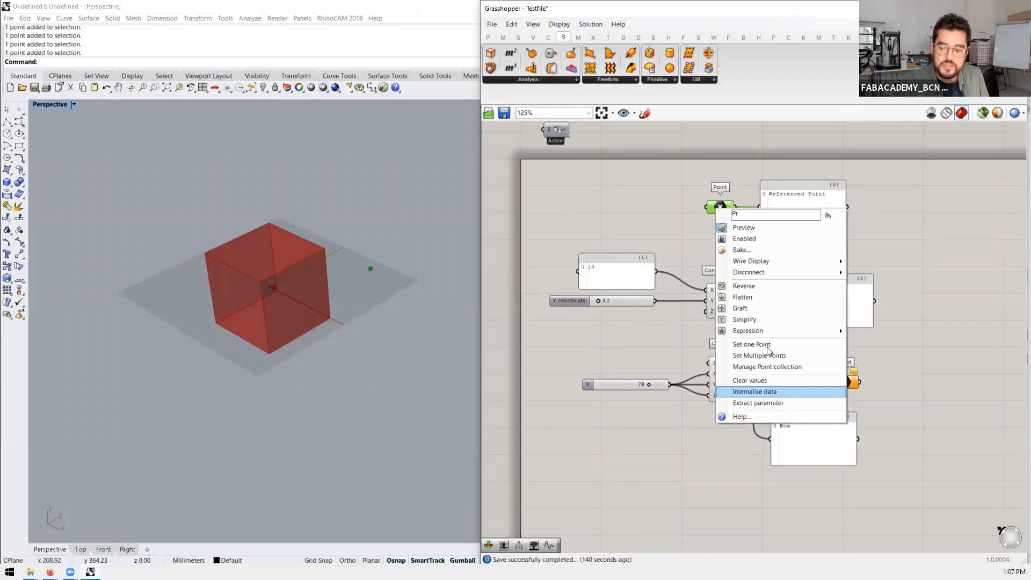
click(557, 220)
click(370, 269)
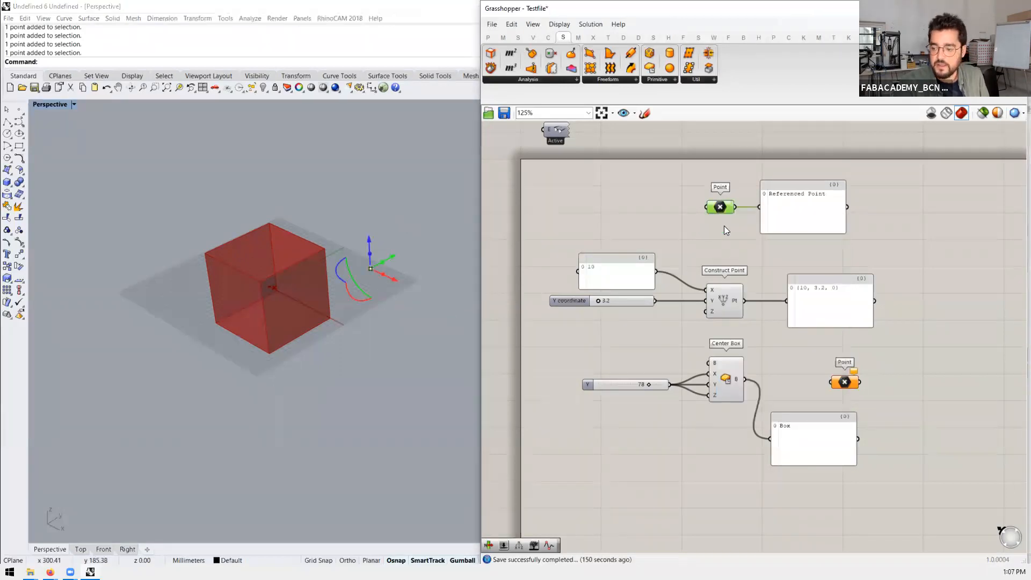
right_click(715, 207)
click(752, 391)
drag(844, 236, 951, 225)
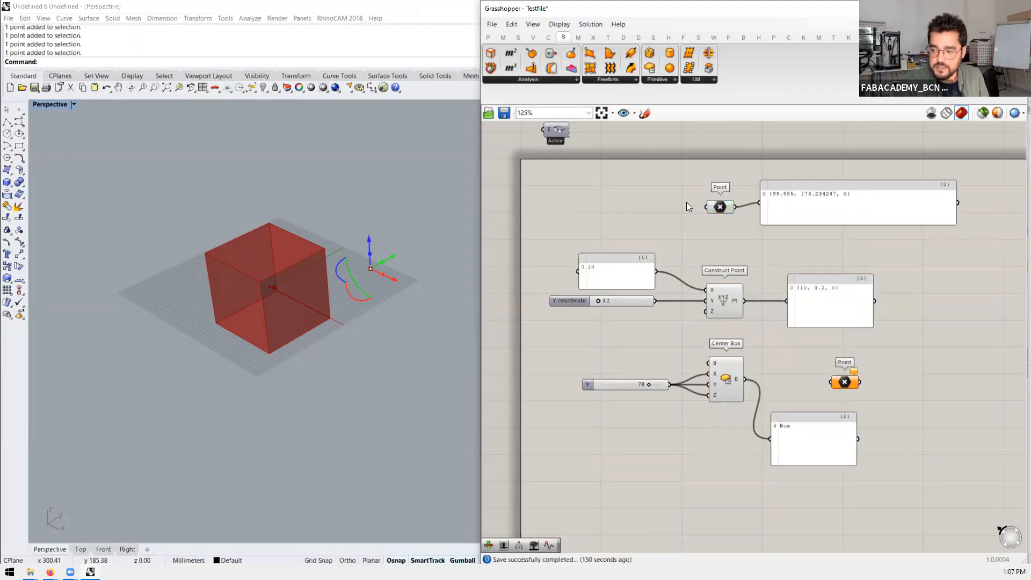
Step: Move the original Rhino point away from the internalised point to a spot near the green axis
click(396, 271)
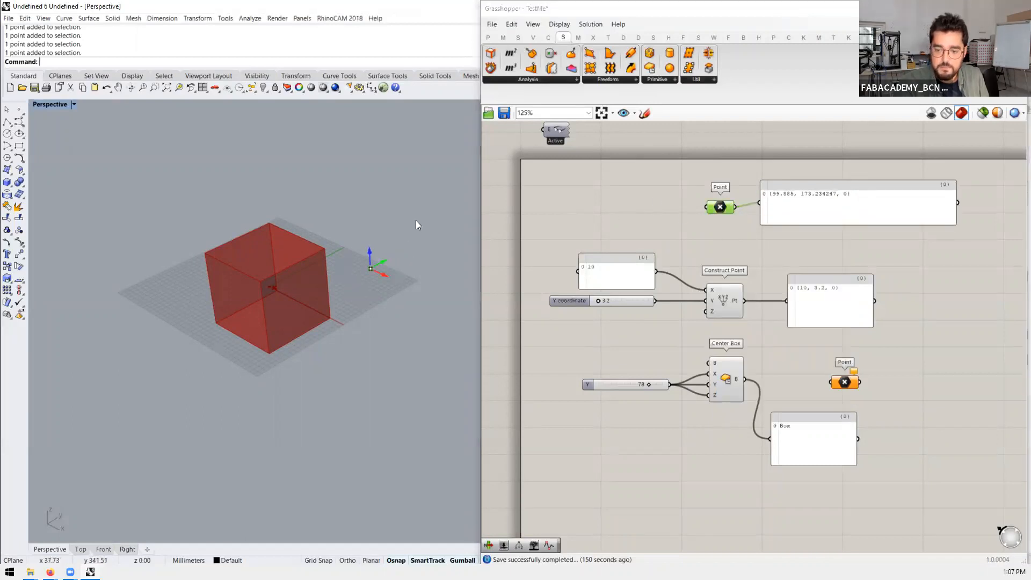
click(614, 190)
click(371, 269)
drag(395, 279, 354, 255)
click(390, 333)
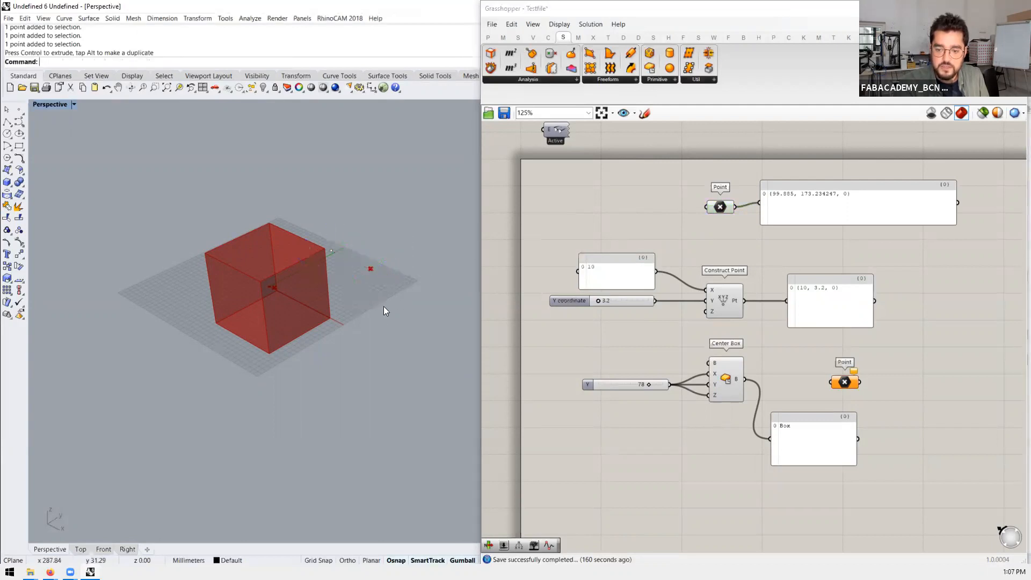
right_drag(399, 278, 390, 250)
scroll(397, 253, up, 5)
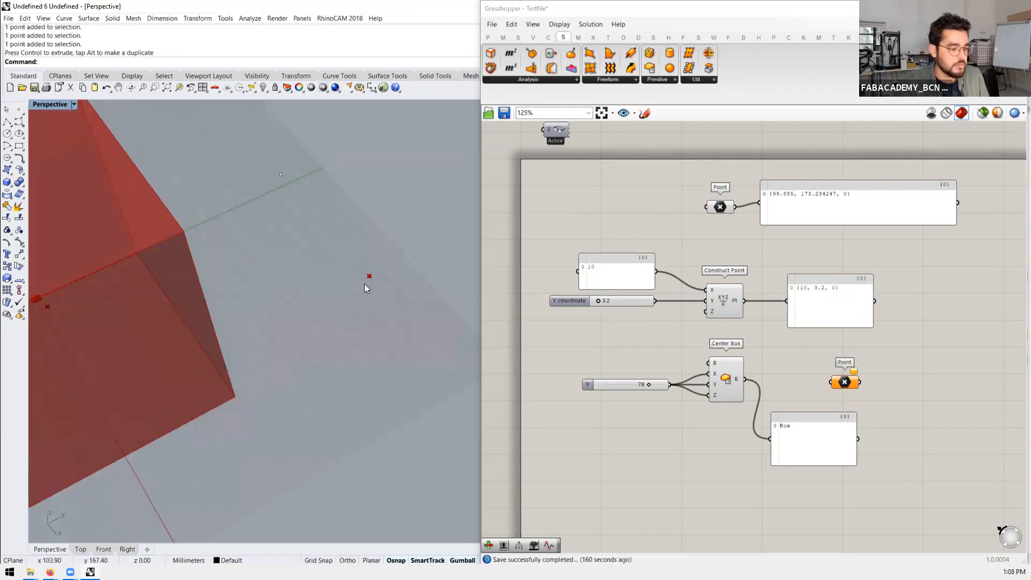
drag(320, 166, 252, 217)
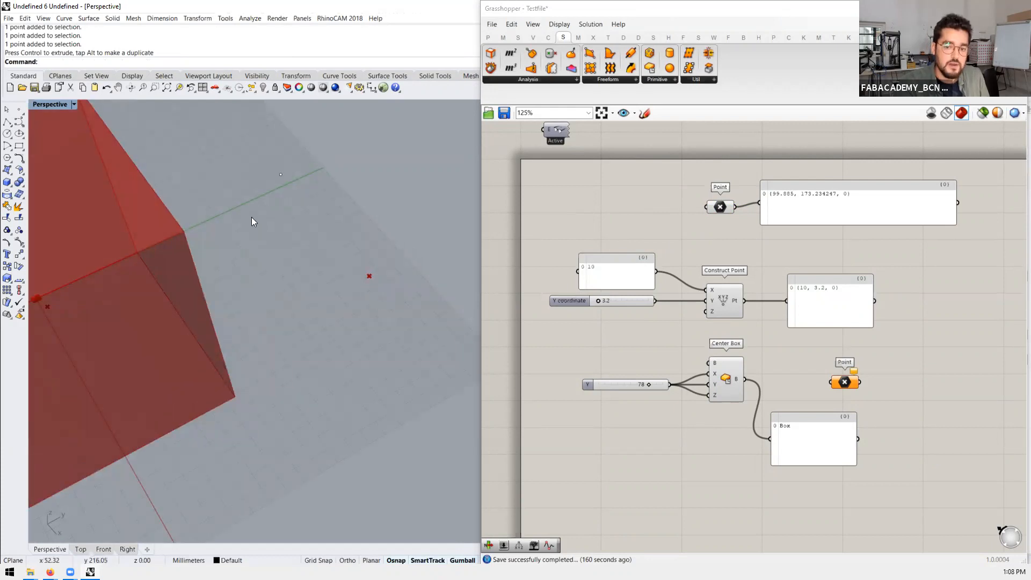
Step: Shift the upper Point parameter slightly on the canvas and clear its internalised values
drag(722, 207, 726, 208)
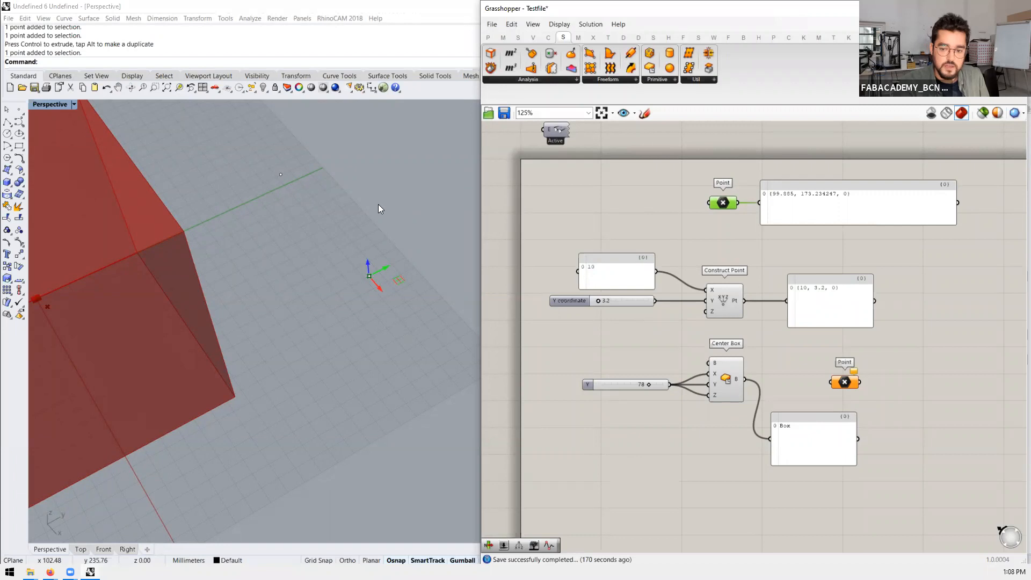
click(369, 276)
click(722, 202)
right_click(723, 204)
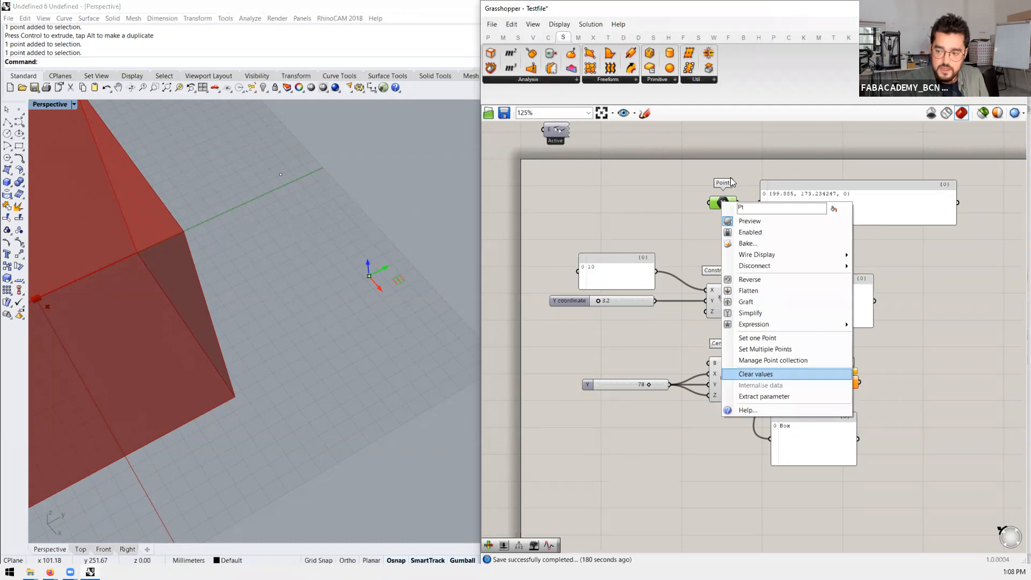
click(766, 374)
Step: Reference the Rhino point near the green axis in the cleared Point parameter with Set one Point
right_click(723, 203)
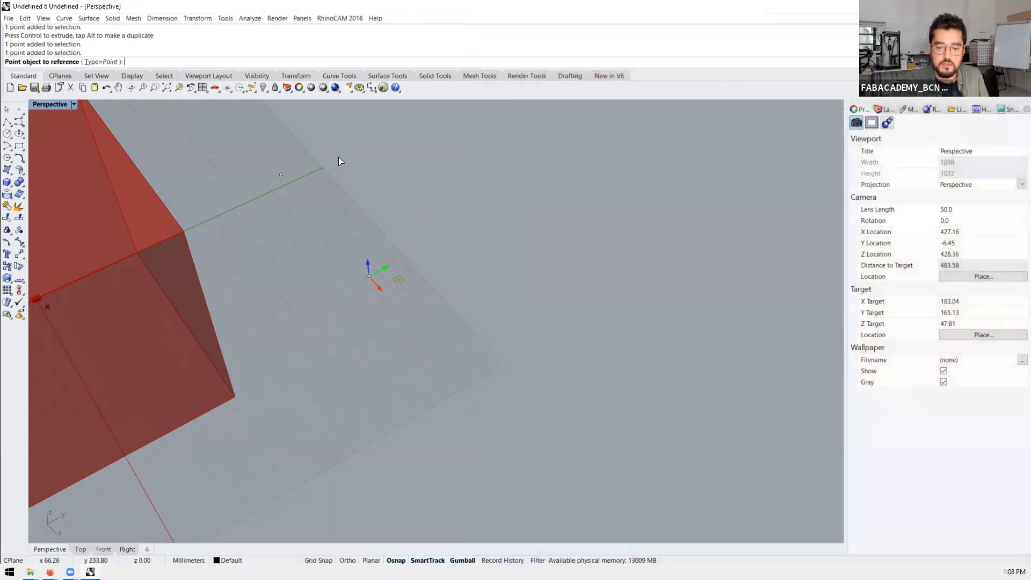
click(280, 174)
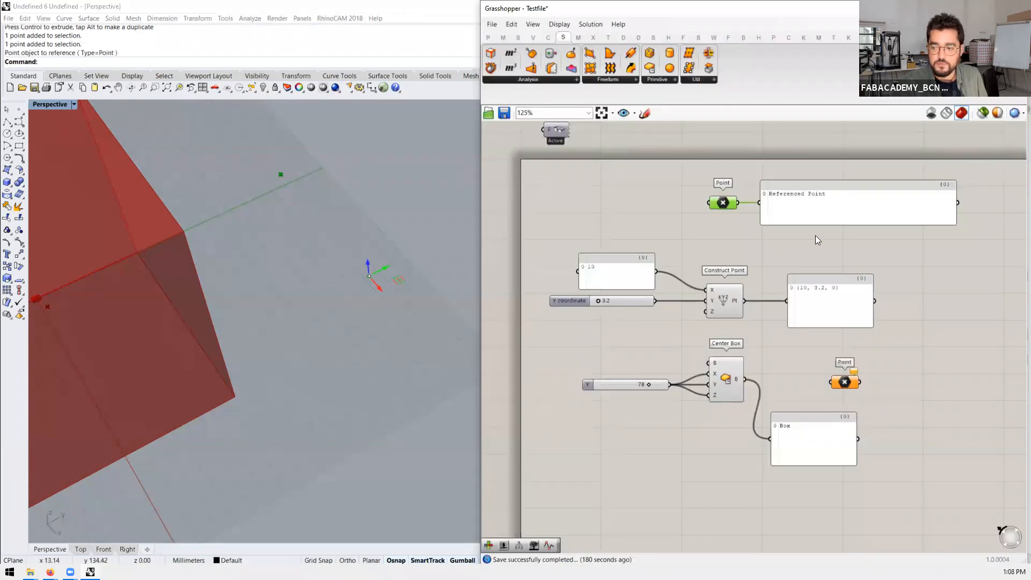
click(709, 215)
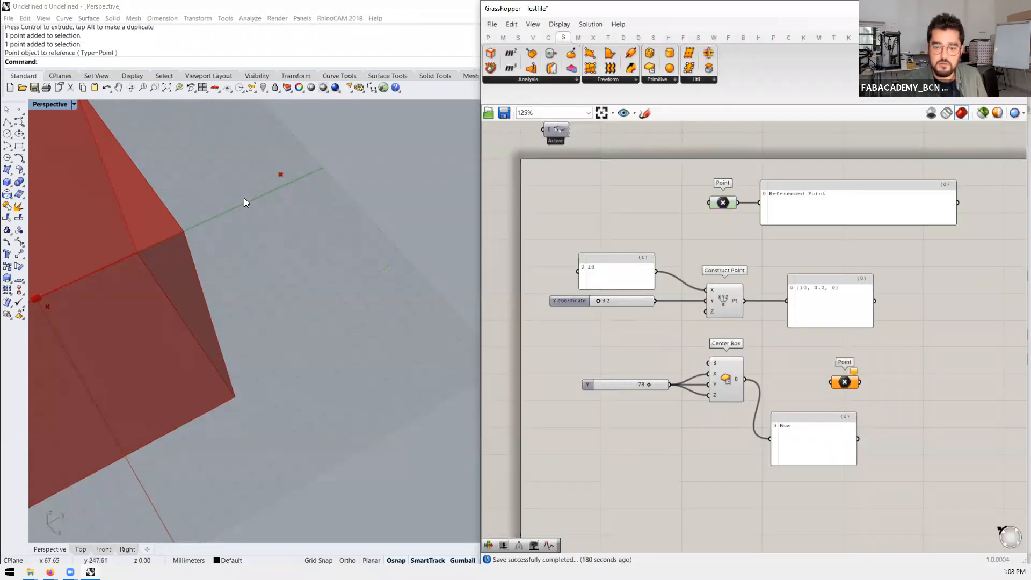
Step: Move the referenced Rhino point away from the green axis to the middle of the grid's far side and deselect it
click(366, 194)
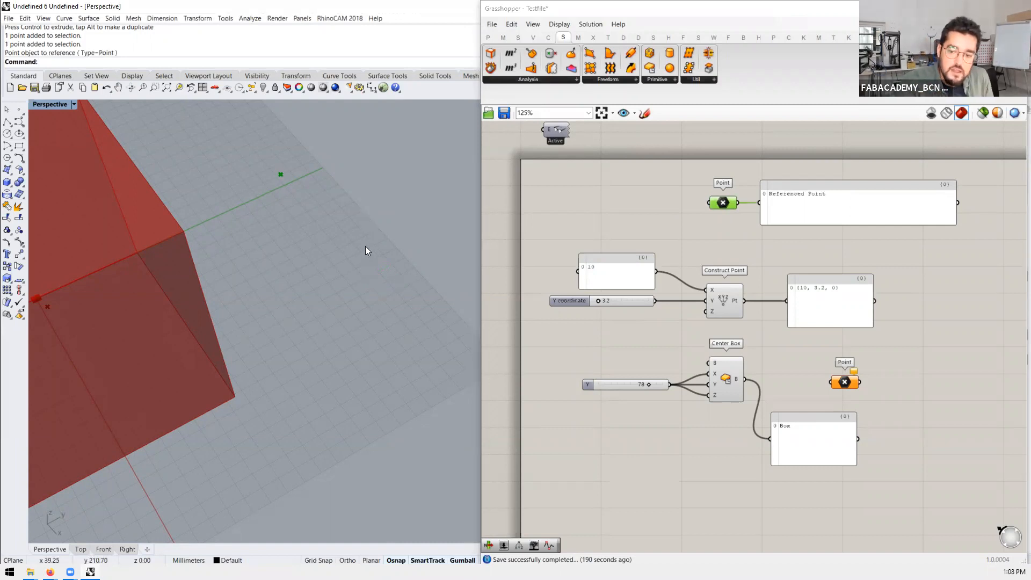
scroll(366, 249, down, 5)
right_drag(343, 275, 329, 231)
scroll(349, 236, up, 3)
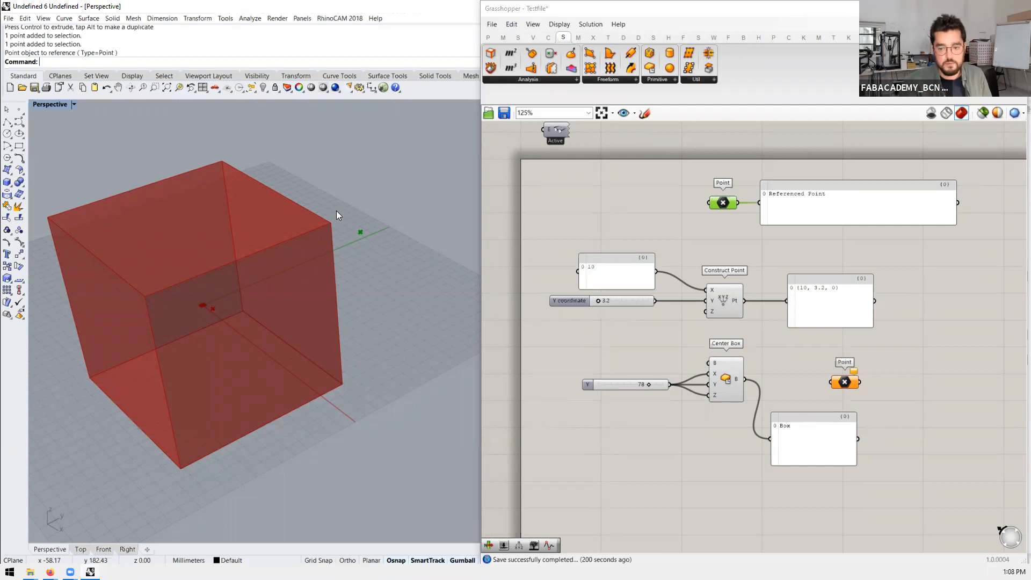
drag(367, 197, 408, 291)
click(360, 290)
key(Escape)
scroll(273, 169, down, 5)
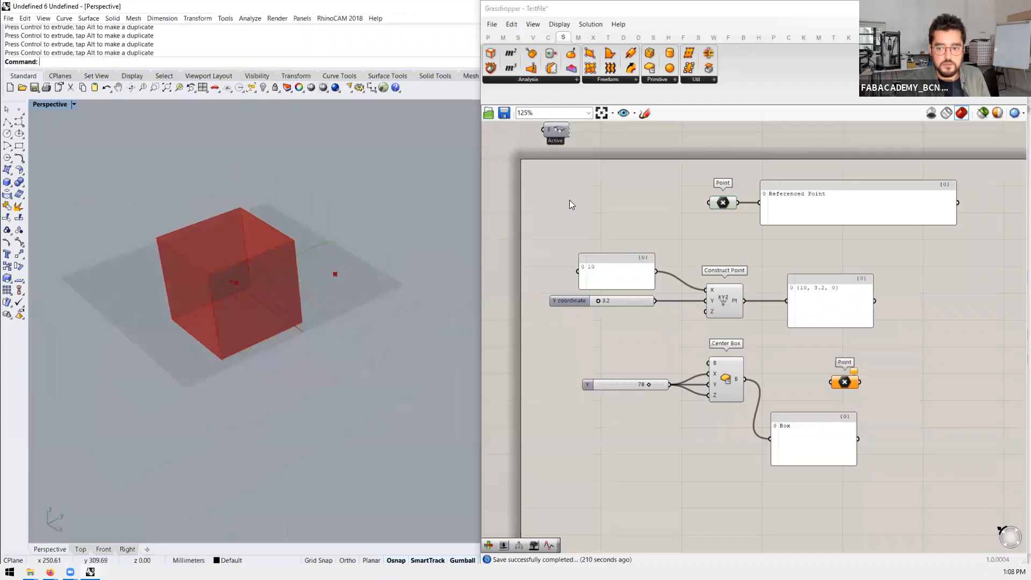
click(337, 188)
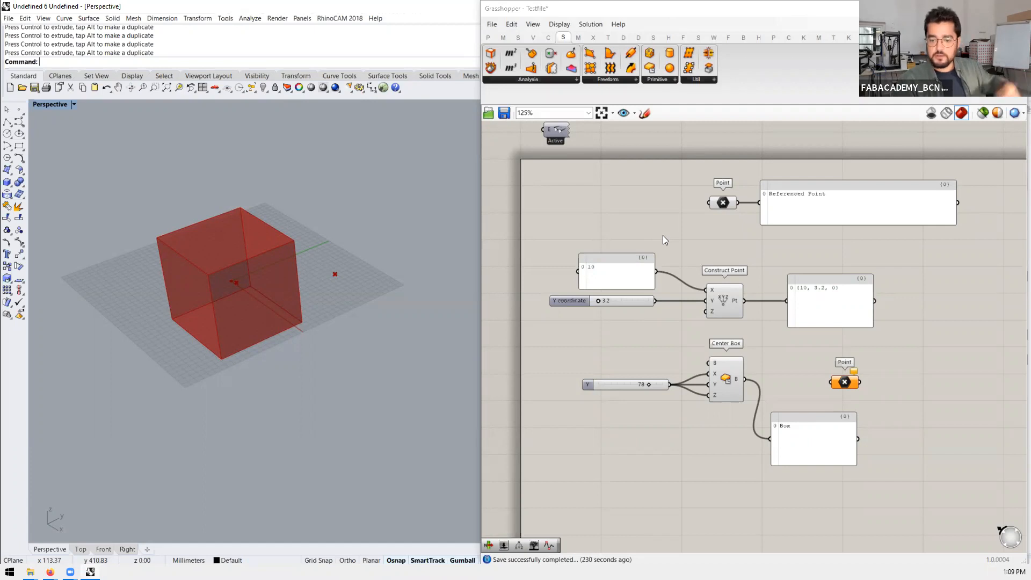
Step: Delete the empty lower Point parameter and the Center Box component with its number slider and output panel
scroll(670, 238, down, 3)
scroll(873, 280, up, 3)
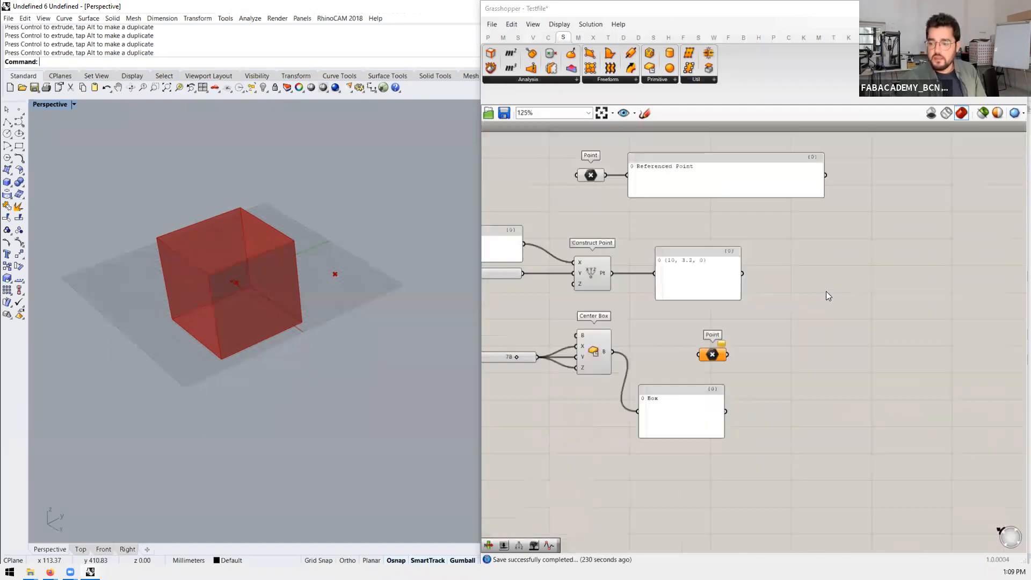
drag(775, 257, 661, 306)
drag(740, 283, 864, 348)
drag(712, 355, 788, 402)
key(Delete)
mouse_move(706, 417)
mouse_down()
mouse_move(683, 360)
mouse_move(694, 360)
mouse_move(530, 352)
mouse_move(519, 328)
mouse_up()
key(Delete)
Step: Rearrange the two output panels, moving the Construct Point panel lower and the Referenced Point panel higher to free space between them
right_drag(745, 225, 775, 252)
drag(830, 370, 700, 368)
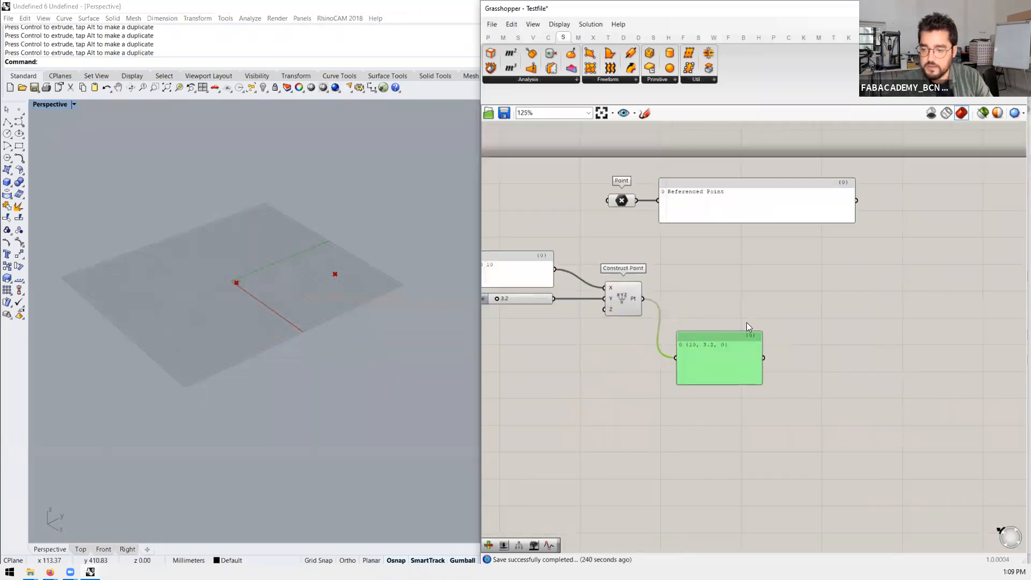
scroll(747, 322, down, 2)
click(840, 213)
drag(841, 216, 824, 178)
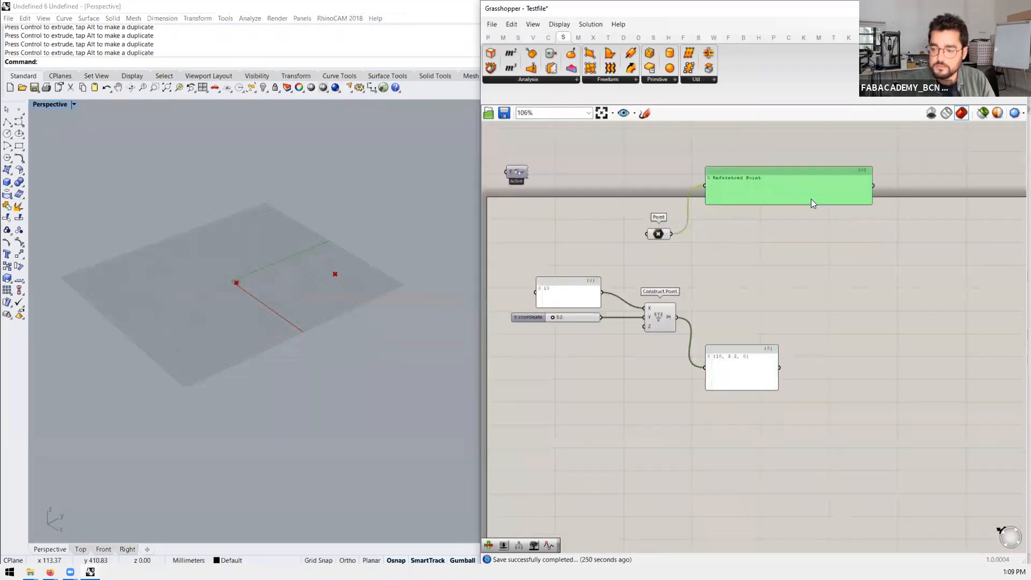
Step: Add a Line parameter and a two-point Line component to the canvas, and place the parameter above the Point parameter
double_click(768, 286)
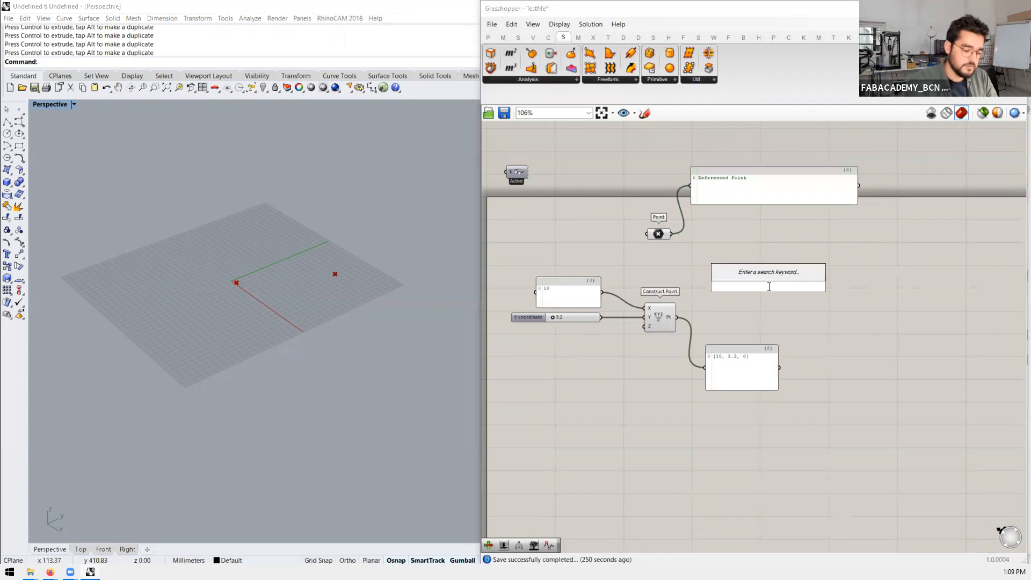
text(line)
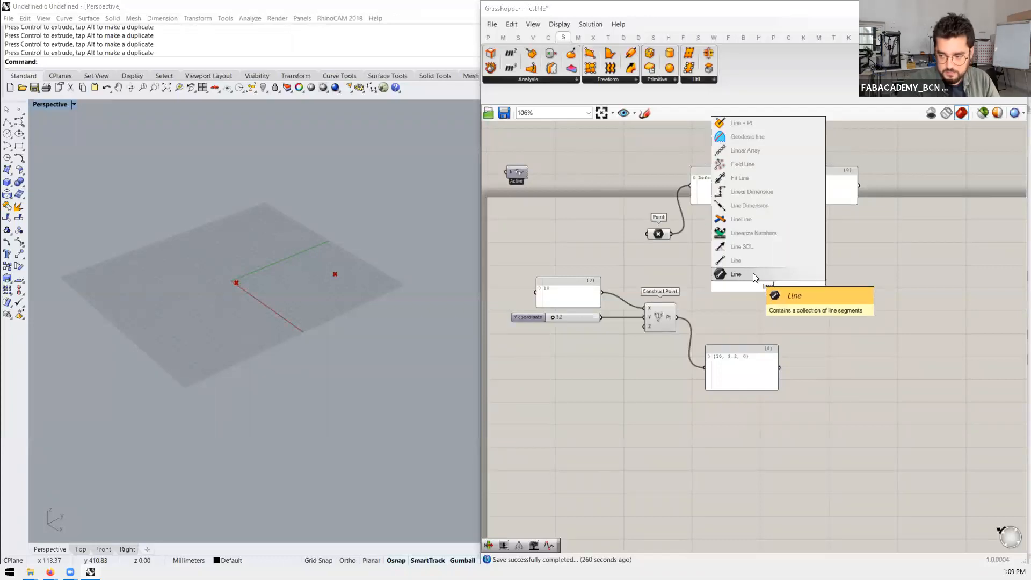
click(733, 274)
double_click(749, 310)
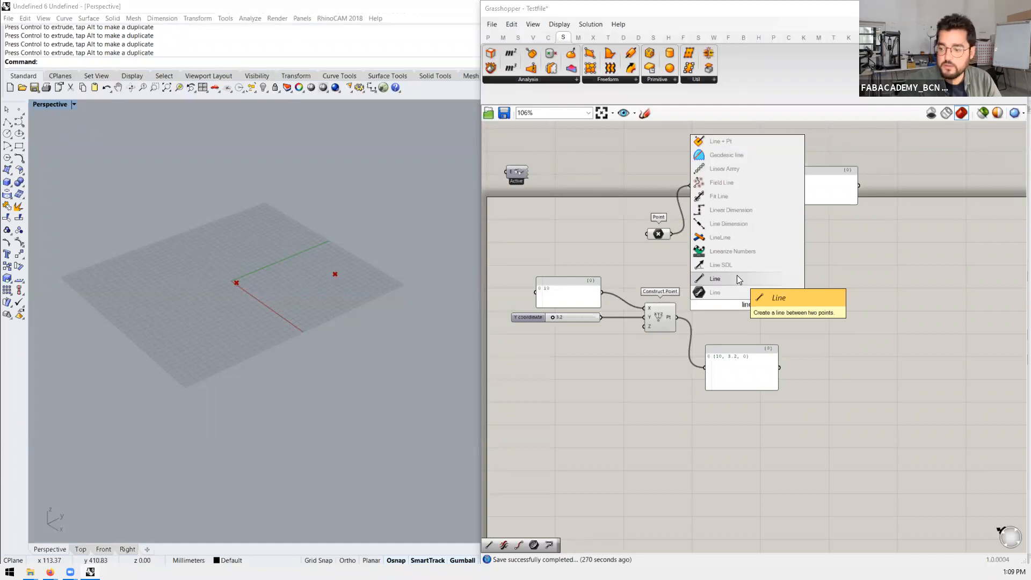
click(737, 276)
drag(733, 283, 647, 199)
scroll(647, 200, up, 3)
scroll(645, 201, up, 1)
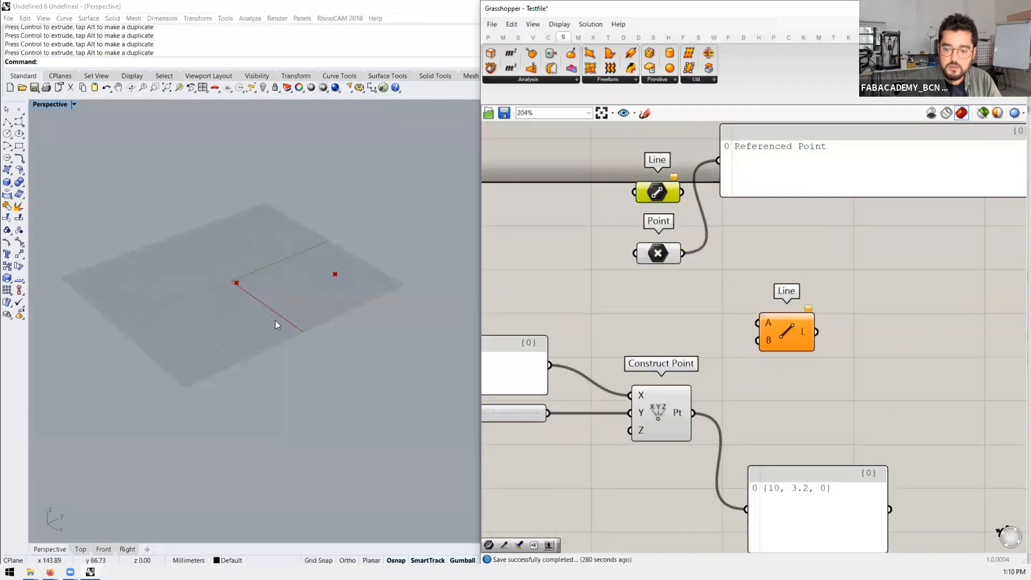
Step: Draw a line in Rhino with the Line command, running along the front edge of the grid past the red axis end
click(227, 354)
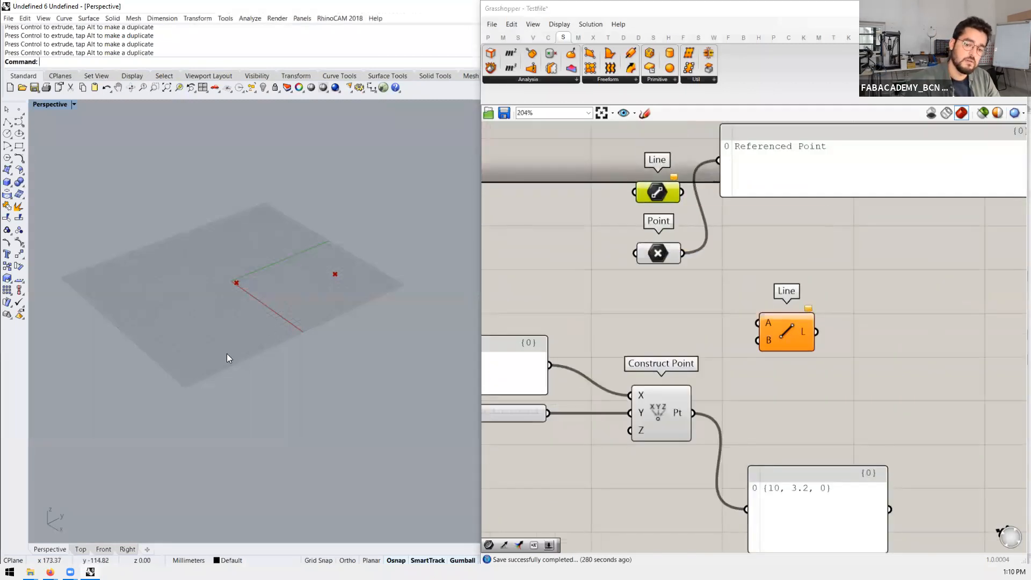
text(line)
key(Return)
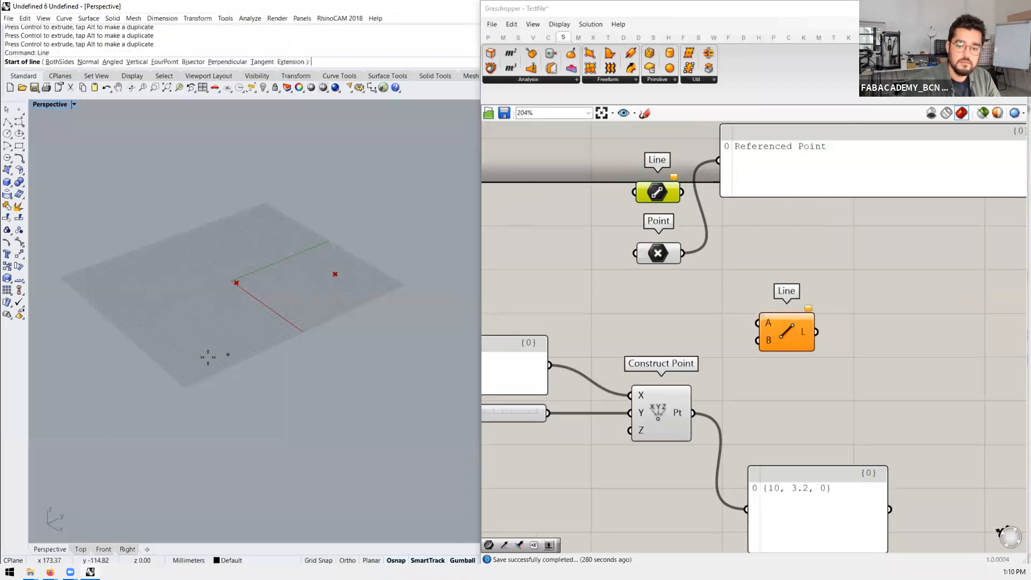
click(191, 360)
click(371, 324)
Step: Set one Line in the Line parameter by picking start and end points for a line roughly parallel to the Rhino line
right_click(650, 196)
click(681, 334)
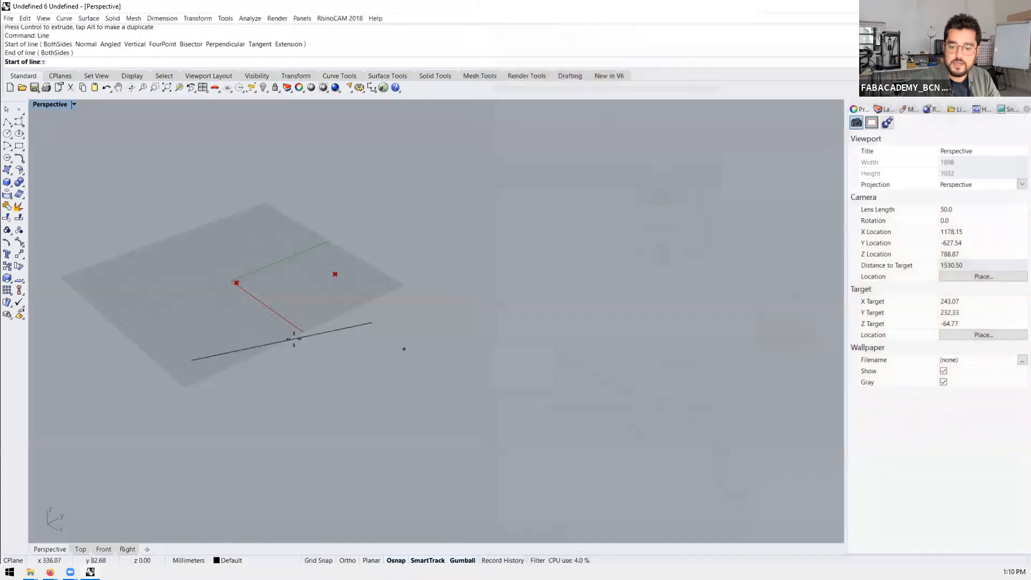
click(202, 386)
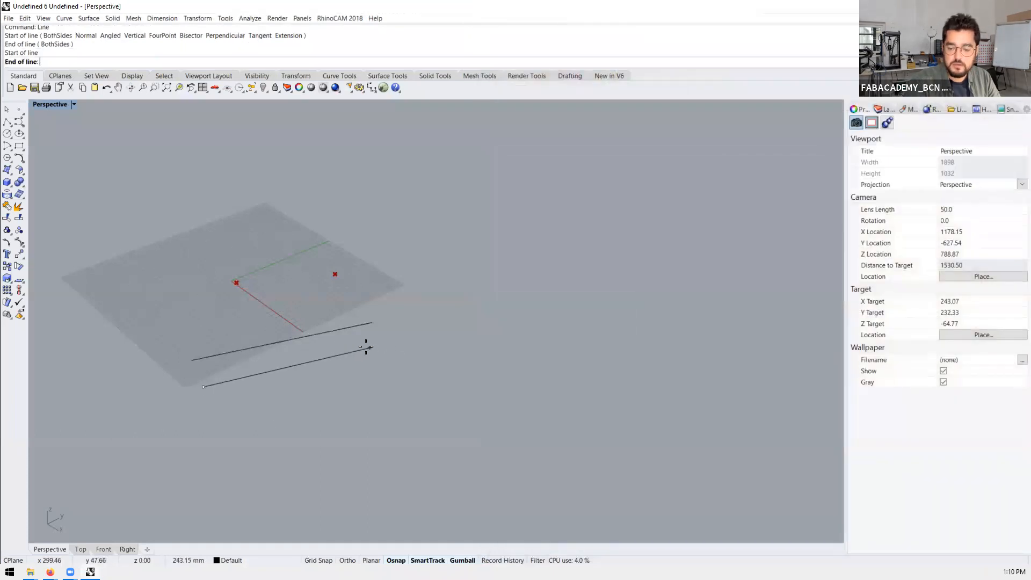
click(366, 348)
Step: Delete the line drawn directly in Rhino and select the Line parameter to highlight its stored line
click(311, 333)
key(Delete)
scroll(344, 317, down, 2)
scroll(344, 317, down, 3)
scroll(636, 234, up, 3)
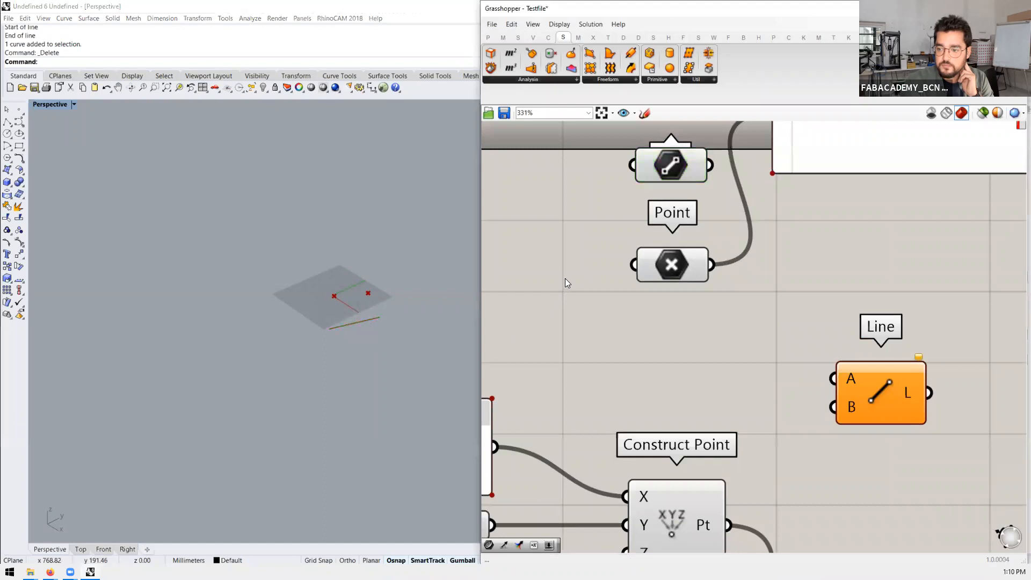
scroll(565, 278, down, 1)
click(595, 203)
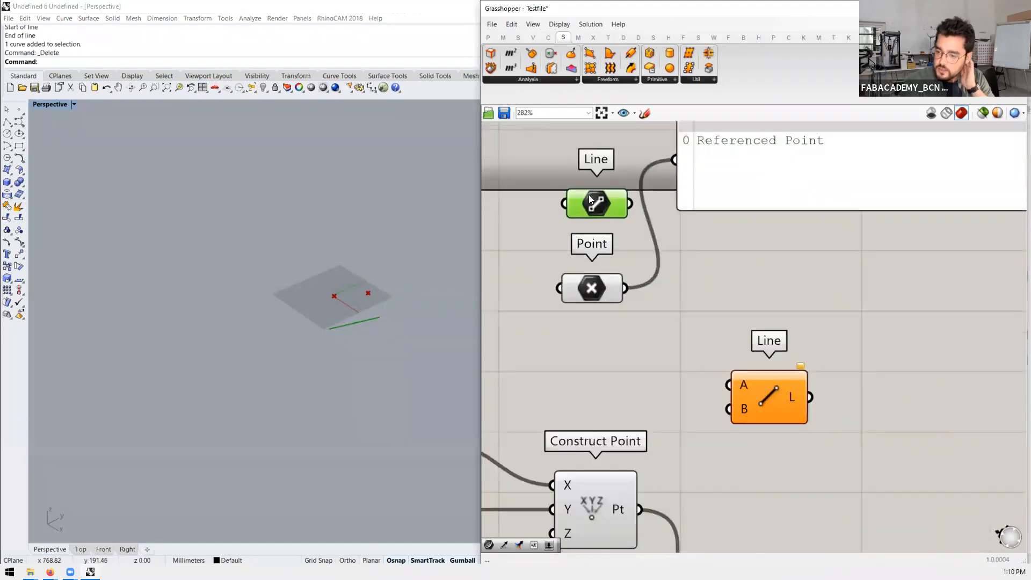
Step: Connect the Point parameter to input A and the Construct Point output to input B of the Line component
scroll(601, 209, down, 2)
scroll(658, 282, down, 2)
scroll(660, 282, up, 2)
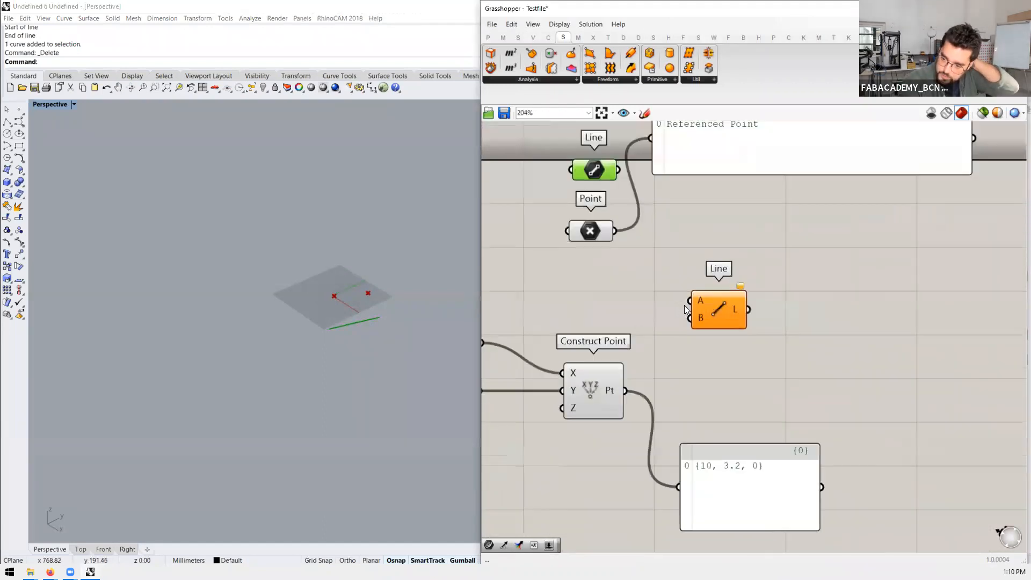
scroll(668, 281, down, 1)
click(701, 299)
scroll(660, 248, down, 3)
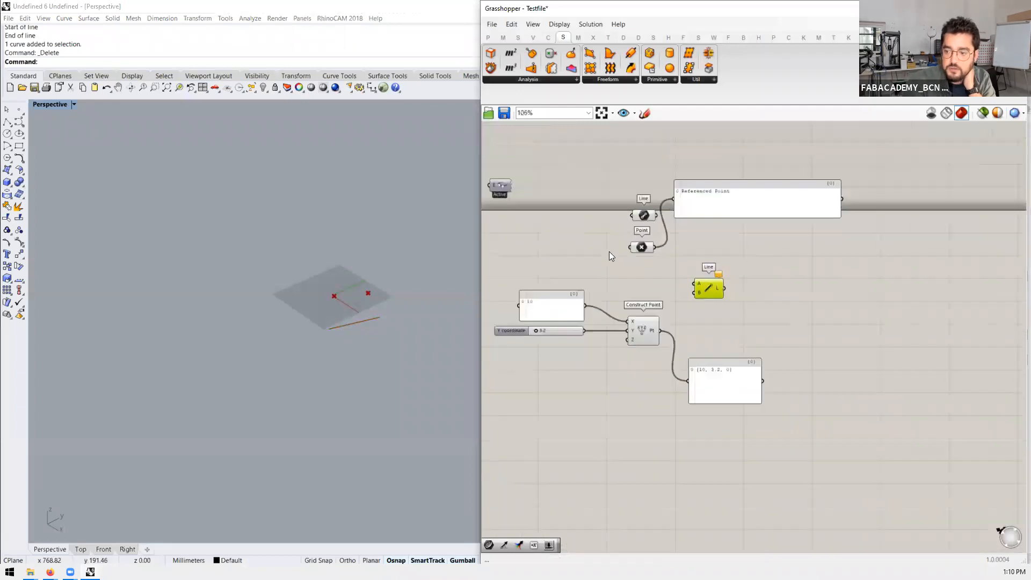
scroll(610, 252, up, 3)
scroll(682, 246, up, 1)
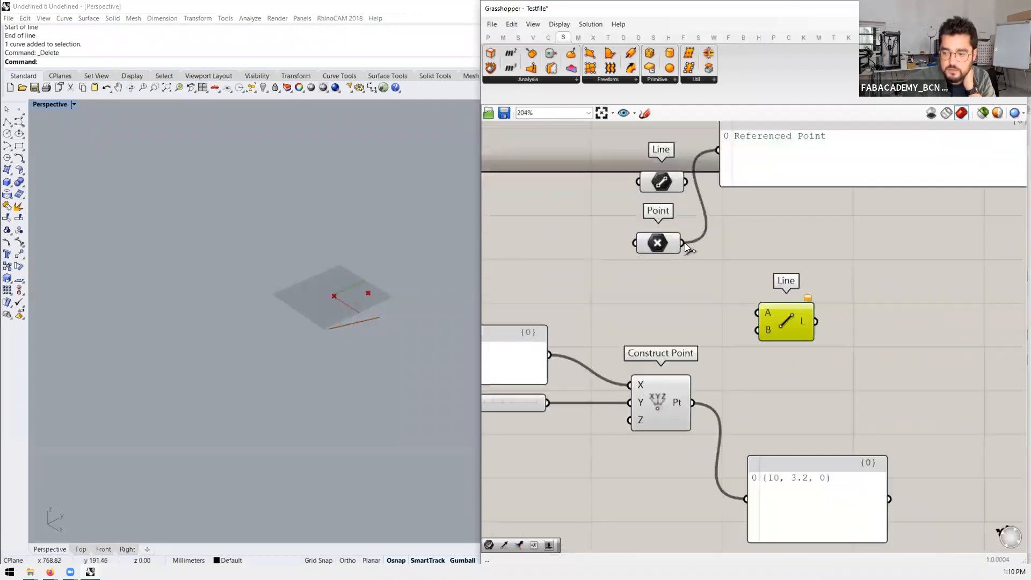
mouse_move(683, 243)
mouse_down()
mouse_move(759, 317)
mouse_move(765, 344)
mouse_up()
scroll(371, 289, up, 3)
scroll(400, 293, up, 3)
scroll(203, 321, up, 2)
click(851, 263)
scroll(802, 299, down, 2)
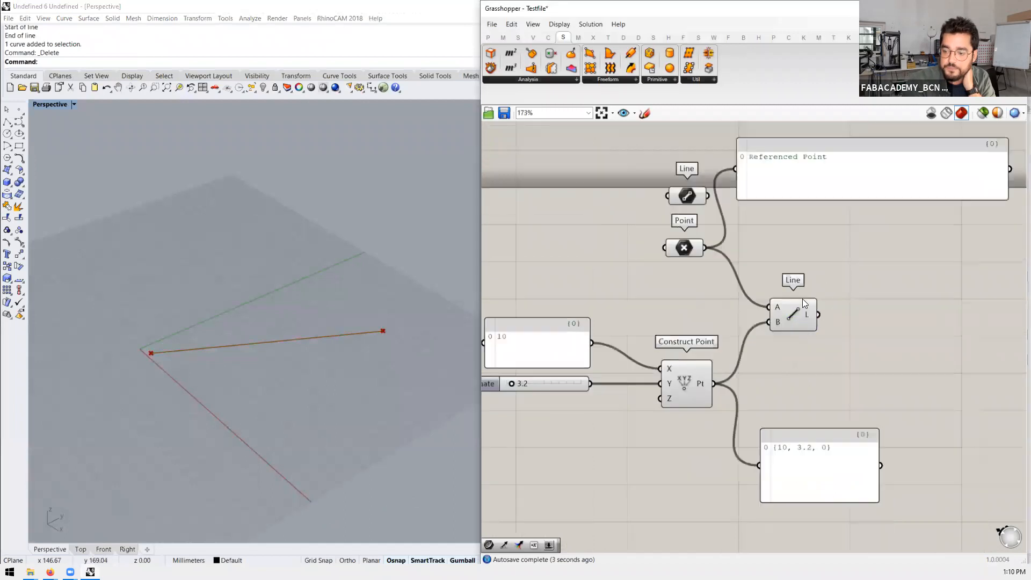
Step: Set the Y coordinate slider to 33.2 and select the Point parameter to highlight the line's other end
scroll(548, 369, up, 2)
drag(548, 370, 599, 372)
click(747, 213)
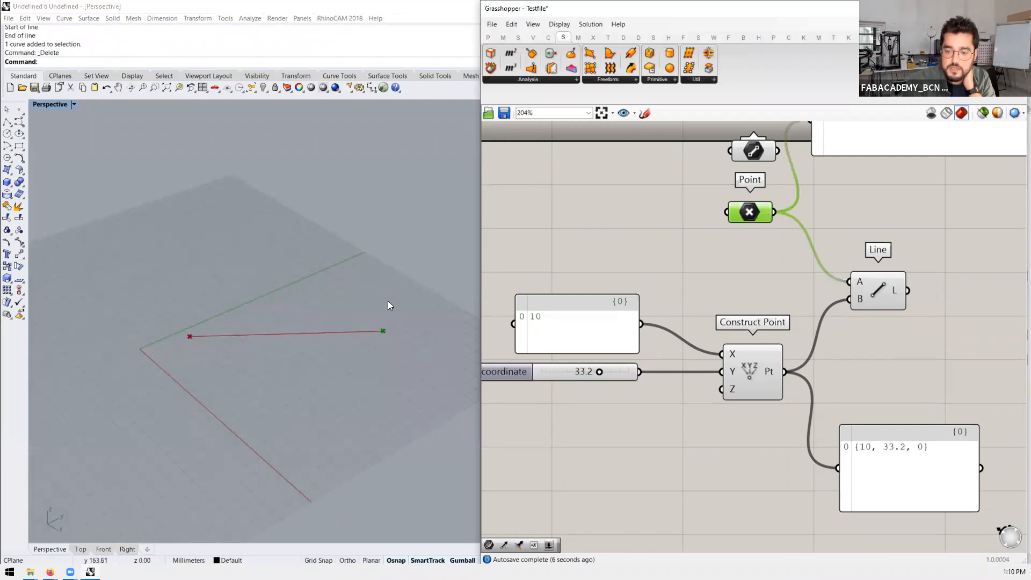
Step: Move the referenced Rhino point across the grid to the opposite side of the origin from the green axis
click(383, 331)
drag(407, 346, 60, 313)
shift+right_drag(275, 261, 386, 231)
drag(143, 296, 221, 372)
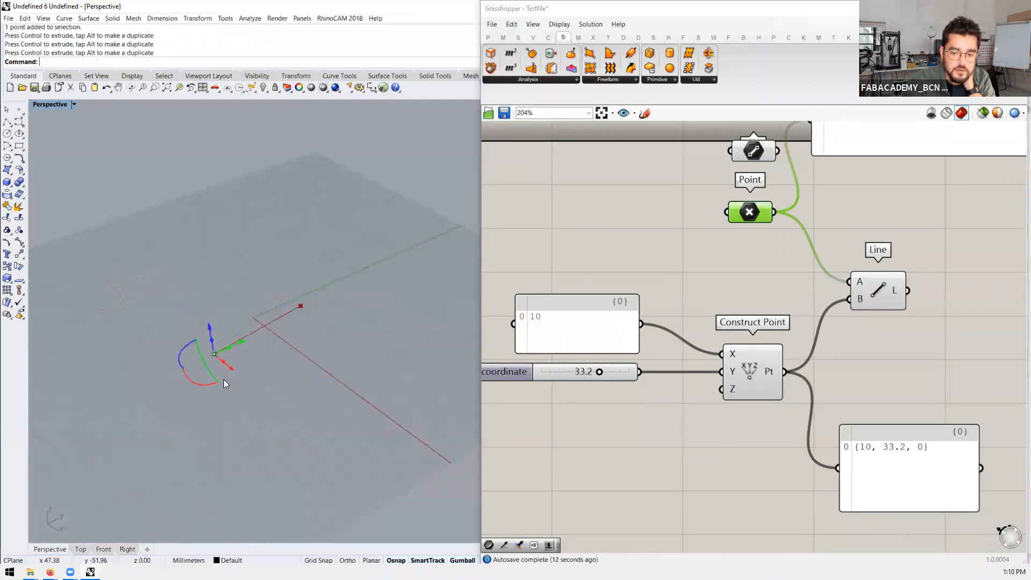
drag(248, 338, 218, 285)
scroll(218, 285, down, 3)
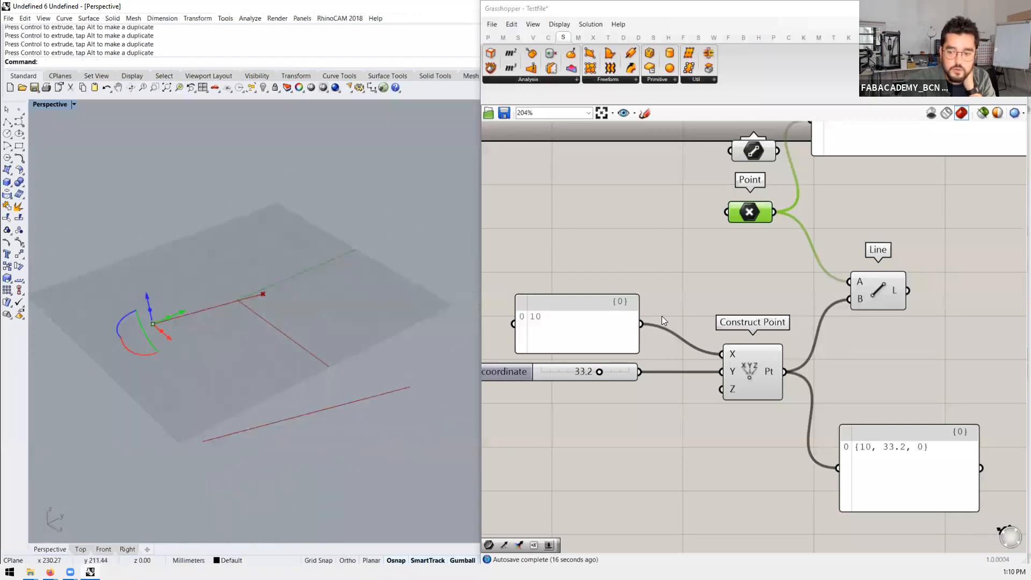
Step: Straighten the graph by nudging Construct Point, aligning its output panel beneath the Line component, and selecting the Line component
scroll(672, 315, down, 2)
click(691, 313)
drag(691, 313, 685, 311)
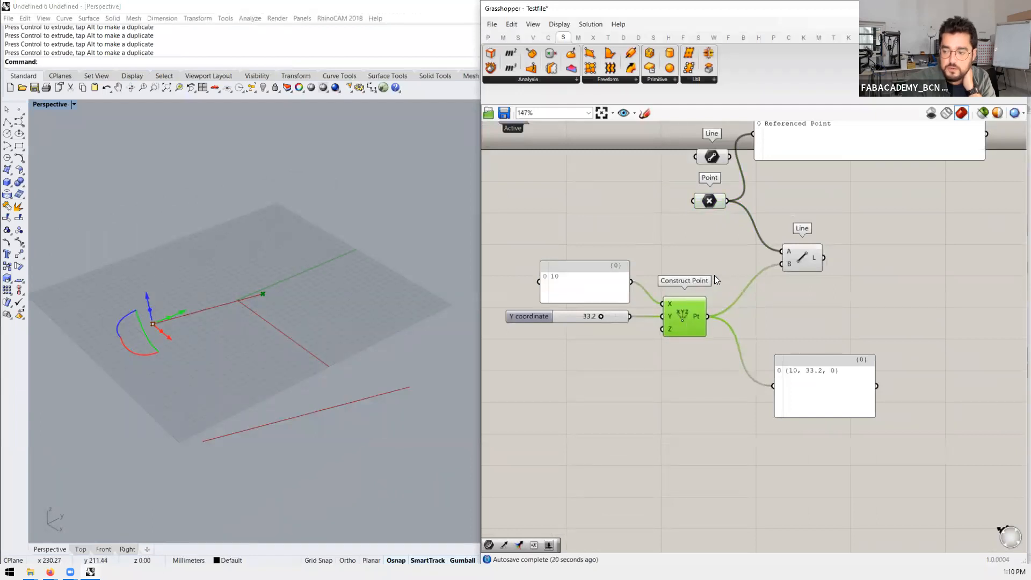
scroll(713, 275, down, 3)
scroll(784, 341, up, 3)
drag(769, 324, 780, 277)
scroll(762, 259, down, 1)
scroll(761, 259, up, 2)
click(741, 222)
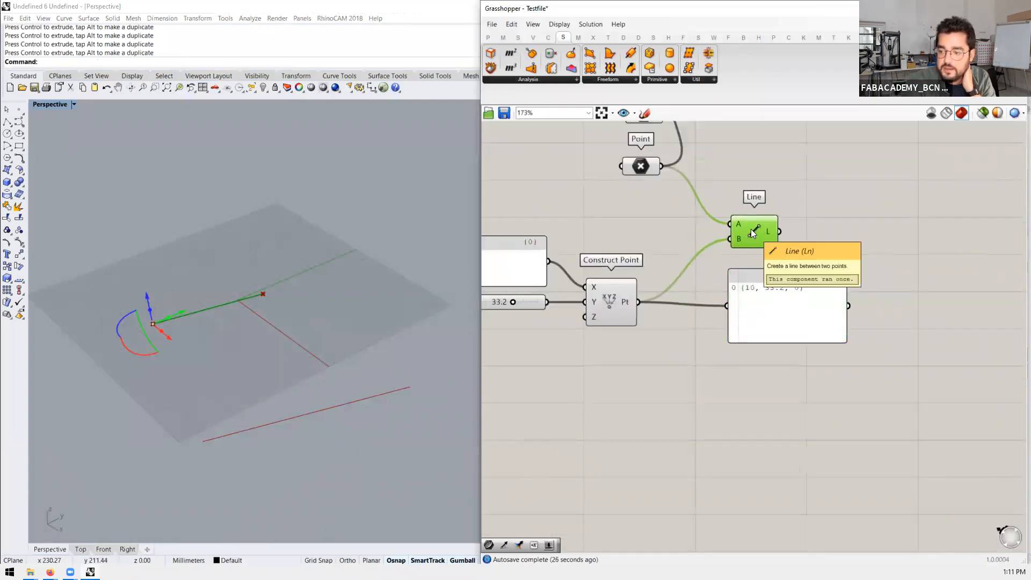
Step: Look through the Primitive components of the Curve category for the available line, circle, arc and rectangle types
click(547, 37)
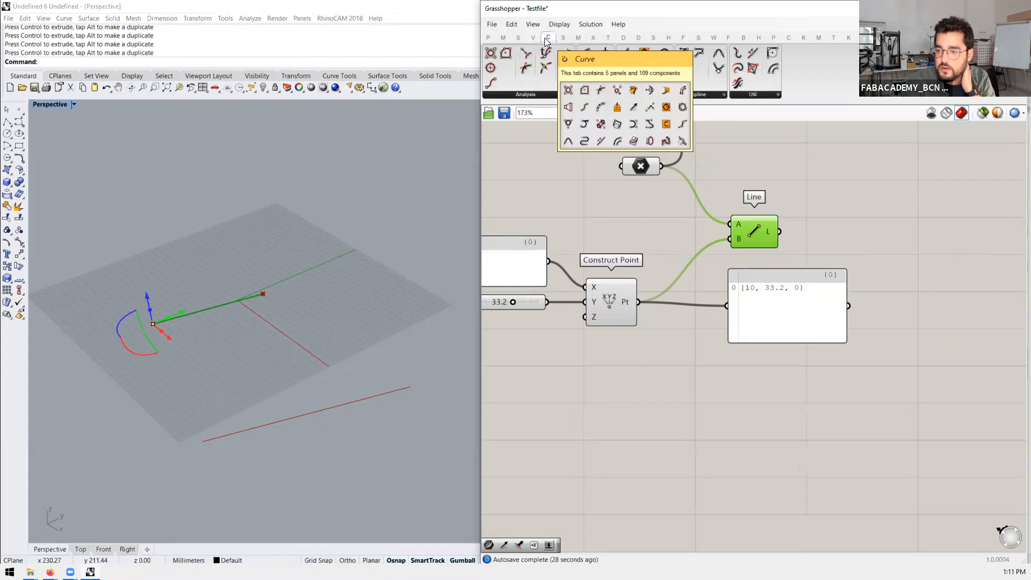
click(651, 80)
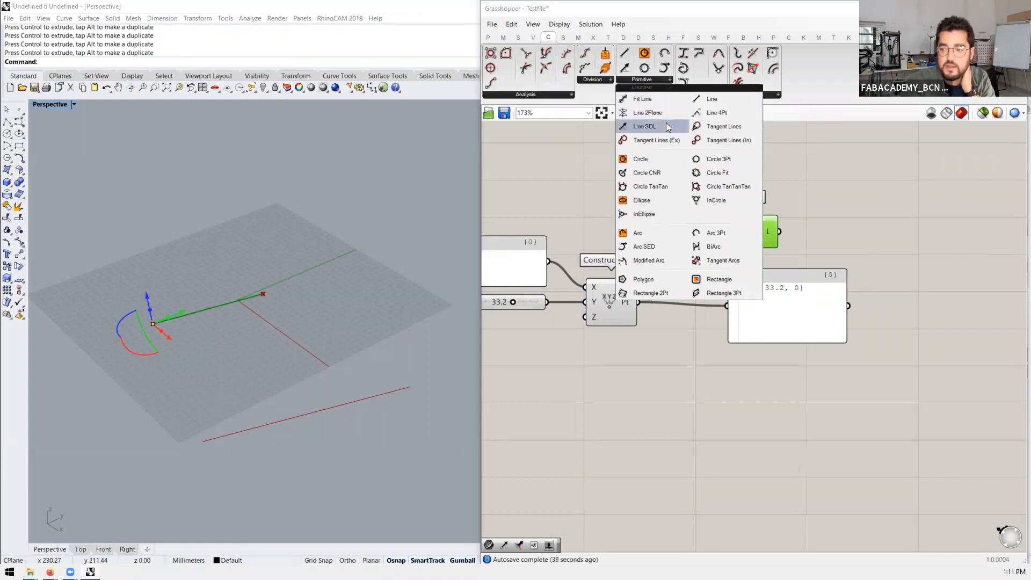
click(816, 69)
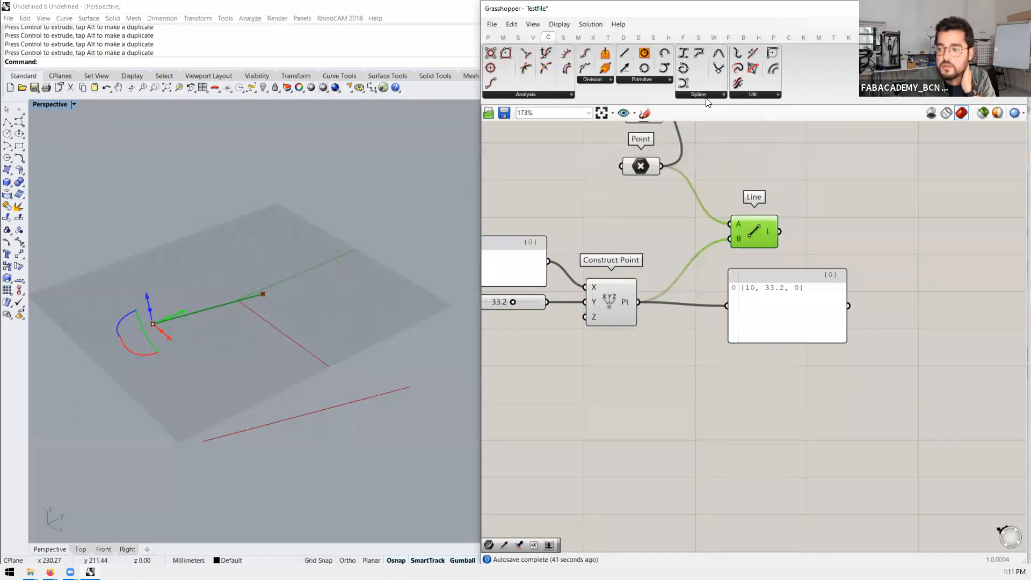
click(752, 95)
click(646, 79)
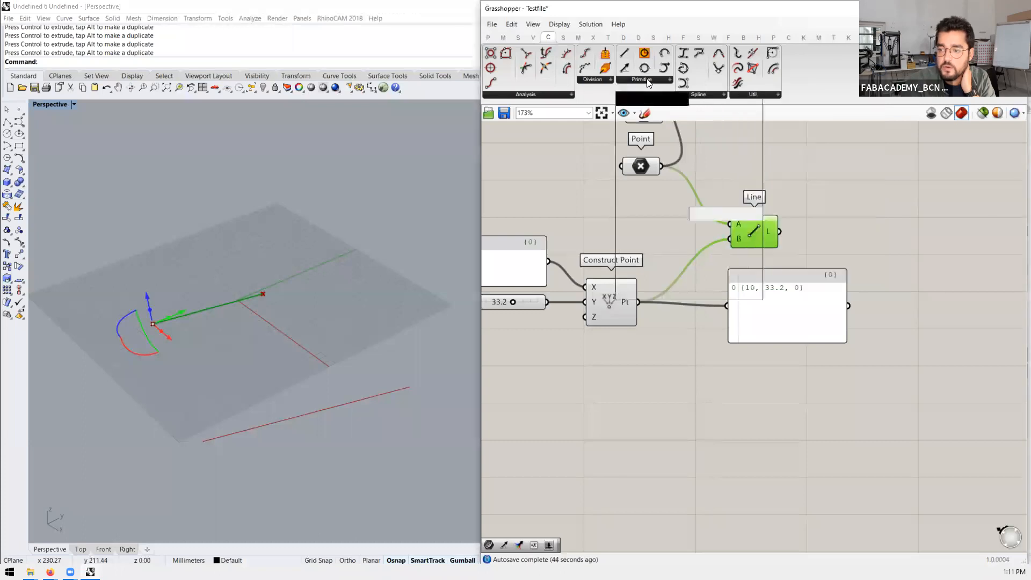
click(646, 78)
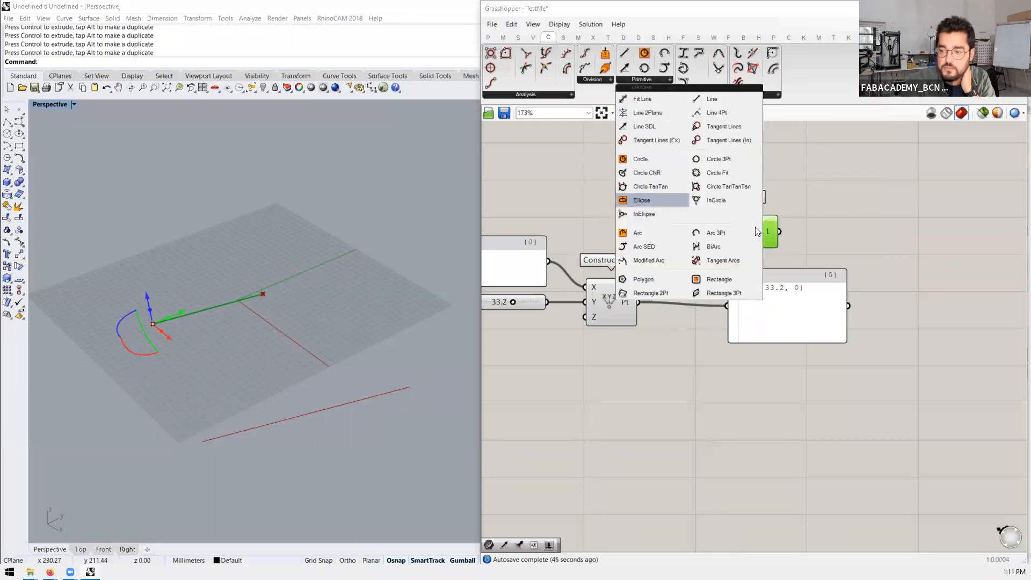
scroll(575, 236, down, 2)
click(688, 265)
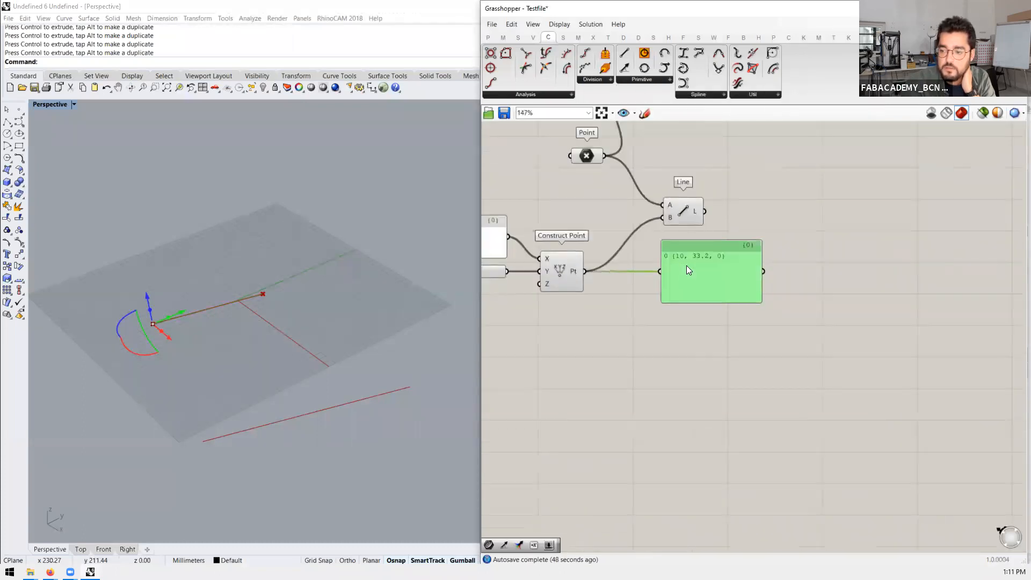
Step: Place a second Construct Point component beneath the existing one
scroll(699, 256, down, 2)
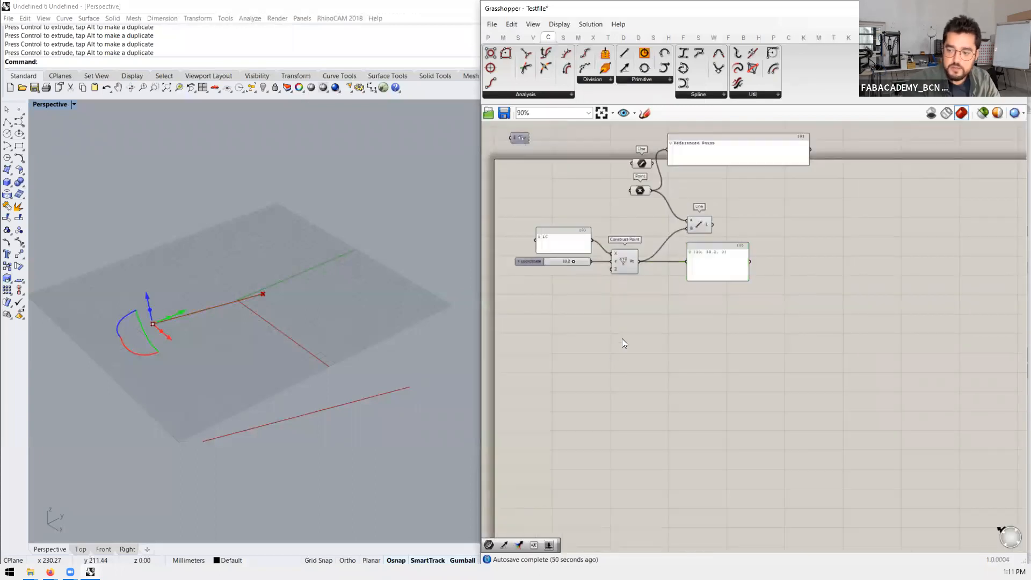
double_click(622, 339)
text(point)
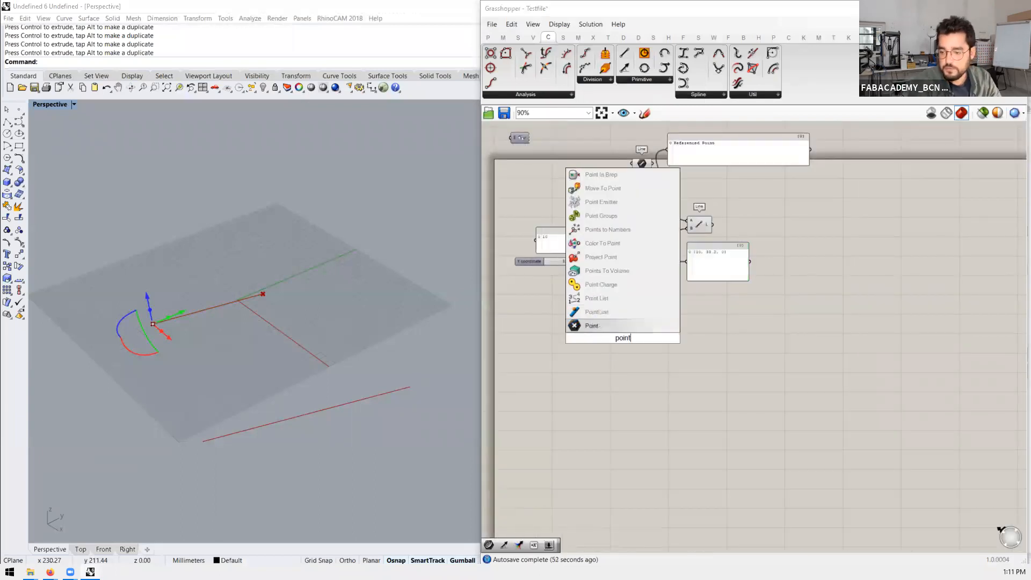
text( construc)
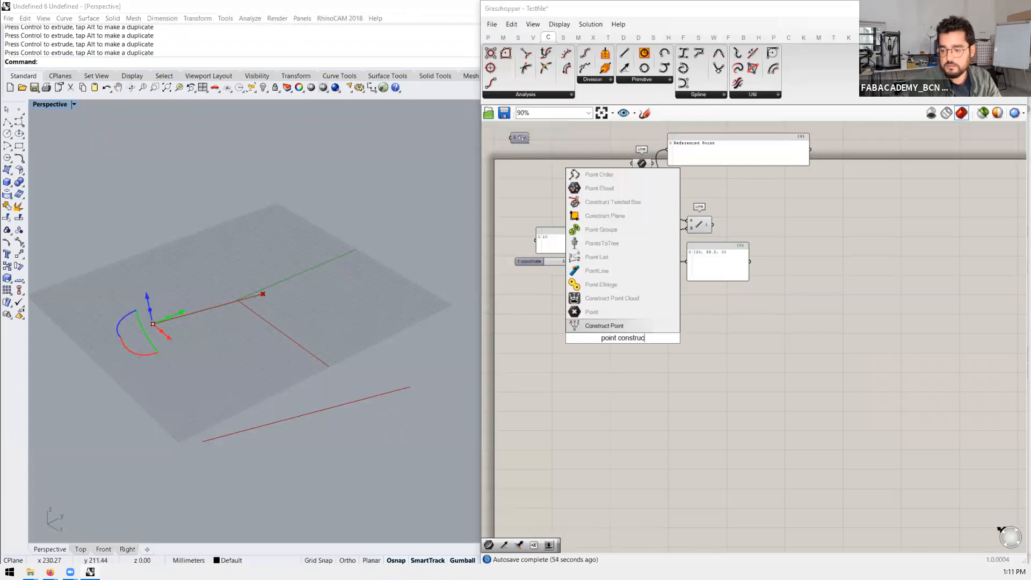
key(Return)
scroll(624, 337, up, 3)
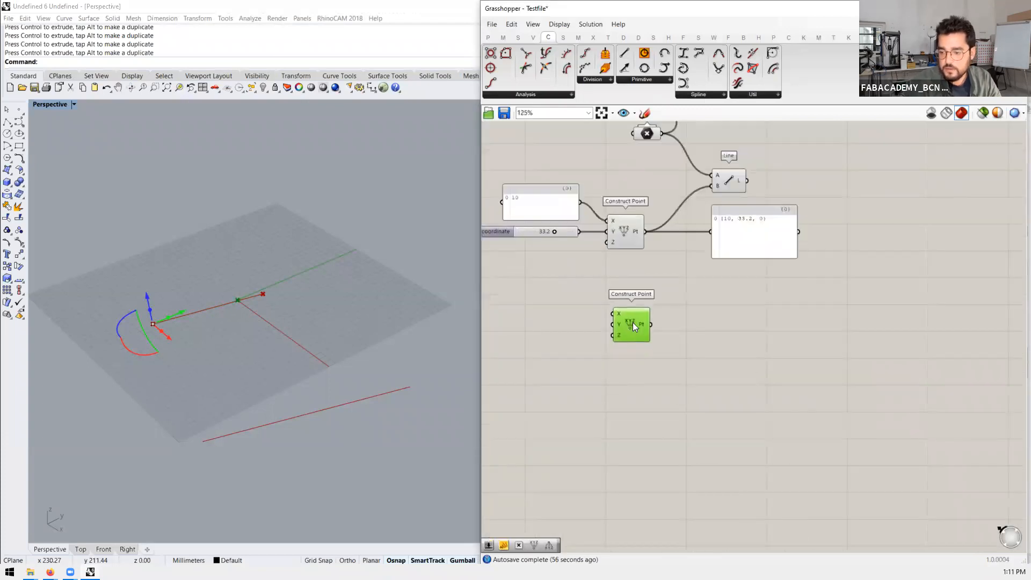
right_drag(542, 308, 670, 300)
click(670, 300)
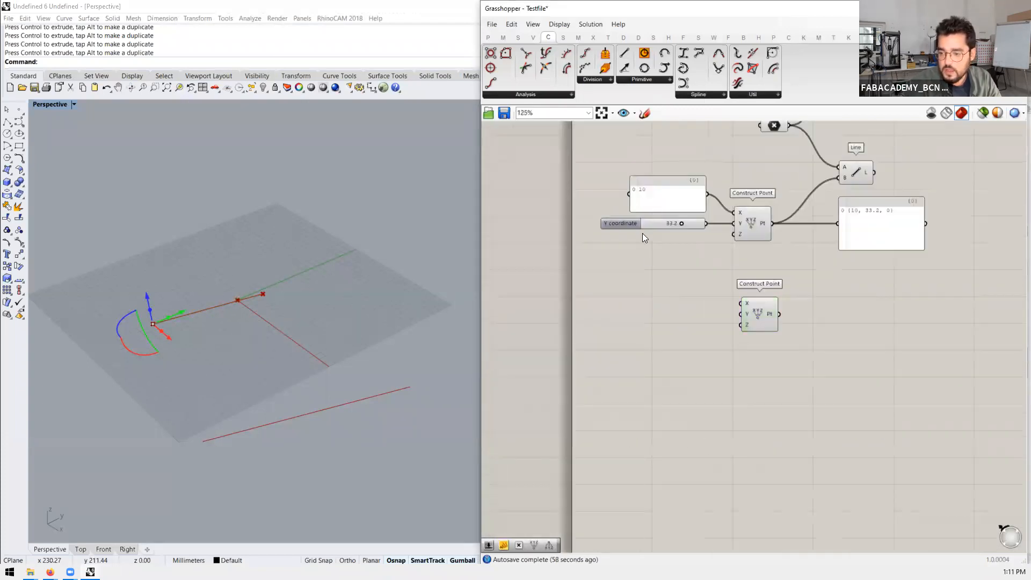
Step: Add a number slider with the value 45 beside the new Construct Point
scroll(647, 237, up, 1)
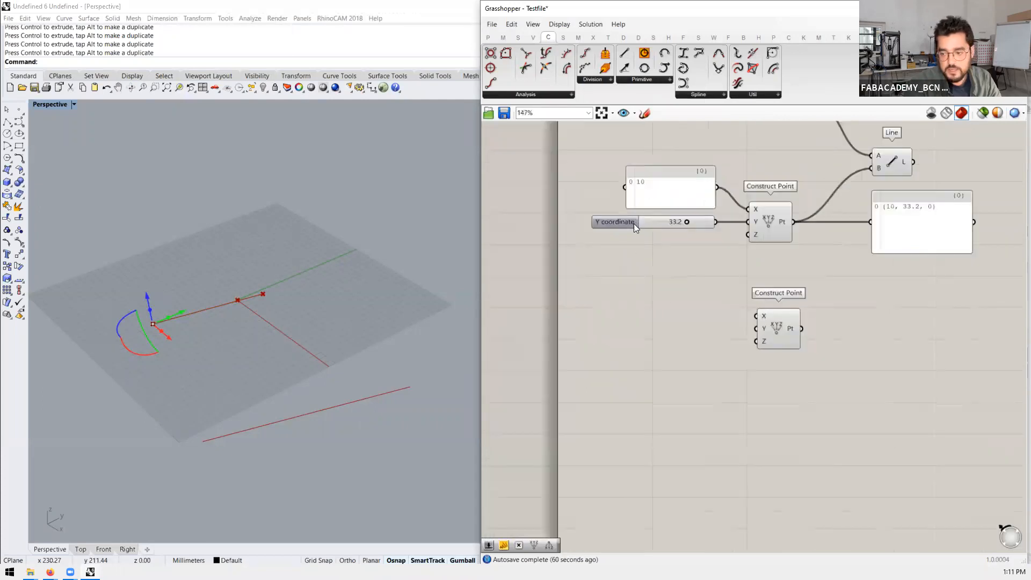
double_click(630, 313)
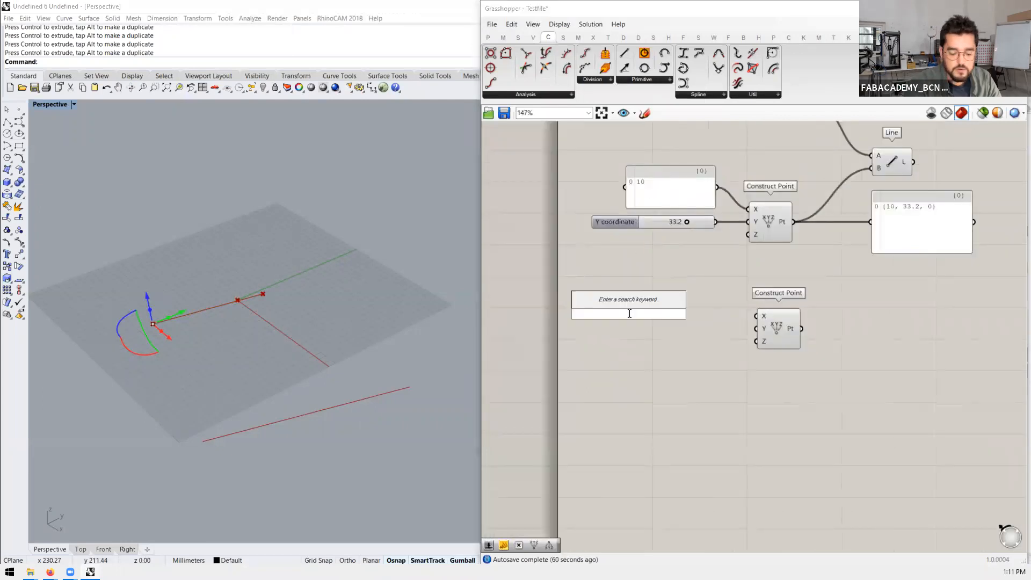
text(slider)
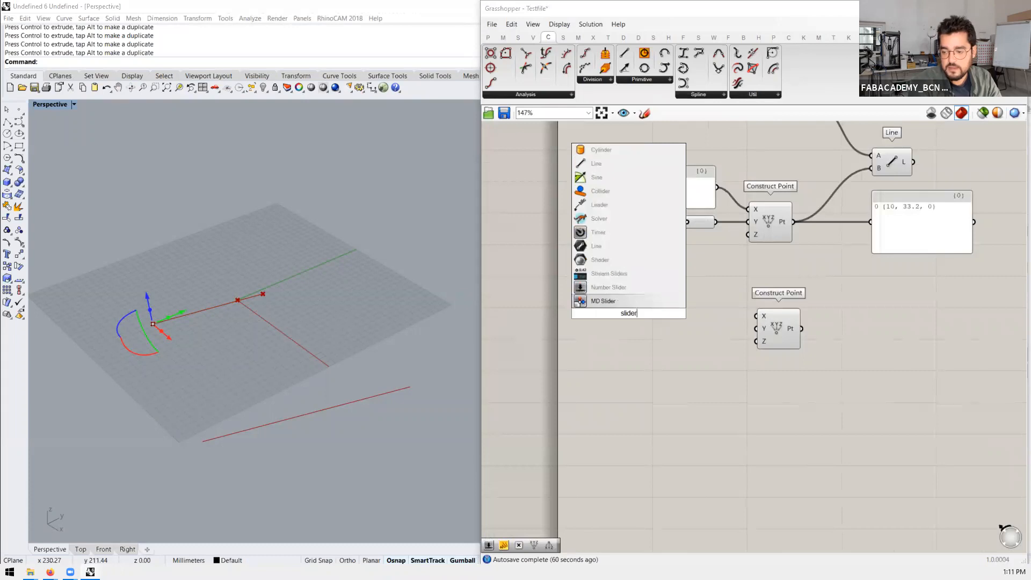
drag(624, 312, 619, 312)
text(45)
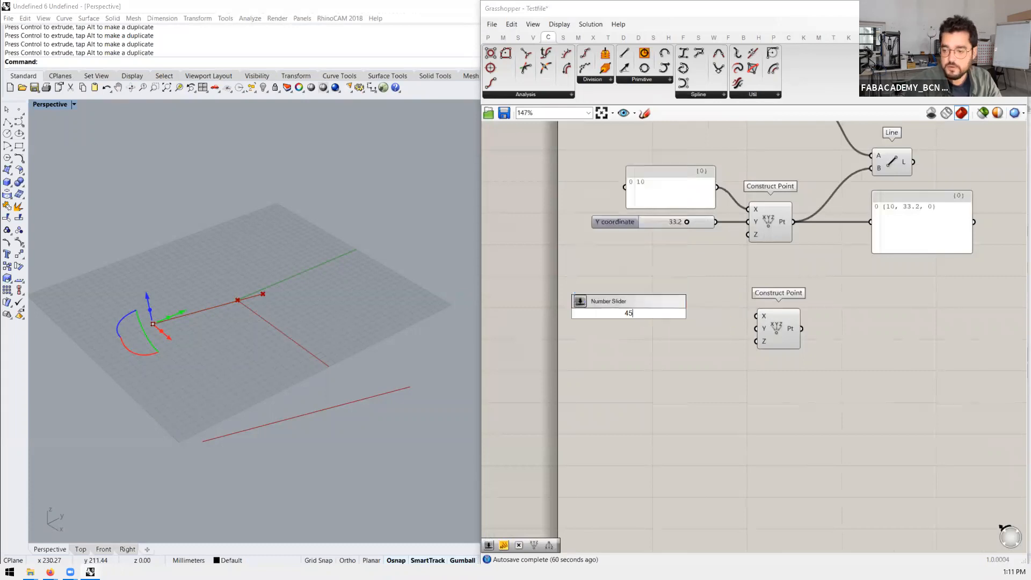
key(Return)
drag(621, 319, 627, 307)
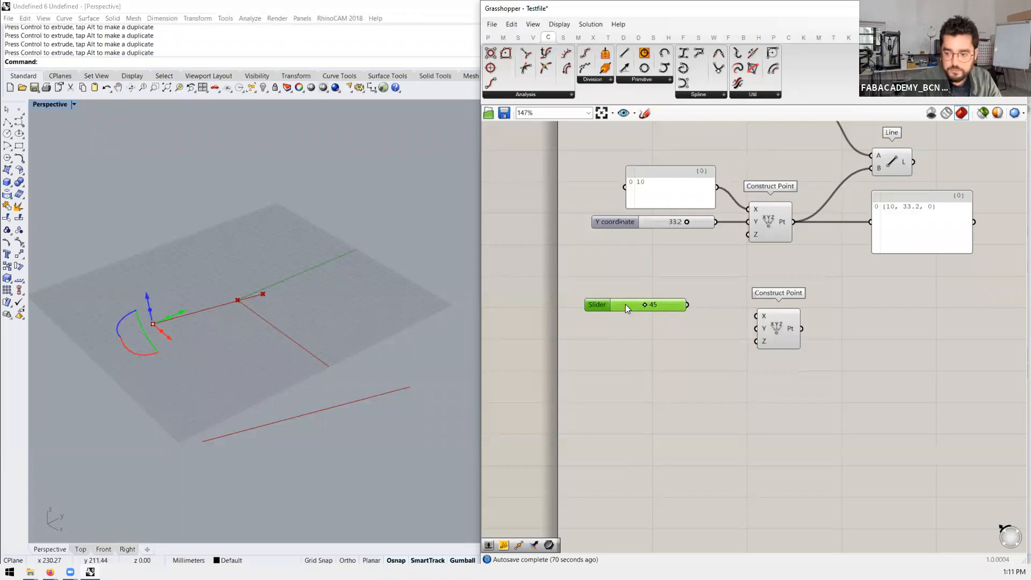
Step: Duplicate the 45 slider twice to stack three sliders beside the second Construct Point
drag(625, 304, 630, 335)
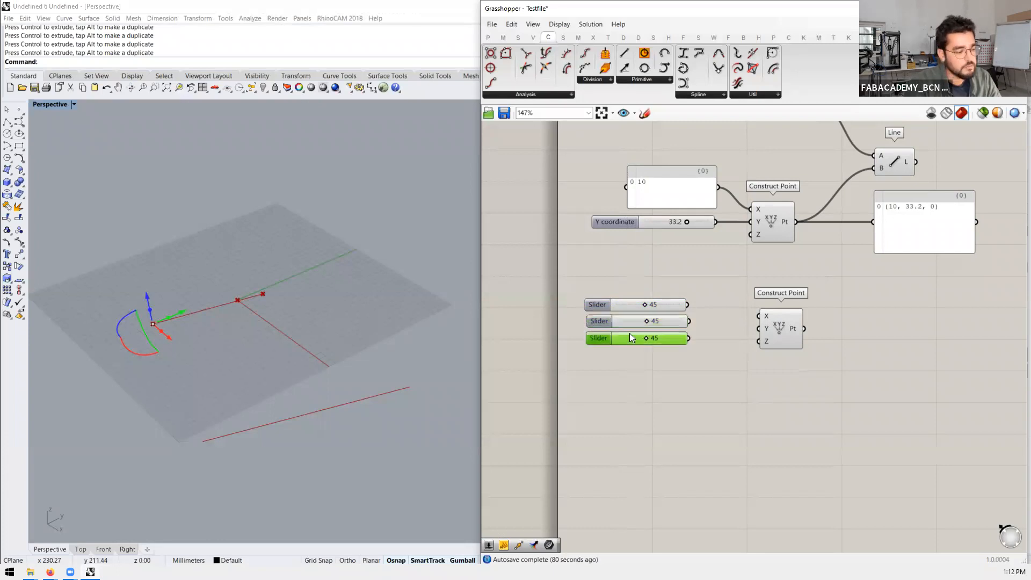
right_drag(749, 336, 705, 329)
click(676, 311)
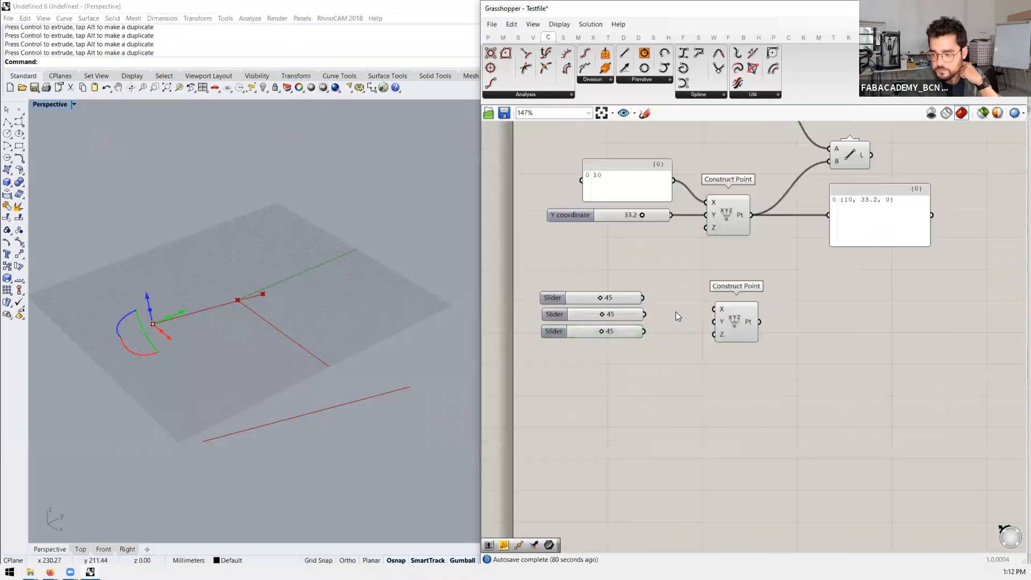
Step: Wire the three sliders into the second Construct Point's X, Y and Z inputs and set them to 0, 99 and 88
drag(643, 297, 714, 322)
drag(645, 332, 572, 305)
drag(625, 334, 650, 331)
scroll(689, 328, down, 2)
click(633, 329)
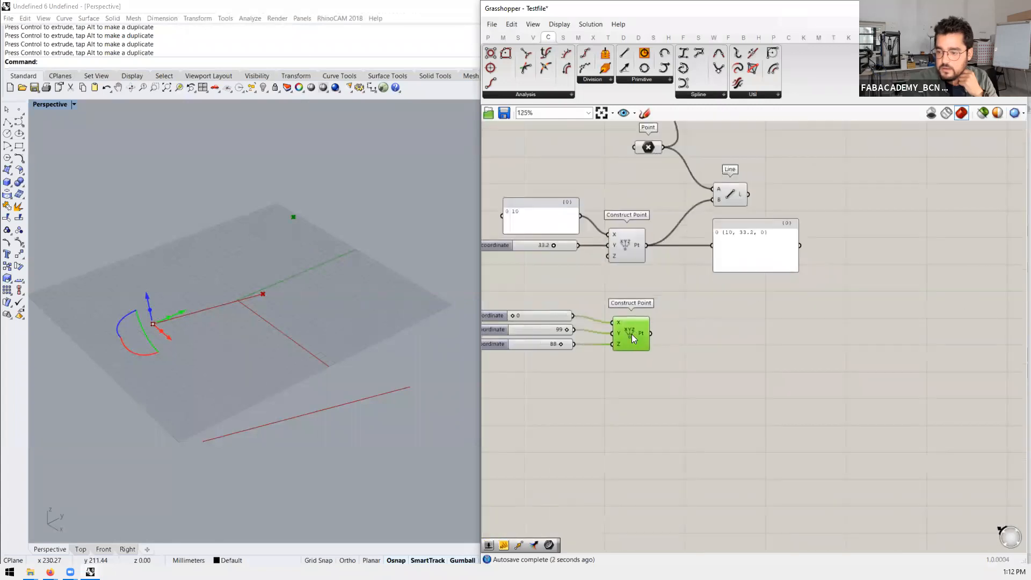
Step: Shrink the first point's output panel and place a PolyLine component to the right of the point components
scroll(666, 293, down, 2)
drag(725, 258, 680, 272)
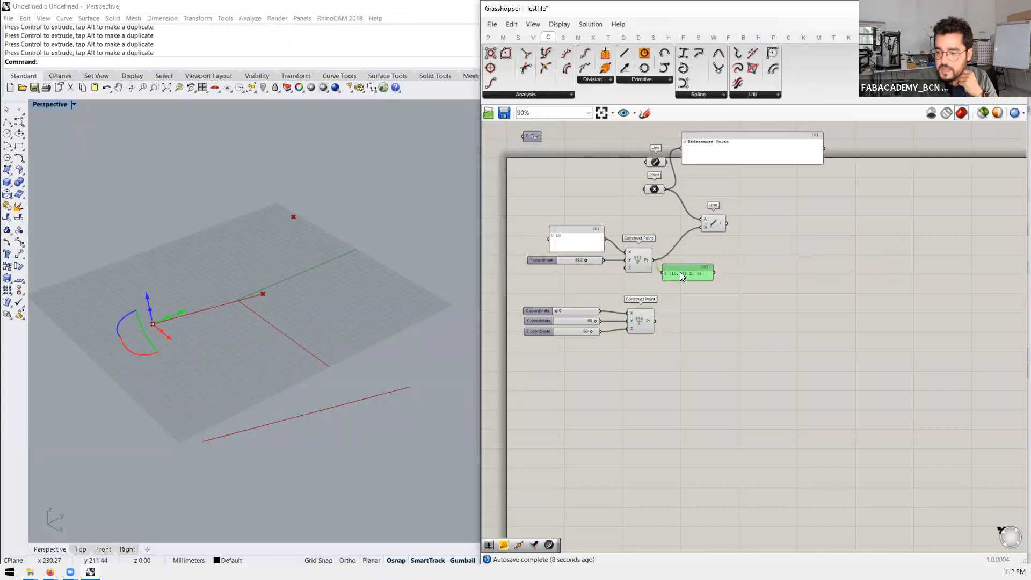
scroll(722, 279, up, 2)
double_click(718, 290)
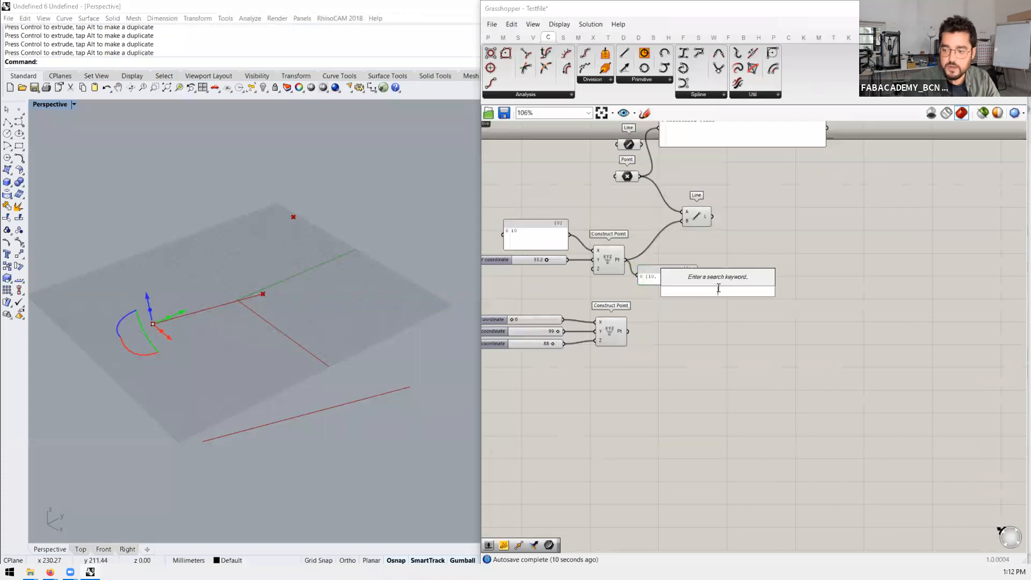
text(polyline)
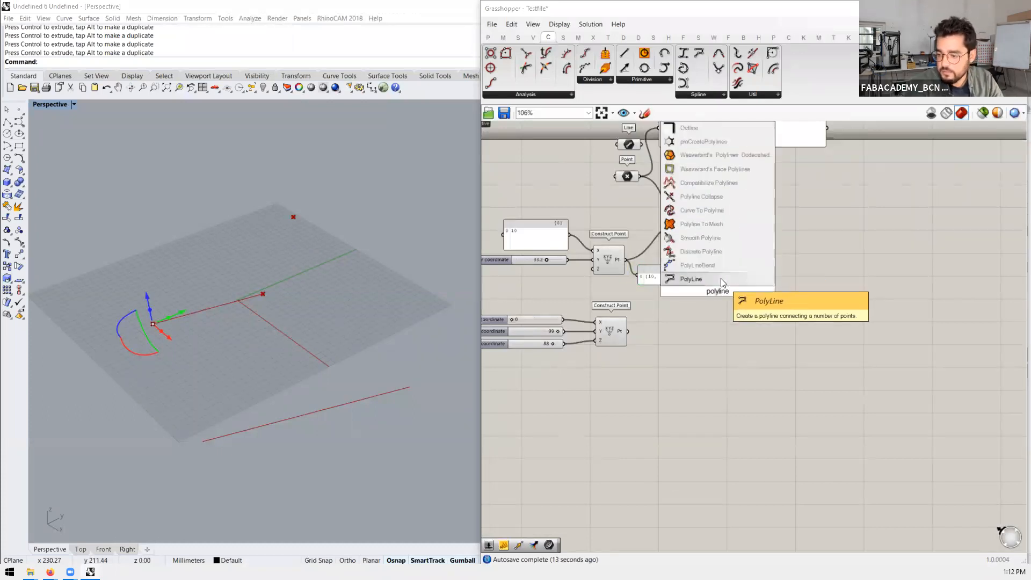
click(721, 279)
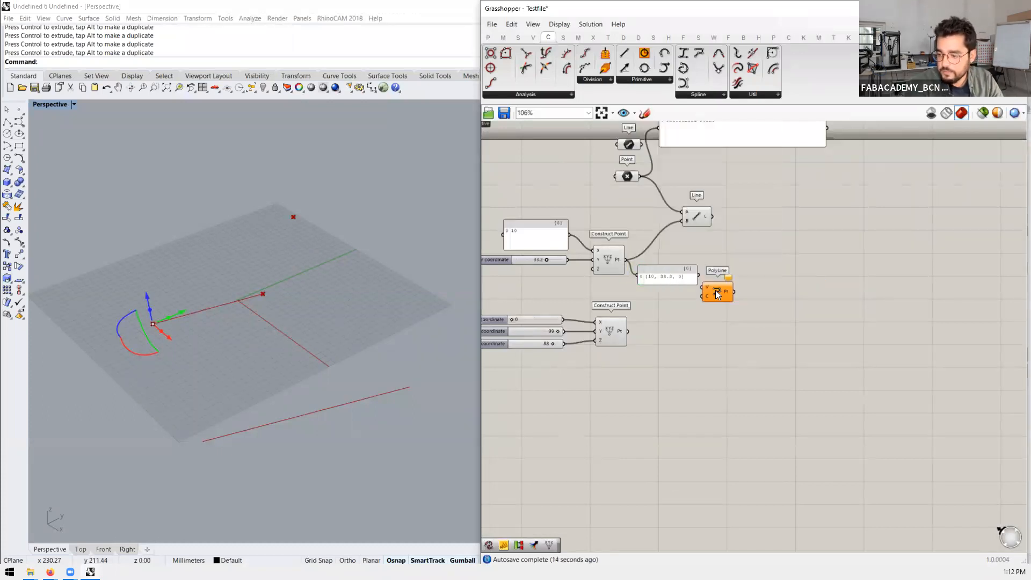
scroll(758, 290, up, 3)
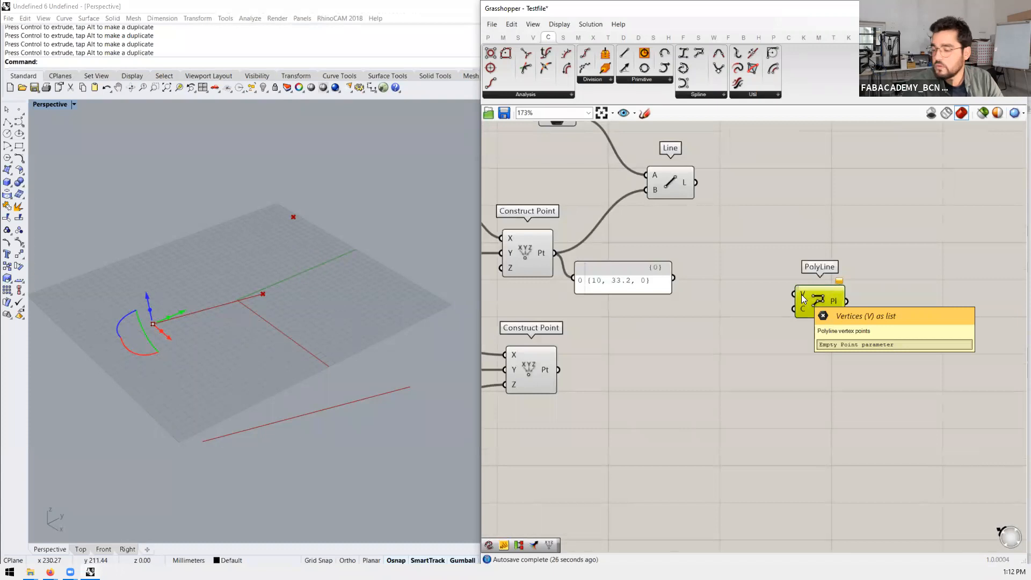
Step: Reposition the Point, Line and PolyLine components, trying the Point and then the first Construct Point as PolyLine's Vertices input
scroll(850, 302, down, 2)
drag(645, 172, 623, 171)
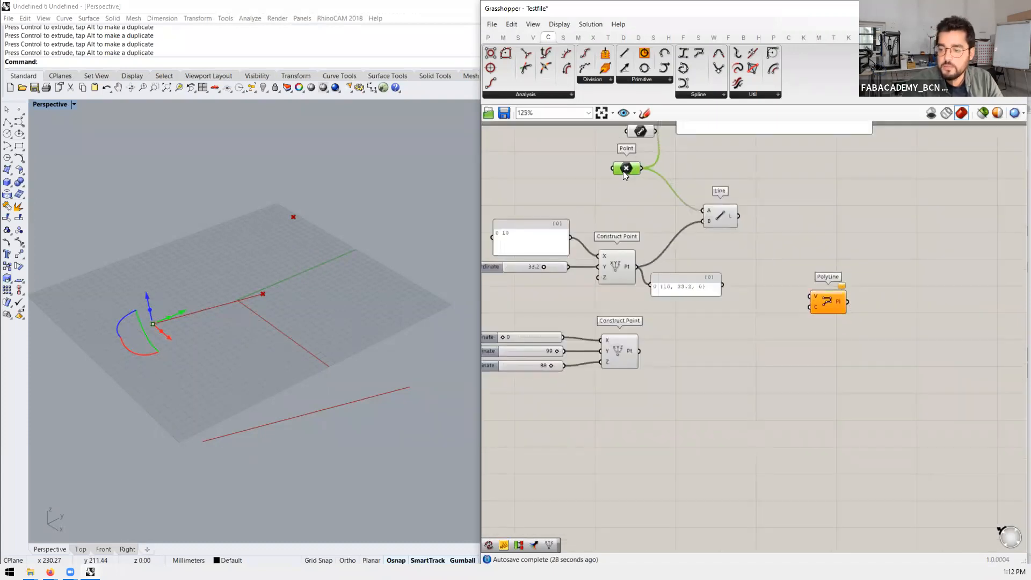
click(828, 298)
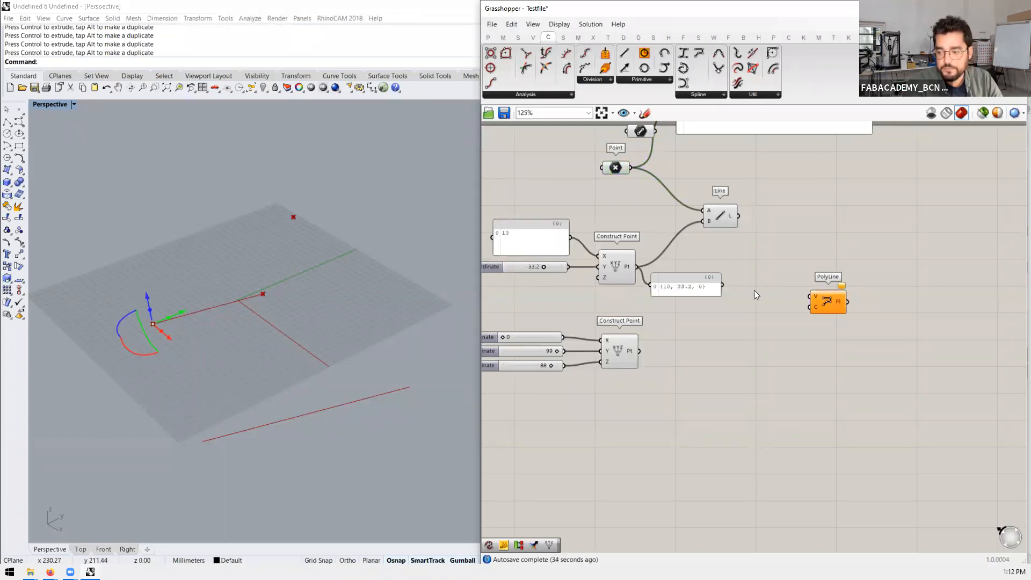
drag(633, 169, 810, 296)
drag(727, 219, 640, 212)
drag(829, 301, 845, 280)
drag(637, 267, 830, 274)
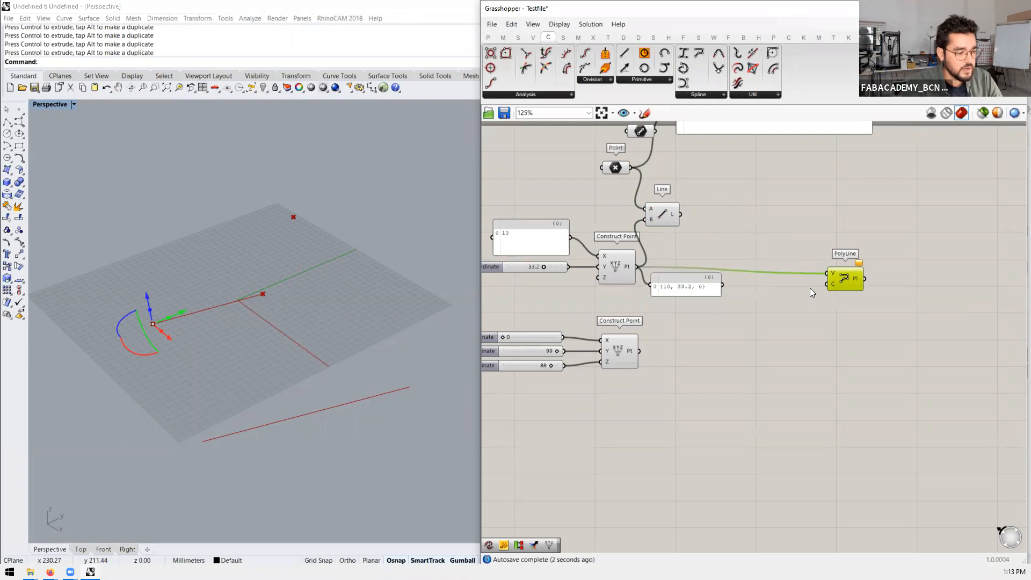
Step: Wire the Point parameter and both Construct Point outputs together into PolyLine's Vertices input
drag(846, 275, 846, 270)
drag(632, 167, 822, 266)
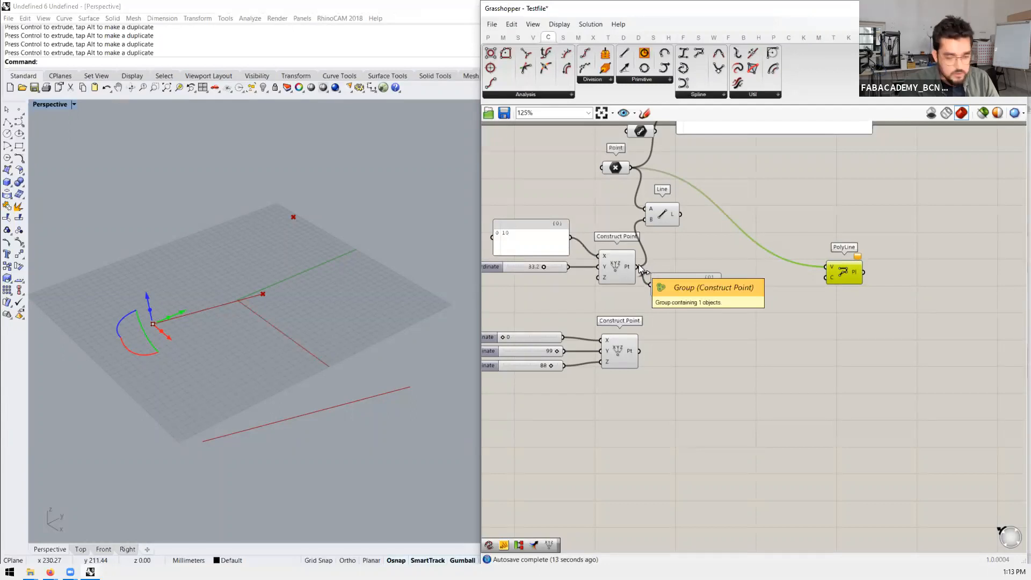
drag(639, 266, 827, 268)
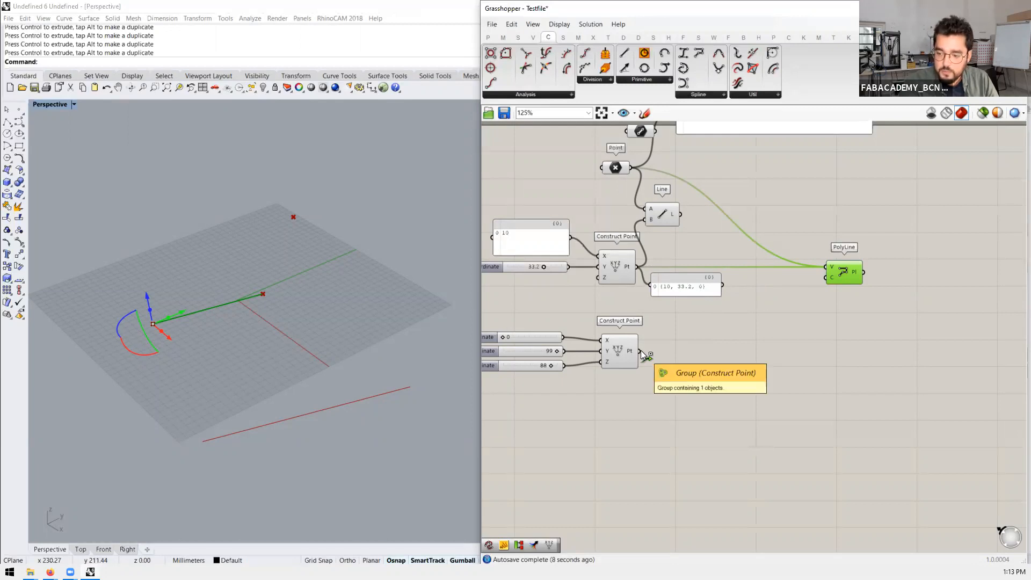
drag(640, 350, 823, 268)
click(810, 326)
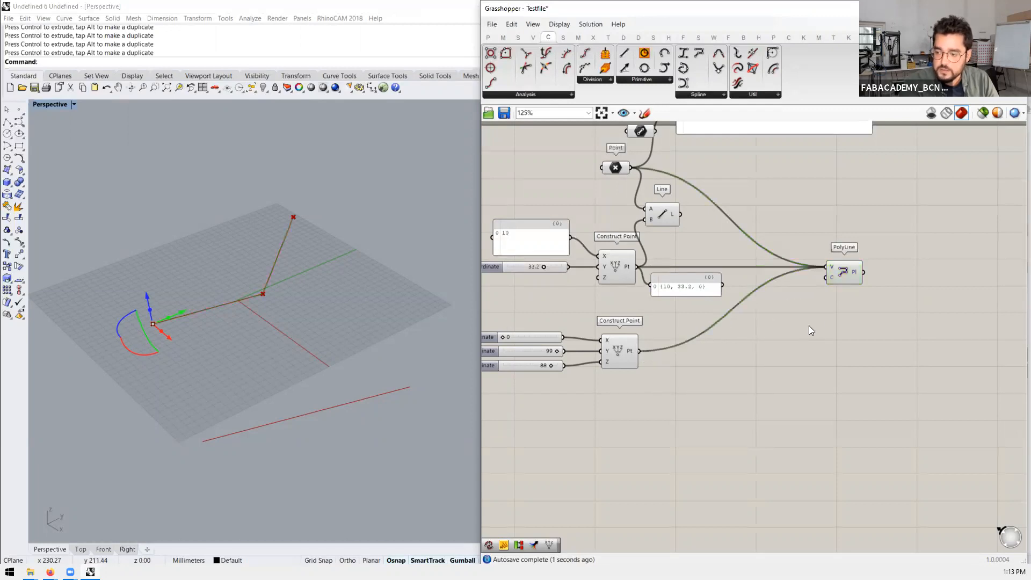
Step: Set both constructed points' Y coordinates to 0 and move the referenced Rhino point toward the front of the grid
drag(557, 351, 500, 353)
drag(542, 266, 477, 285)
drag(167, 339, 222, 392)
click(277, 344)
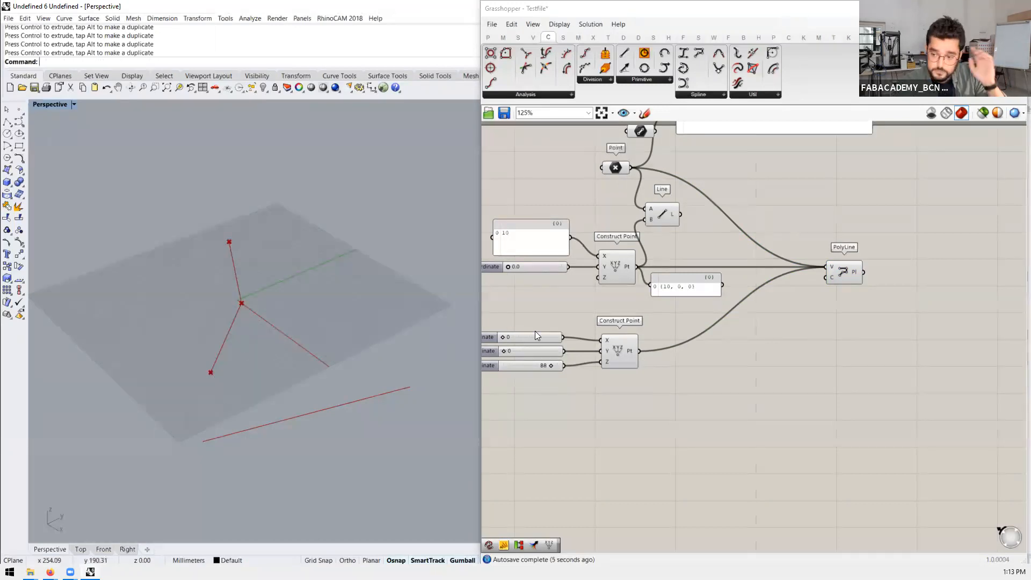
Step: Examine the second Construct Point's output coordinate and trace how the points feed PolyLine's Vertices input
click(625, 348)
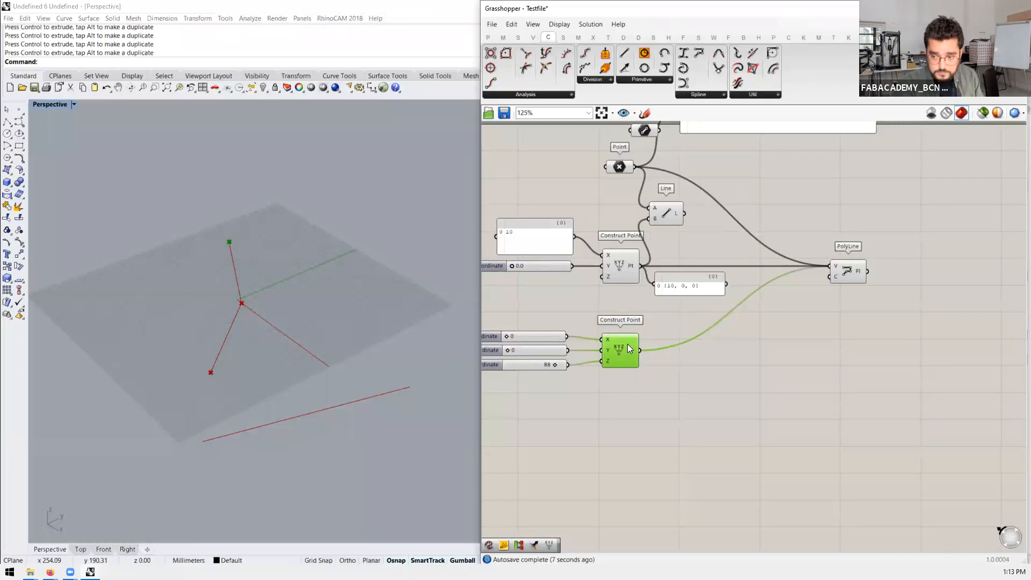
mouse_move(627, 344)
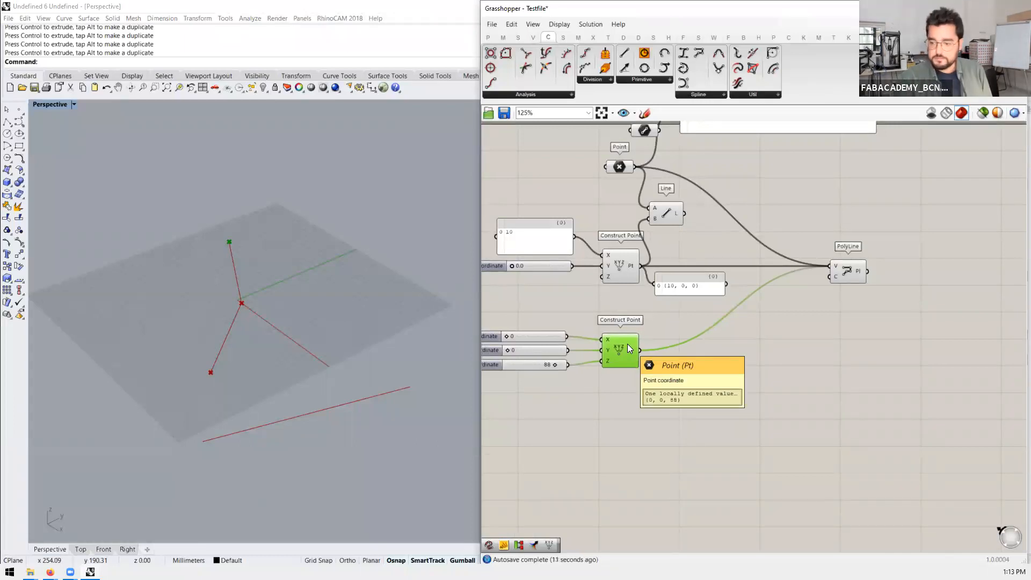
scroll(786, 315, down, 2)
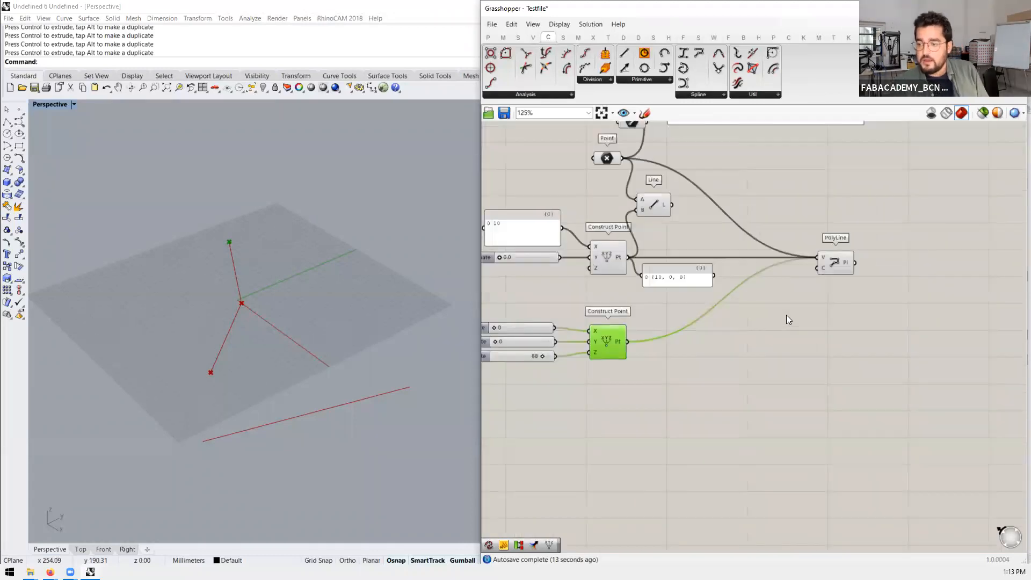
scroll(745, 254, up, 2)
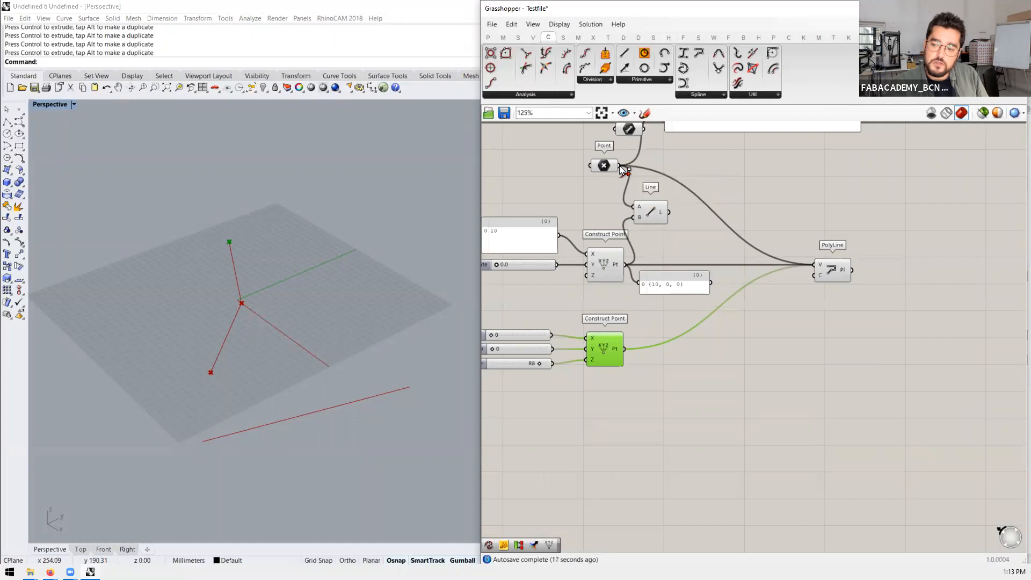
drag(620, 166, 766, 242)
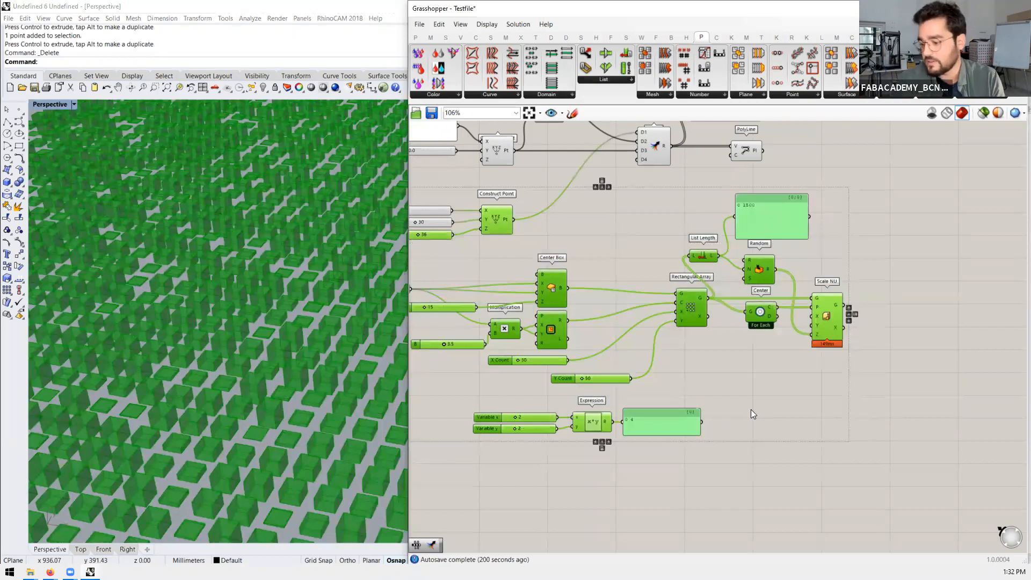
click(751, 410)
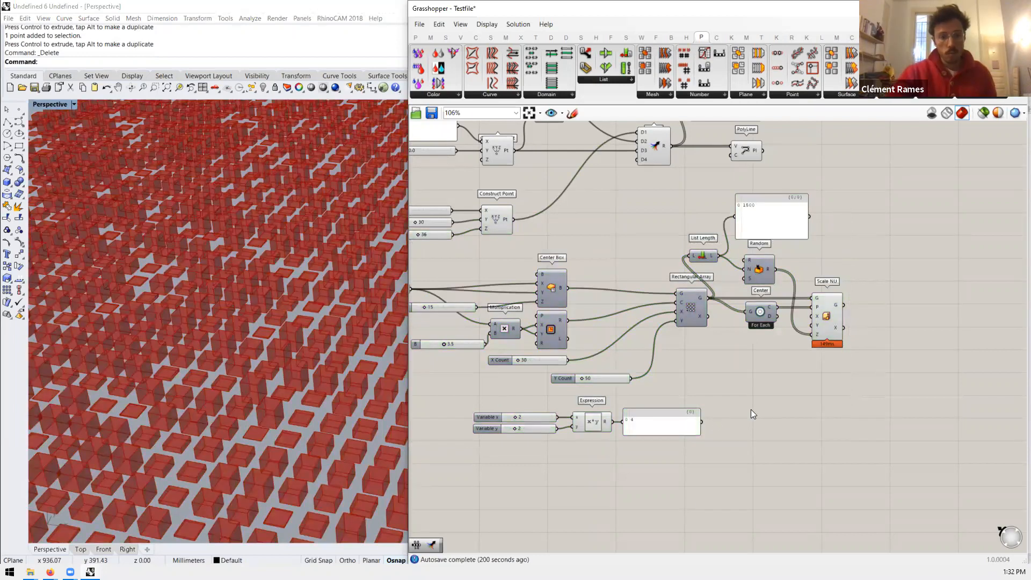
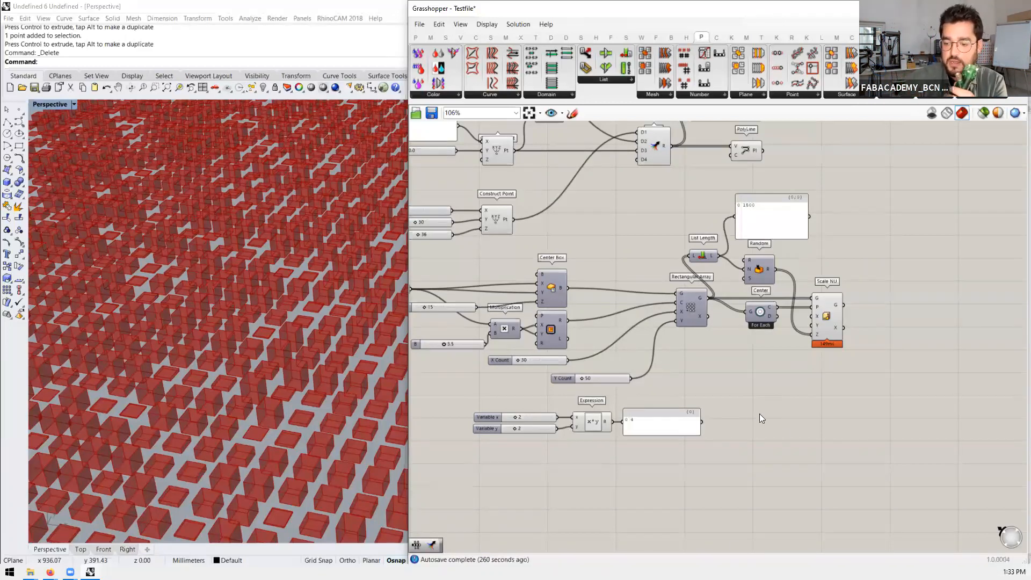
scroll(549, 354, up, 6)
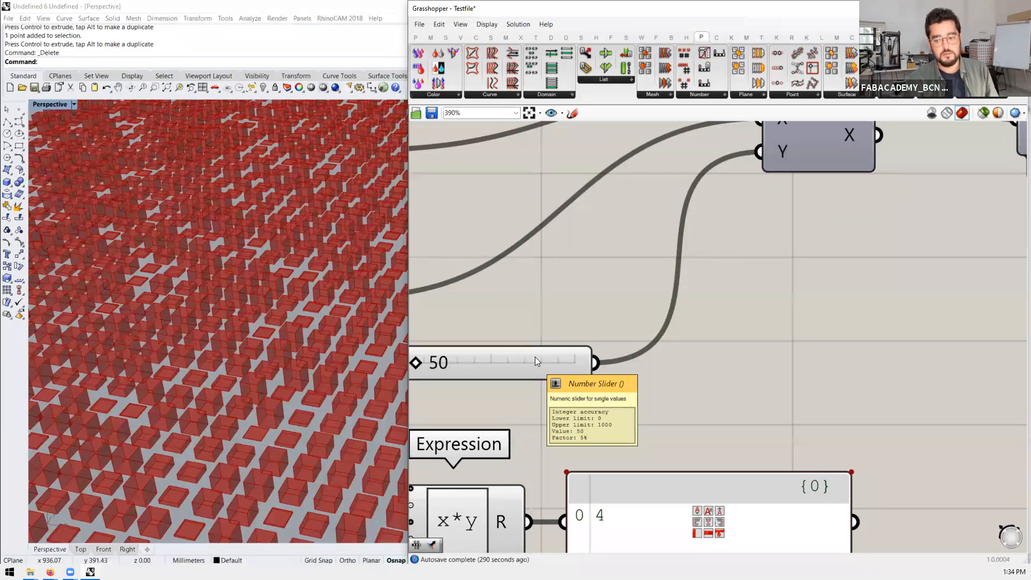
scroll(694, 340, down, 5)
scroll(725, 350, down, 4)
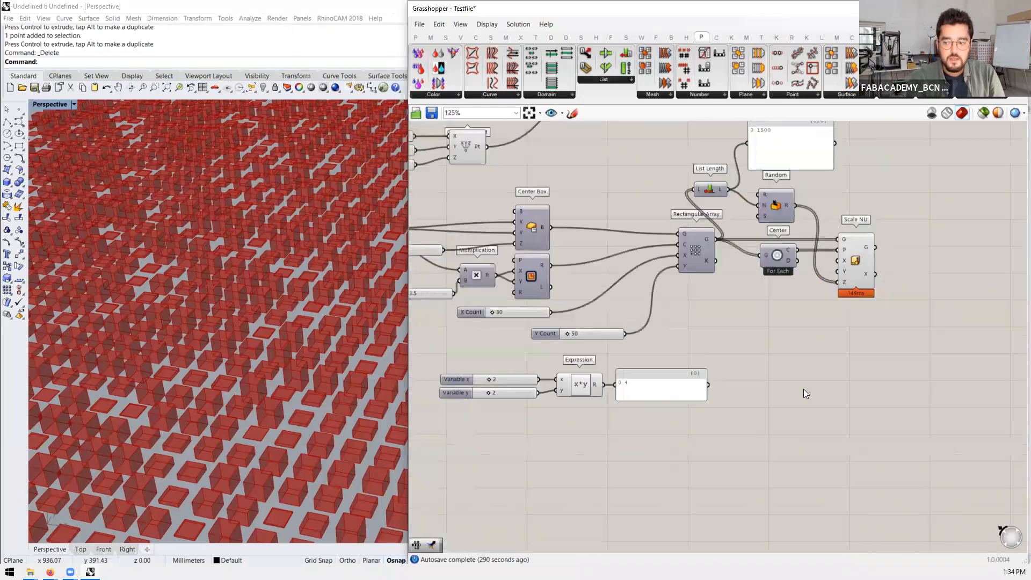
drag(880, 440, 459, 253)
click(890, 465)
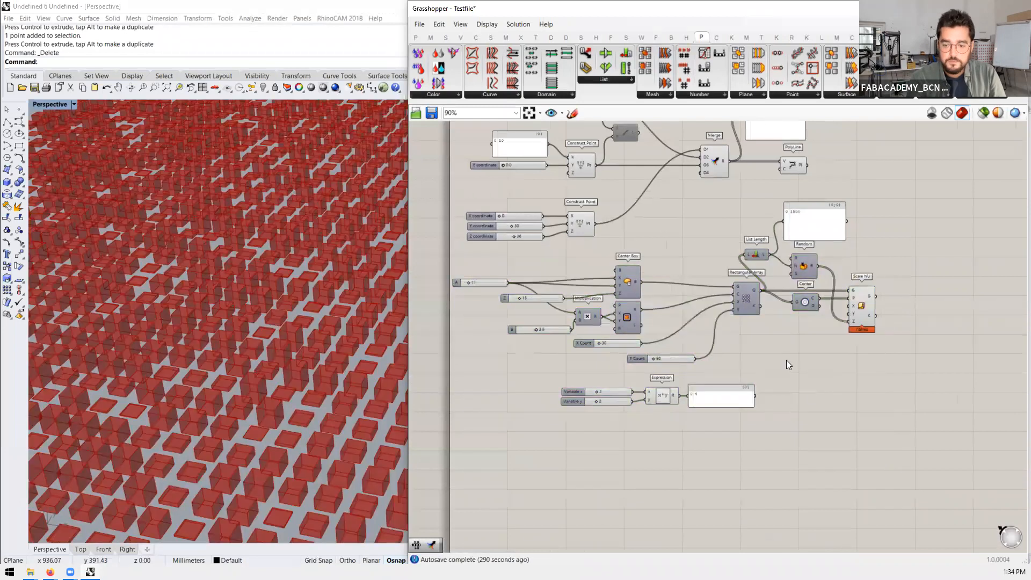
Step: Examine the box array in the viewport and the Scale NU, Center Box and Rectangular Array components that generate it
right_drag(250, 360, 274, 293)
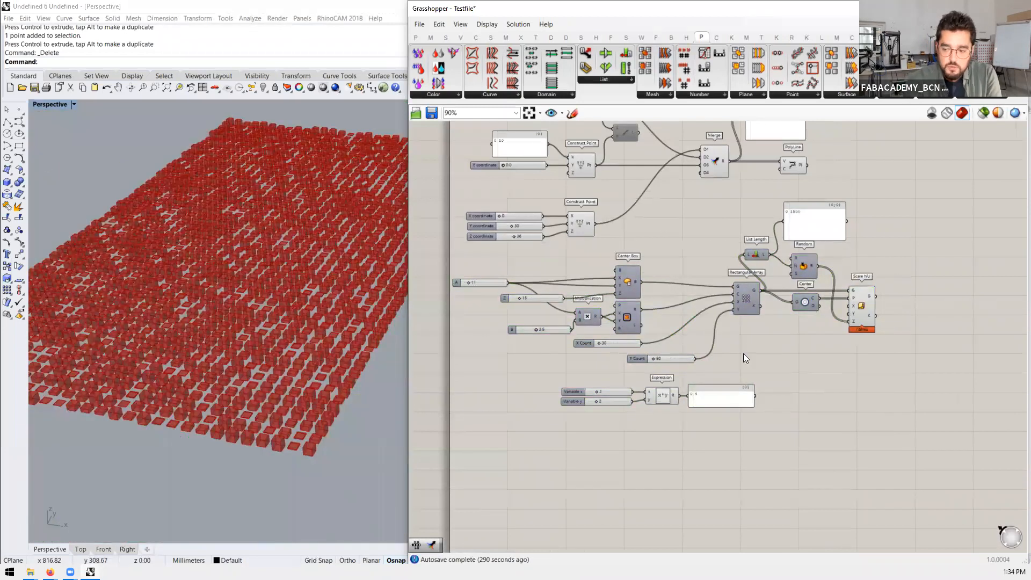
click(862, 306)
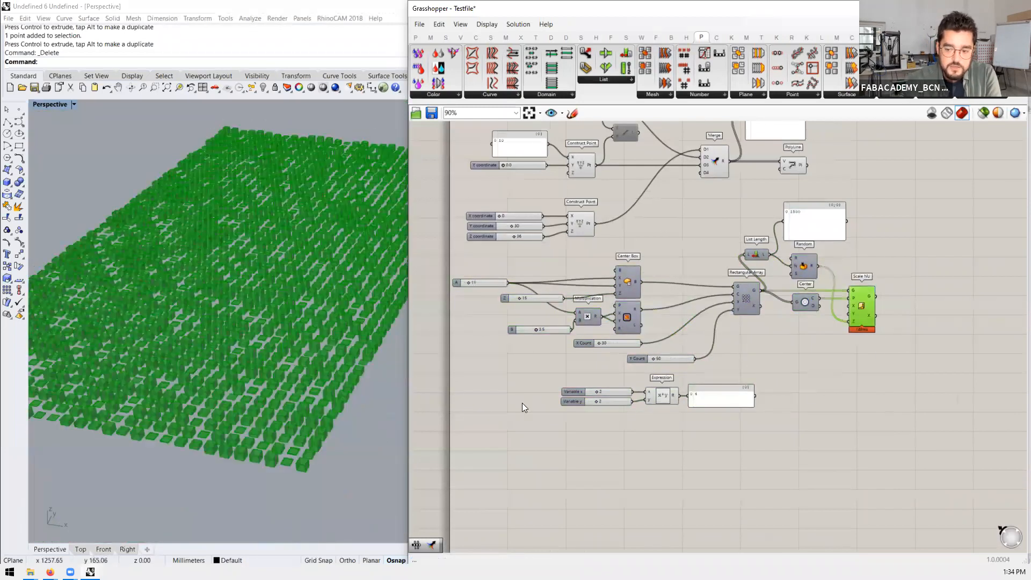
click(753, 307)
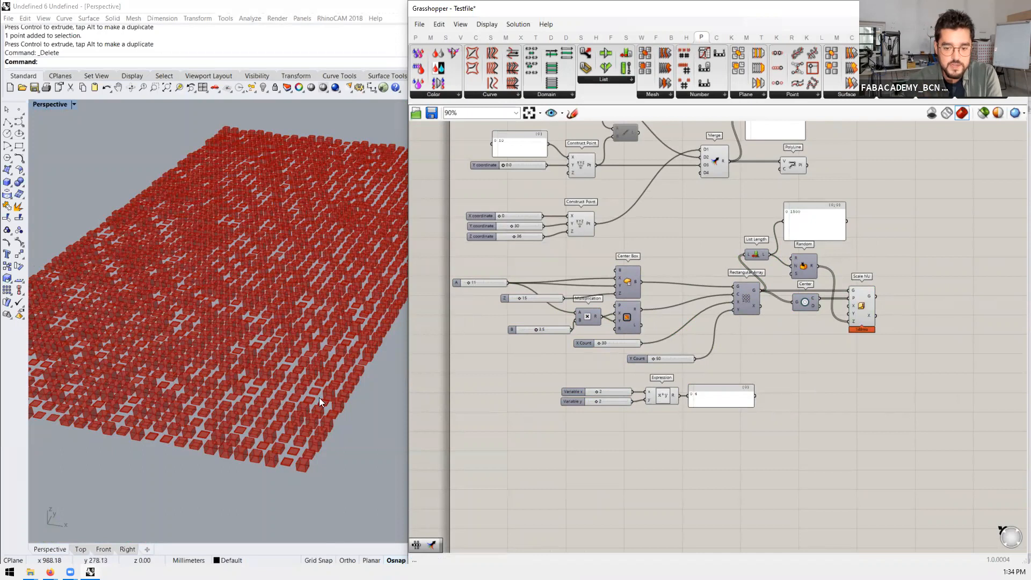
right_drag(315, 370, 285, 266)
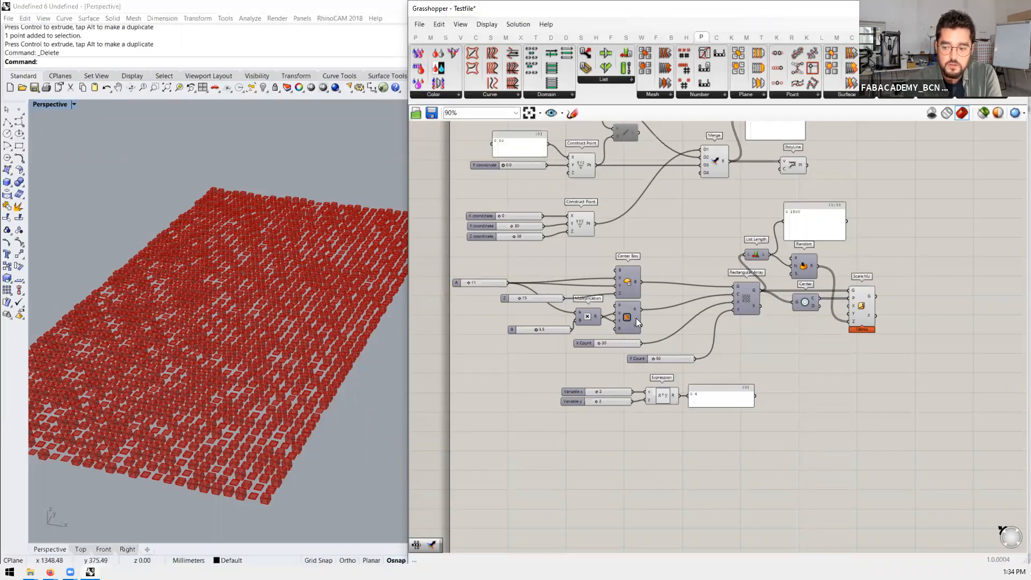
click(628, 280)
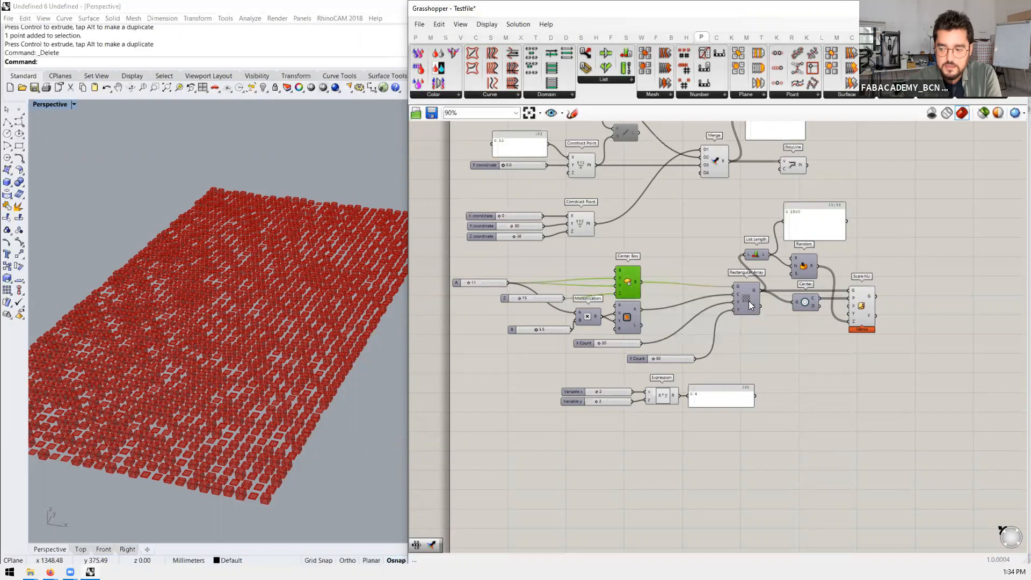
drag(751, 297, 755, 291)
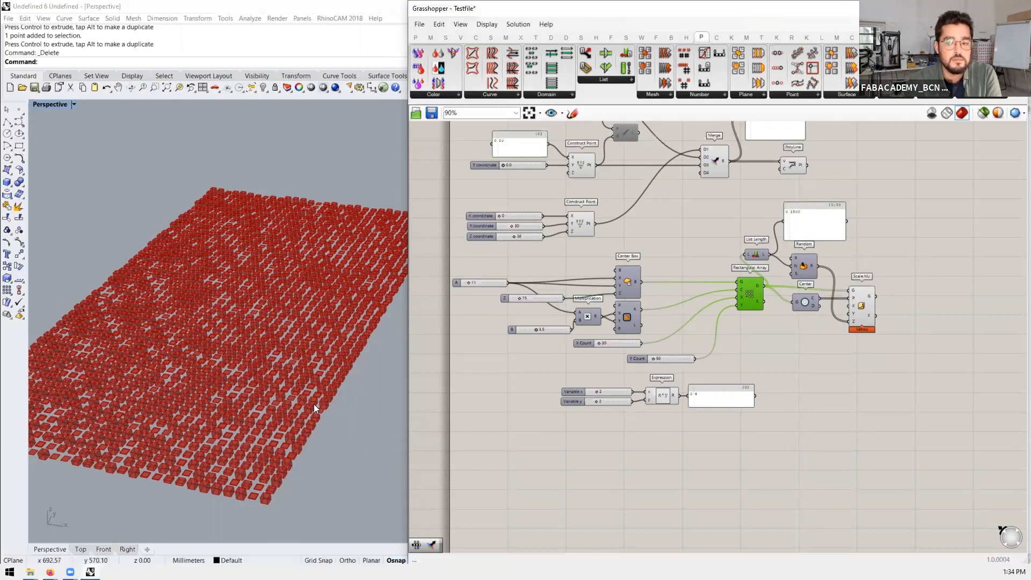
Step: Delete the Expression component together with its two variable sliders and result panel
click(782, 335)
drag(768, 384, 552, 430)
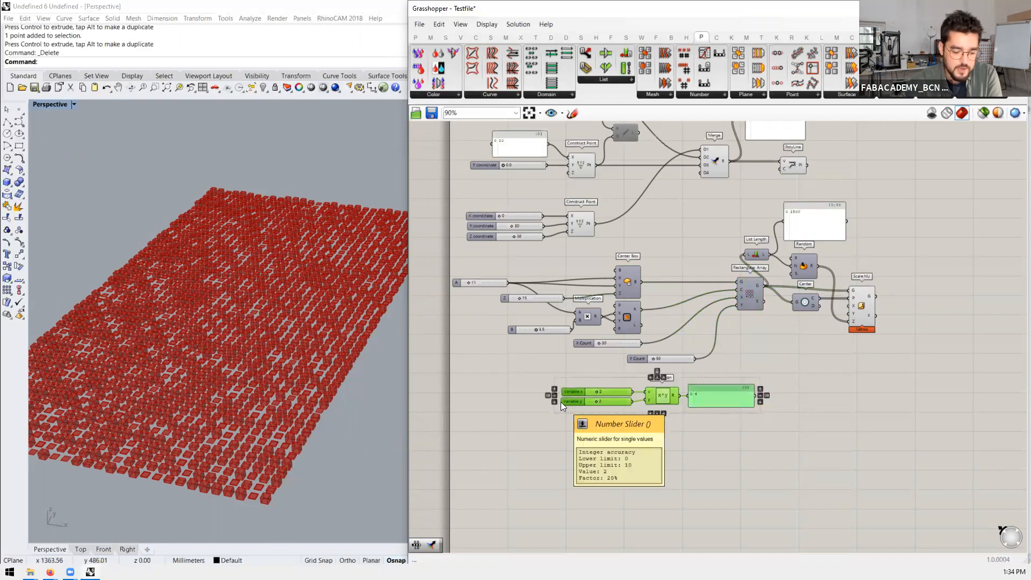
key(Delete)
scroll(579, 349, up, 2)
scroll(583, 350, down, 2)
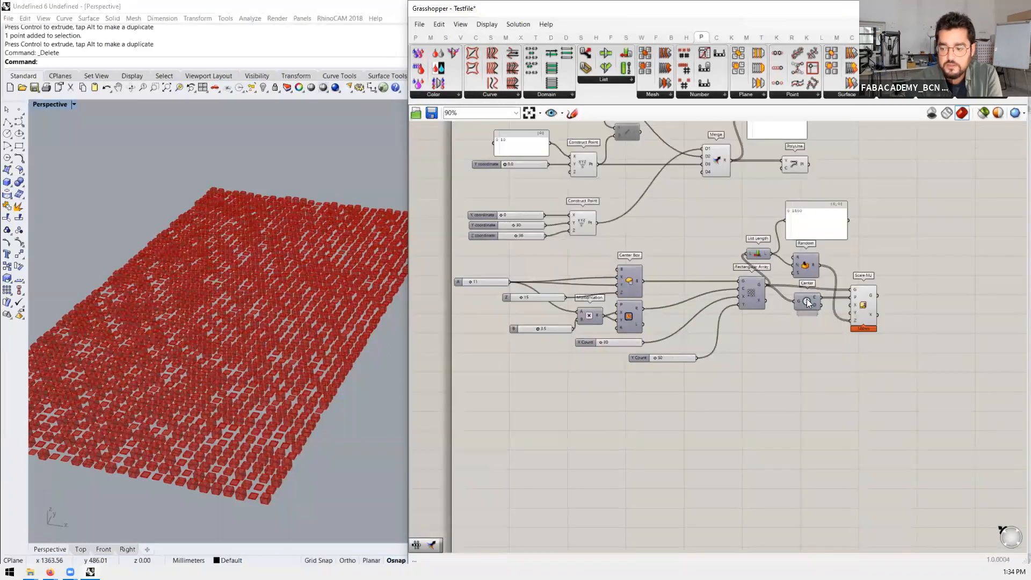
Step: Try deleting the whole box-array definition from the canvas and undo the deletion
scroll(353, 322, down, 2)
scroll(116, 382, up, 3)
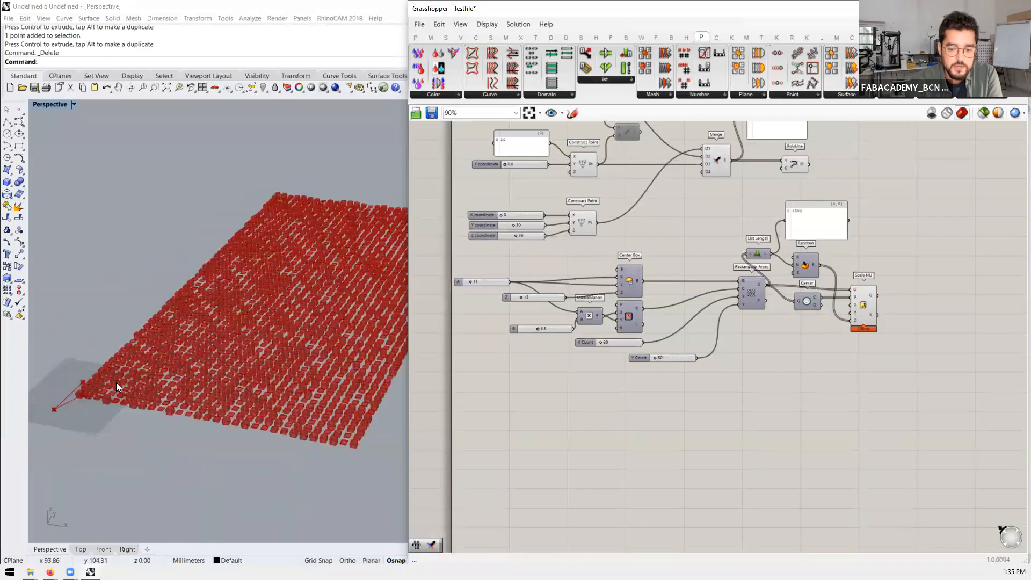
scroll(845, 263, down, 2)
scroll(845, 267, up, 2)
drag(847, 261, 430, 388)
key(Delete)
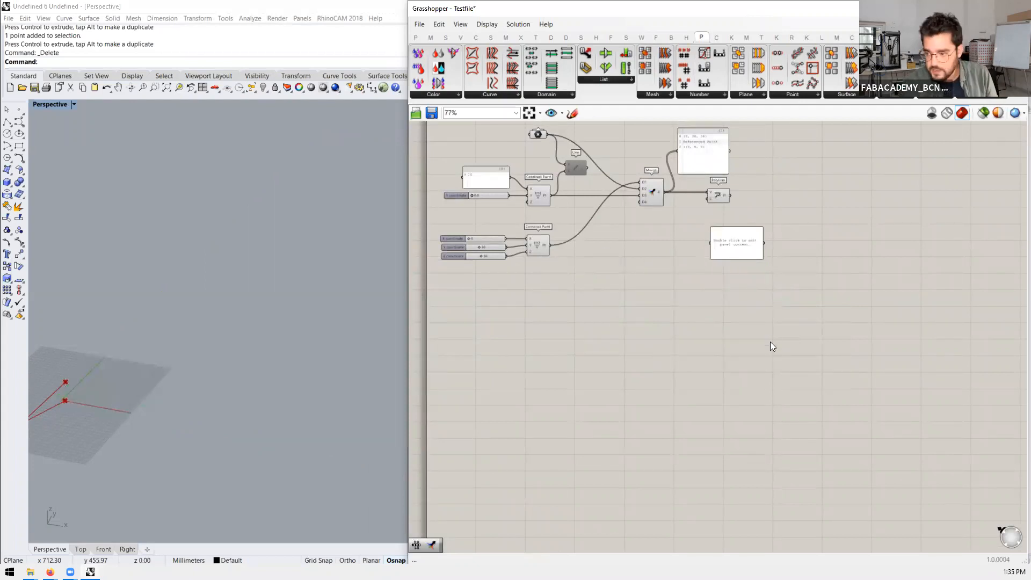
key(ctrl+z)
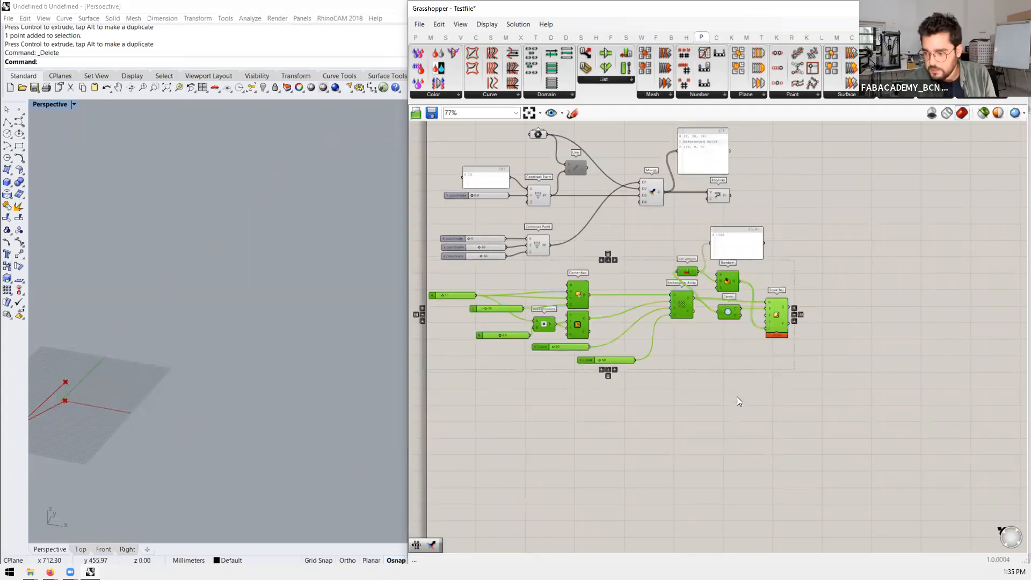
click(800, 357)
scroll(712, 312, up, 3)
scroll(832, 302, down, 4)
scroll(793, 301, up, 2)
scroll(793, 300, down, 1)
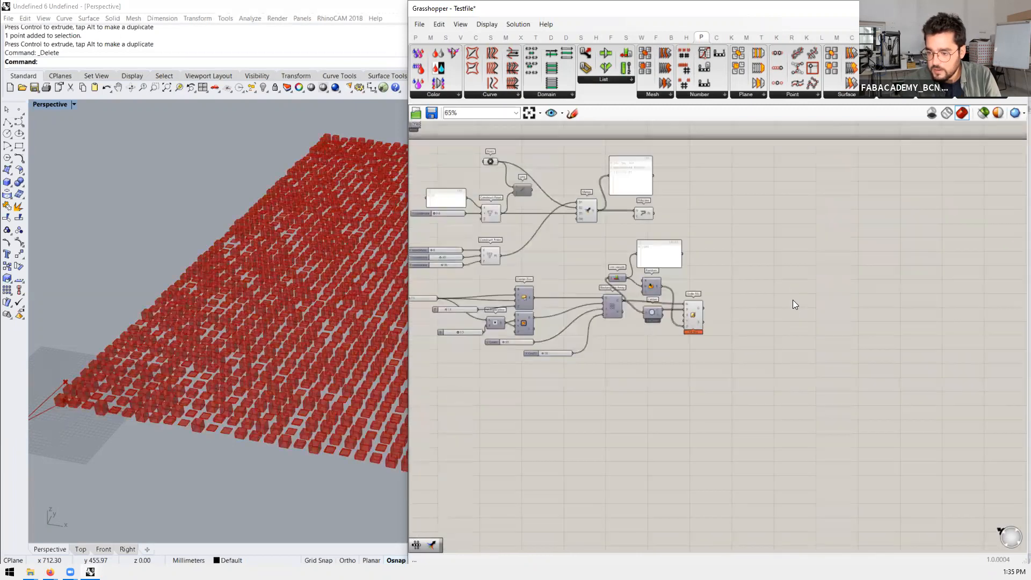
Step: Add an enlarged panel beside Scale NU and feed it the component's Geometry output
scroll(793, 300, up, 3)
double_click(755, 315)
text(panel)
key(Return)
drag(643, 316, 713, 315)
drag(770, 336, 939, 526)
drag(801, 392, 756, 261)
scroll(183, 368, up, 3)
scroll(182, 367, down, 3)
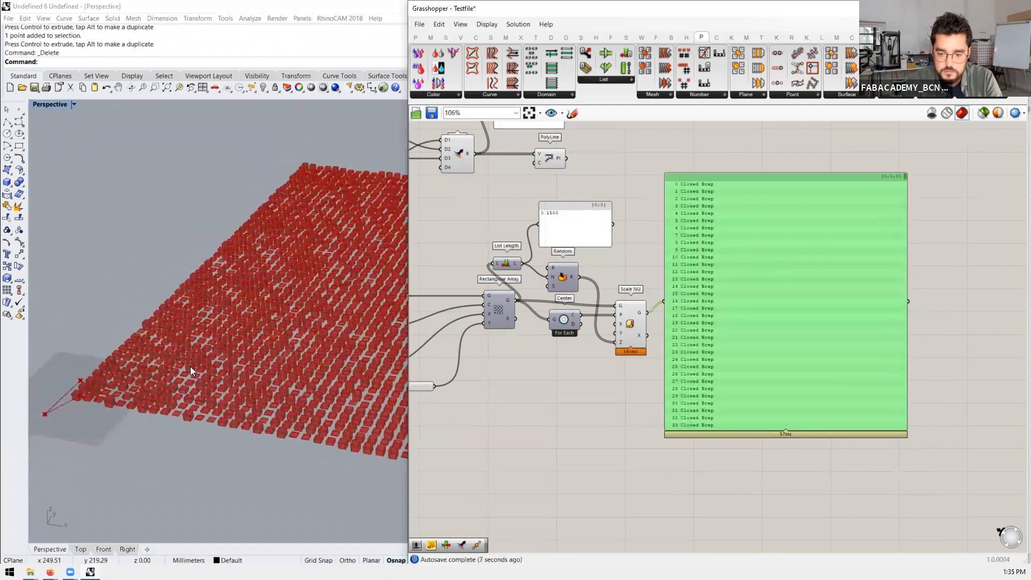
Step: Drive both Rectangular Array counts from the X Count slider, set it to 12, and delete the unused Y Count slider
scroll(730, 341, down, 3)
scroll(492, 351, up, 5)
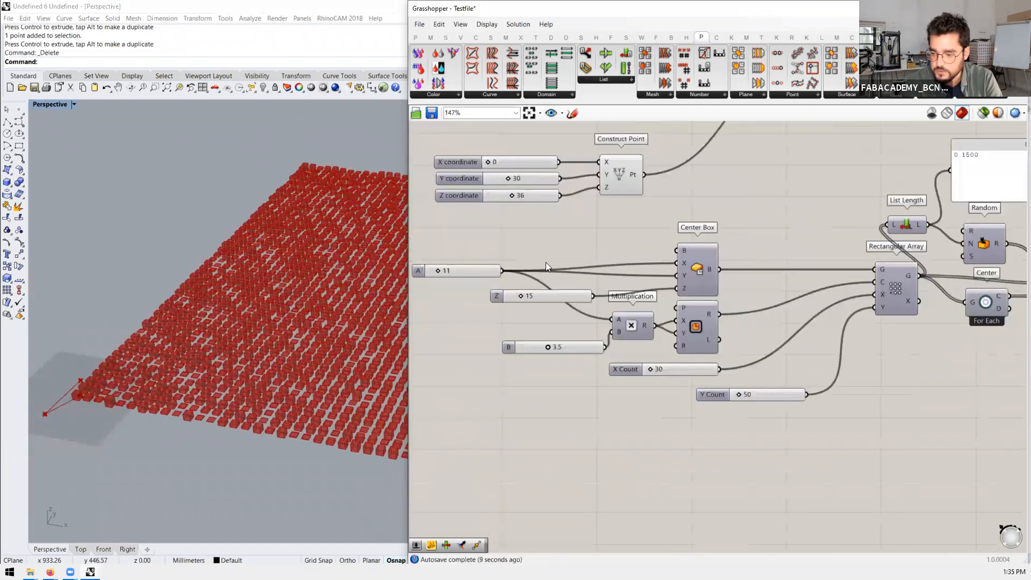
right_drag(855, 353, 764, 339)
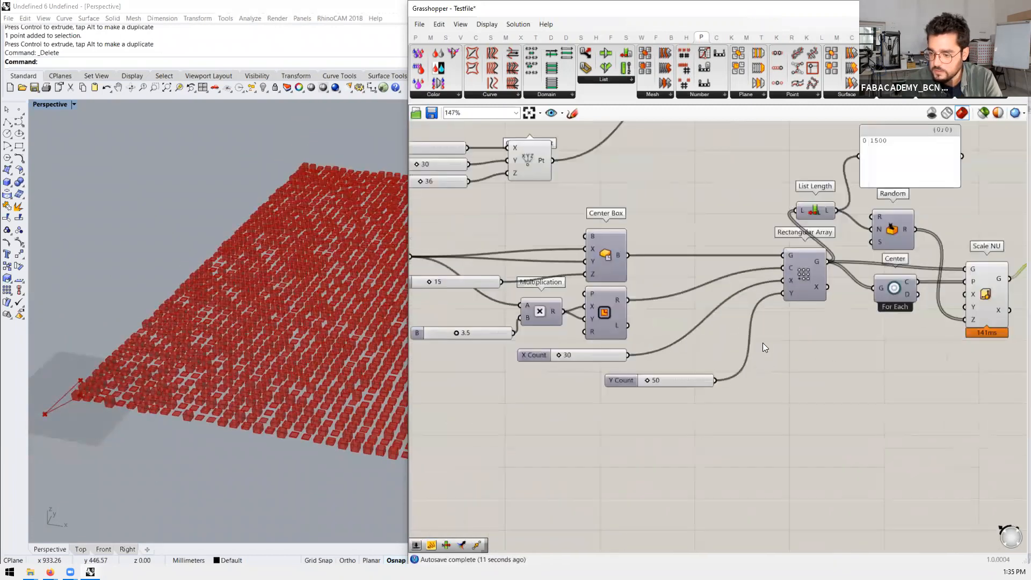
right_click(711, 331)
click(701, 343)
drag(628, 355, 787, 297)
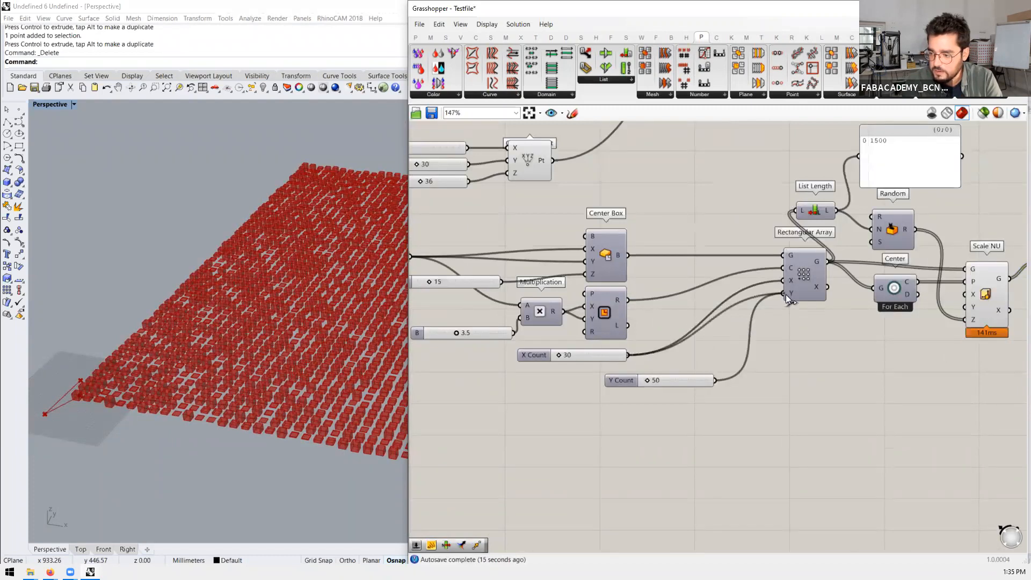
click(605, 351)
double_click(600, 355)
text(12)
key(Return)
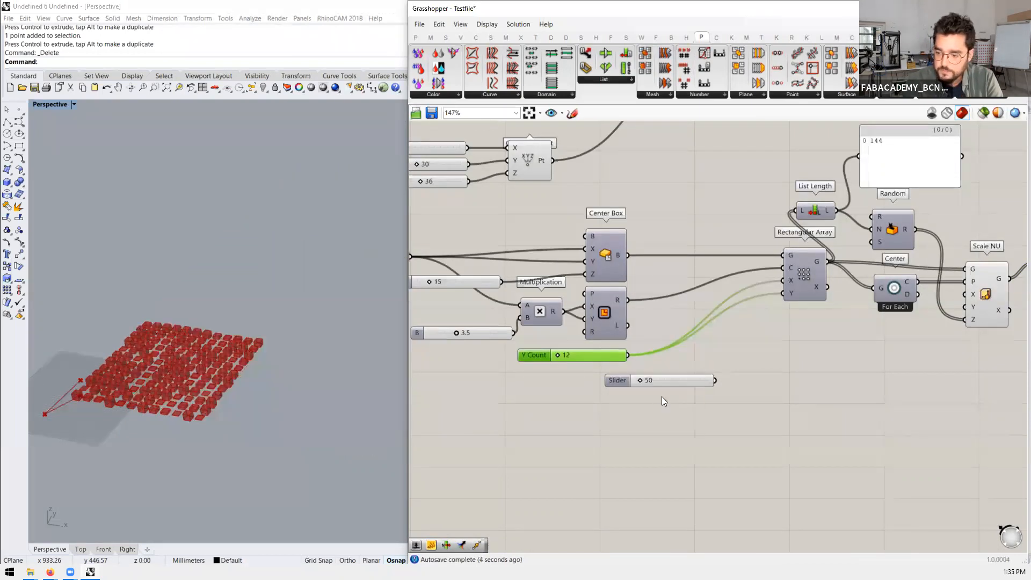
click(658, 381)
key(Delete)
scroll(531, 365, down, 3)
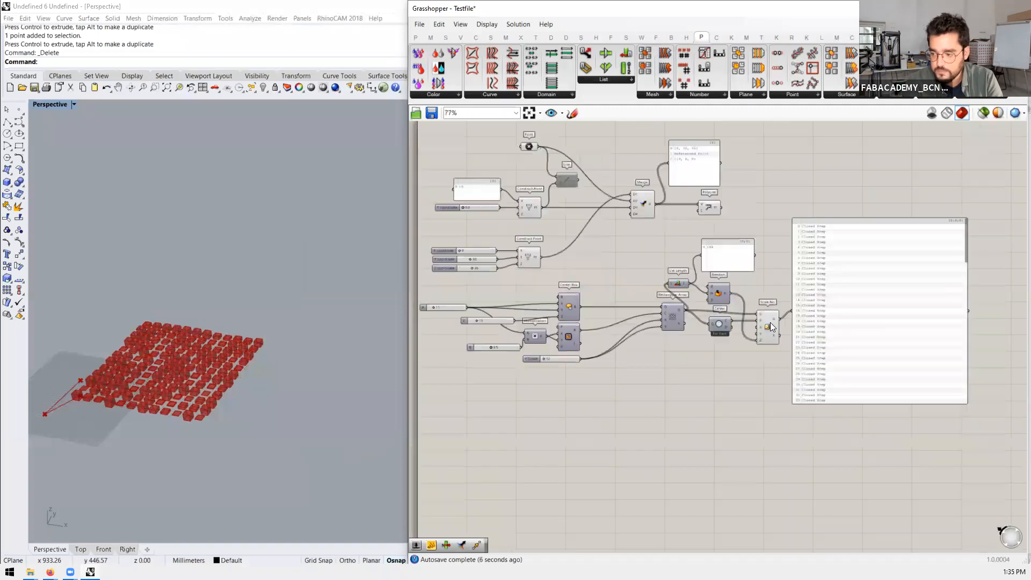
Step: Compare the Scale NU geometry list in the panel with the reduced box grid in the viewport
scroll(770, 322, up, 3)
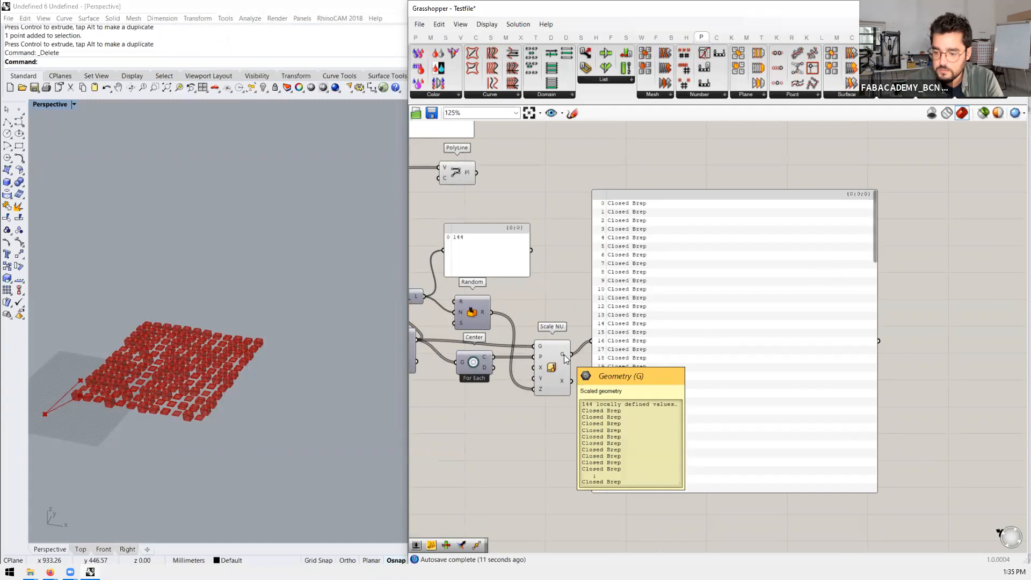
scroll(86, 399, up, 3)
scroll(237, 375, down, 5)
scroll(239, 375, up, 6)
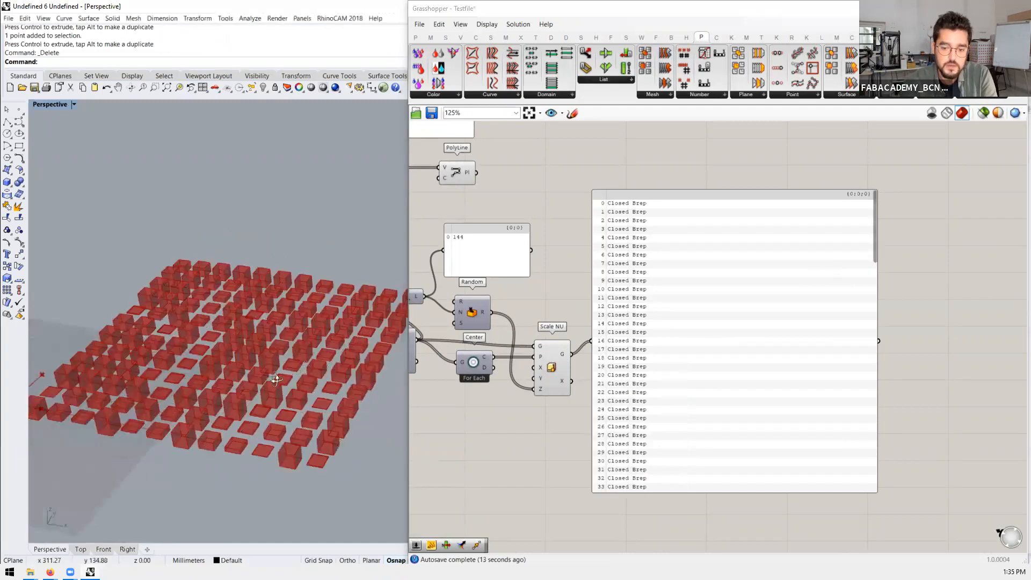
right_drag(274, 378, 277, 337)
scroll(651, 281, down, 3)
drag(684, 314, 897, 326)
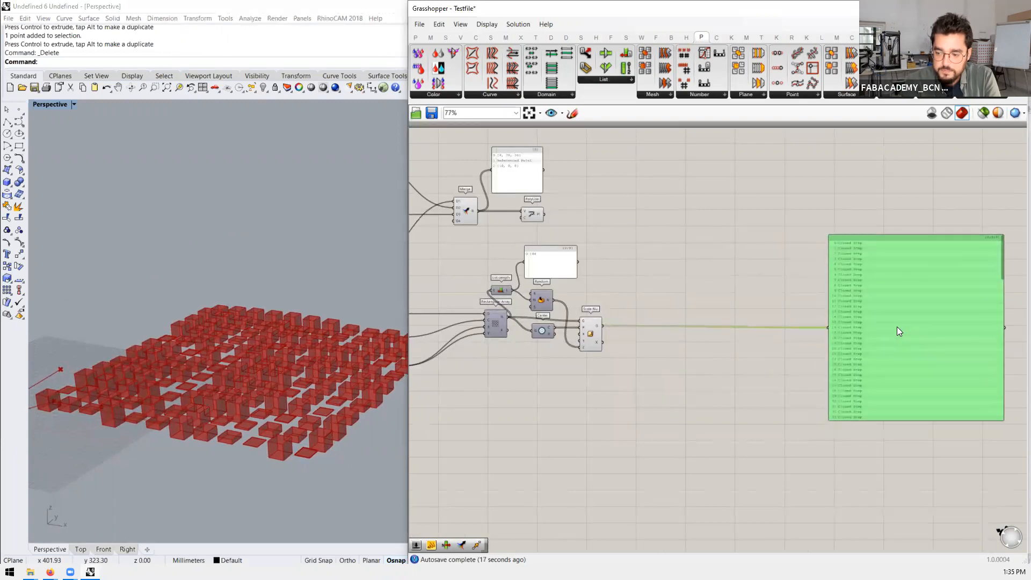
scroll(860, 294, up, 3)
scroll(846, 266, down, 1)
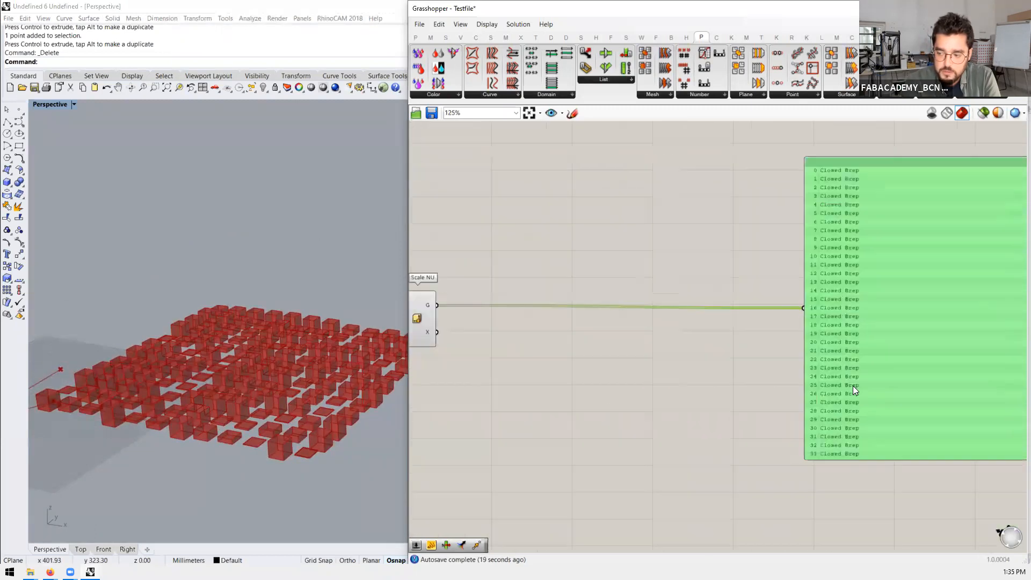
right_drag(199, 372, 198, 275)
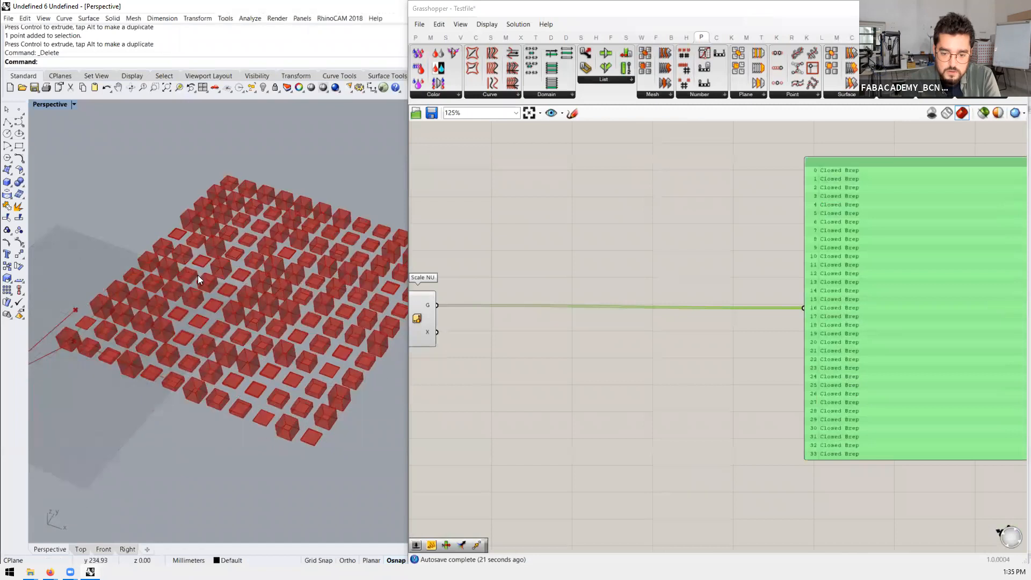
drag(836, 287, 504, 283)
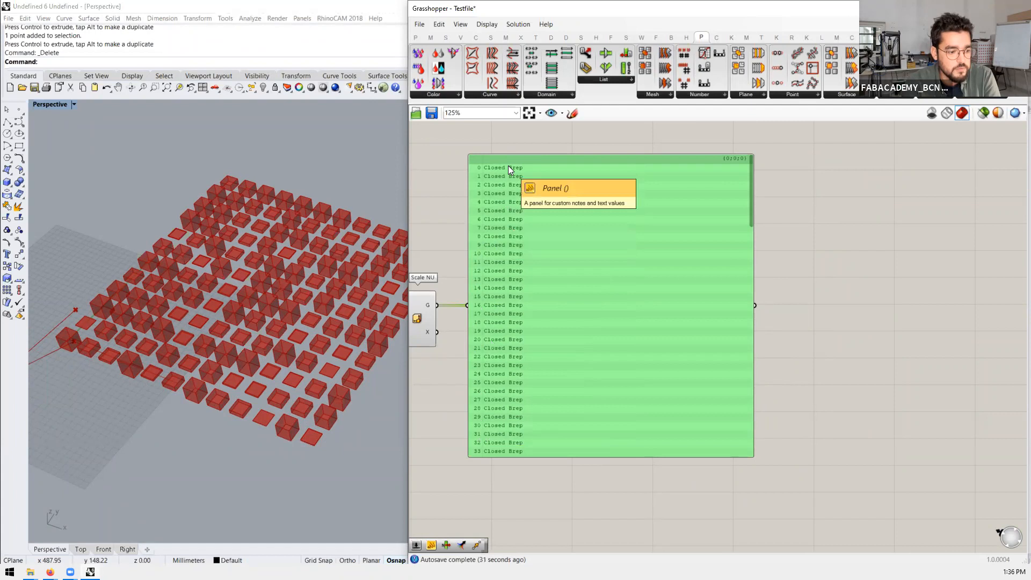
Step: Trace how the Point and both Construct Point components pass through Merge into the list panel and PolyLine
scroll(891, 328, down, 5)
scroll(770, 303, up, 4)
scroll(788, 299, down, 2)
scroll(647, 223, up, 4)
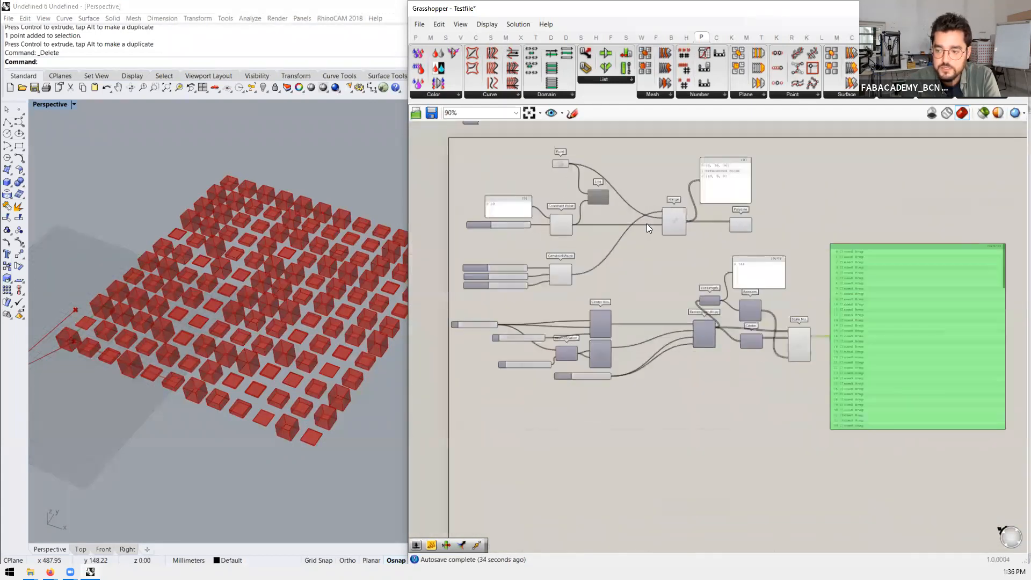
scroll(546, 167, up, 3)
drag(546, 148, 539, 147)
scroll(519, 188, down, 1)
click(756, 263)
click(850, 186)
drag(850, 182, 837, 181)
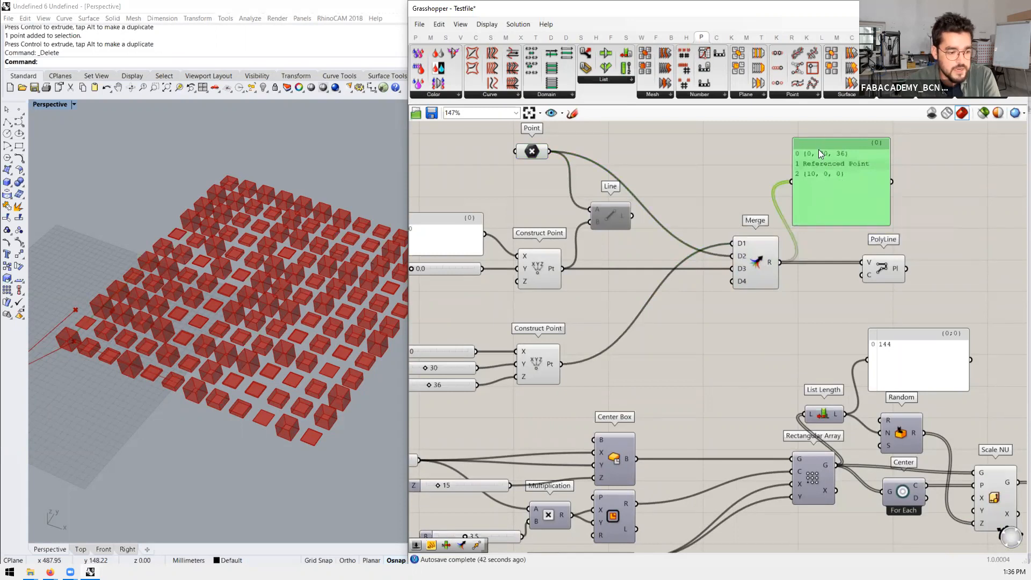
click(530, 152)
click(534, 267)
click(540, 362)
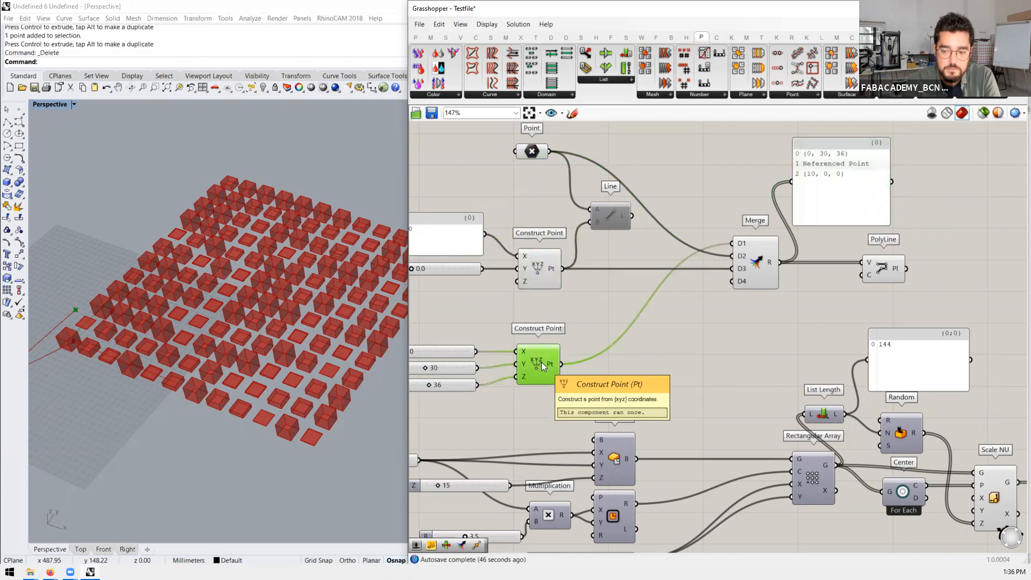
click(756, 264)
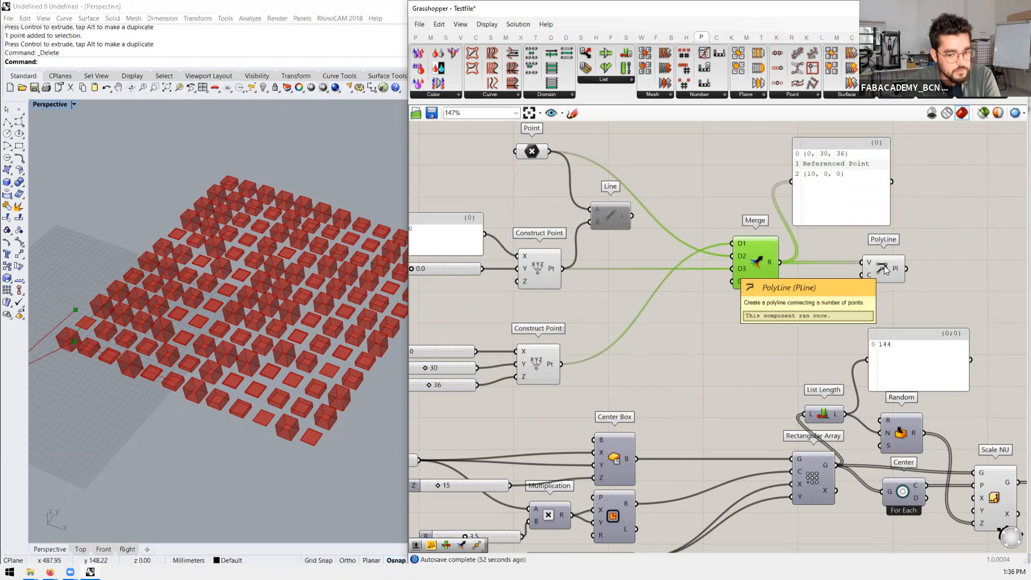
Step: Move the box-array components well away from the polyline definition and hide their boxes in the viewport
scroll(923, 276, down, 4)
drag(972, 254, 590, 420)
ctrl+drag(672, 311, 558, 271)
scroll(681, 325, down, 4)
scroll(681, 327, down, 3)
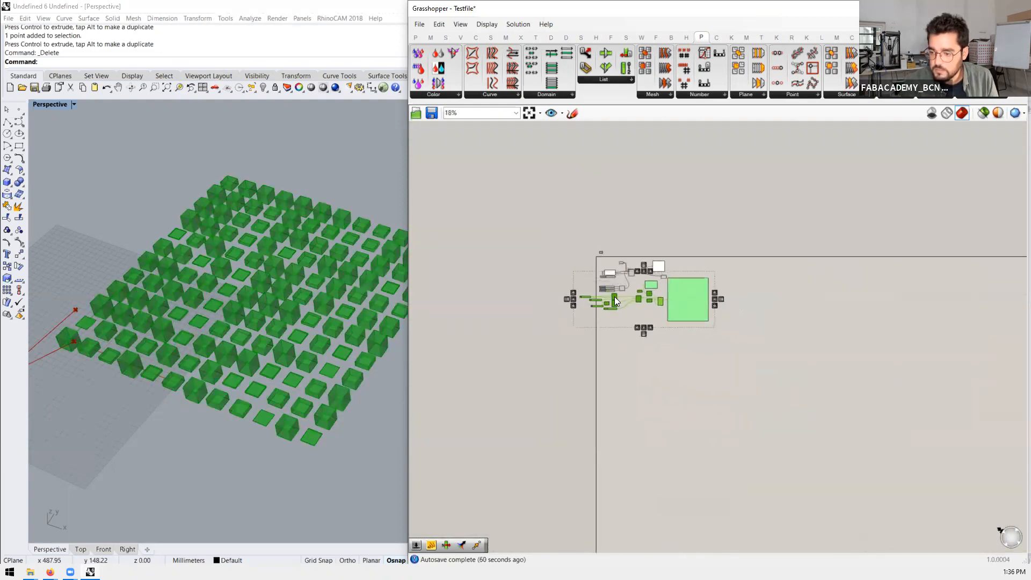
scroll(632, 270, up, 3)
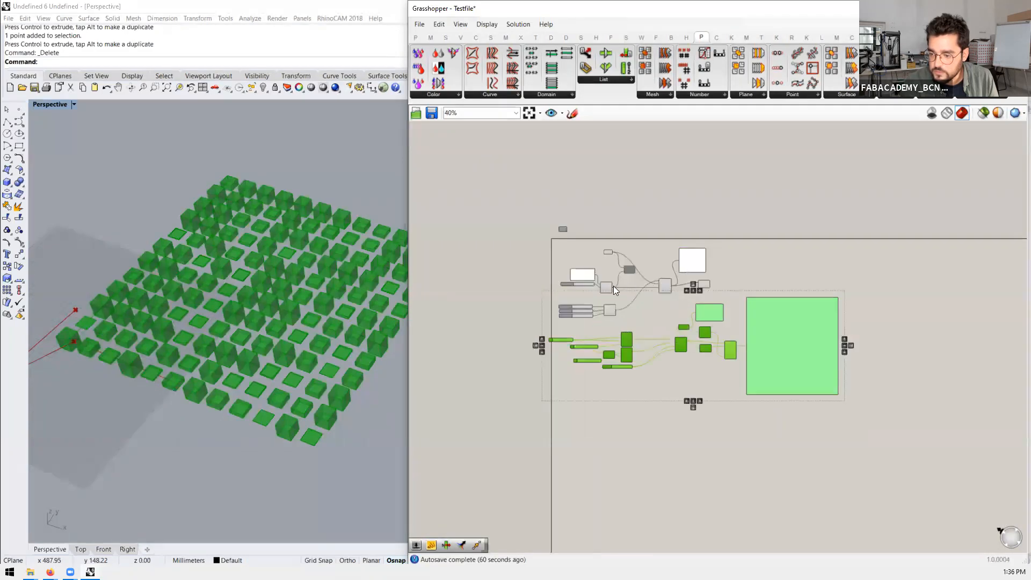
drag(630, 344, 631, 342)
click(812, 440)
drag(804, 436, 553, 319)
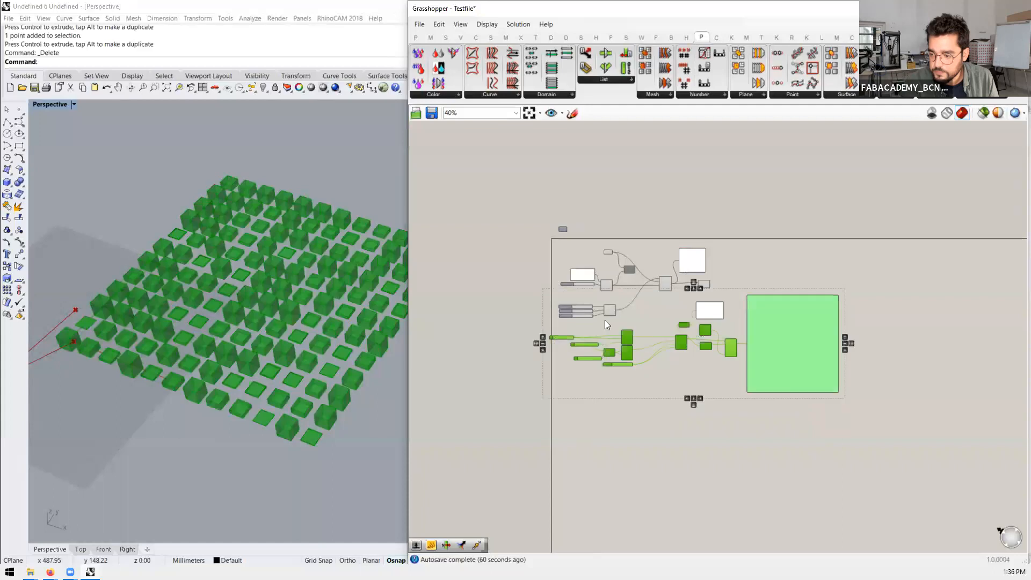
scroll(700, 323, down, 5)
drag(686, 326, 852, 310)
key(space)
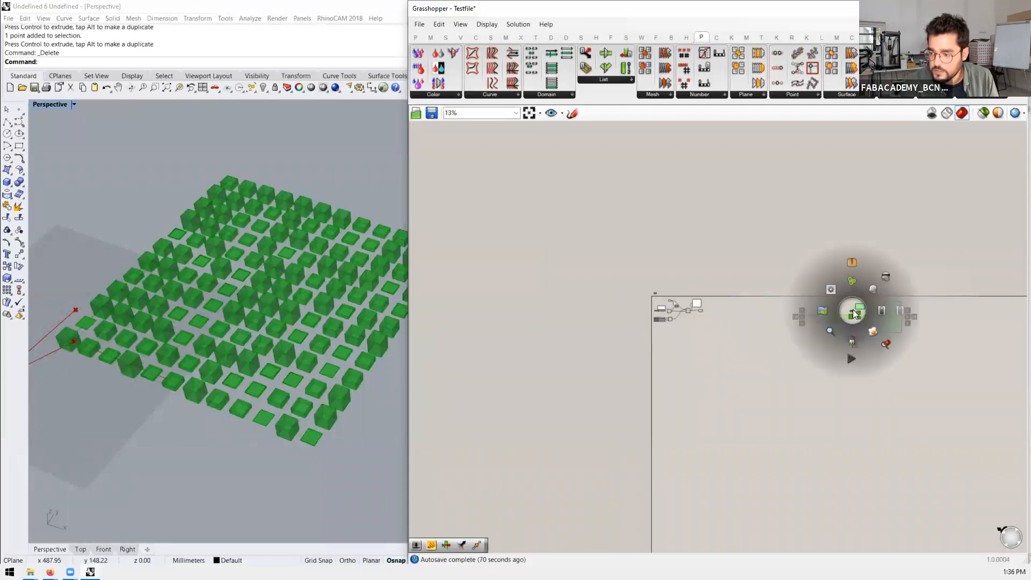
click(897, 310)
scroll(659, 315, up, 10)
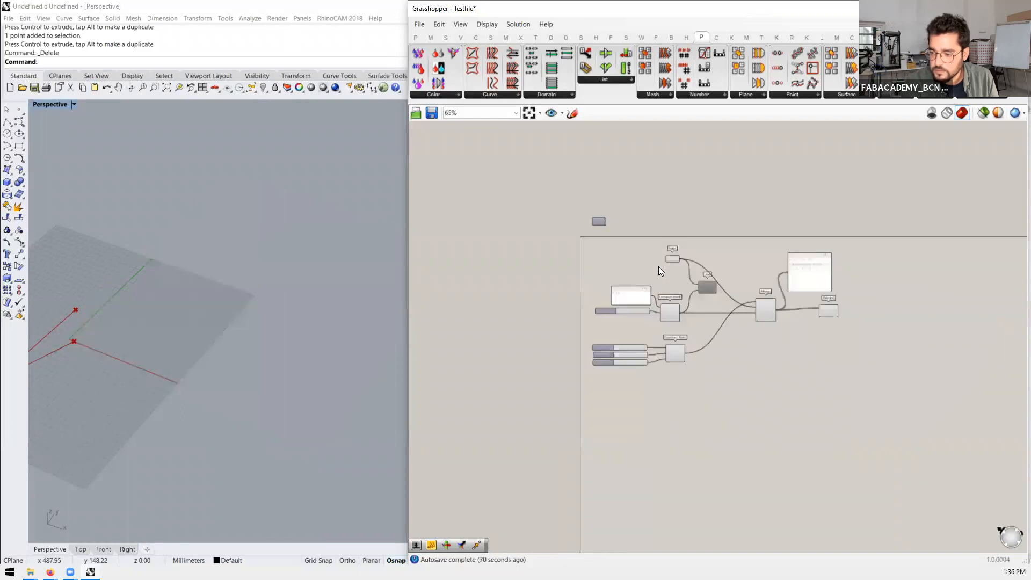
Step: Examine the polyline in the viewport together with the Merge and PolyLine components that produce it
scroll(660, 293, down, 2)
scroll(233, 296, down, 5)
scroll(289, 314, up, 5)
scroll(693, 294, down, 1)
scroll(790, 332, up, 1)
right_drag(794, 335, 702, 315)
scroll(703, 315, up, 1)
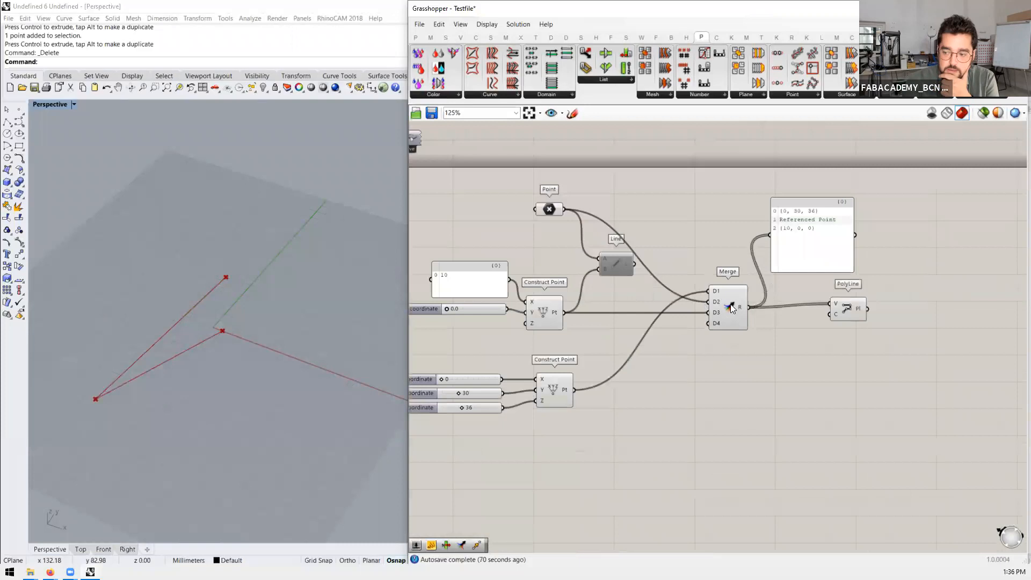
click(731, 305)
drag(834, 307, 845, 311)
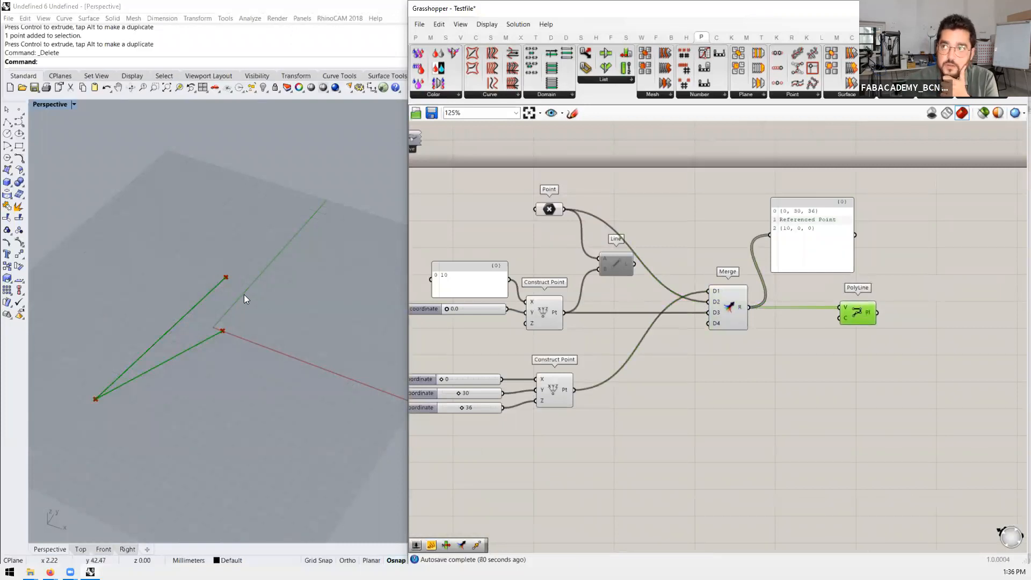
Step: Add a Point List component between Merge and PolyLine and feed it the merged points
scroll(817, 294, down, 2)
scroll(817, 294, up, 2)
drag(781, 302, 837, 305)
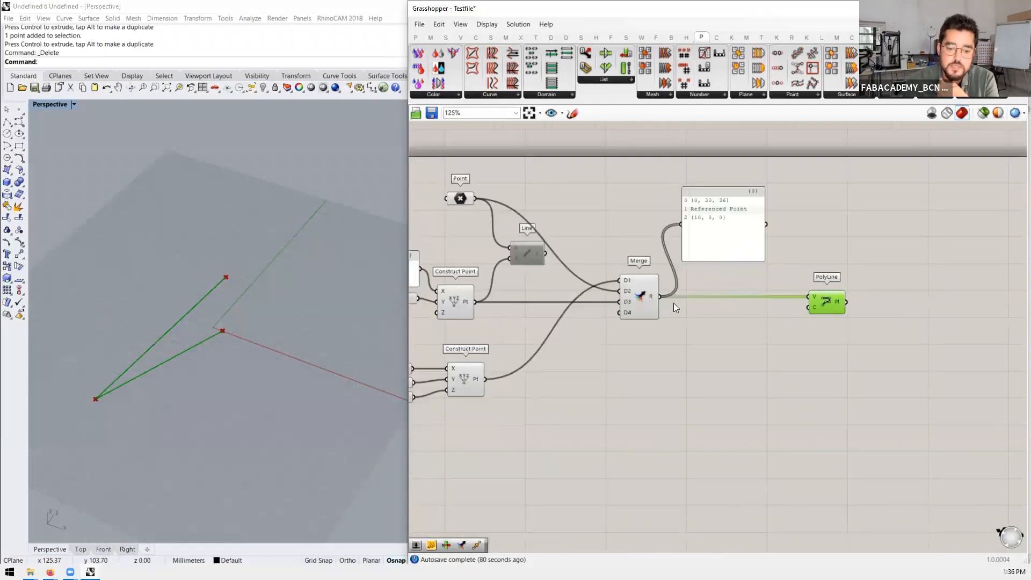
double_click(703, 345)
text(poin)
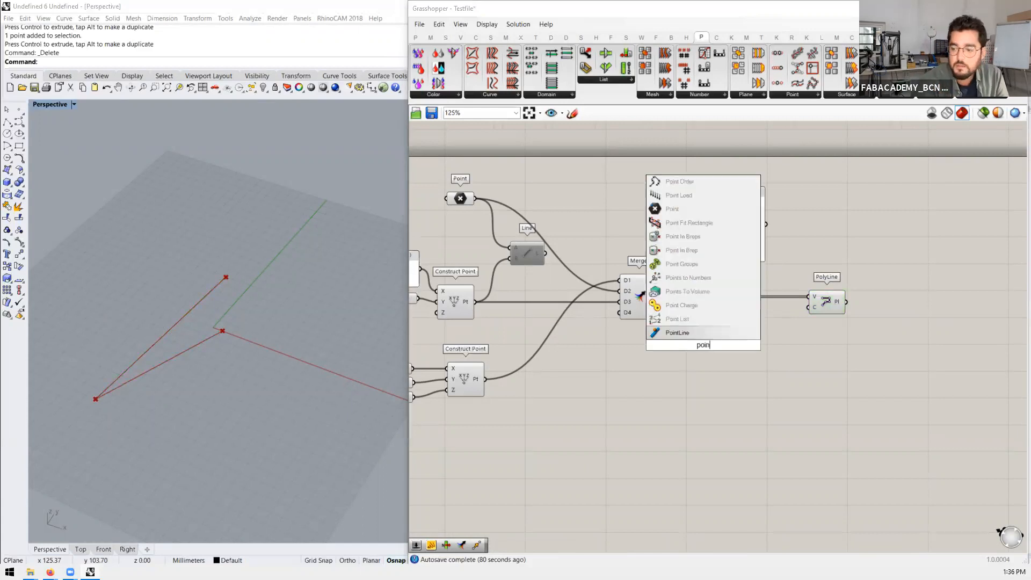
text(t list)
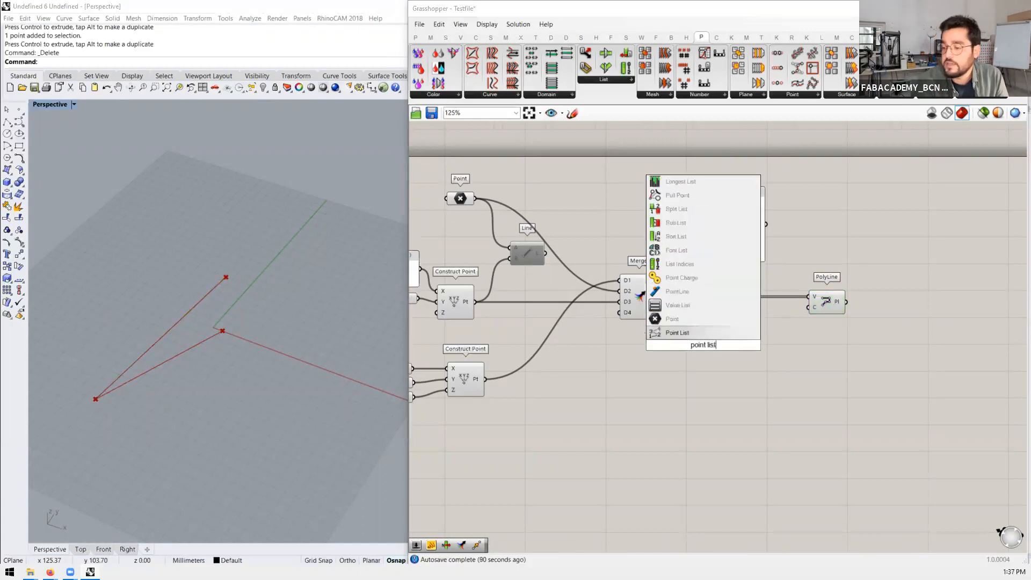
click(689, 333)
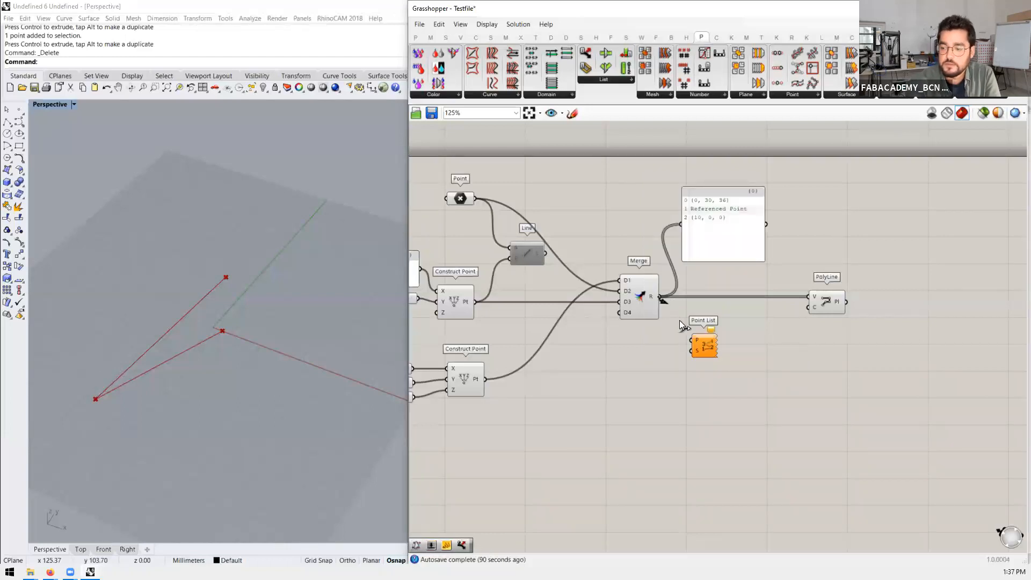
drag(690, 338, 740, 342)
scroll(215, 272, up, 5)
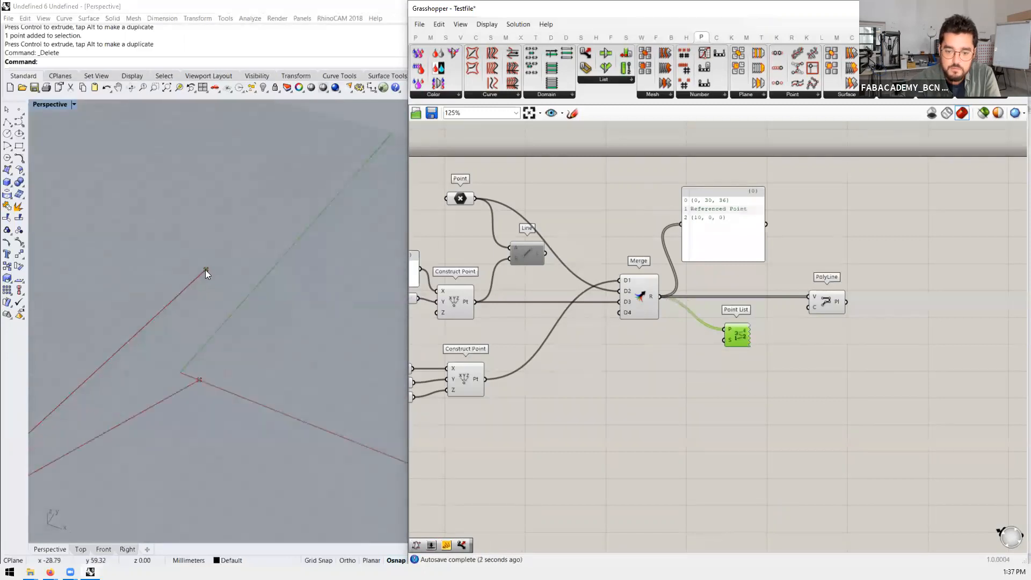
scroll(206, 271, up, 2)
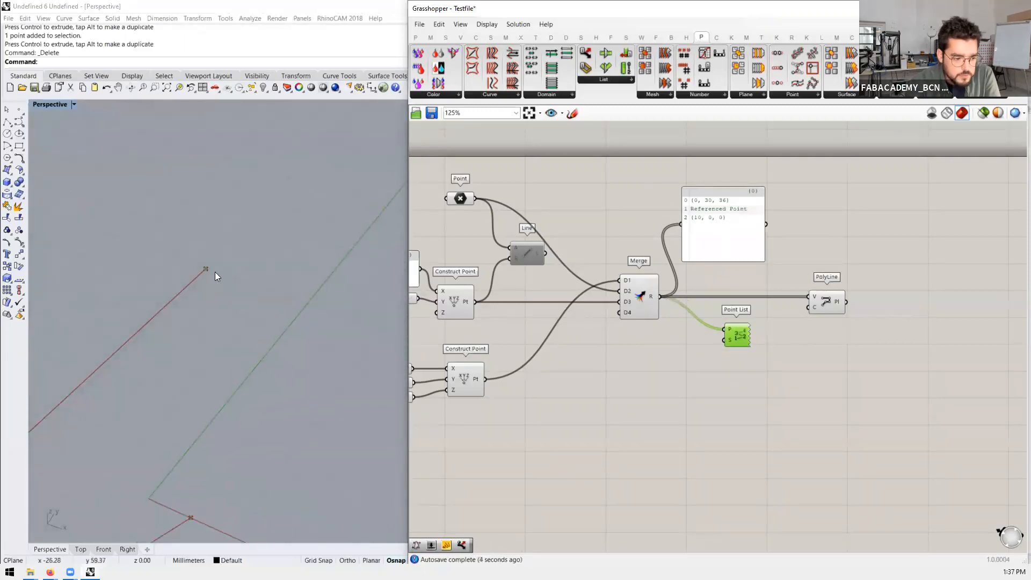
Step: Create a number slider with value 5 and connect it to the Point List's size input
mouse_move(727, 328)
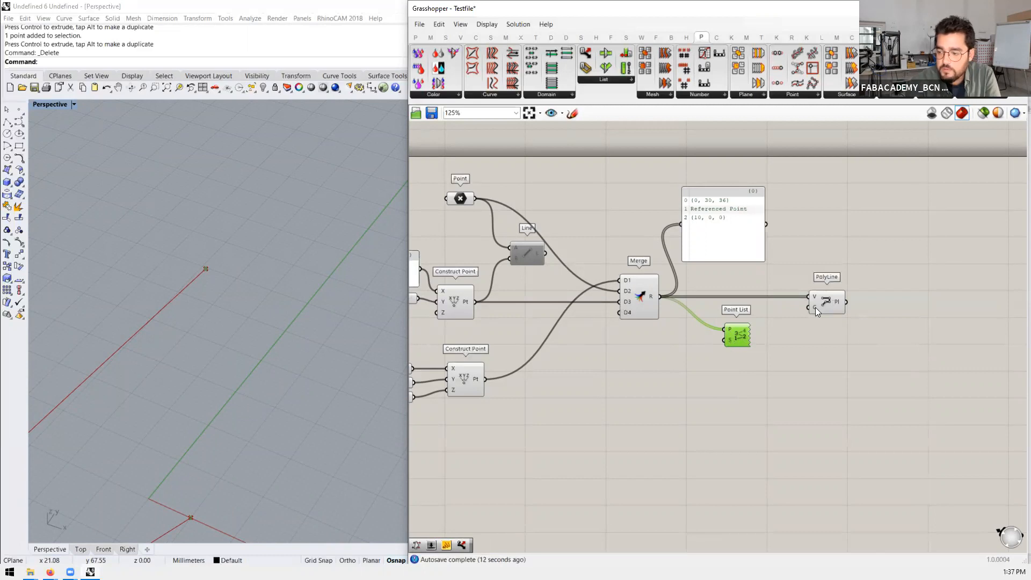
mouse_move(813, 298)
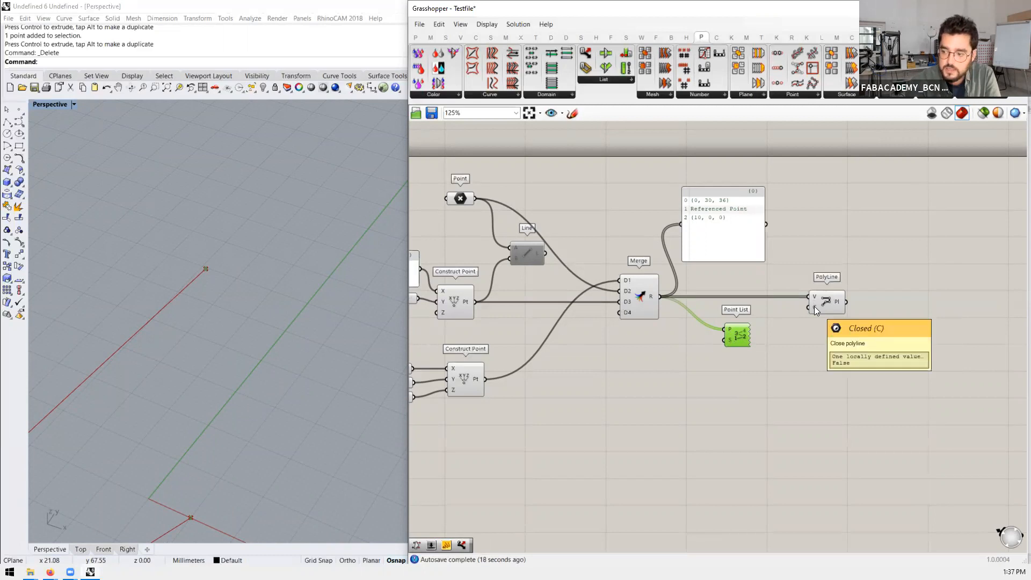
click(630, 380)
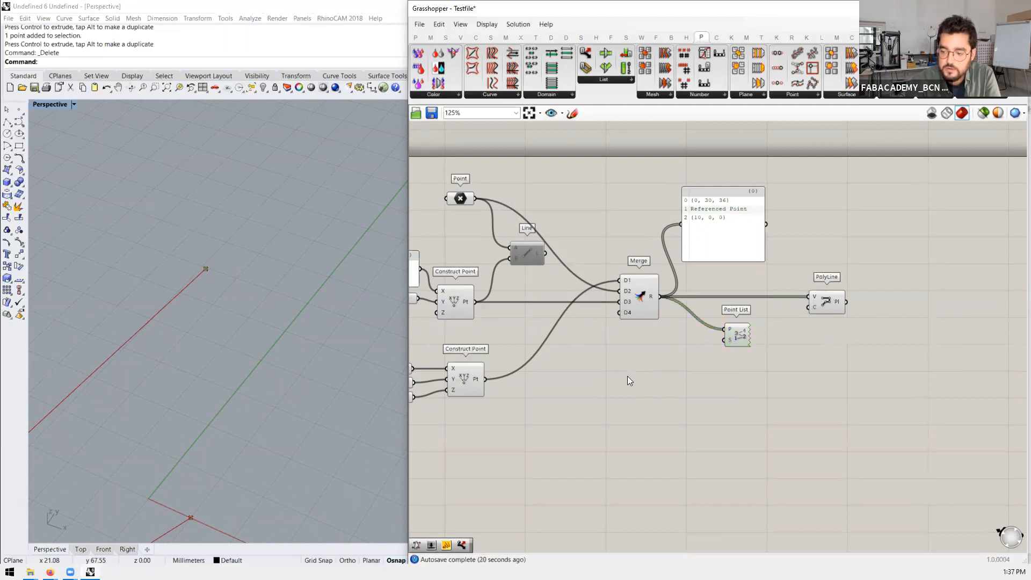
double_click(629, 377)
text(5)
key(Return)
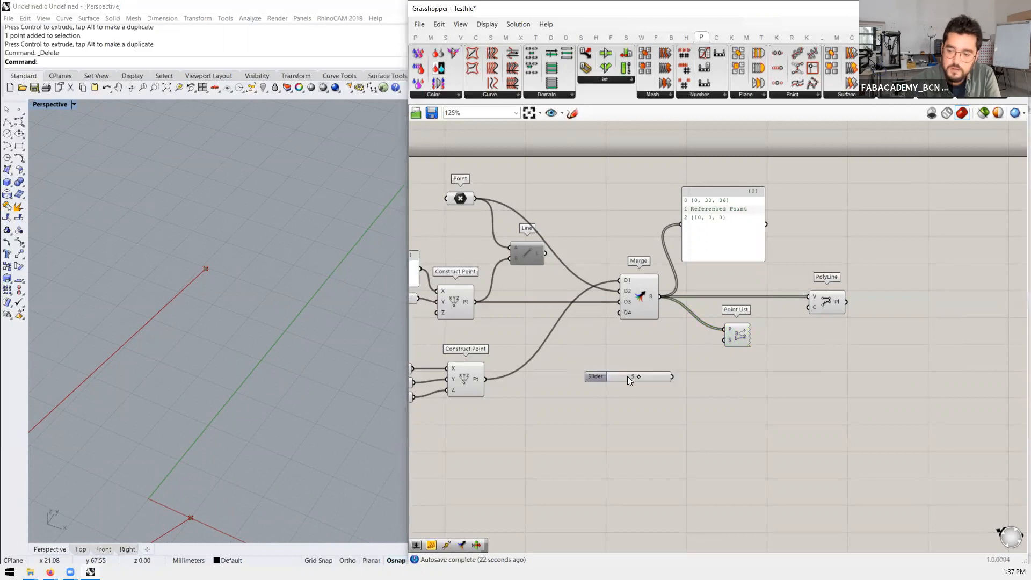
drag(672, 377, 777, 335)
Step: Raise the Size slider to 10 to enlarge the point index labels in the viewport
right_drag(274, 332, 252, 416)
scroll(697, 344, up, 2)
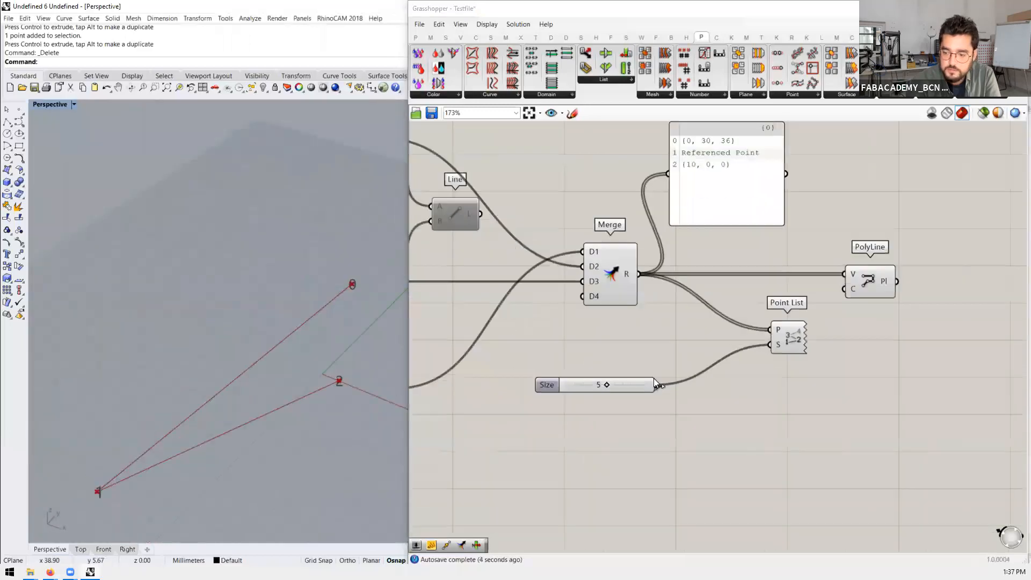
drag(606, 387, 669, 386)
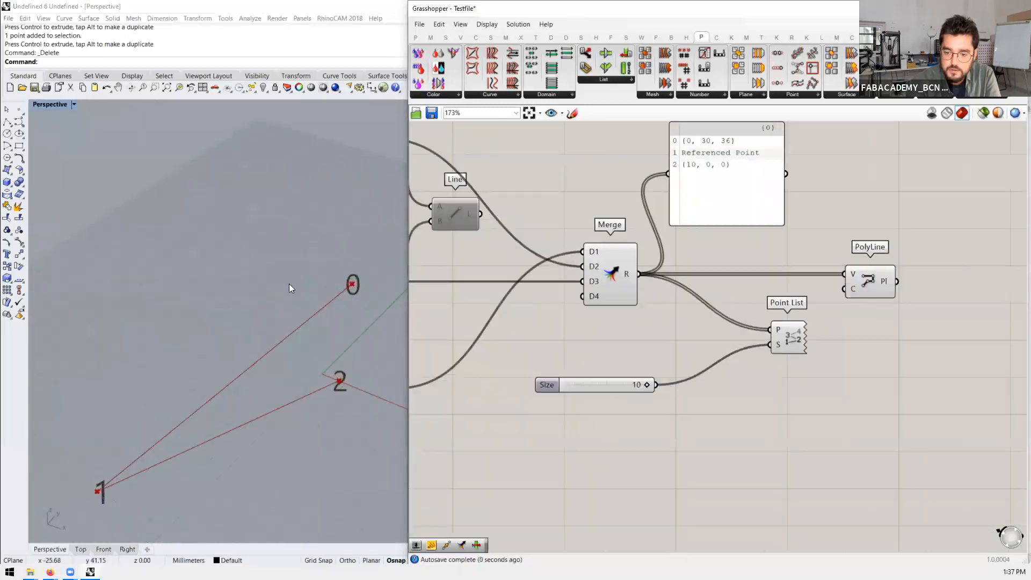
click(350, 289)
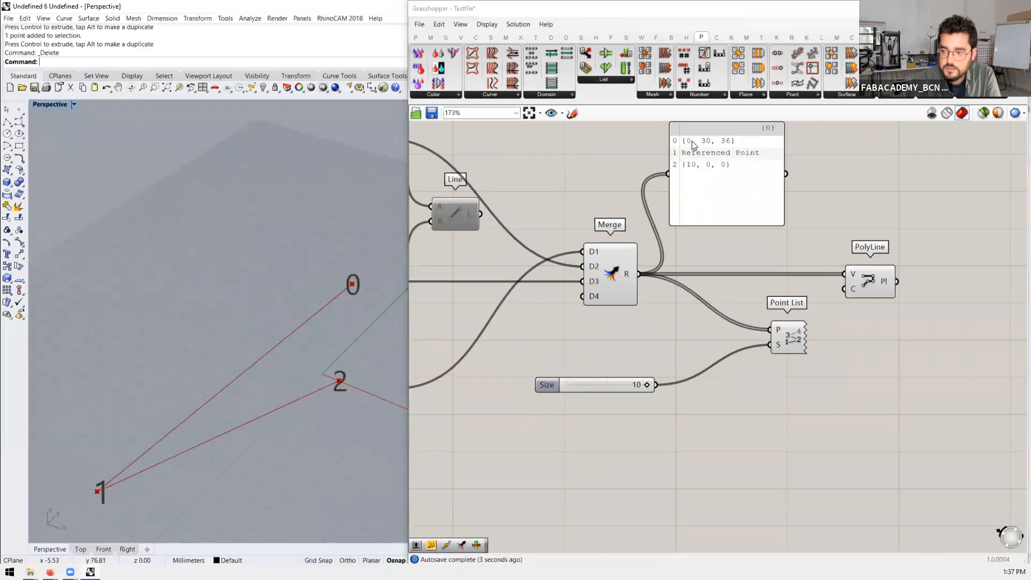
Step: Set the X coordinate of the lower Construct Point to 14 and highlight that component's point
scroll(600, 194, down, 2)
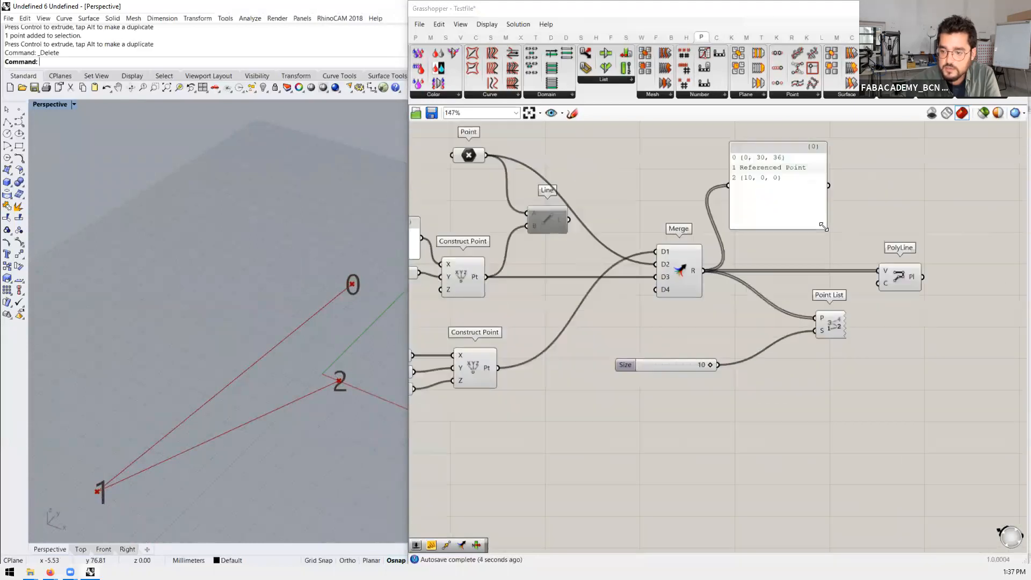
scroll(539, 290, up, 2)
mouse_move(446, 333)
mouse_down()
mouse_move(476, 330)
mouse_move(460, 333)
mouse_up()
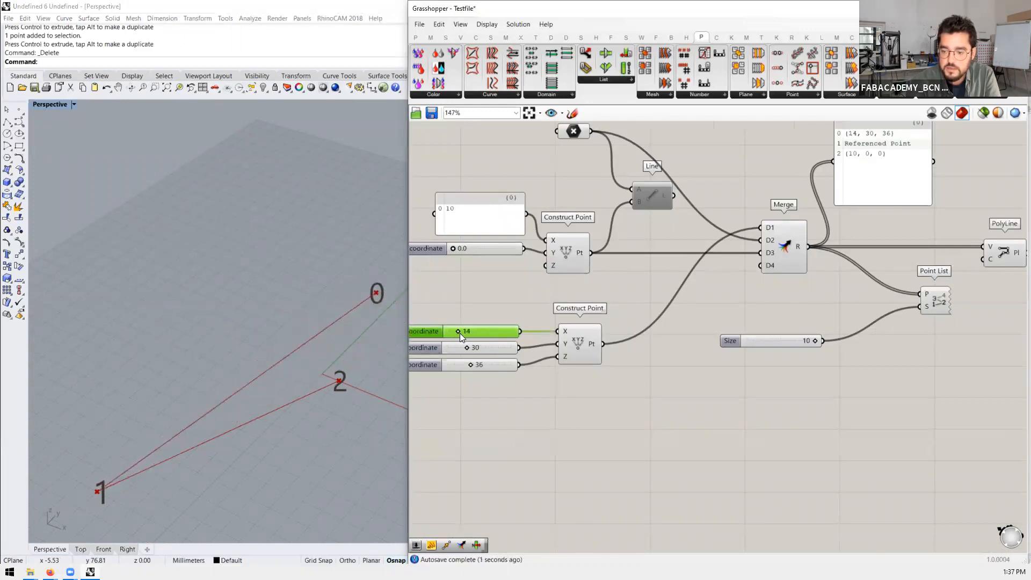
click(583, 339)
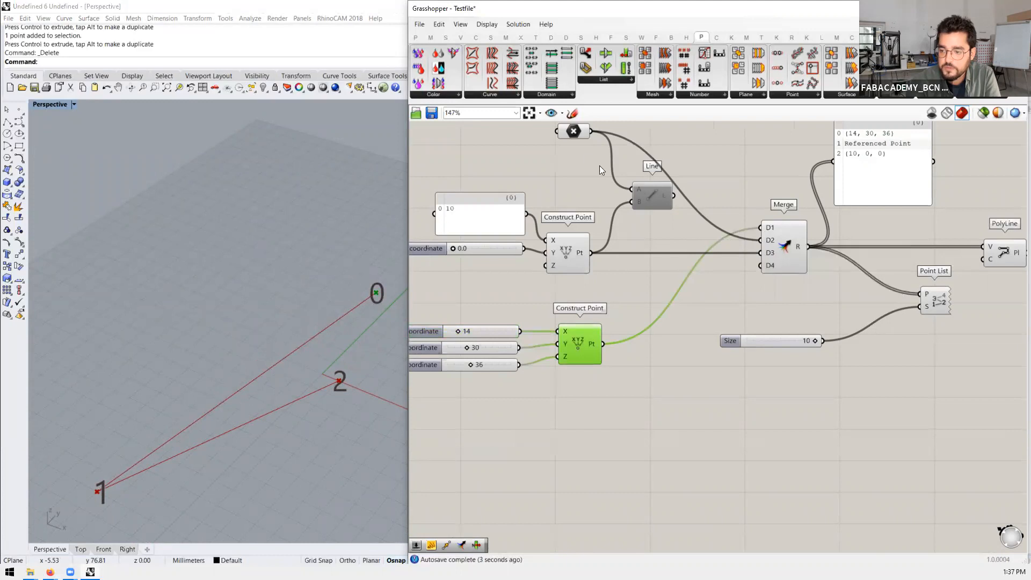
Step: Select the Point component and move its referenced Rhino point, labelled 1, to a new location in the viewport
drag(577, 133, 572, 146)
scroll(237, 336, down, 1)
drag(158, 406, 78, 501)
drag(124, 470, 71, 402)
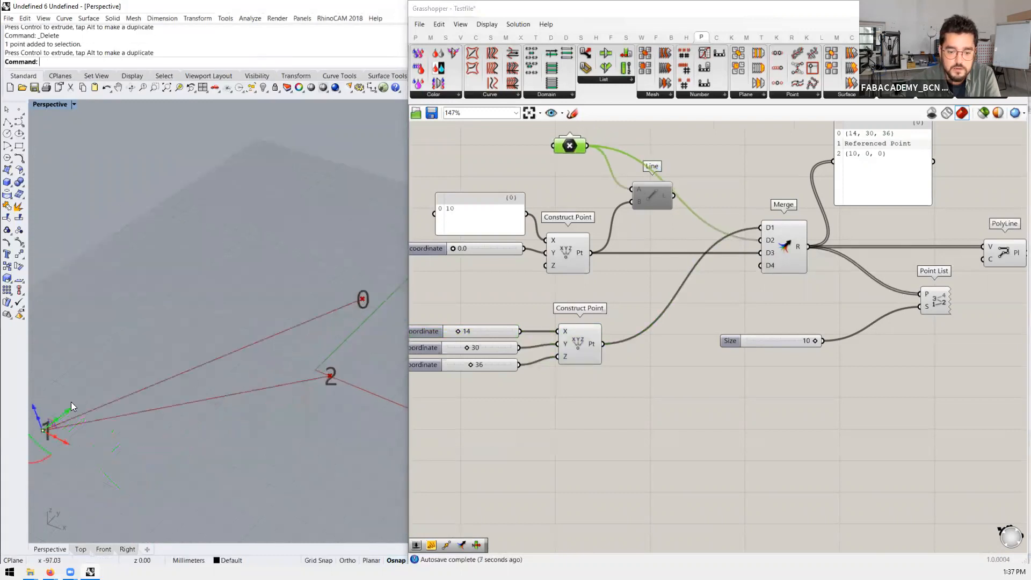
drag(157, 327, 159, 329)
click(174, 365)
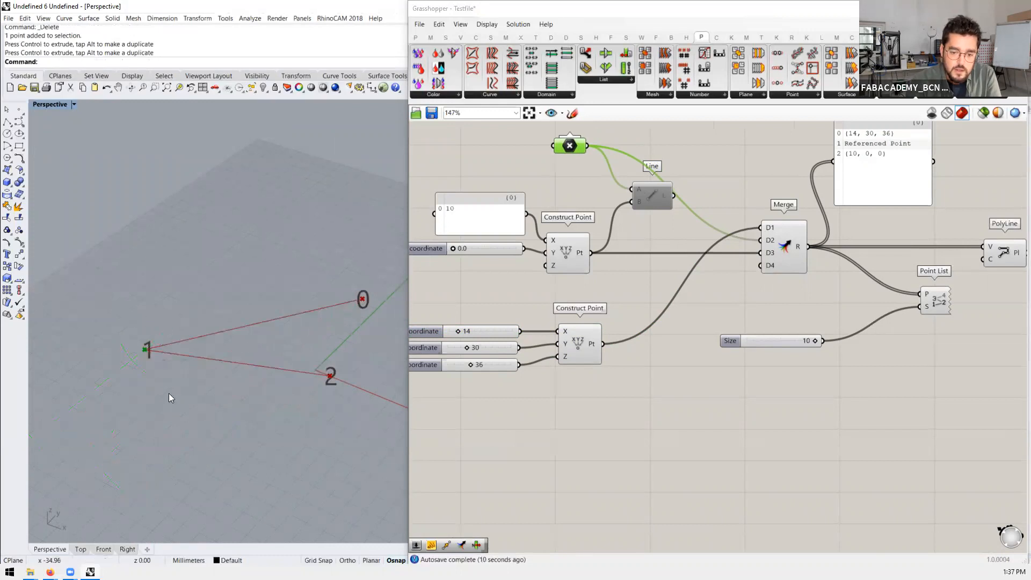
drag(183, 380, 94, 309)
click(717, 252)
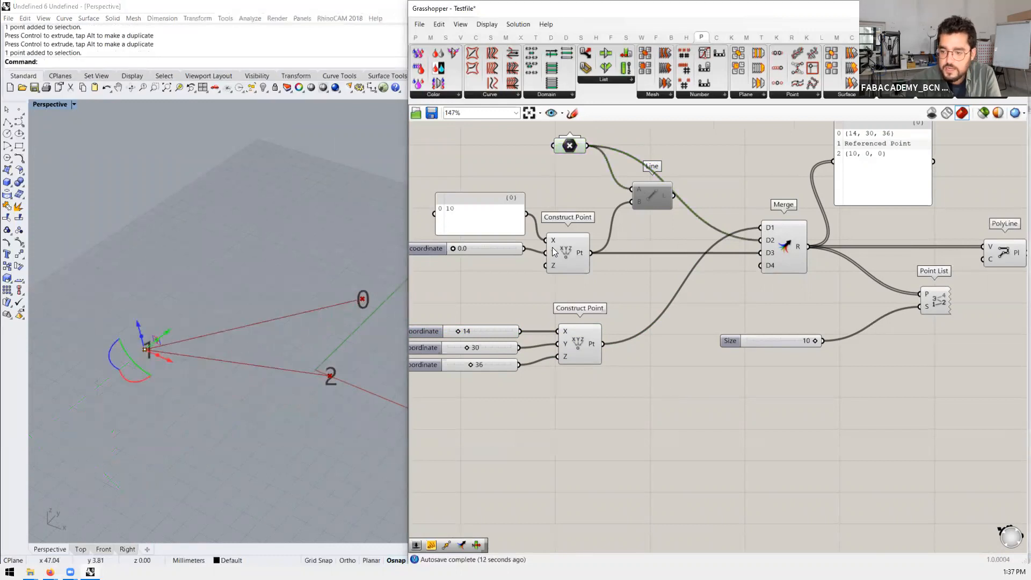
Step: Set the Y coordinate of the upper Construct Point to 6.8
drag(569, 253, 576, 254)
mouse_move(453, 249)
mouse_down()
mouse_move(473, 249)
mouse_move(462, 249)
mouse_up()
click(659, 233)
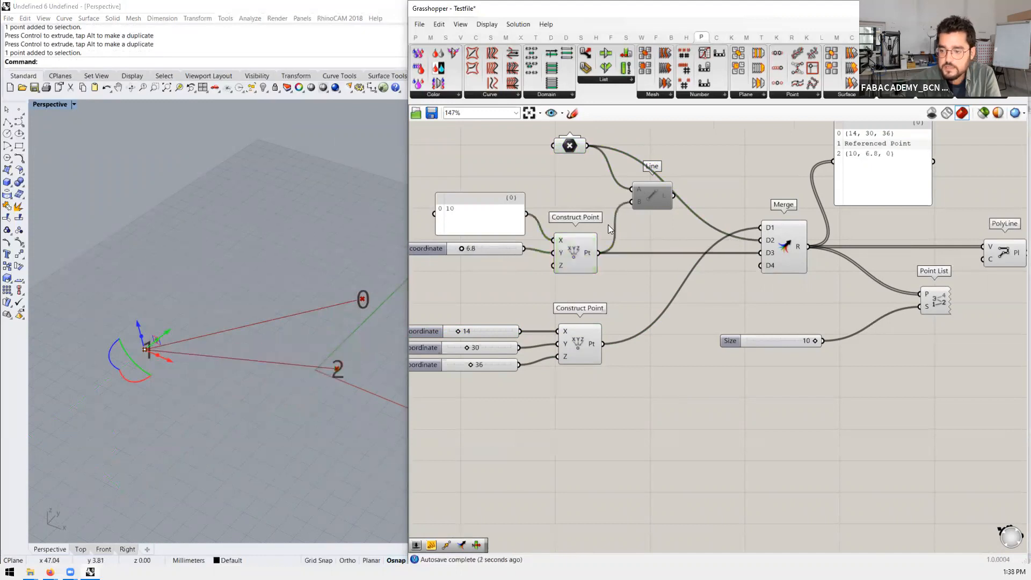
Step: Rewire Merge with Point in D1, the upper Construct Point in D2 and the lower one in D3, and shift the Line component
scroll(595, 268, down, 2)
scroll(669, 232, up, 2)
drag(552, 165, 565, 270)
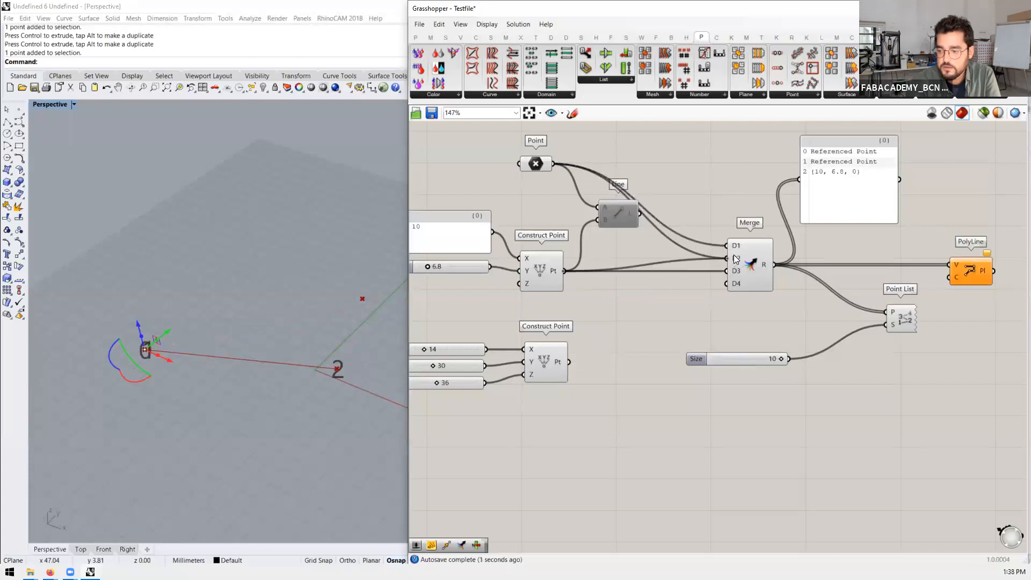
drag(568, 361, 759, 284)
drag(615, 212, 598, 211)
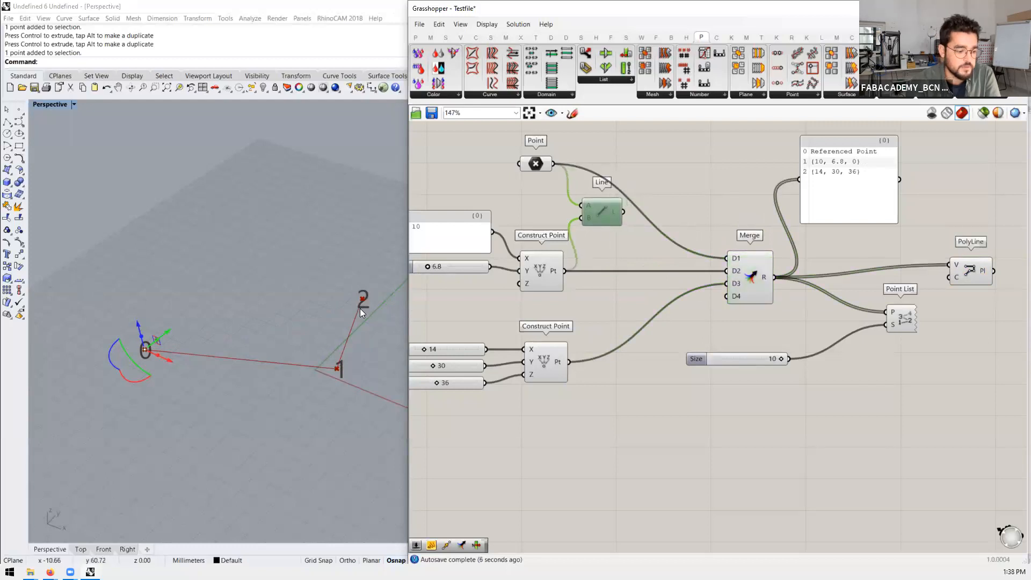
Step: Move the PolyLine component slightly farther from Merge and inspect its Closed input
drag(974, 277, 1004, 289)
scroll(948, 291, down, 2)
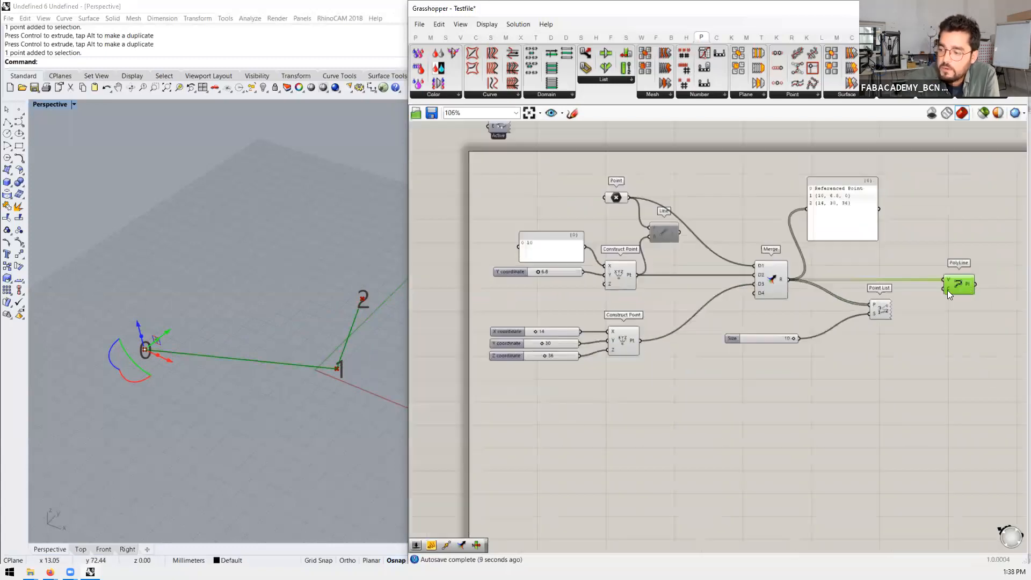
scroll(942, 292, up, 4)
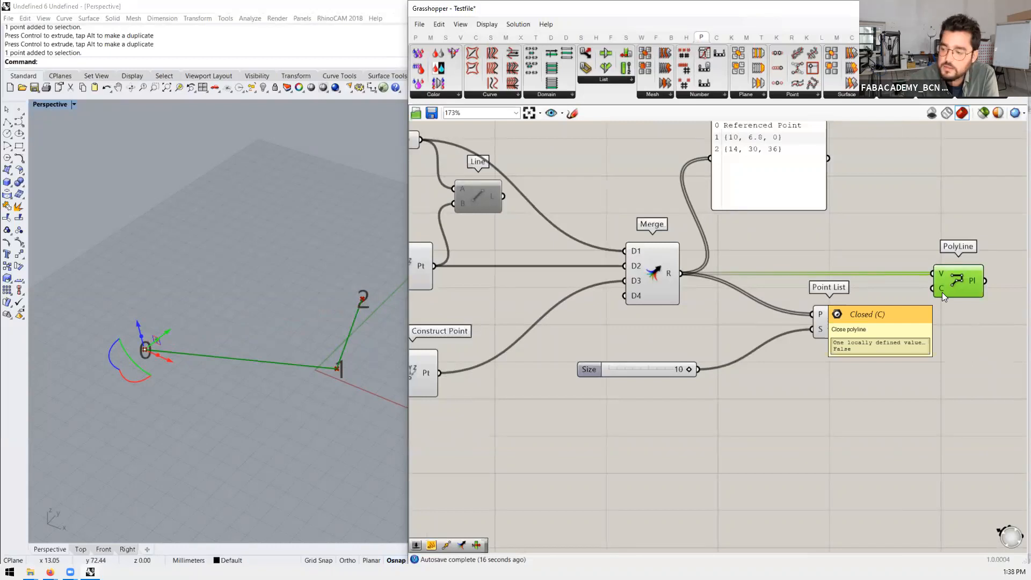
click(902, 239)
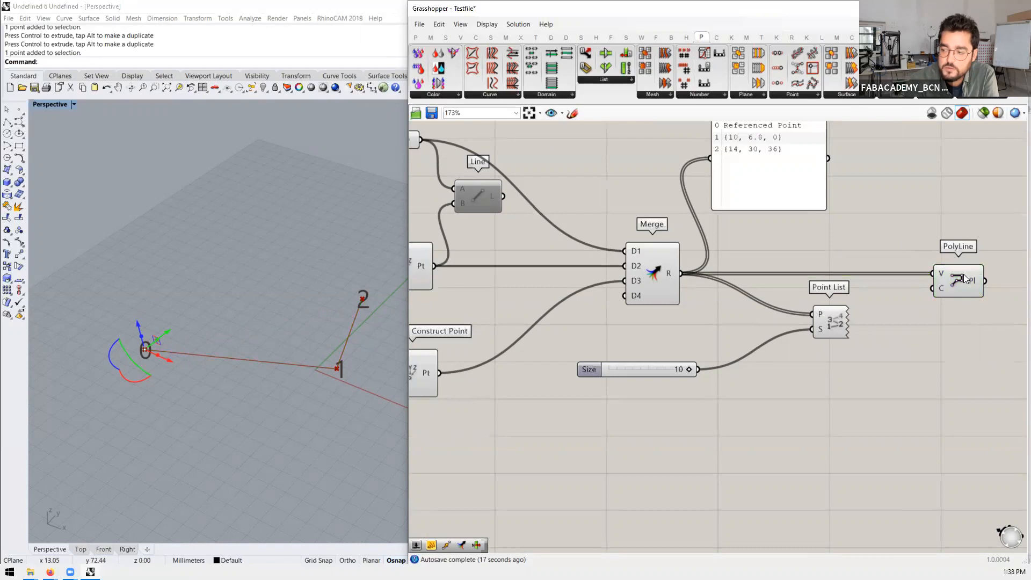
scroll(967, 273, up, 4)
scroll(846, 280, down, 2)
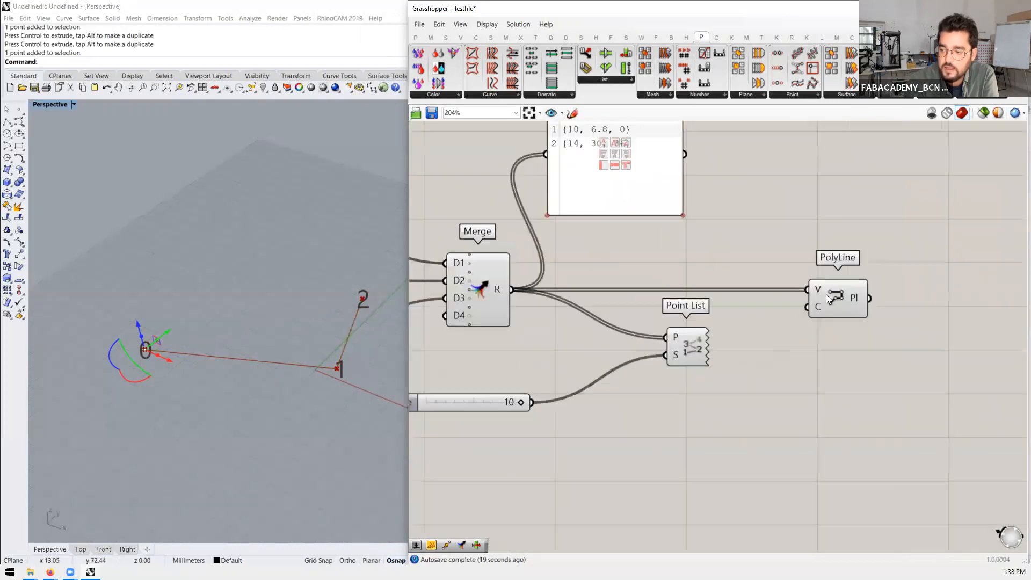
scroll(826, 294, up, 2)
click(859, 302)
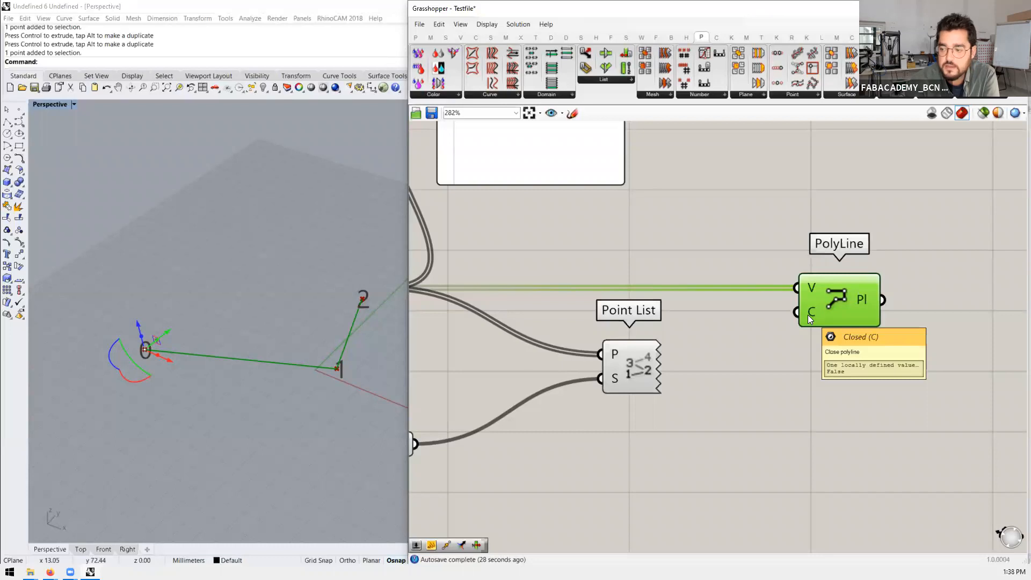
Step: Compare the polyline's start and end points in the viewport with the PolyLine component's Closed setting
scroll(846, 303, down, 2)
right_drag(365, 343, 220, 395)
click(220, 395)
click(767, 260)
scroll(606, 229, down, 1)
scroll(823, 349, up, 2)
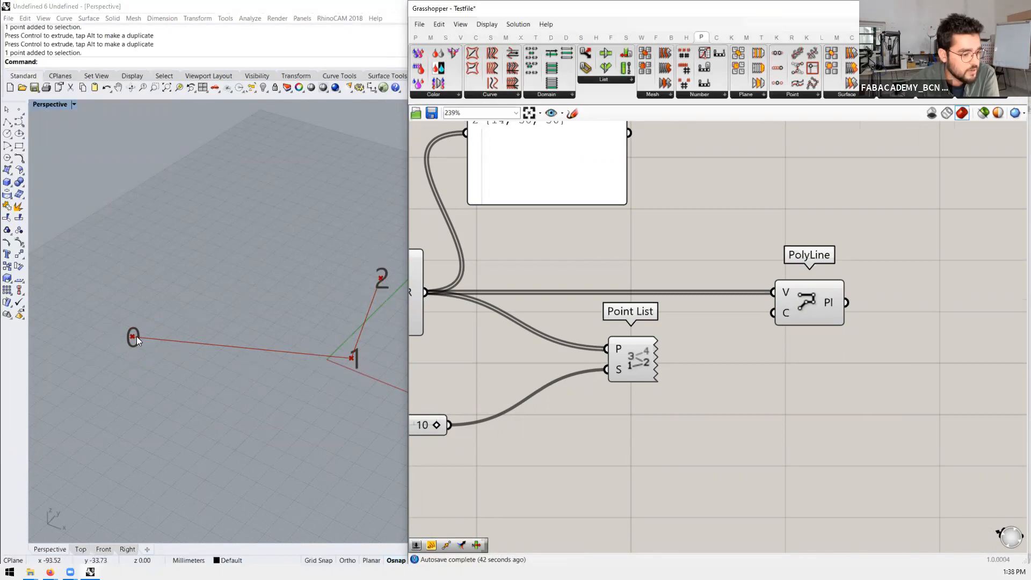
mouse_move(788, 312)
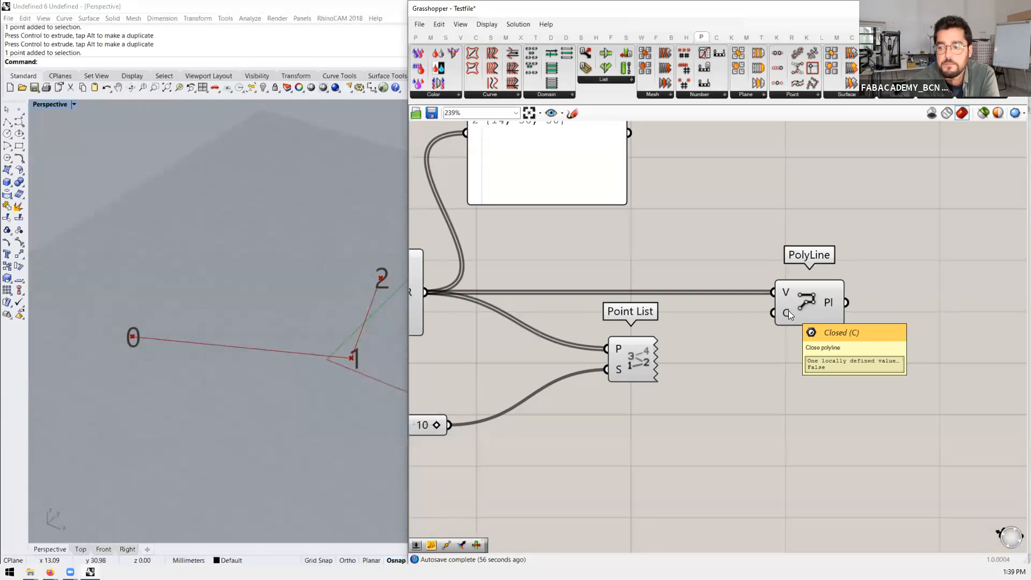
Step: Move the Point List component closer to Merge to free space before PolyLine
scroll(790, 310, down, 2)
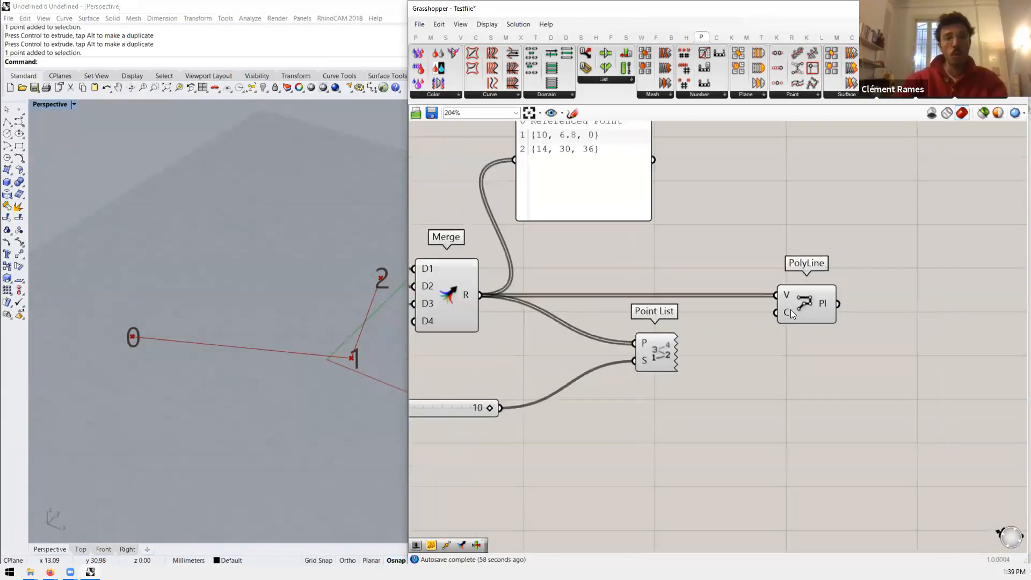
scroll(693, 355, up, 2)
drag(666, 330, 551, 332)
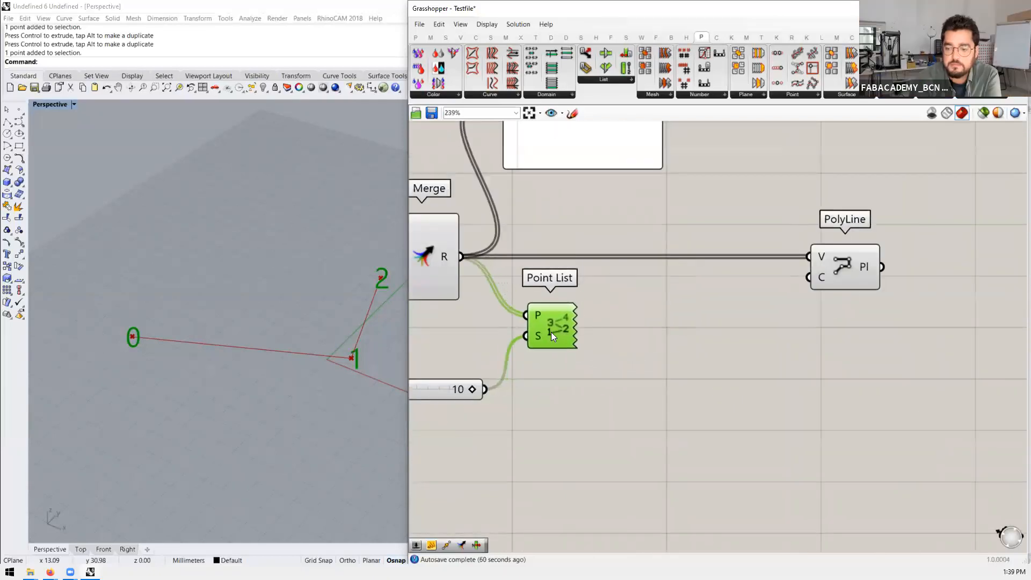
Step: Add a Boolean Toggle and place it between Point List and PolyLine
double_click(735, 380)
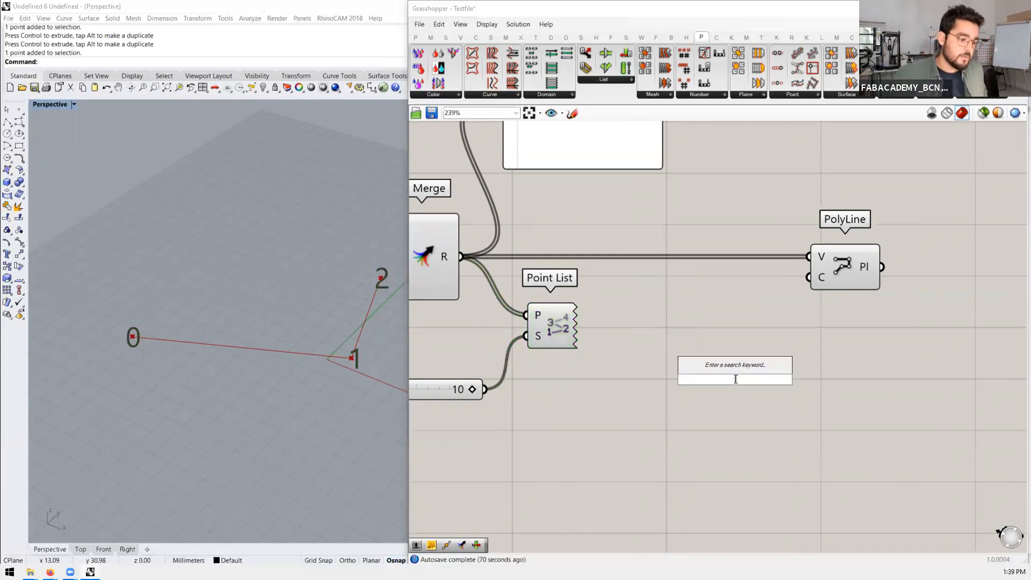
text(boo)
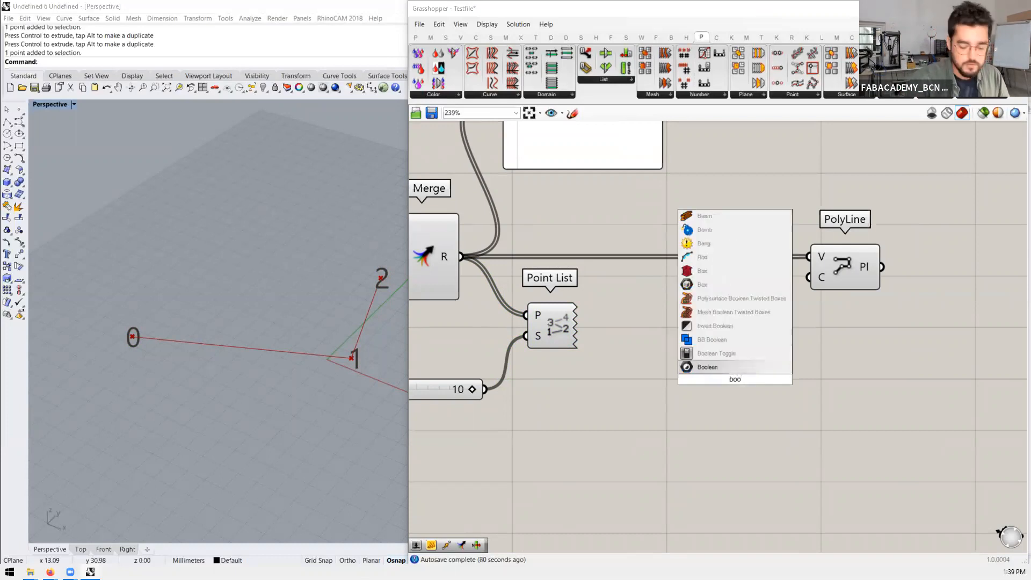
key(Up)
key(Return)
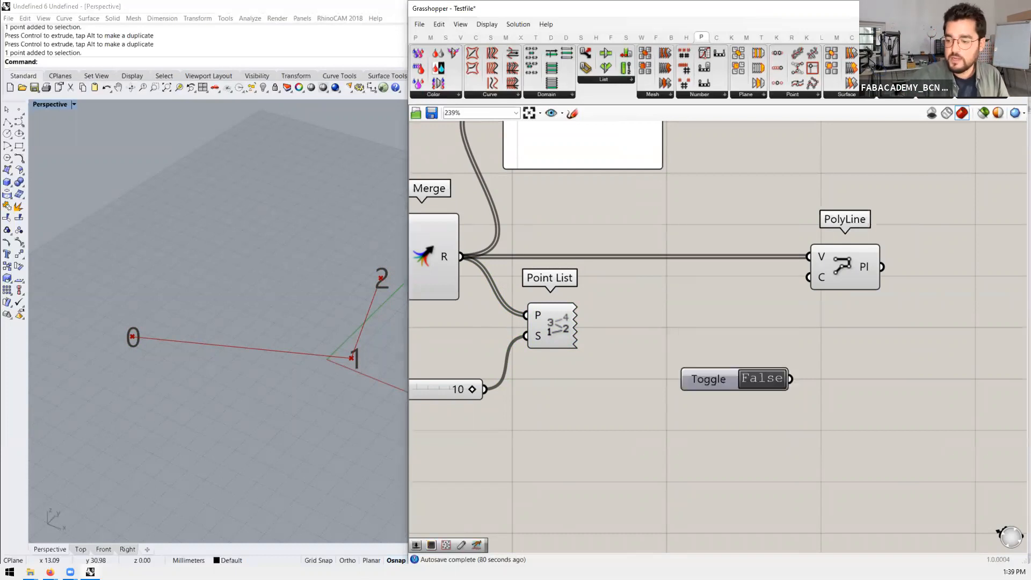
drag(740, 381, 671, 355)
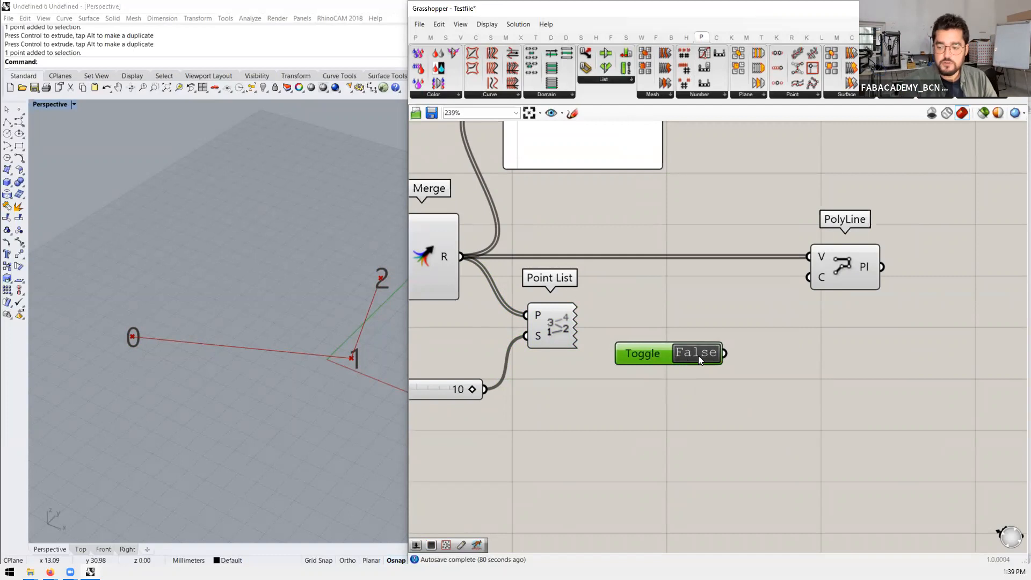
Step: Add a Panel beside the Boolean Toggle, connect the toggle's output to it, and set the toggle to True
double_click(780, 361)
text(panel)
key(Return)
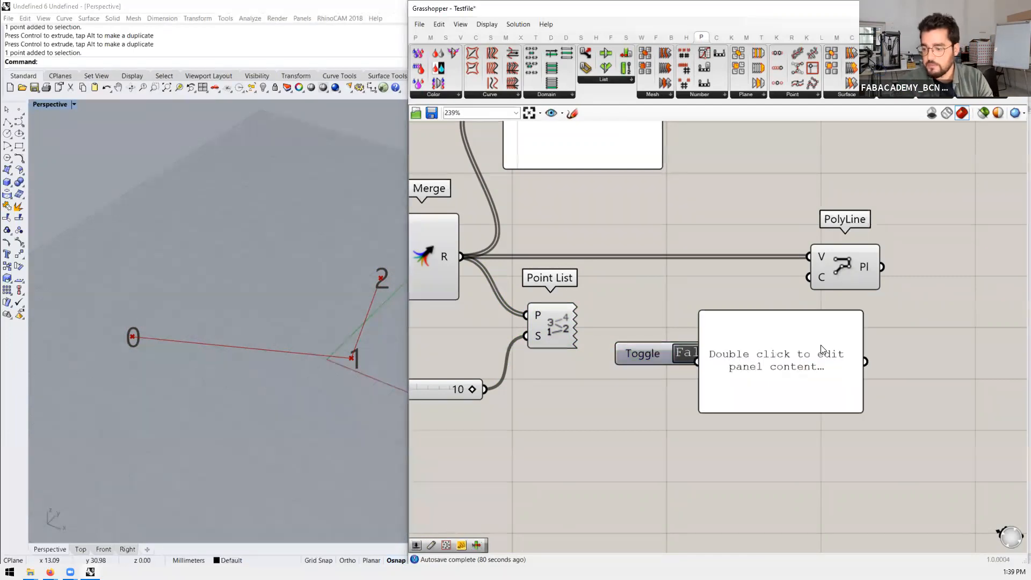
drag(822, 350, 880, 338)
drag(724, 353, 789, 344)
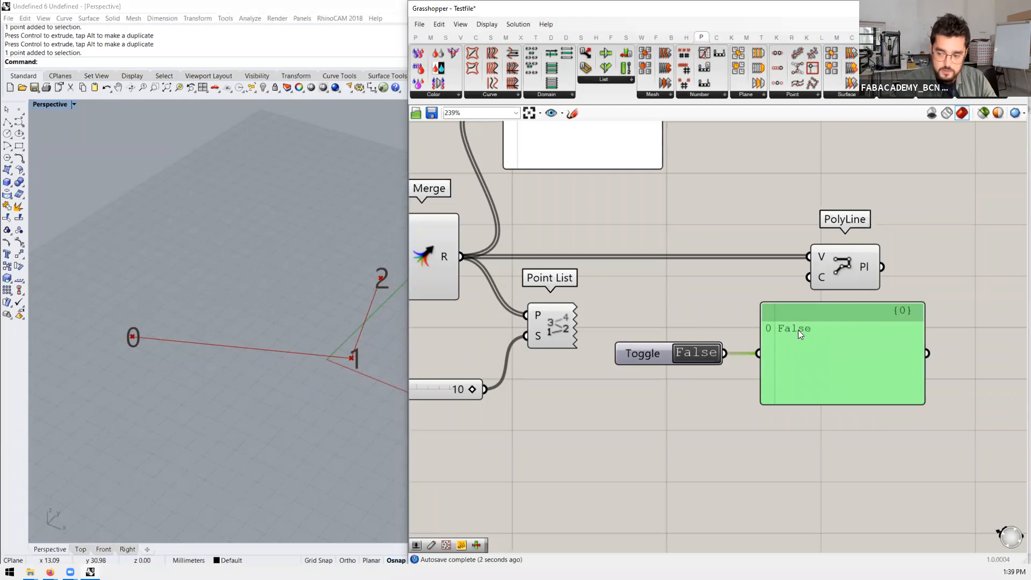
double_click(694, 357)
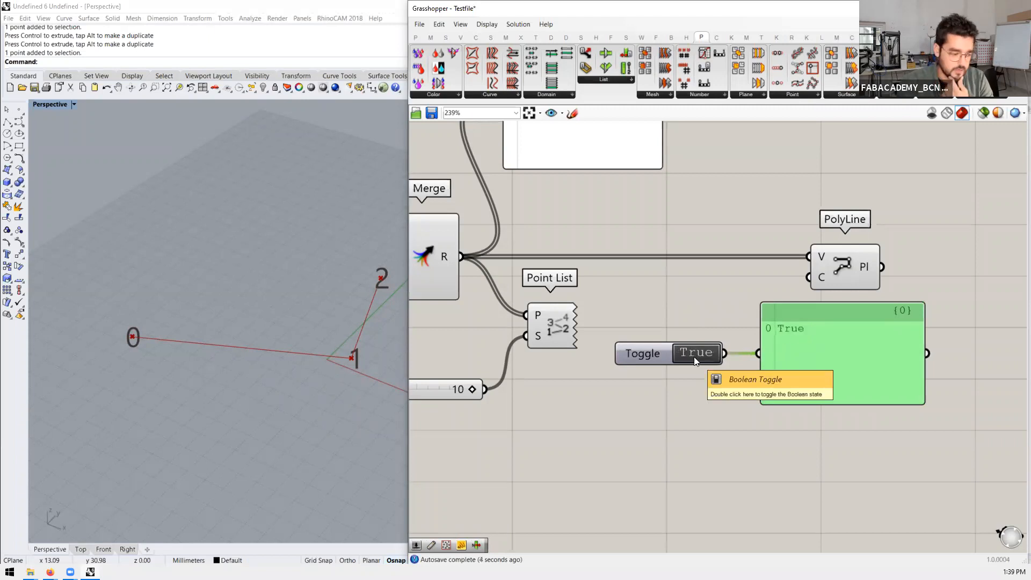
Step: Add a small panel containing 0 below the Boolean Toggle and set the toggle to False
double_click(664, 444)
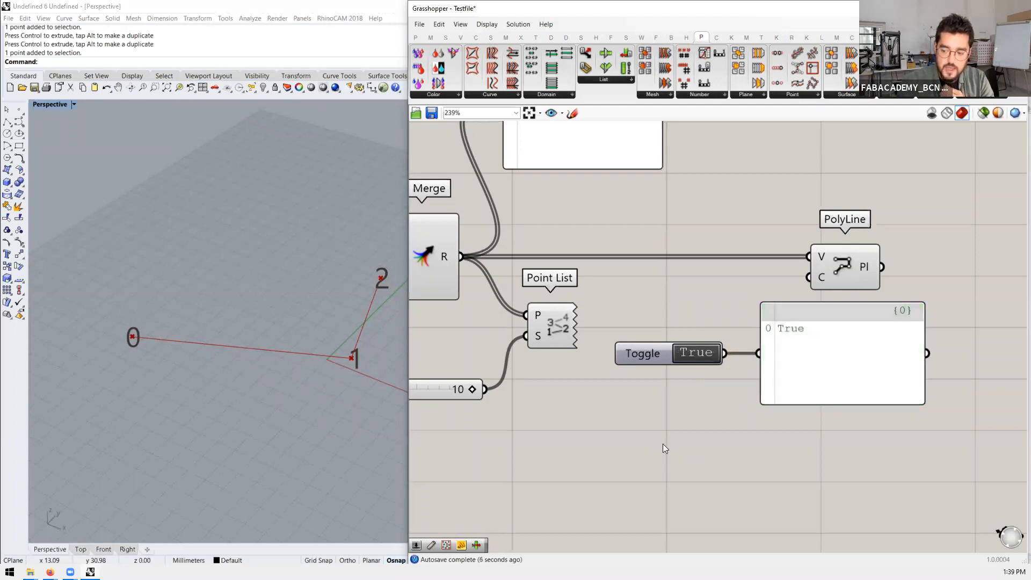
text(//)
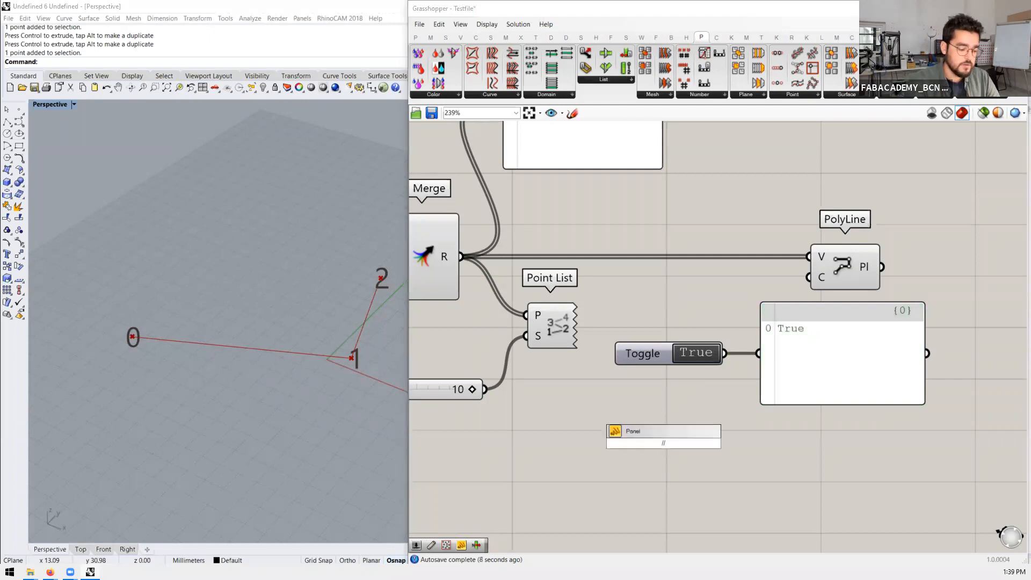
key(Return)
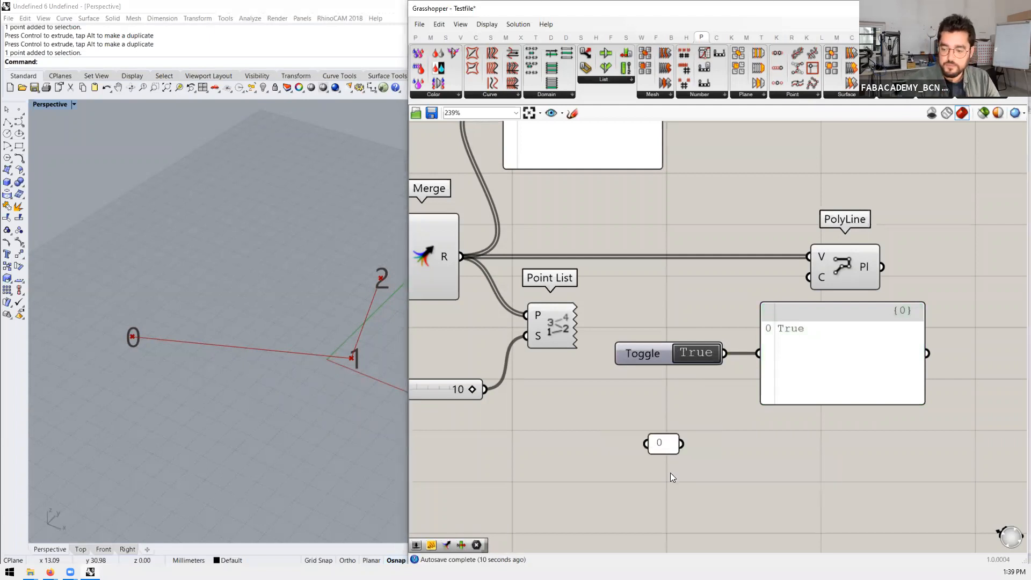
double_click(691, 353)
drag(681, 444, 695, 414)
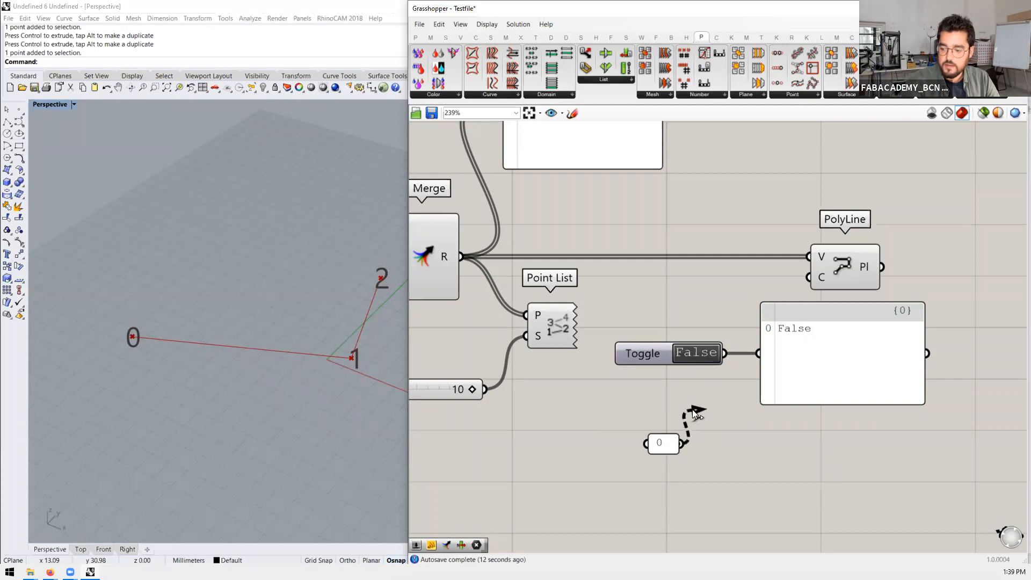
Step: Add a panel containing 1 below the 0 panel and widen both panels to about the same size
double_click(672, 474)
text(//1)
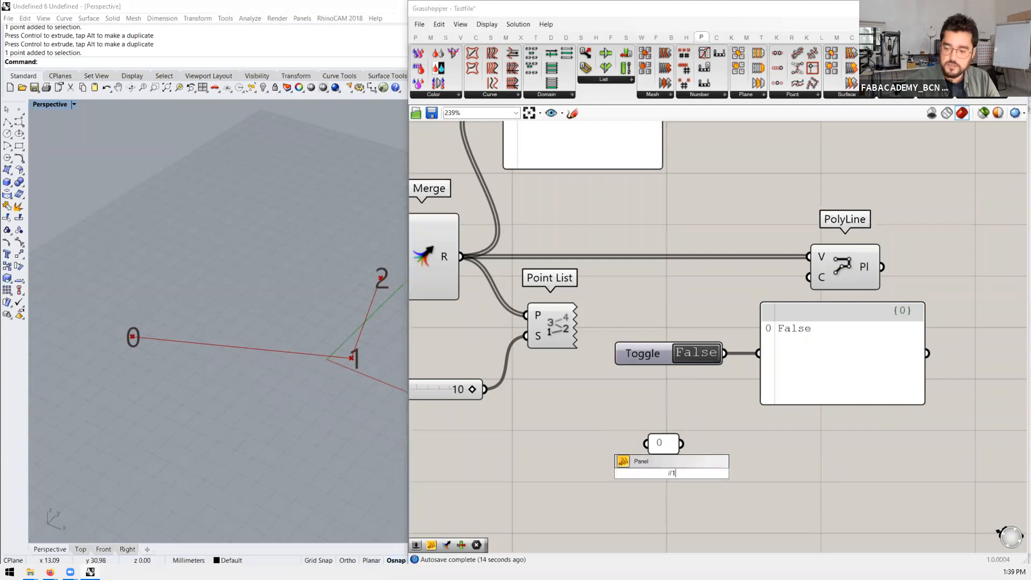
key(Return)
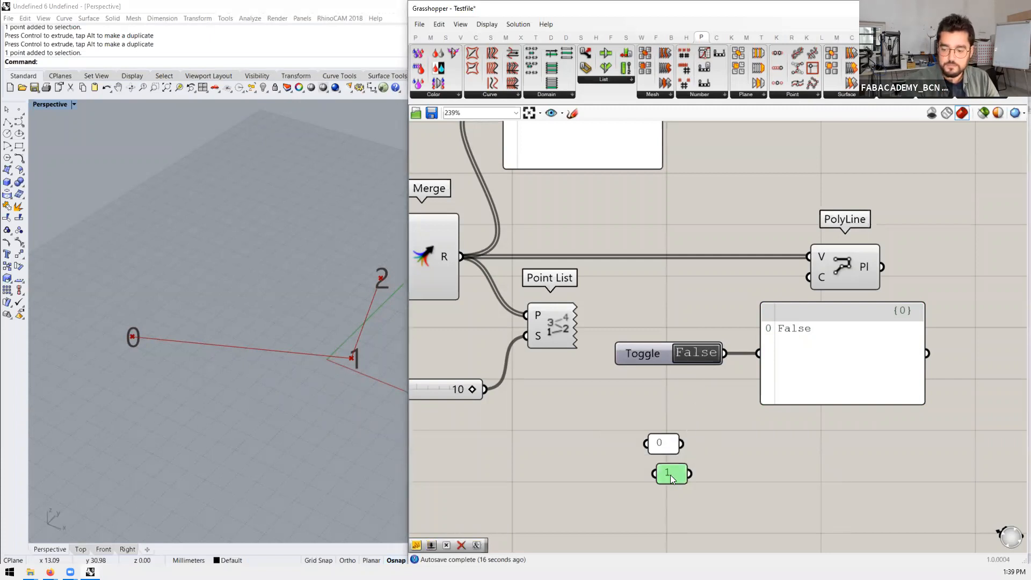
drag(658, 479, 628, 459)
click(654, 447)
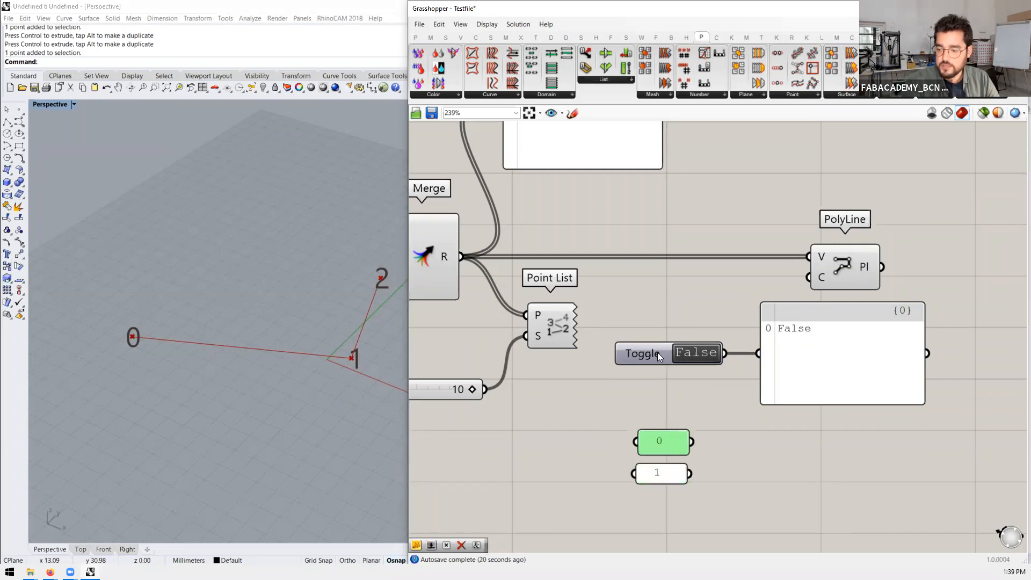
Step: Connect the Boolean Toggle to PolyLine's C input, move its panel clear of the wire, and set the toggle to True
drag(725, 353, 837, 276)
drag(847, 352, 863, 367)
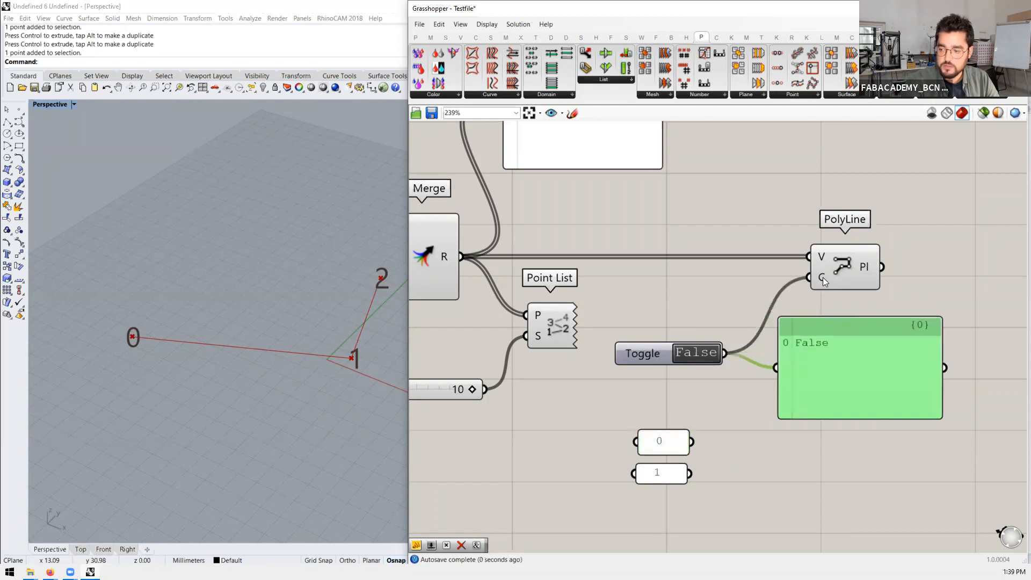
double_click(699, 357)
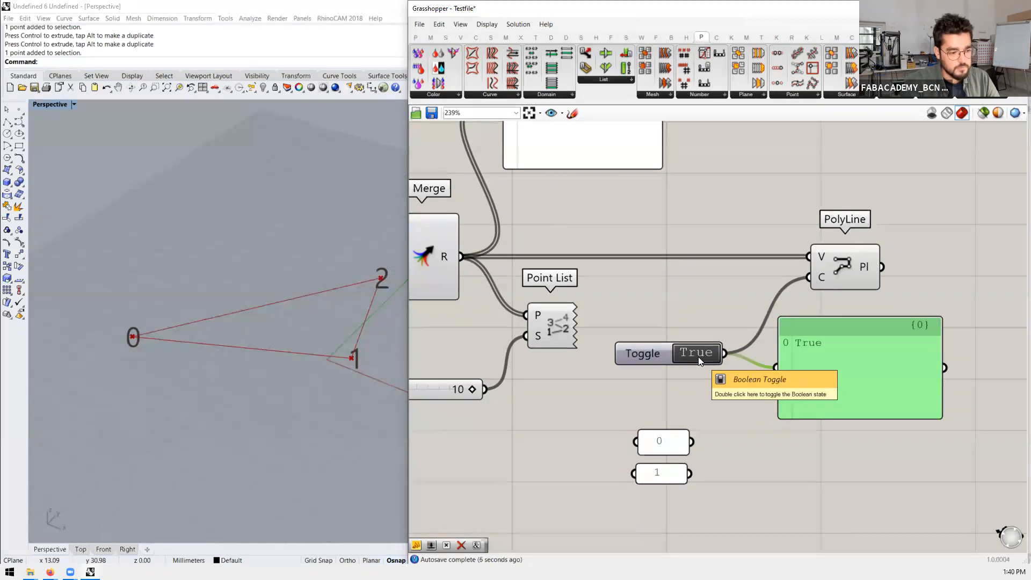
Step: Flip the Boolean Toggle repeatedly to open and close the polyline, ending at False
double_click(699, 357)
double_click(698, 357)
double_click(698, 357)
double_click(698, 357)
double_click(698, 356)
click(642, 356)
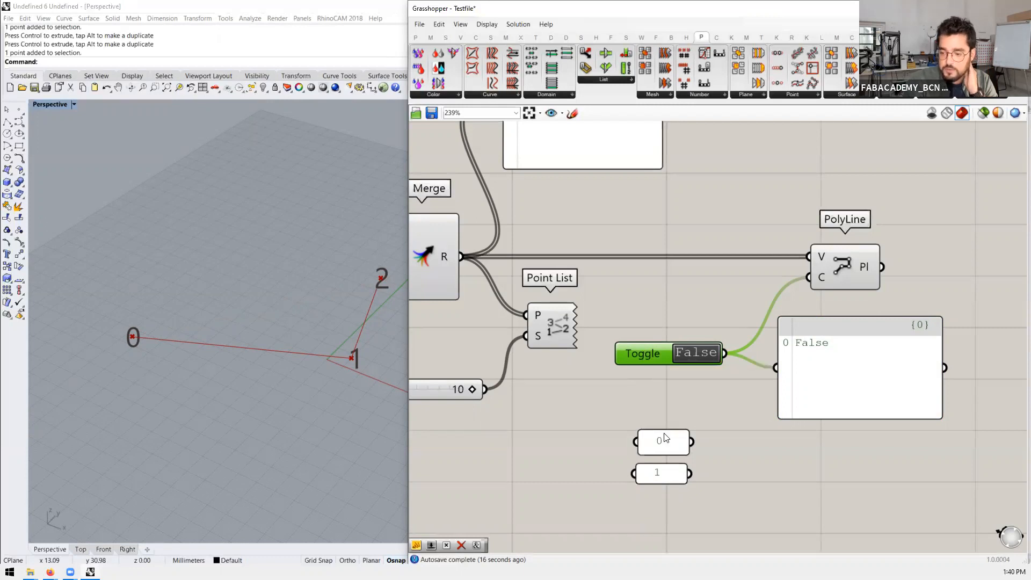
Step: Move the 0 panel up toward the toggle and connect the 1 panel to PolyLine's C input in place of the toggle
drag(669, 448, 664, 405)
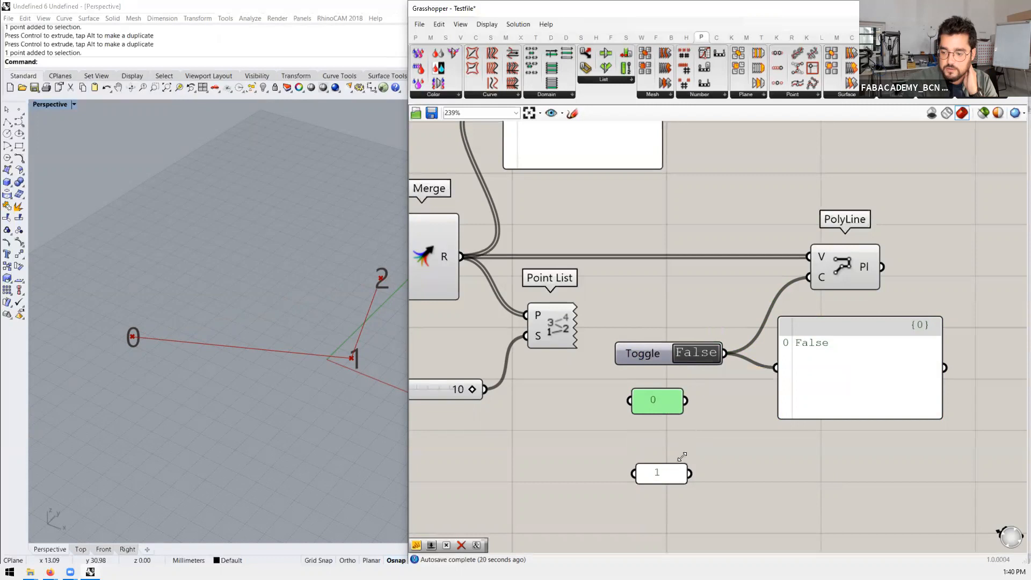
drag(691, 474, 814, 297)
ctrl+drag(829, 282, 830, 282)
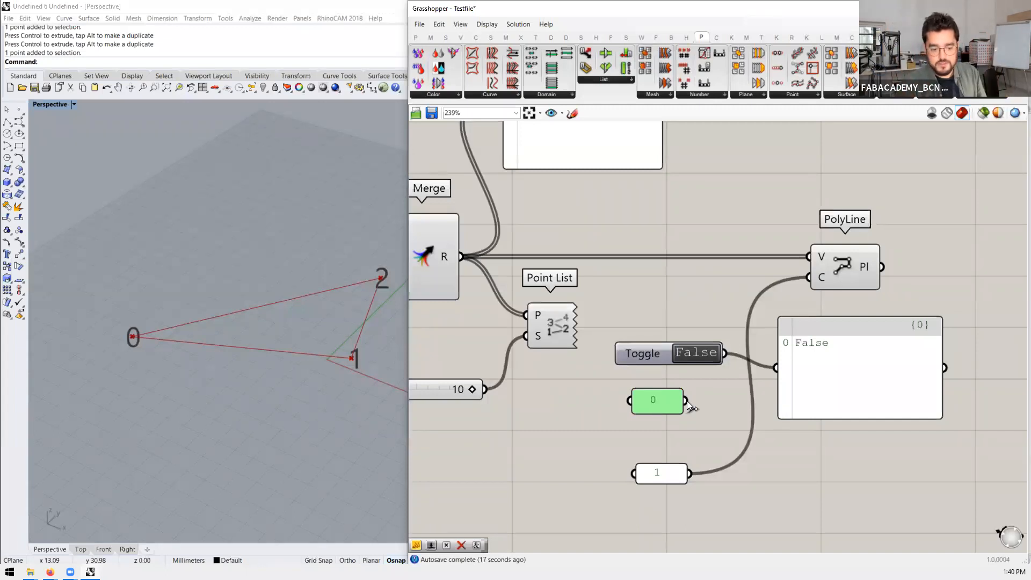
Step: Stack the 1 panel directly above the 0 panel and move the Boolean Toggle with its connected panel below them
drag(665, 401, 665, 419)
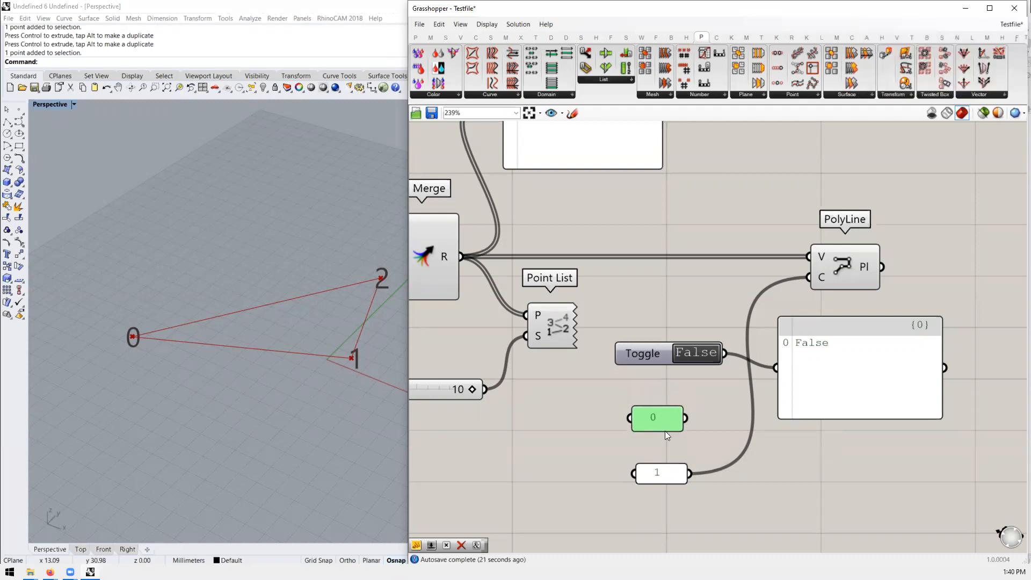
drag(671, 474, 663, 392)
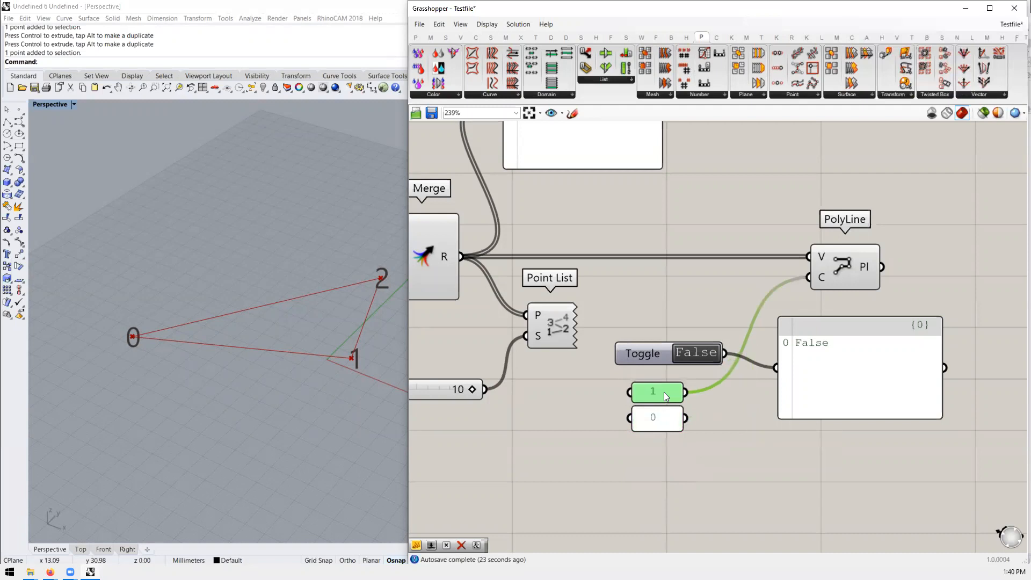
scroll(668, 339, down, 3)
scroll(697, 354, up, 2)
click(654, 358)
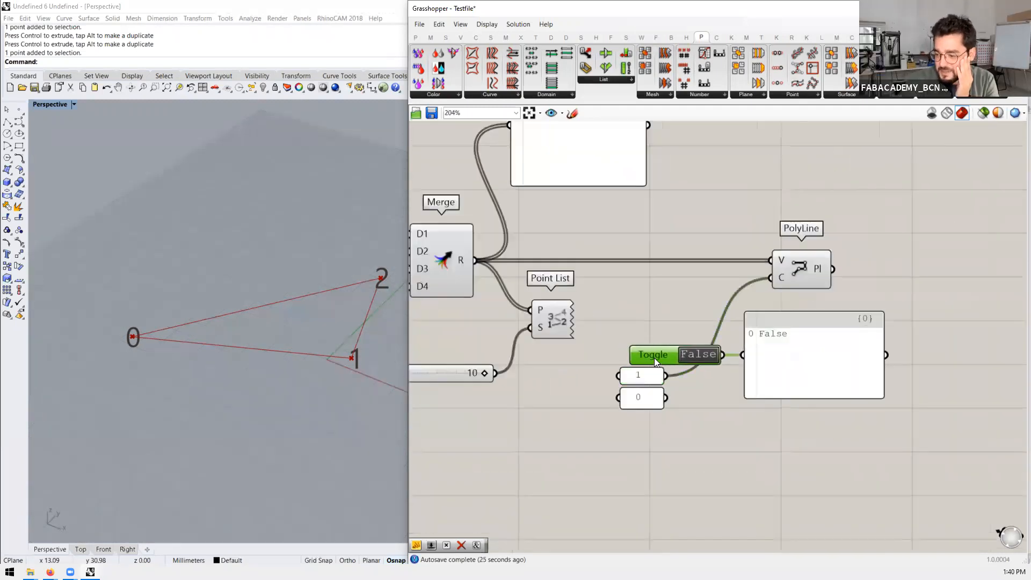
drag(776, 421, 608, 422)
click(607, 435)
drag(710, 423, 713, 421)
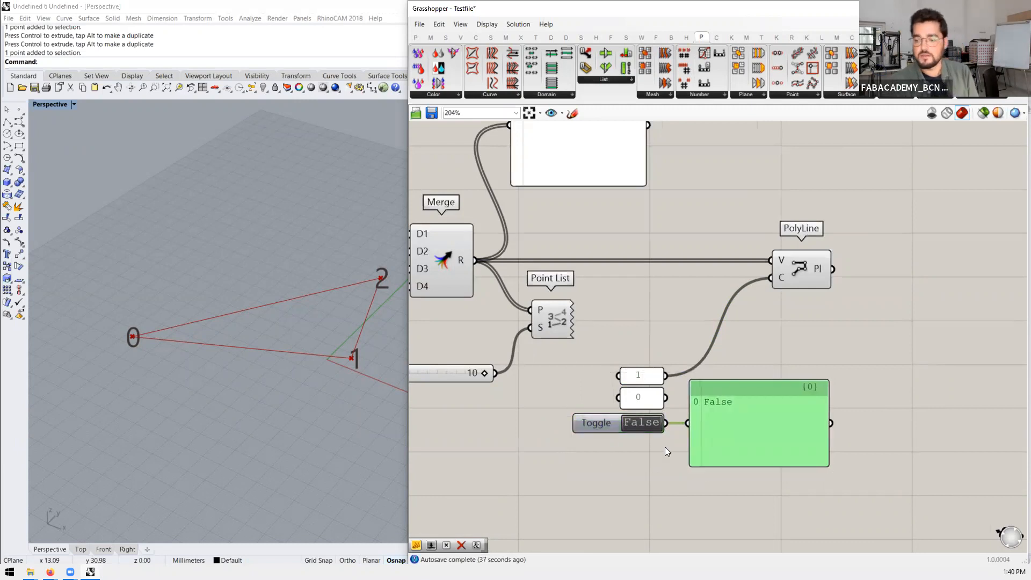
Step: Reconnect the Boolean Toggle to PolyLine's C input, switch it to True and back to False, and move its panel farther away
scroll(752, 272, down, 2)
scroll(765, 284, up, 2)
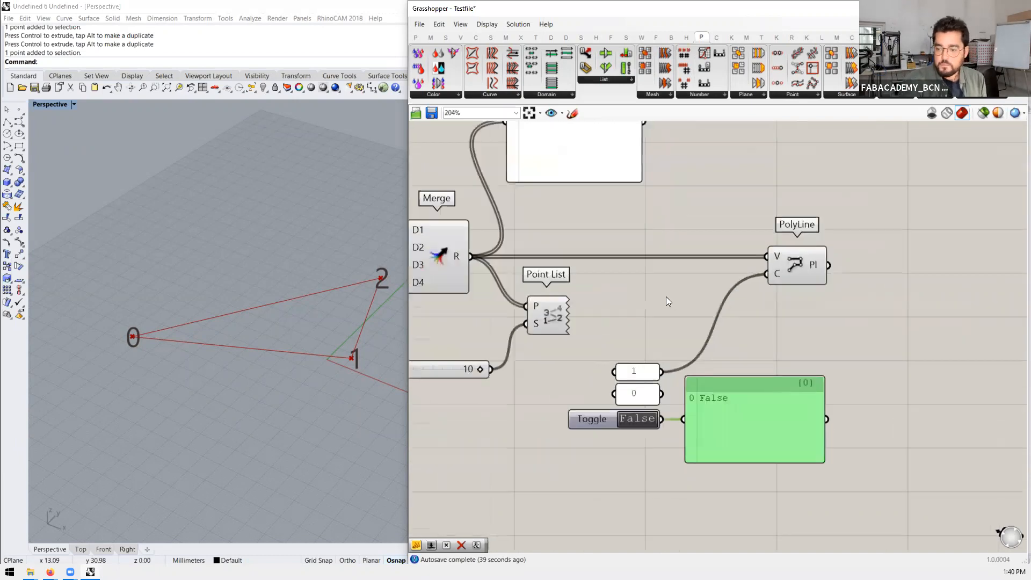
right_drag(216, 363, 248, 364)
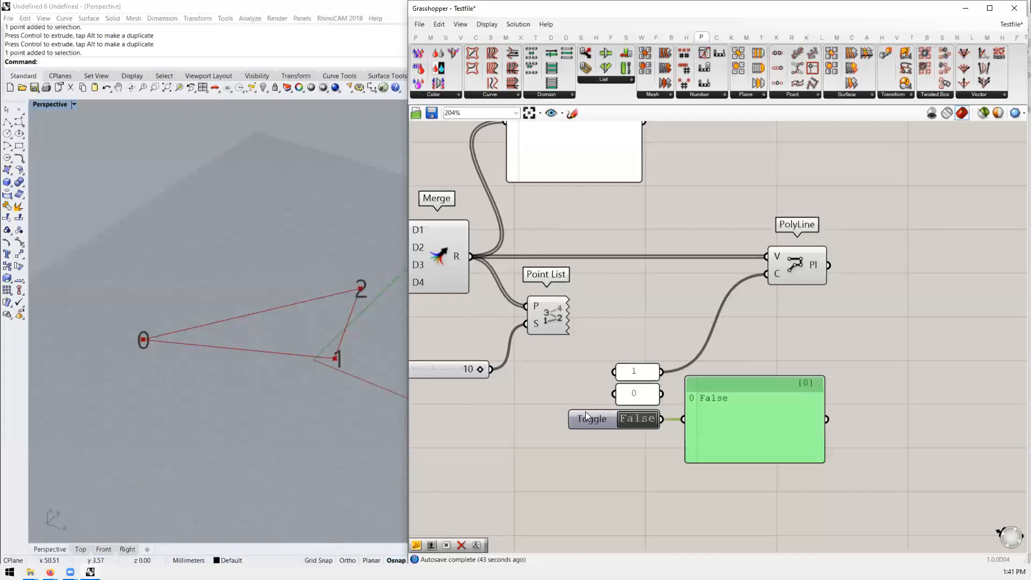
scroll(663, 425, up, 1)
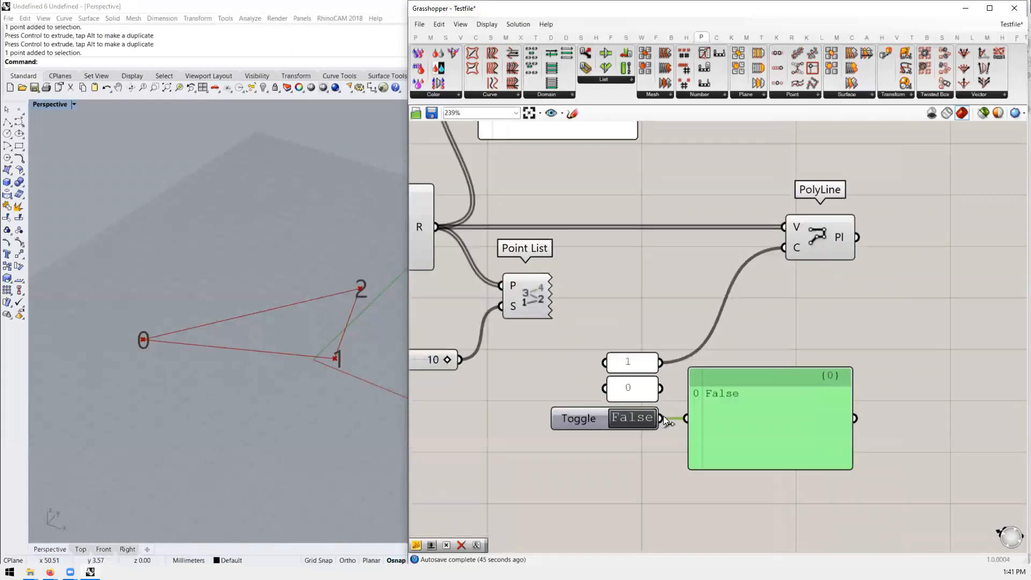
double_click(642, 419)
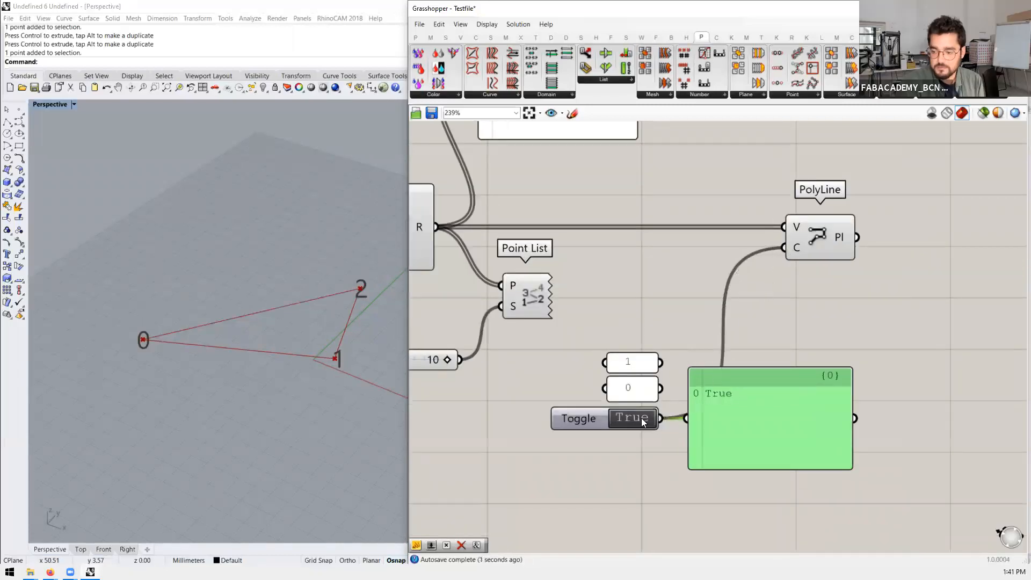
double_click(642, 418)
drag(728, 430, 808, 446)
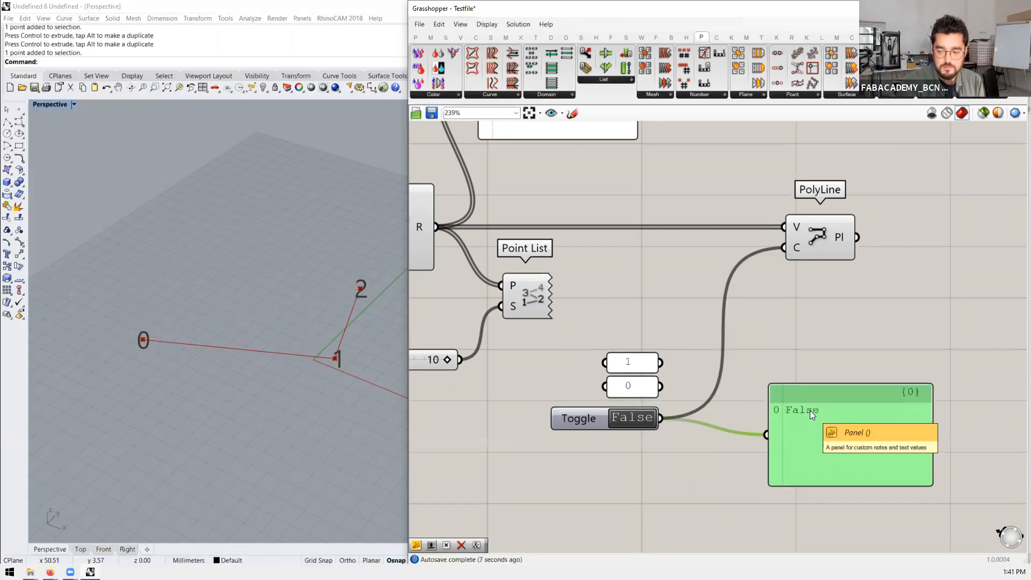
Step: Move the Boolean Toggle, the 1 and 0 panels, the toggle's connected panel and the PolyLine component farther away from Merge
mouse_move(796, 251)
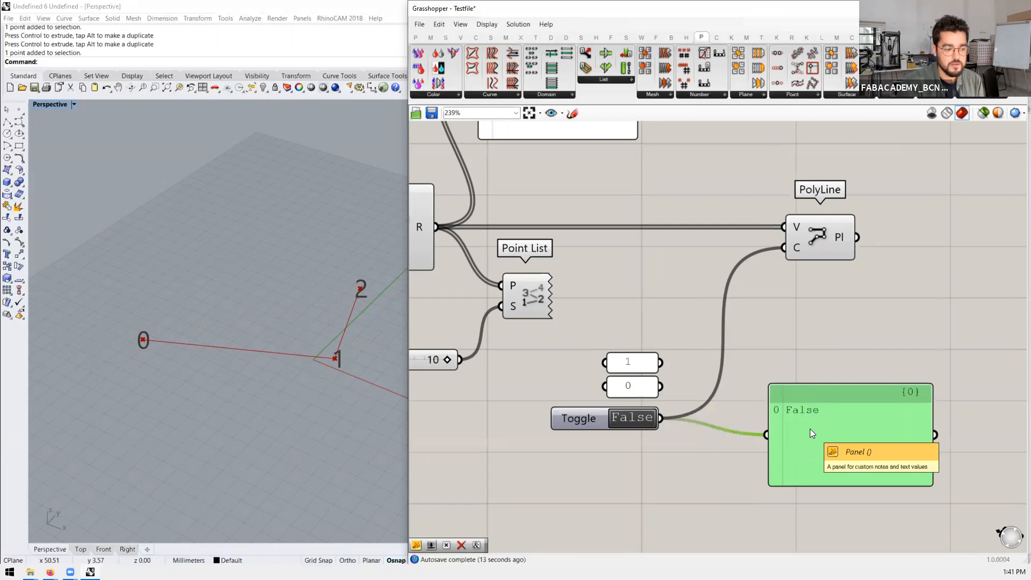
scroll(699, 327, down, 2)
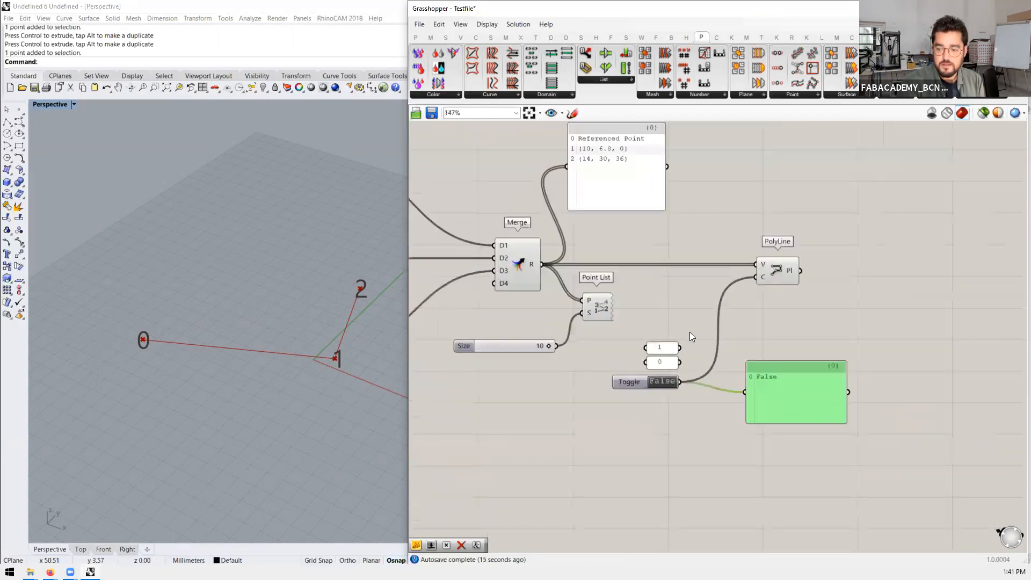
scroll(698, 374, up, 2)
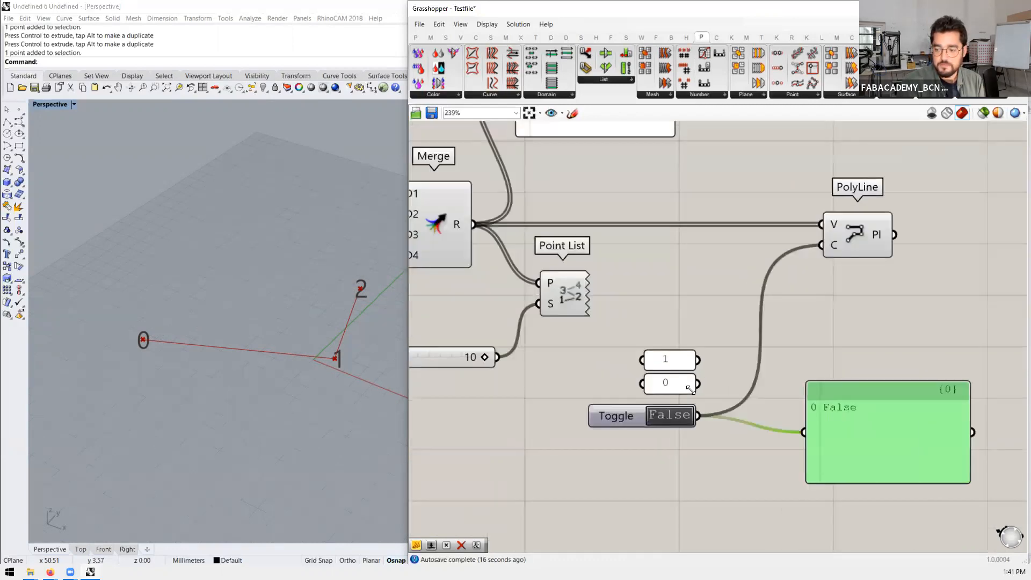
scroll(671, 379, down, 2)
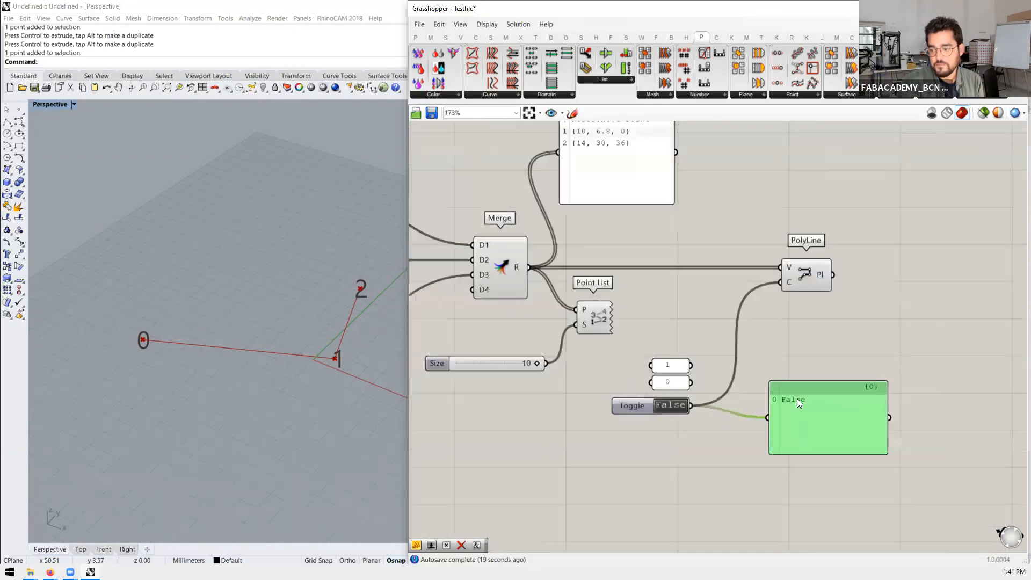
scroll(799, 401, up, 1)
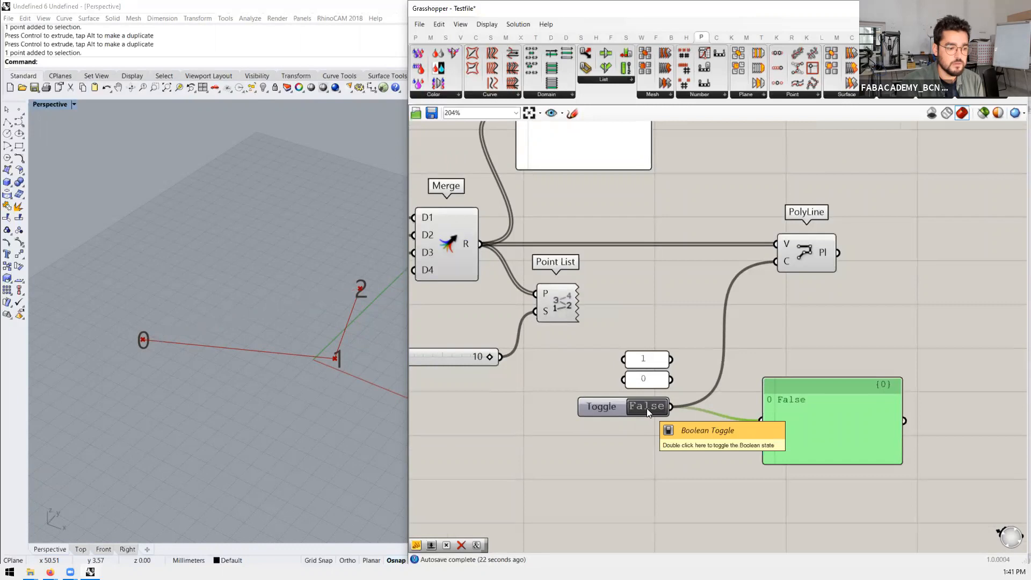
scroll(653, 405, down, 3)
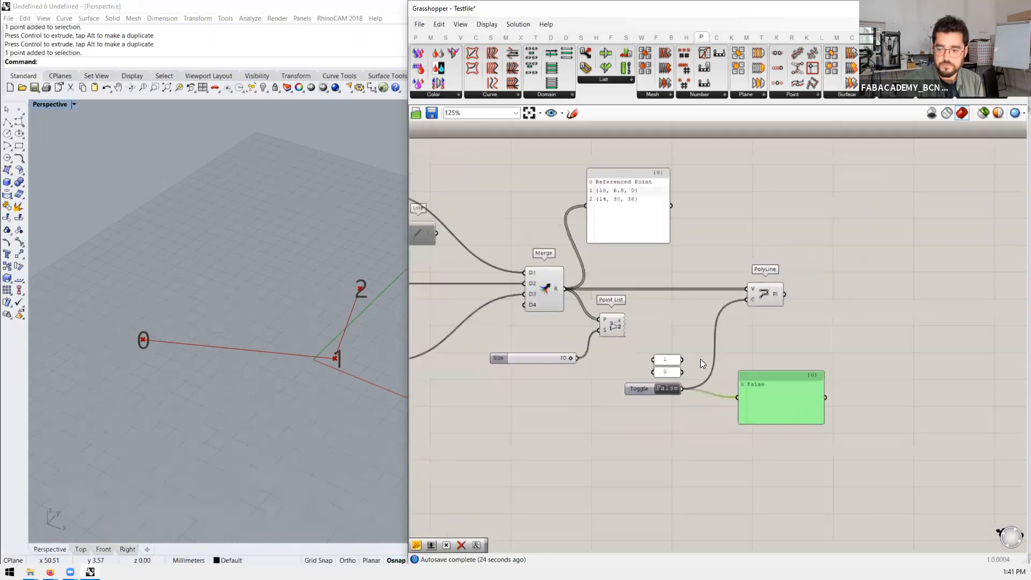
scroll(737, 367, up, 1)
drag(836, 357, 647, 449)
drag(626, 397, 764, 359)
drag(783, 286, 920, 291)
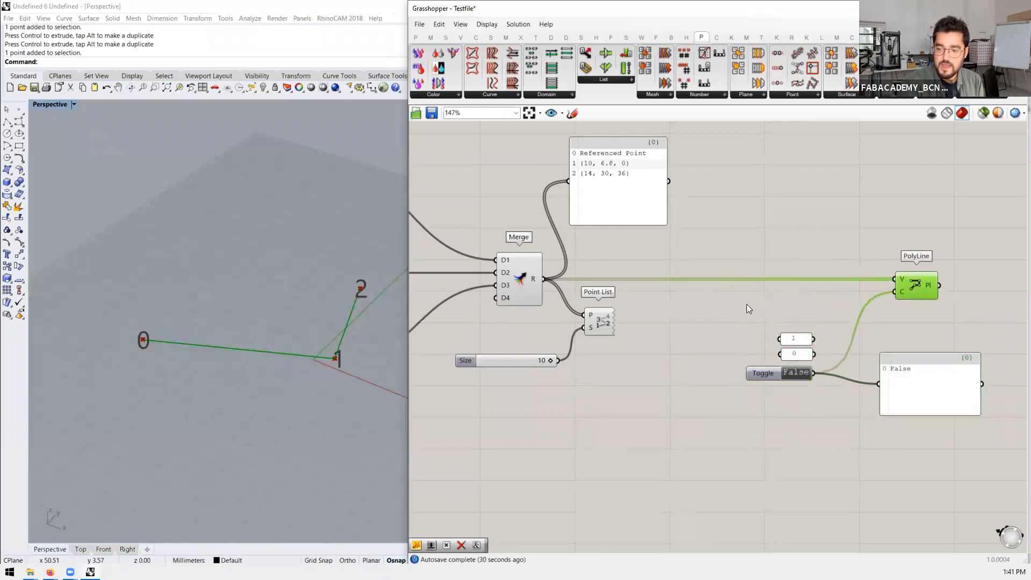
scroll(746, 311, down, 3)
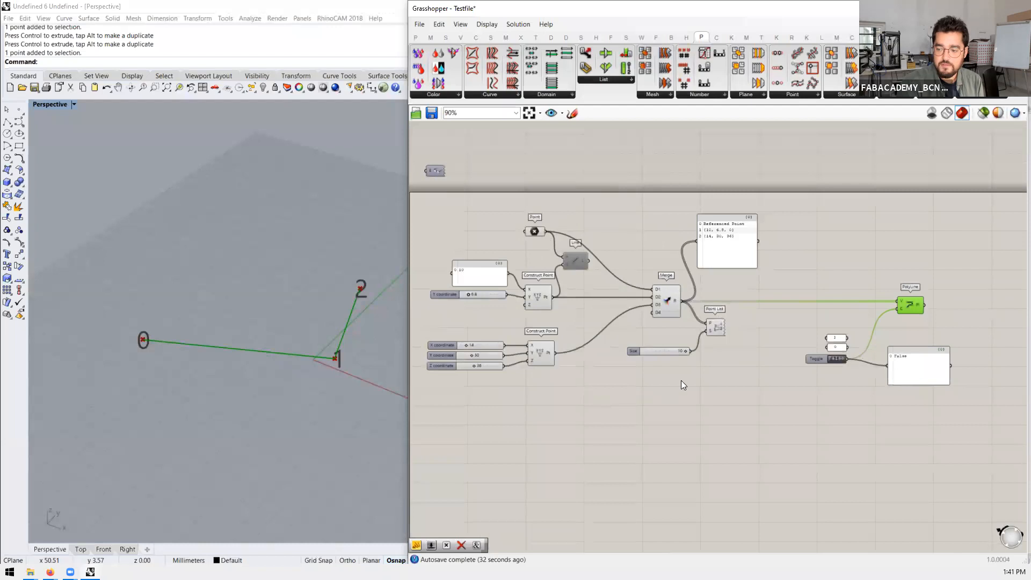
scroll(811, 319, up, 3)
scroll(827, 306, down, 2)
scroll(838, 300, up, 3)
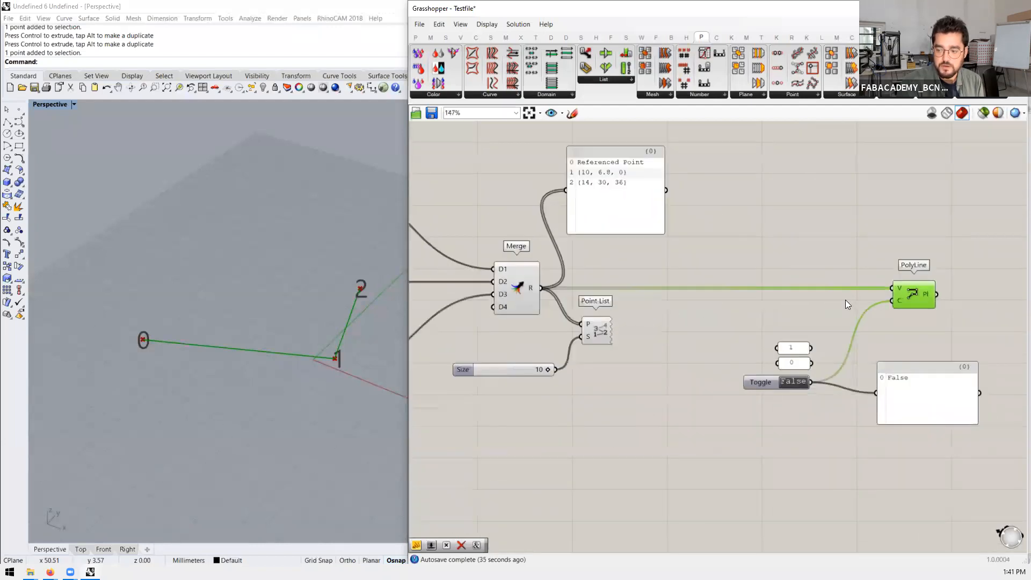
click(798, 309)
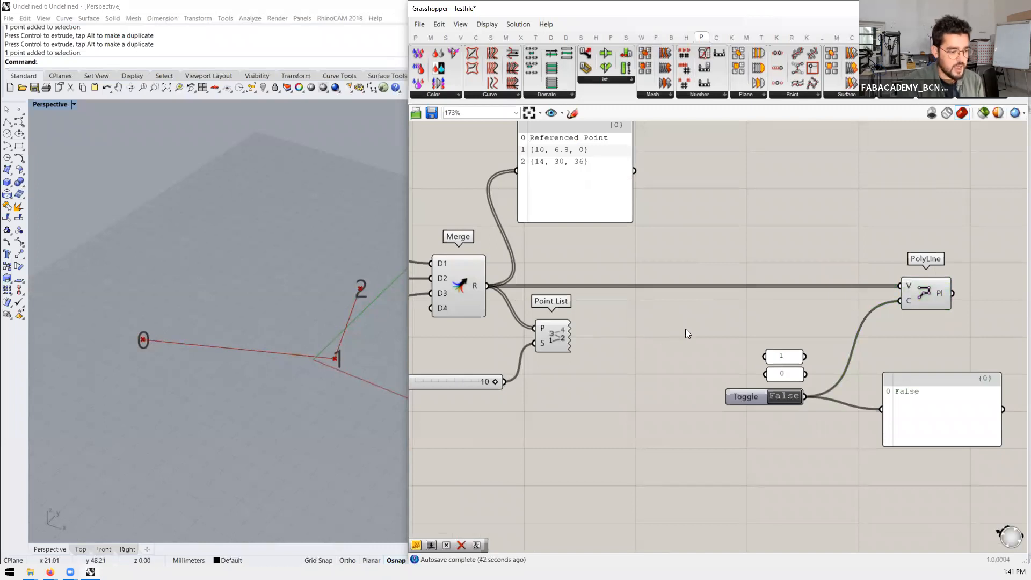
scroll(698, 325, down, 1)
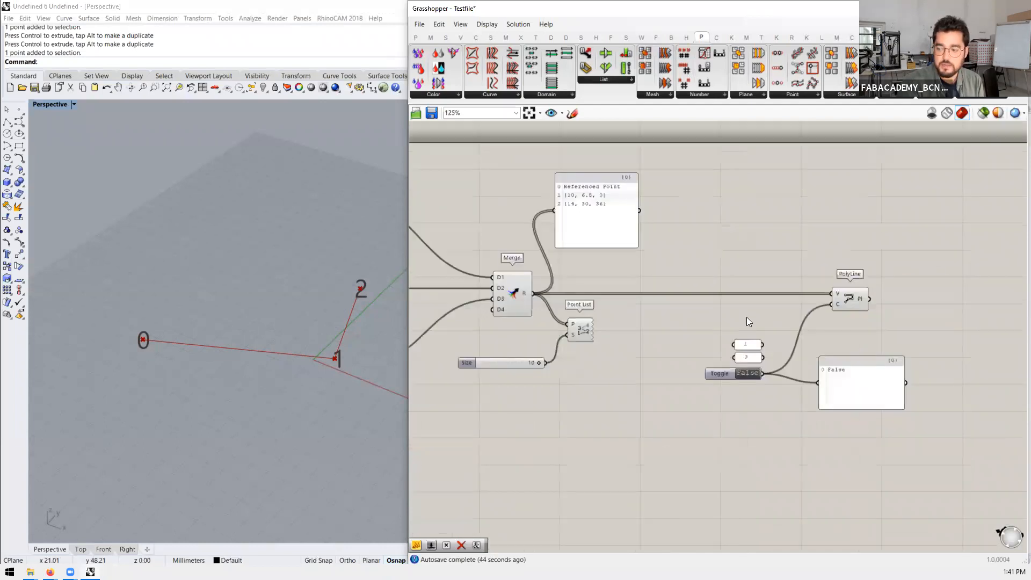
Step: Disconnect the lower Construct Point from Merge's D3 input, then connect it back to the same input
scroll(854, 297, up, 1)
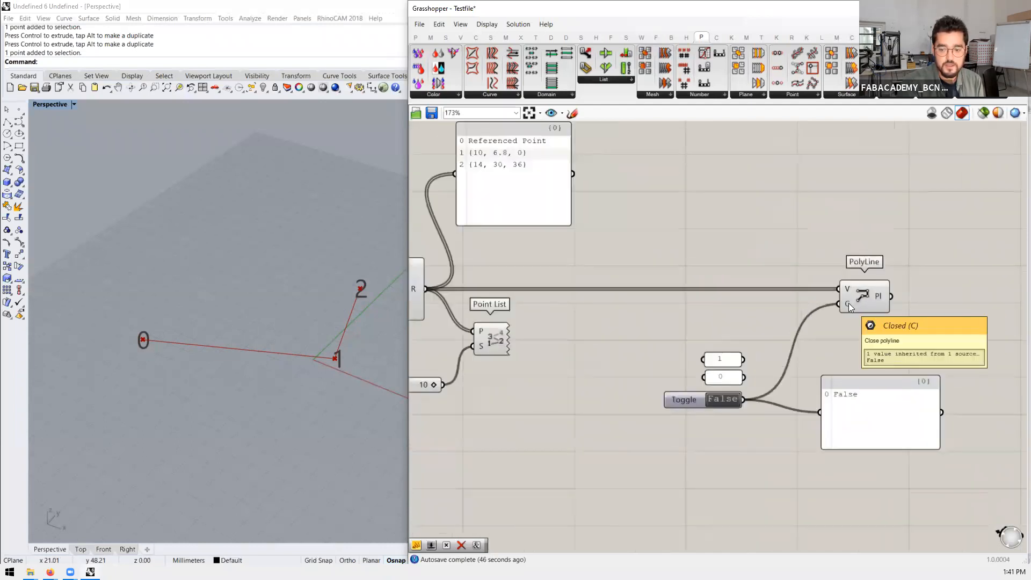
scroll(836, 308, down, 1)
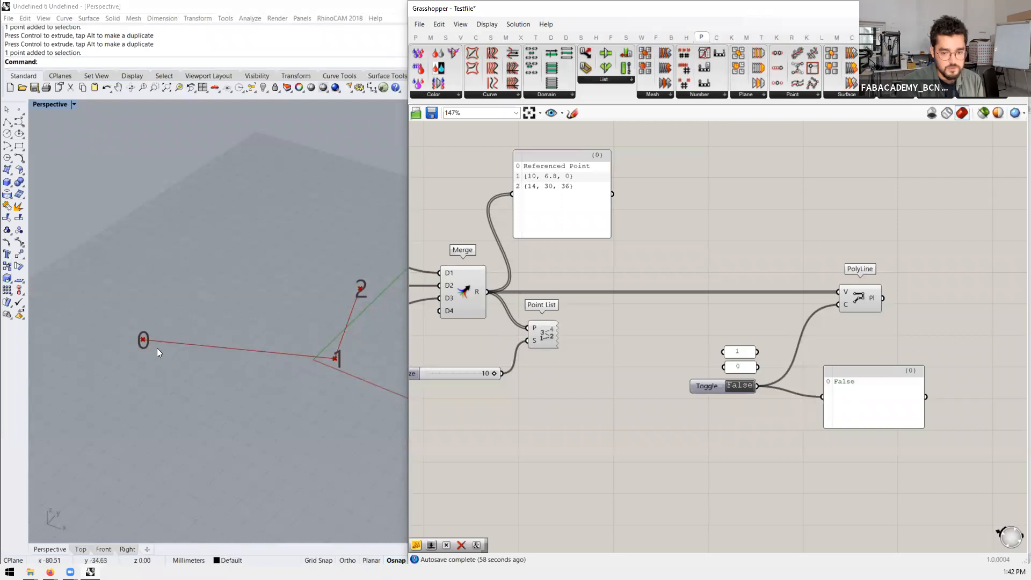
scroll(668, 322, down, 1)
right_drag(696, 310, 851, 306)
scroll(851, 306, down, 2)
scroll(529, 340, up, 1)
drag(666, 293, 681, 289)
drag(568, 351, 550, 357)
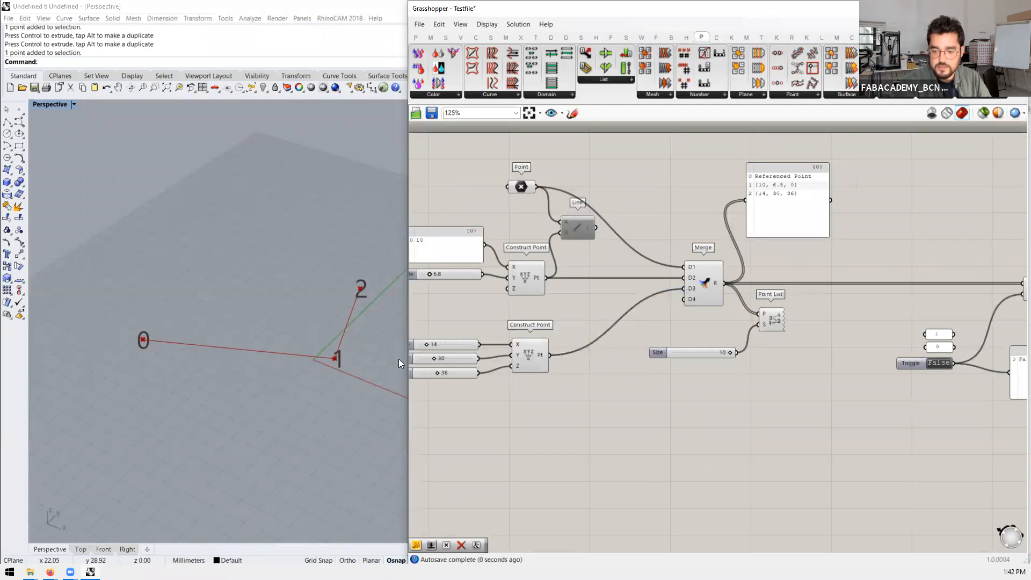
ctrl+drag(553, 360, 686, 290)
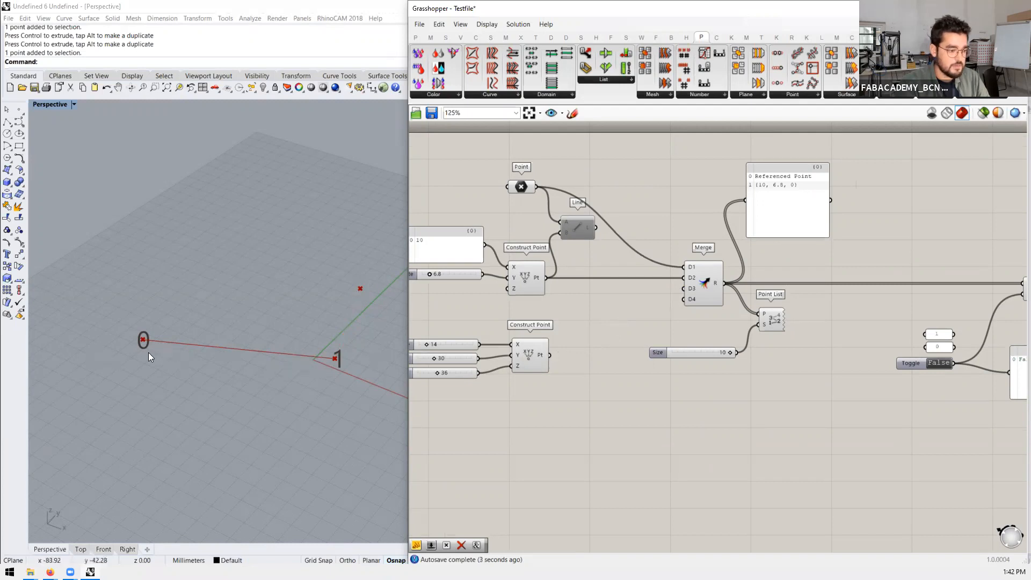
drag(551, 356, 618, 361)
Step: Move the Point List component and its Size slider farther below Merge to free space beside Merge's output
scroll(611, 302, down, 3)
scroll(729, 299, up, 3)
drag(643, 324, 610, 367)
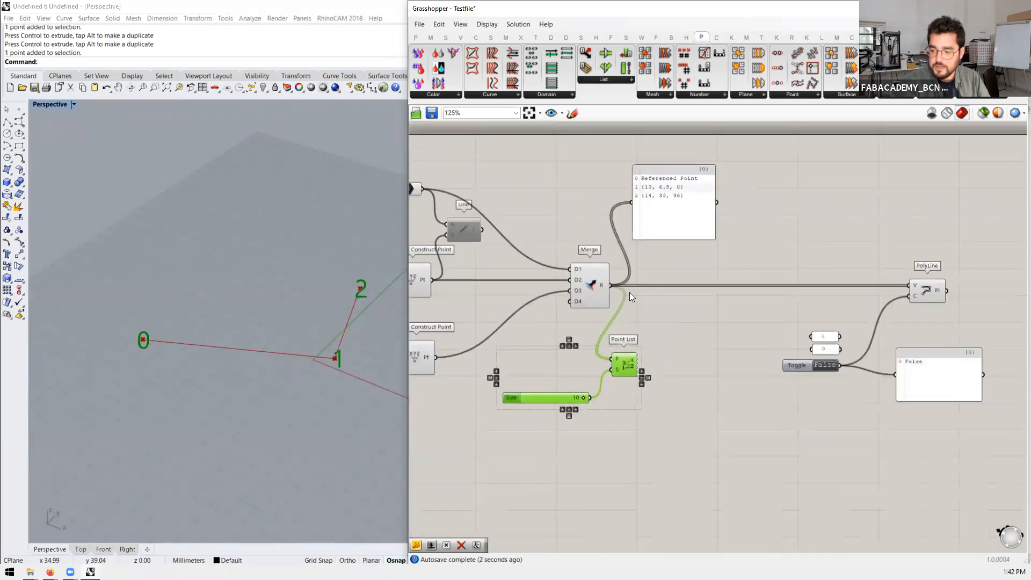
Step: Add a Larger Than component just below the wire between Merge and PolyLine
double_click(659, 313)
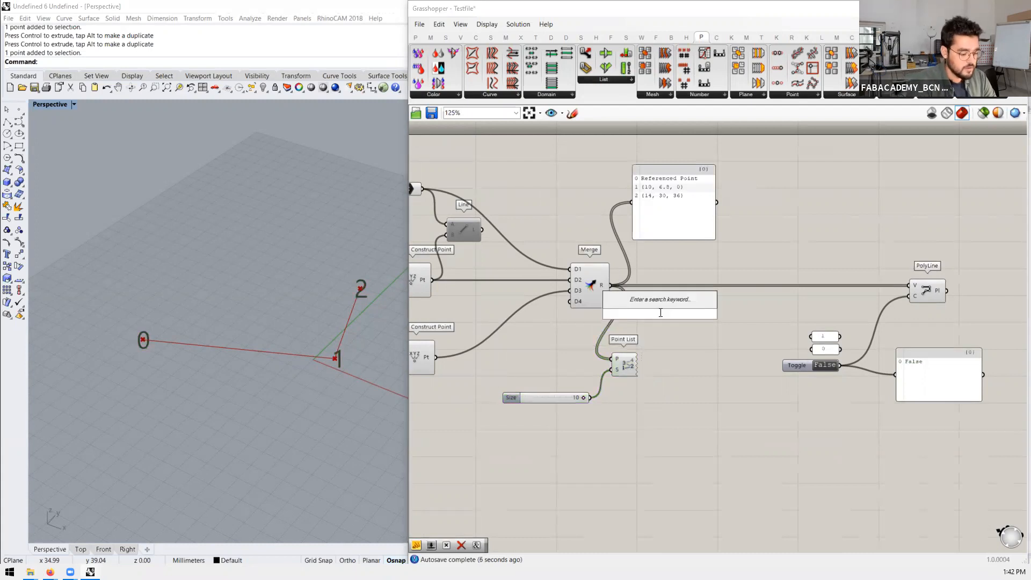
text(<)
key(BackSpace)
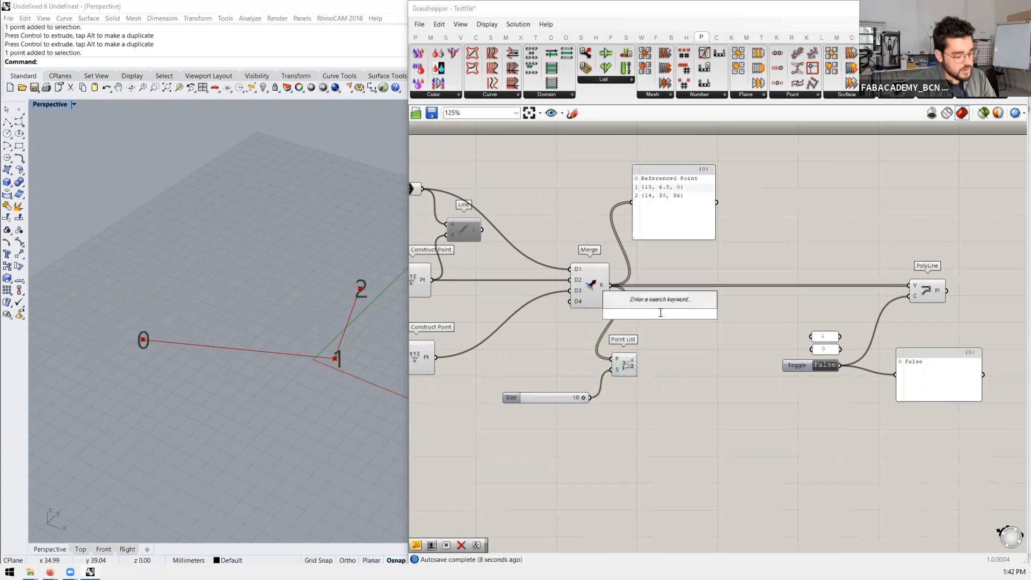
text(>)
key(Return)
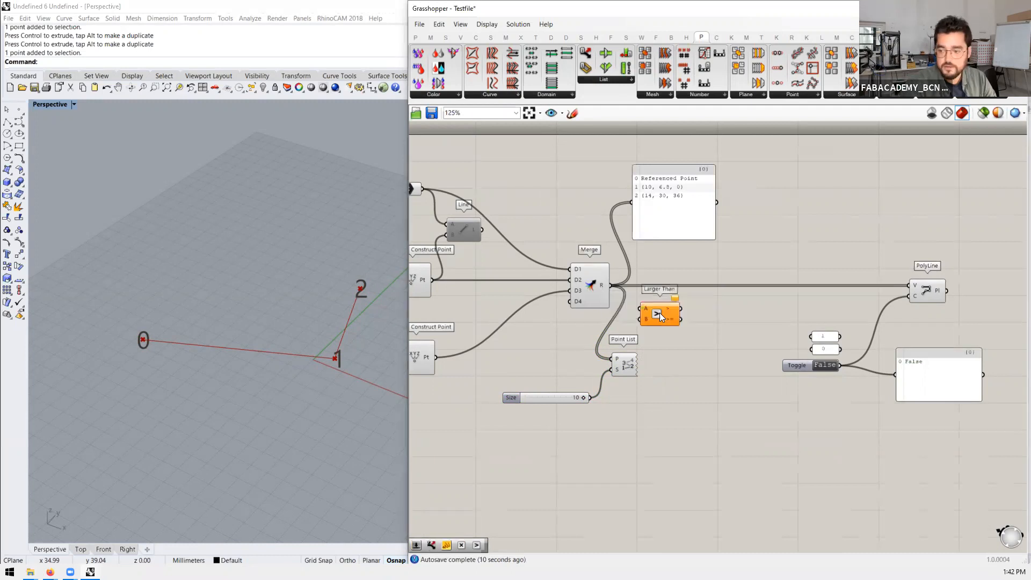
drag(659, 313, 728, 316)
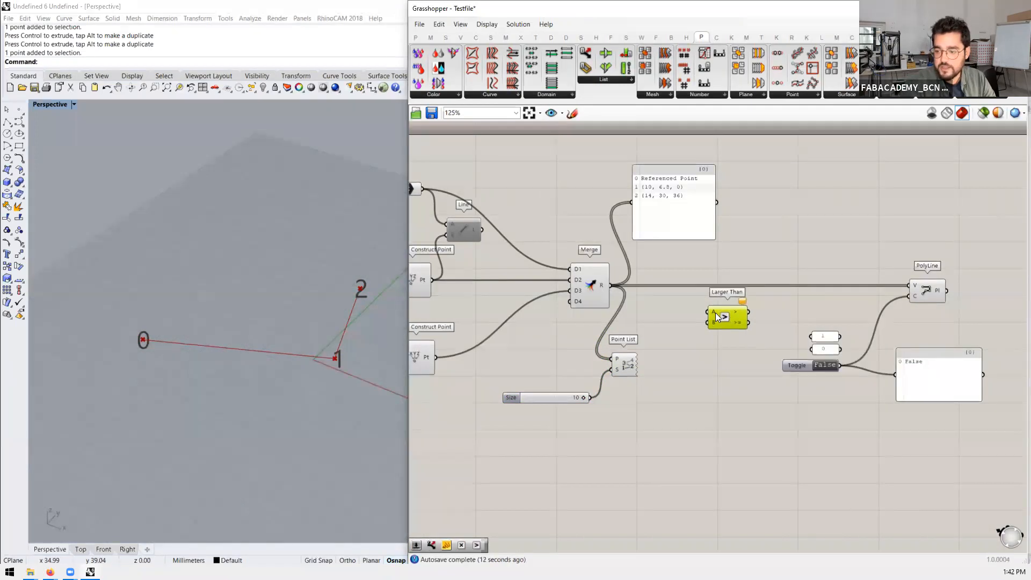
Step: Move the panel listing the merged points slightly closer to Merge
scroll(715, 312, up, 2)
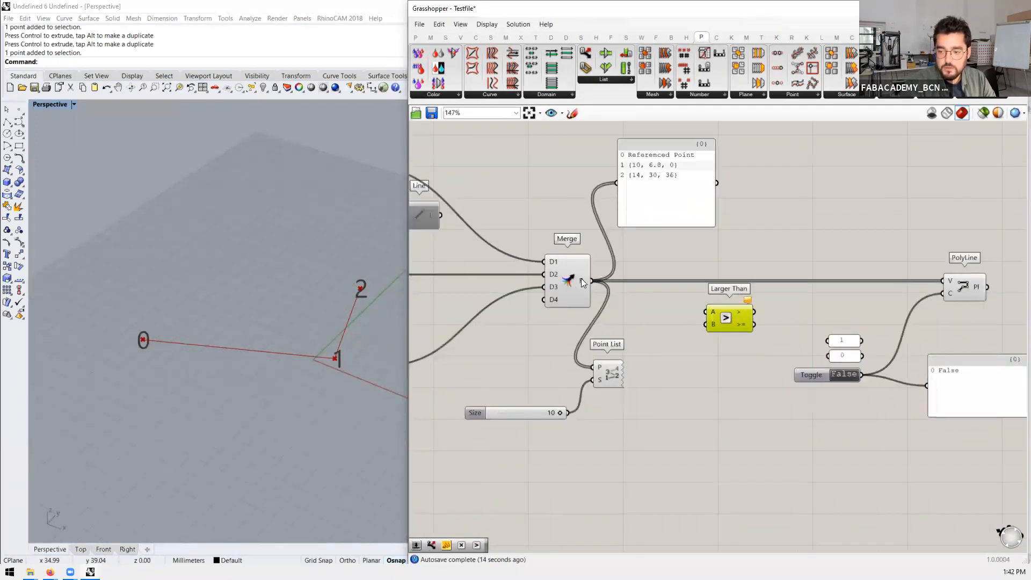
mouse_move(583, 282)
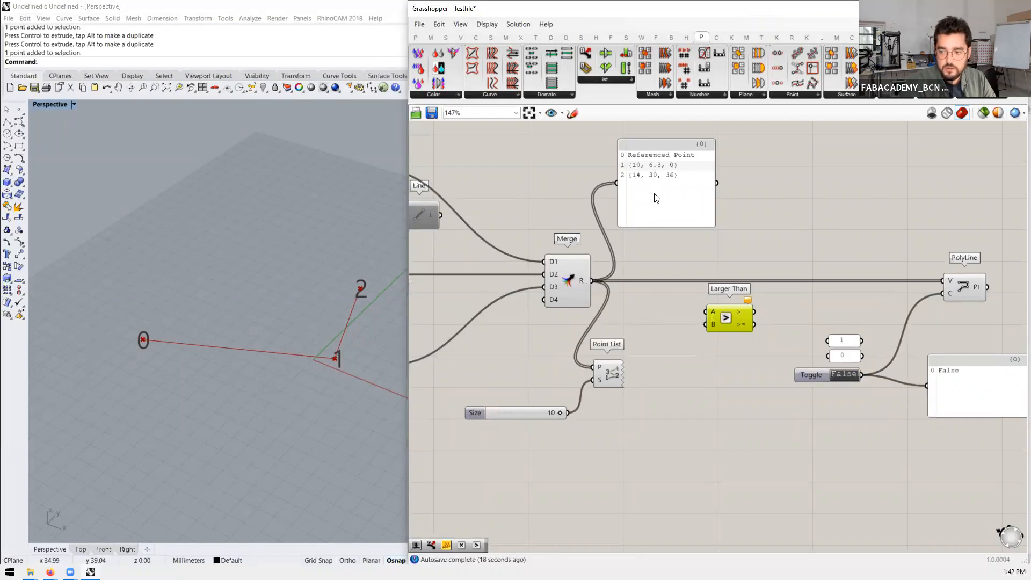
drag(656, 199, 636, 193)
click(661, 256)
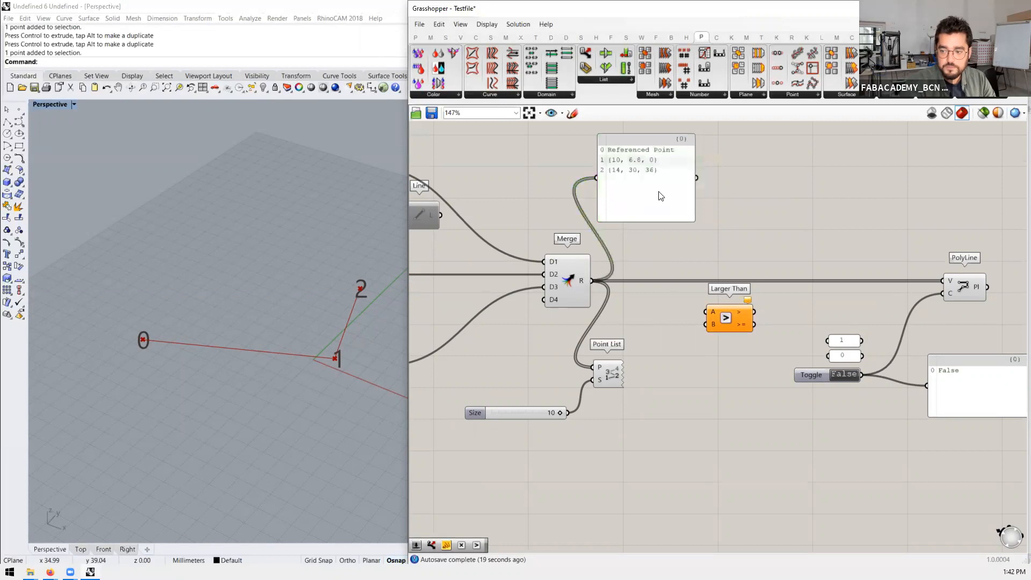
Step: Add a List Length component between Merge and Larger Than and feed Merge's R output into its L input
double_click(662, 236)
text(list len)
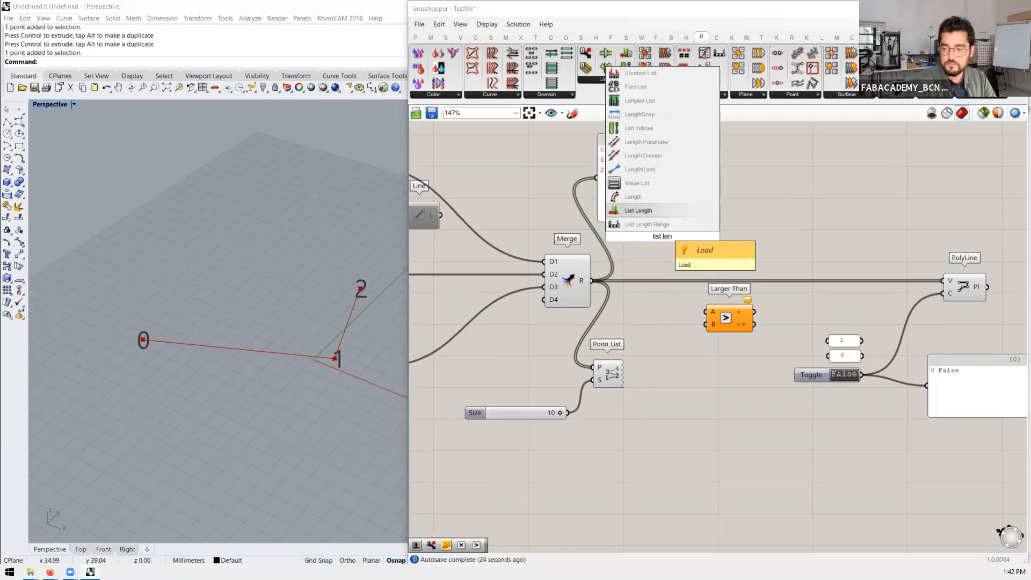
key(Return)
drag(656, 263, 645, 320)
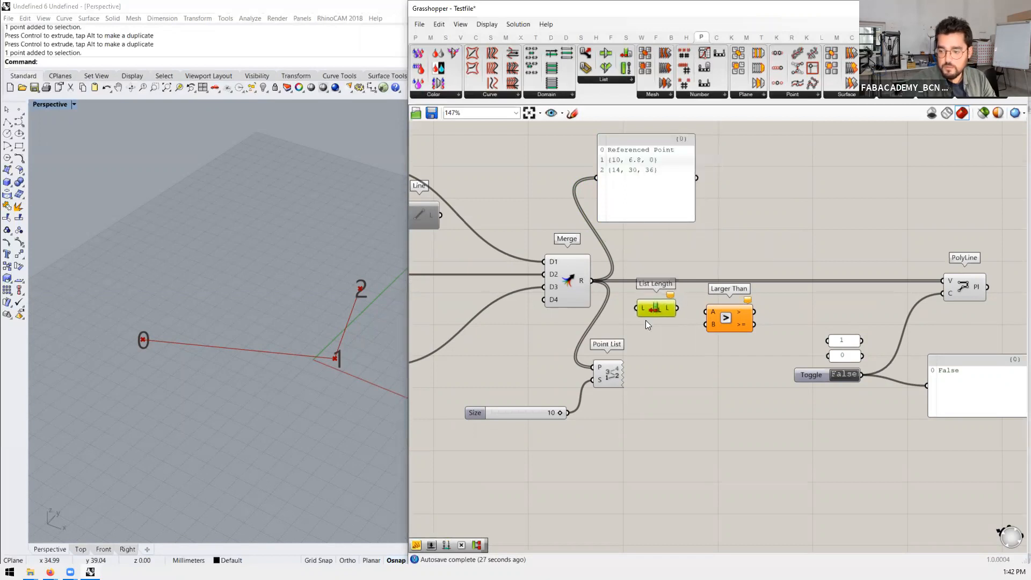
drag(591, 281, 635, 320)
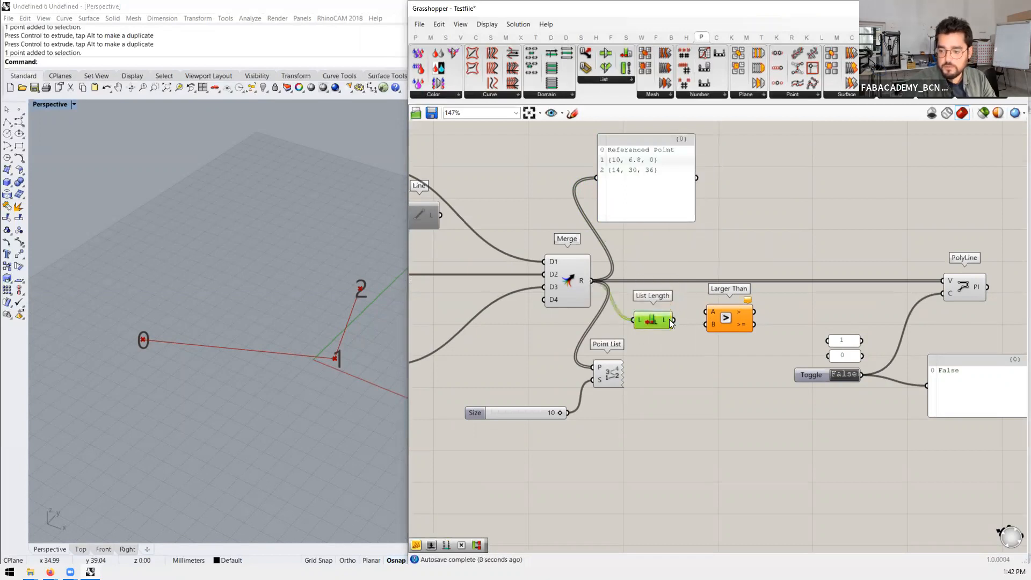
Step: Compare the list length with a panel value of 2 in Larger Than, and connect its > output to PolyLine's C input
mouse_move(666, 323)
drag(651, 321, 707, 311)
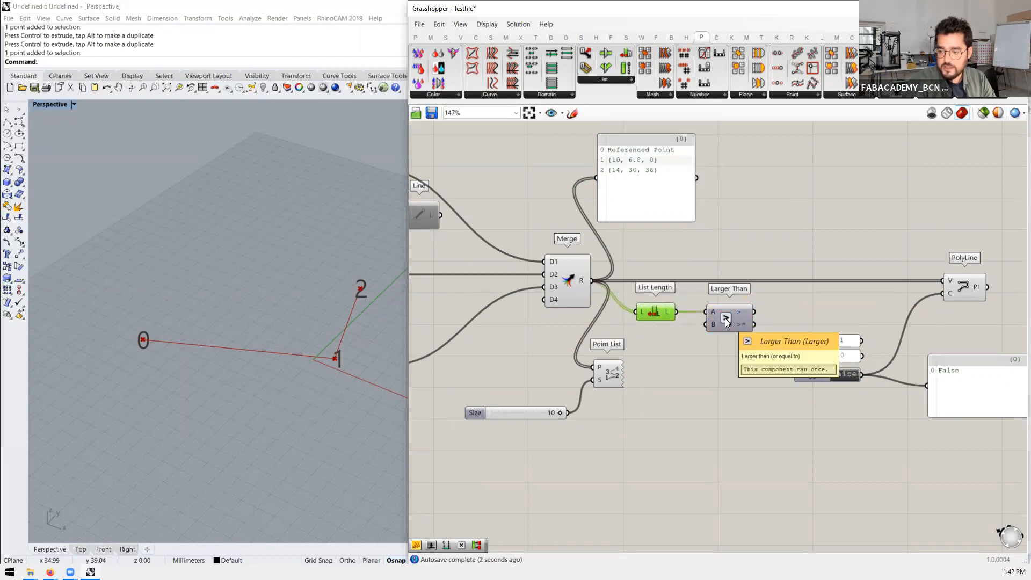
double_click(662, 337)
text(2)
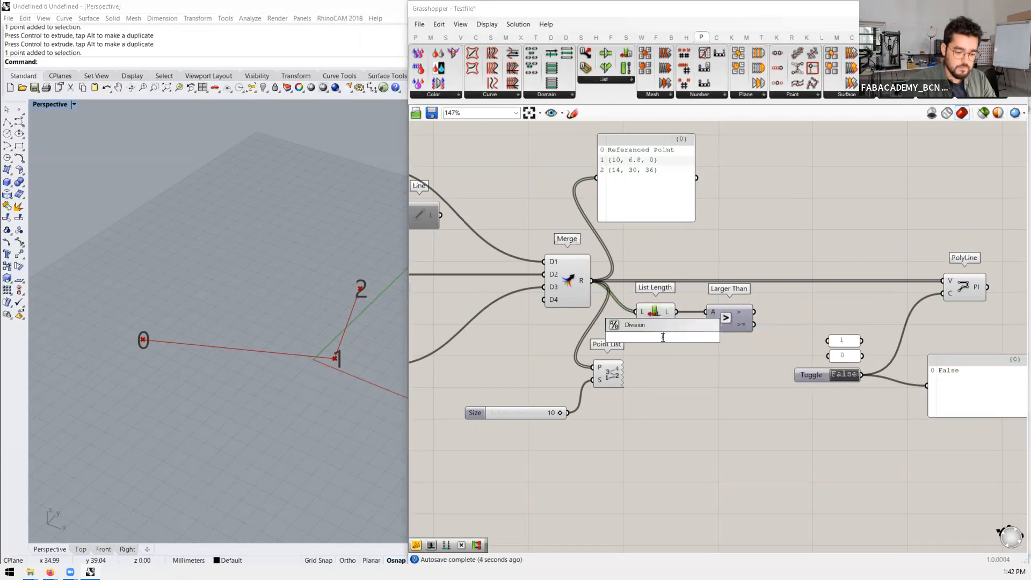
key(Return)
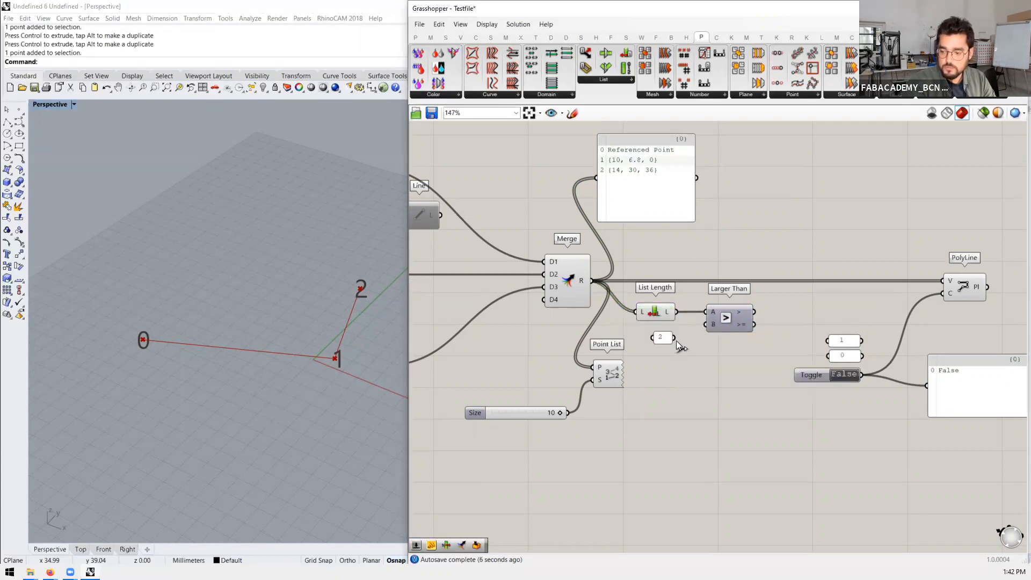
right_drag(744, 314, 701, 316)
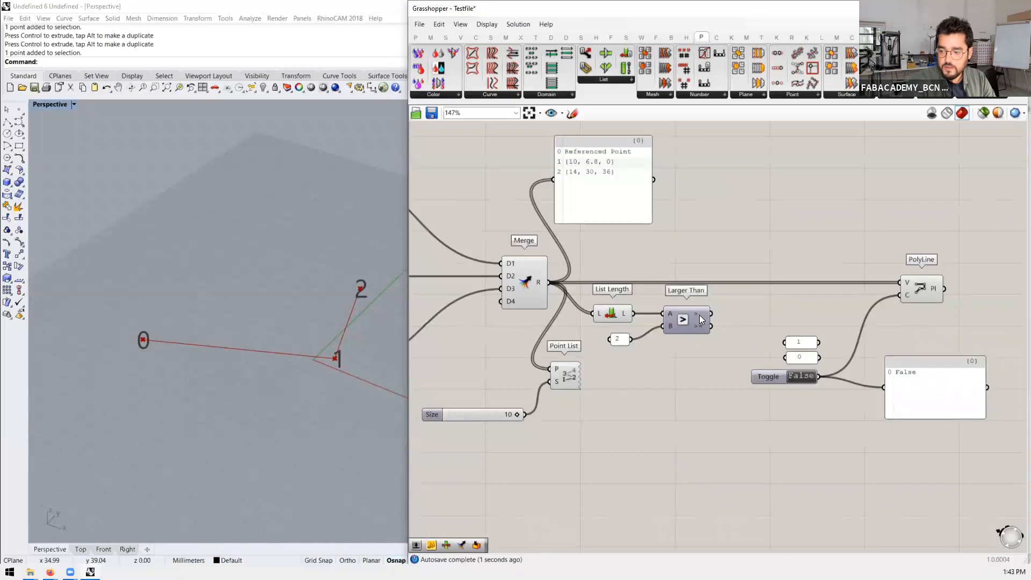
mouse_move(700, 316)
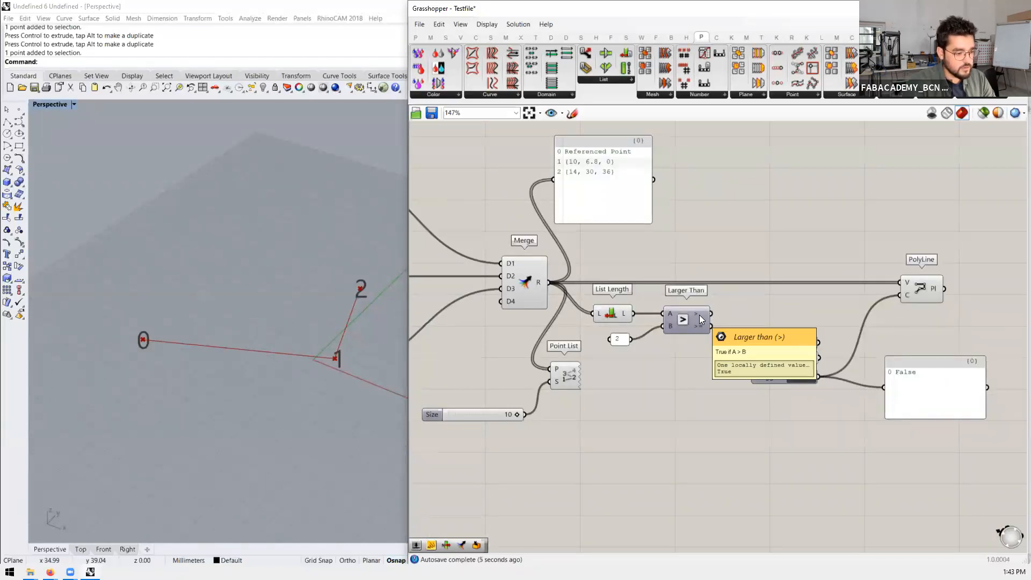
drag(711, 314, 897, 297)
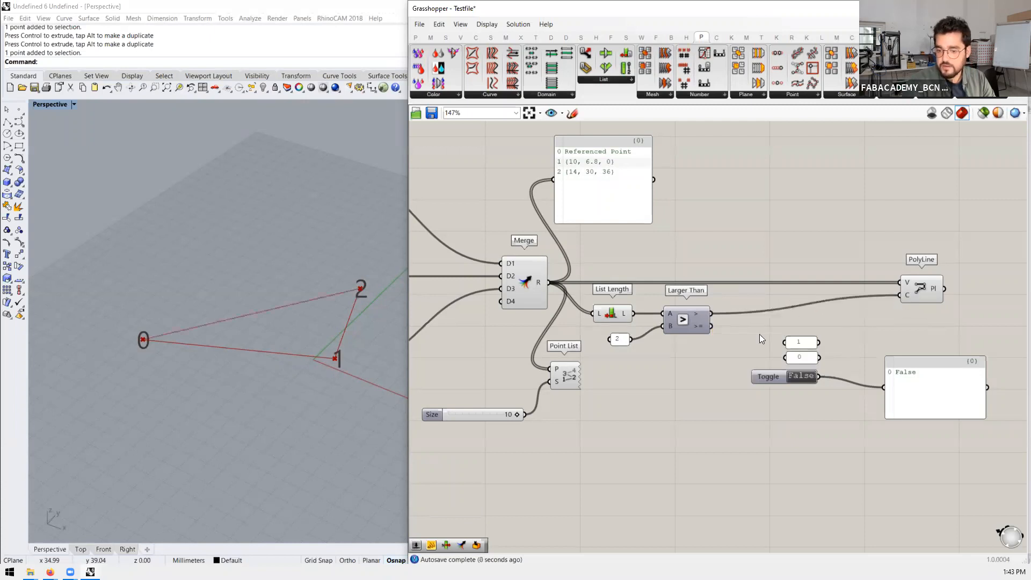
Step: Attach a panel to the Larger Than > output, and delete the unused toggle with its panel and the 1 and 0 panels
scroll(775, 335, down, 3)
click(463, 355)
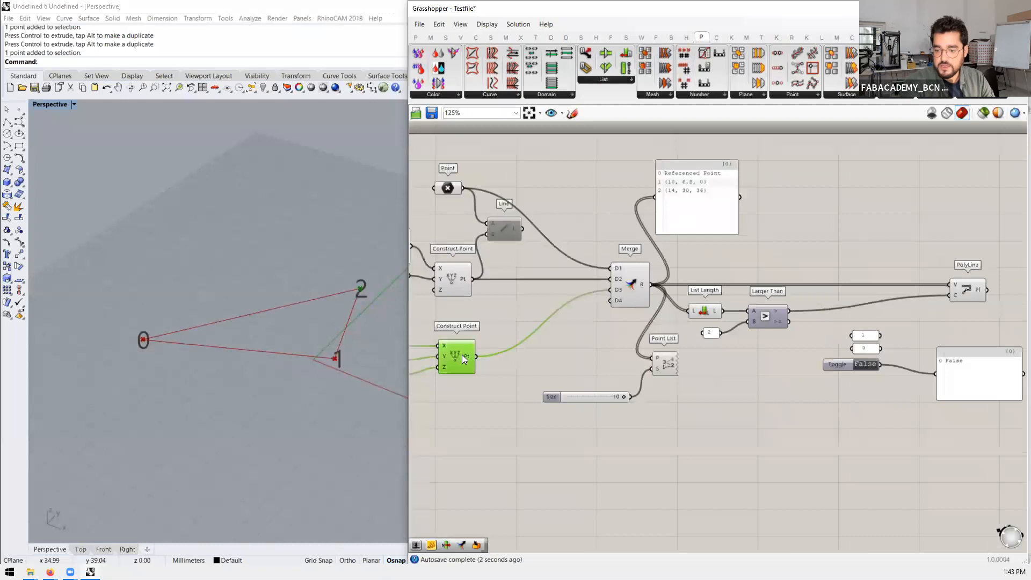
scroll(457, 355, down, 2)
scroll(454, 357, up, 2)
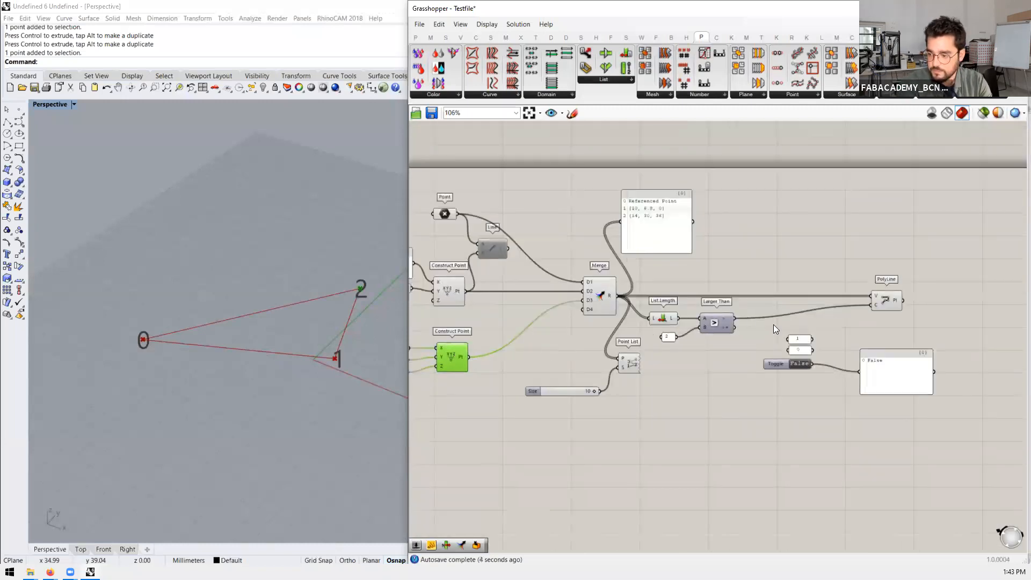
scroll(773, 324, up, 3)
drag(778, 334, 753, 304)
scroll(817, 342, down, 4)
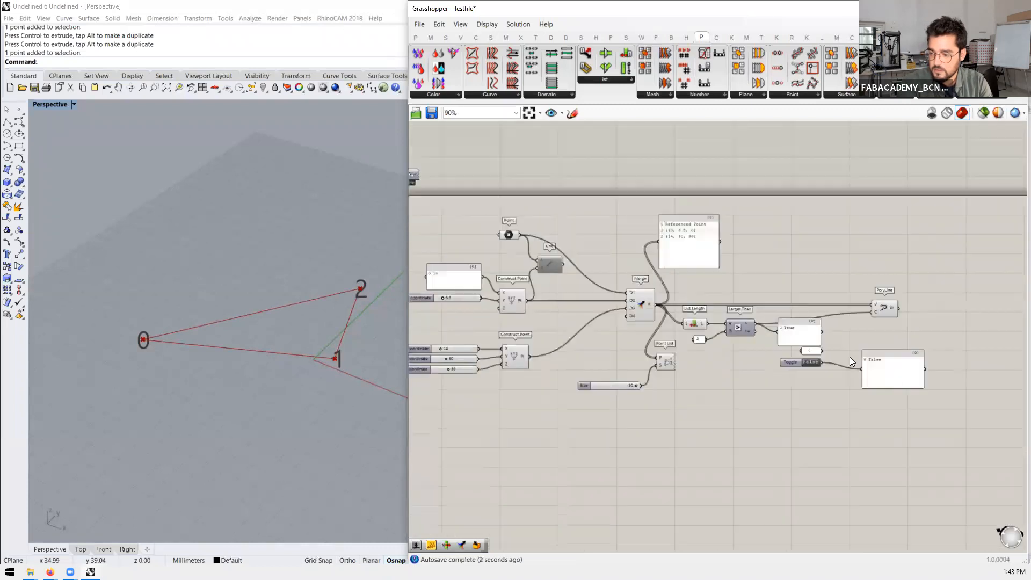
drag(937, 438, 799, 348)
key(Delete)
Step: Delete the lower Construct Point to test the closing condition, and undo the deletion
click(513, 360)
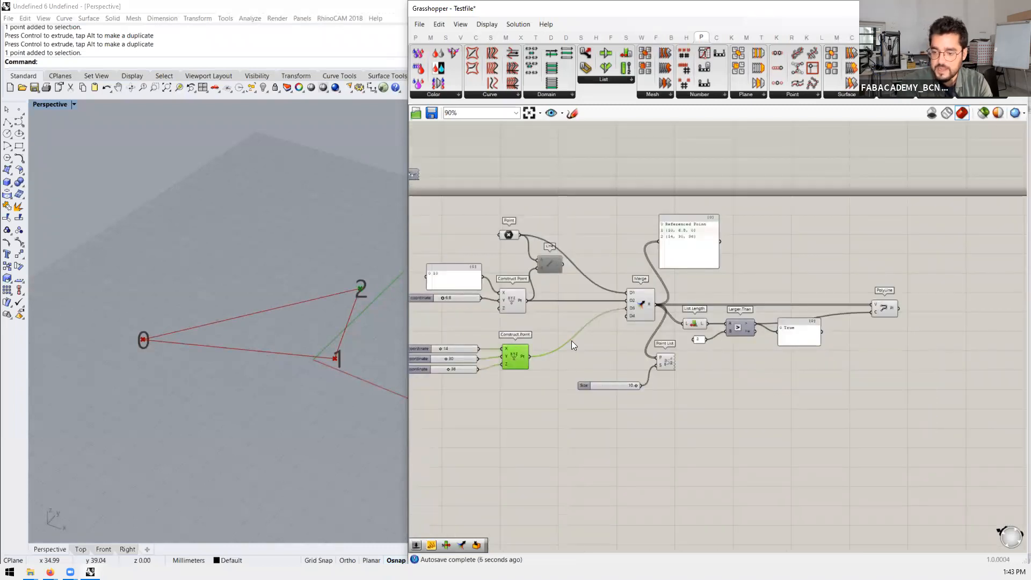
key(Delete)
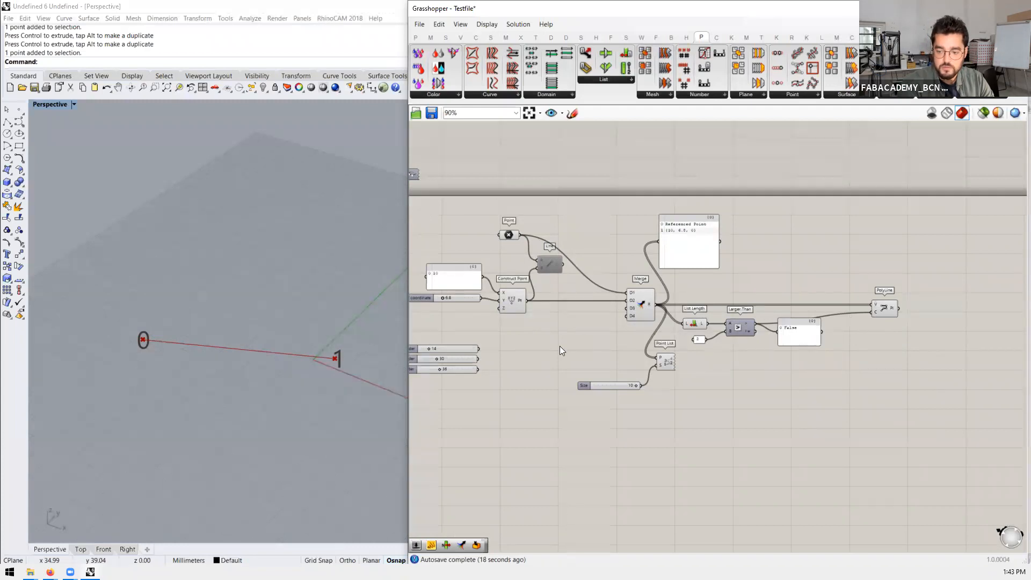
key(ctrl+z)
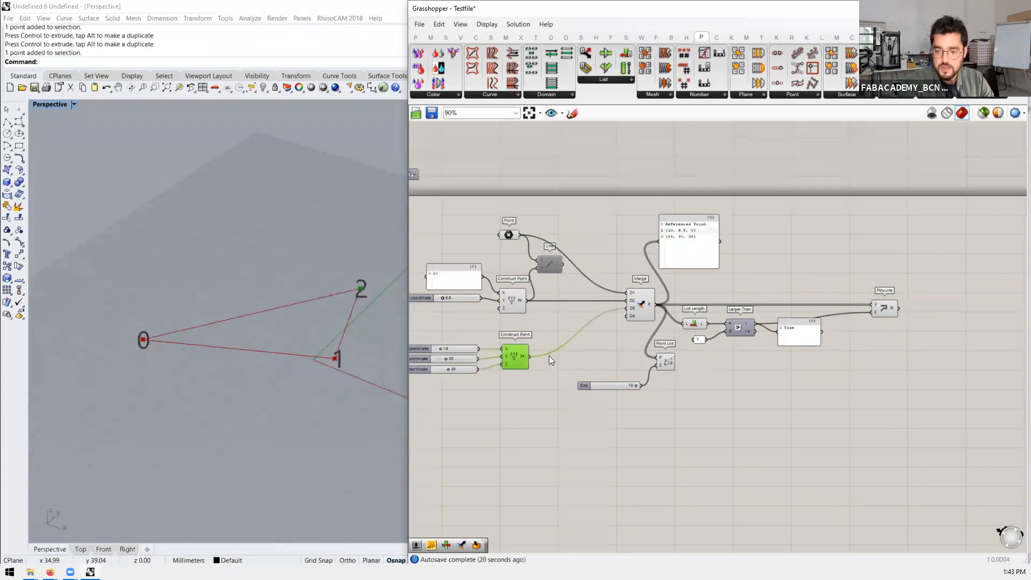
click(525, 379)
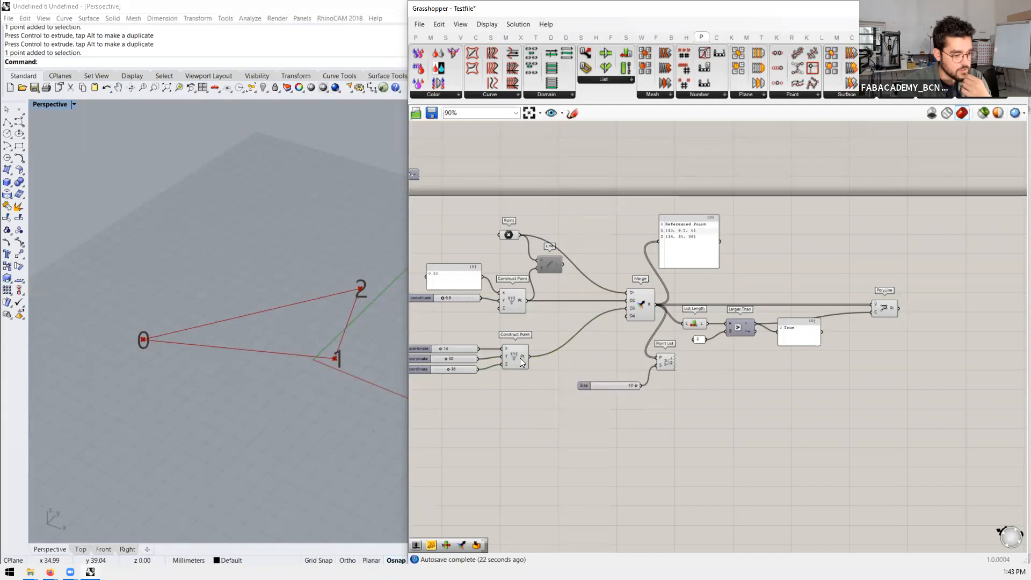
Step: Set the panel value feeding Larger Than's B input to 3
scroll(699, 339, up, 4)
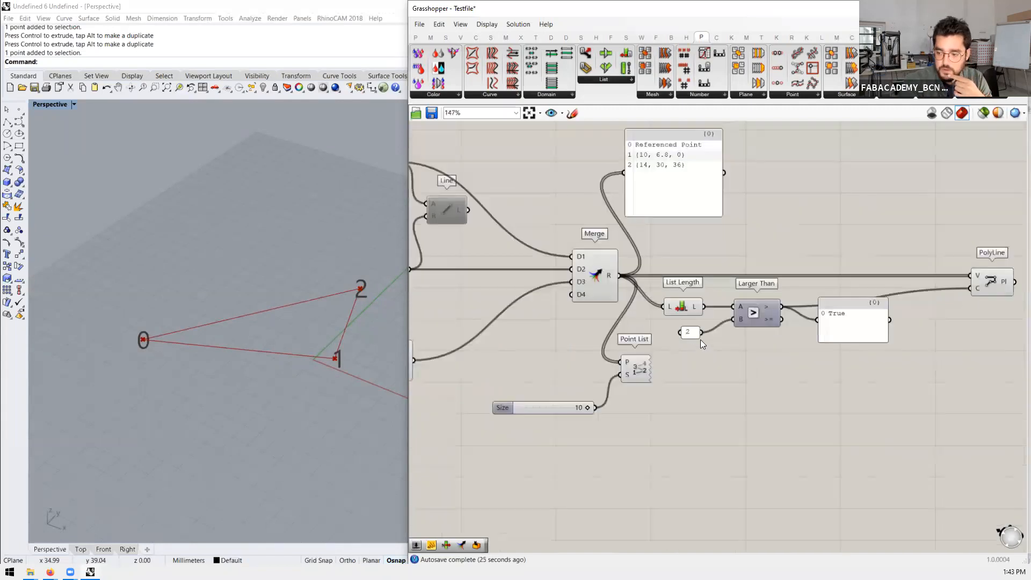
click(698, 337)
double_click(698, 337)
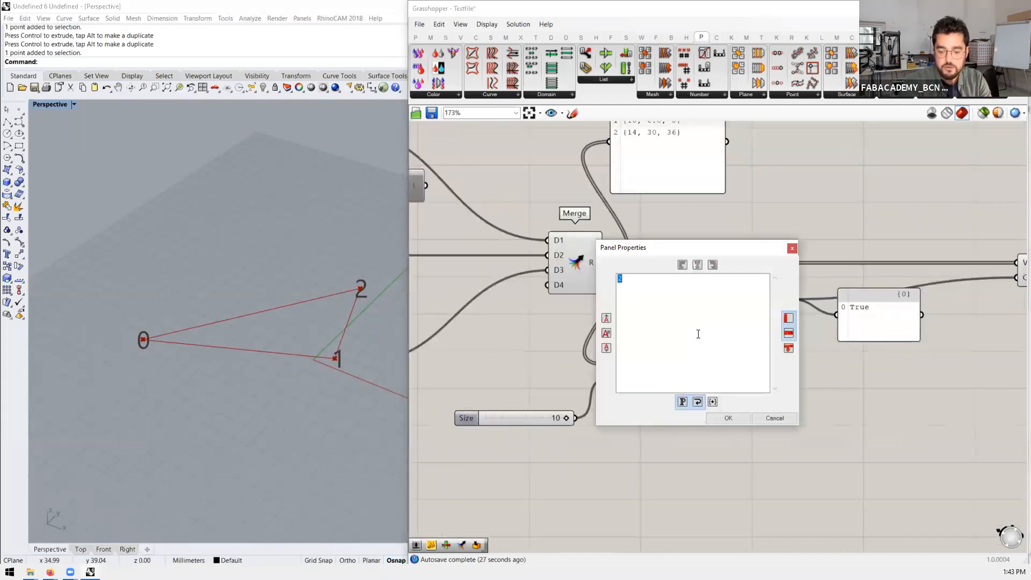
click(730, 418)
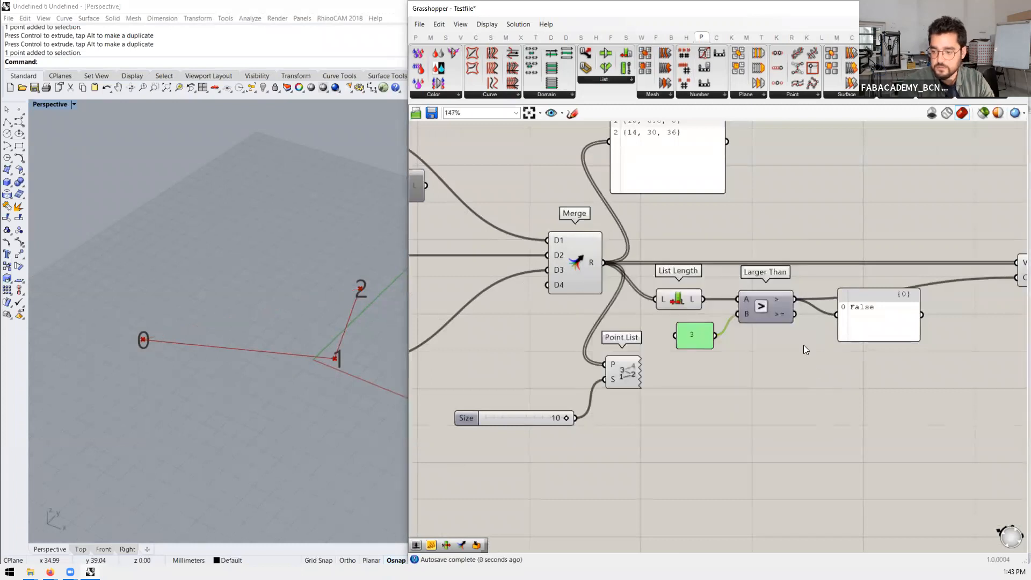
Step: Add another Construct Point component below the existing ones and connect its output to Merge's D4 input
scroll(804, 345, down, 5)
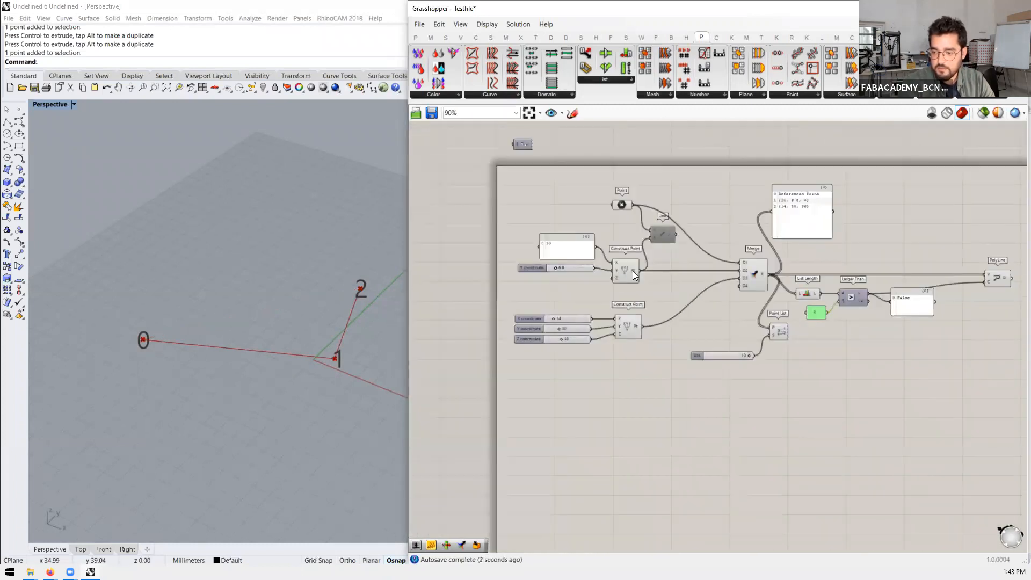
double_click(621, 354)
text(pi)
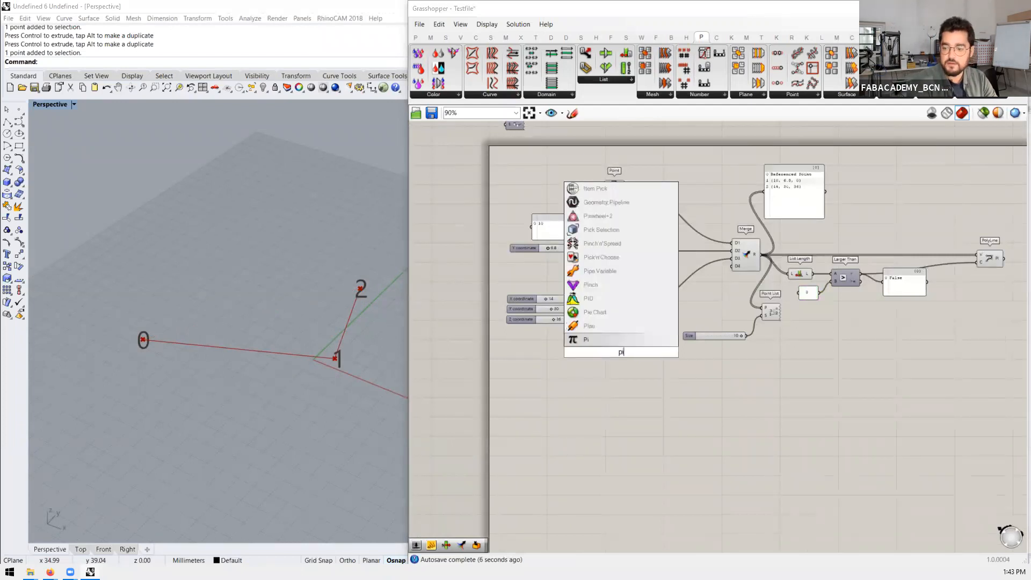
key(BackSpace)
text(oint)
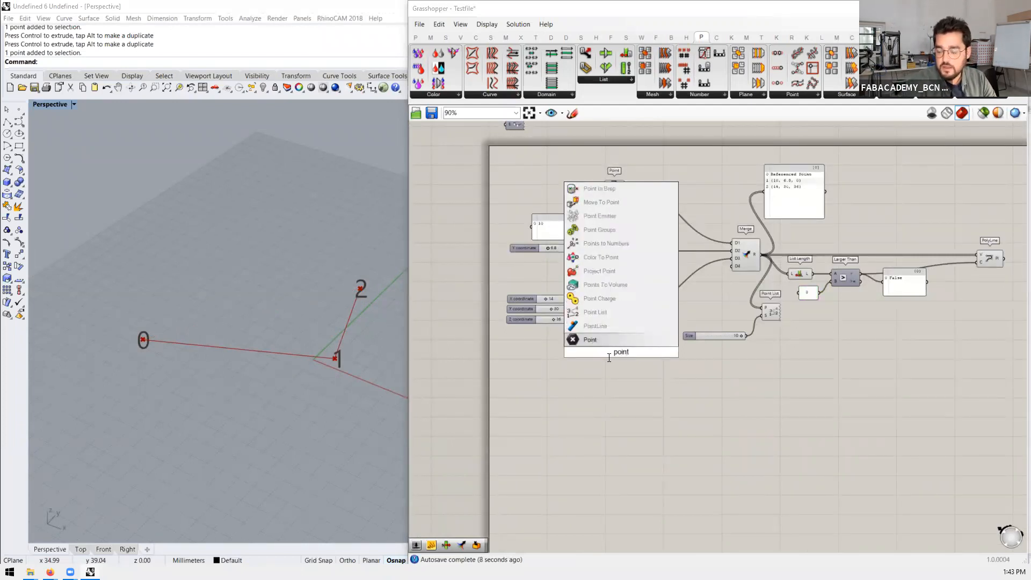
text( construct point)
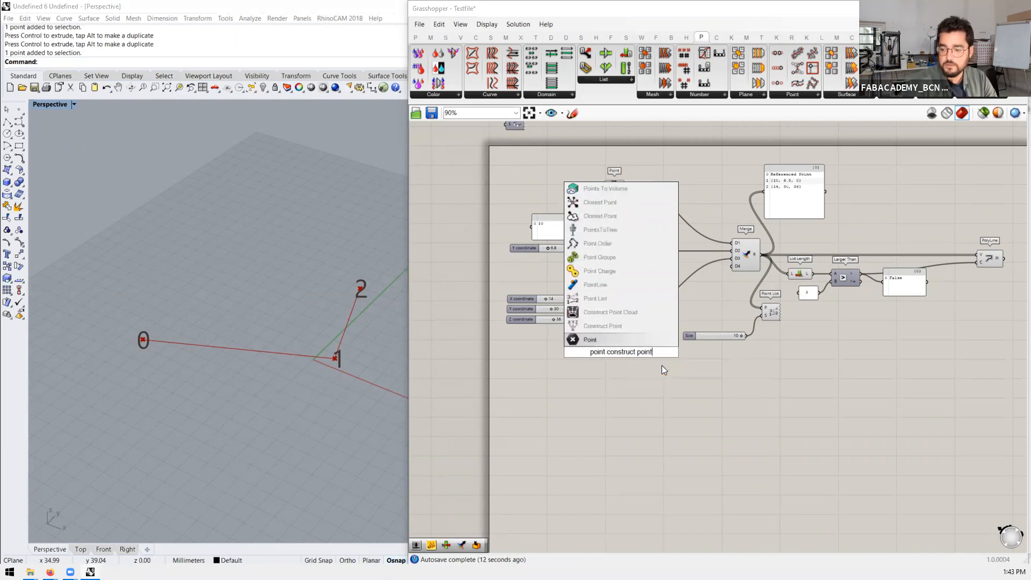
click(634, 326)
scroll(631, 355, up, 2)
drag(638, 352, 768, 241)
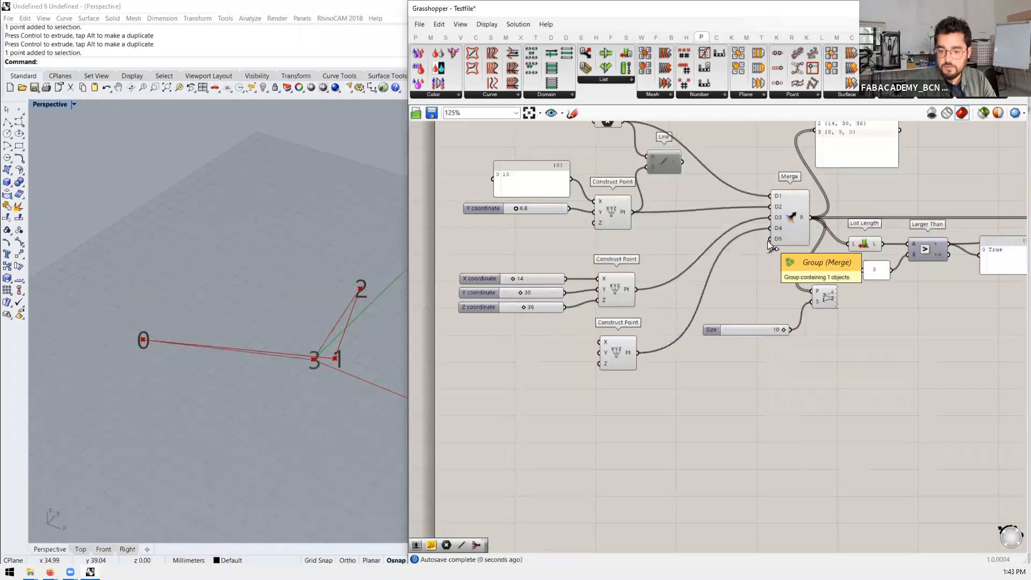
Step: Duplicate the Z coordinate slider, connect the copy to the new Construct Point's X, Y and Z inputs, and set it to 100
click(623, 346)
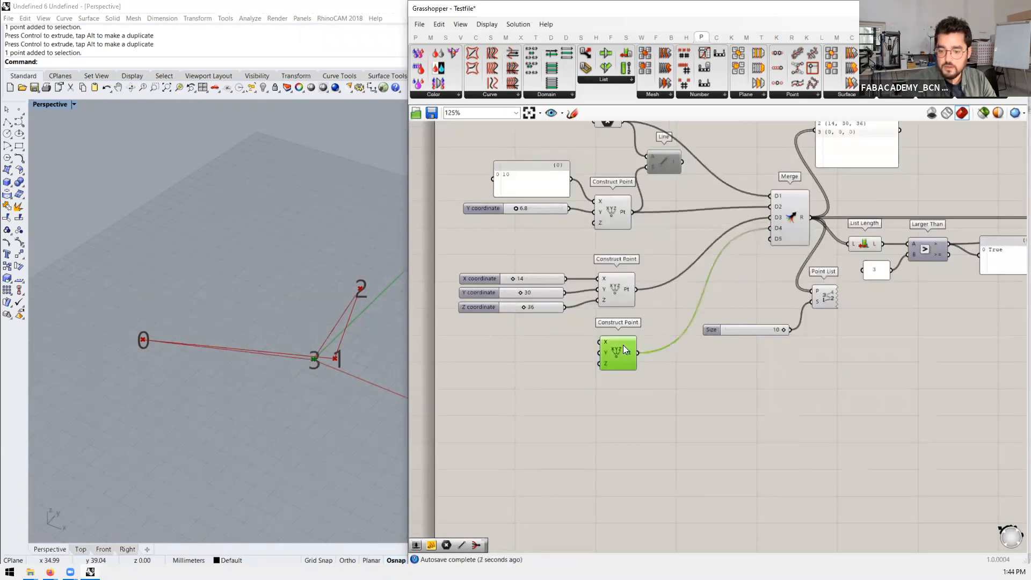
click(531, 307)
key(ctrl+c)
key(ctrl+v)
drag(547, 374, 600, 343)
drag(547, 374, 601, 352)
drag(547, 374, 600, 363)
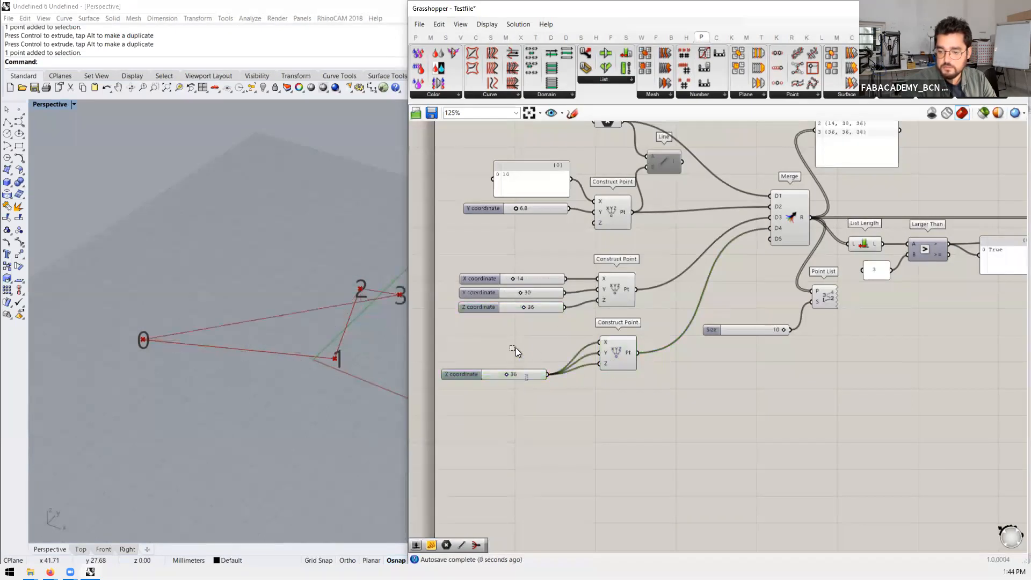
drag(509, 374, 602, 365)
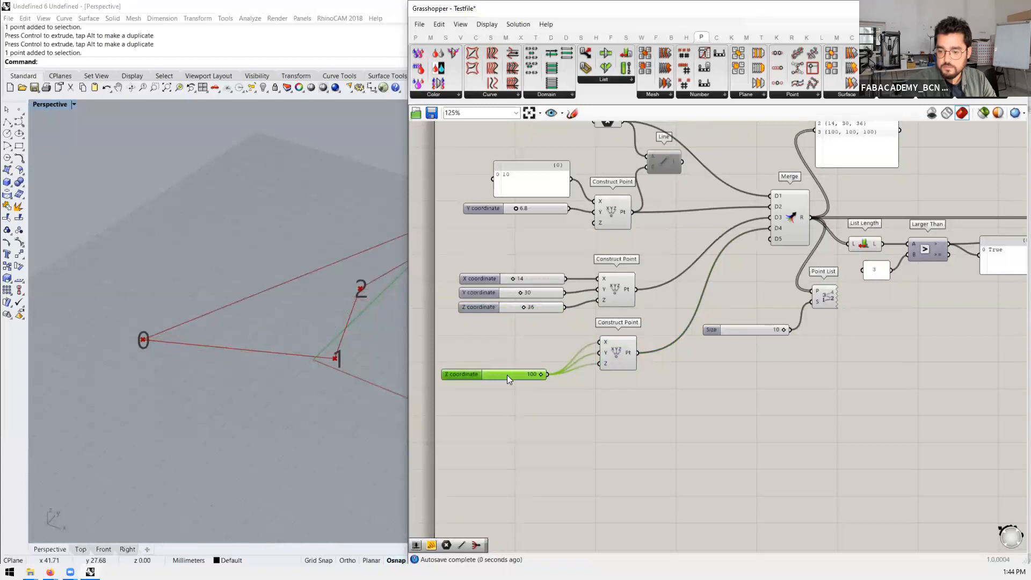
drag(507, 375, 501, 354)
right_drag(324, 344, 301, 317)
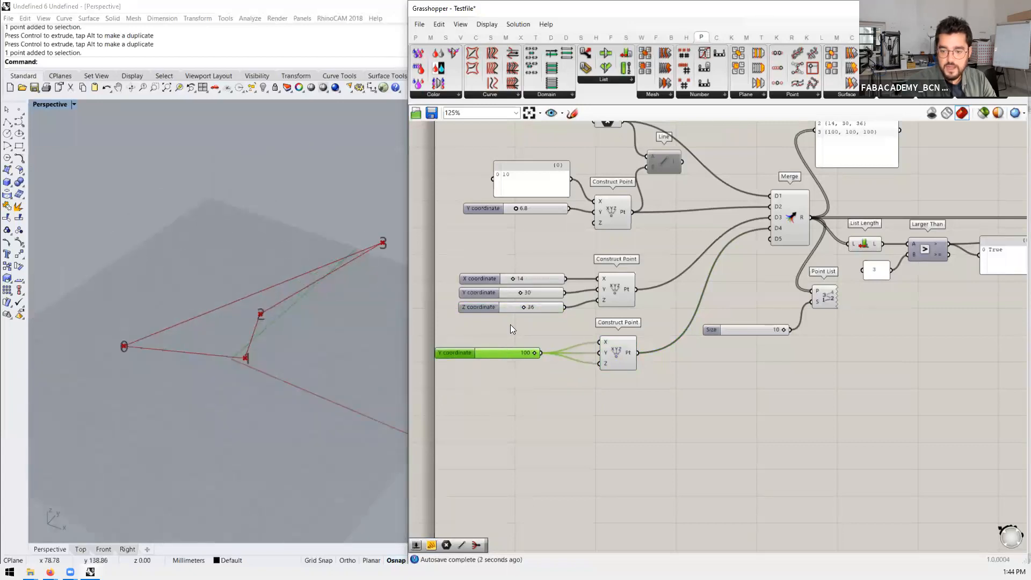
Step: Delete the new Construct Point that feeds Merge's D4 input
click(619, 357)
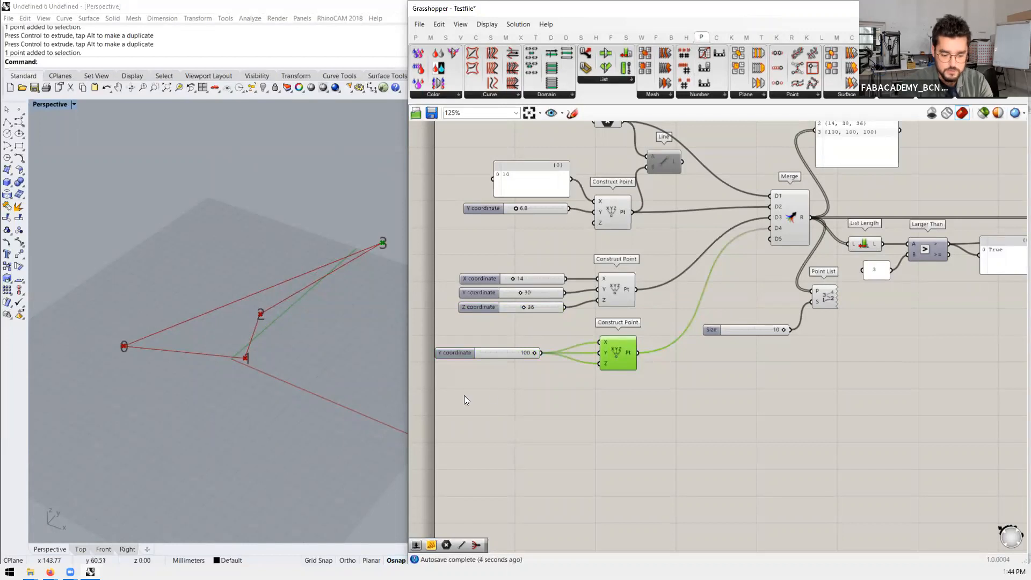
key(Delete)
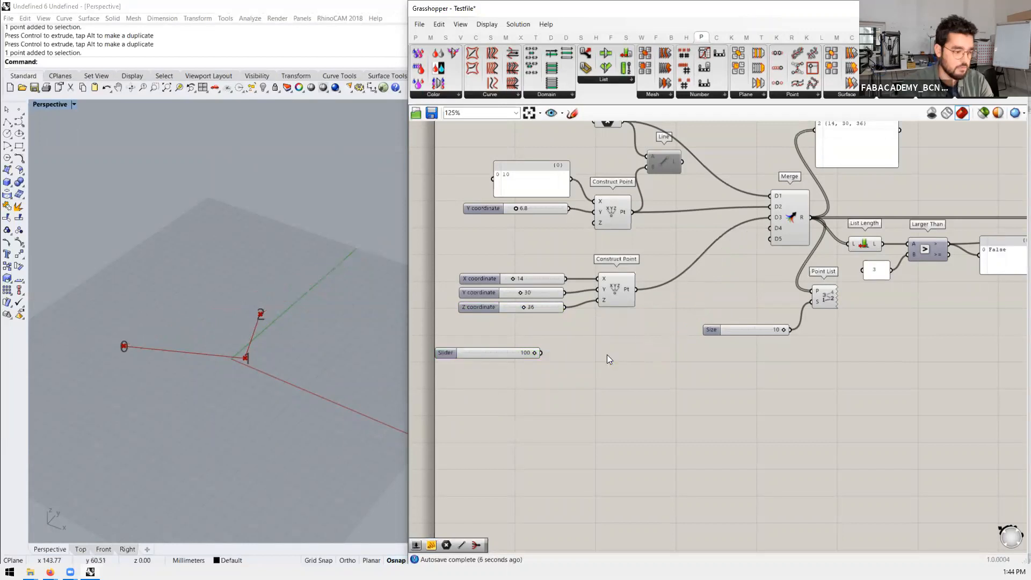
Step: Examine the list length comparison that controls polyline closing, along with the merged points and the polyline in the Perspective viewport
scroll(586, 345, down, 2)
scroll(835, 299, up, 3)
scroll(862, 247, up, 2)
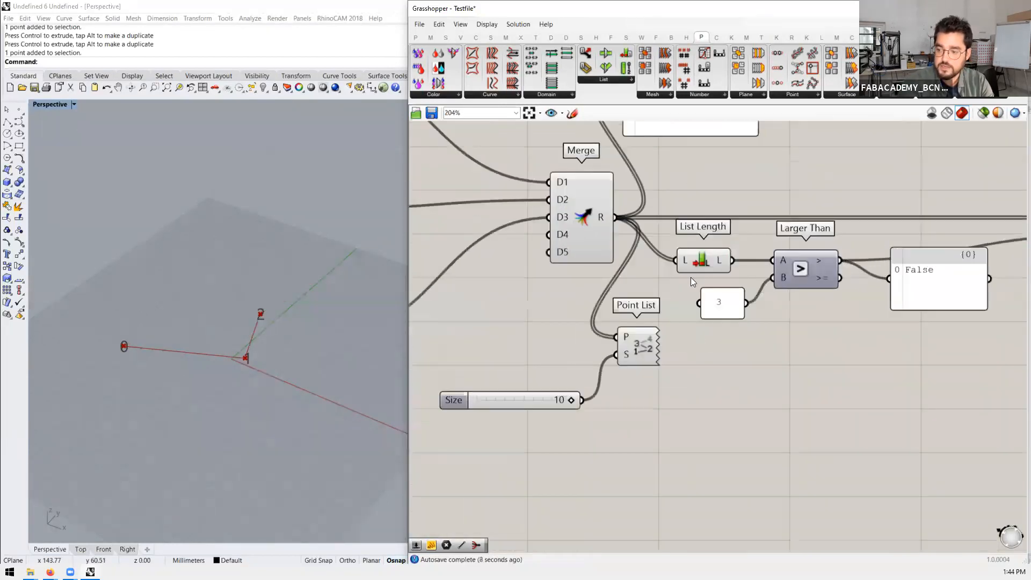
scroll(691, 277, down, 2)
scroll(900, 244, up, 2)
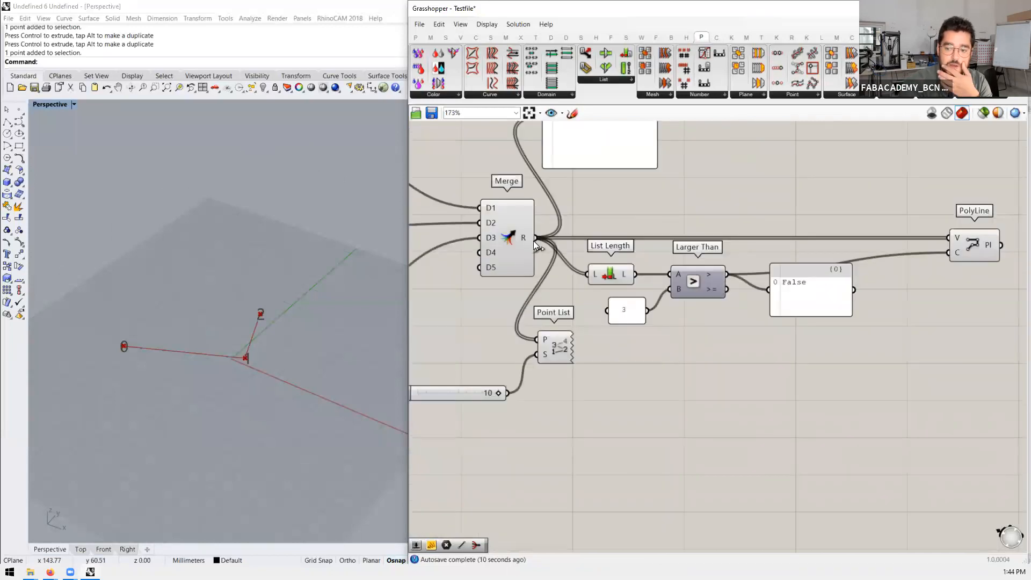
scroll(540, 312, down, 2)
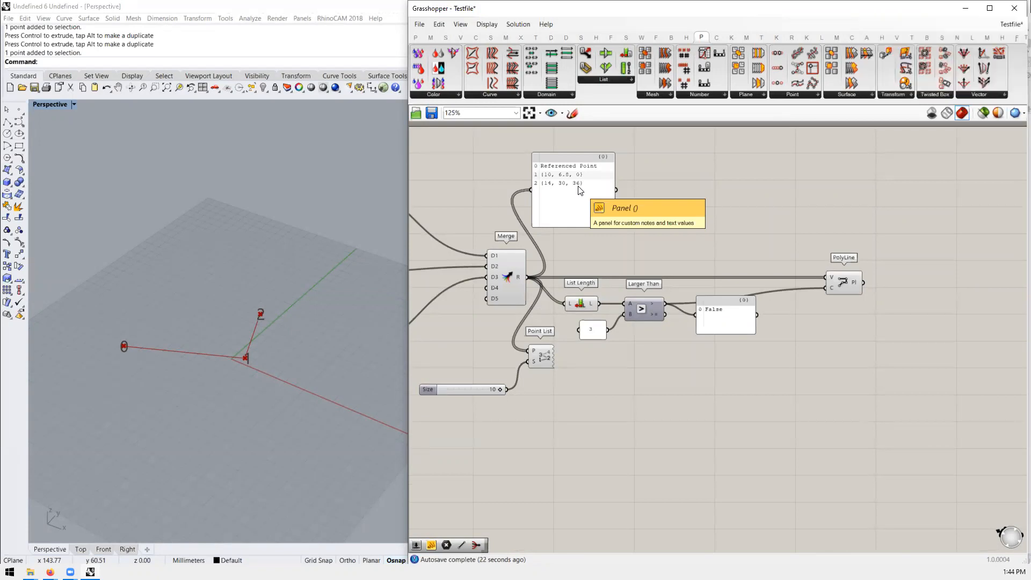
click(648, 310)
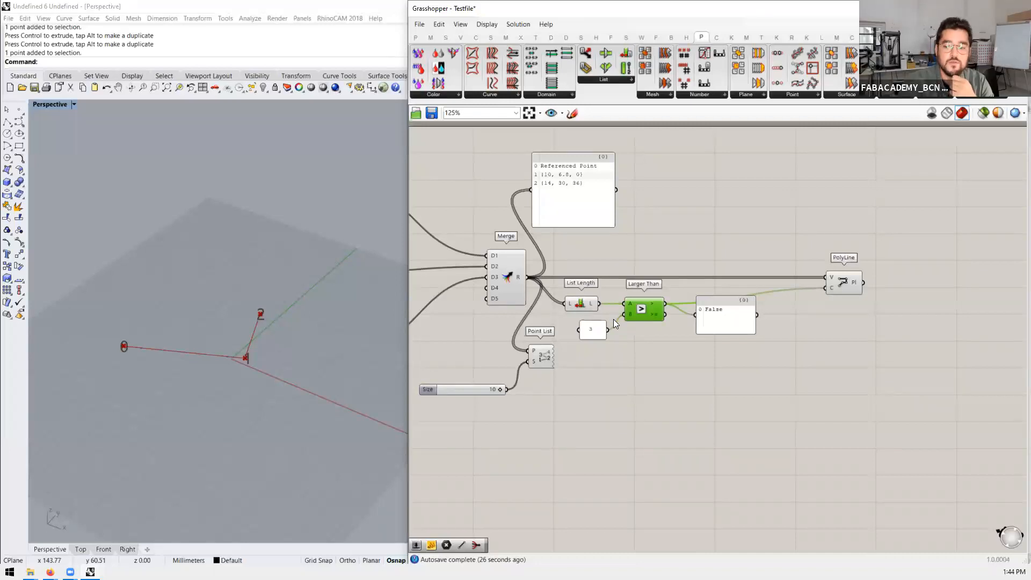
drag(720, 385, 563, 291)
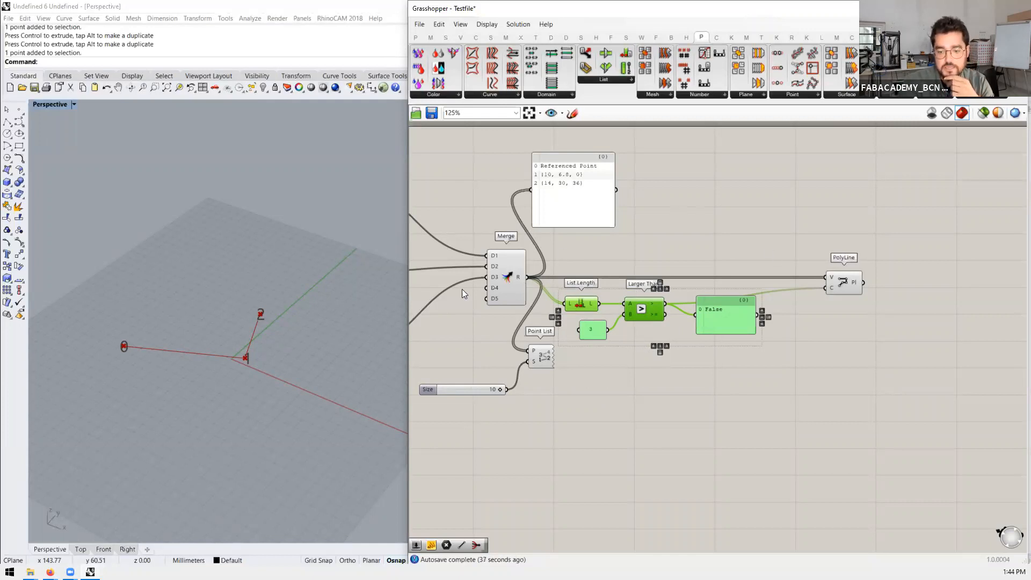
right_drag(258, 384, 270, 356)
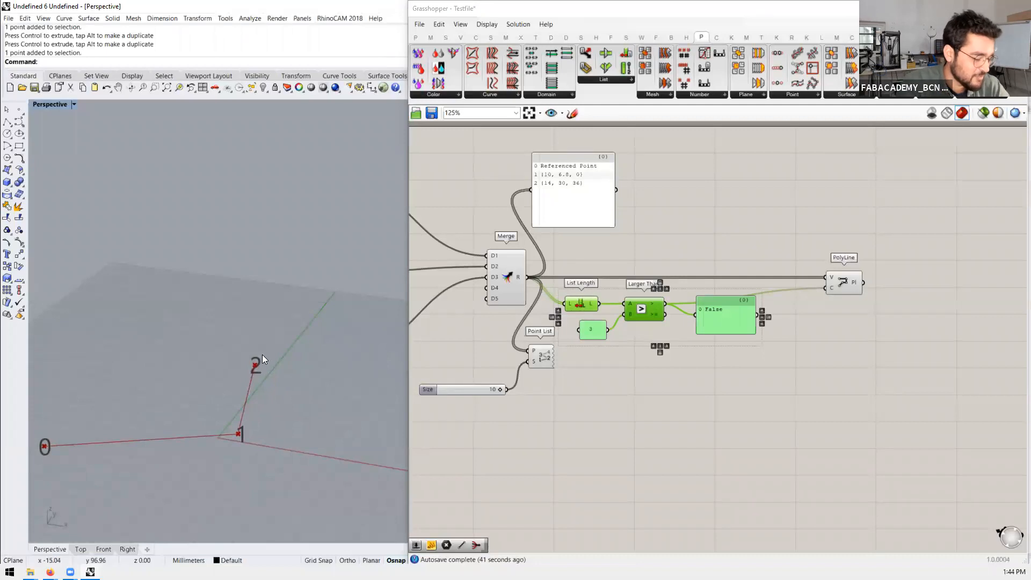
Step: Delete the list length comparison components and the Point List with its Size slider, and move PolyLine closer to Merge
scroll(840, 256, down, 3)
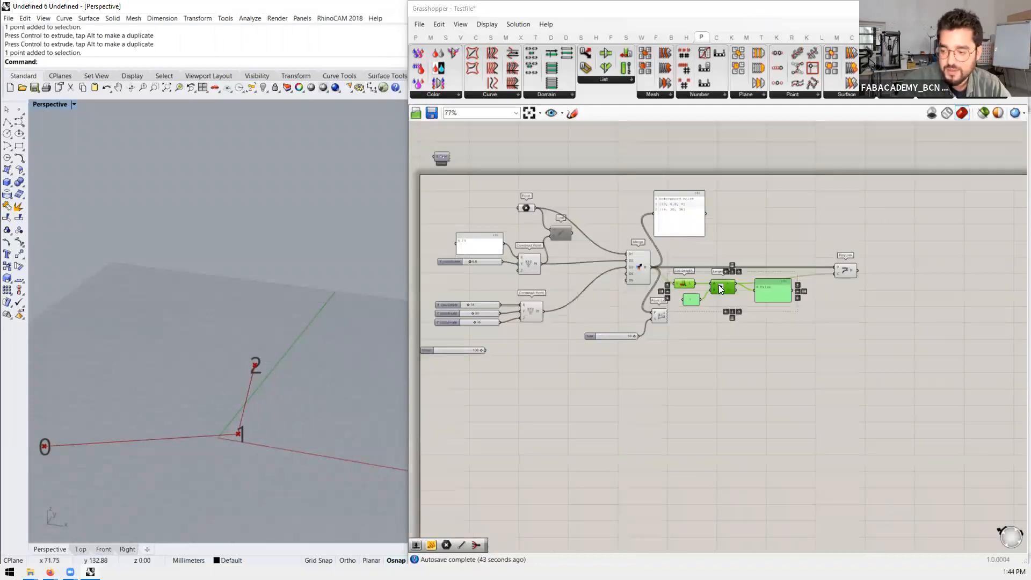
scroll(721, 289, up, 3)
drag(820, 373, 659, 278)
key(Delete)
drag(677, 374, 562, 321)
key(Delete)
drag(937, 261, 819, 261)
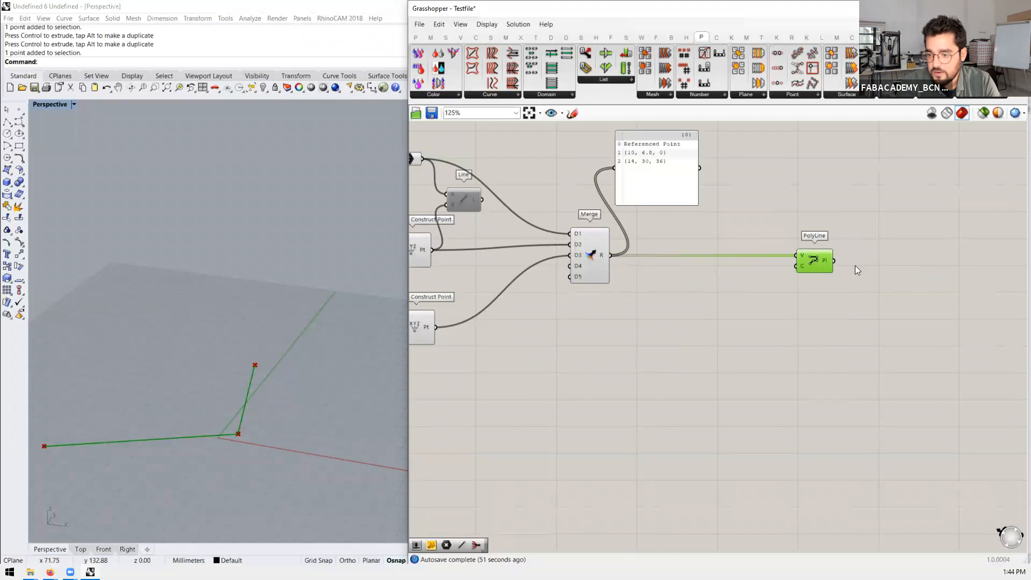
Step: Undo the deletion of the list length comparison, the Point List and the Construct Point feeding Merge's D4 input
scroll(854, 272, down, 3)
scroll(580, 267, up, 3)
scroll(607, 245, down, 2)
scroll(701, 255, up, 2)
drag(952, 171, 645, 282)
scroll(631, 276, down, 5)
double_click(683, 319)
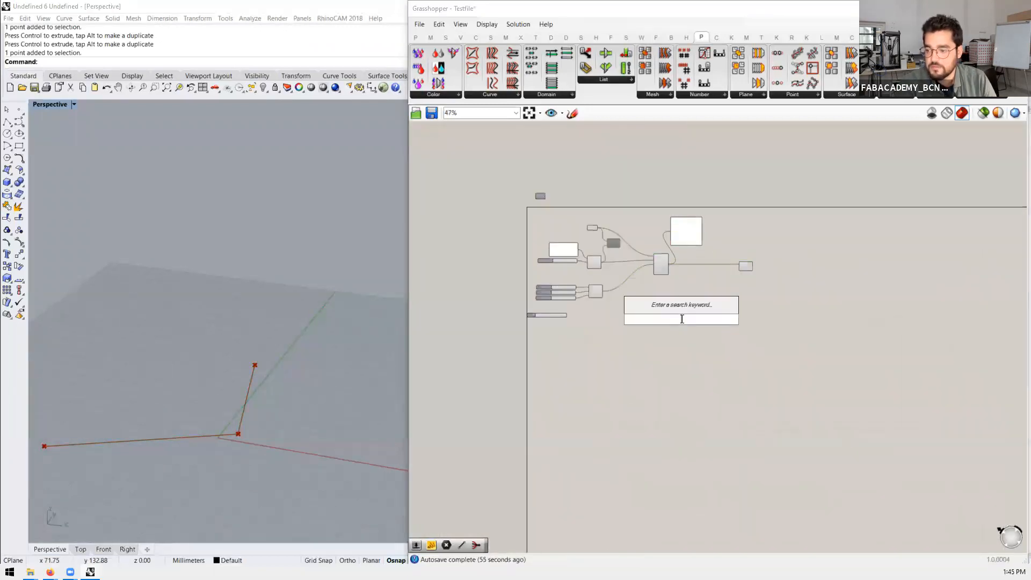
key(Escape)
key(ctrl+z)
key(ctrl+z)
Step: Move the whole polyline definition below the older disabled definition and disable all its components
click(811, 192)
drag(811, 192, 519, 360)
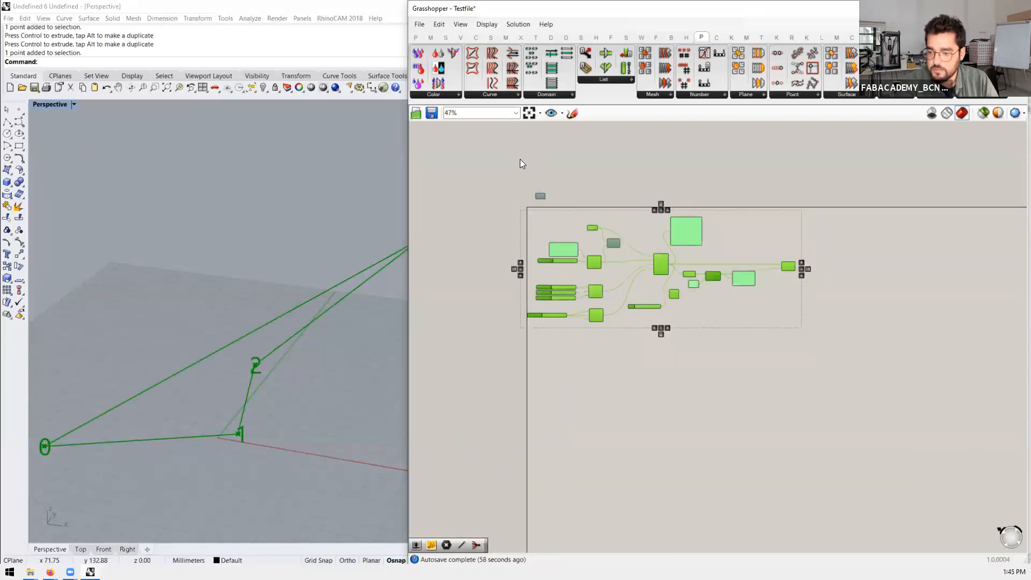
scroll(572, 237, down, 3)
drag(571, 237, 871, 338)
click(823, 336)
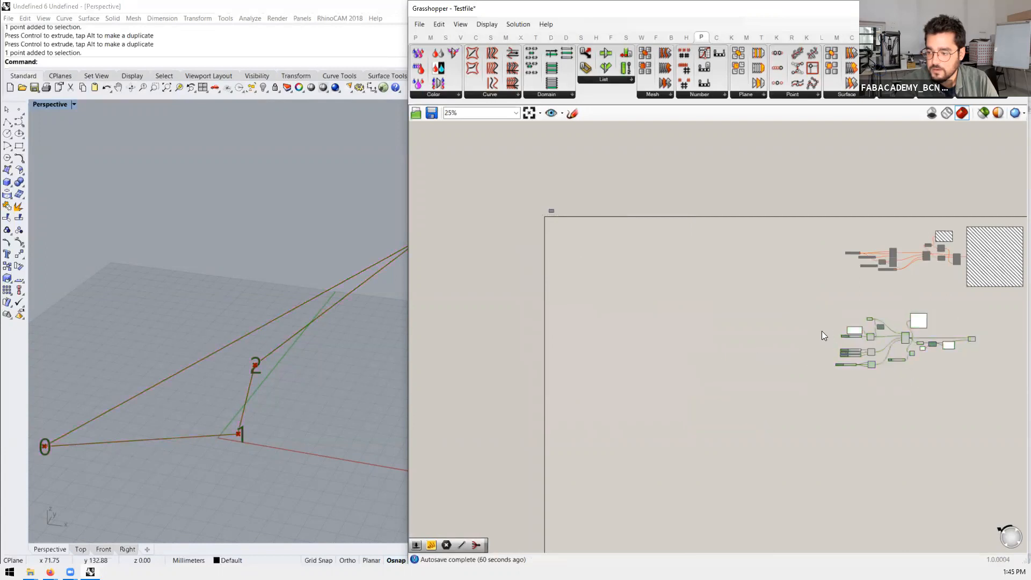
drag(991, 321, 859, 380)
middle_click(833, 374)
click(808, 359)
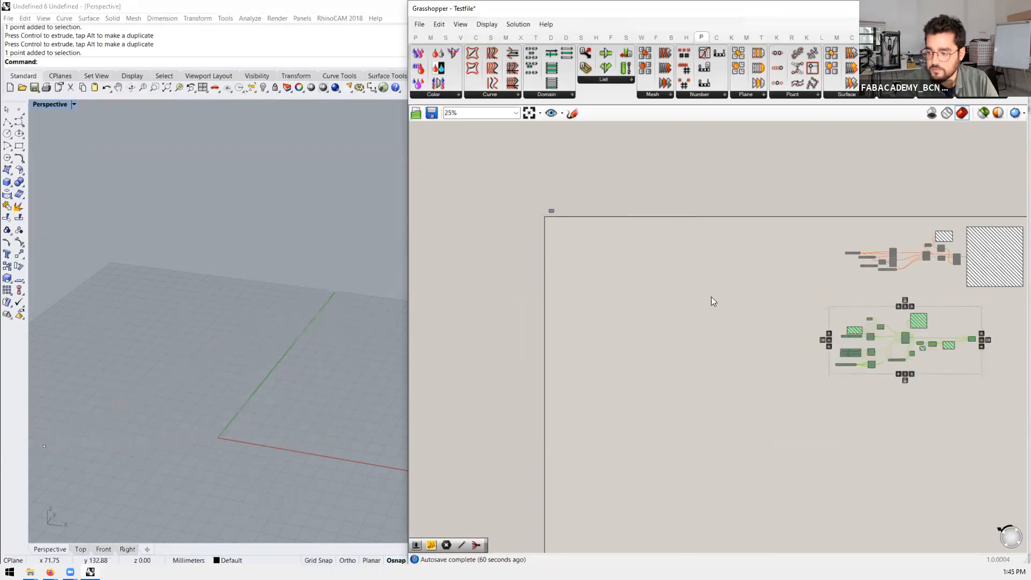
Step: Add a Construct Point component in the empty upper-left area of the canvas
scroll(583, 238, up, 3)
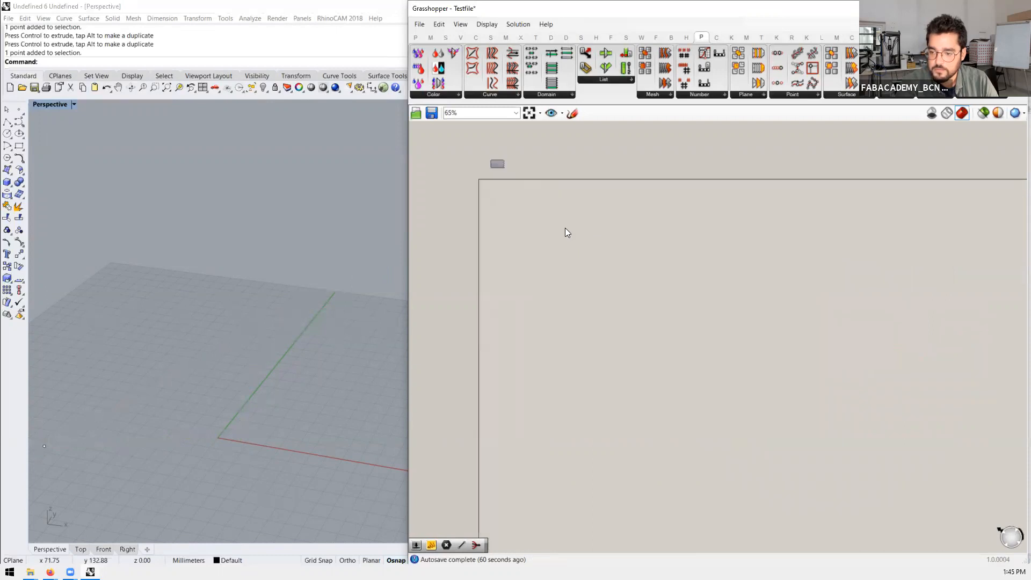
double_click(565, 228)
key(Escape)
scroll(576, 226, up, 3)
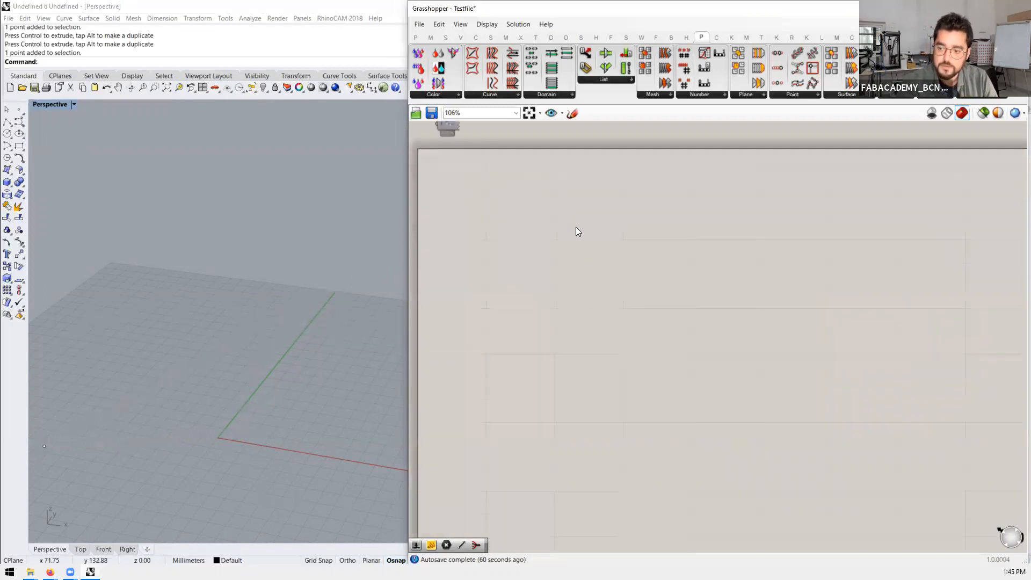
double_click(568, 226)
text(constr)
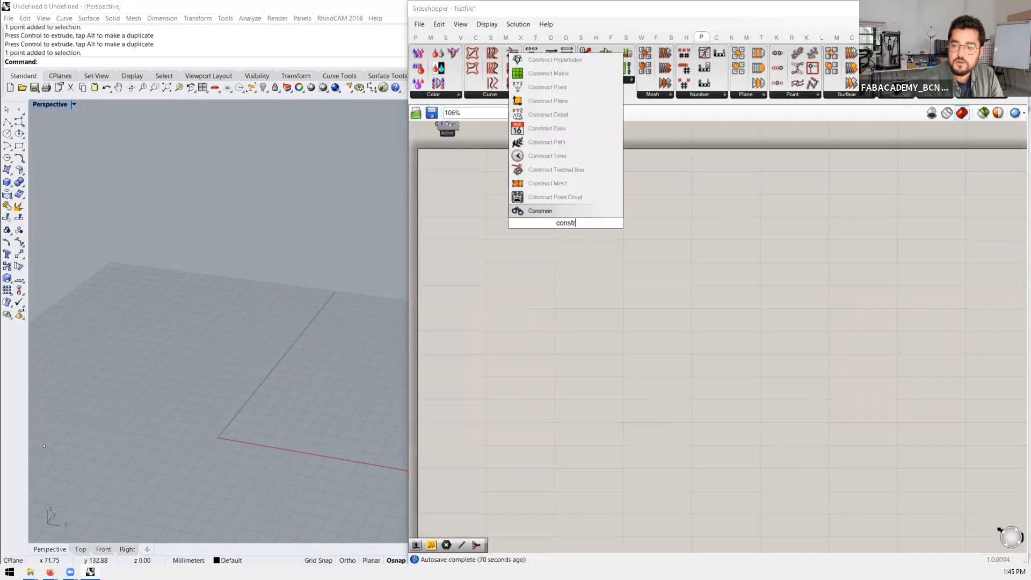
text(uct point)
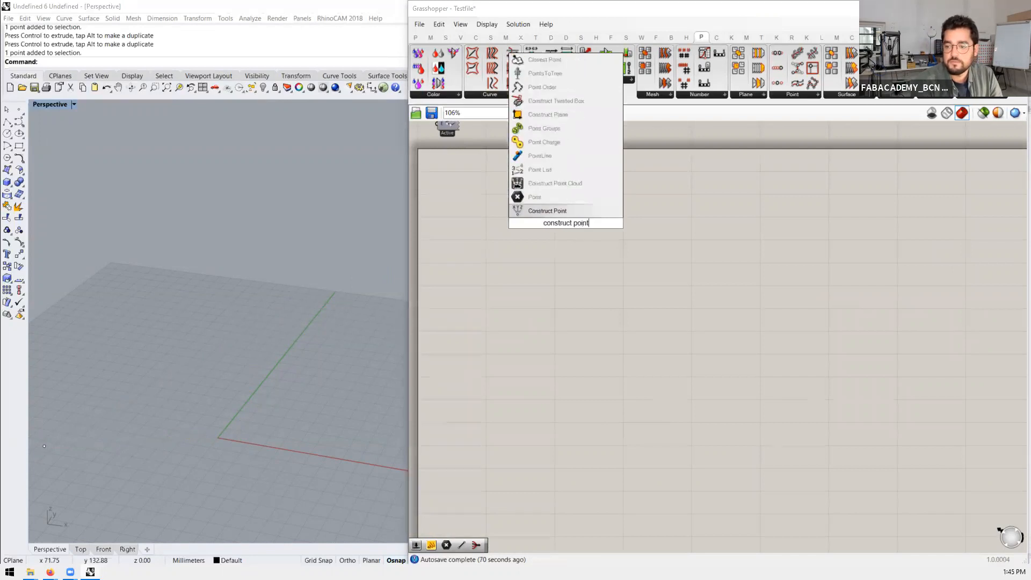
key(Return)
Step: Delete the leftover referenced point from Rhino's Perspective viewport
scroll(228, 421, up, 4)
scroll(234, 269, down, 5)
scroll(149, 354, up, 3)
scroll(265, 312, down, 6)
click(137, 345)
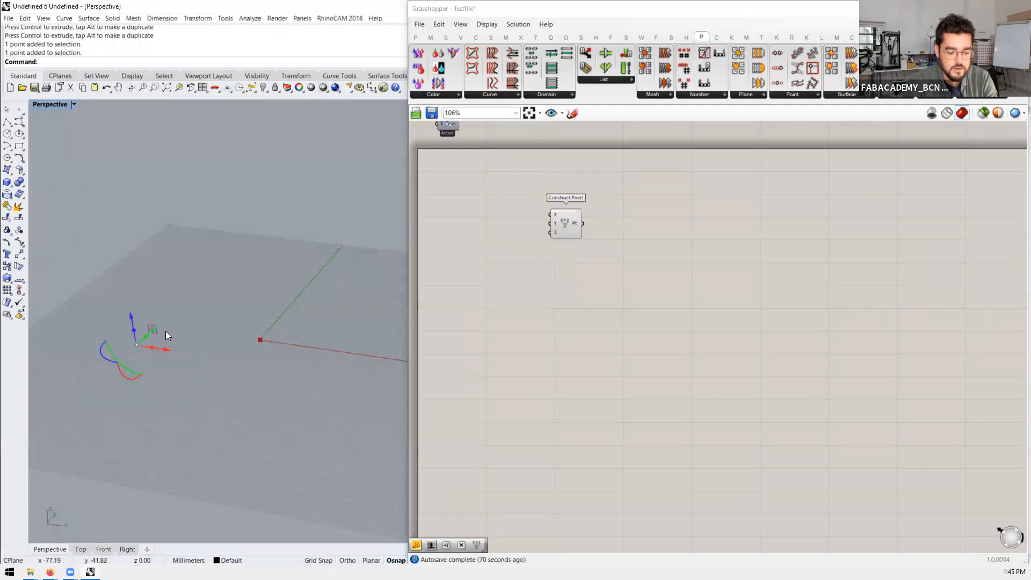
key(Delete)
Step: Compare the separate Construct Points feeding Merge in the disabled definition with the new Construct Point
scroll(537, 285, down, 8)
scroll(733, 344, up, 9)
scroll(586, 328, up, 1)
drag(596, 241, 597, 240)
scroll(612, 263, down, 3)
scroll(608, 311, up, 2)
scroll(607, 316, up, 1)
click(604, 314)
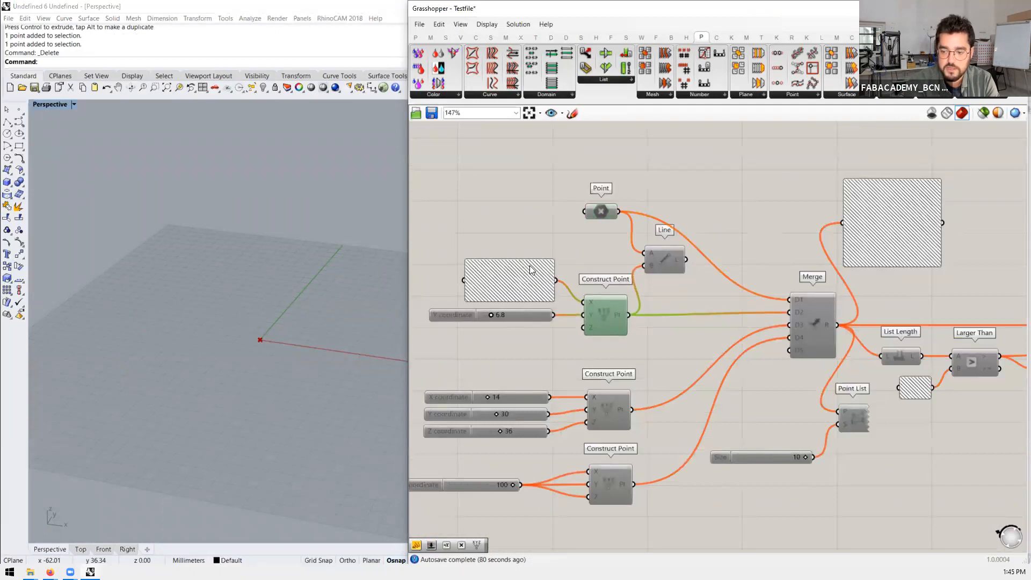
click(610, 409)
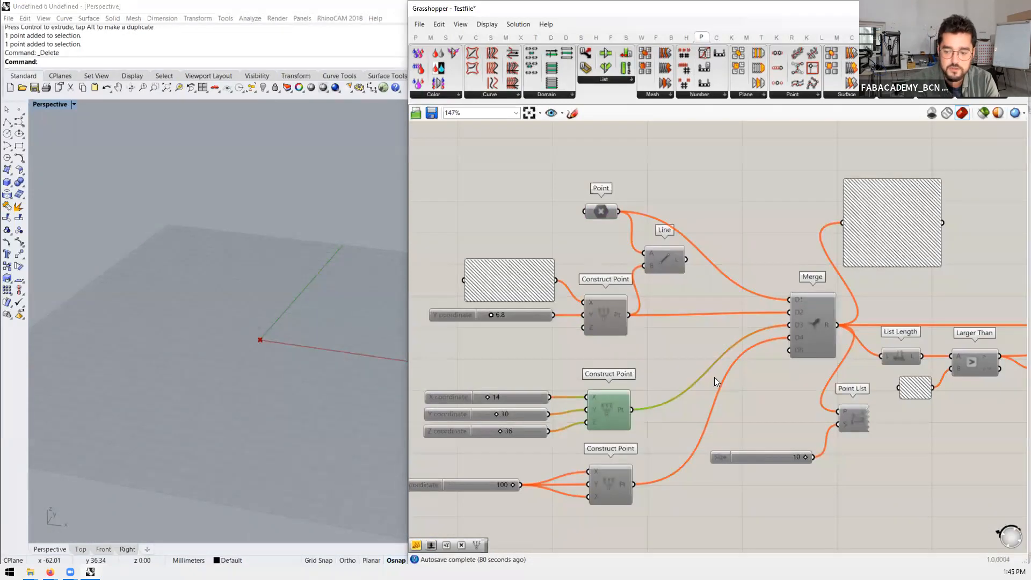
scroll(777, 369, down, 5)
scroll(583, 314, up, 5)
scroll(583, 245, up, 3)
click(606, 265)
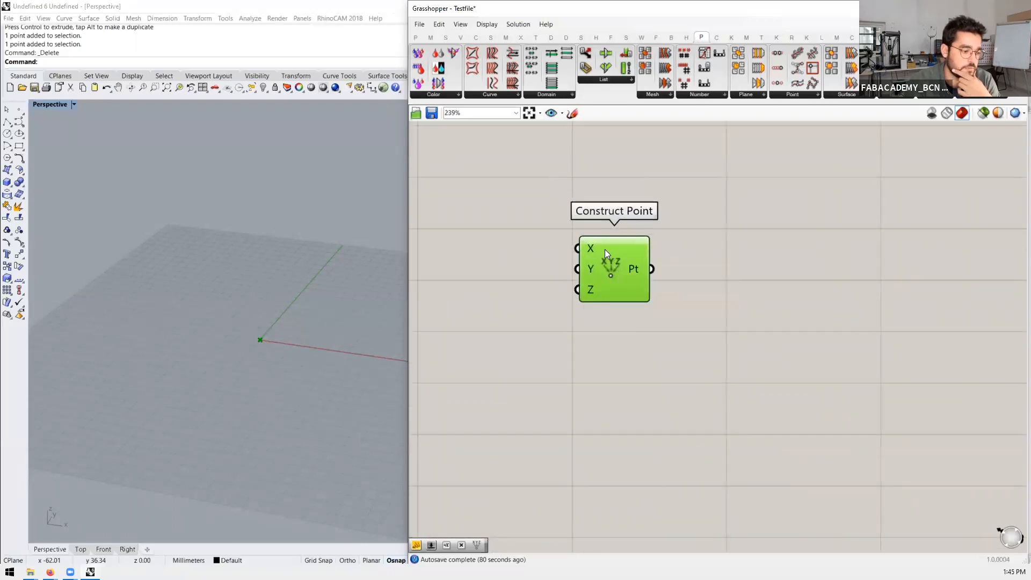
scroll(635, 203, down, 5)
scroll(623, 243, up, 5)
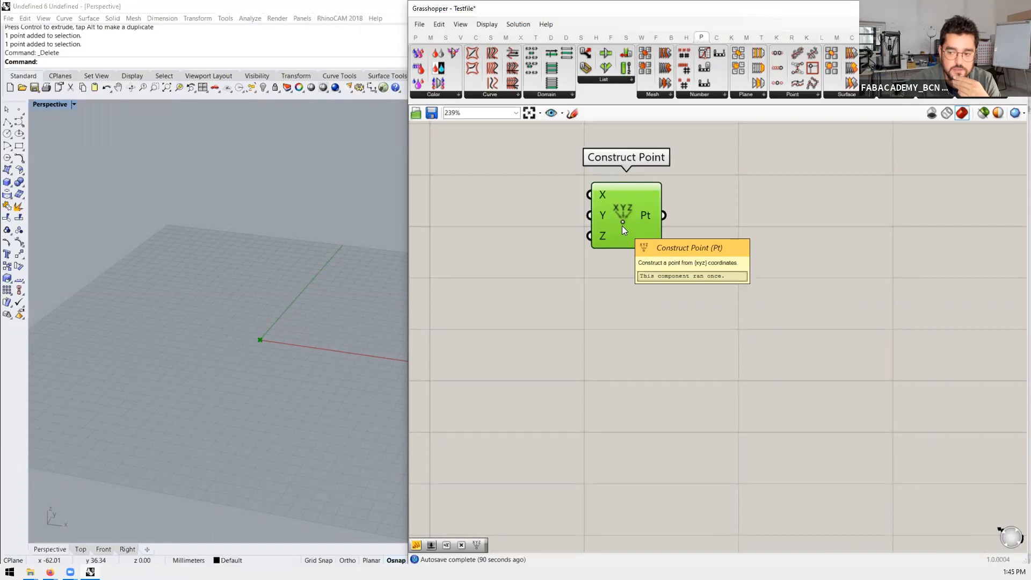
Step: Stack seven copies of the Construct Point below the original, and delete the copies
scroll(643, 170, down, 1)
drag(635, 207, 601, 280)
scroll(649, 435, down, 1)
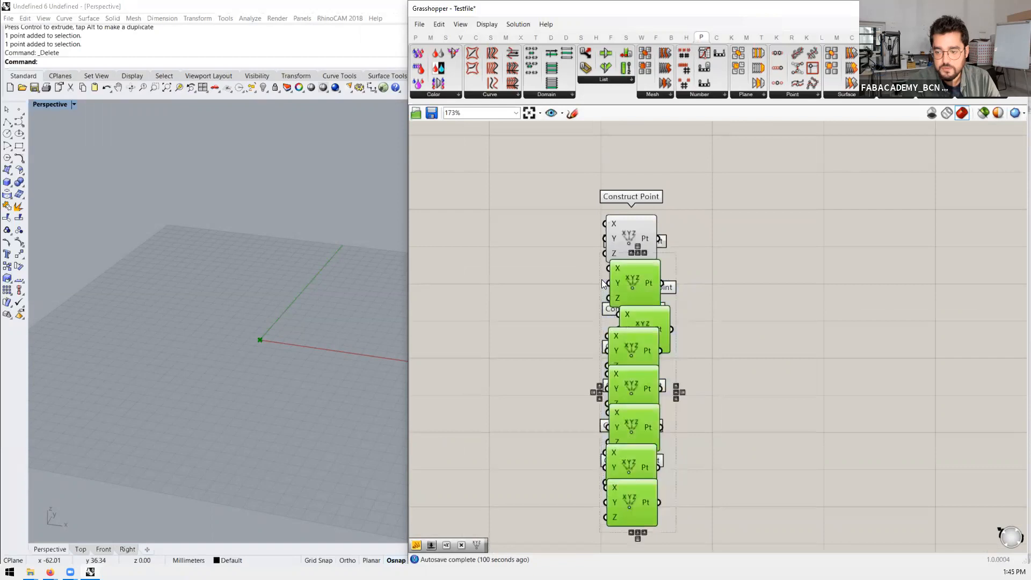
key(Delete)
click(636, 252)
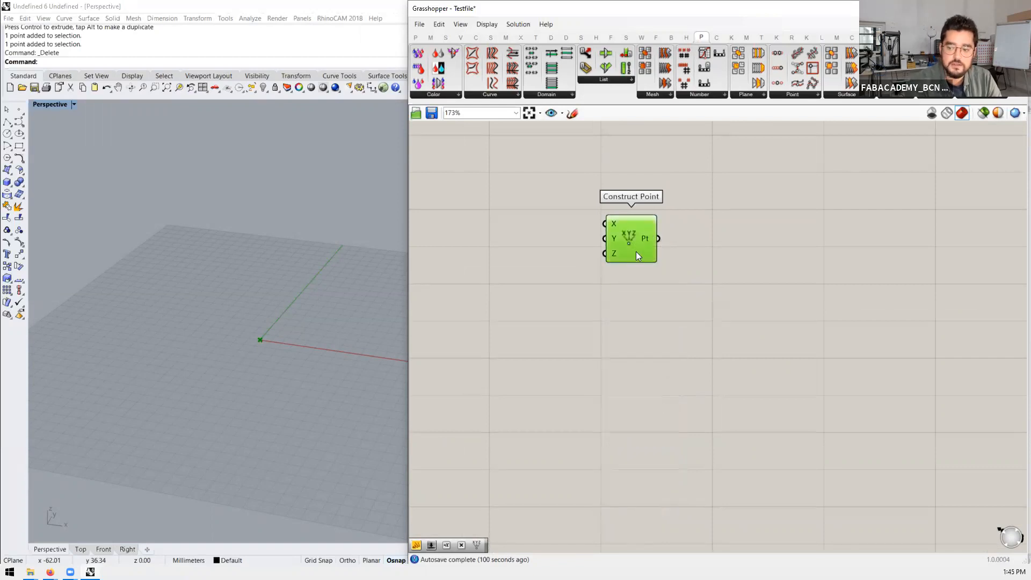
scroll(664, 239, up, 1)
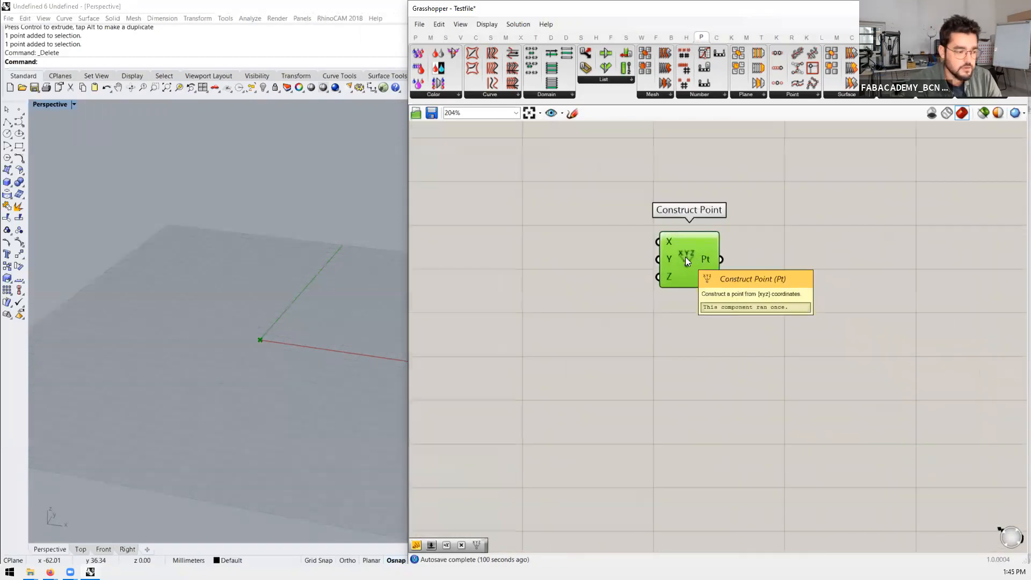
double_click(484, 206)
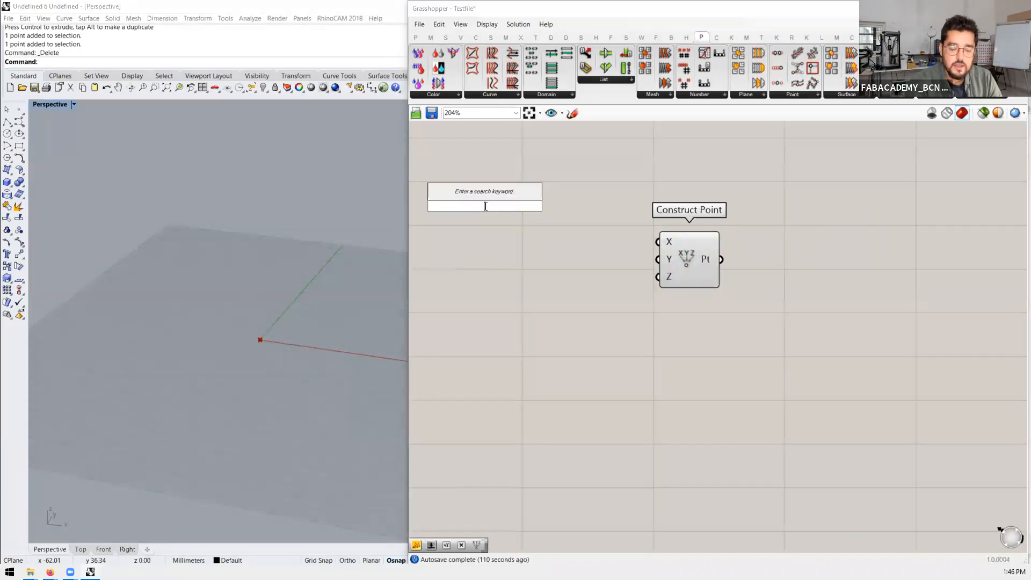
click(431, 37)
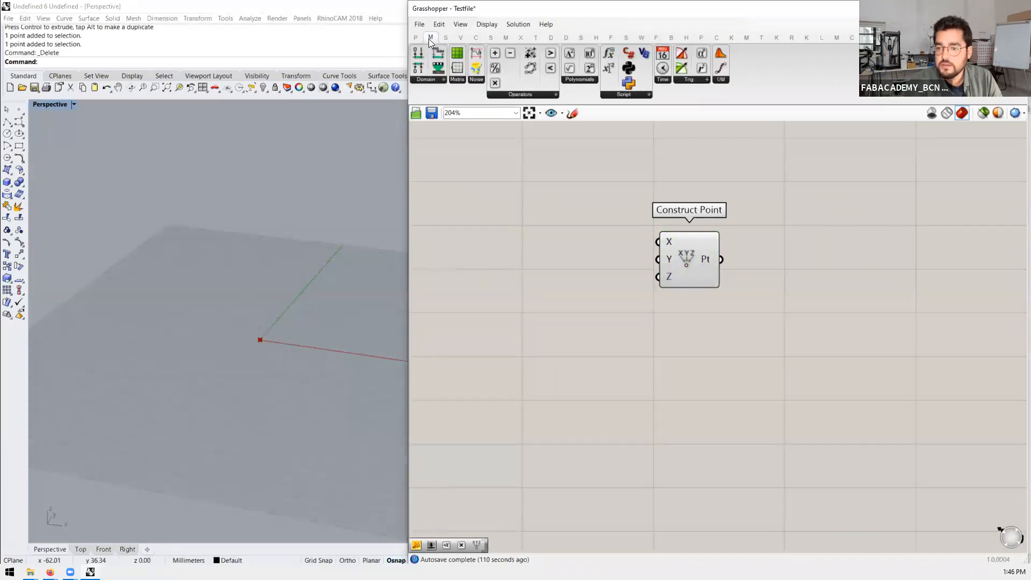
click(446, 37)
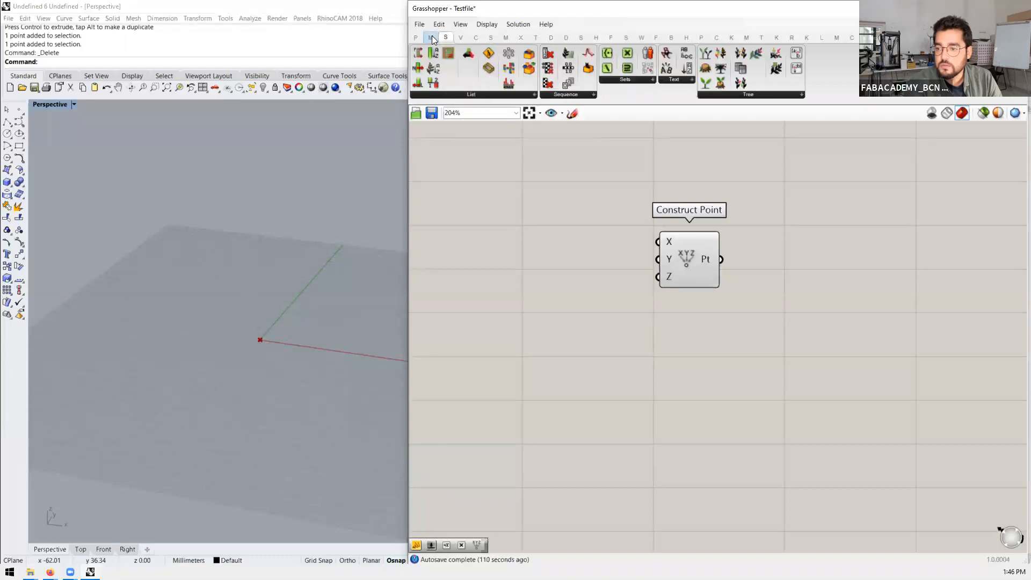
click(554, 96)
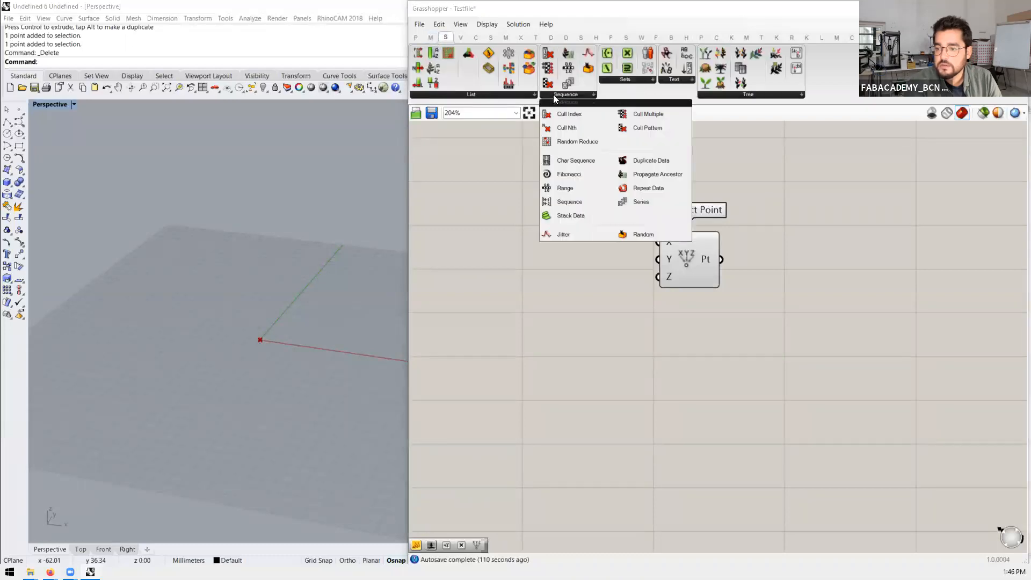
click(448, 38)
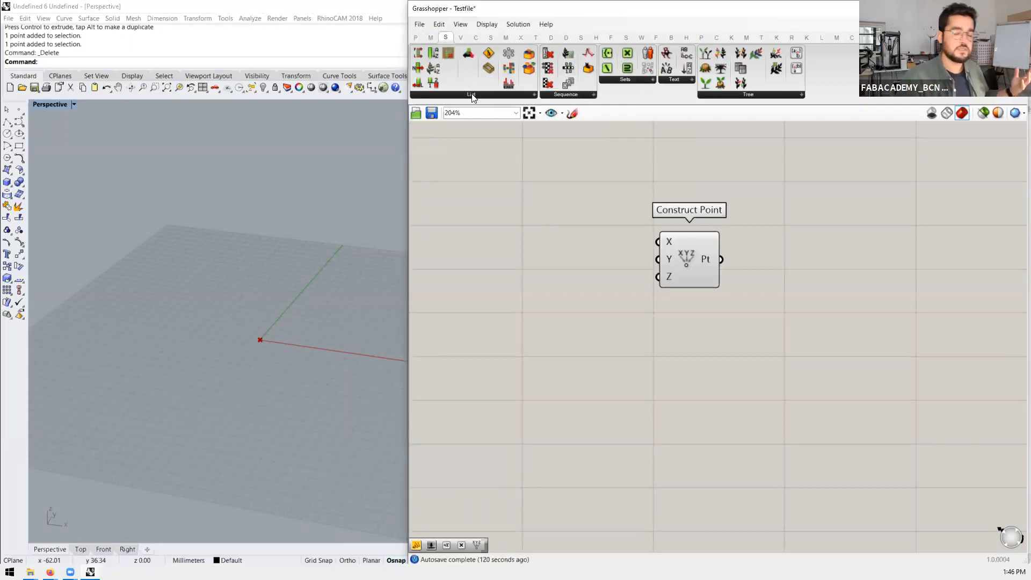
Step: Add a panel containing 546 and a number slider set to 56 beside the Construct Point
double_click(491, 228)
text(//546)
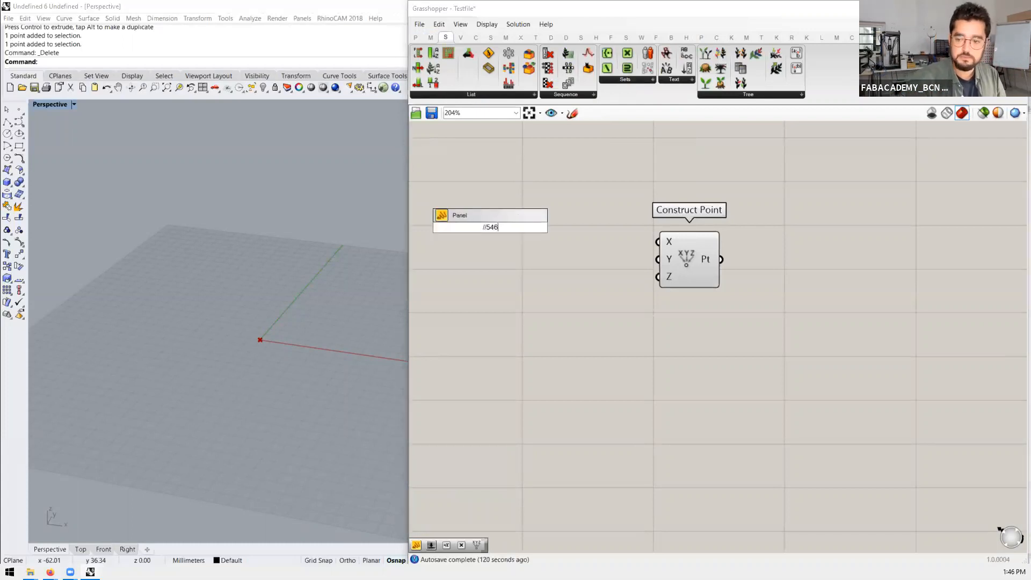
key(Return)
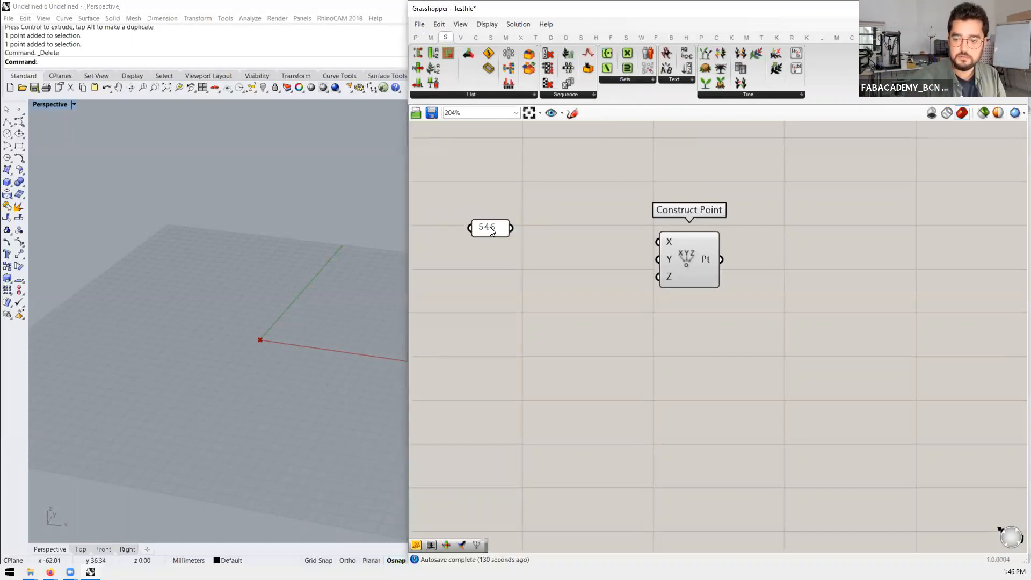
double_click(483, 270)
text(56)
key(Return)
drag(484, 265, 477, 252)
right_drag(637, 250, 698, 240)
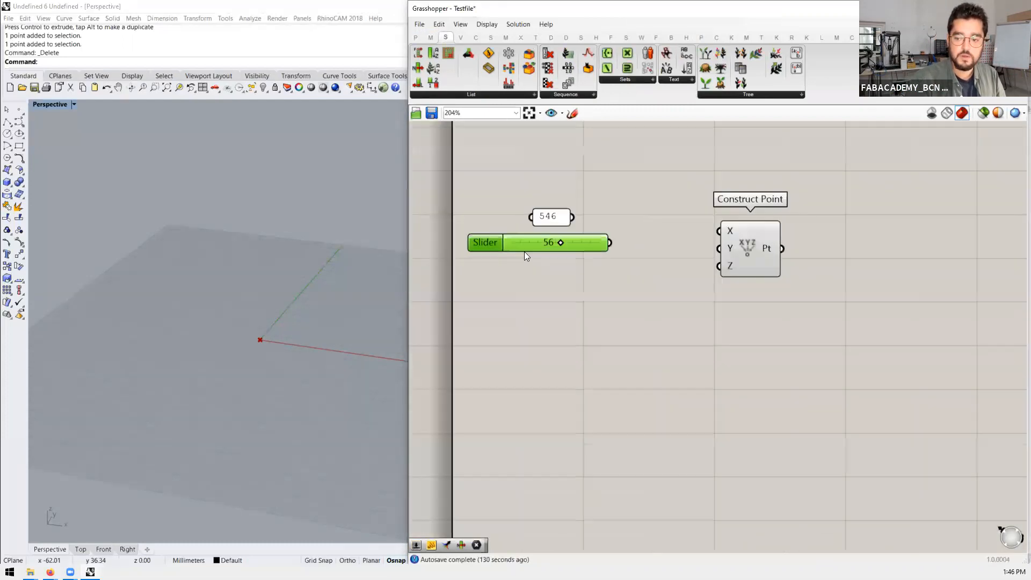
Step: Duplicate the slider, set the original to 0 and the copy to 50, and move the 546 panel above them
alt+drag(523, 245, 525, 271)
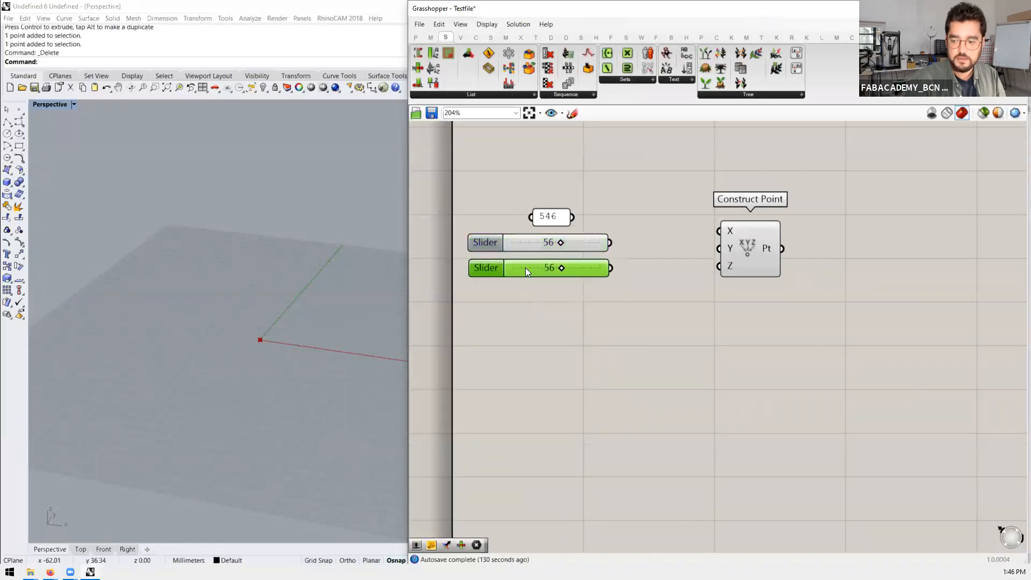
click(559, 244)
drag(559, 243, 482, 249)
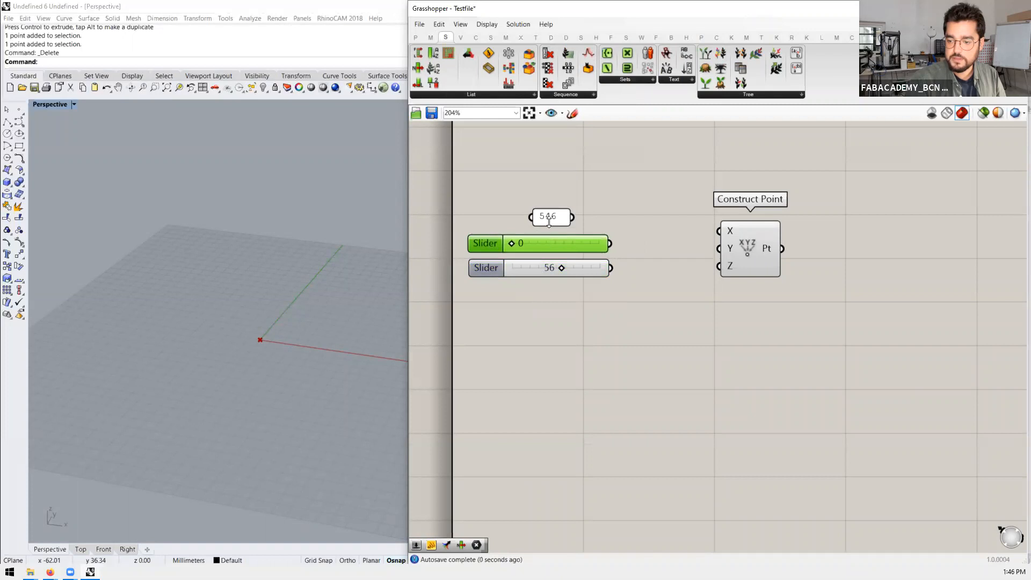
drag(553, 216, 540, 153)
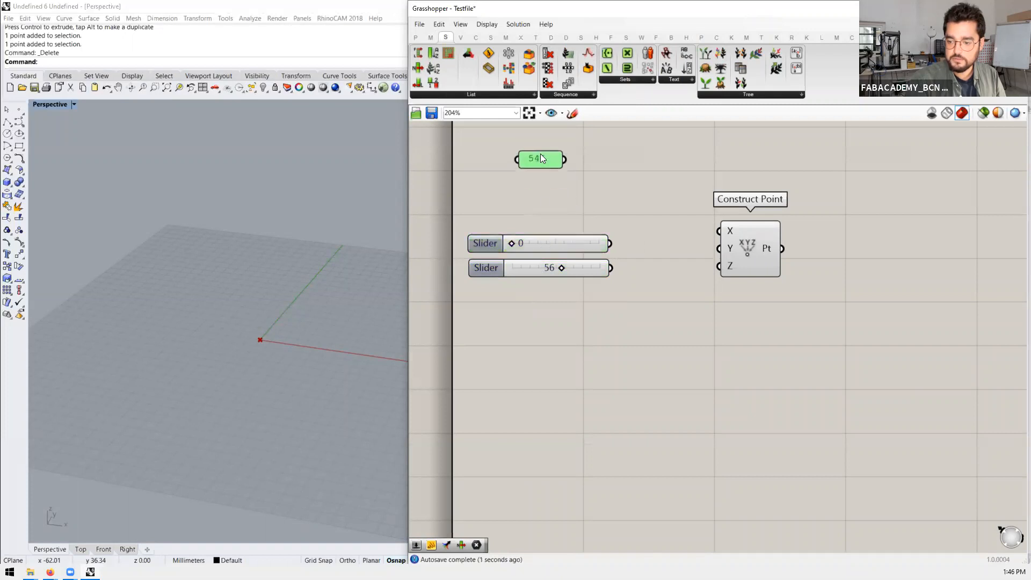
double_click(562, 266)
text(50)
key(Return)
Step: Duplicate the Construct Point below the original and connect the 0 slider to the original's X and the 50 slider to the copy's X
click(751, 265)
mouse_move(752, 247)
mouse_down()
mouse_move(739, 273)
mouse_move(707, 253)
mouse_move(736, 245)
mouse_up()
click(754, 360)
drag(614, 267, 741, 345)
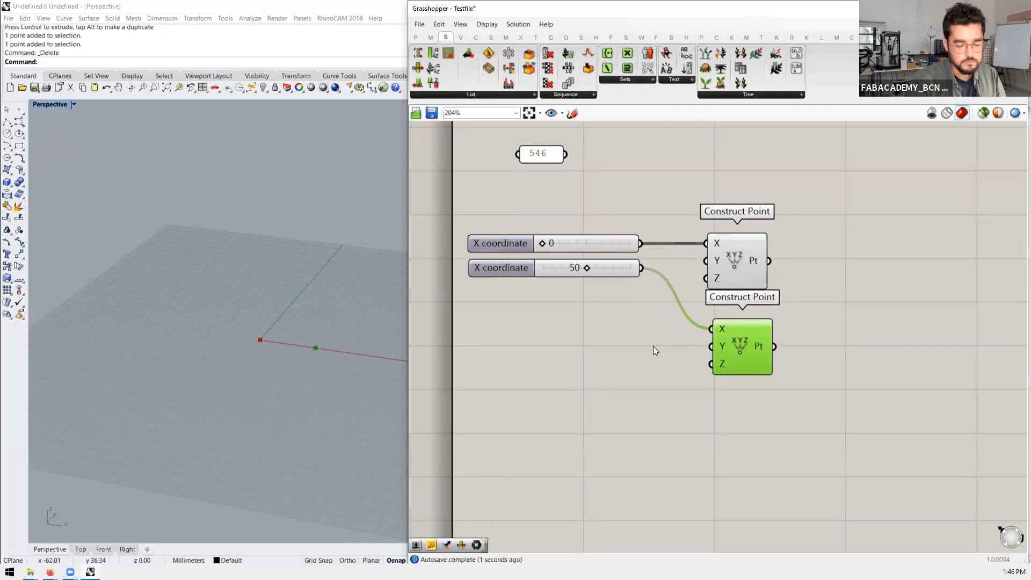
click(653, 346)
Step: Switch the upper Construct Point's X input to the 50 slider, disconnect it, and delete the lower Construct Point
right_drag(751, 272, 713, 271)
click(708, 268)
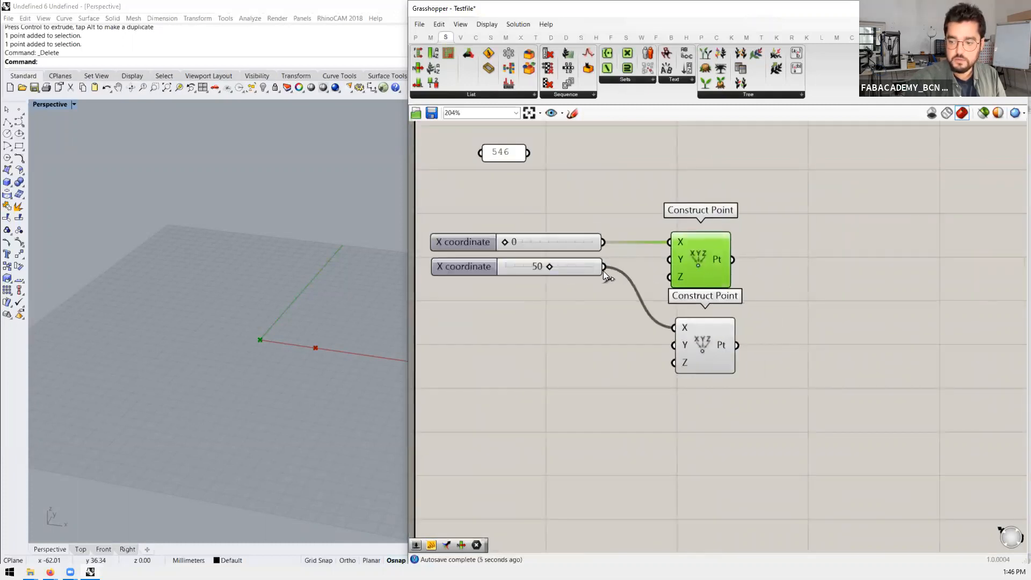
drag(604, 267, 672, 245)
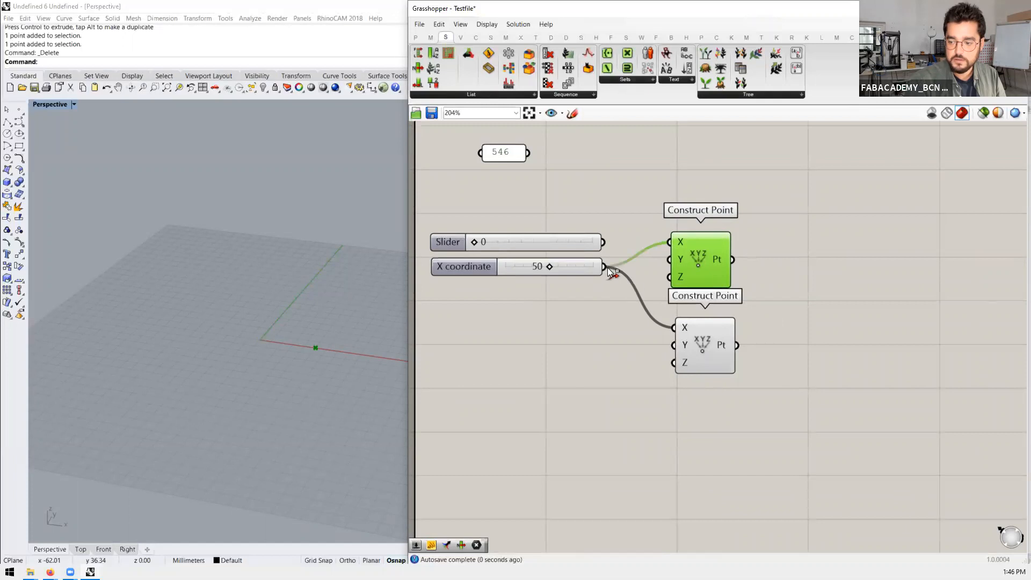
ctrl+drag(604, 267, 672, 245)
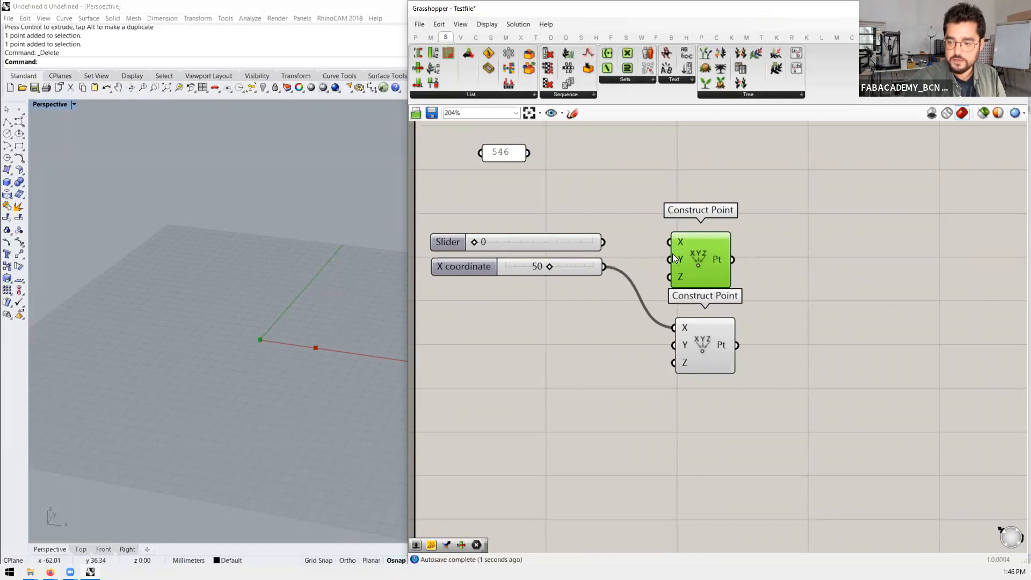
click(690, 339)
key(Delete)
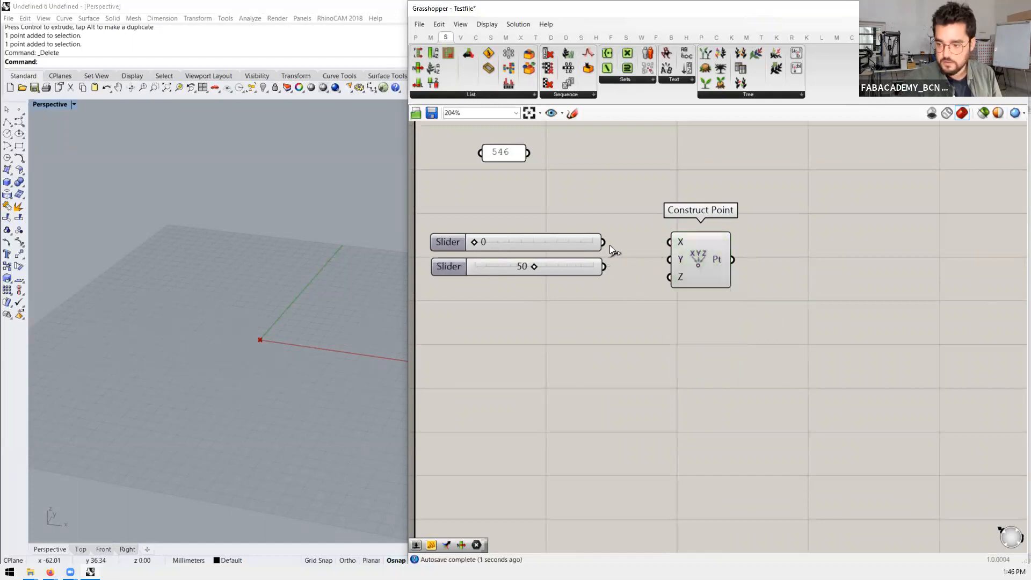
Step: Add a panel fed by the Construct Point's Pt output, and connect both the 0 and 50 sliders to its X input
double_click(871, 251)
text(panel)
key(Return)
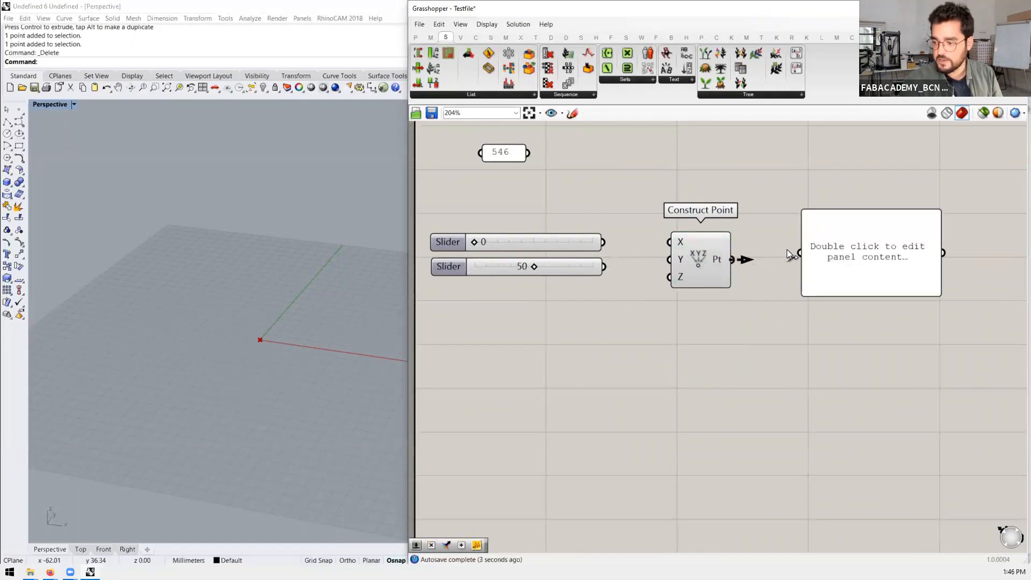
drag(788, 249, 871, 278)
drag(603, 242, 669, 243)
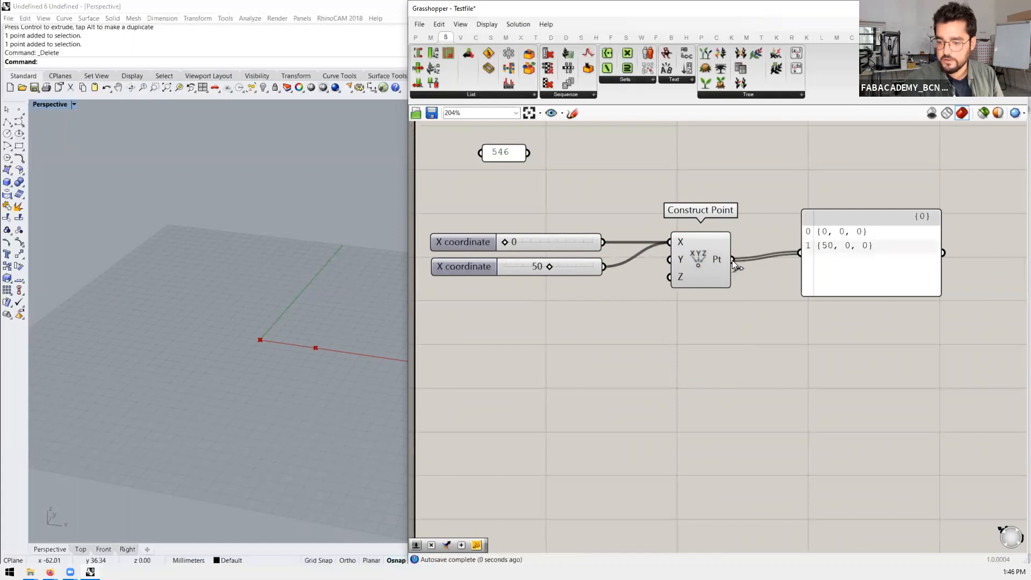
click(701, 255)
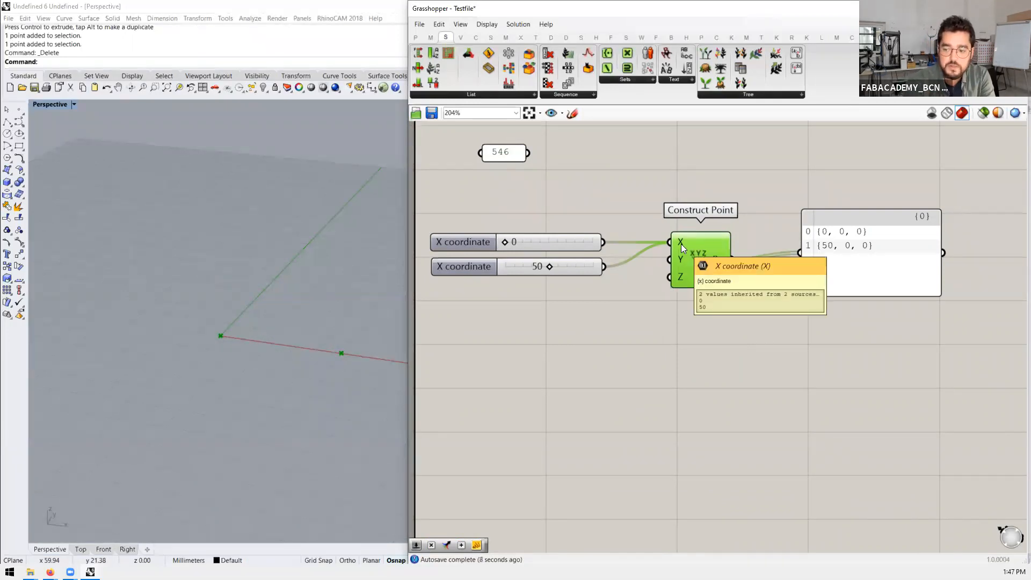
Step: Move the 0 and 50 sliders up together and nudge the Construct Point slightly upward
drag(459, 210, 567, 245)
click(560, 282)
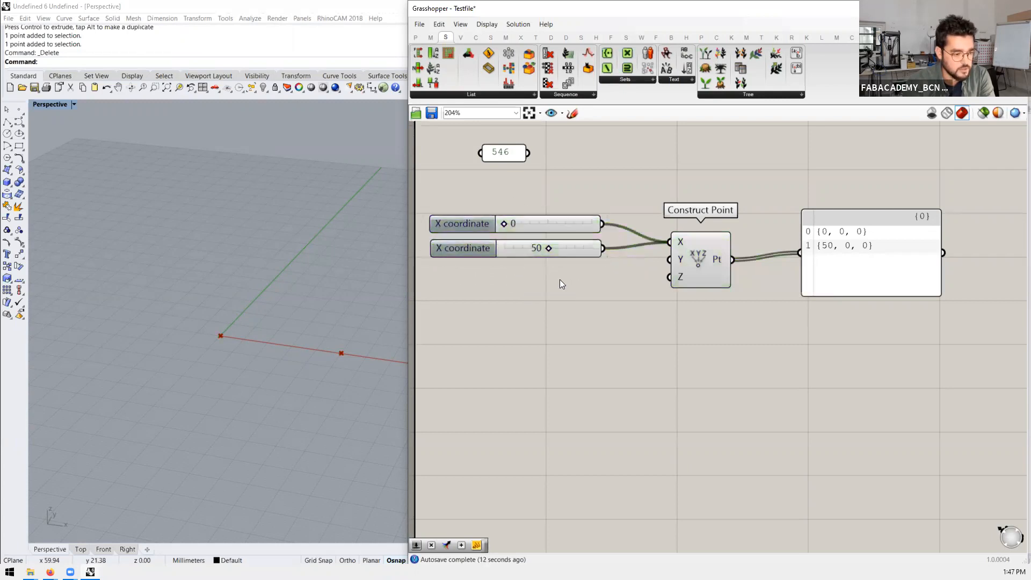
drag(708, 267, 707, 270)
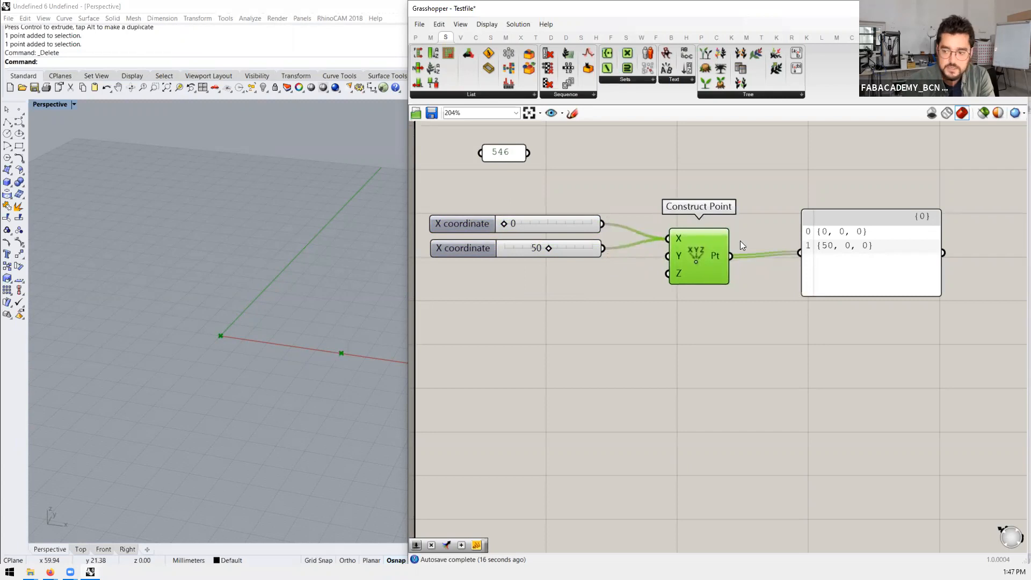
click(693, 322)
Step: Duplicate the sliders and Construct Point twice below, keeping only the 0 slider in the first copy and the 50 slider in the second
scroll(634, 270, down, 3)
drag(670, 299, 593, 243)
alt+drag(682, 262, 691, 315)
click(675, 404)
drag(693, 371, 615, 300)
alt+drag(681, 313, 678, 379)
click(676, 446)
click(607, 361)
key(Delete)
click(606, 311)
key(Delete)
Step: Arrange the copied slider and Construct Point pairs in two rows, and select the original definition above them
drag(636, 311, 693, 349)
drag(681, 314, 684, 339)
click(618, 334)
drag(607, 322, 607, 338)
drag(790, 294, 522, 221)
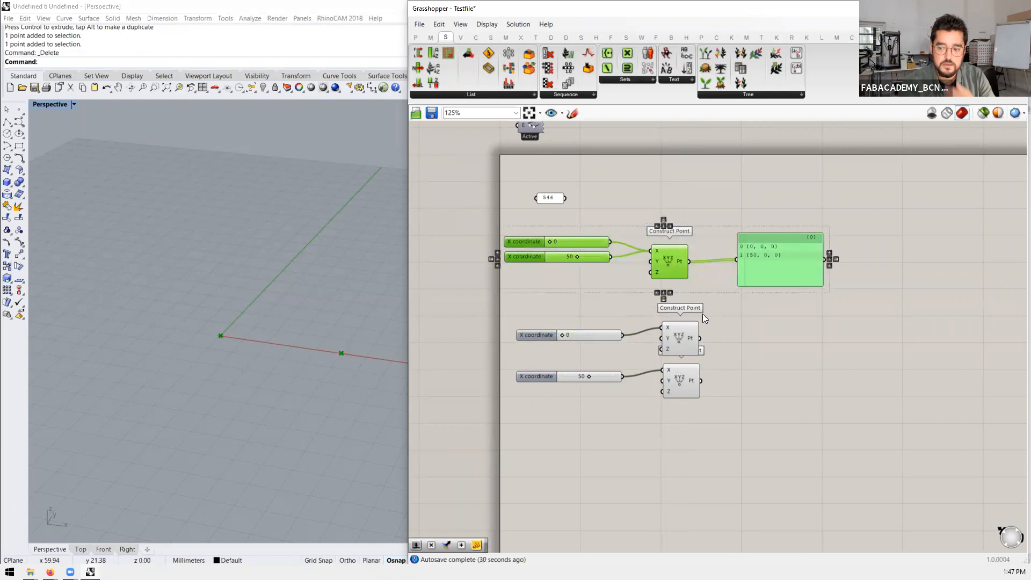
Step: Add a Merge component and connect the upper copied Construct Point's Pt to D1 and the lower one's Pt to D2
scroll(703, 314, up, 2)
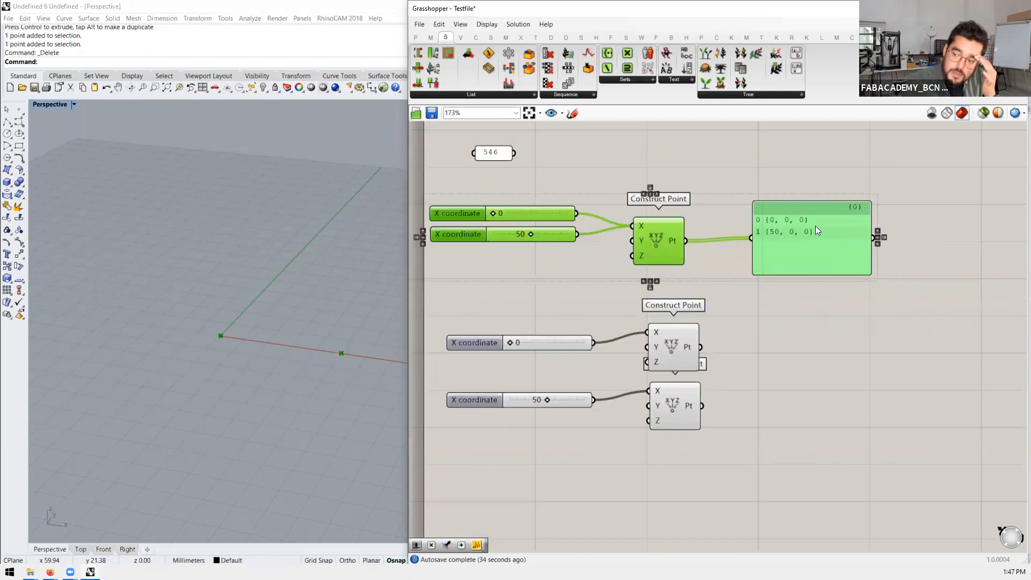
double_click(811, 378)
text(mr)
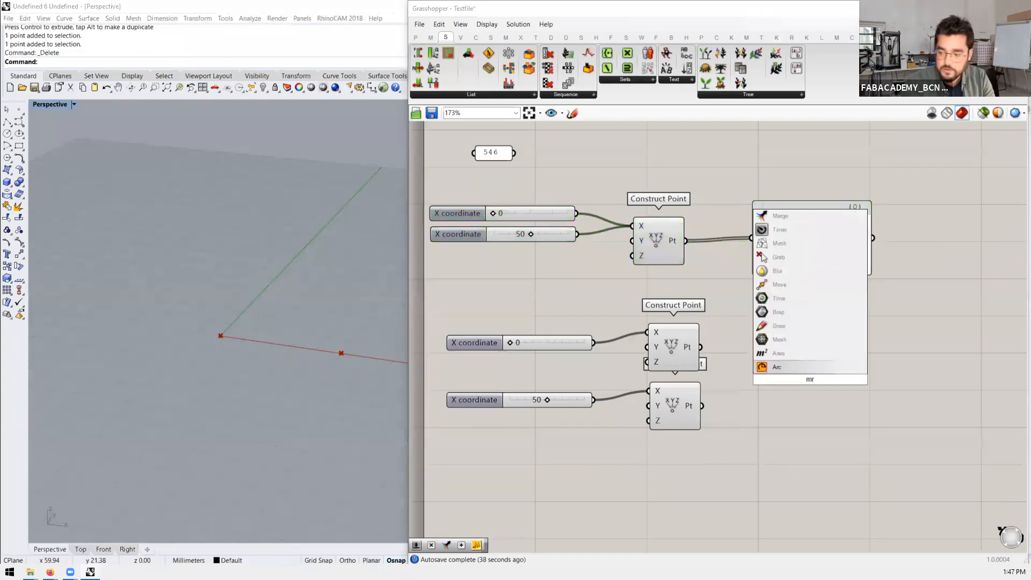
double_click(811, 379)
text(merge)
click(806, 368)
drag(700, 347, 785, 372)
drag(708, 411, 864, 378)
Step: Add a panel to the right of the Merge component, fed by its R output
double_click(828, 372)
text(panel)
key(Return)
drag(784, 383, 834, 385)
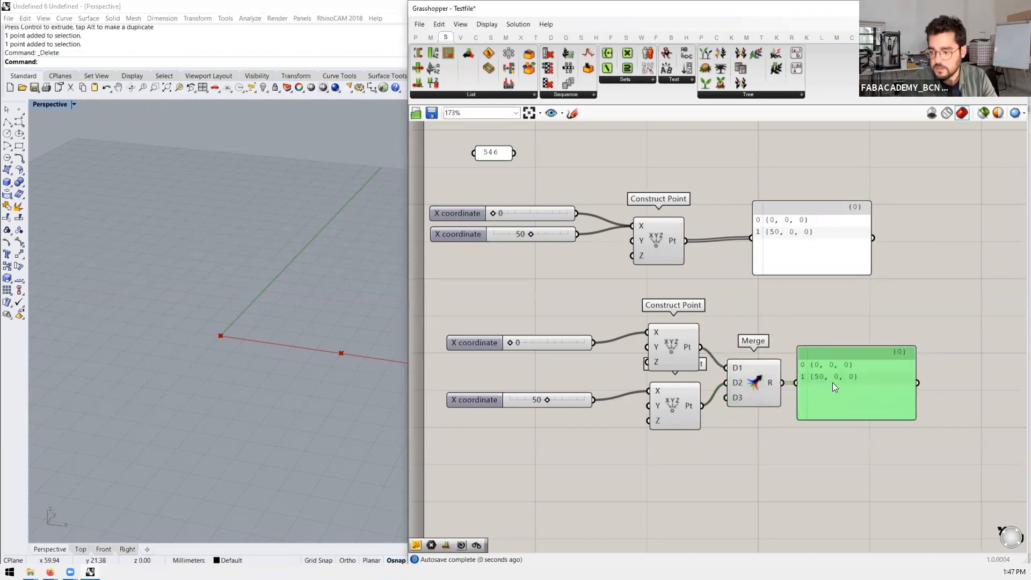
click(551, 234)
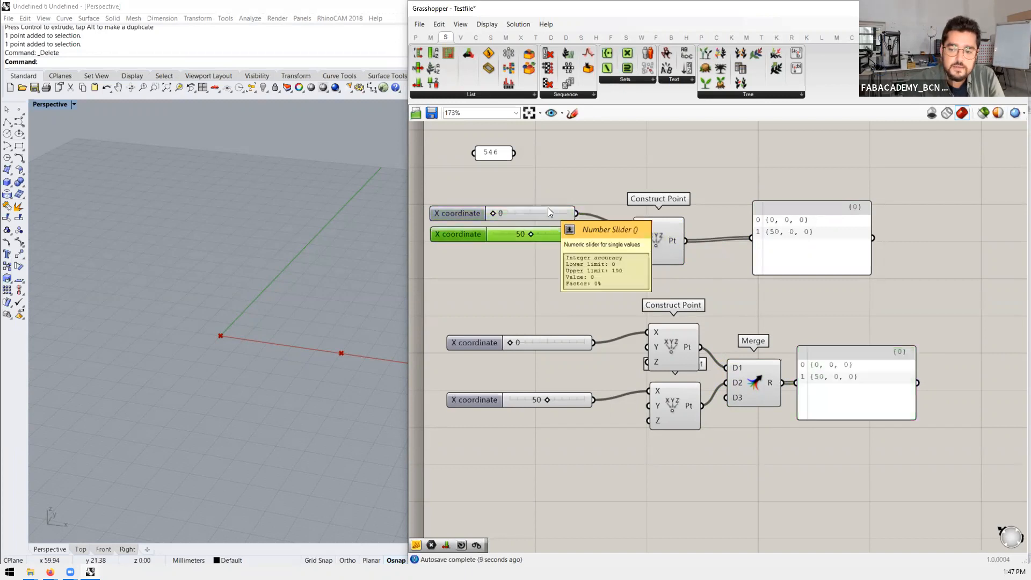
click(548, 210)
click(546, 236)
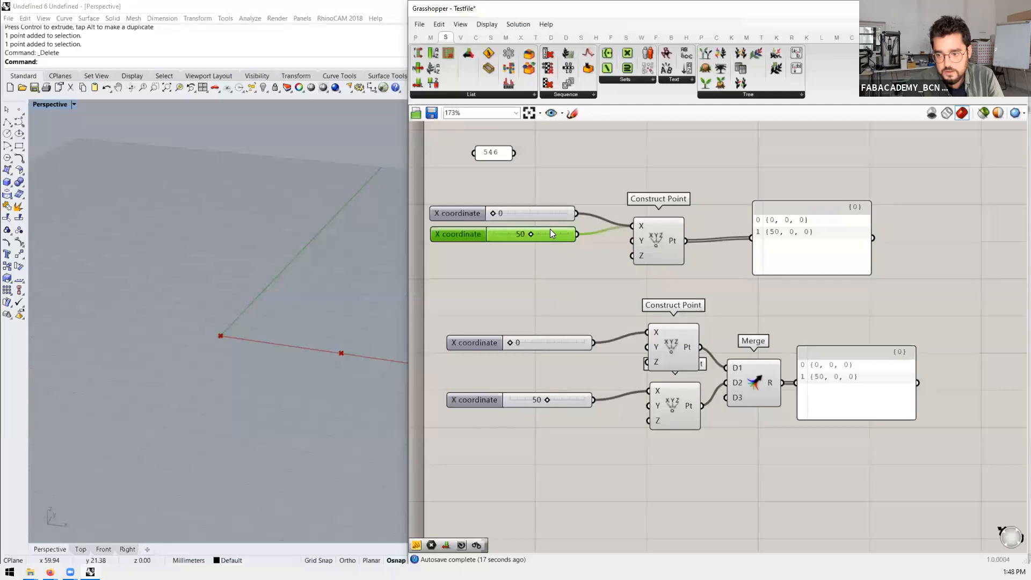
Step: Place a Series component from the Sequence group below the original 0 and 50 sliders
scroll(550, 230, up, 2)
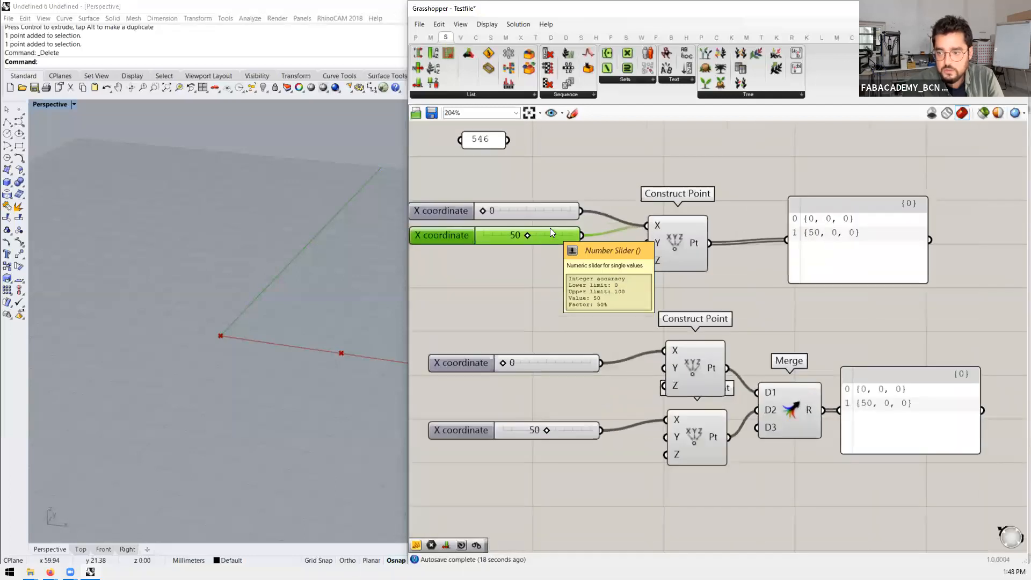
click(580, 97)
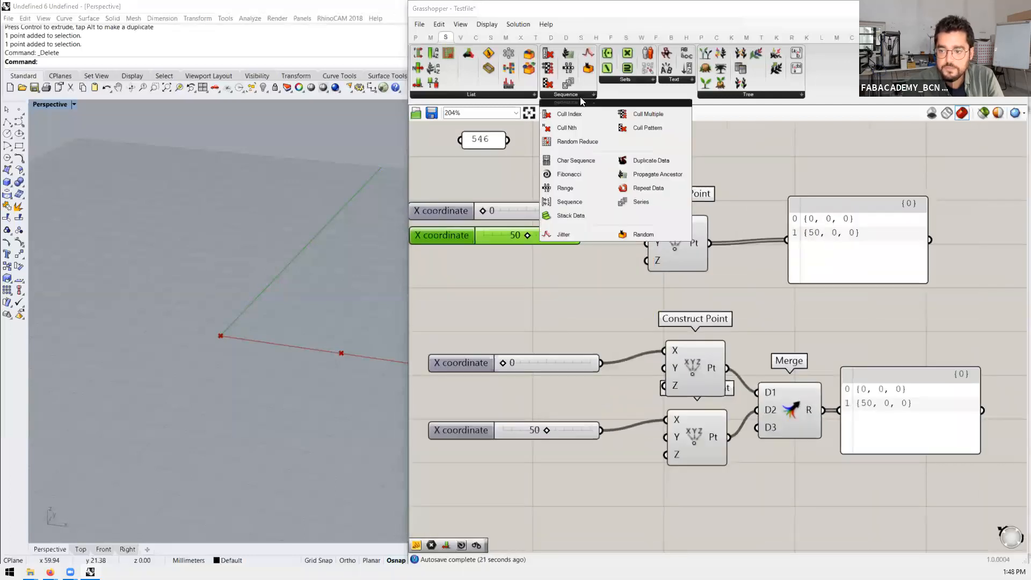
click(641, 202)
click(548, 284)
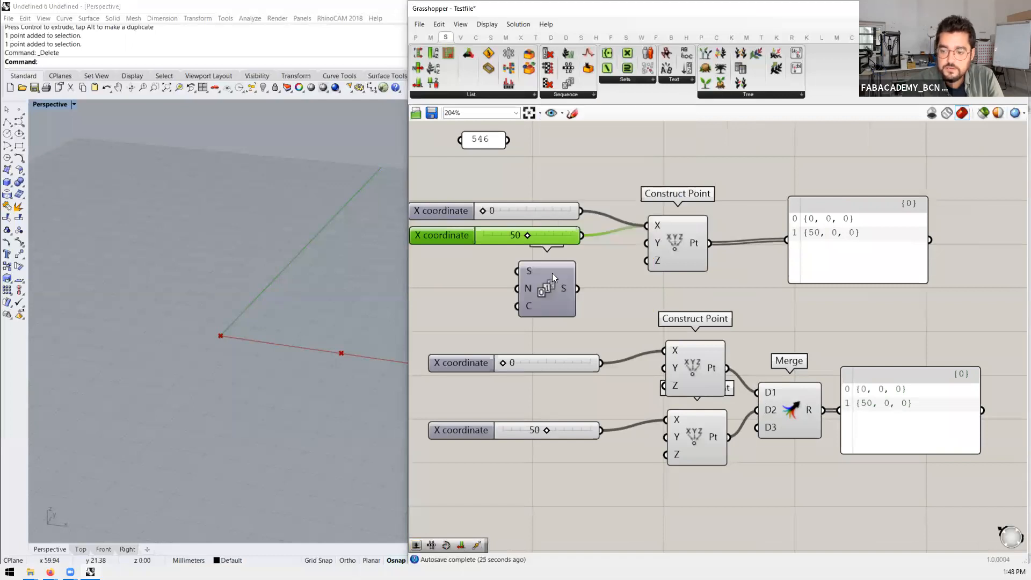
Step: Move both point definitions to the right and disable them, then bring the Series component back below the 546 panel
scroll(552, 271, down, 2)
scroll(552, 271, down, 3)
drag(853, 203, 466, 426)
scroll(581, 244, down, 5)
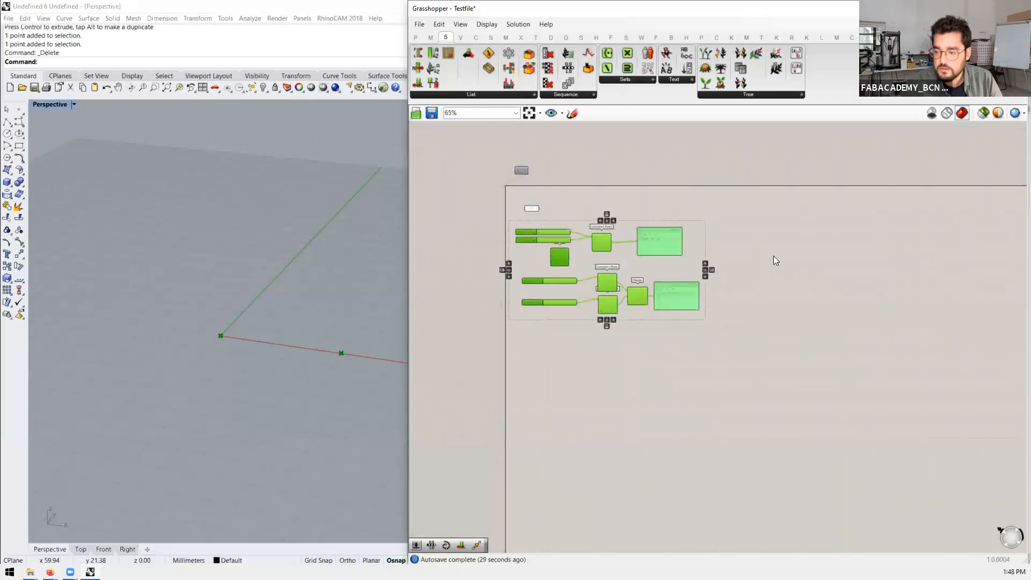
drag(603, 244, 927, 234)
middle_click(927, 234)
click(966, 233)
drag(850, 229, 853, 229)
drag(955, 197, 537, 285)
click(901, 249)
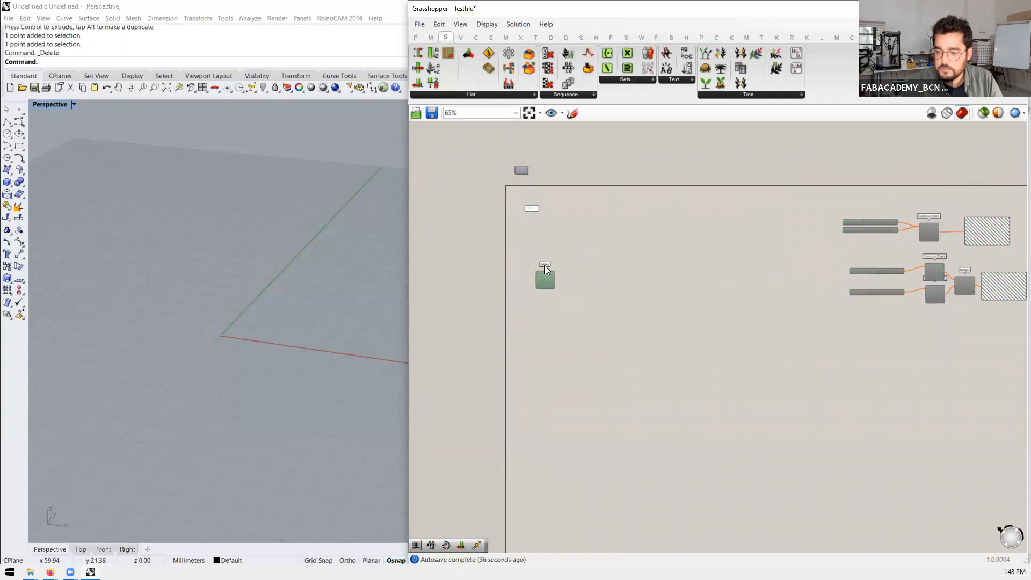
Step: Add a new Construct Point component beside Series
scroll(520, 257, up, 6)
click(608, 253)
double_click(608, 251)
text(constuc)
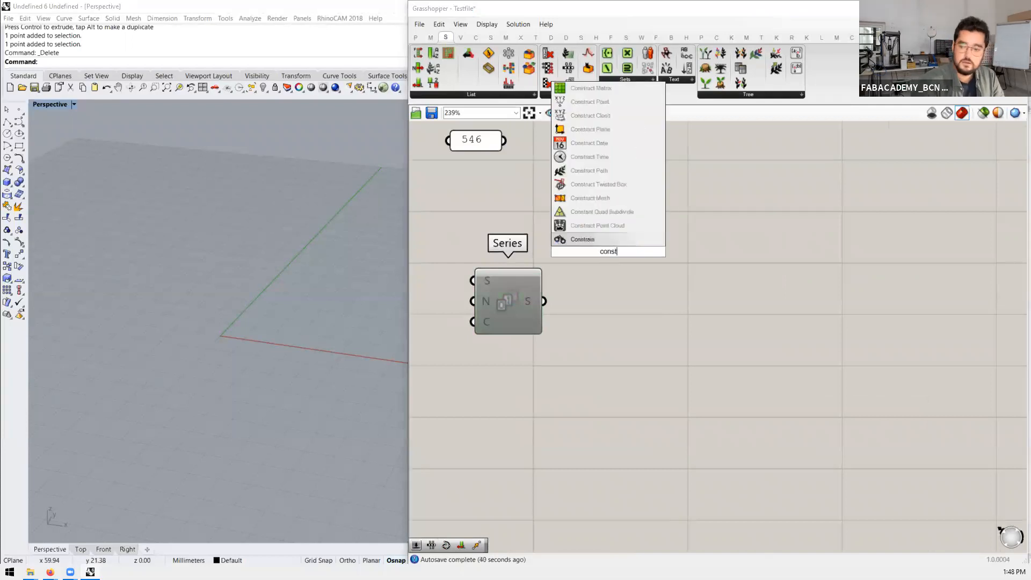
key(BackSpace)
key(BackSpace)
text(r)
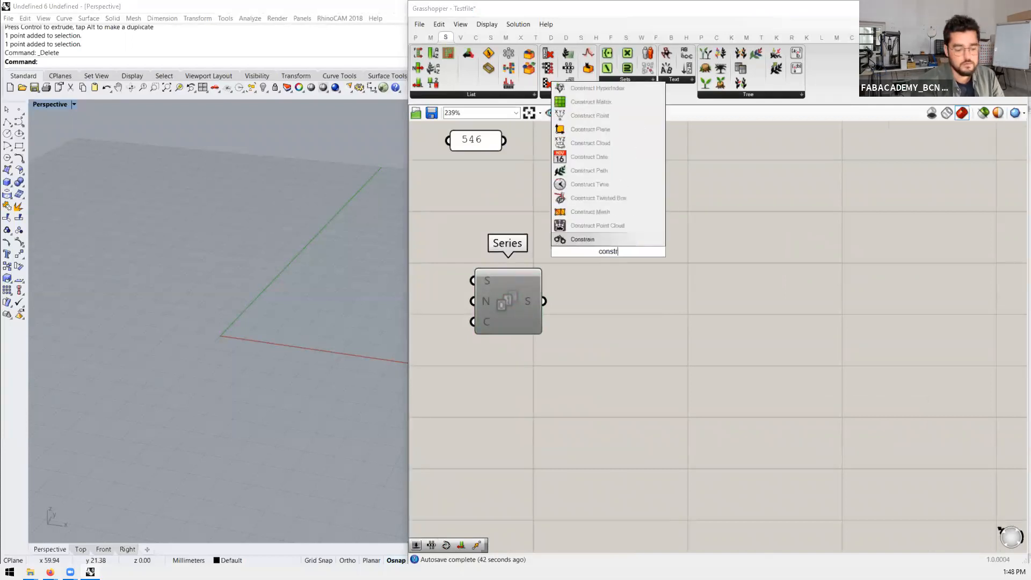
text(uct point)
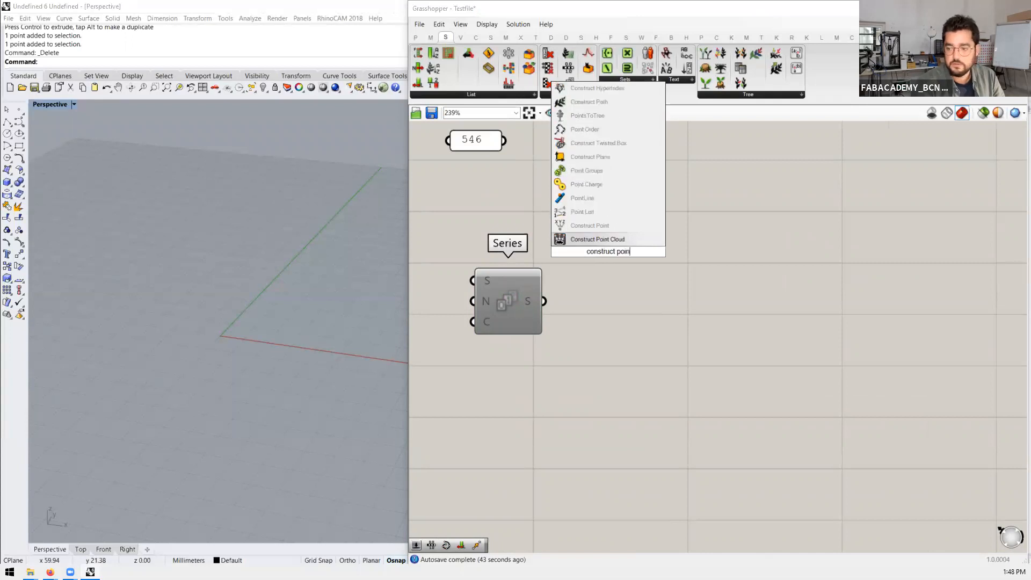
key(Return)
Step: Move the Construct Point to the right and re-enable the Series component, shifting it slightly right
click(501, 301)
middle_click(501, 300)
drag(595, 260, 733, 275)
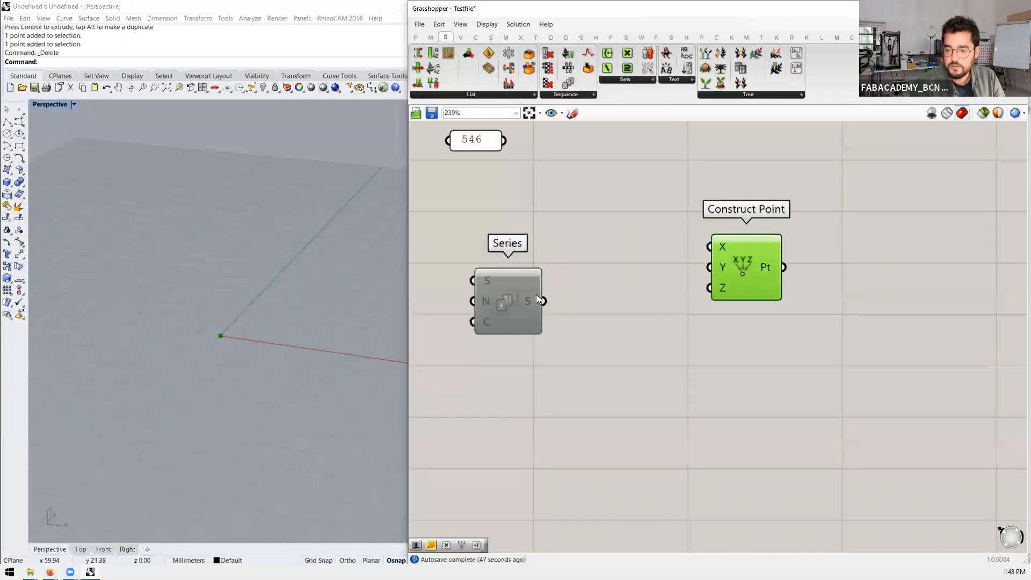
click(511, 300)
middle_click(510, 300)
click(564, 297)
drag(514, 305, 553, 306)
click(631, 264)
Step: Move the Construct Point farther right, add a panel fed by the Series output between them, and make the panel taller
scroll(548, 264, up, 1)
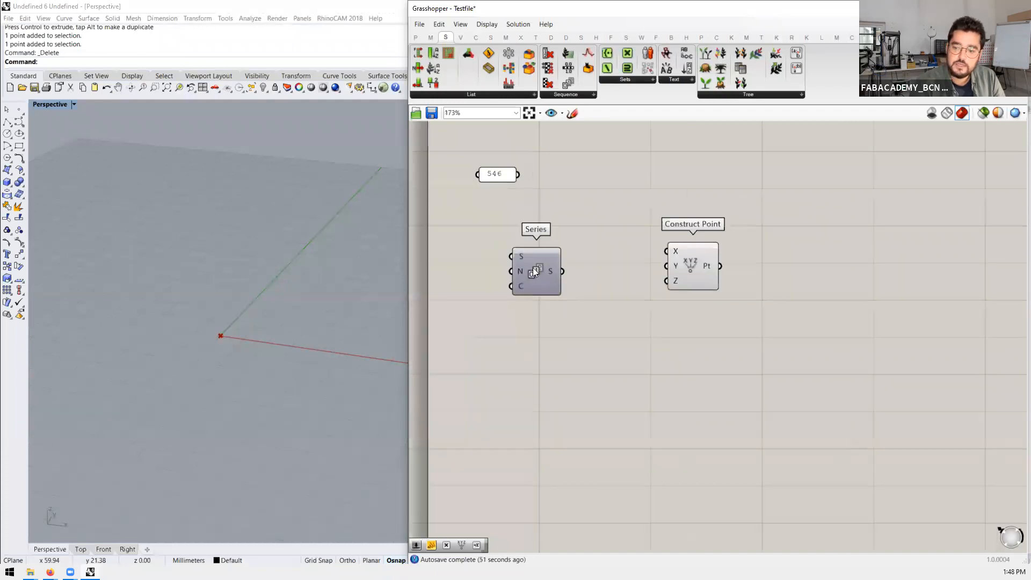
mouse_move(539, 256)
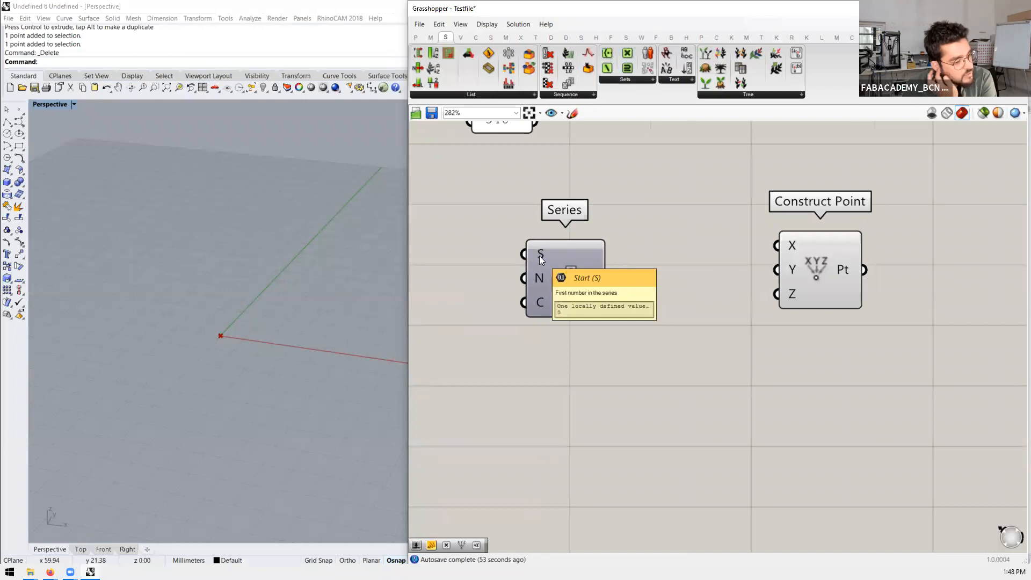
scroll(545, 258, down, 1)
drag(789, 261, 932, 262)
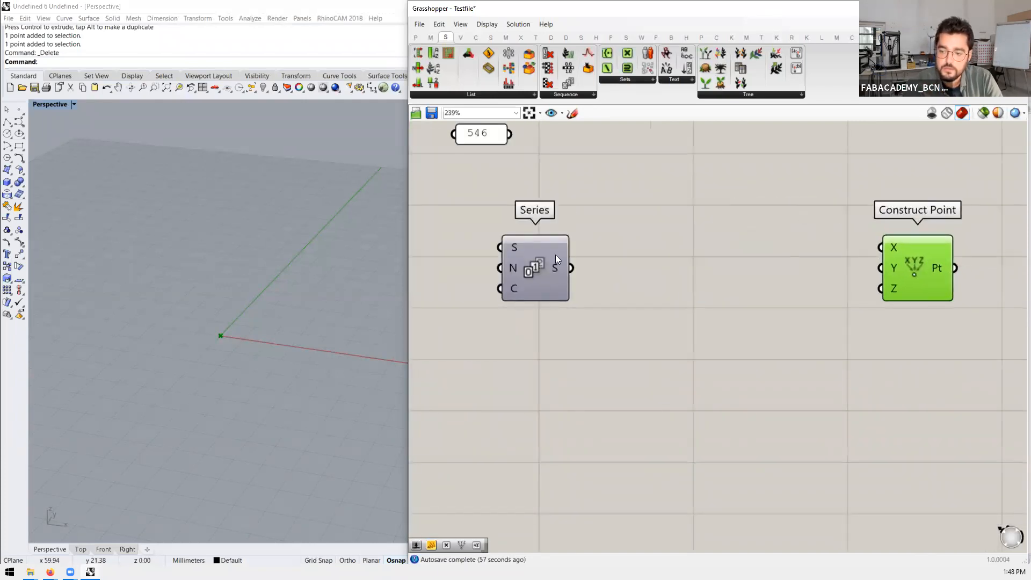
double_click(618, 288)
text(//)
key(Return)
mouse_move(605, 275)
mouse_down()
mouse_move(673, 264)
mouse_move(641, 255)
mouse_move(593, 268)
mouse_up()
drag(758, 316, 753, 486)
scroll(650, 275, down, 3)
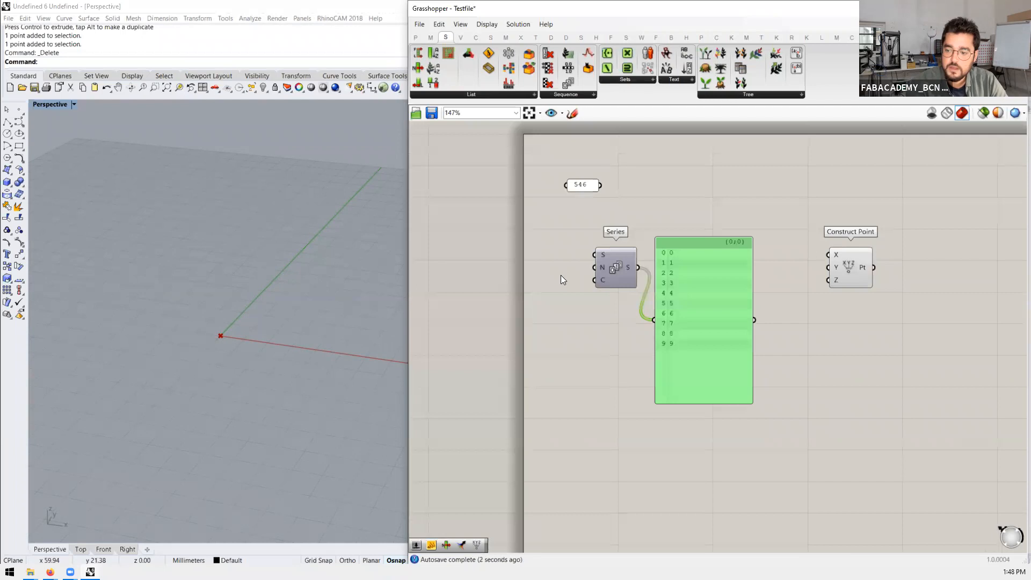
Step: Review the Series component's Step and Count inputs, and move its panel up level with the component
scroll(580, 269, up, 3)
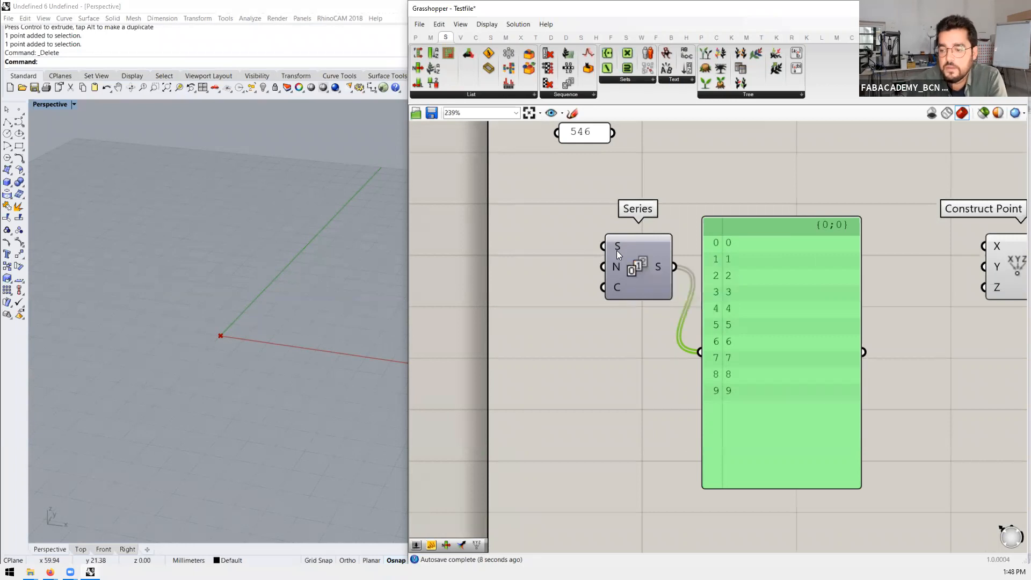
mouse_move(617, 267)
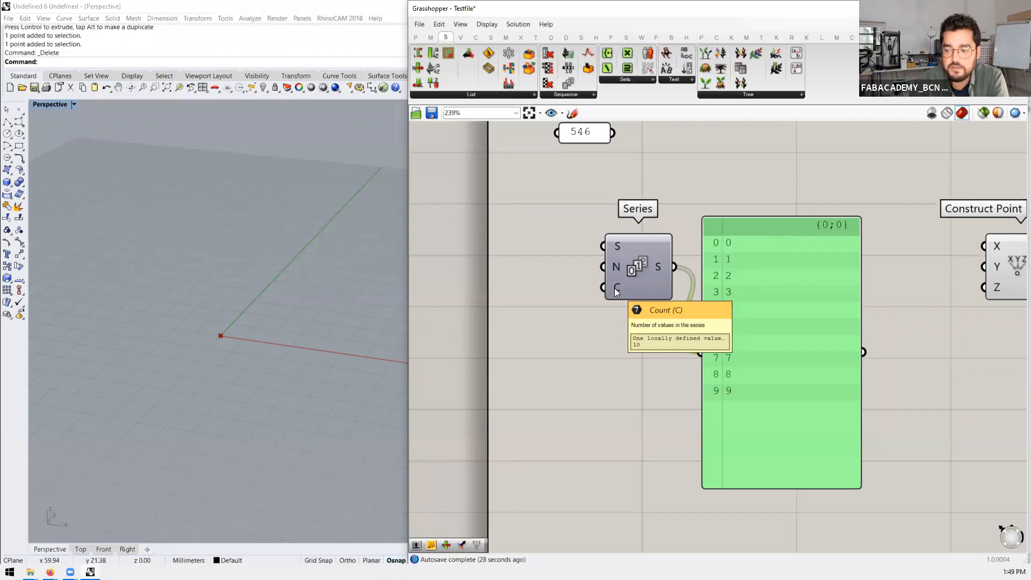
drag(763, 304, 769, 218)
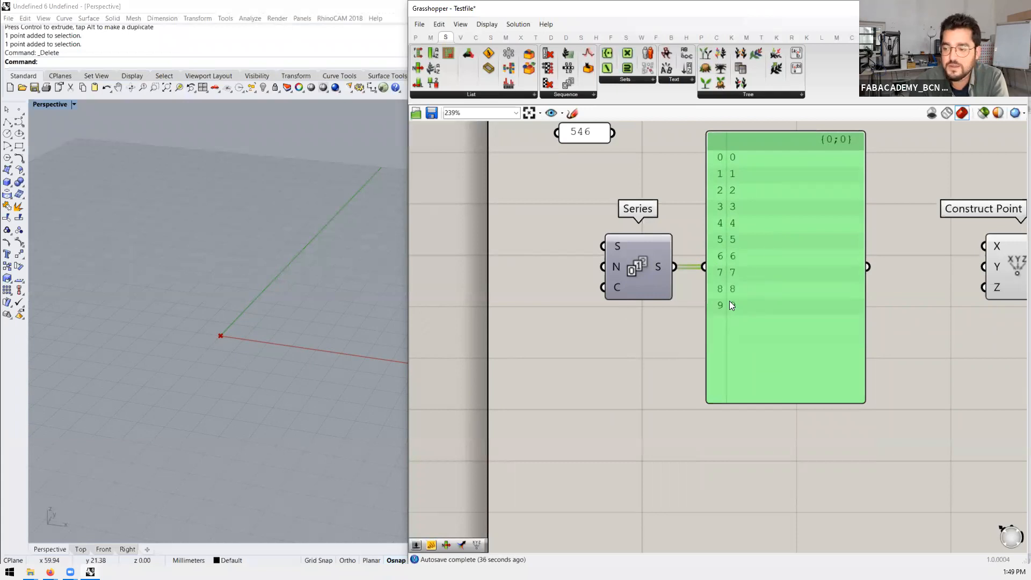
Step: Add a number slider, connect it to the Series component's Count input, and set it to 2
scroll(730, 301, down, 3)
scroll(716, 223, up, 3)
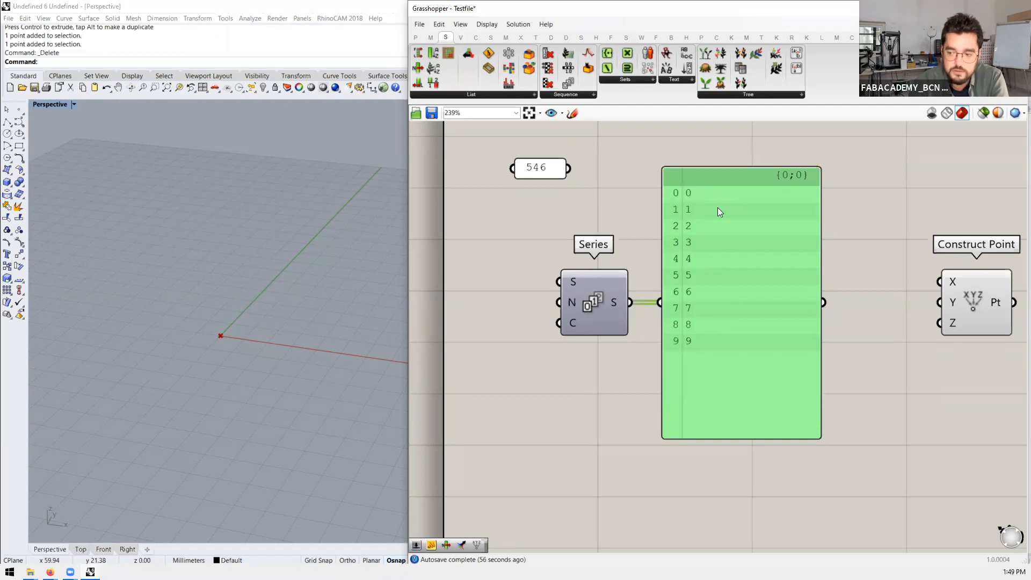
scroll(659, 269, down, 3)
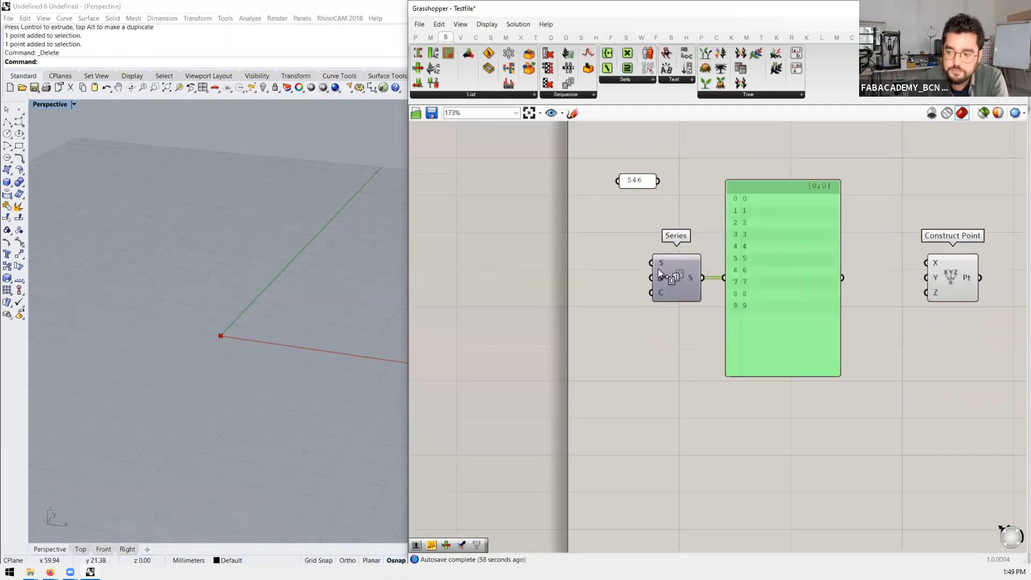
scroll(666, 261, up, 2)
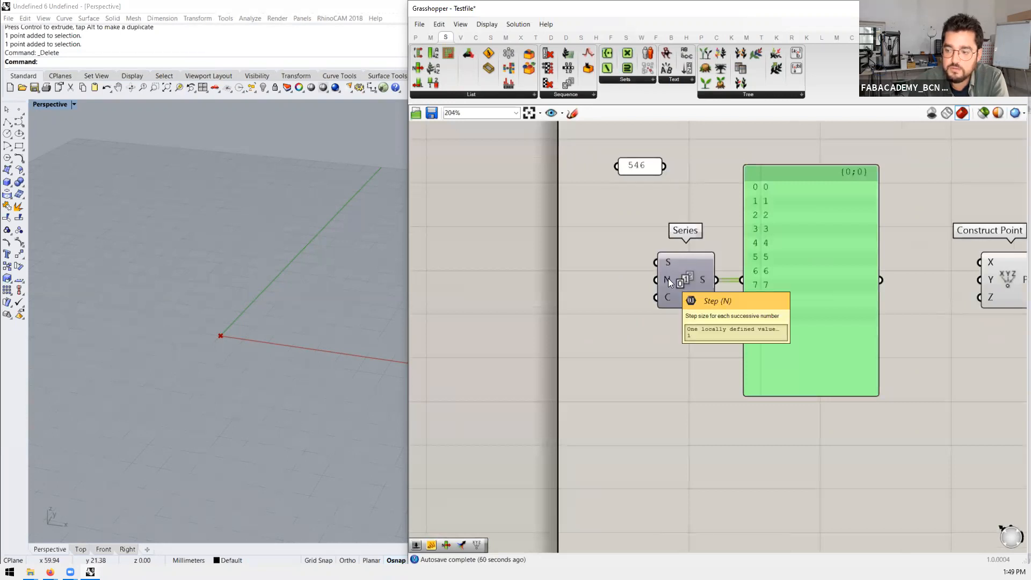
double_click(591, 273)
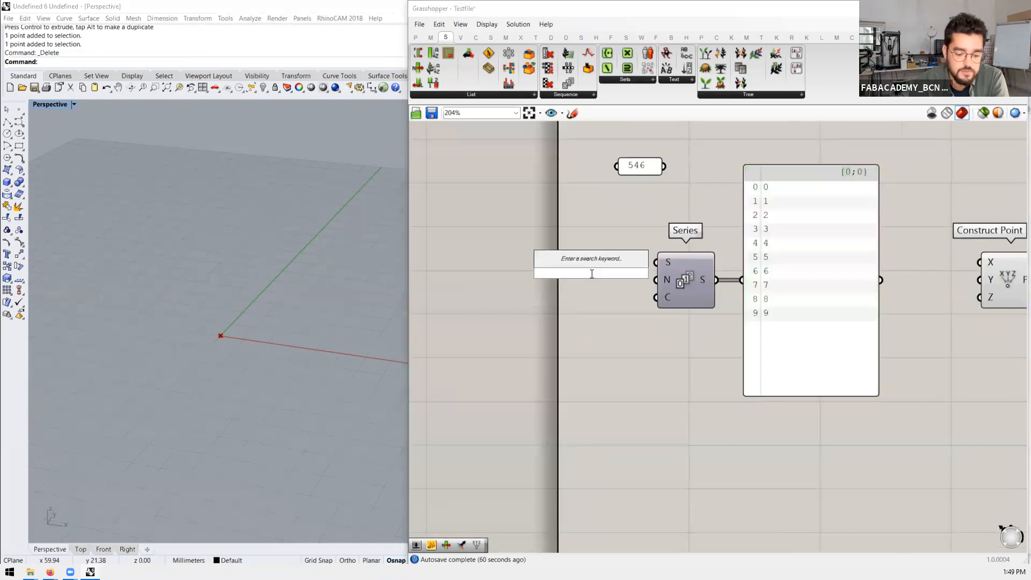
text(slider)
key(Return)
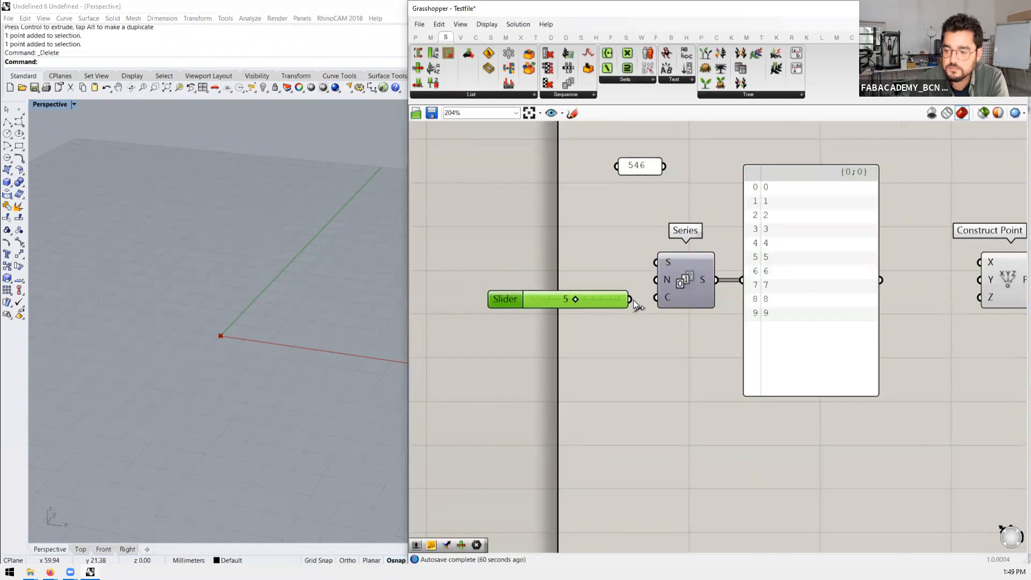
drag(658, 297, 546, 294)
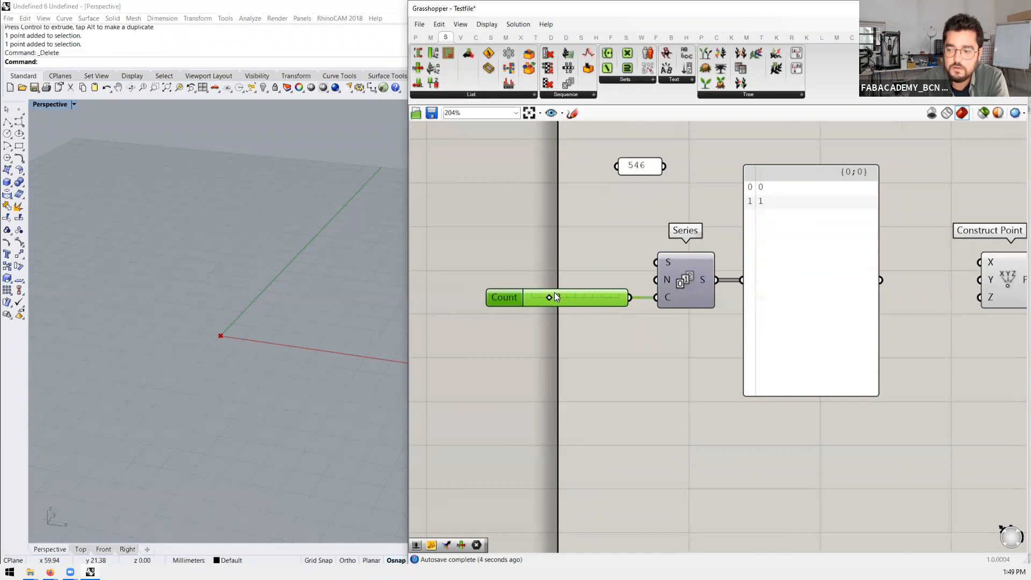
Step: Add a number slider of 50, connect it to the Series component's Step input, and align it directly above the Count slider
scroll(548, 266, down, 2)
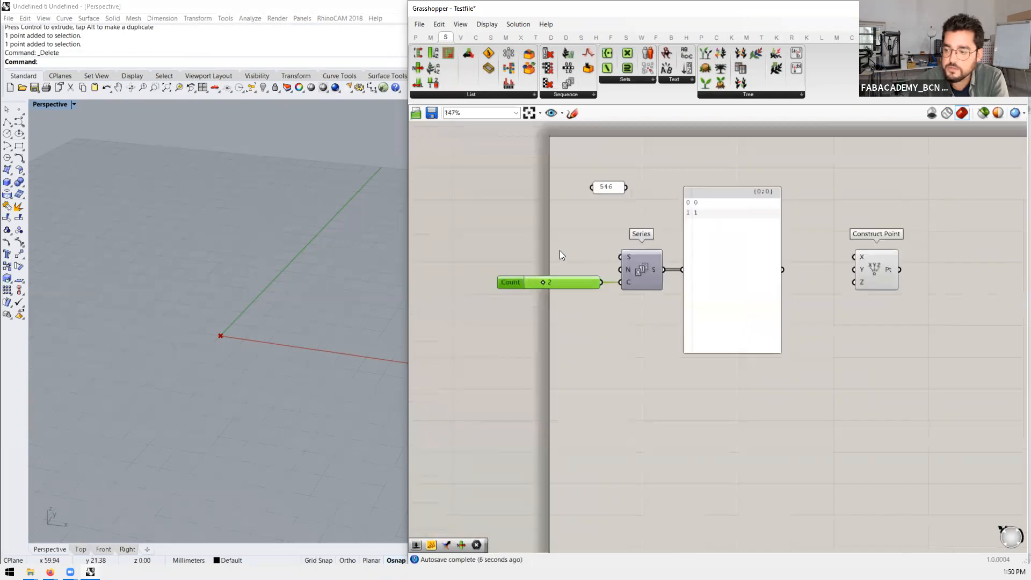
scroll(560, 250, up, 2)
scroll(558, 251, down, 10)
scroll(837, 277, up, 9)
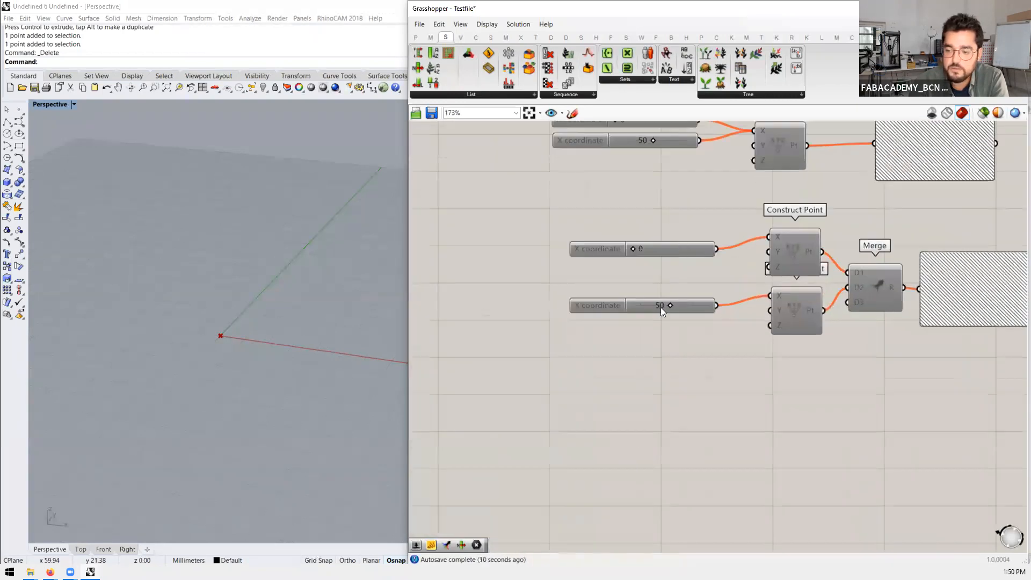
scroll(688, 304, down, 6)
scroll(451, 248, up, 3)
scroll(451, 248, up, 5)
double_click(493, 273)
text(50)
key(Return)
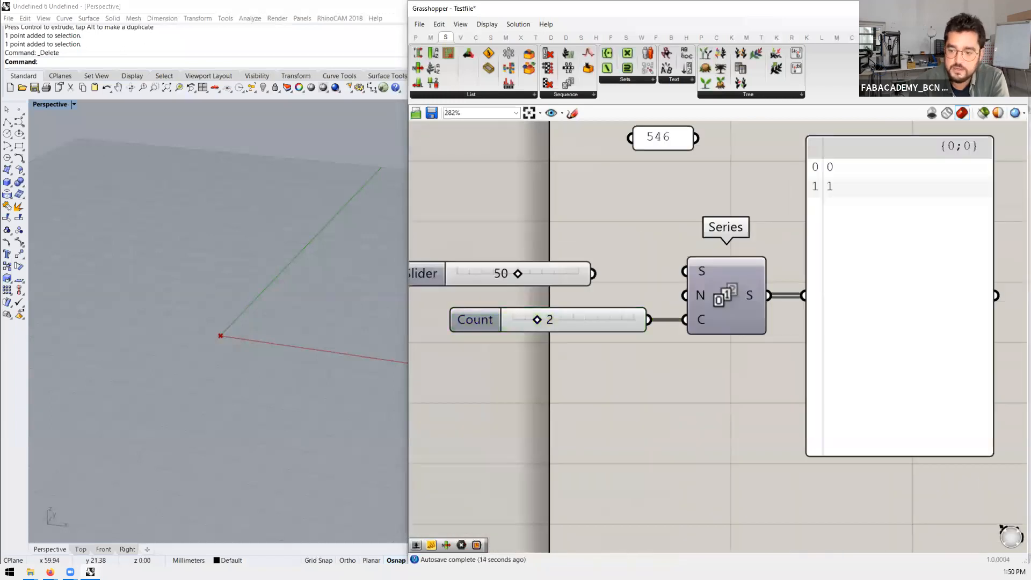
drag(593, 273, 684, 296)
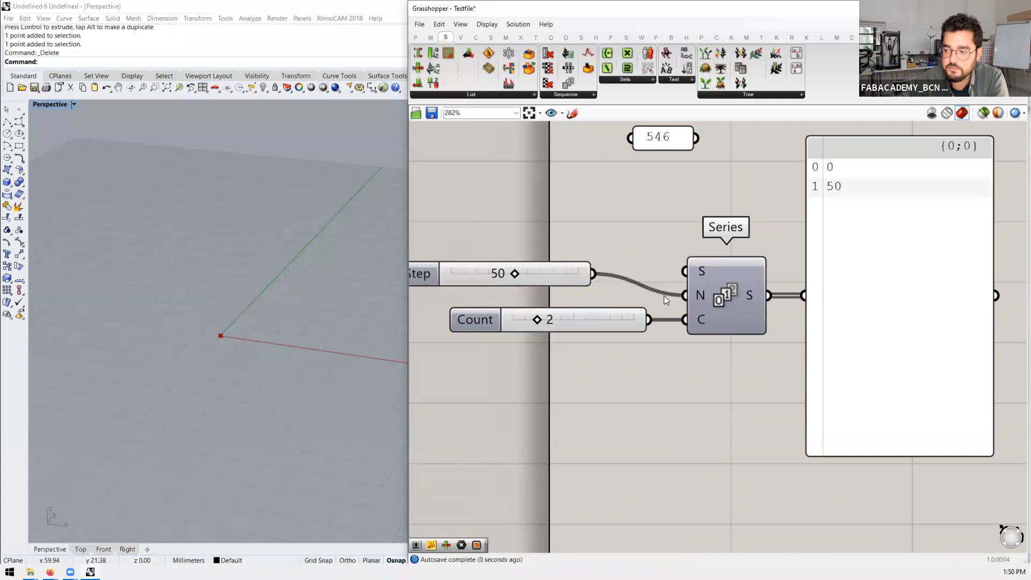
drag(588, 283, 612, 333)
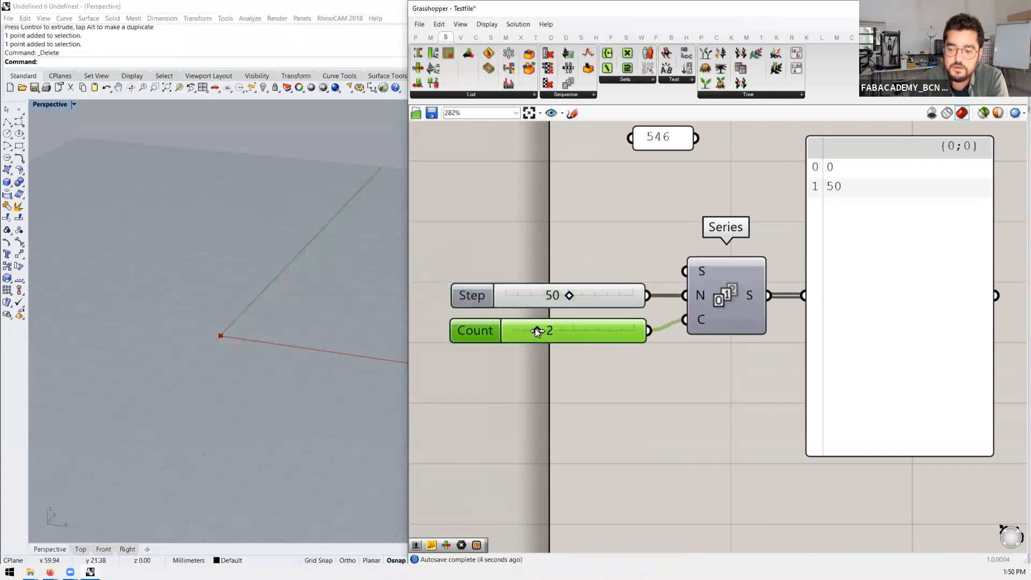
Step: Set the Count slider to 8 and connect a new number slider of 50 to the Series component's Start input, above Step
drag(542, 331, 605, 338)
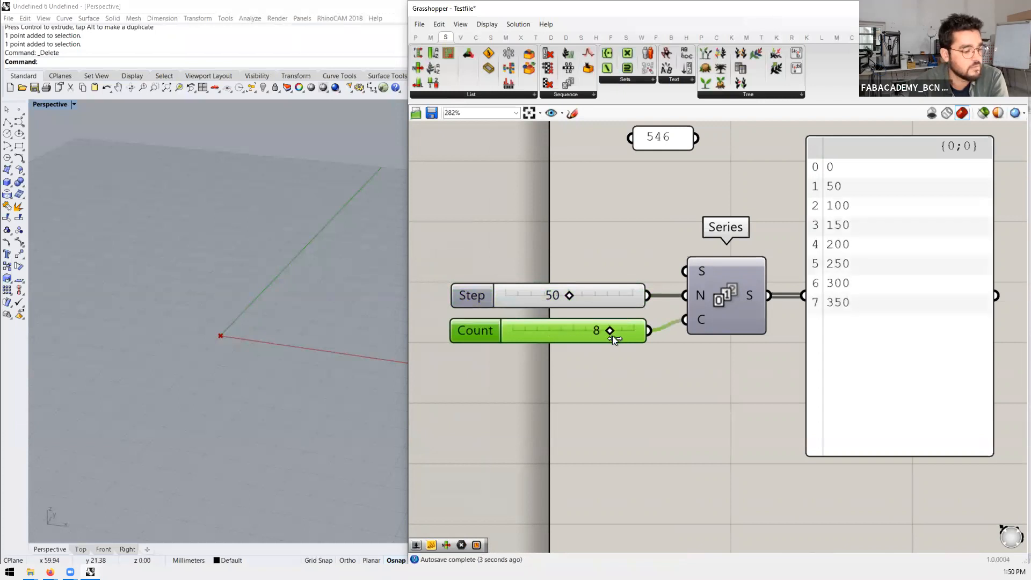
double_click(534, 242)
text(50)
key(Return)
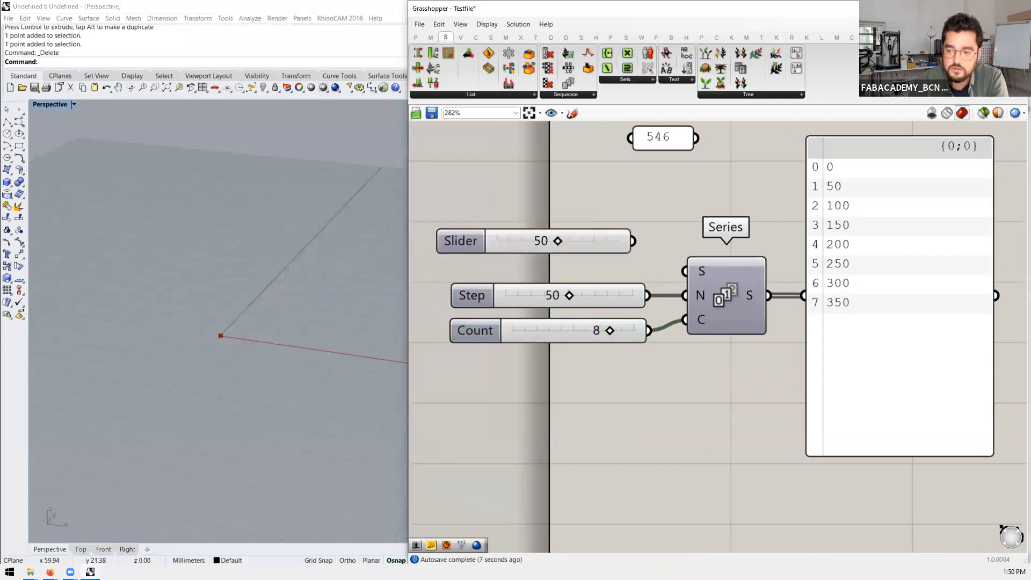
drag(672, 273, 683, 272)
drag(620, 241, 622, 263)
scroll(491, 217, down, 3)
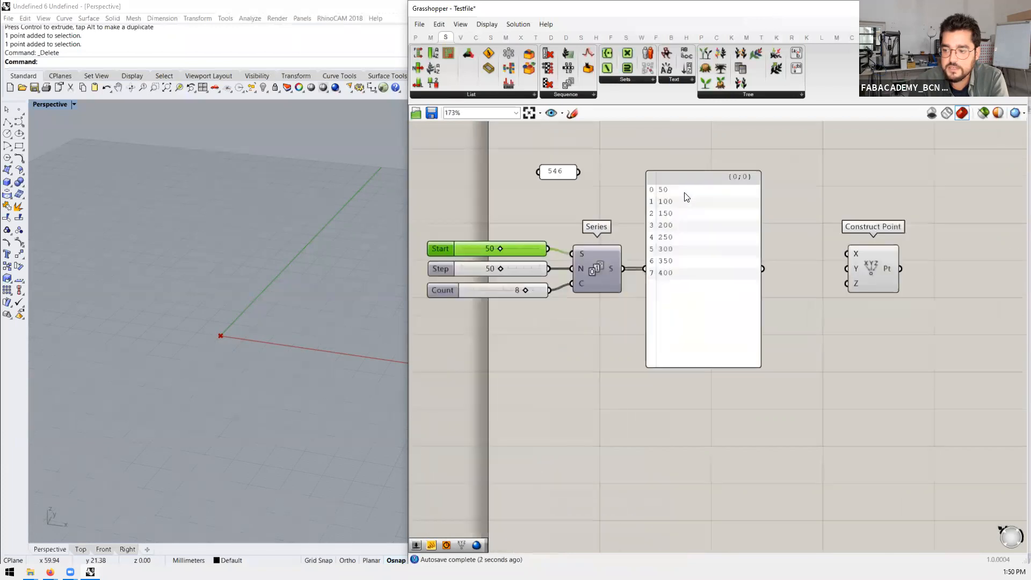
Step: Move the panel up out of the way, bring Construct Point closer, and connect the Series output to its X input
scroll(684, 193, up, 1)
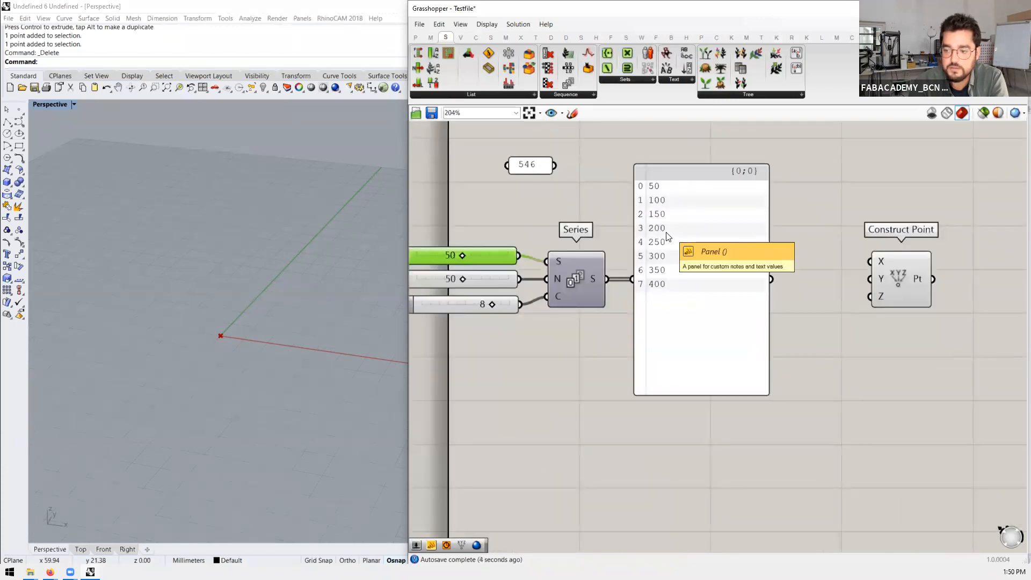
scroll(665, 254, up, 1)
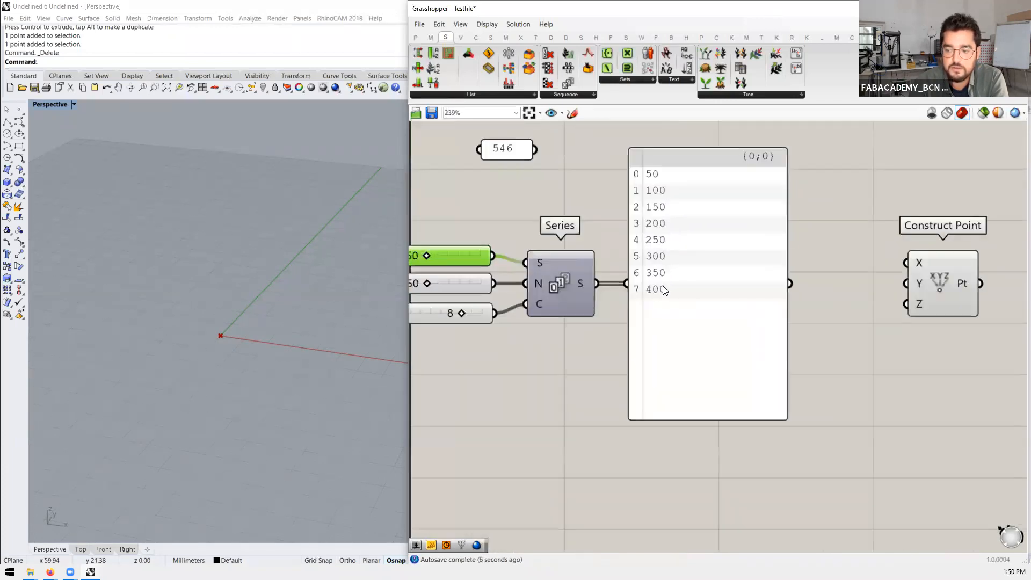
scroll(668, 290, down, 2)
scroll(688, 295, up, 1)
scroll(700, 299, down, 3)
drag(712, 263, 709, 218)
drag(826, 284, 719, 289)
scroll(189, 360, down, 14)
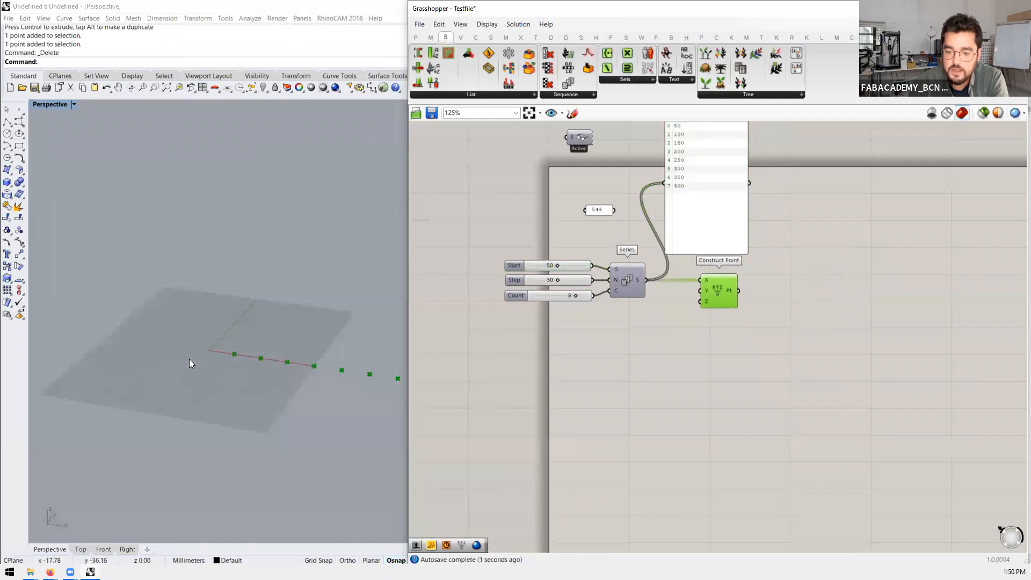
scroll(232, 361, up, 10)
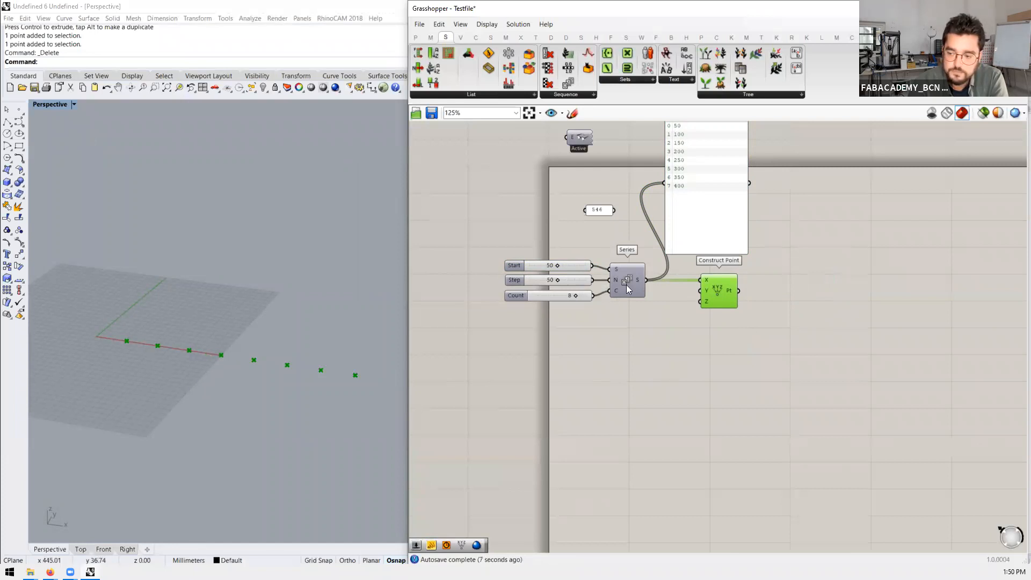
Step: Shorten the Series output panel and place it directly above the Construct Point component
scroll(627, 284, up, 3)
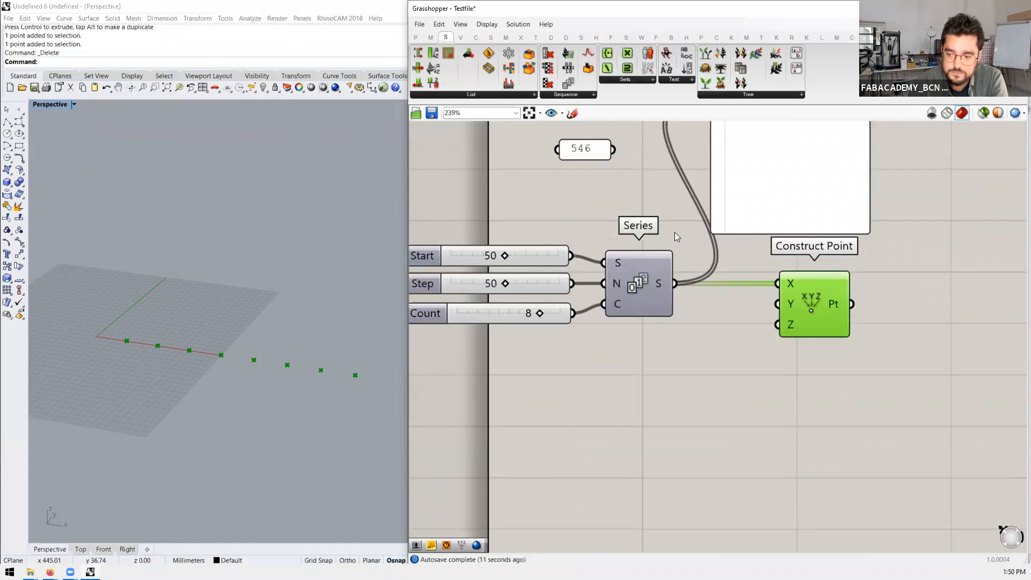
scroll(654, 260, down, 2)
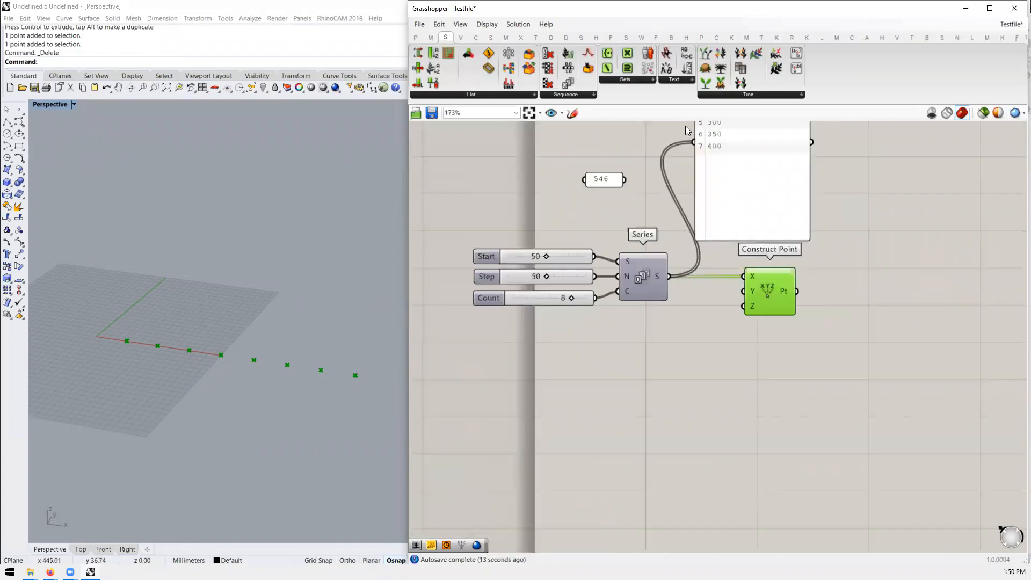
click(582, 95)
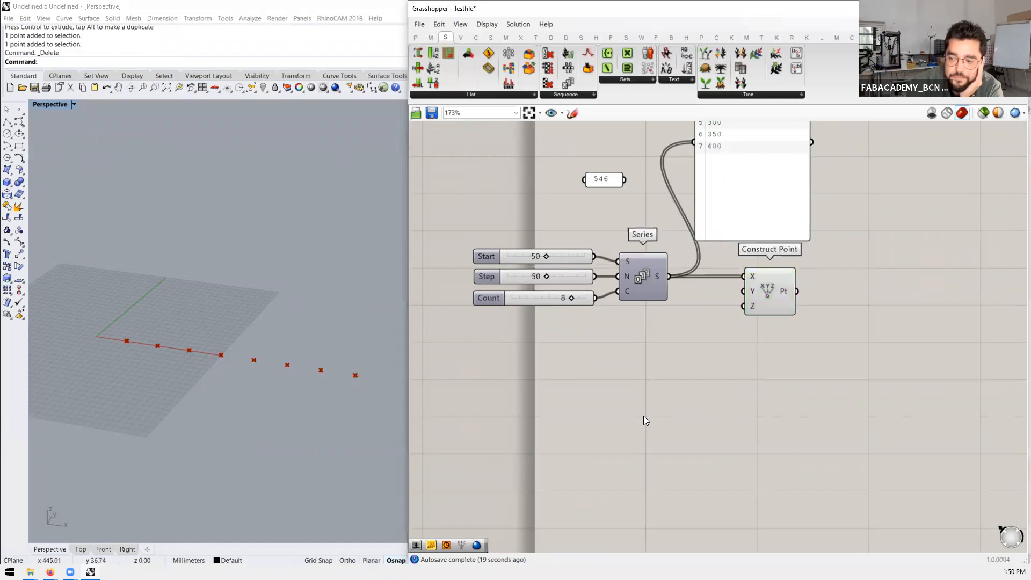
click(647, 275)
right_drag(617, 327, 597, 382)
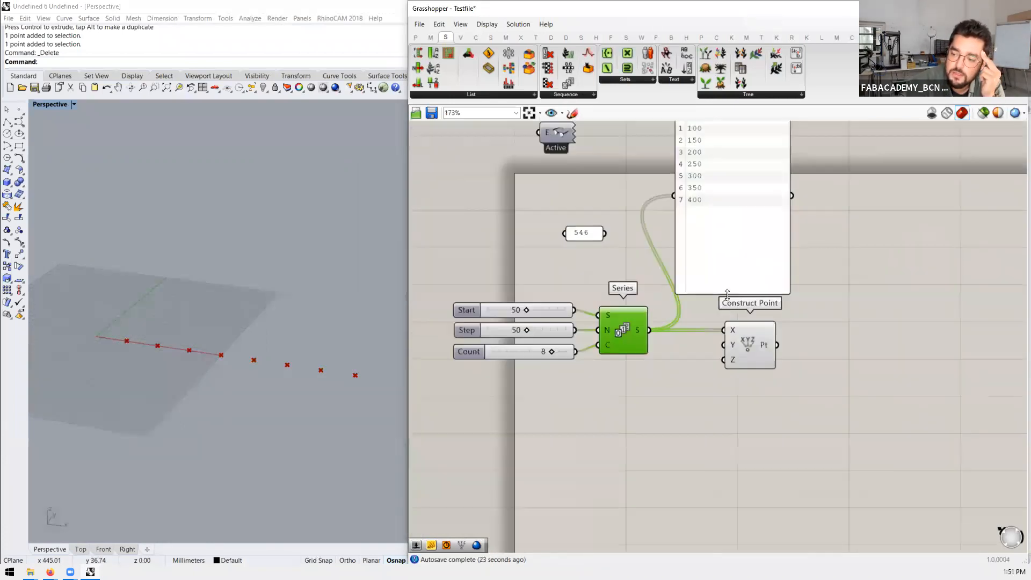
drag(724, 207, 726, 246)
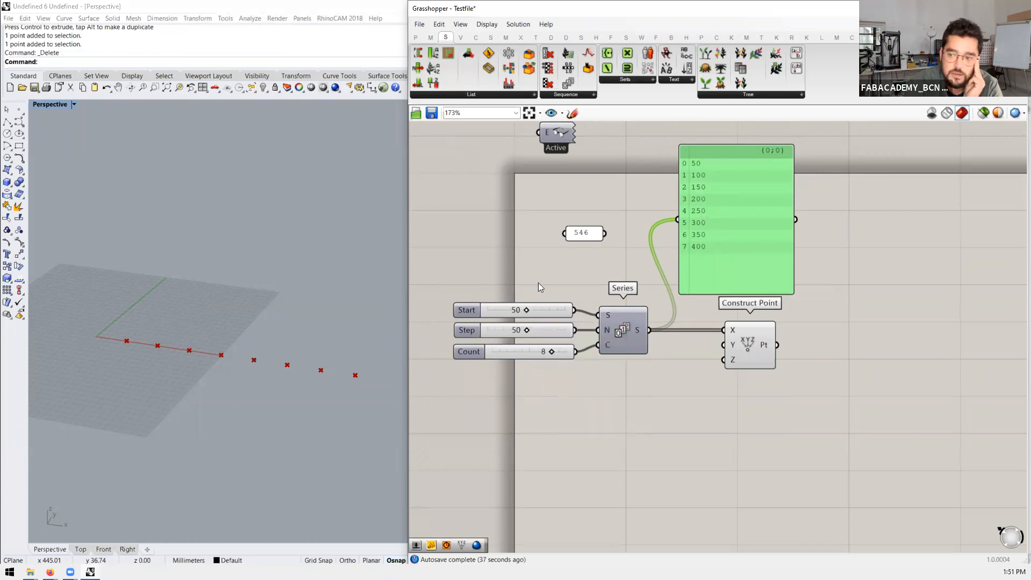
Step: Add a Range component to the canvas below the Series component
click(576, 98)
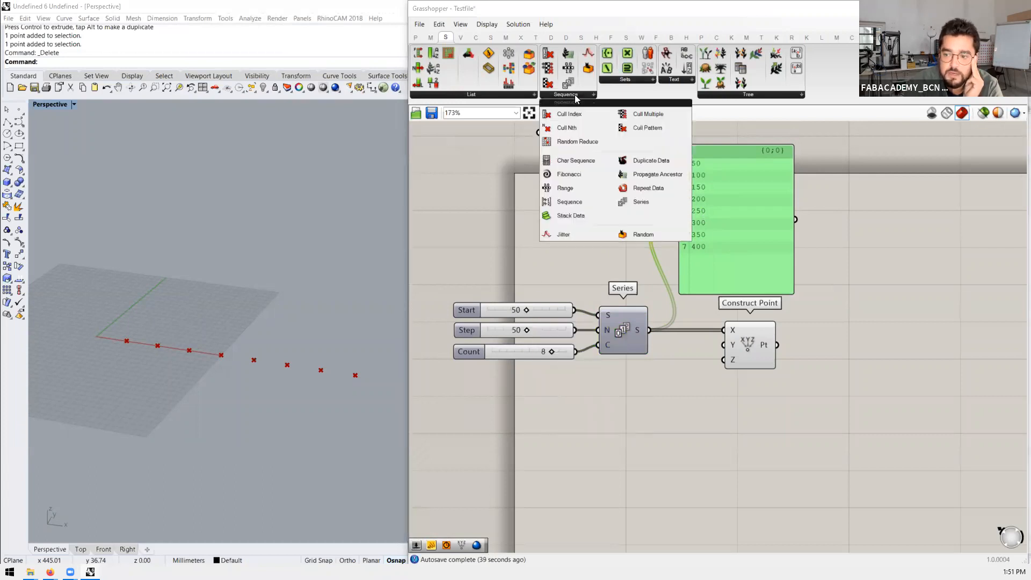
click(565, 188)
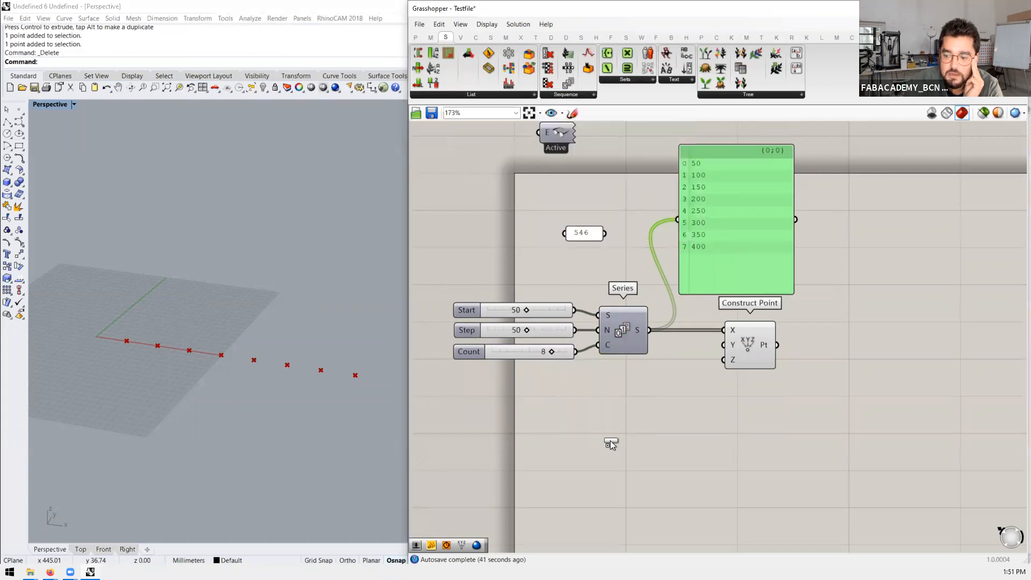
click(625, 419)
click(618, 418)
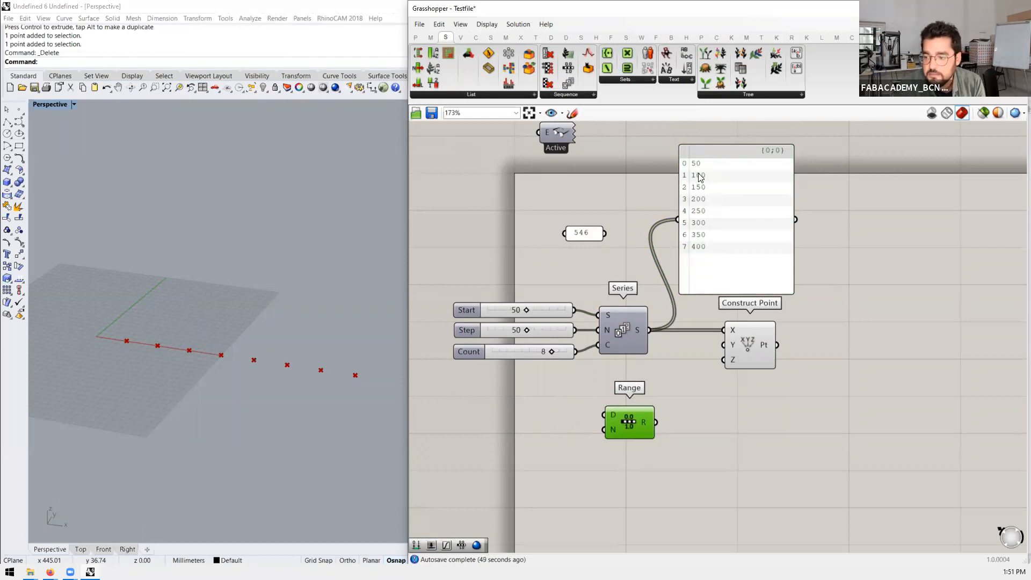
Step: Set the Series component's Start slider to 0 and its Count slider to 7
drag(526, 310, 494, 311)
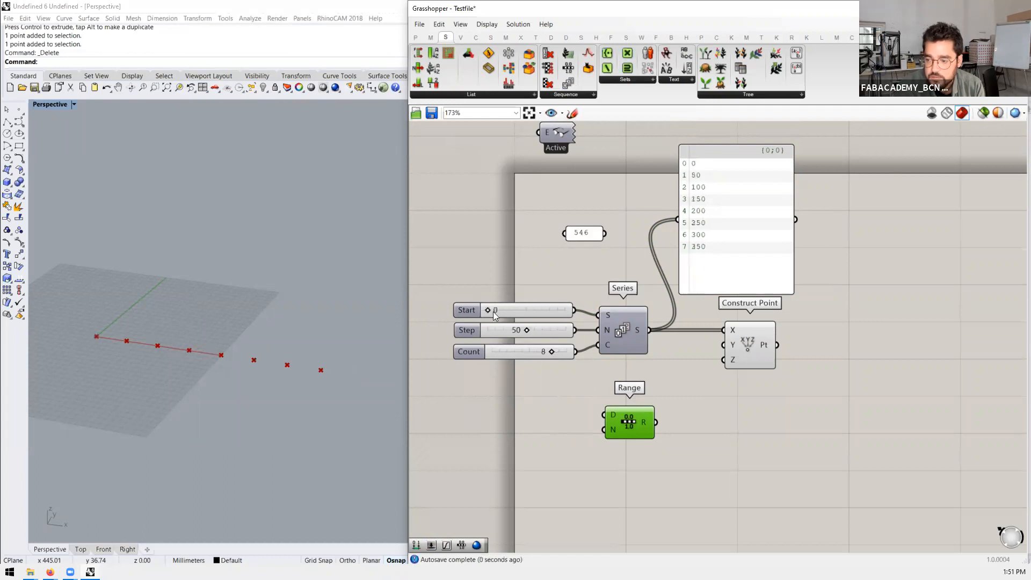
drag(546, 352, 543, 352)
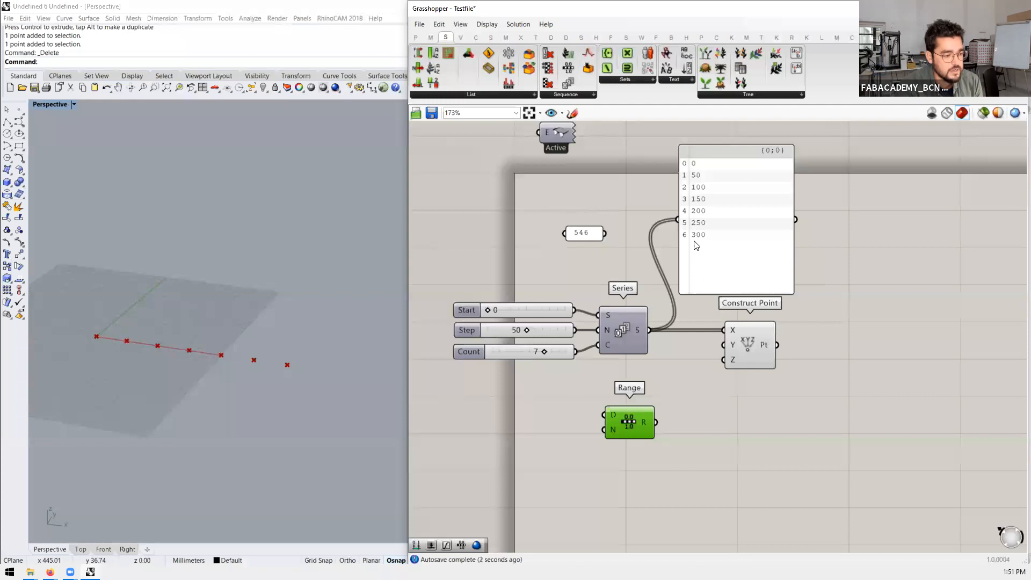
drag(541, 352, 543, 350)
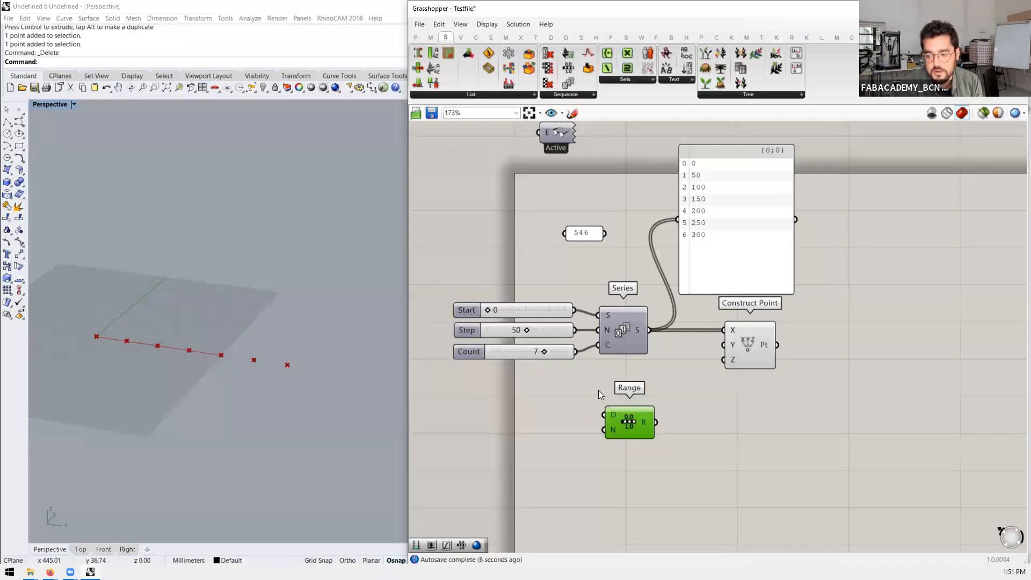
Step: Add a panel fed by the Range output beside the component and enlarge it to fit the whole list
double_click(707, 421)
text(panel)
key(Return)
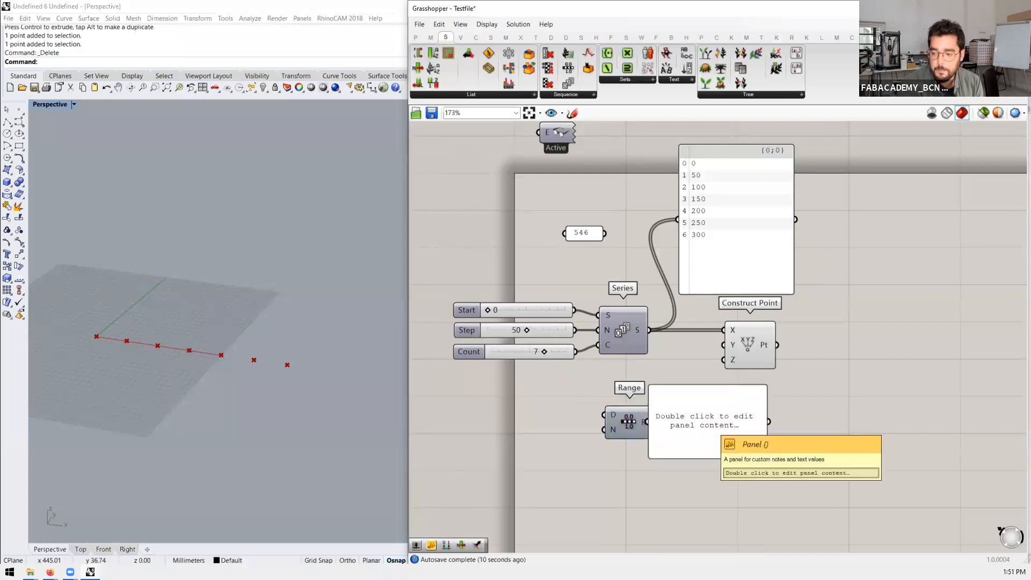
drag(668, 424, 672, 425)
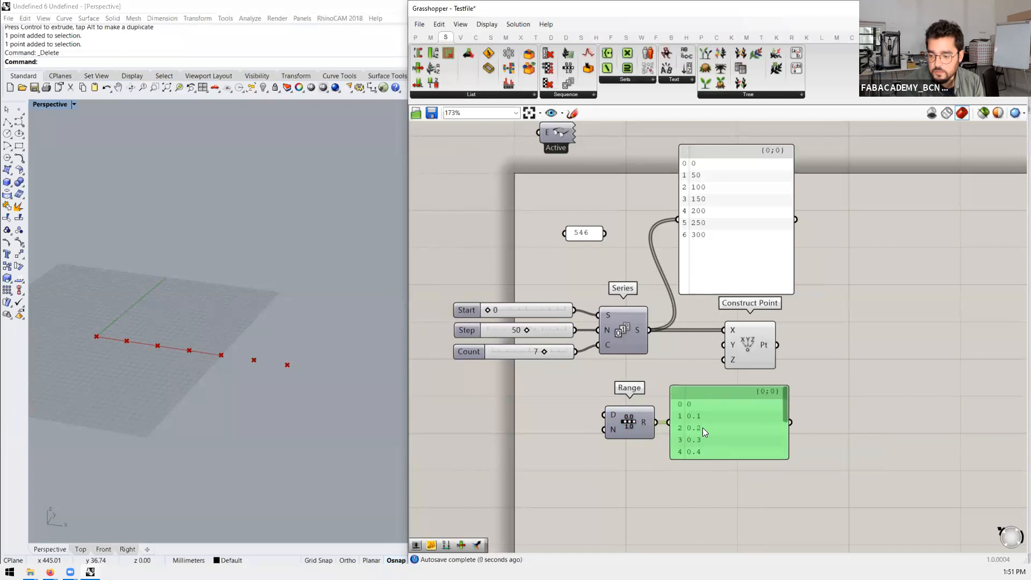
drag(787, 460, 789, 534)
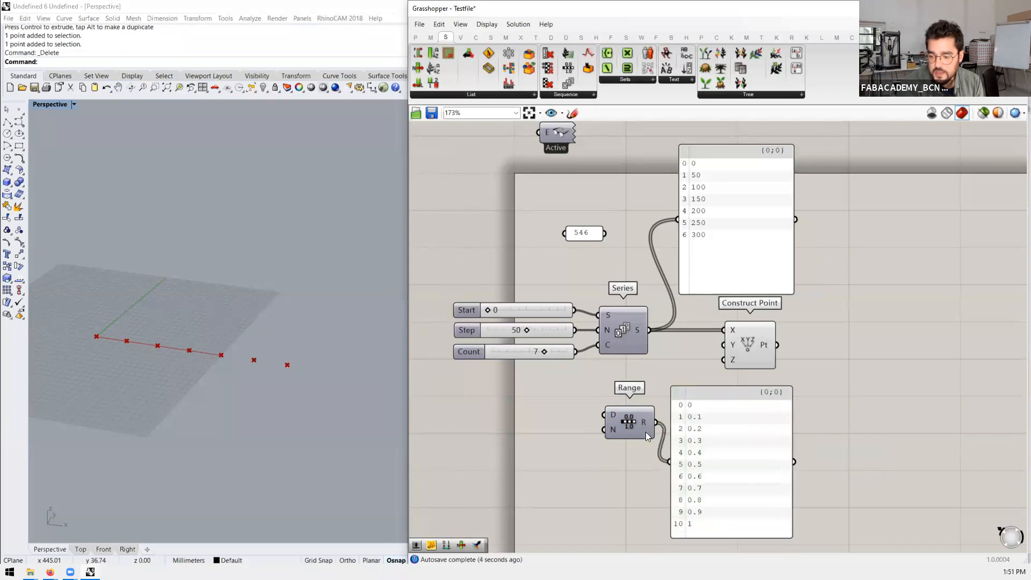
Step: Move the Range component level with its panel and review its Domain and Steps inputs
mouse_move(615, 419)
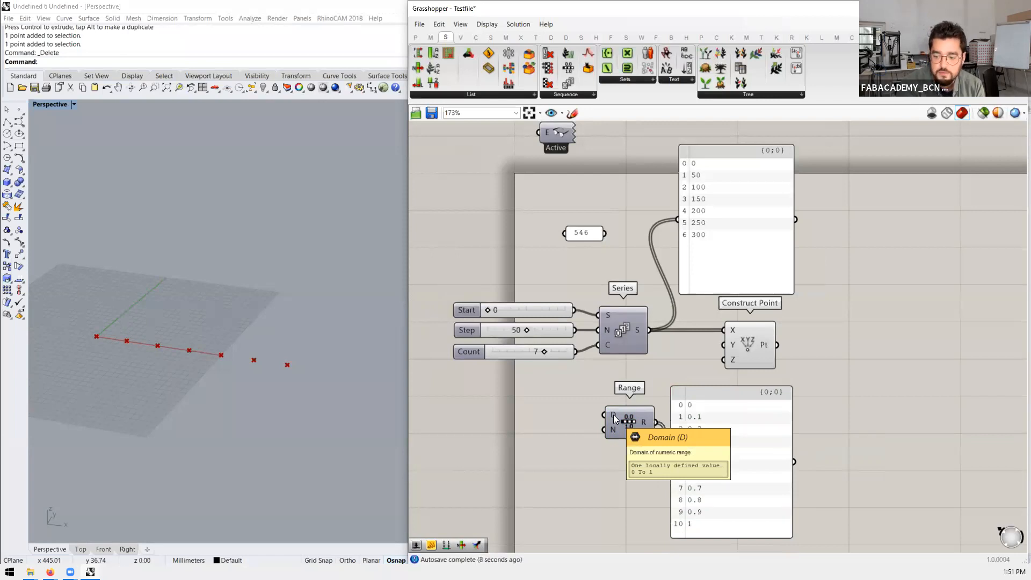
drag(627, 424, 624, 466)
mouse_move(610, 451)
scroll(619, 400, down, 2)
scroll(624, 399, up, 2)
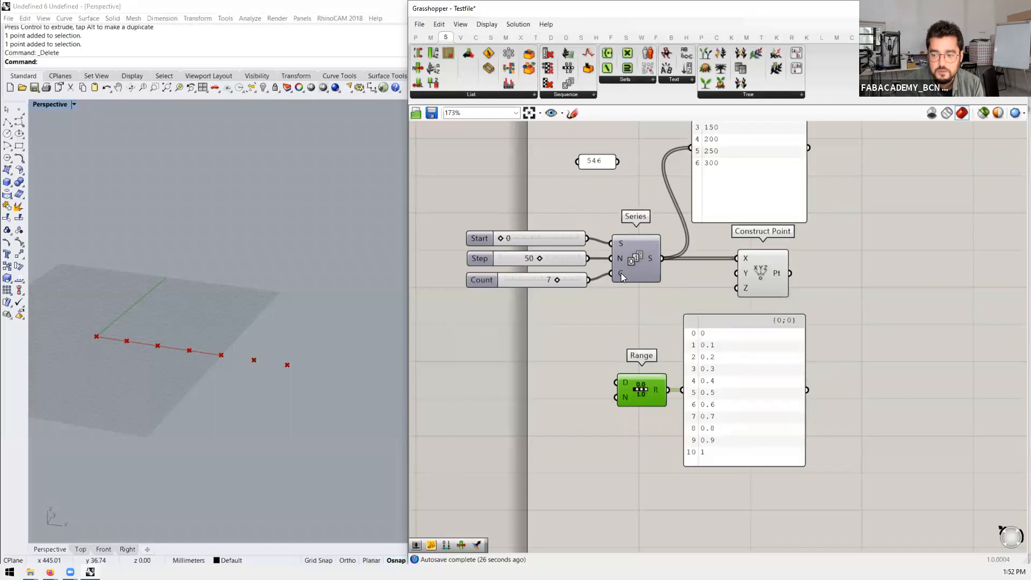
mouse_move(621, 397)
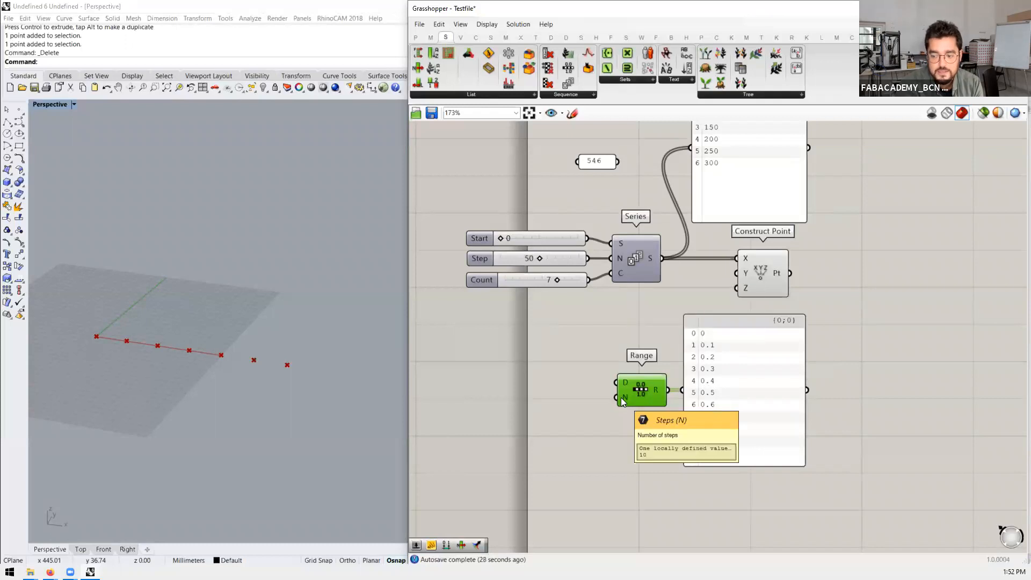
scroll(725, 277, down, 2)
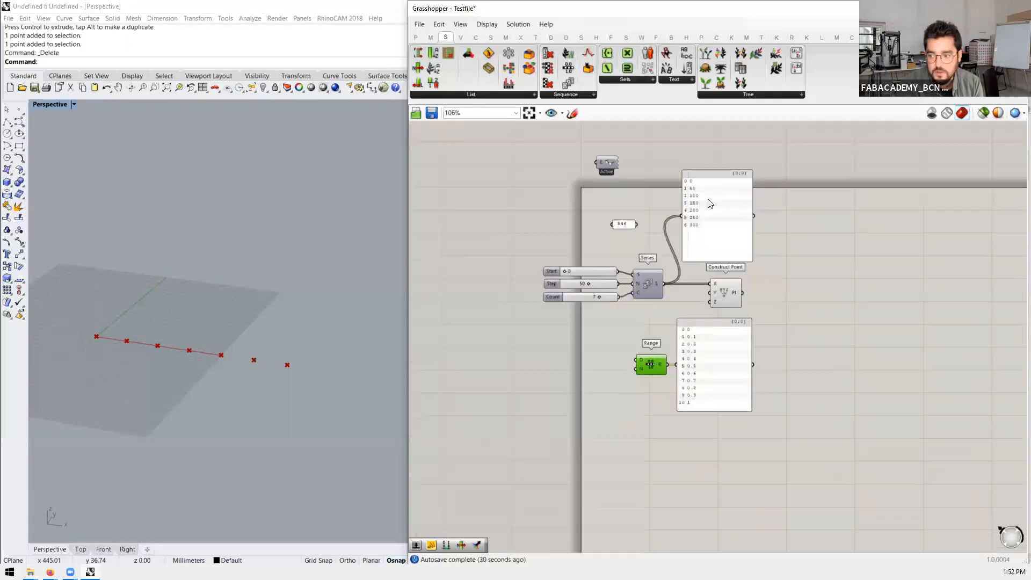
scroll(552, 343, up, 1)
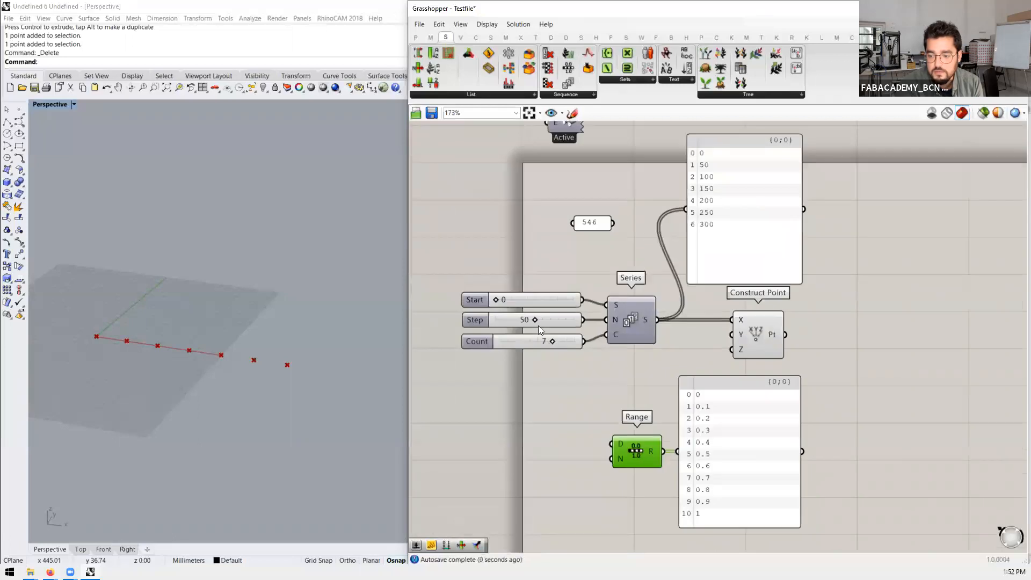
Step: Set the Series component's Step slider to 1 and its Count slider to 10
drag(534, 320, 495, 314)
drag(553, 341, 583, 341)
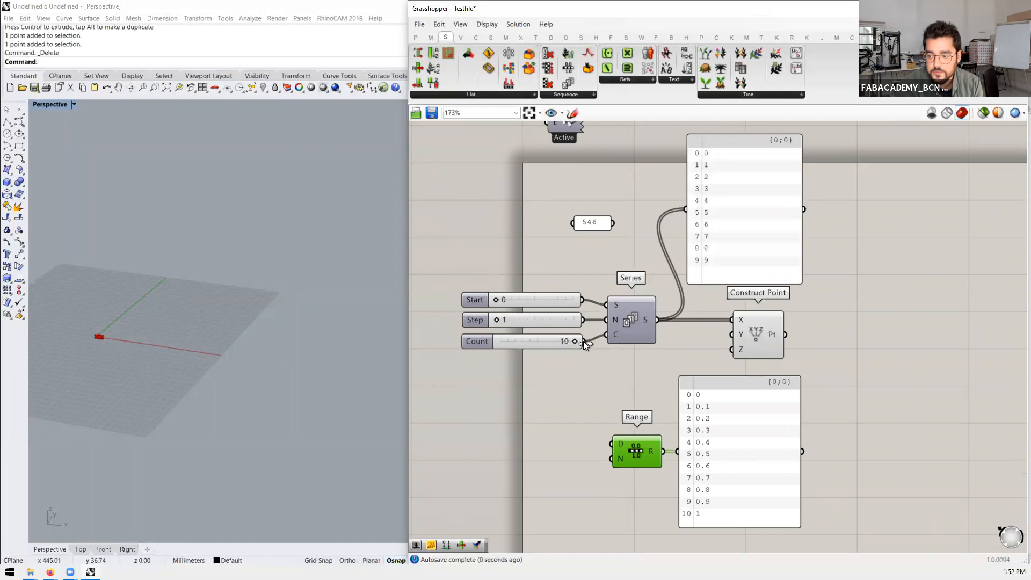
scroll(596, 328, down, 2)
scroll(609, 316, up, 2)
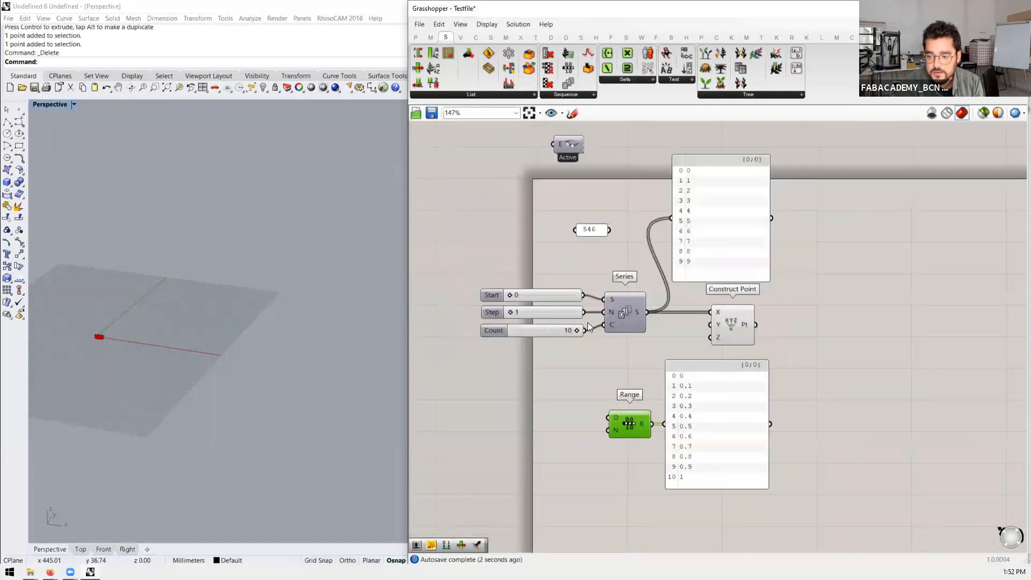
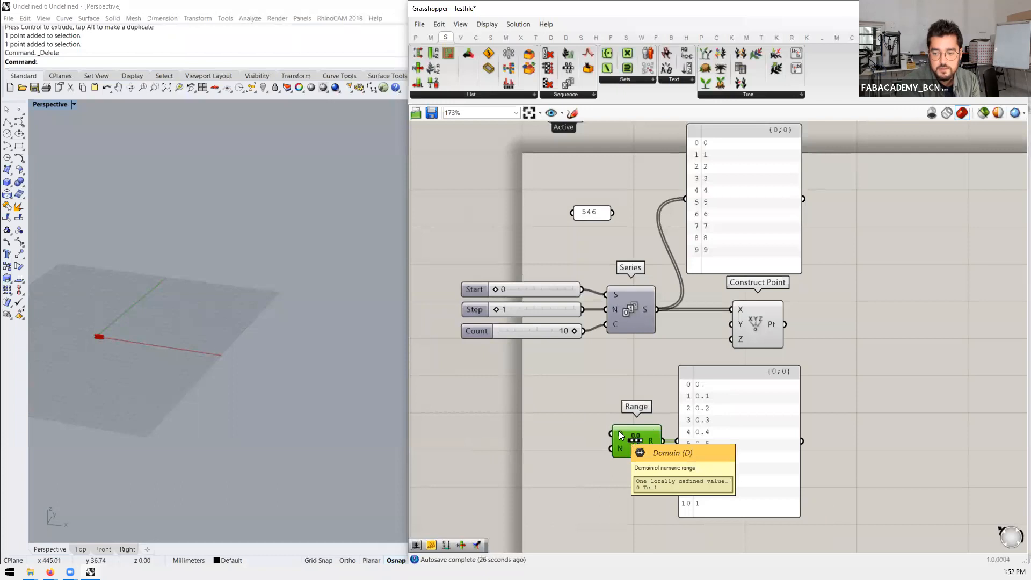
Step: Add a Construct Domain component and place it just before the Range component, level with its inputs
double_click(523, 425)
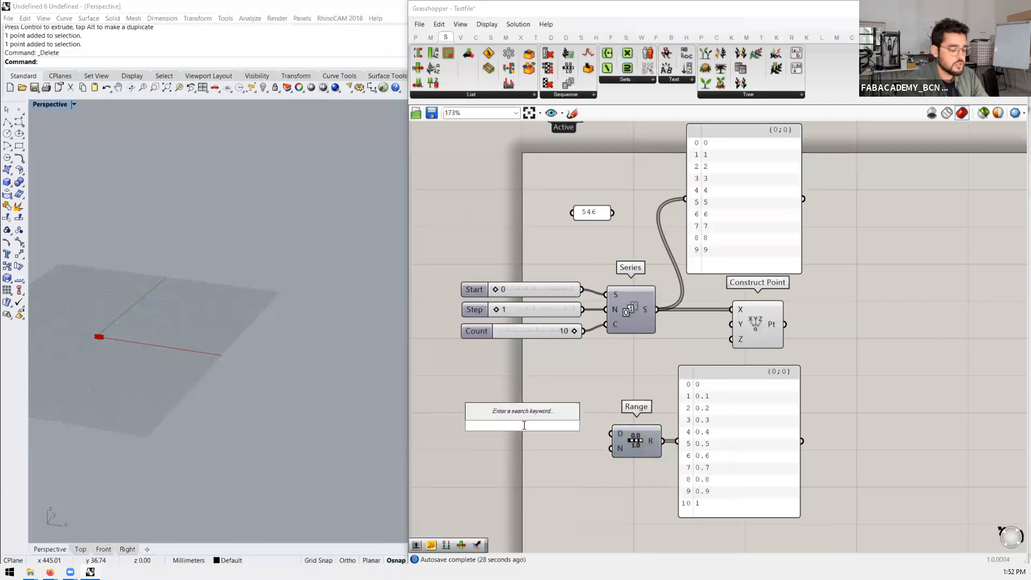
text(construct domain)
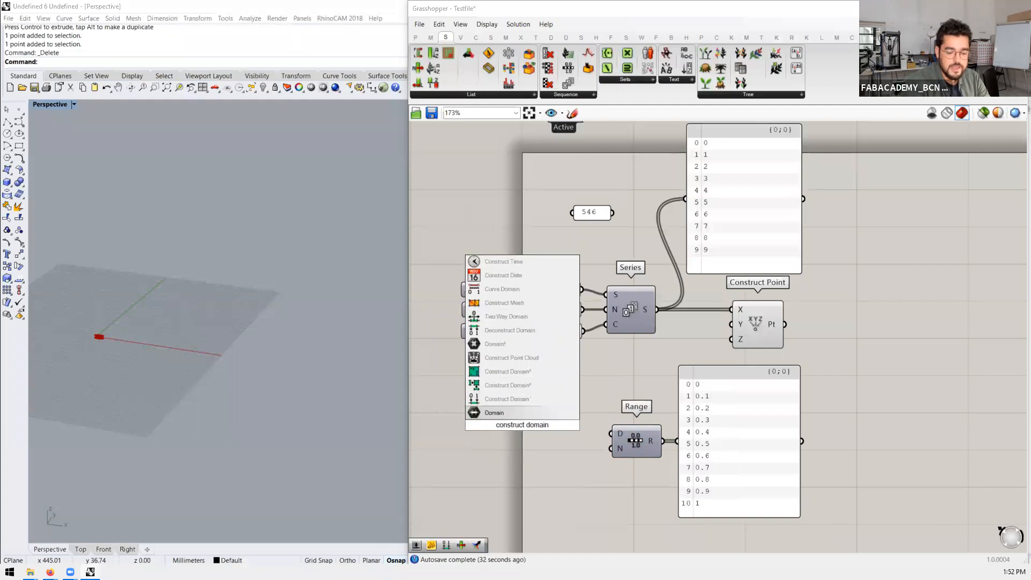
key(Up)
key(Return)
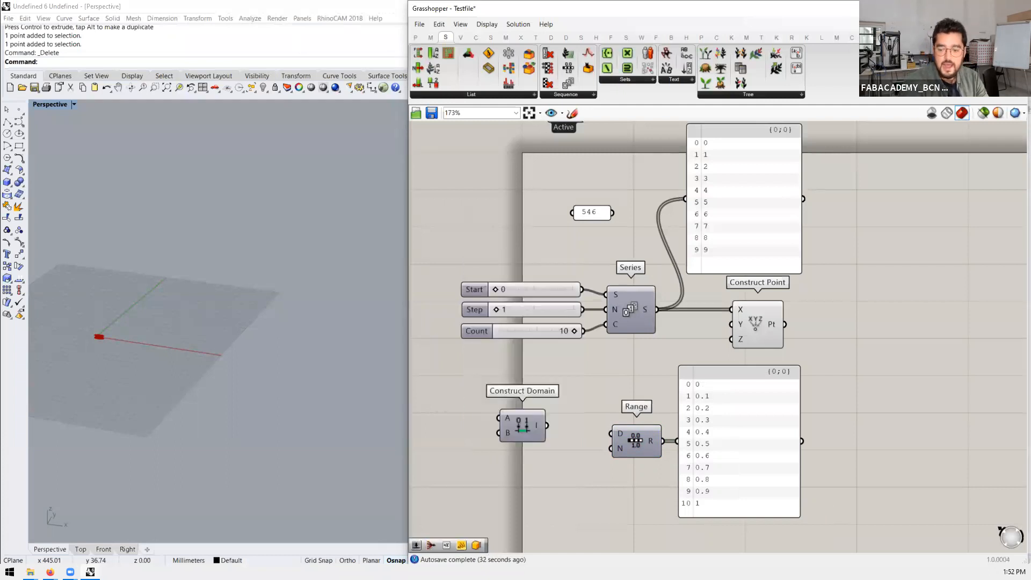
drag(523, 425, 564, 434)
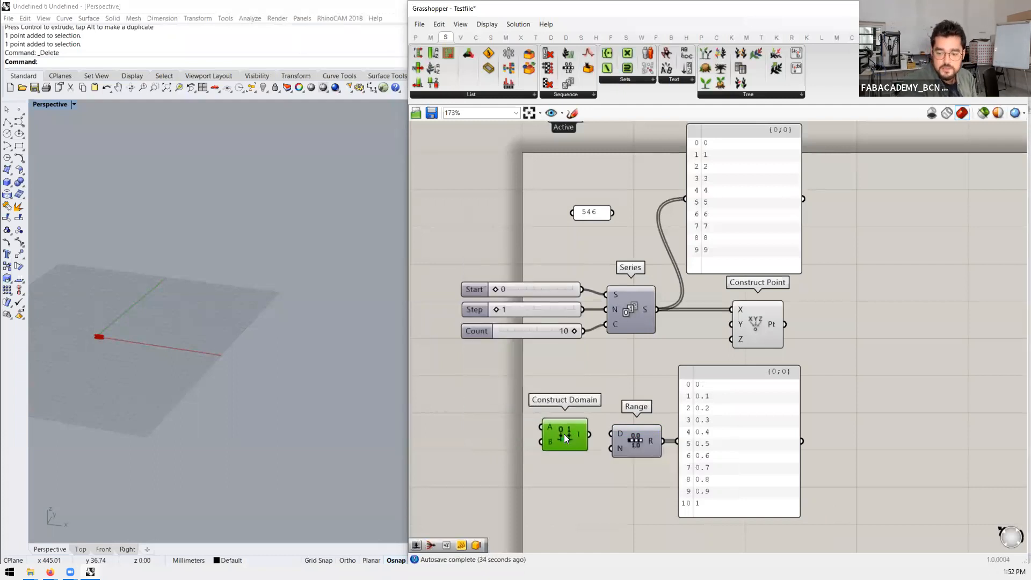
Step: Add a number slider of 0 and connect it to the Construct Domain component's A input
double_click(475, 411)
text(0)
key(Return)
drag(476, 410, 468, 420)
drag(539, 428, 489, 425)
scroll(504, 438, down, 3)
scroll(506, 435, up, 3)
Step: Add a number slider of 1 to the Construct Domain component's B input and connect the domain output to the Range component's D input
double_click(507, 434)
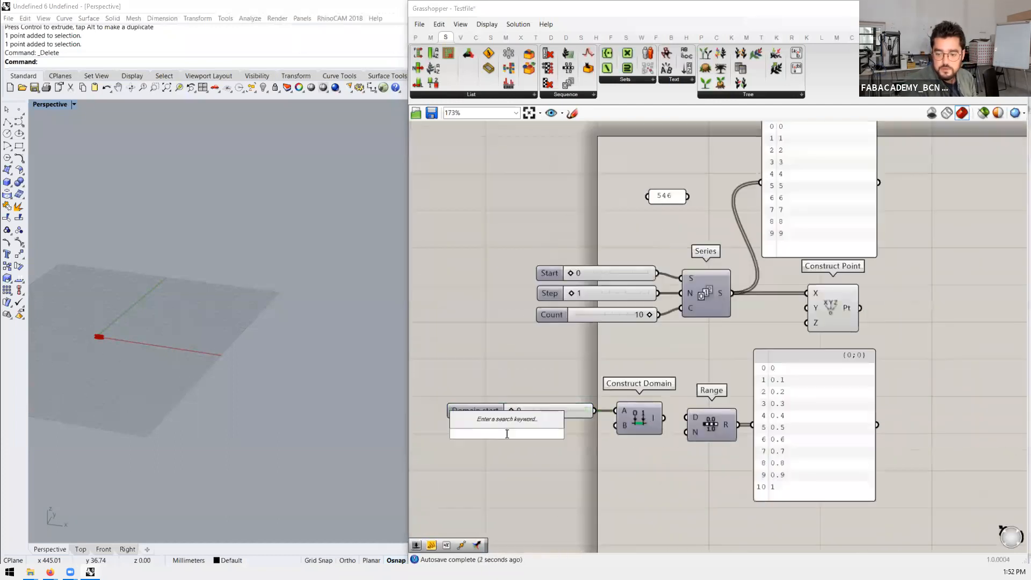
text(1)
key(Return)
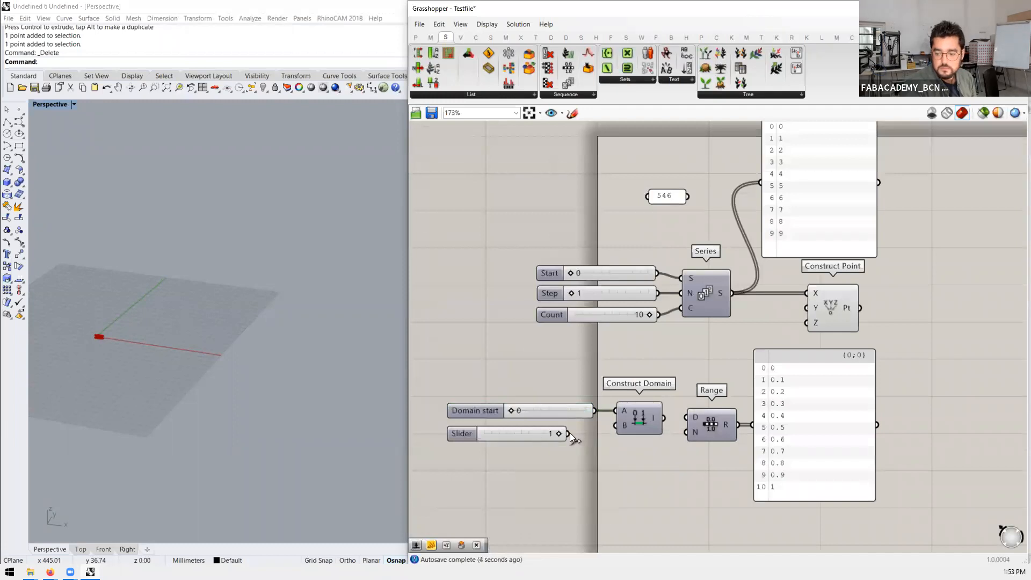
drag(607, 429, 615, 426)
drag(685, 418, 665, 418)
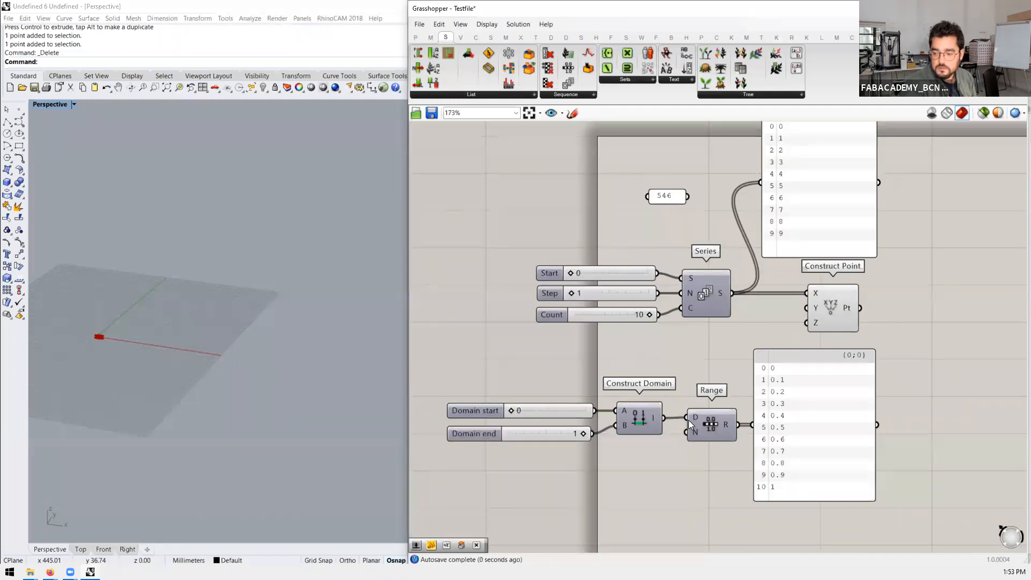
Step: Replace the Domain end slider with a new number slider of 10 connected to the Construct Domain component's B input
click(542, 433)
key(Delete)
double_click(542, 433)
text(10)
key(Return)
drag(538, 428, 502, 424)
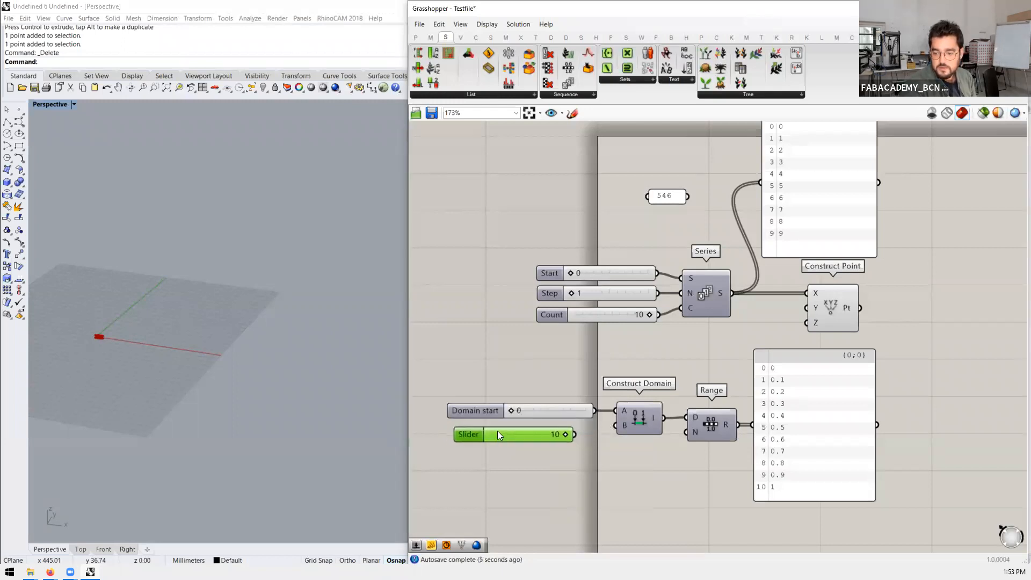
drag(569, 430, 624, 430)
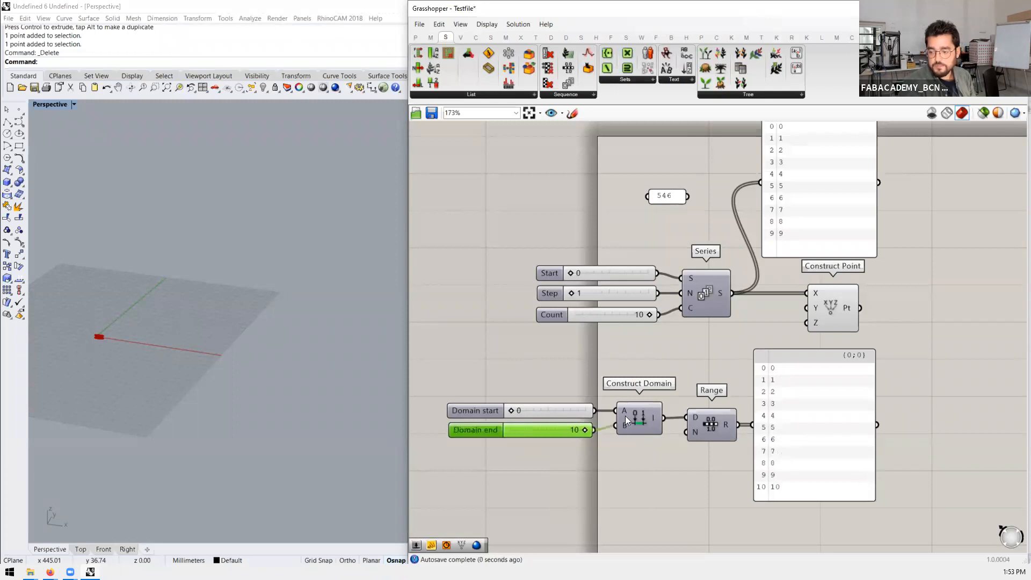
Step: Add a number slider of 5 and connect it to the Range component's N input
scroll(625, 416, down, 1)
scroll(712, 414, up, 1)
scroll(714, 403, down, 1)
scroll(587, 416, up, 1)
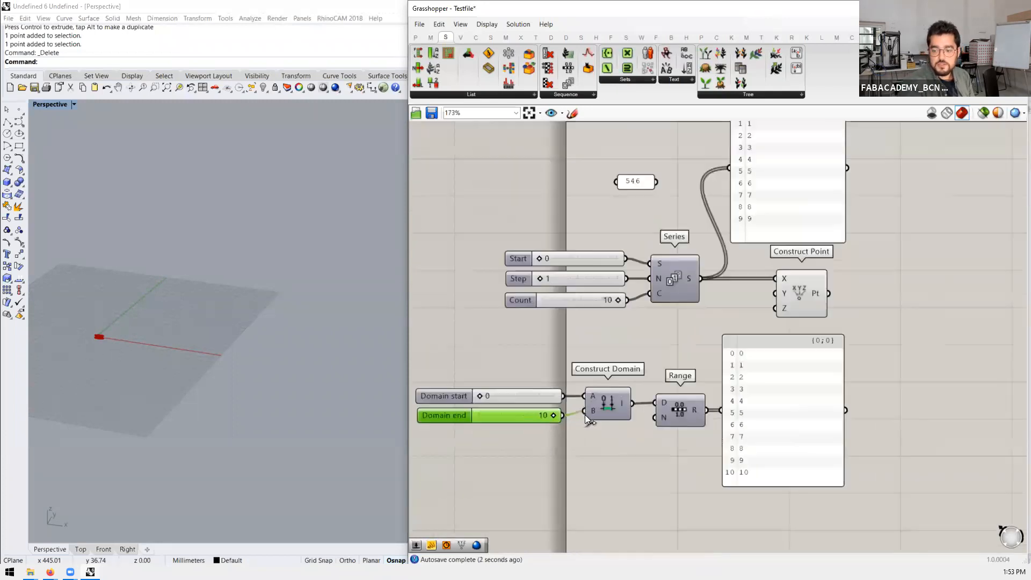
click(686, 409)
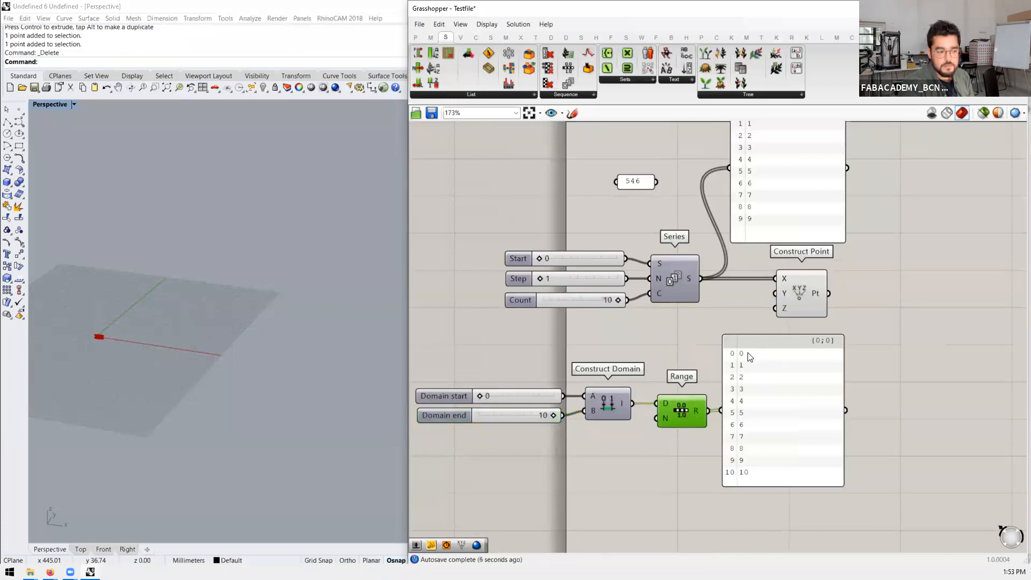
click(589, 460)
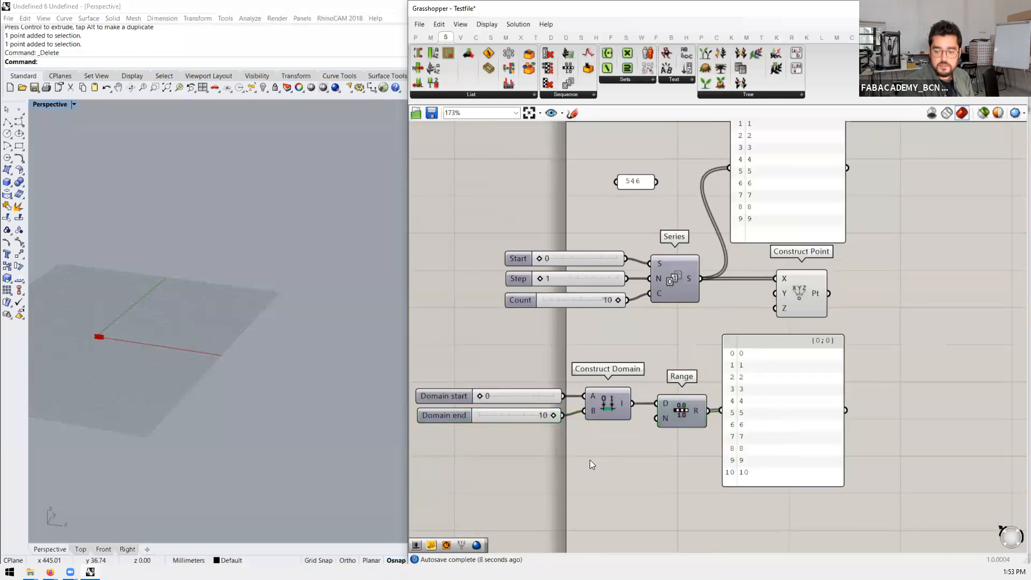
double_click(590, 461)
text(5)
key(Return)
drag(651, 460, 658, 430)
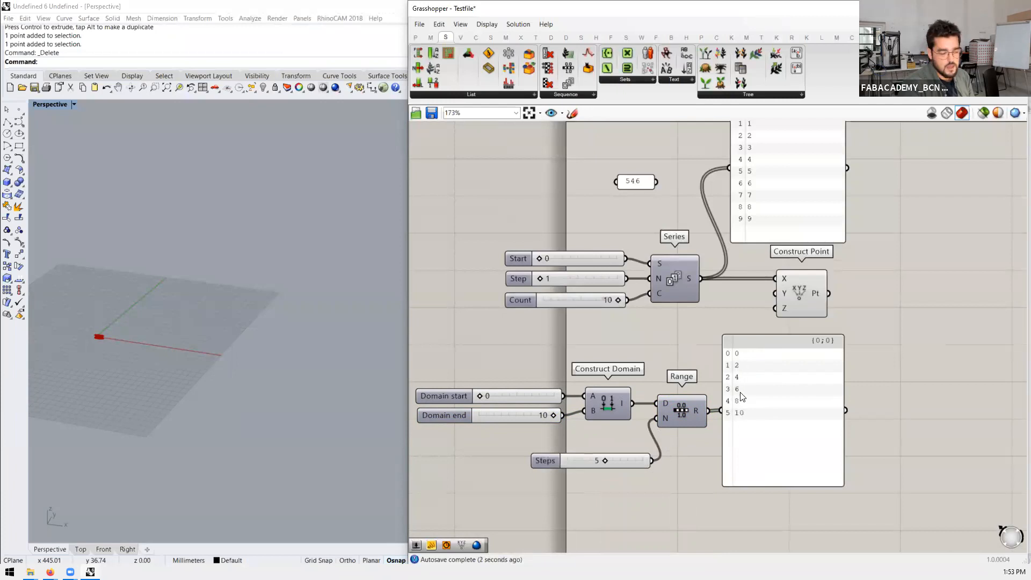
Step: Sketch on the canvas a line between two points labelled MIN and MAX, with two division marks across it
scroll(710, 363, down, 5)
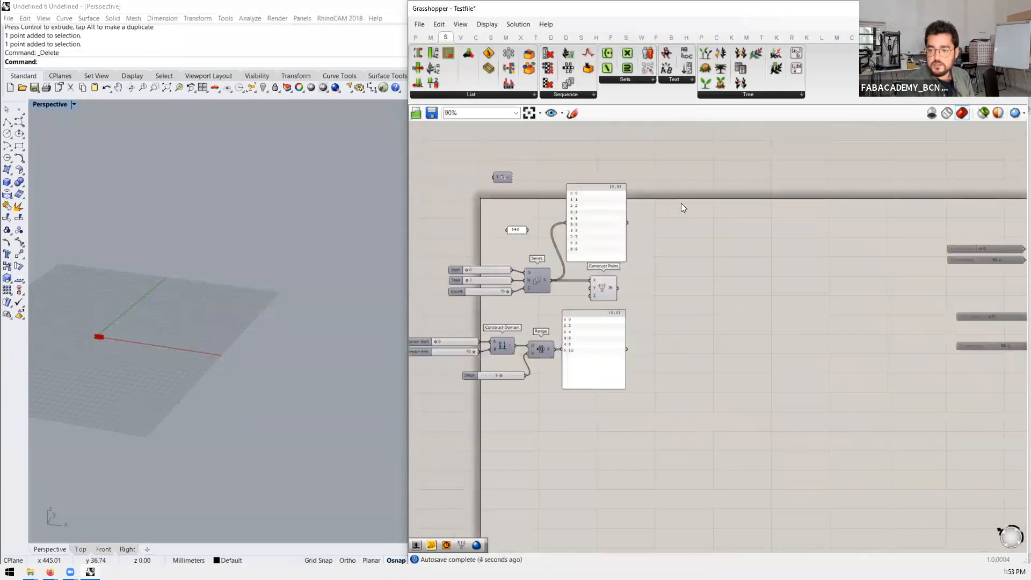
click(572, 113)
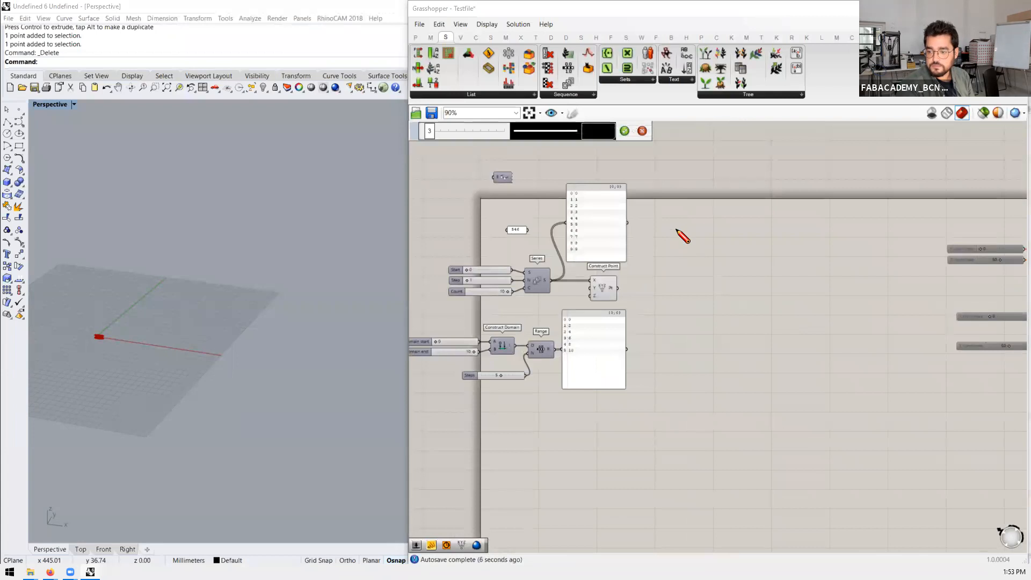
mouse_move(676, 229)
mouse_down()
mouse_move(678, 189)
mouse_move(694, 199)
mouse_move(715, 191)
mouse_up()
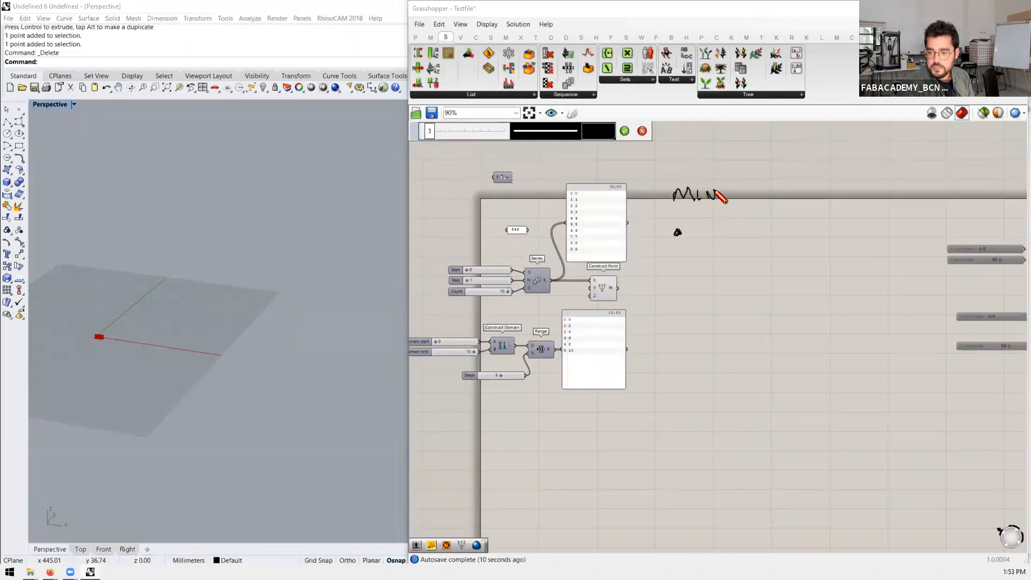
mouse_move(920, 235)
mouse_down()
mouse_move(908, 189)
mouse_move(923, 202)
mouse_move(943, 187)
mouse_up()
drag(950, 195, 959, 207)
drag(959, 195, 951, 207)
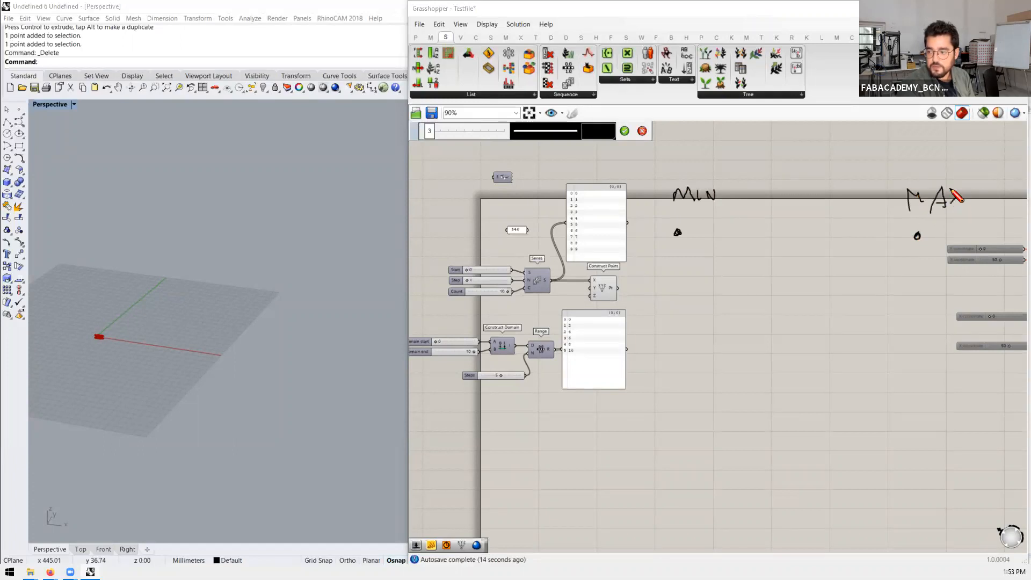
mouse_move(678, 234)
mouse_down()
mouse_move(793, 222)
mouse_move(913, 235)
mouse_up()
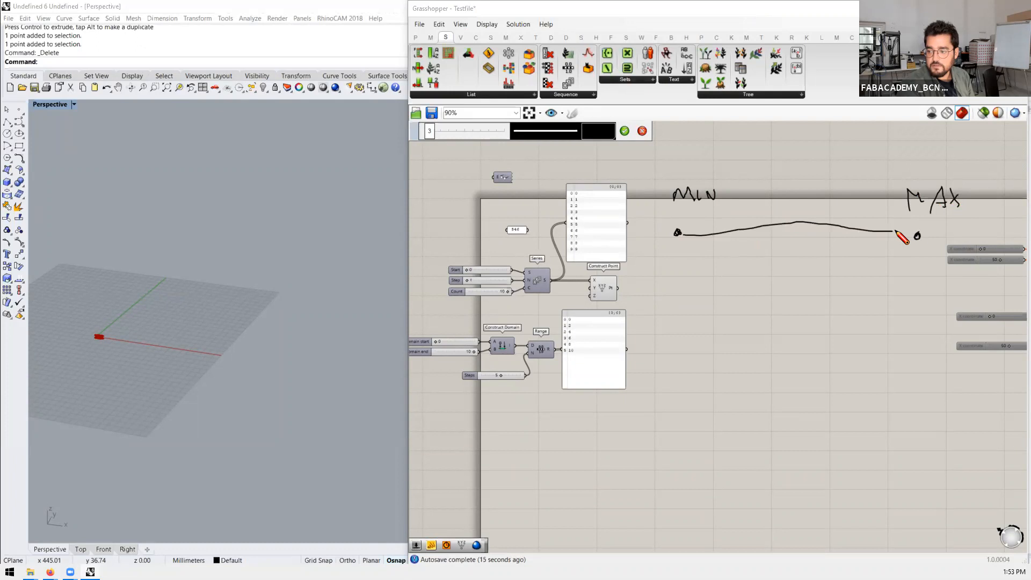
drag(758, 215, 757, 237)
drag(828, 211, 834, 259)
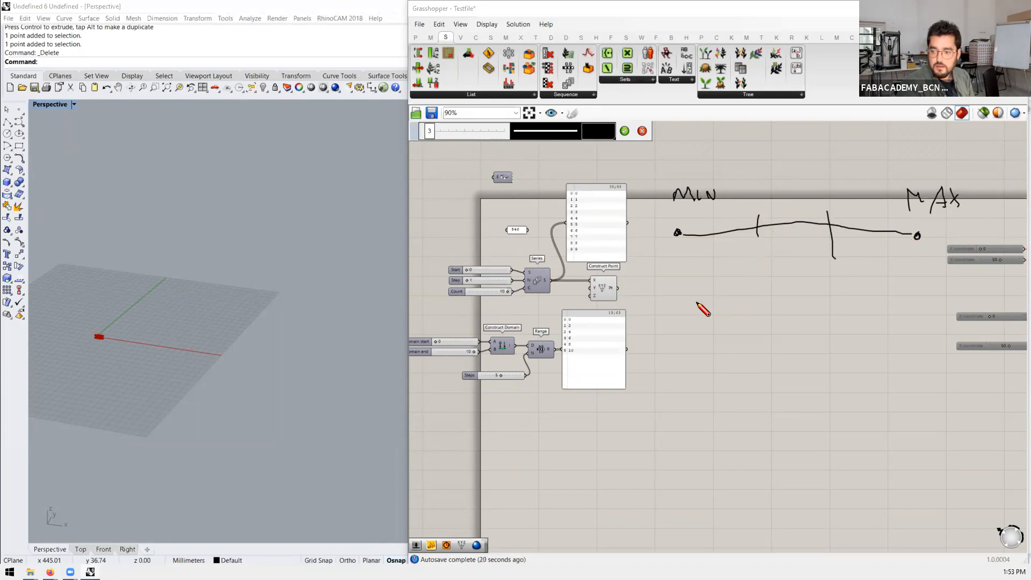
Step: Sketch a second line between two end points below the first, marked with many short divisions
drag(694, 305, 923, 299)
mouse_move(729, 312)
mouse_down()
mouse_move(821, 300)
mouse_move(906, 314)
mouse_up()
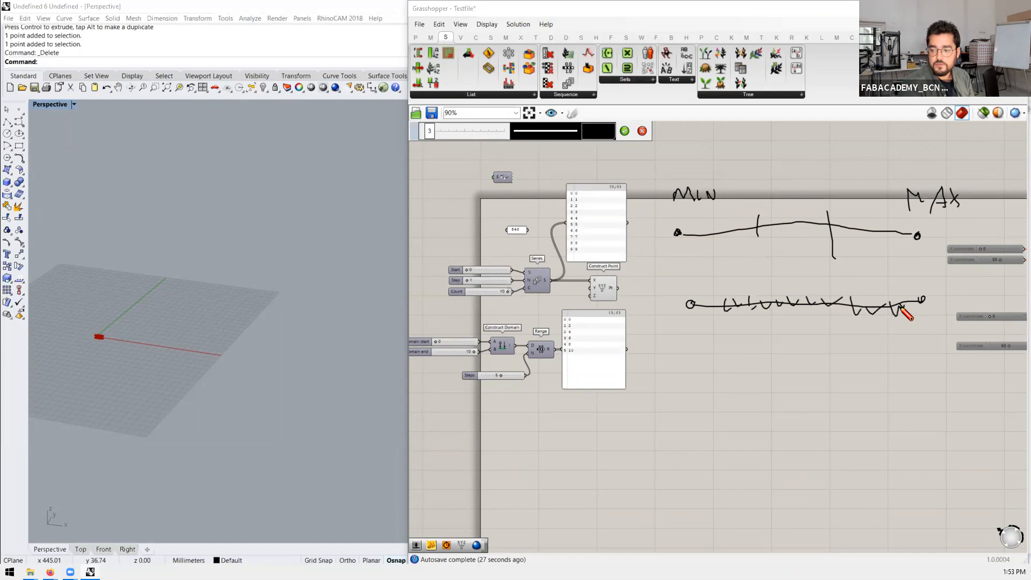
drag(916, 305, 924, 304)
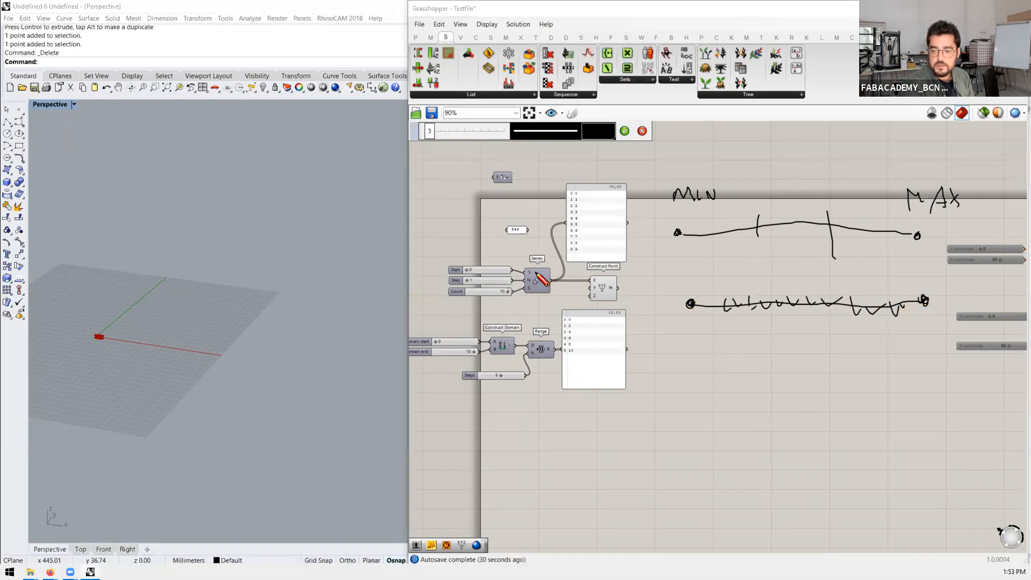
Step: Sketch a third line built from successive segments off a single start point, and discard the whole sketch
scroll(540, 276, up, 3)
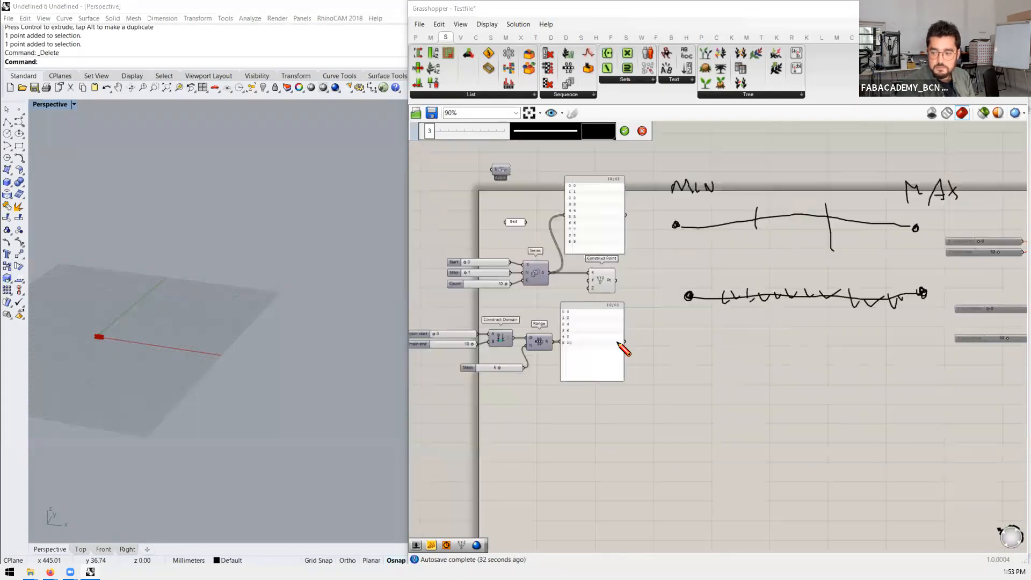
drag(698, 397, 739, 409)
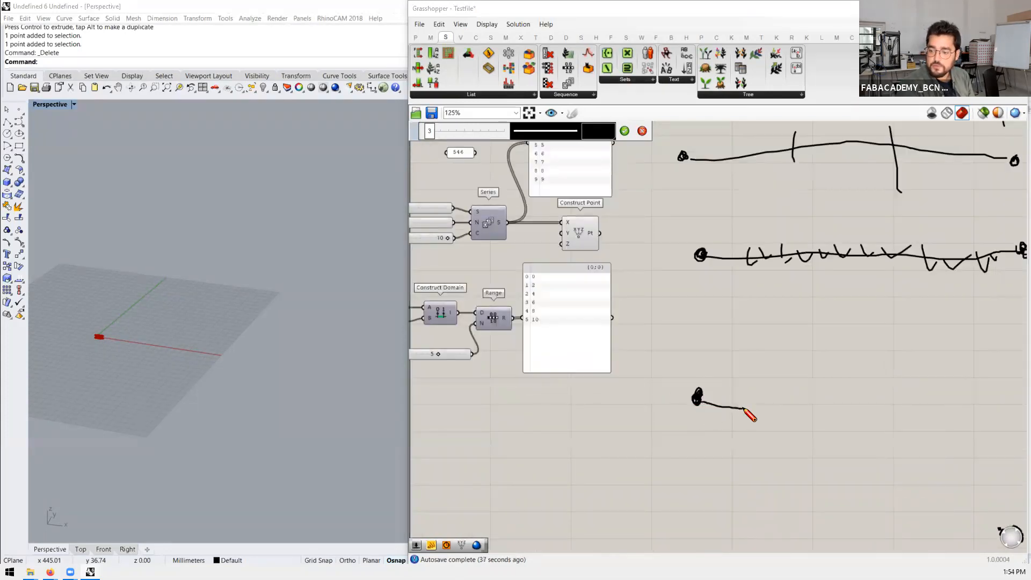
scroll(723, 378, down, 2)
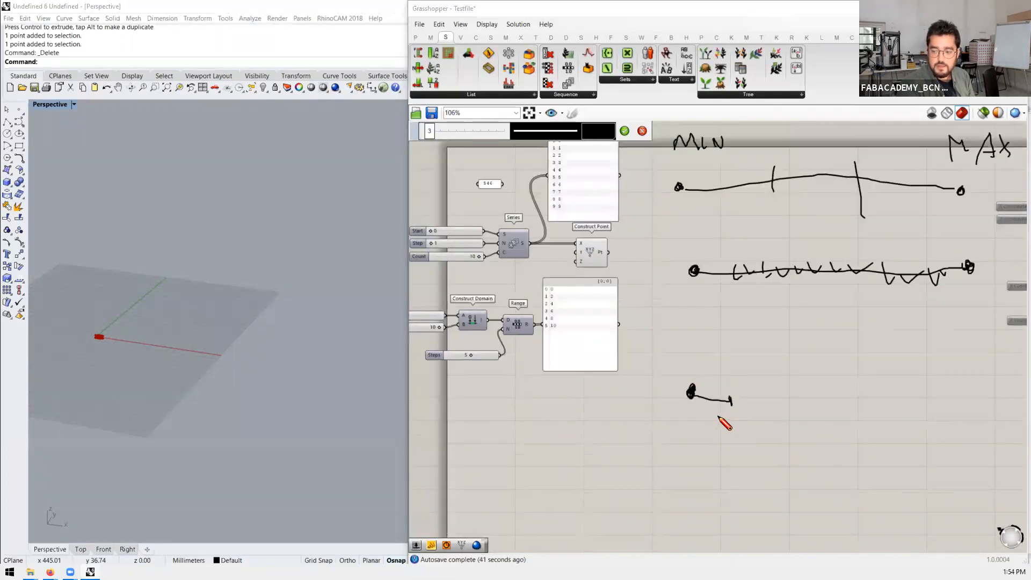
mouse_move(712, 417)
mouse_down()
mouse_move(734, 429)
mouse_move(769, 403)
mouse_move(879, 411)
mouse_move(880, 422)
mouse_move(914, 414)
mouse_up()
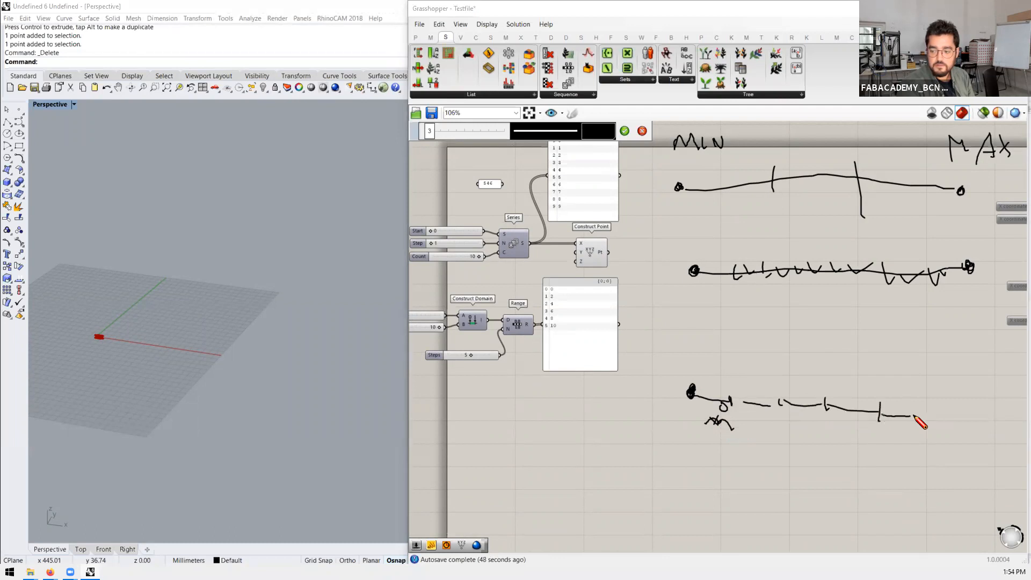
right_drag(513, 251, 536, 275)
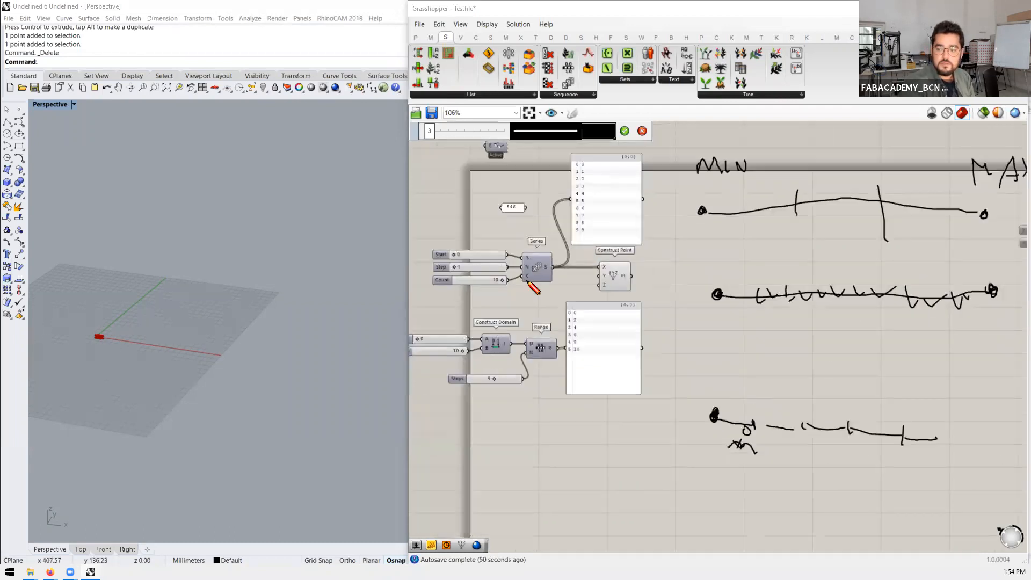
scroll(526, 352, up, 1)
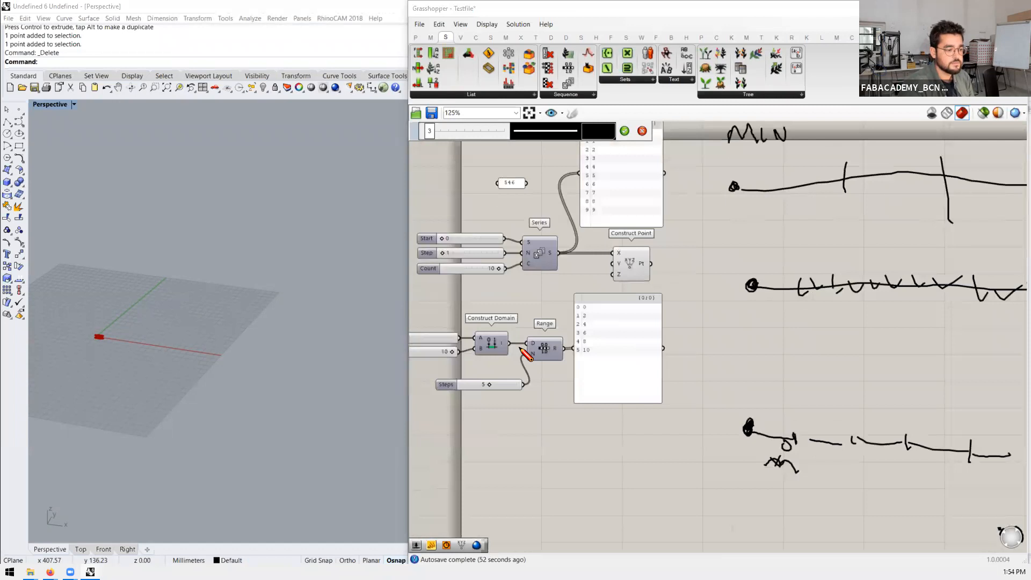
scroll(526, 352, down, 2)
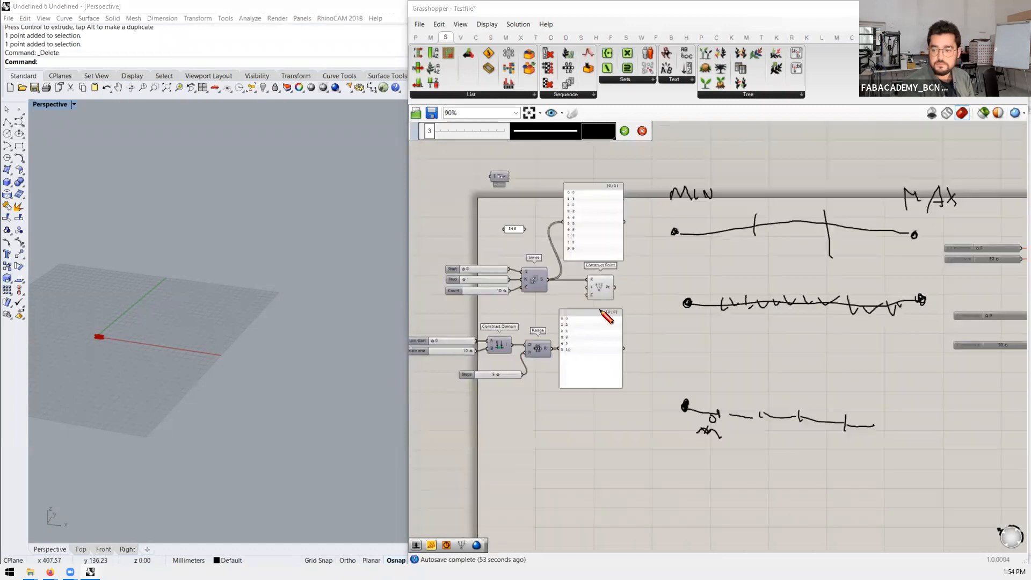
click(642, 131)
Step: Move the Range panel aside, connect the Range output to the Construct Point's Y input, and inspect the points in the viewport
scroll(545, 292, up, 4)
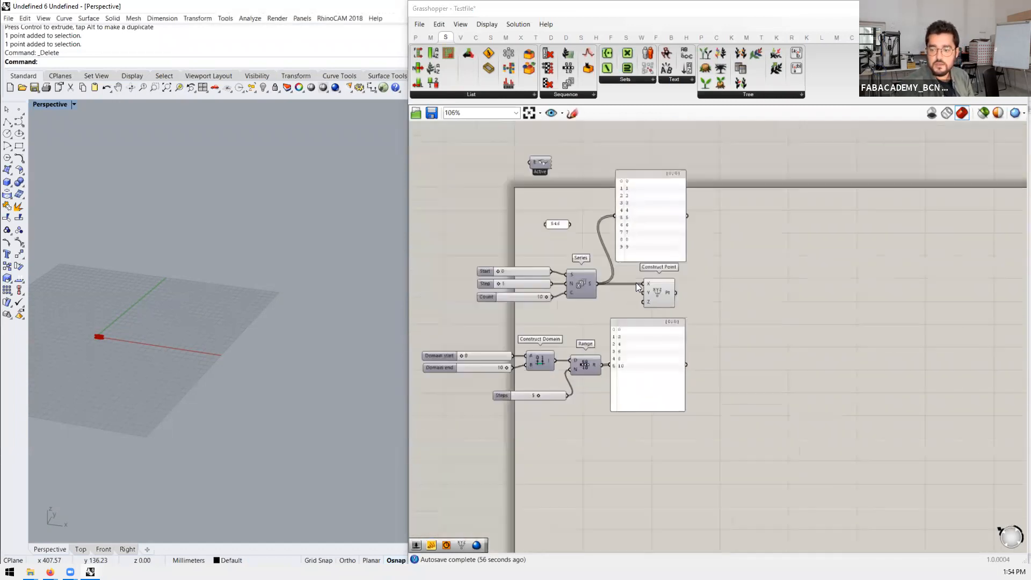
scroll(665, 282, down, 1)
drag(649, 385, 714, 386)
drag(593, 396, 650, 296)
click(682, 290)
scroll(110, 320, up, 5)
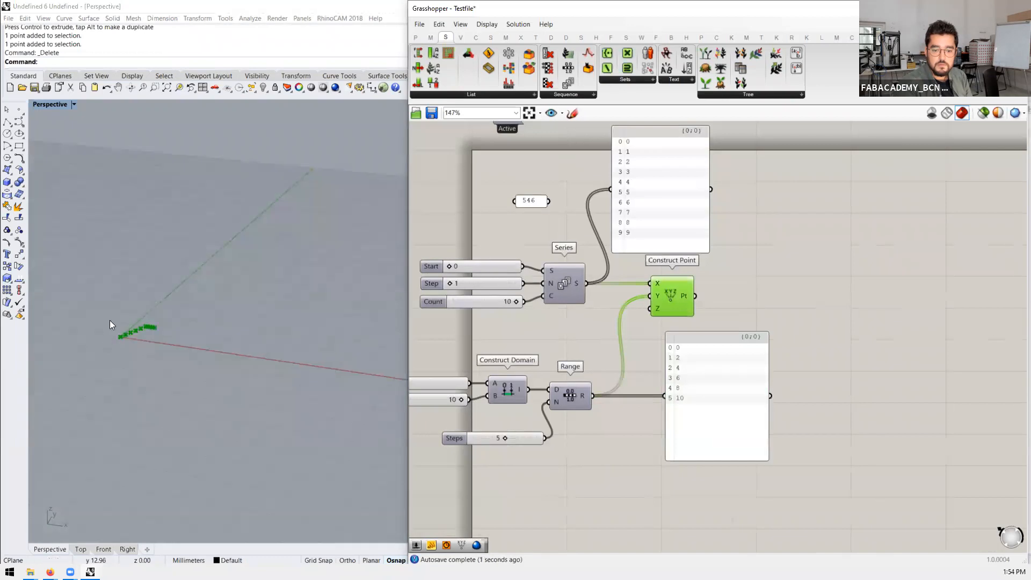
scroll(699, 300, down, 3)
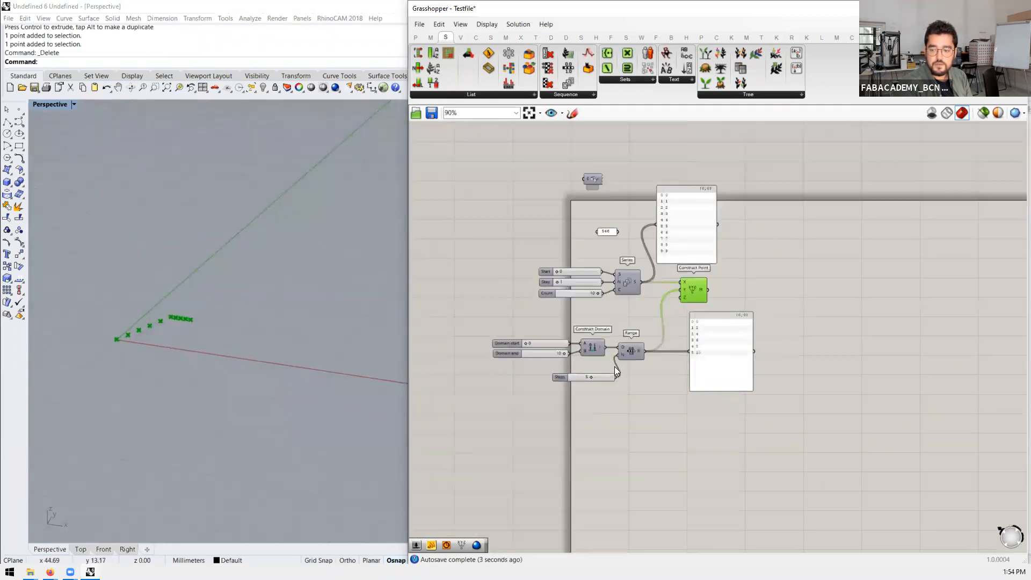
Step: Try a Series Count of 5, and undo it together with the Range connection to the Construct Point's Y input
scroll(615, 366, up, 4)
scroll(590, 380, down, 1)
scroll(236, 375, down, 1)
scroll(698, 290, up, 2)
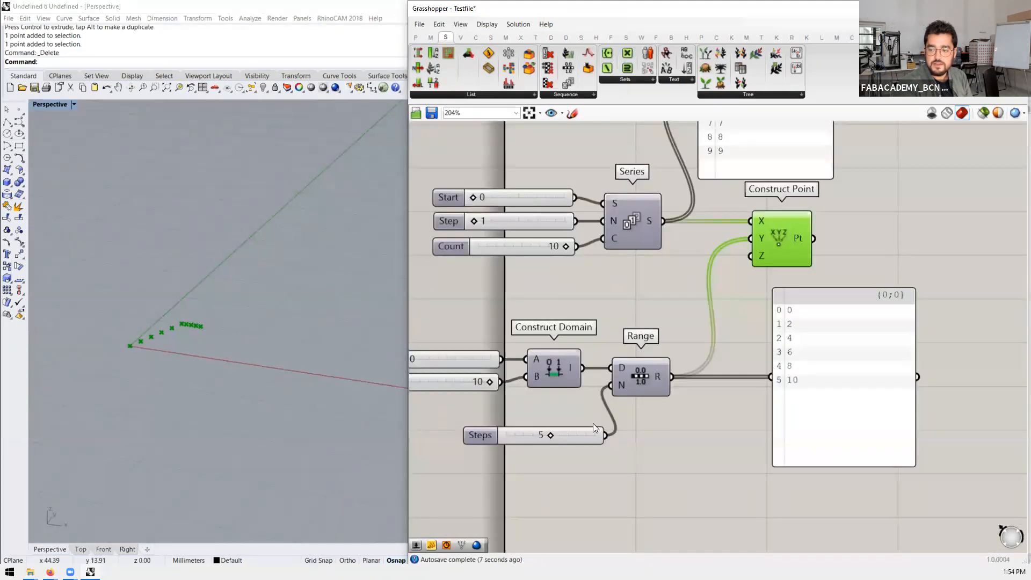
drag(566, 243, 521, 246)
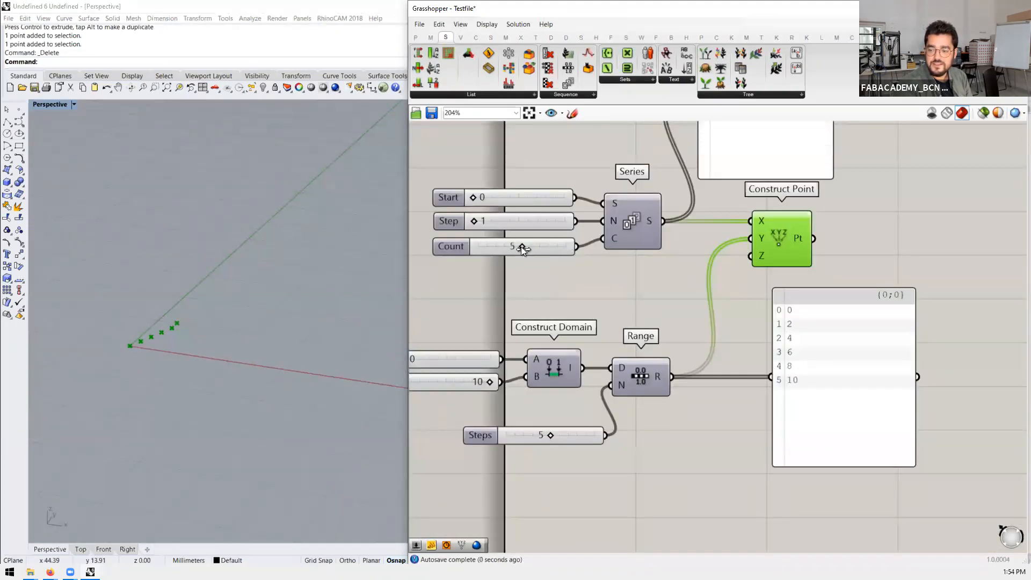
scroll(618, 355, down, 1)
key(ctrl+z)
key(ctrl+z)
Step: Delete the Construct Domain and Range components together with their sliders and panel
drag(881, 325, 445, 434)
key(Delete)
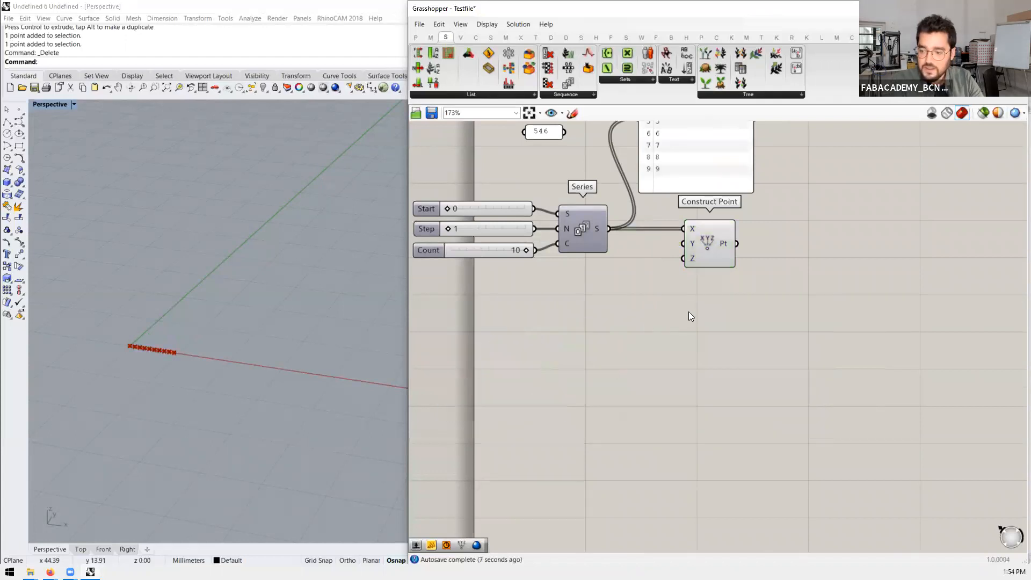
Step: Set the Series component's Step slider to 10 and nudge the Series component slightly
scroll(575, 256, down, 2)
scroll(589, 272, up, 3)
drag(501, 248, 507, 250)
scroll(221, 346, down, 3)
drag(655, 276, 670, 258)
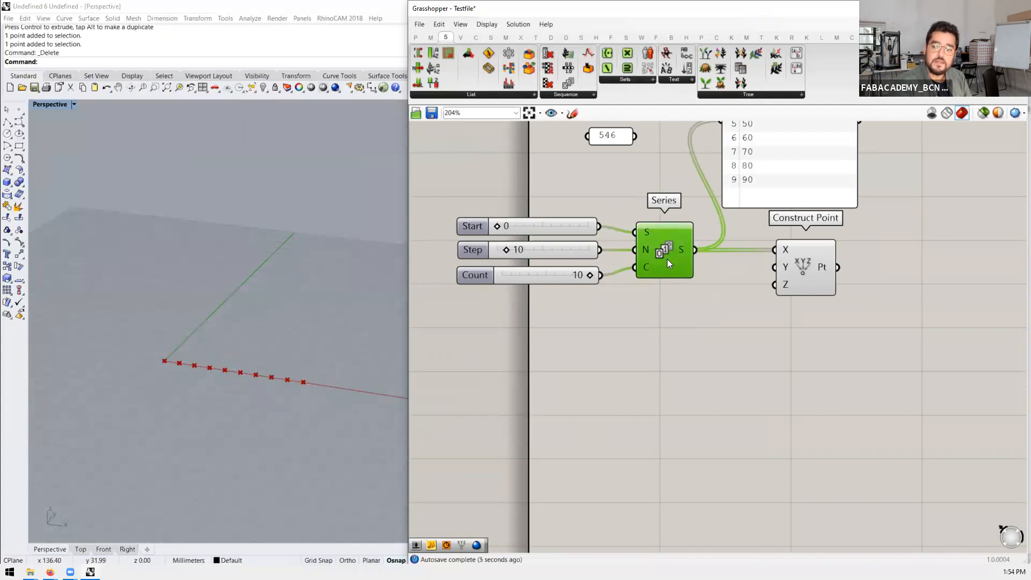
Step: Move the Construct Point component farther away from the Series component and bring its row of points into view
scroll(664, 260, down, 3)
scroll(679, 250, up, 2)
mouse_move(679, 257)
drag(764, 267, 873, 267)
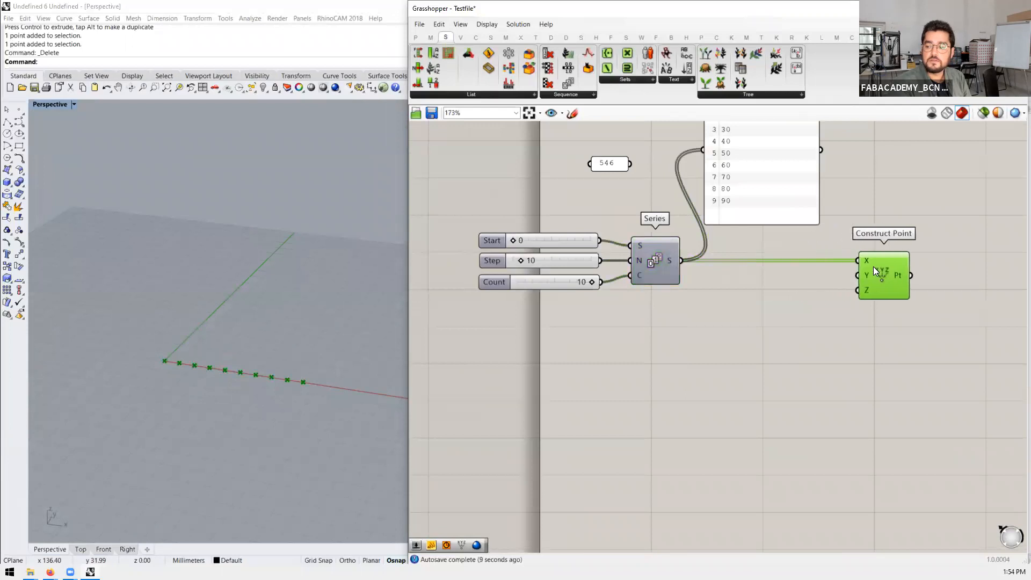
right_drag(300, 371, 134, 376)
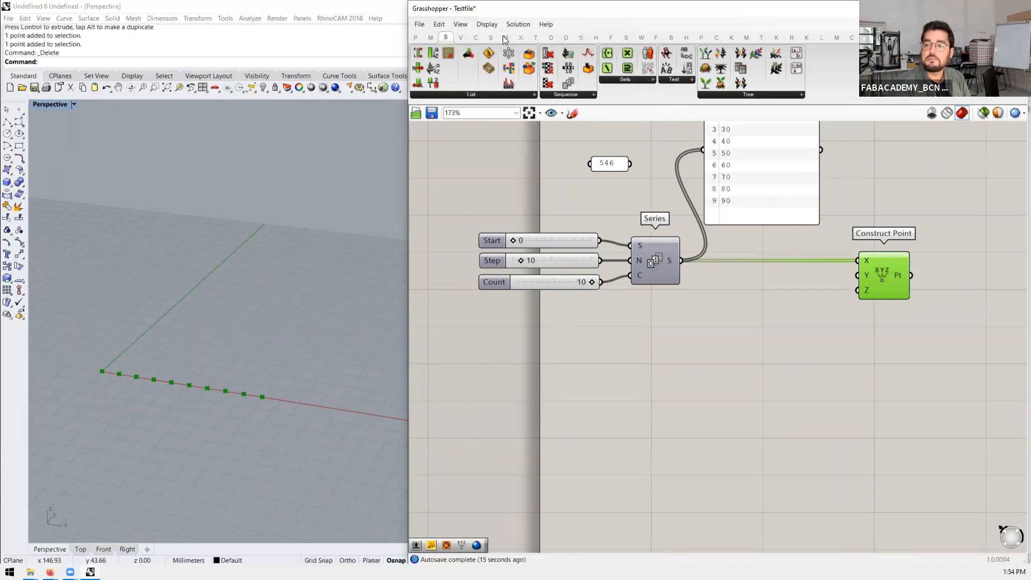
Step: Add a Square component and wire it between the Series output and the Construct Point's Y input, positioned between the two components
click(460, 38)
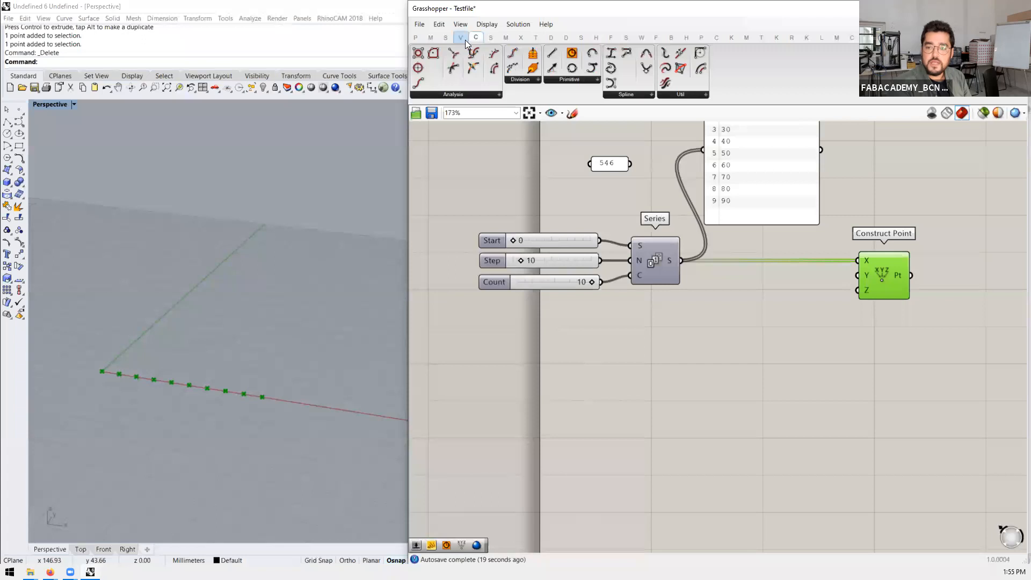
click(475, 39)
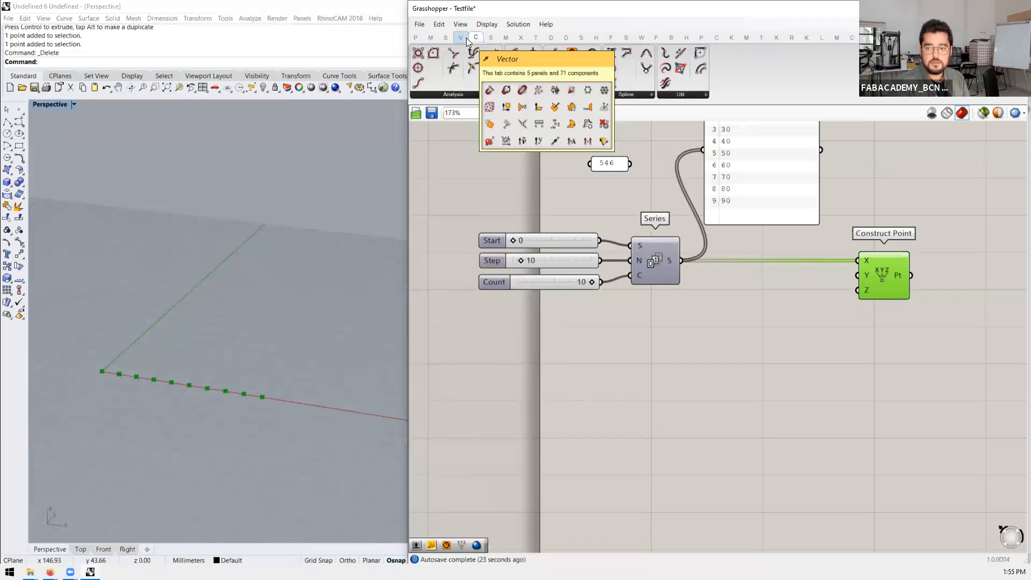
click(466, 38)
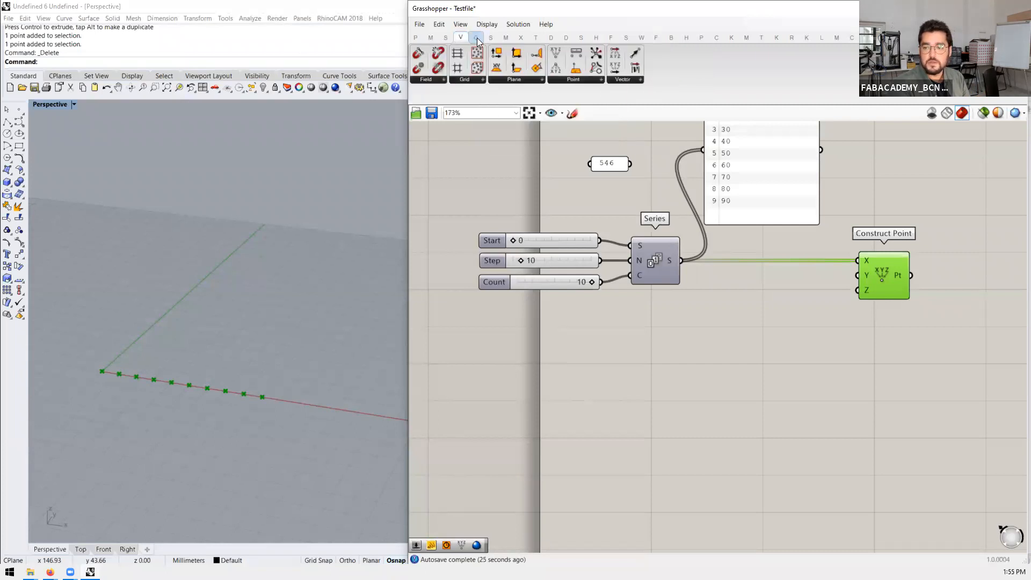
click(435, 37)
click(585, 79)
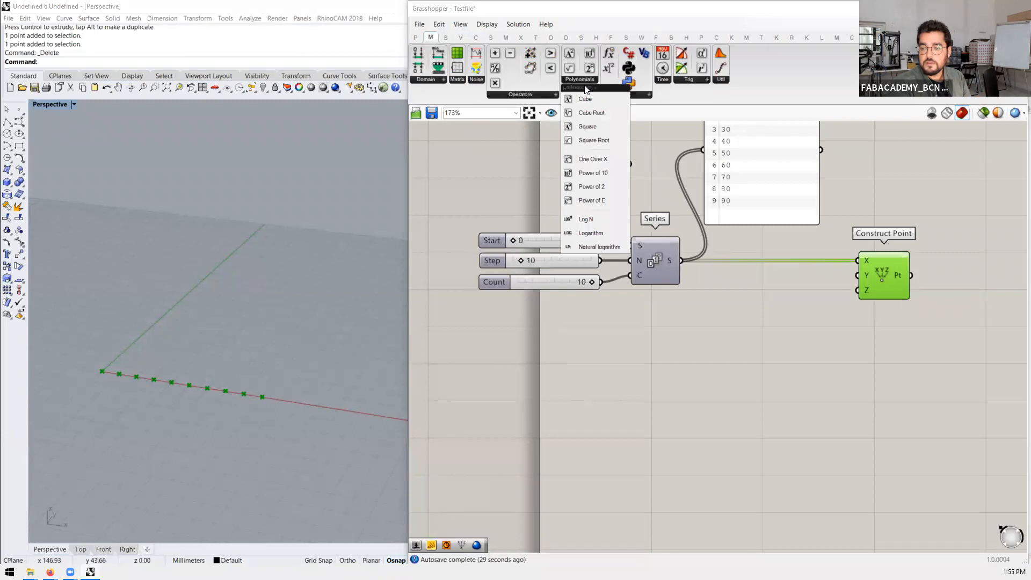
click(586, 126)
click(717, 339)
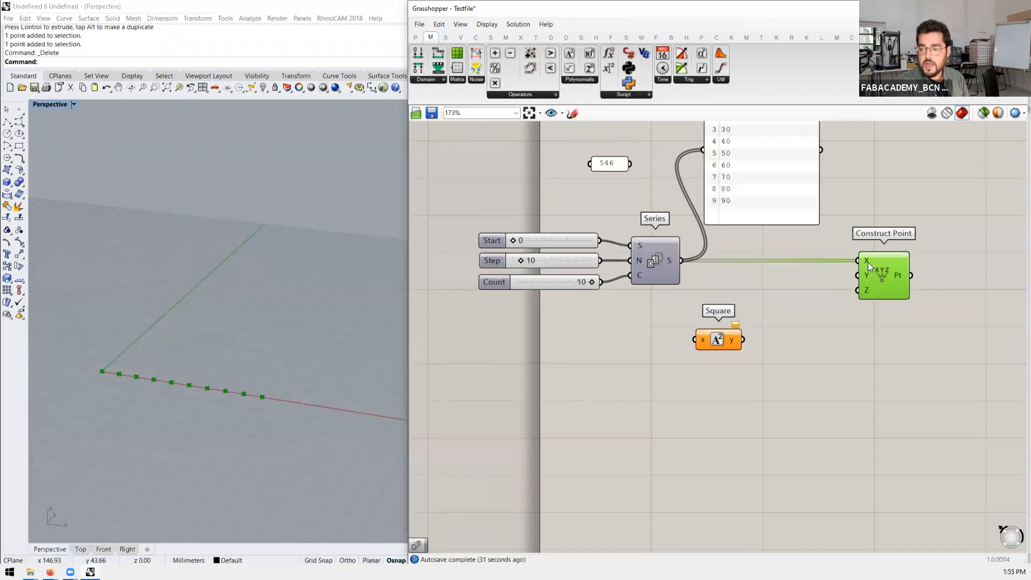
drag(681, 260, 855, 277)
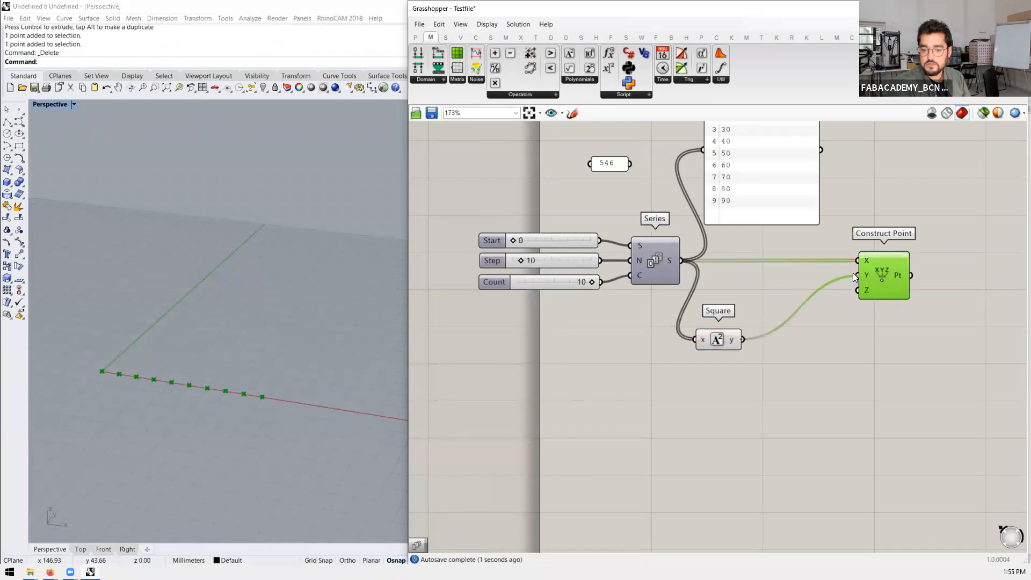
drag(718, 340, 755, 290)
Step: Set the Series Step slider to 2 and bring the resulting curve of points into view
scroll(187, 369, down, 5)
right_drag(246, 394, 246, 417)
scroll(560, 285, up, 3)
drag(486, 253, 473, 251)
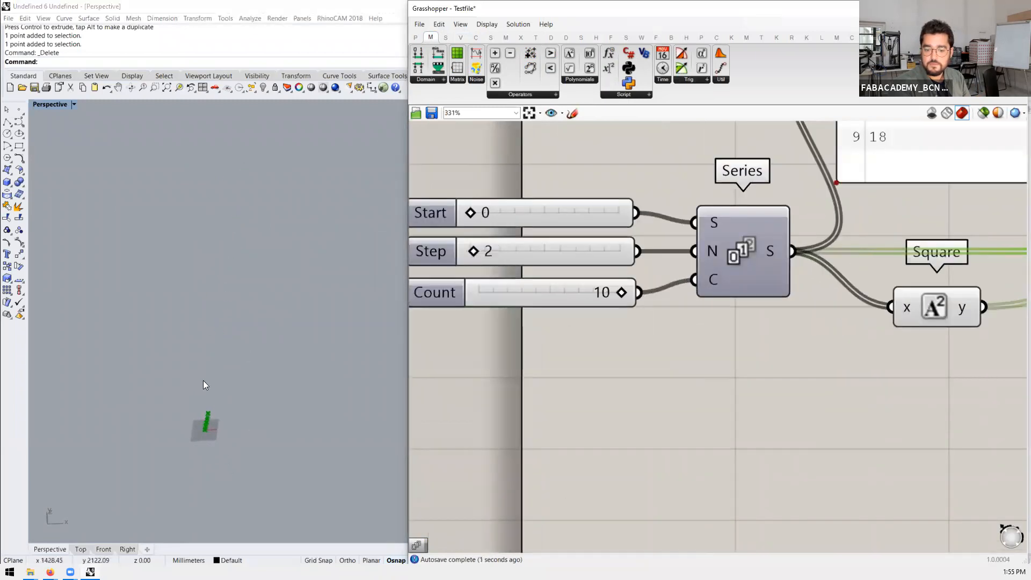
scroll(212, 456, up, 5)
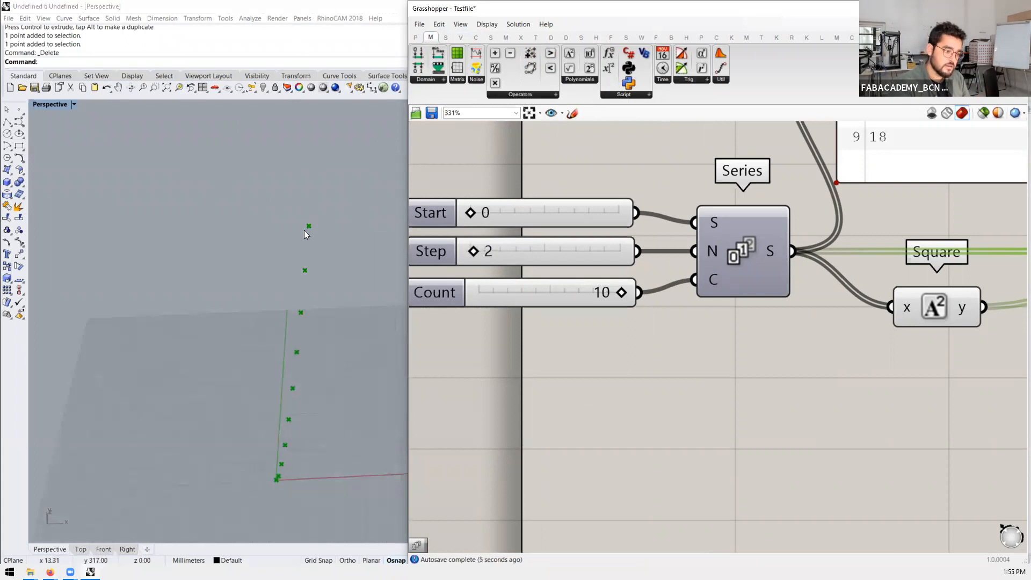
scroll(748, 329, down, 3)
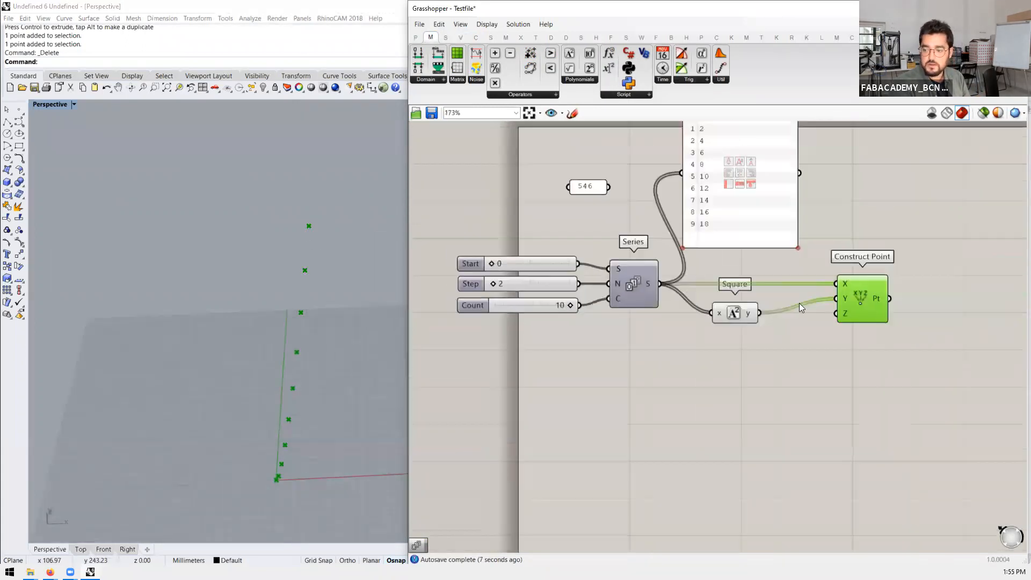
Step: Delete the Square component and connect the Series output directly to the Construct Point's Y input
mouse_move(855, 303)
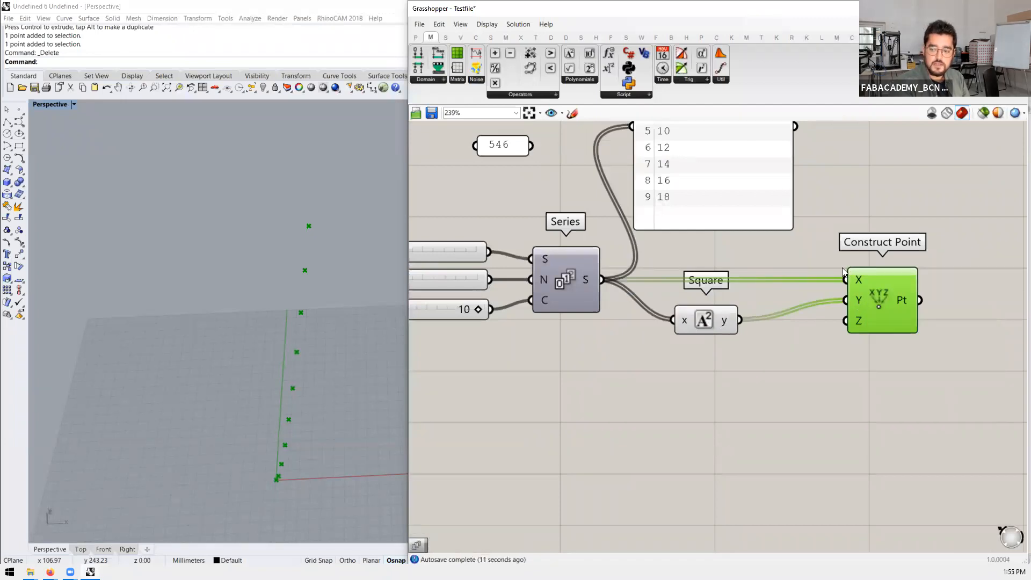
click(576, 81)
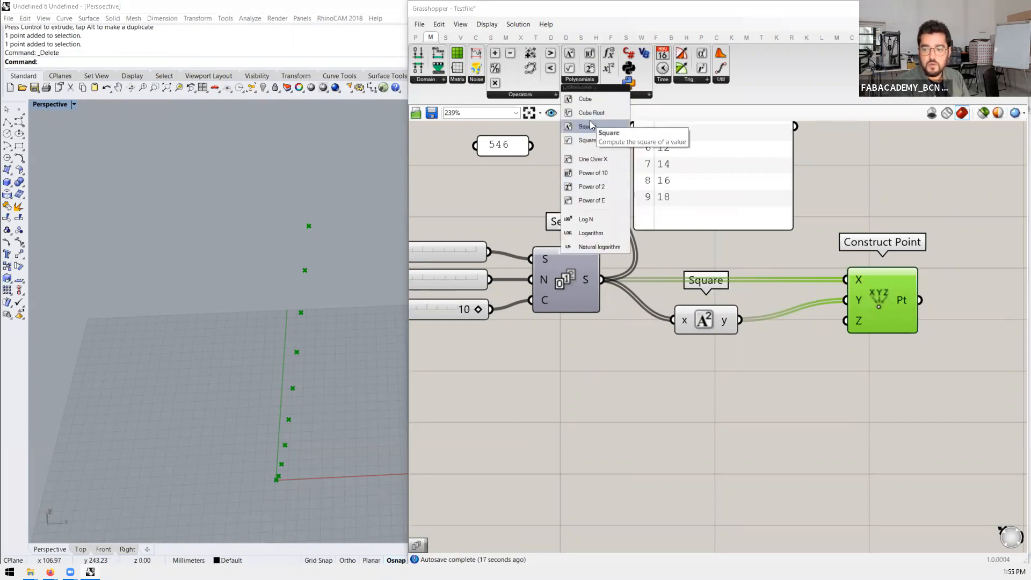
click(609, 346)
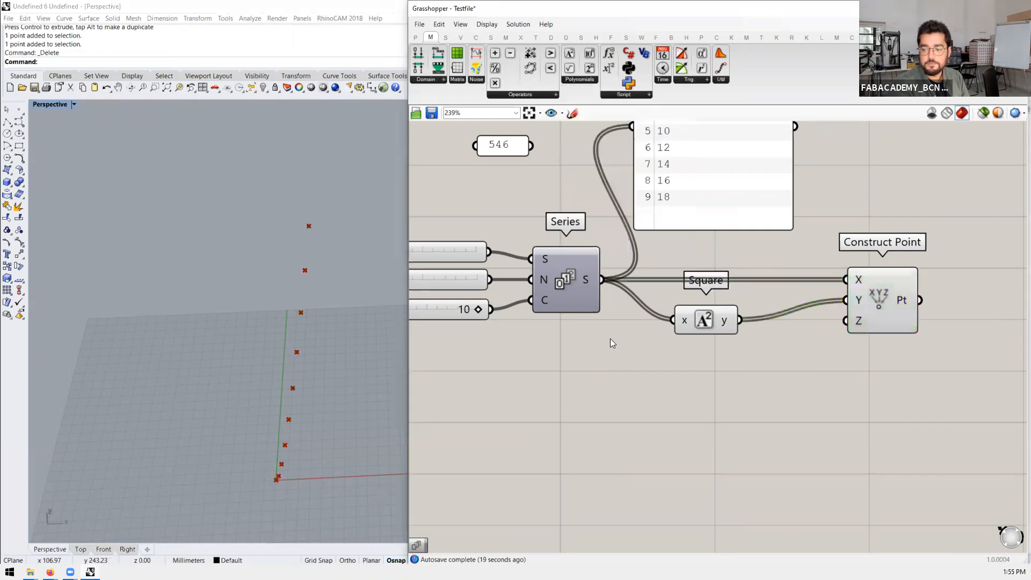
scroll(610, 344, down, 1)
click(672, 324)
key(Delete)
drag(580, 294, 788, 311)
click(809, 307)
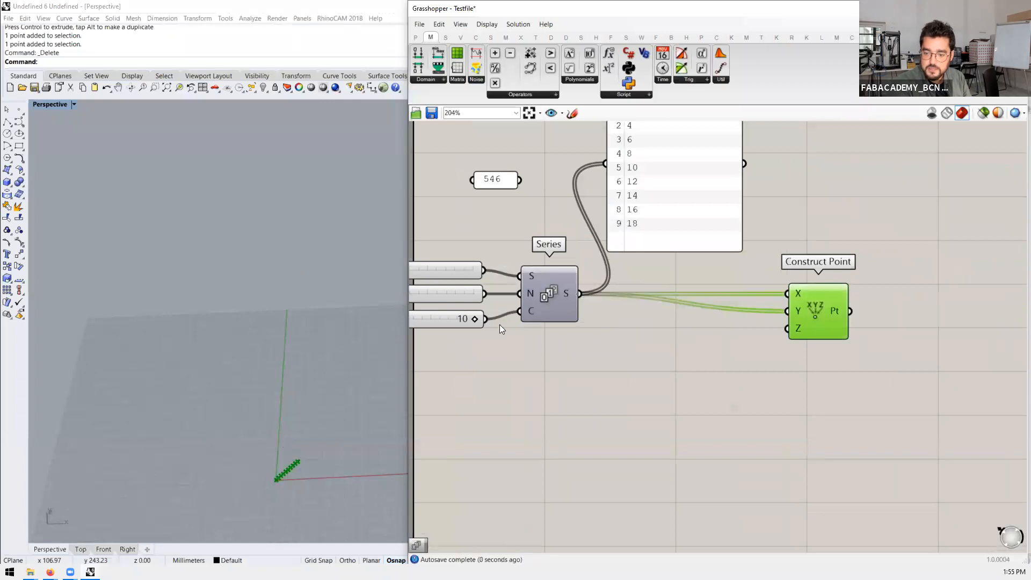
Step: Set the Series Step slider to 32 to spread the diagonal row of points
scroll(459, 288, up, 1)
drag(465, 291, 472, 291)
scroll(204, 371, down, 2)
scroll(536, 331, up, 1)
drag(592, 321, 615, 325)
drag(483, 286, 508, 286)
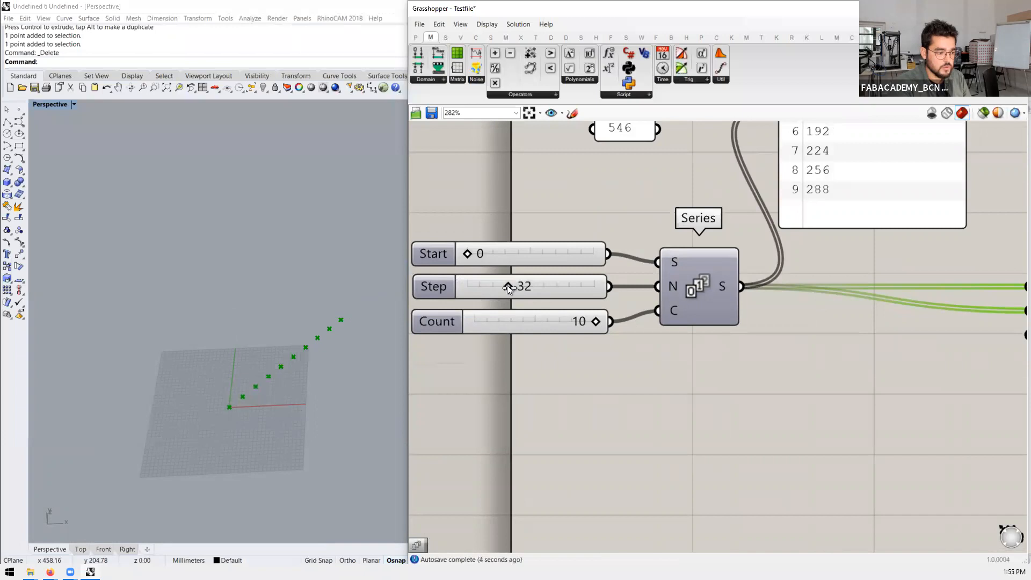
Step: Add a PolyLine component beside Construct Point and feed the constructed points into its vertices input
scroll(478, 286, down, 4)
scroll(681, 294, up, 2)
scroll(610, 293, up, 2)
drag(610, 292, 485, 295)
scroll(595, 313, down, 3)
scroll(545, 298, up, 3)
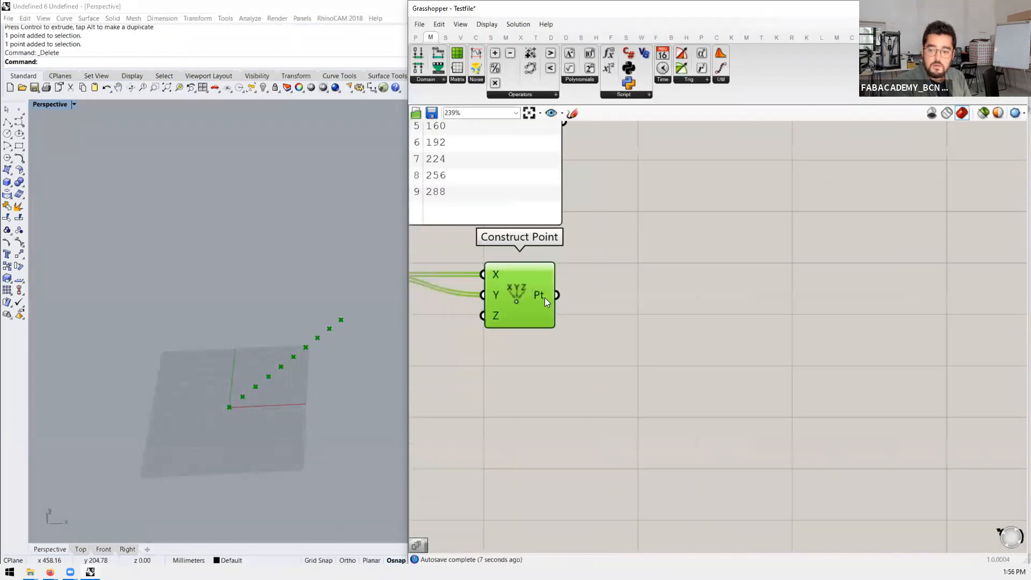
double_click(645, 299)
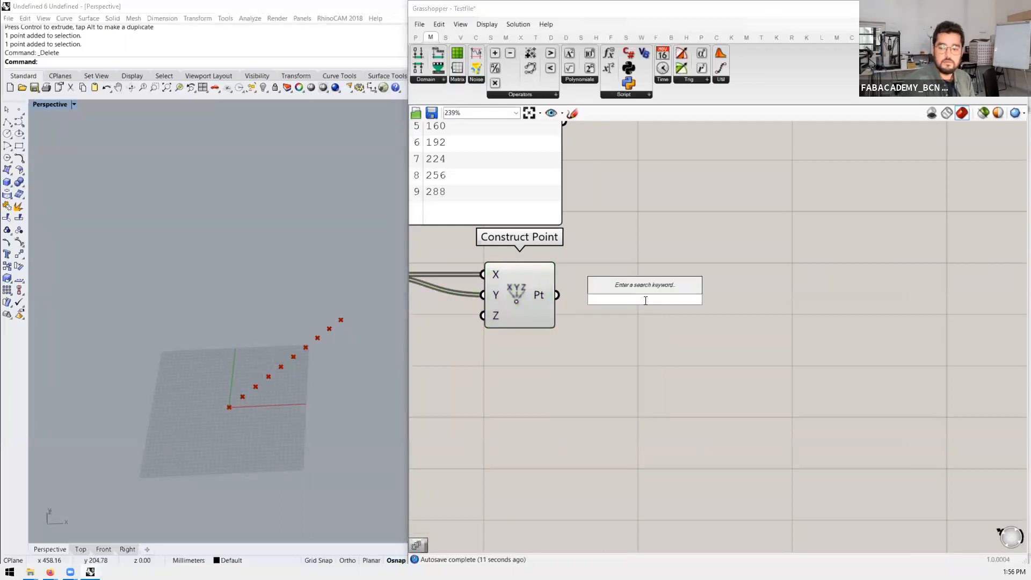
text(pol)
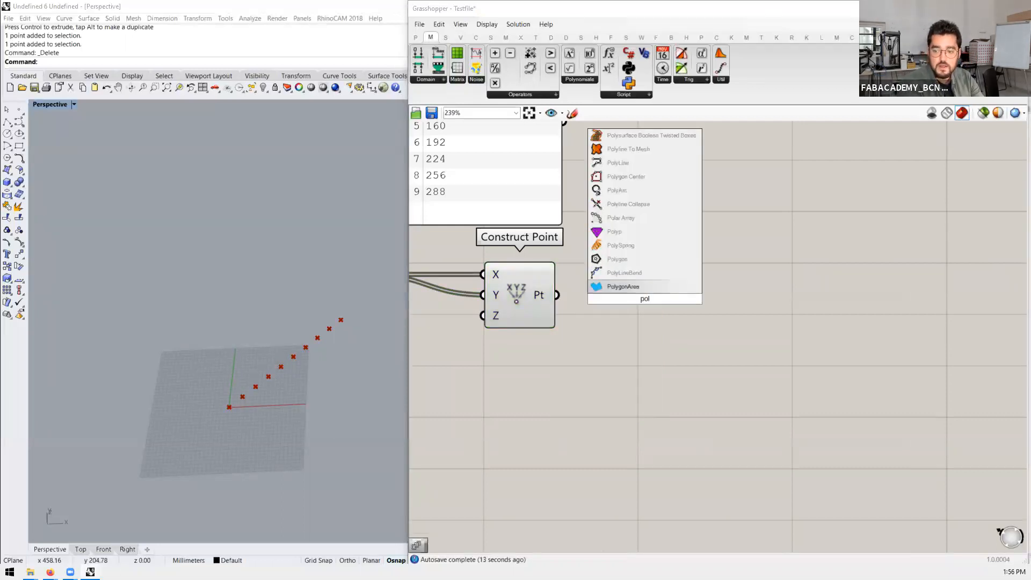
key(BackSpace)
key(BackSpace)
key(BackSpace)
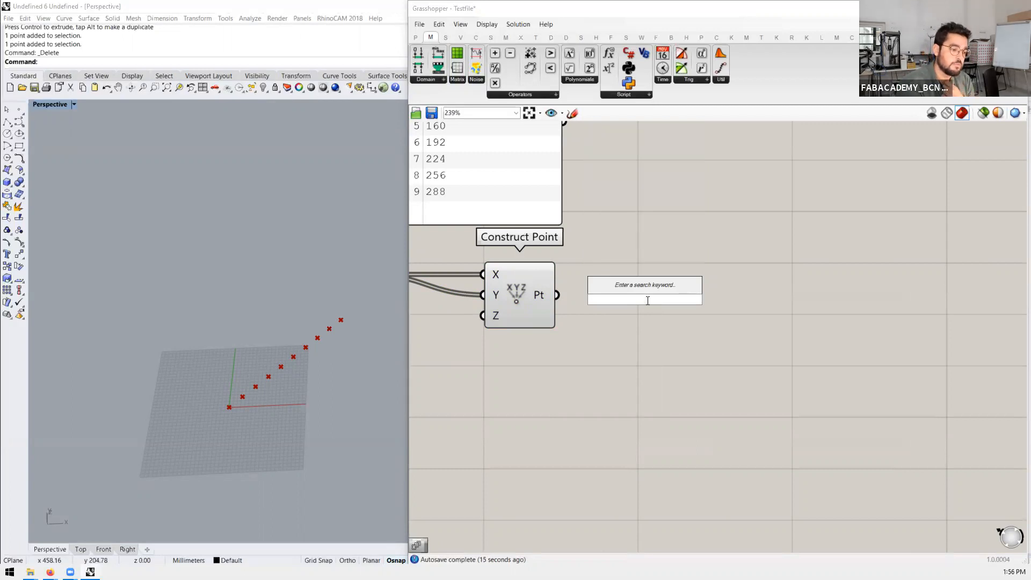
text(polyline)
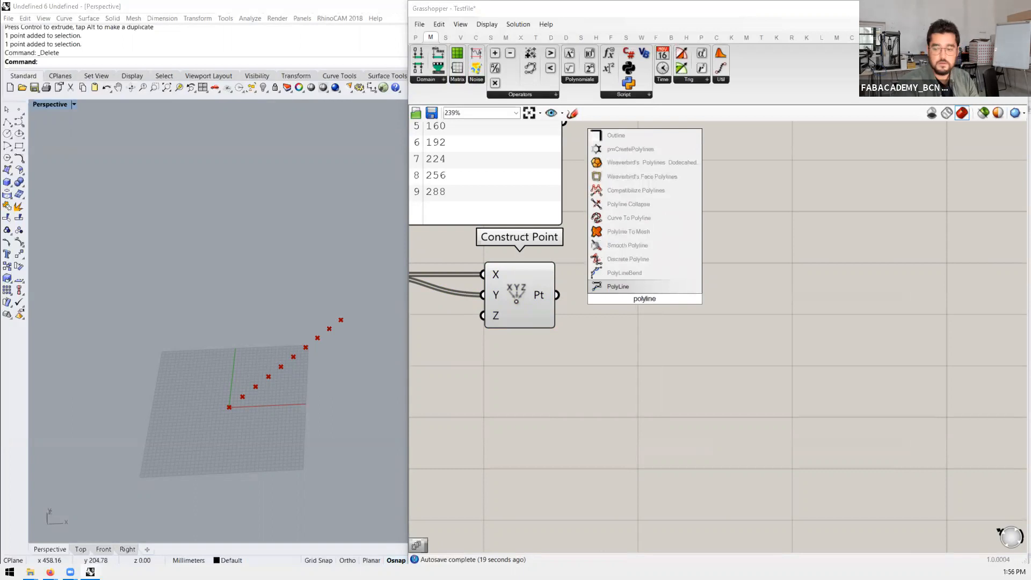
key(Return)
drag(602, 293, 706, 309)
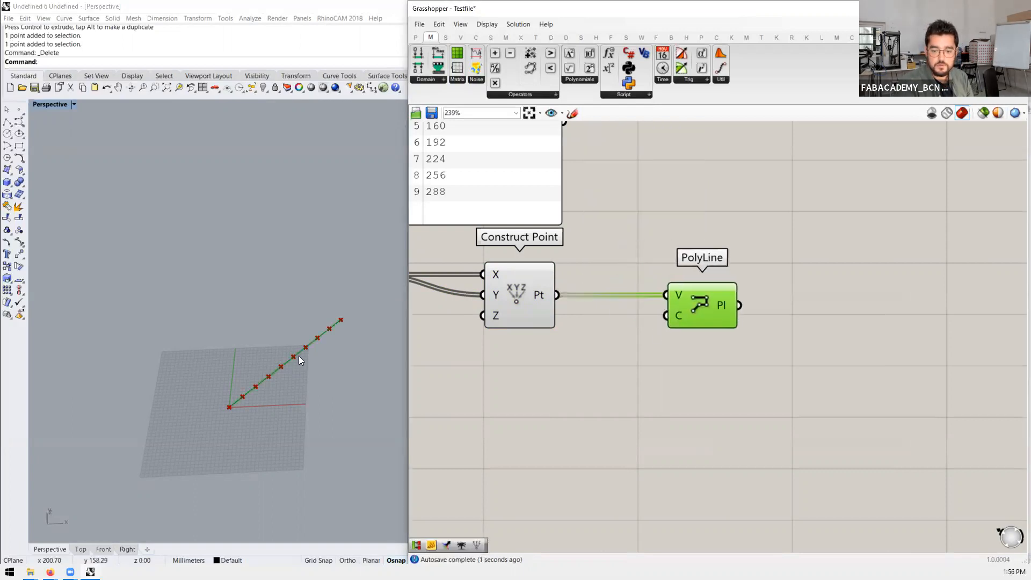
Step: Set the Series Step slider to 49 and view the lengthened diagonal polyline
scroll(715, 317, down, 3)
scroll(564, 301, up, 2)
mouse_move(466, 288)
mouse_down()
mouse_move(485, 286)
mouse_move(451, 288)
mouse_move(484, 289)
mouse_move(463, 291)
mouse_move(473, 296)
mouse_up()
shift+right_drag(376, 298, 308, 321)
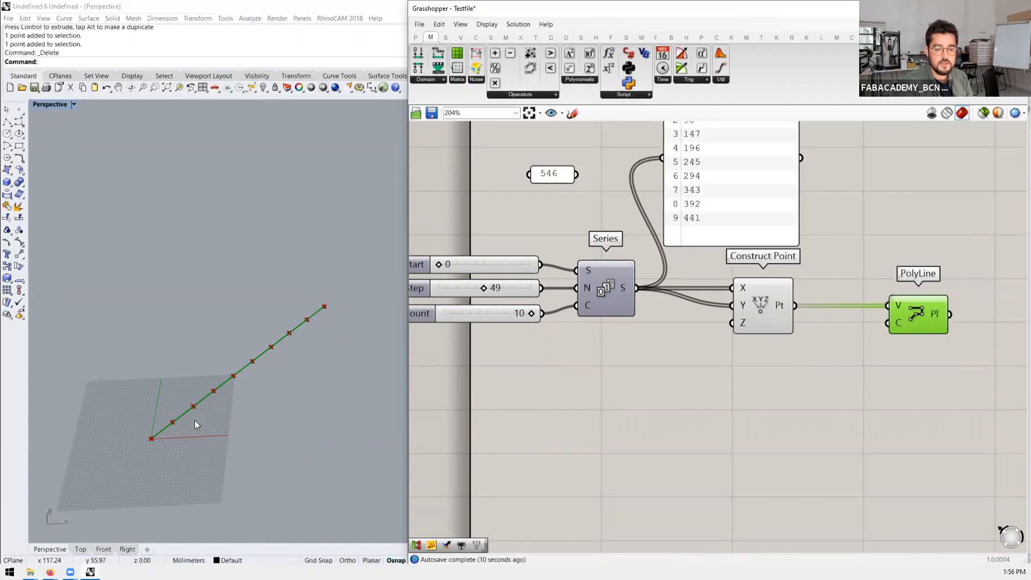
Step: Move Construct Point away from Series and insert a Square component between the Series output and the Construct Point's Y input
right_drag(598, 293, 573, 293)
drag(739, 301, 800, 298)
double_click(661, 339)
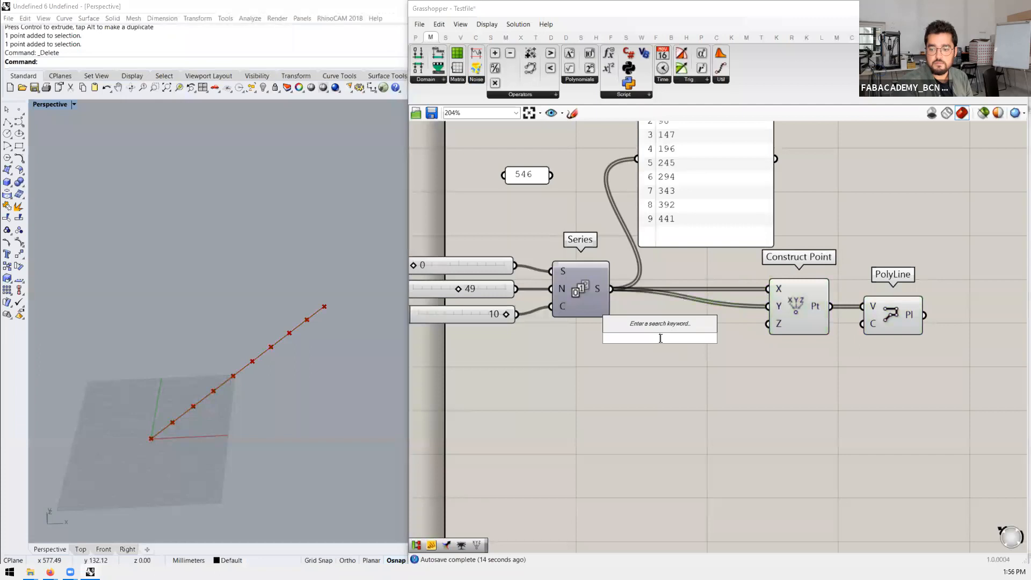
click(581, 80)
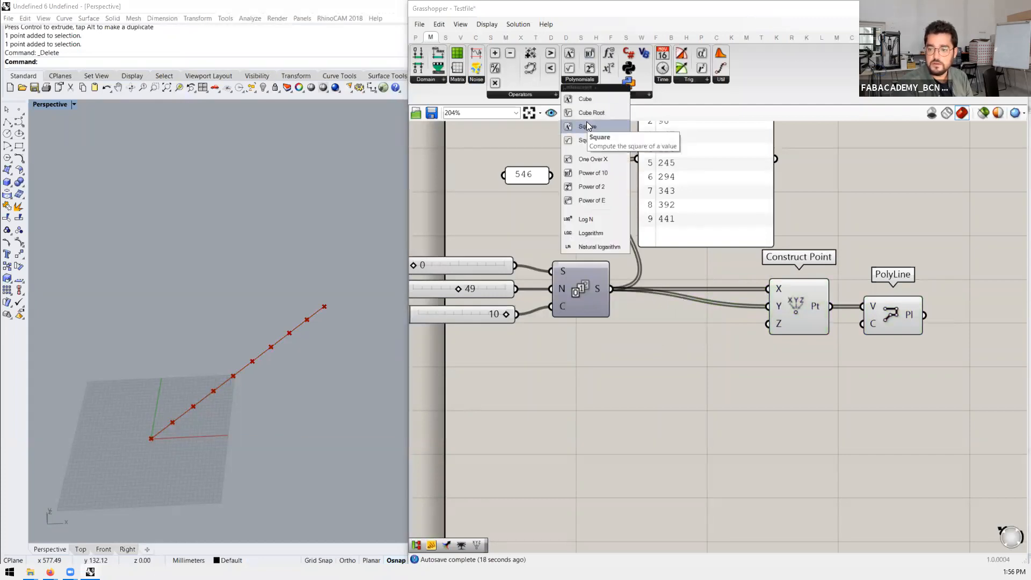
drag(587, 126, 768, 306)
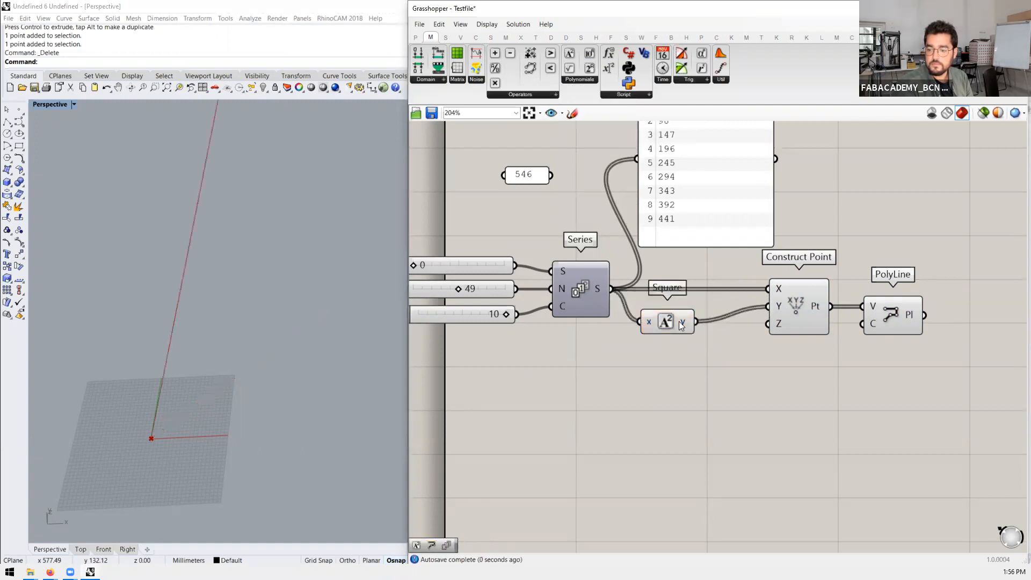
drag(681, 322, 695, 314)
Step: Set the Series Step slider to 1 and frame the resulting curved polyline in the perspective view
scroll(206, 327, down, 5)
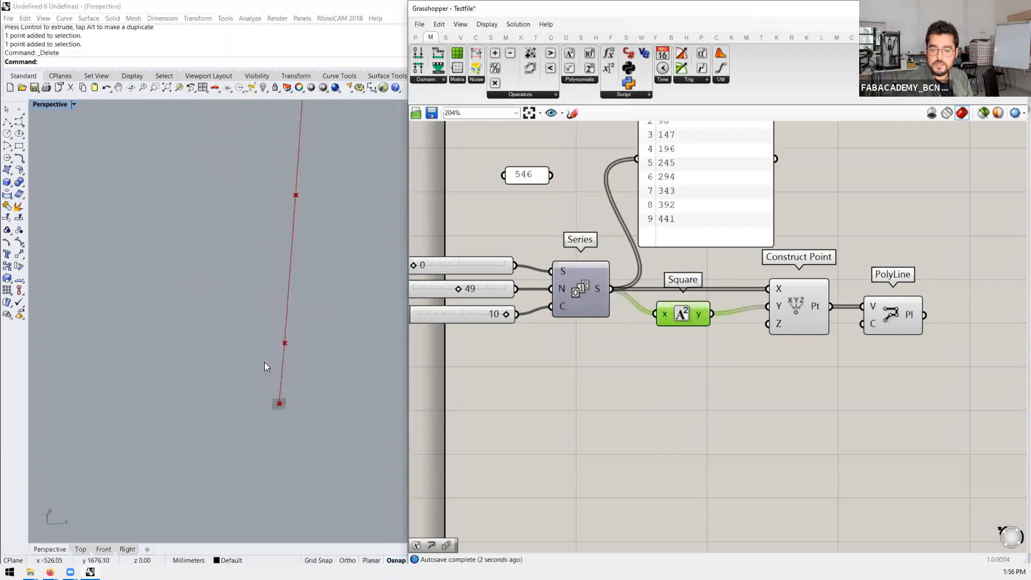
scroll(469, 320, up, 3)
drag(442, 256, 364, 262)
scroll(249, 451, up, 10)
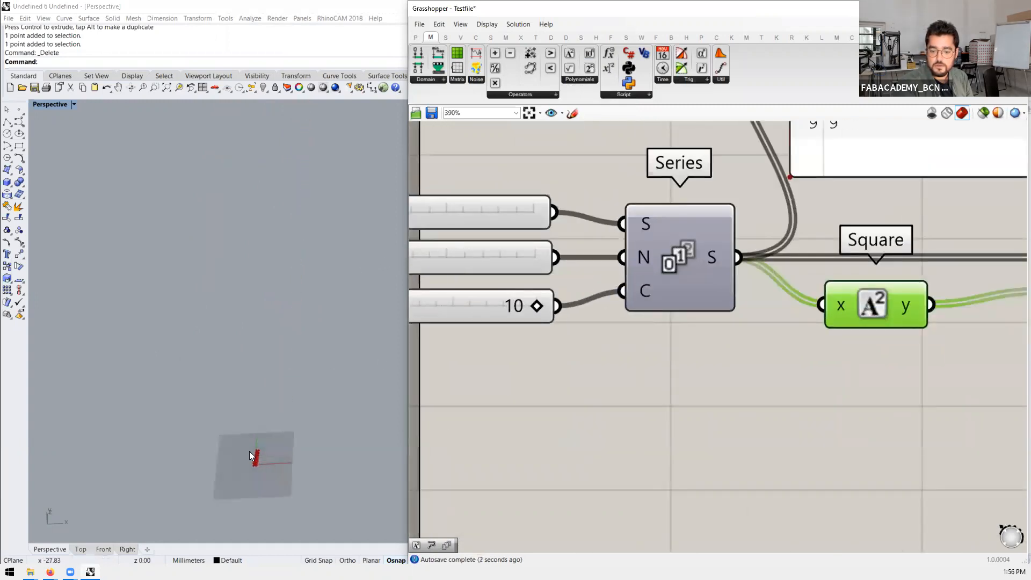
scroll(260, 379, down, 6)
right_drag(317, 377, 328, 412)
scroll(616, 316, down, 1)
scroll(252, 354, down, 8)
scroll(266, 423, up, 13)
click(590, 322)
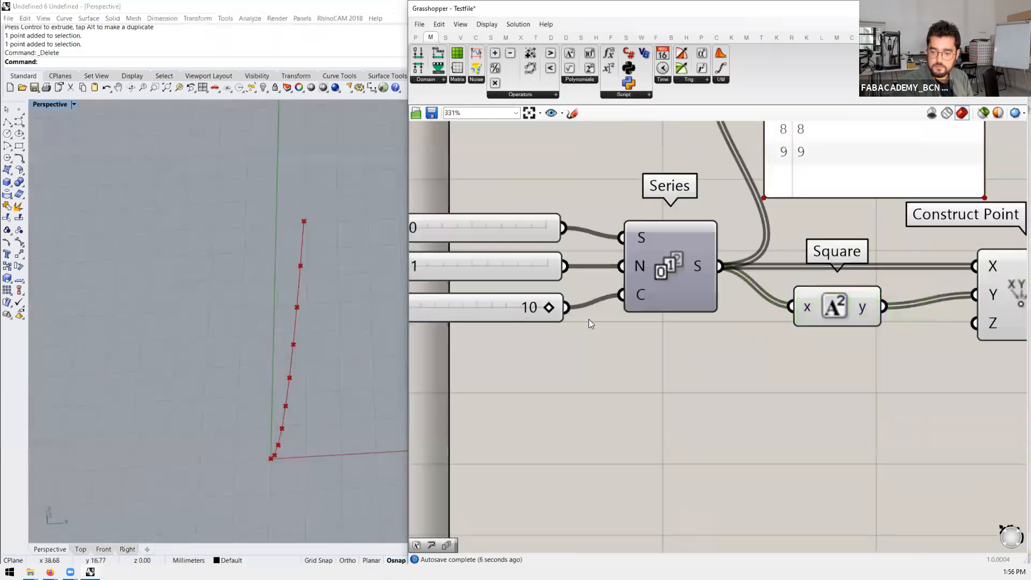
Step: Turn off the Construct Point component's preview and move the PolyLine component slightly farther from it
scroll(644, 290, down, 4)
scroll(795, 298, up, 2)
click(811, 296)
middle_click(811, 295)
click(848, 258)
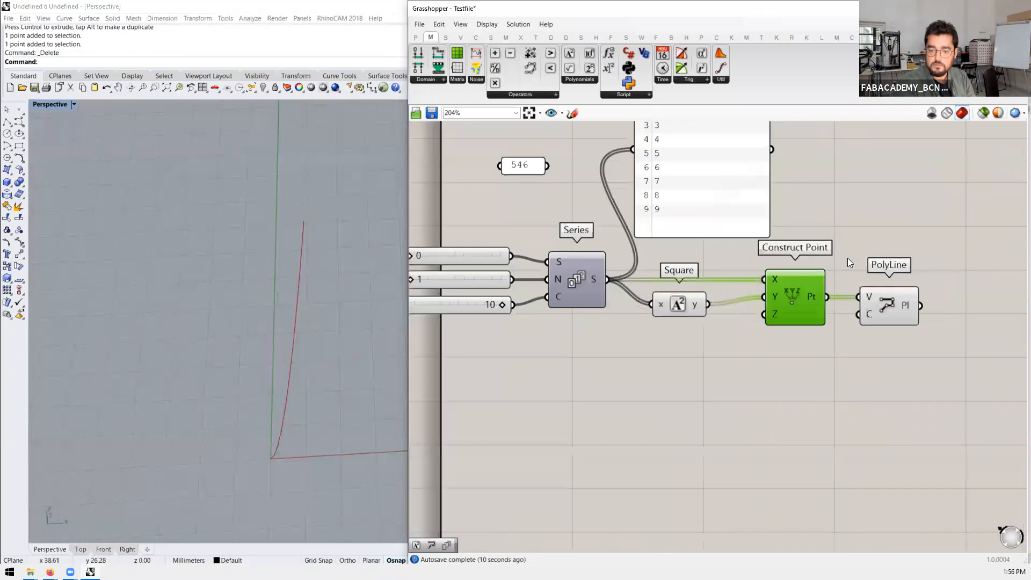
click(794, 350)
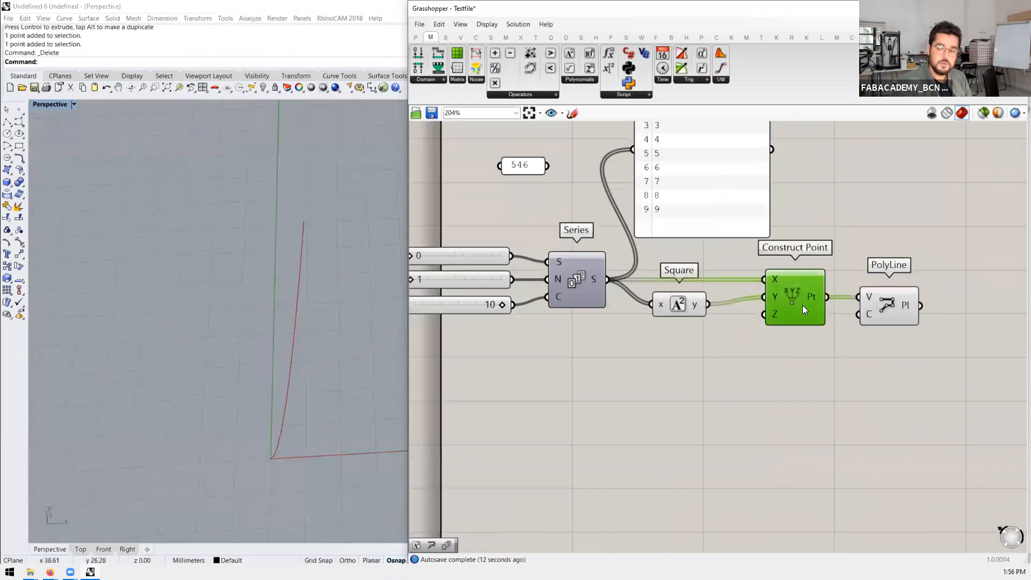
drag(894, 307, 906, 305)
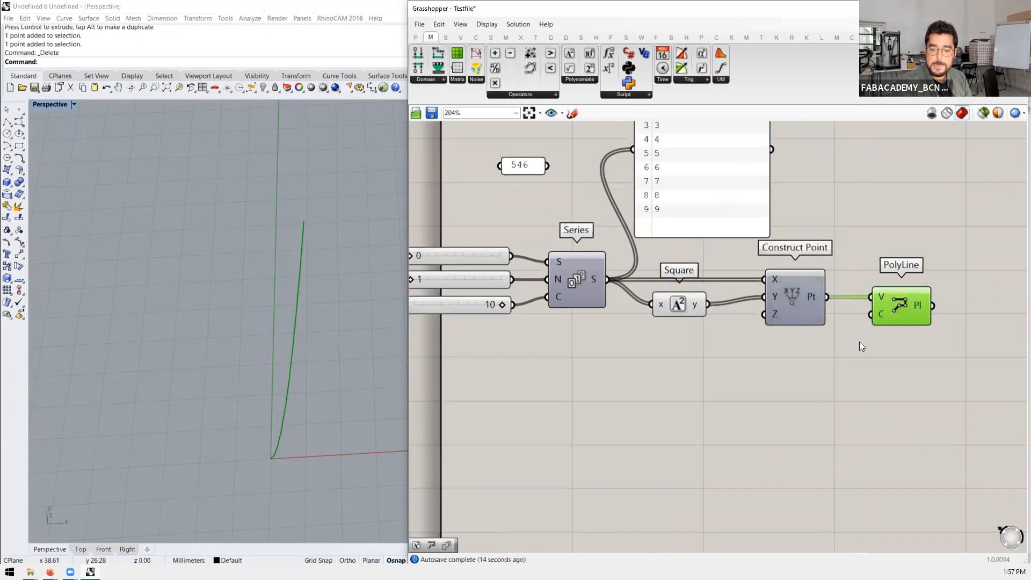
click(813, 364)
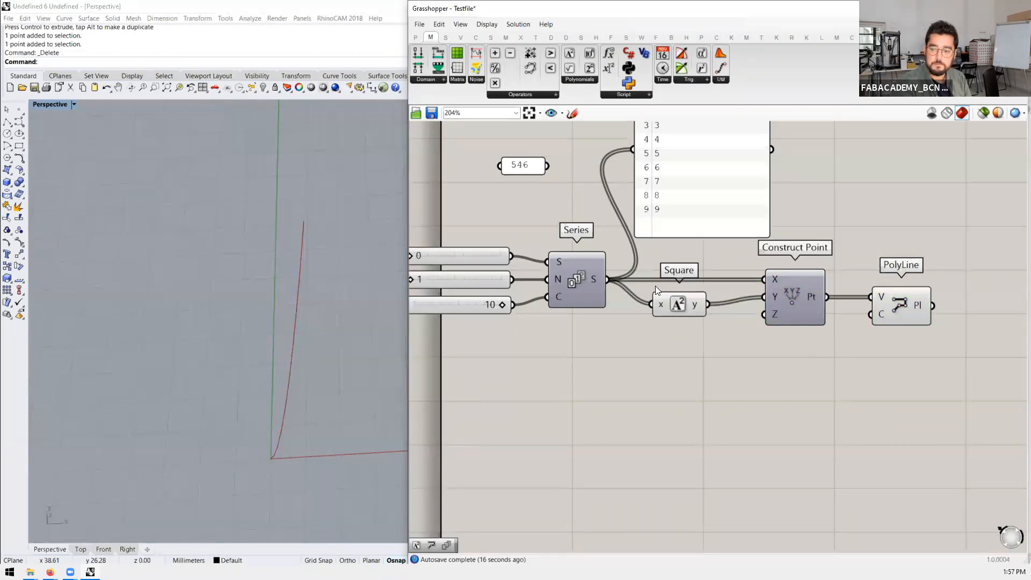
Step: Add a Cosine component below the Square component
click(579, 81)
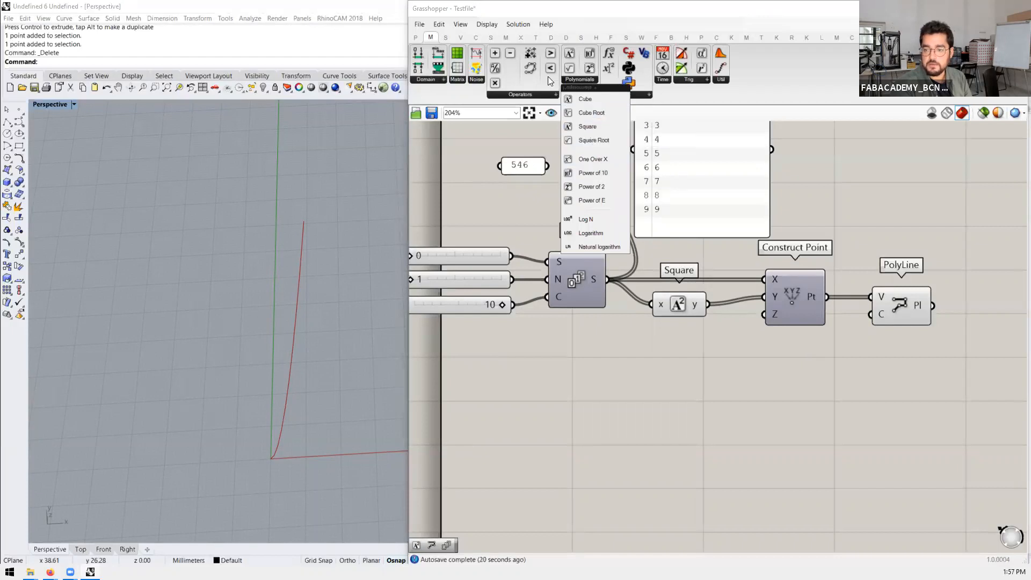
click(521, 94)
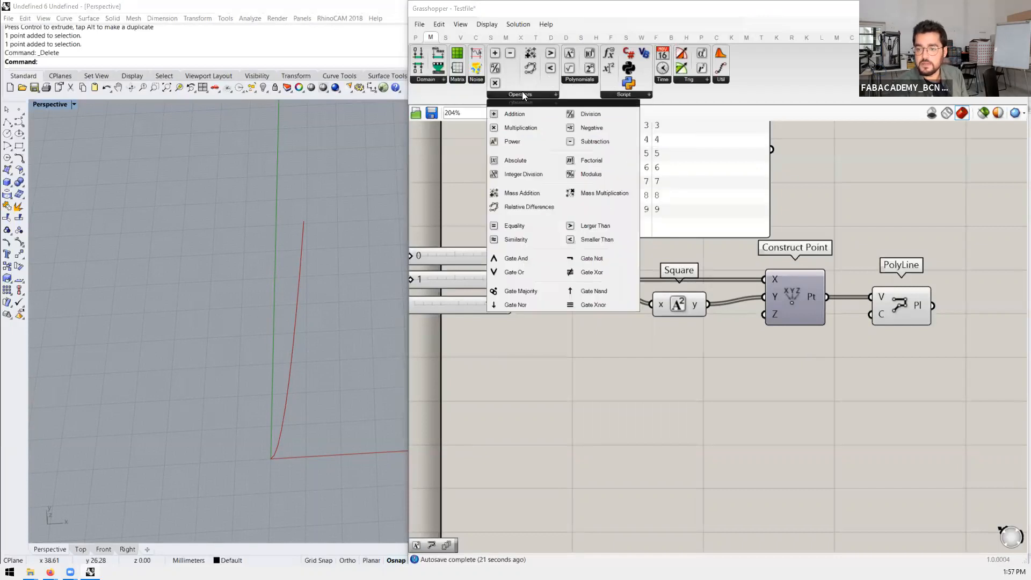
click(691, 79)
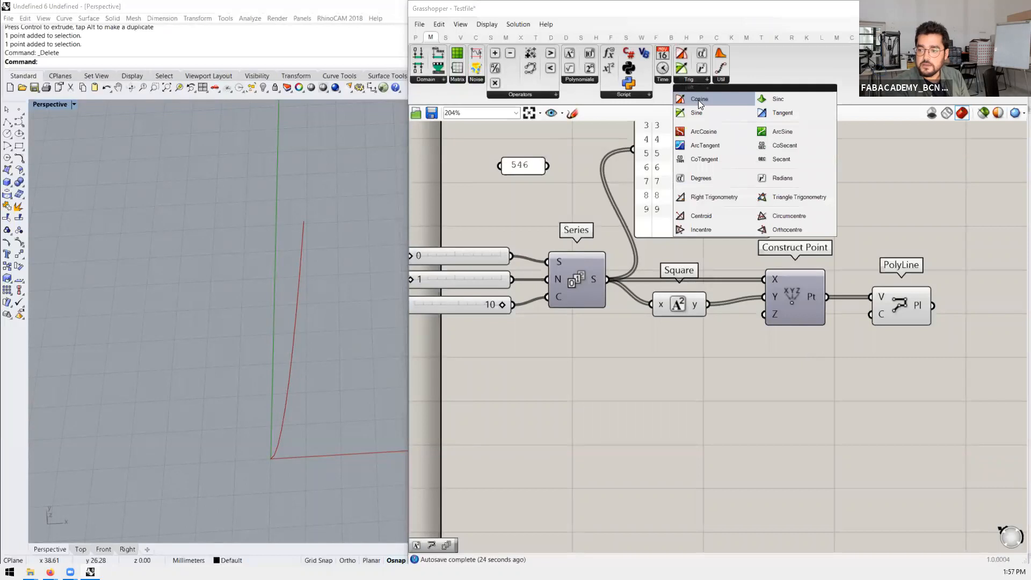
drag(700, 100, 670, 369)
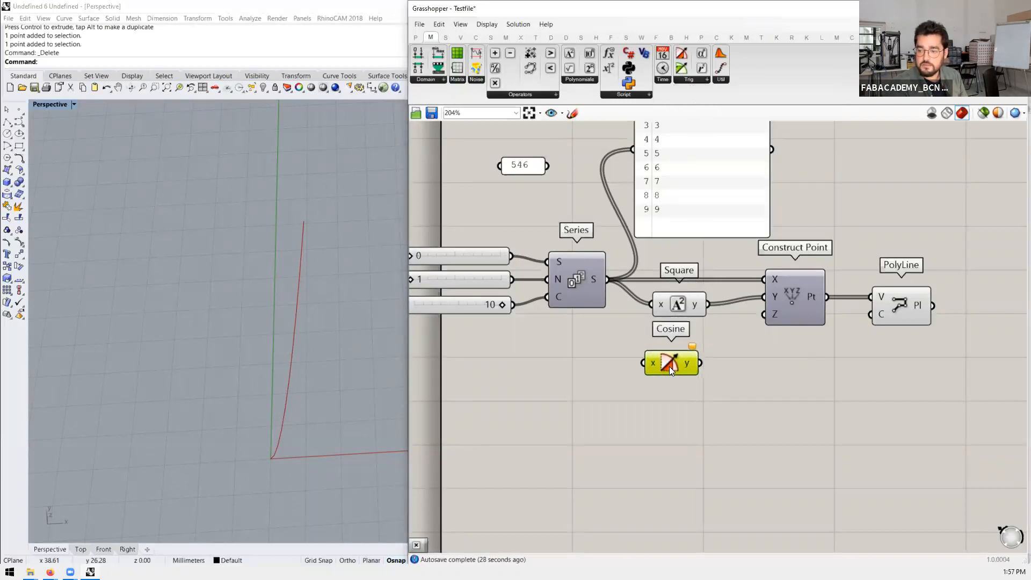
Step: Add a Sine component below Cosine and wire it from the Series output to the Construct Point's Y input in place of Square
click(695, 82)
drag(762, 99, 666, 413)
drag(607, 279, 617, 322)
drag(607, 279, 638, 410)
drag(696, 410, 753, 299)
click(793, 298)
scroll(276, 478, up, 3)
scroll(363, 380, down, 3)
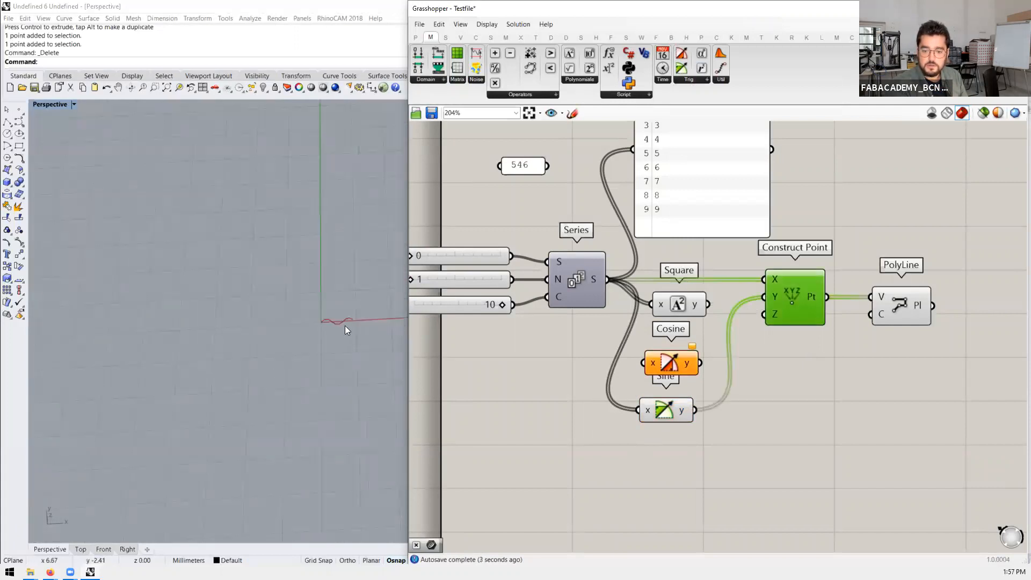
Step: Set the Series Step slider to 2 and frame the sine polyline in the perspective view
drag(413, 285, 413, 285)
scroll(277, 351, down, 3)
scroll(307, 339, up, 3)
scroll(181, 362, up, 3)
scroll(255, 392, down, 2)
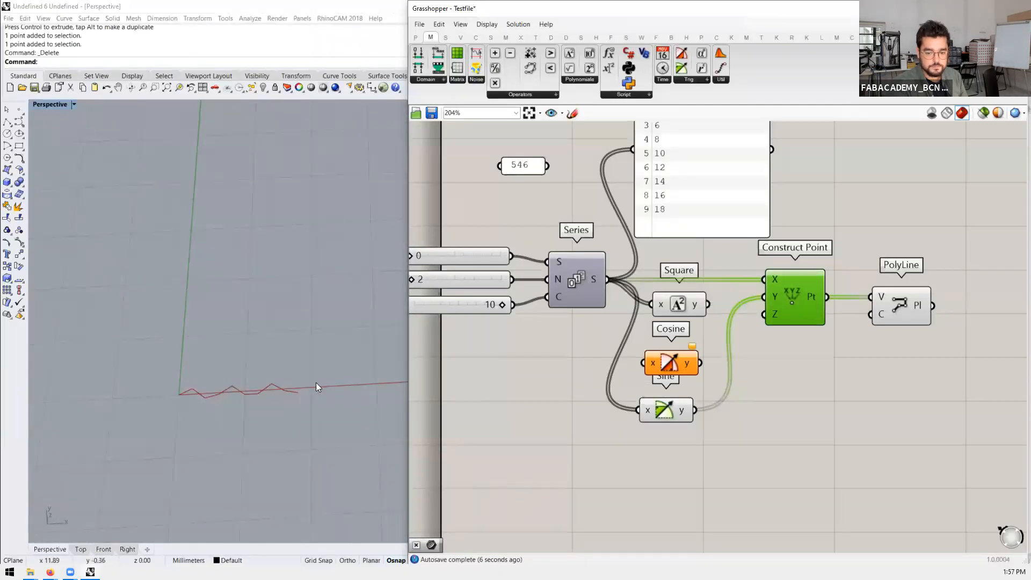
Step: Turn the Construct Point component's preview back on to show its points along the polyline
click(919, 305)
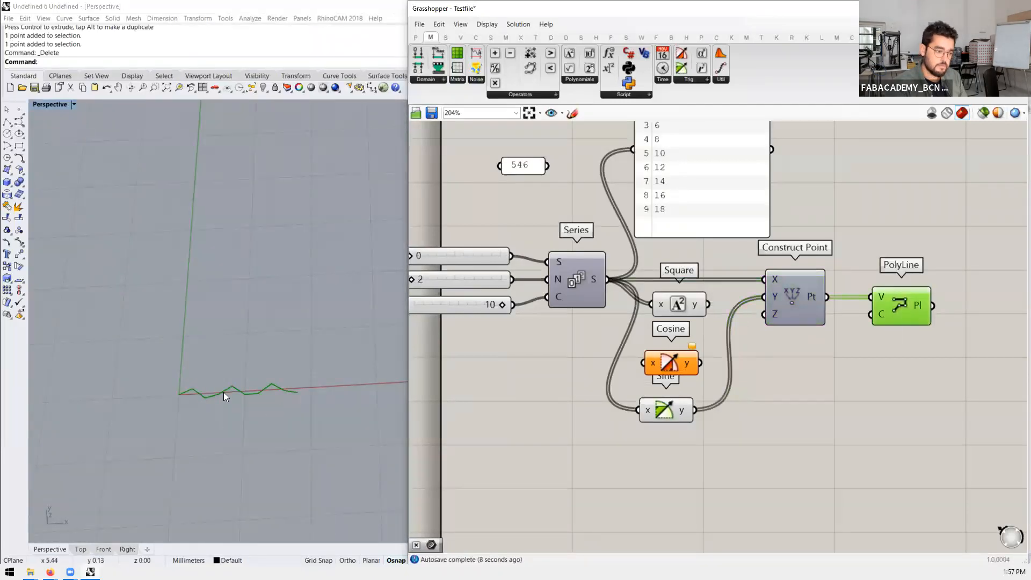
click(815, 292)
middle_click(814, 288)
click(805, 282)
scroll(215, 400, up, 3)
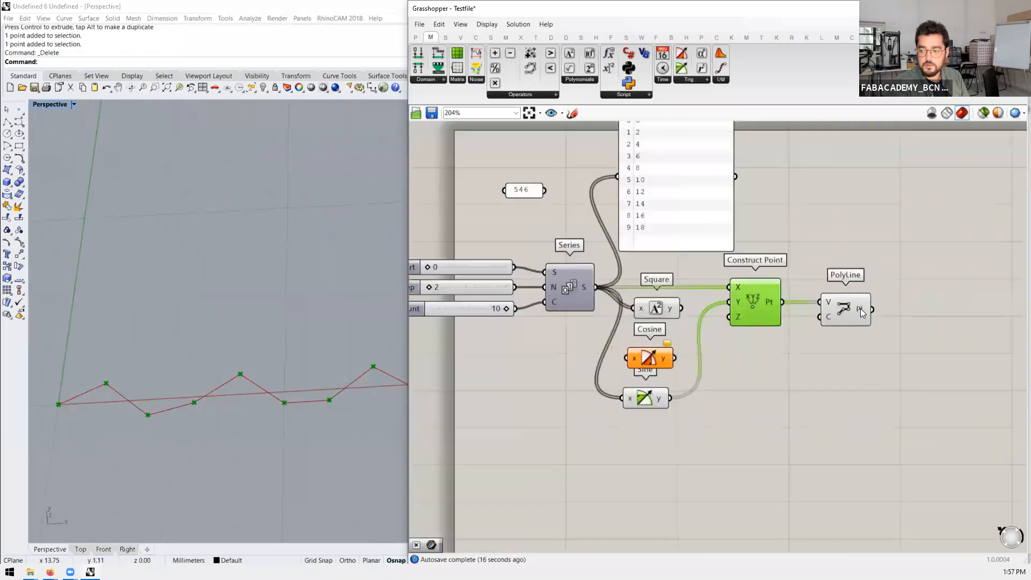
click(852, 311)
Step: Add an Interpolate curve component below the PolyLine component
double_click(842, 363)
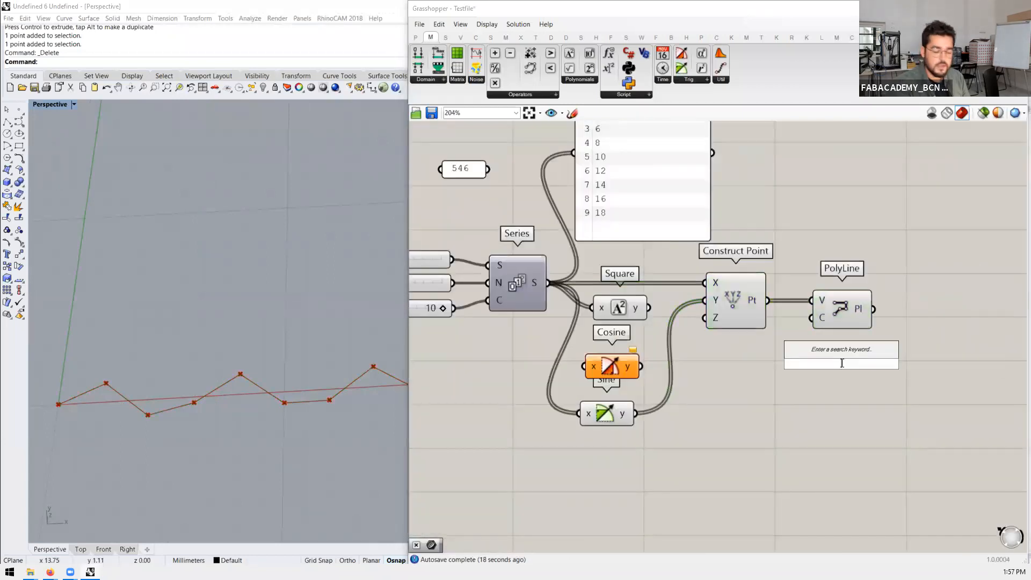
text(curve)
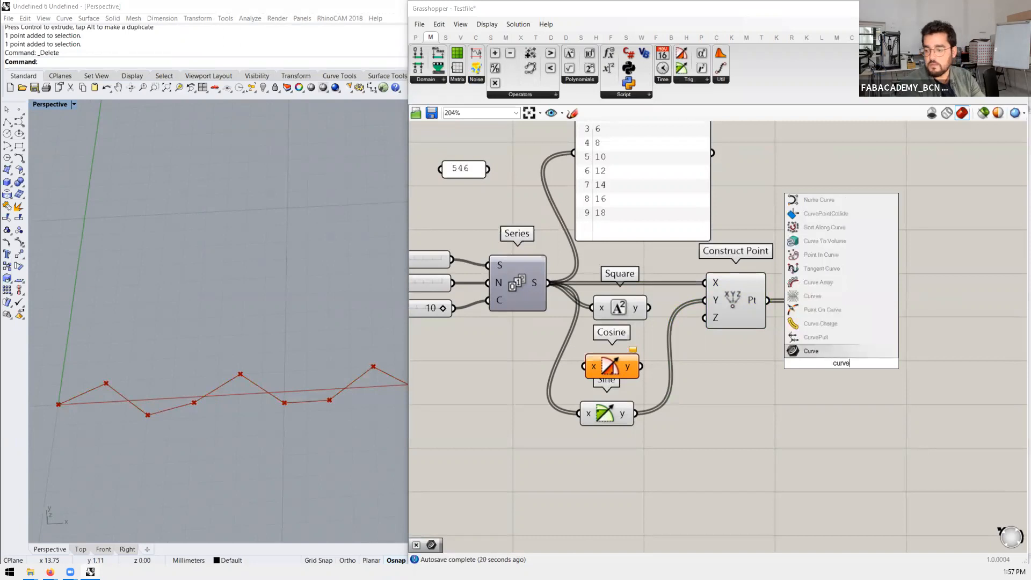
key(BackSpace)
key(BackSpace)
key(BackSpace)
key(BackSpace)
key(BackSpace)
text(int)
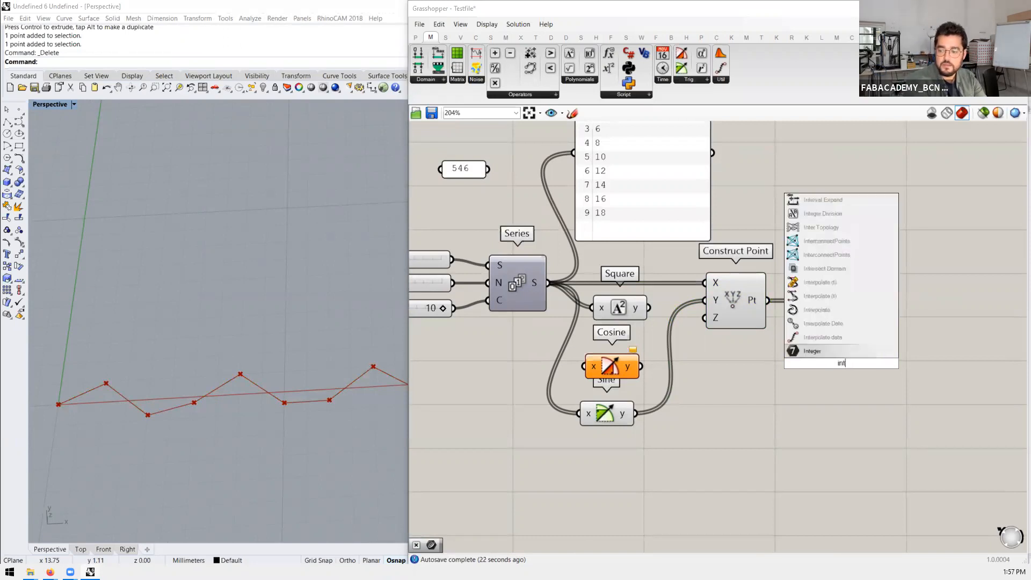
text(erpola)
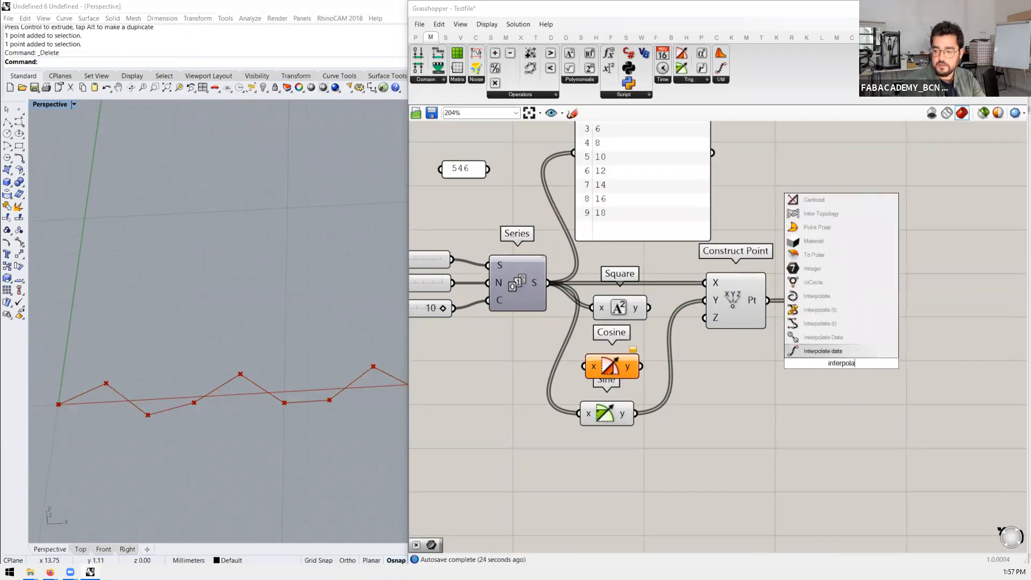
key(Up)
key(Up)
key(Up)
key(Return)
Step: Adjust the Interpolate component's position under PolyLine and connect the Construct Point's output to its V input
click(856, 350)
drag(859, 370, 862, 371)
drag(769, 300, 847, 403)
Step: Disable the PolyLine component and select Interpolate to highlight its smooth curve in the perspective view
click(834, 302)
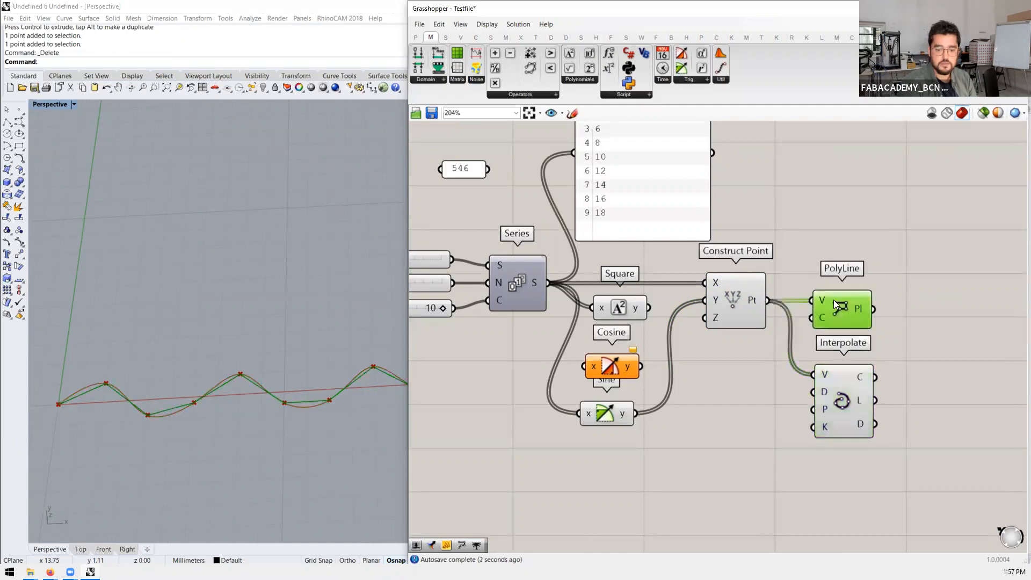
key(space)
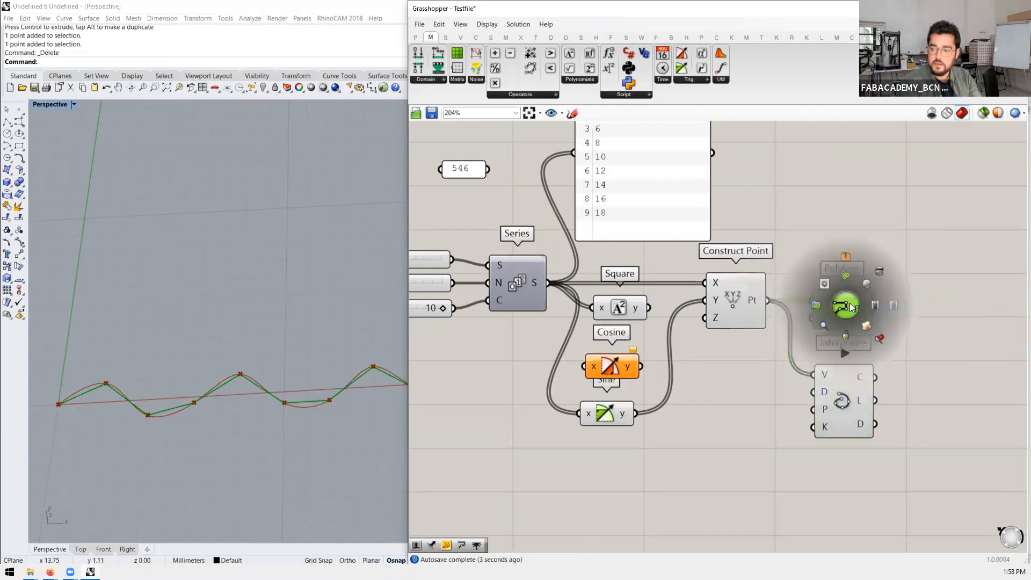
click(892, 305)
click(842, 407)
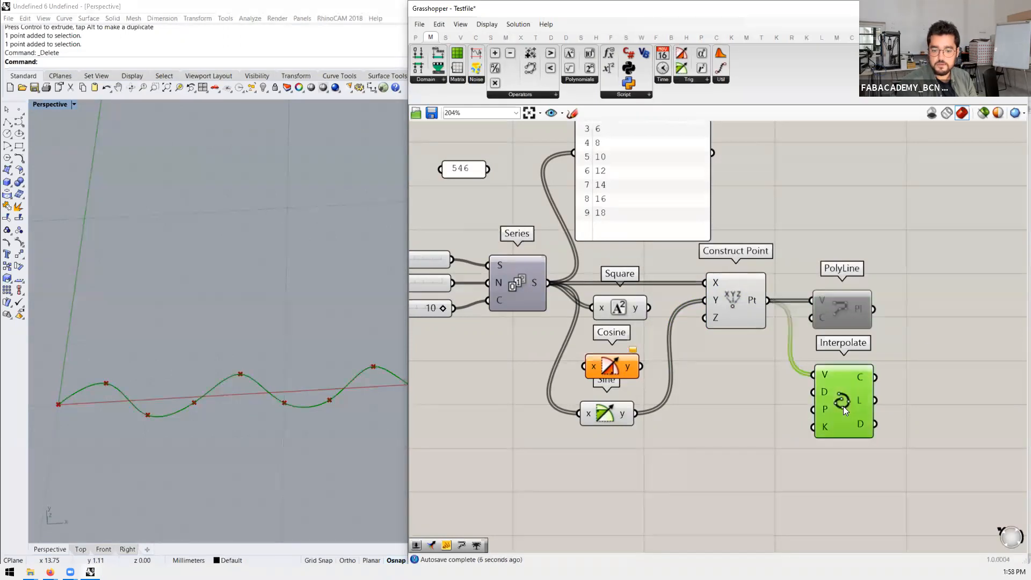
scroll(263, 424, down, 6)
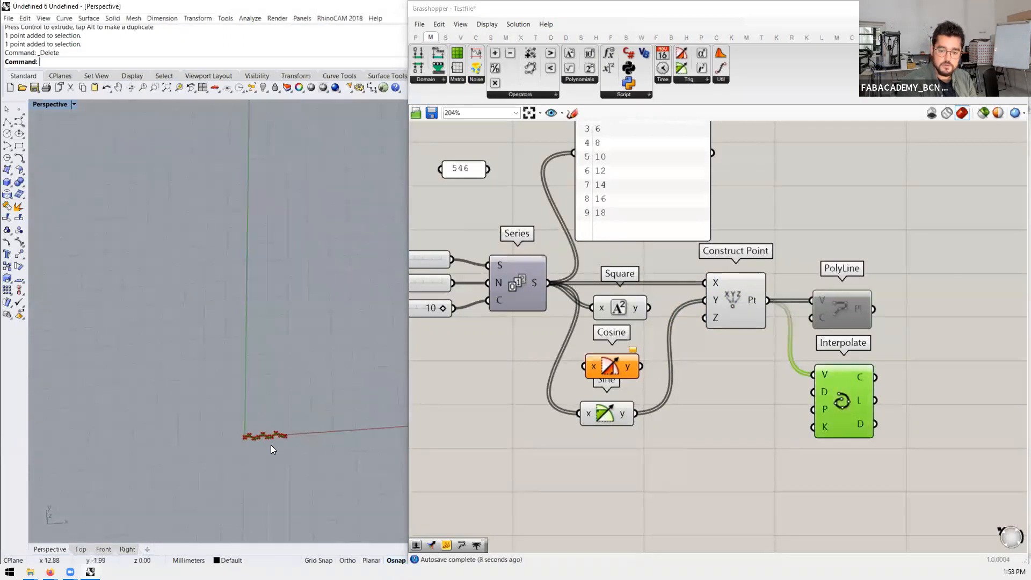
scroll(247, 419, up, 5)
scroll(231, 411, down, 5)
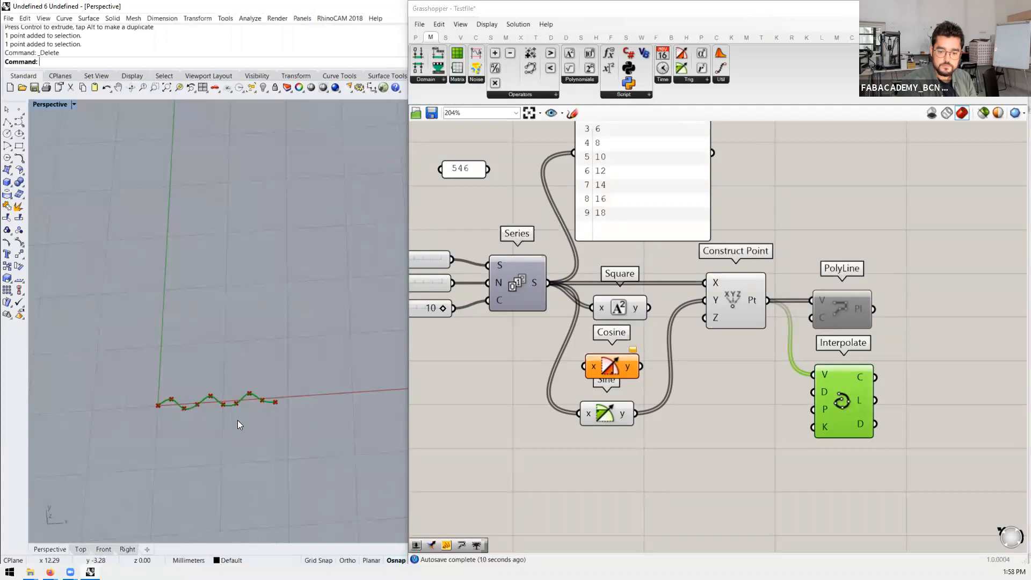
Step: Create a number slider with value 200 below the existing sliders and connect it to the Series Count input
click(522, 436)
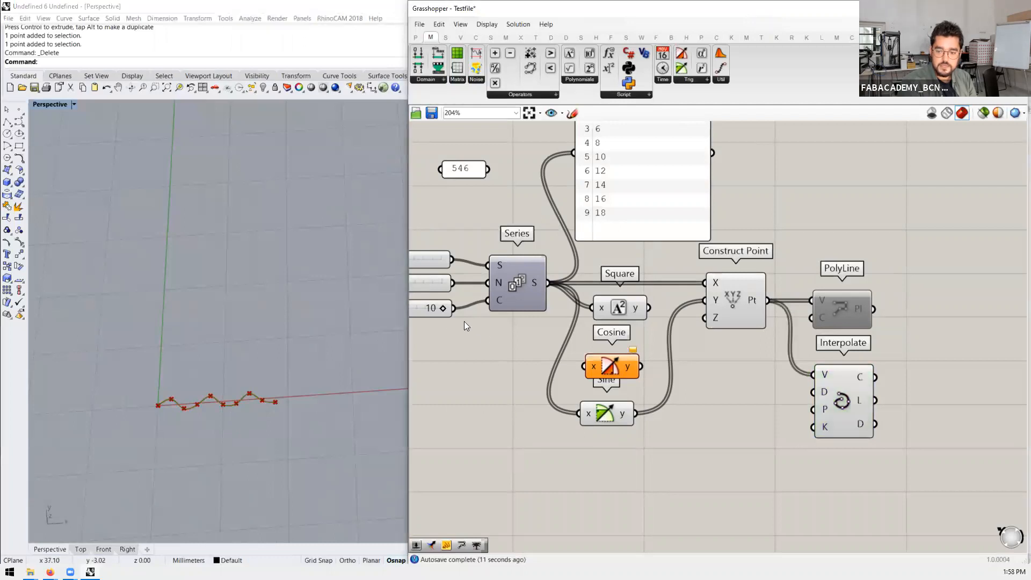
double_click(437, 348)
text(200)
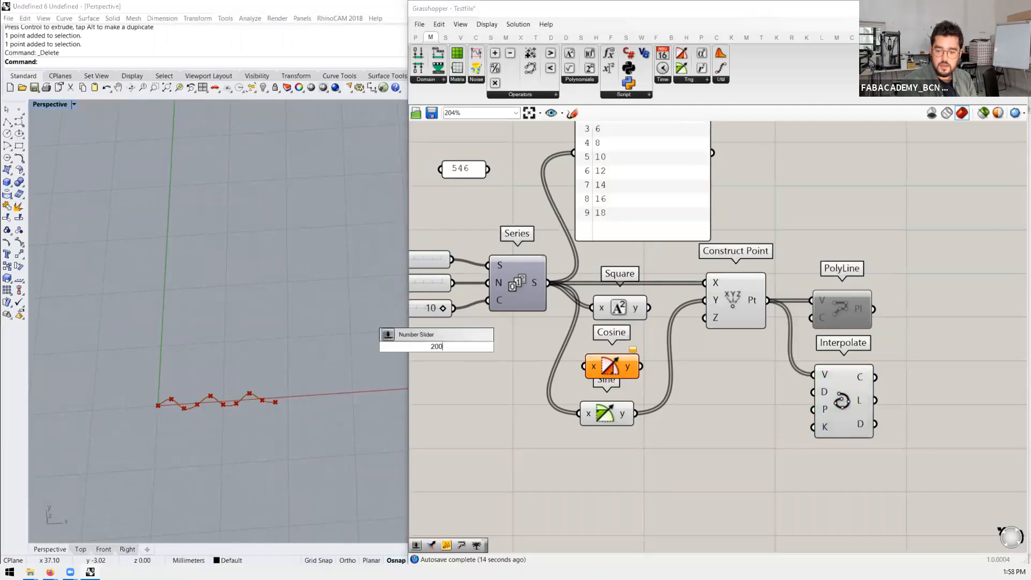
key(Return)
drag(487, 300, 508, 346)
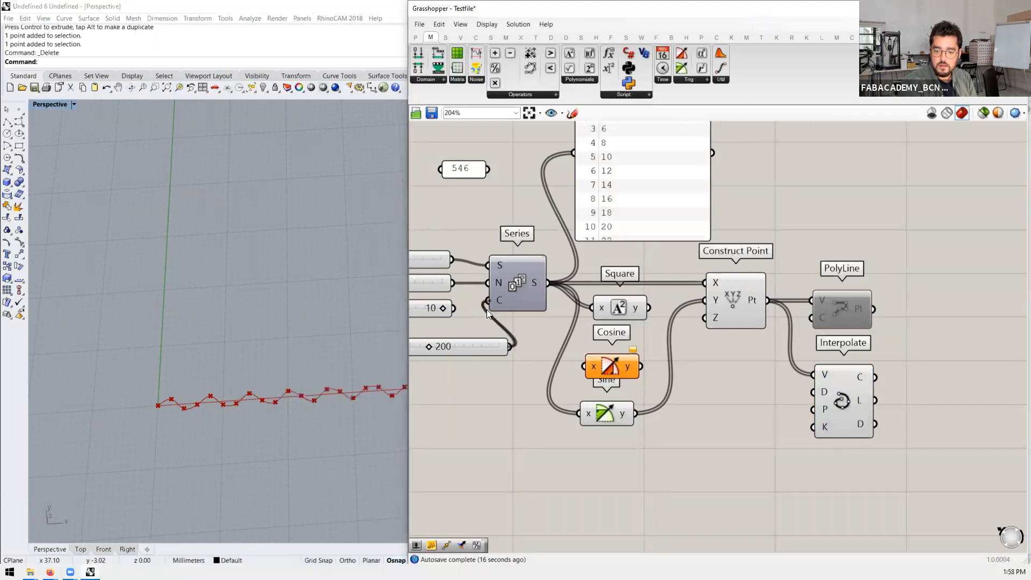
Step: Set the new Count slider to 33 and the Step slider to 1, framing the resulting wave
drag(434, 348, 414, 350)
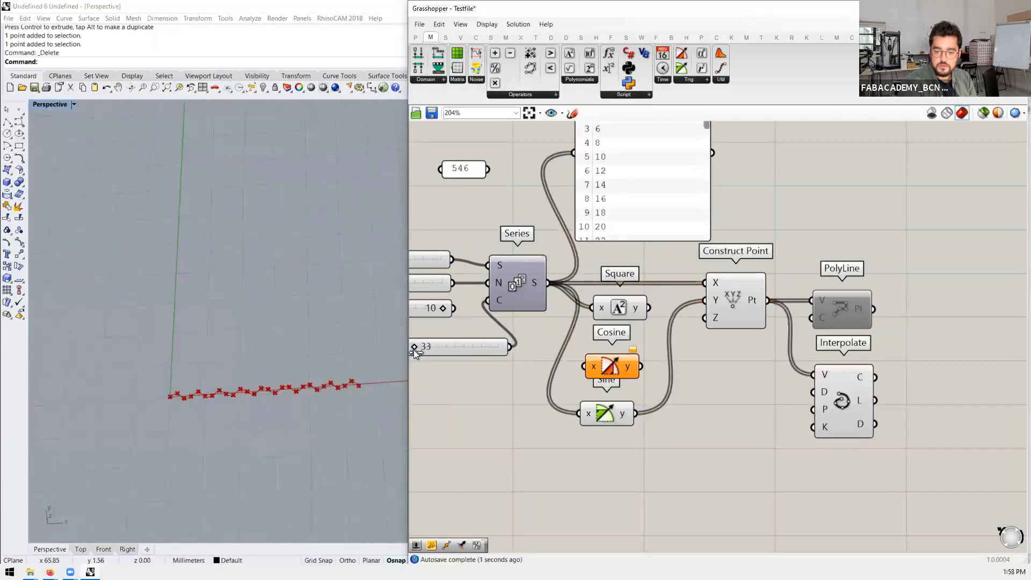
scroll(535, 347, down, 2)
scroll(430, 304, up, 4)
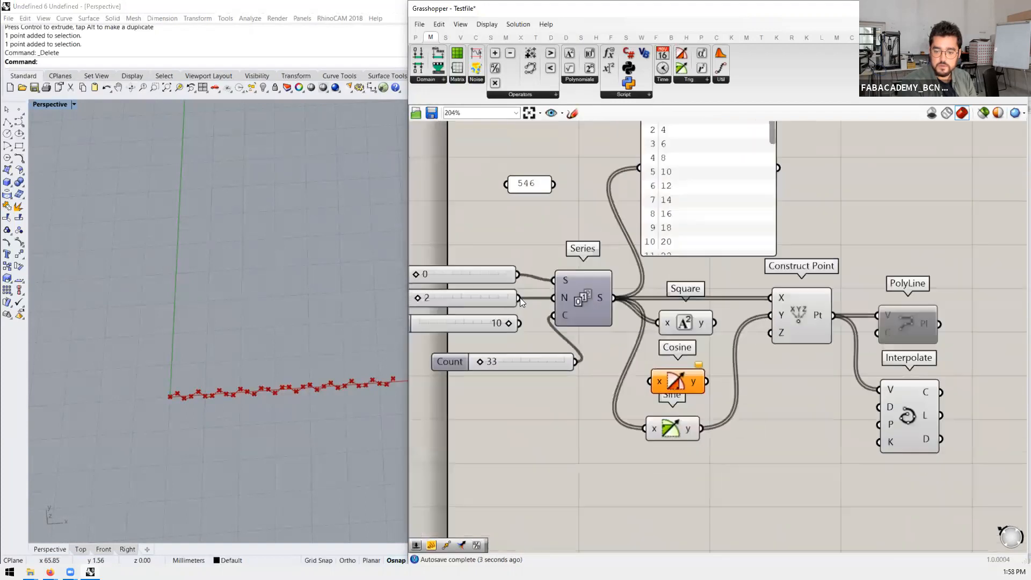
drag(427, 302, 424, 302)
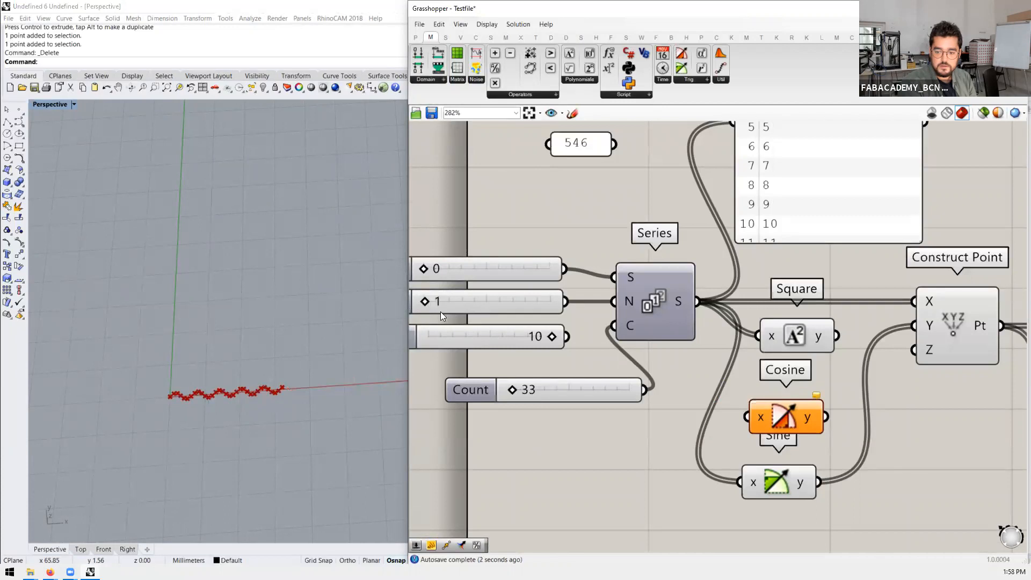
scroll(285, 385, up, 5)
scroll(197, 416, up, 8)
scroll(236, 394, down, 8)
scroll(156, 378, up, 3)
scroll(156, 379, down, 3)
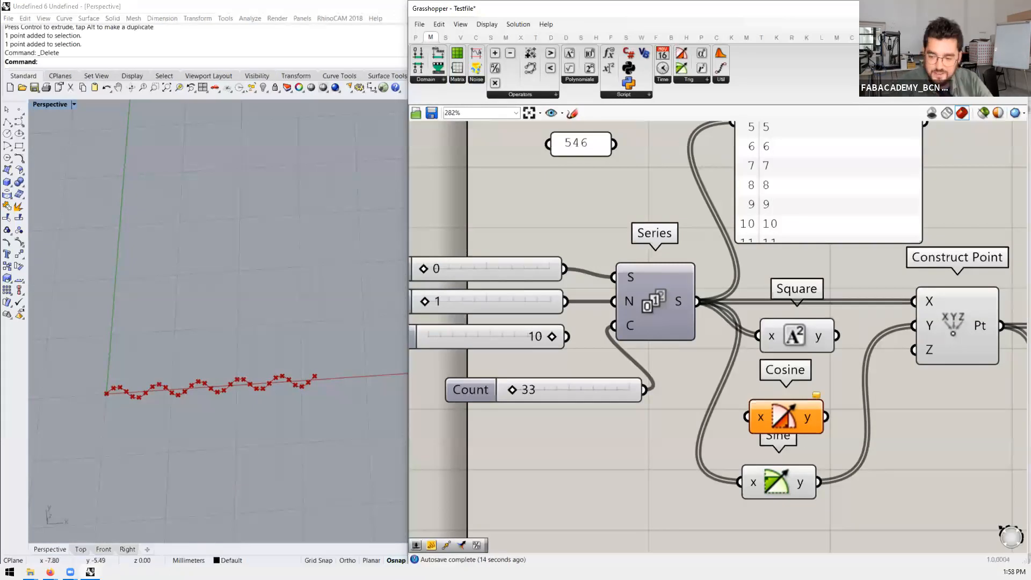
scroll(649, 300, down, 5)
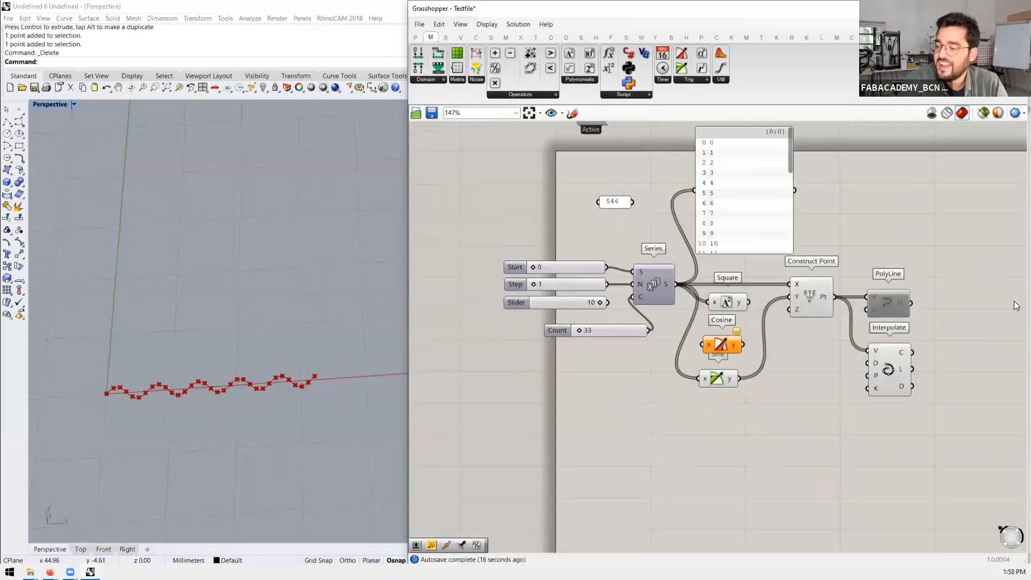
scroll(935, 345, up, 3)
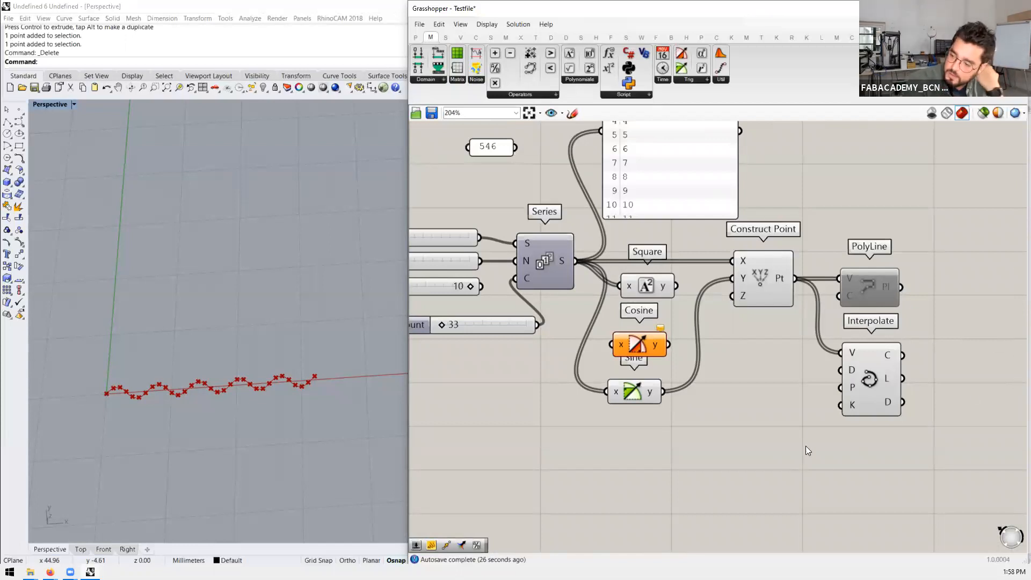
scroll(768, 458, down, 2)
scroll(753, 461, down, 2)
scroll(696, 300, up, 2)
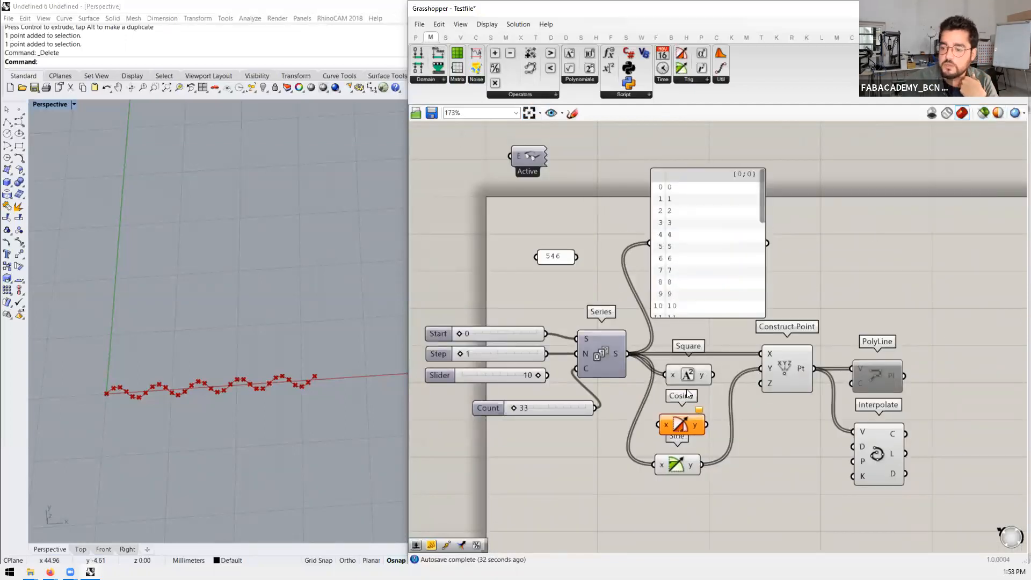
right_click(603, 358)
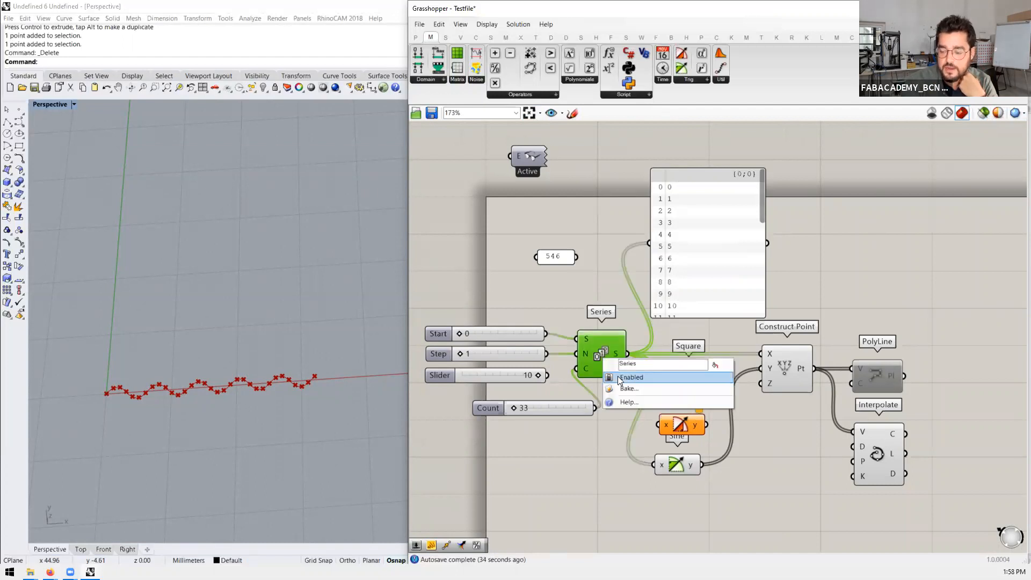
click(597, 306)
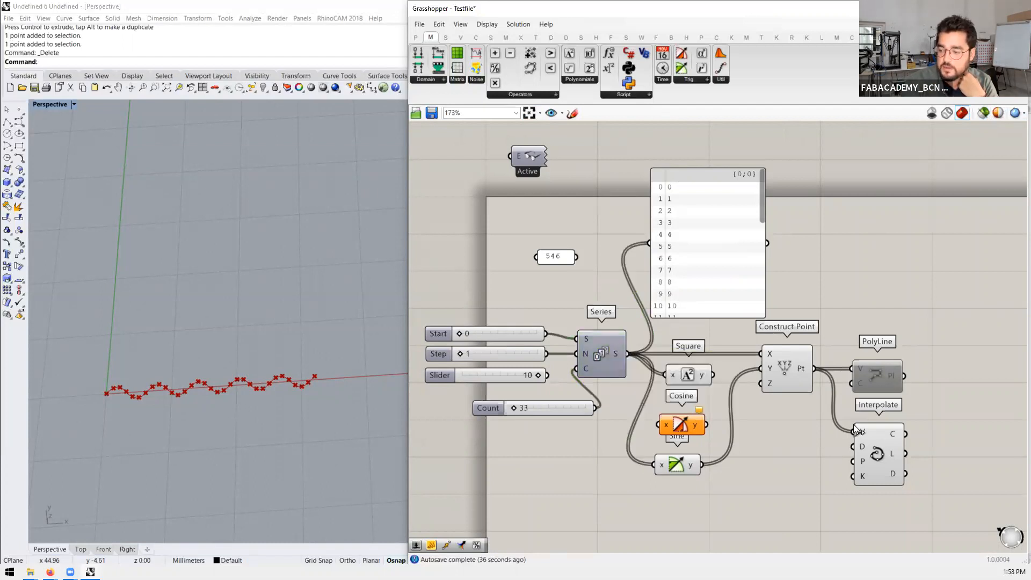
Step: Move the Interpolate component slightly closer to PolyLine and delete the unused Square and Cosine components
click(876, 457)
drag(880, 460, 879, 454)
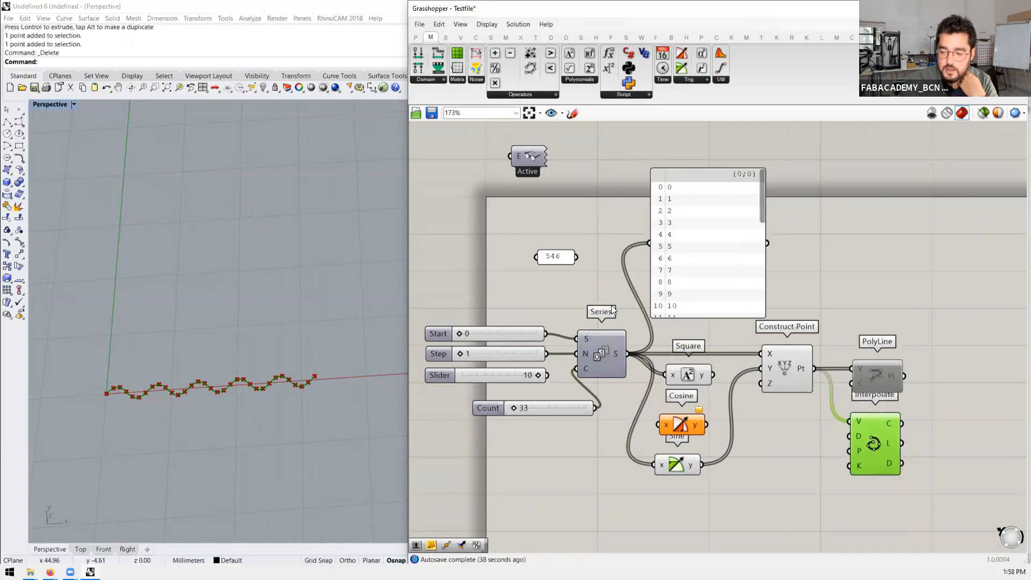
scroll(569, 317, down, 2)
scroll(554, 293, up, 3)
drag(635, 301, 592, 372)
key(Delete)
Step: Look over the disabled box array definition elsewhere on the canvas and inspect the sine curve from a tilted perspective
scroll(557, 301, down, 8)
scroll(837, 293, up, 4)
scroll(651, 289, down, 10)
scroll(776, 315, up, 9)
scroll(779, 239, up, 3)
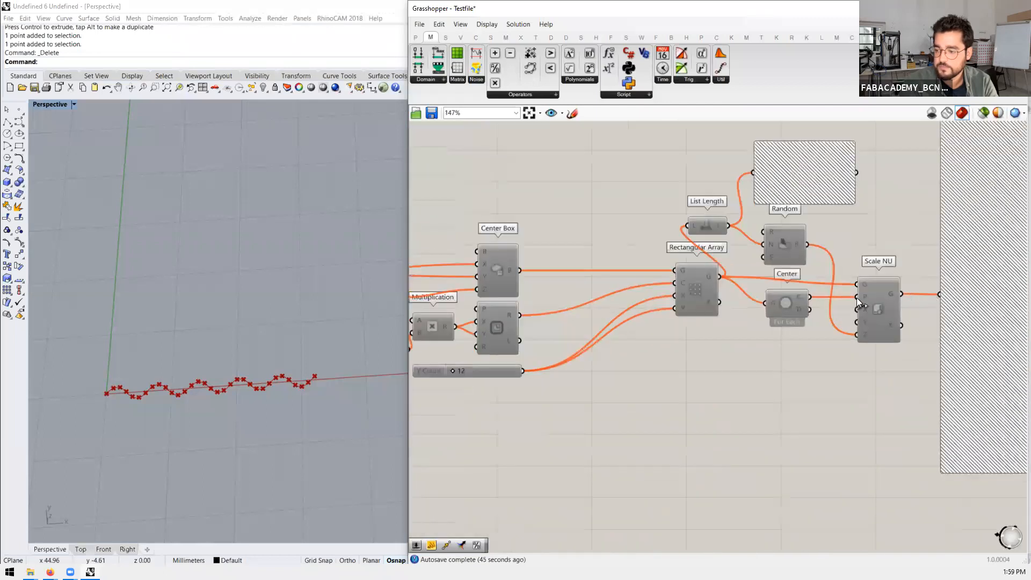
scroll(876, 299, down, 1)
scroll(291, 278, down, 5)
right_drag(295, 386, 295, 321)
scroll(295, 344, up, 5)
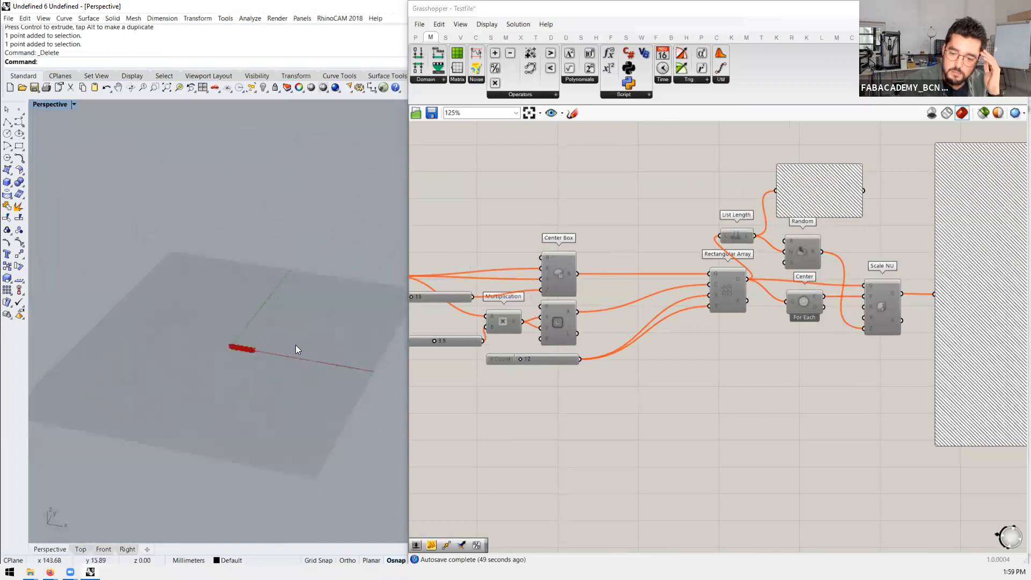
scroll(225, 338, up, 5)
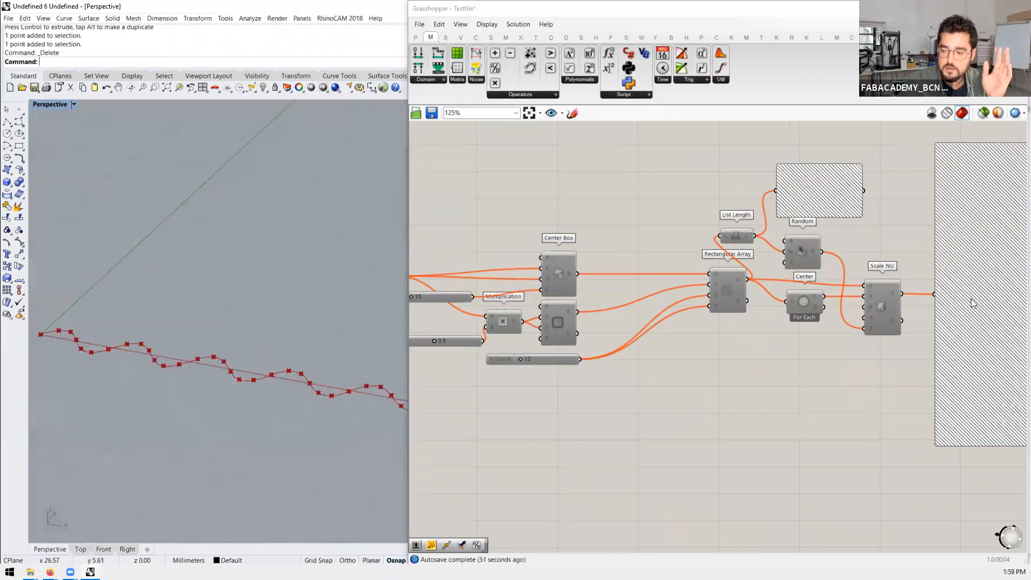
scroll(790, 345, down, 6)
scroll(587, 311, up, 6)
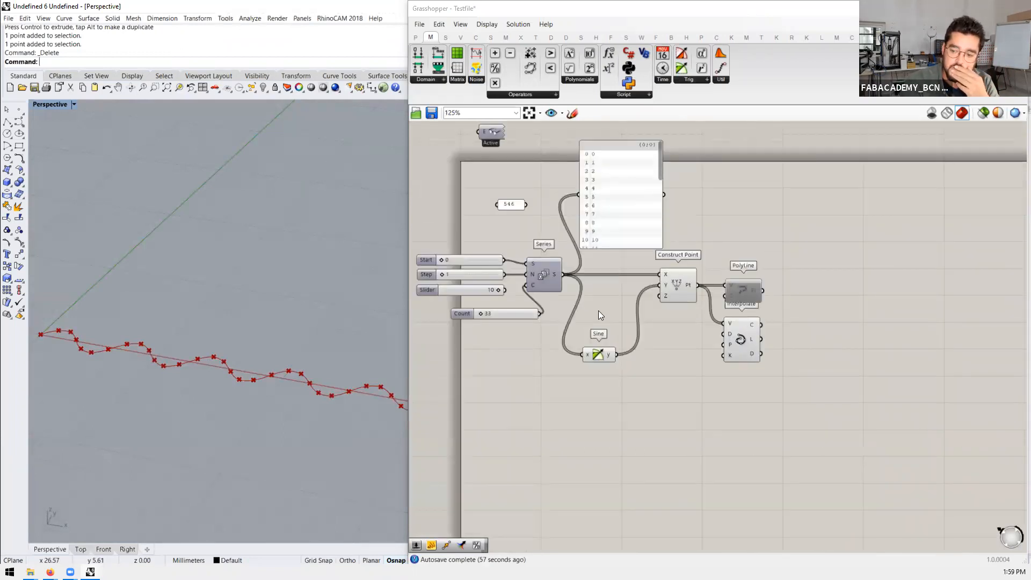
Step: Move Sine up between Series and Construct Point, and align the Count slider beneath the other sliders
drag(601, 352, 611, 303)
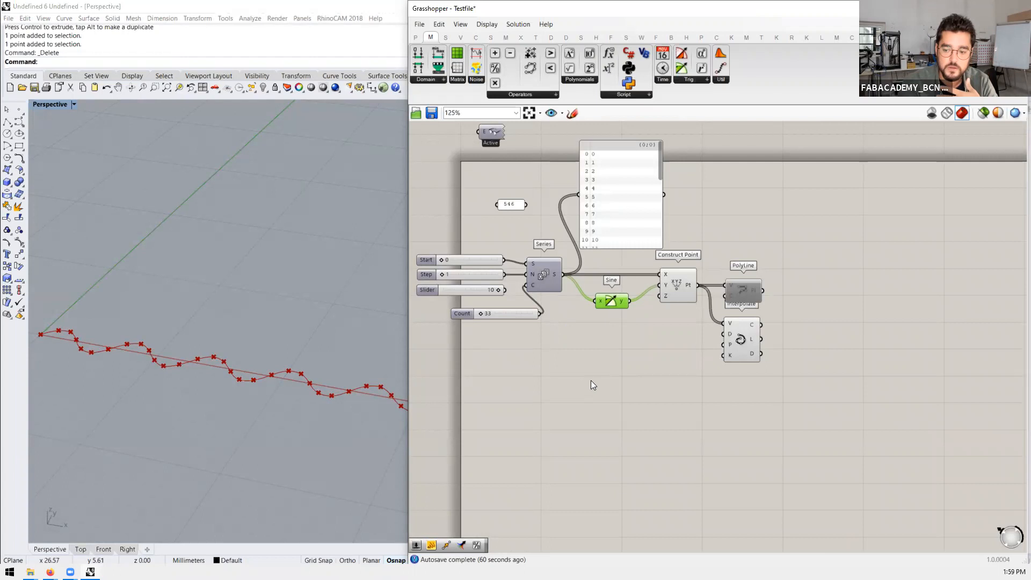
drag(514, 314, 478, 304)
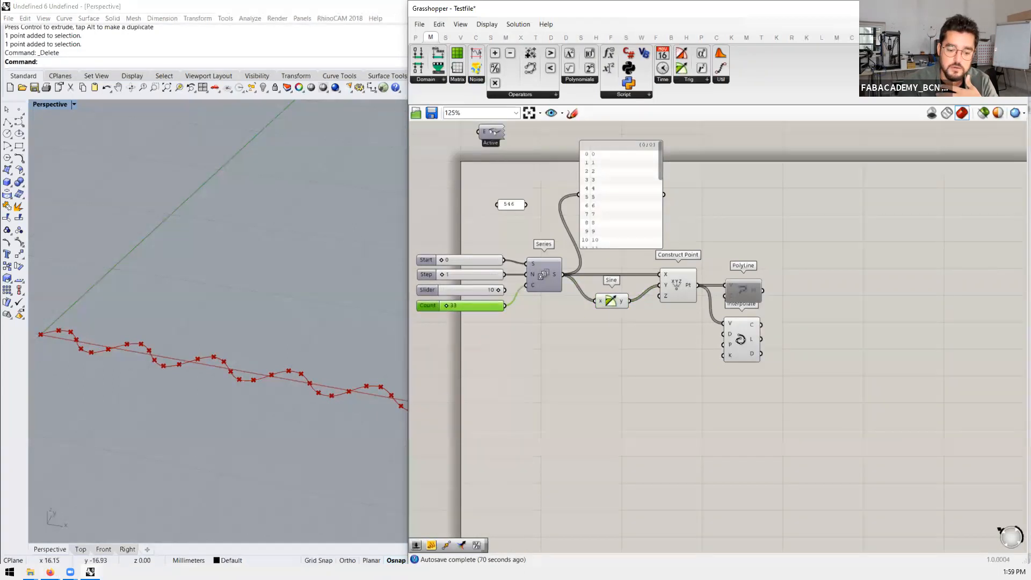
Step: Switch to Firefox, view the Wikipedia Sphere article's equations, close its tab and return to Grasshopper
click(50, 572)
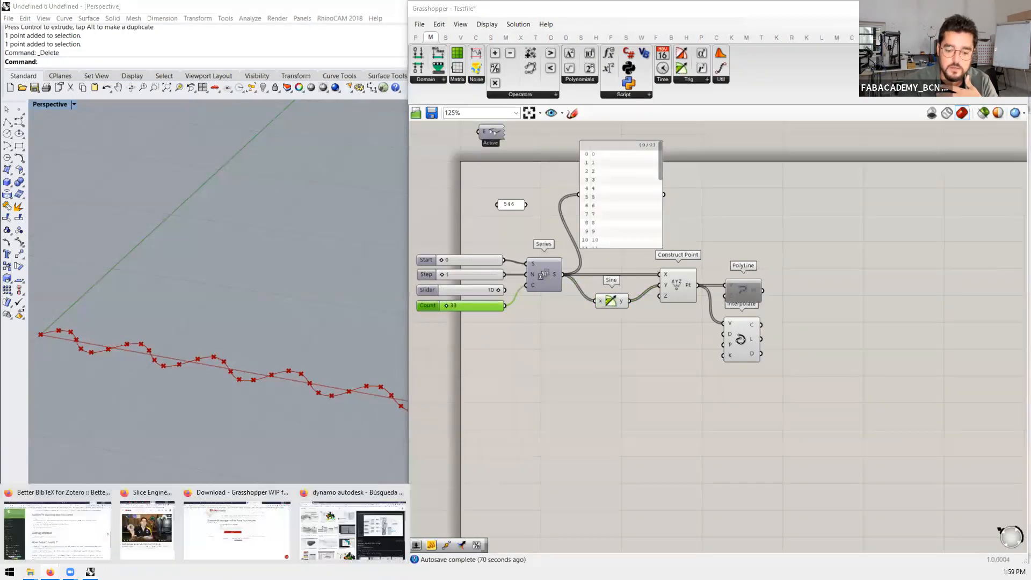
click(351, 531)
click(161, 9)
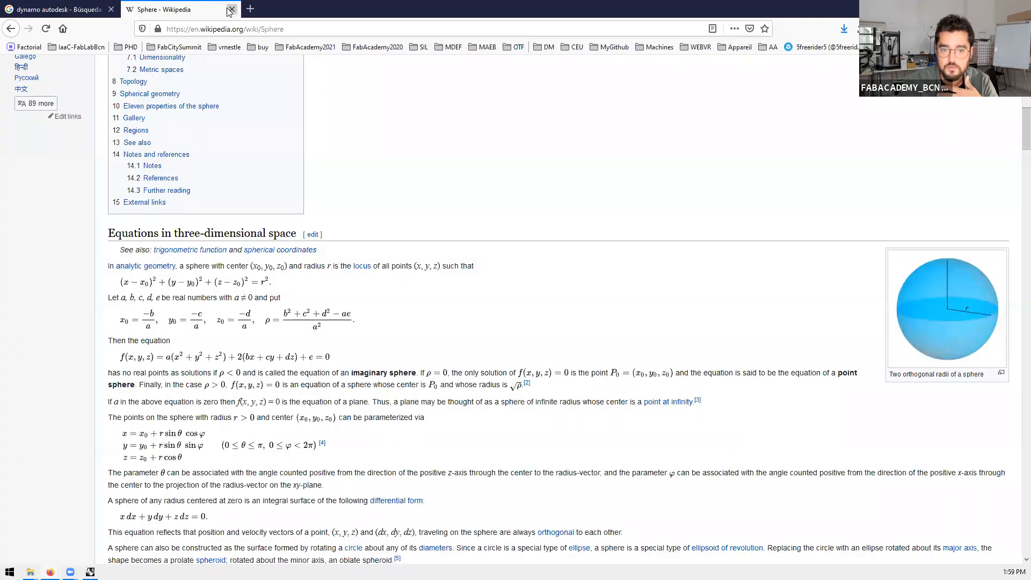
click(233, 9)
click(969, 9)
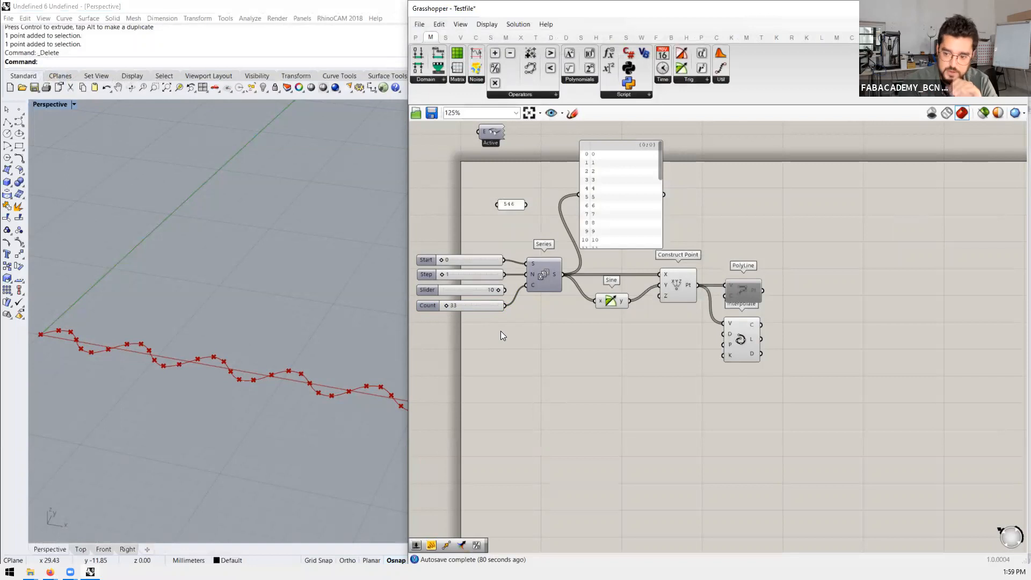
Step: Delete the unused Slider between Step and Count and move the Count slider up beneath Step
click(469, 289)
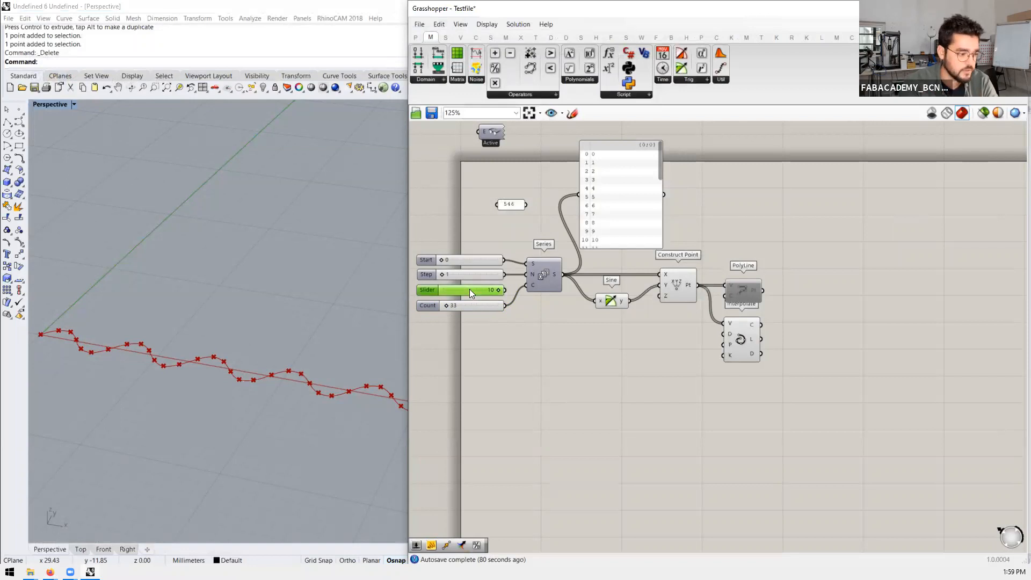
key(Delete)
drag(479, 306, 480, 289)
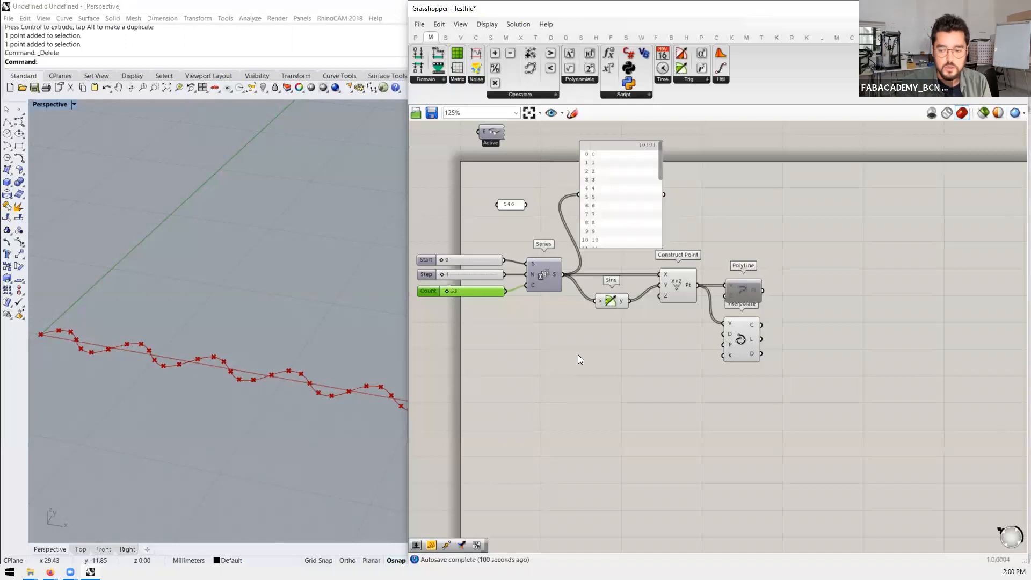
Step: Shorten the panel listing the Series values by lowering its upper edge
scroll(559, 309, down, 2)
scroll(584, 252, up, 3)
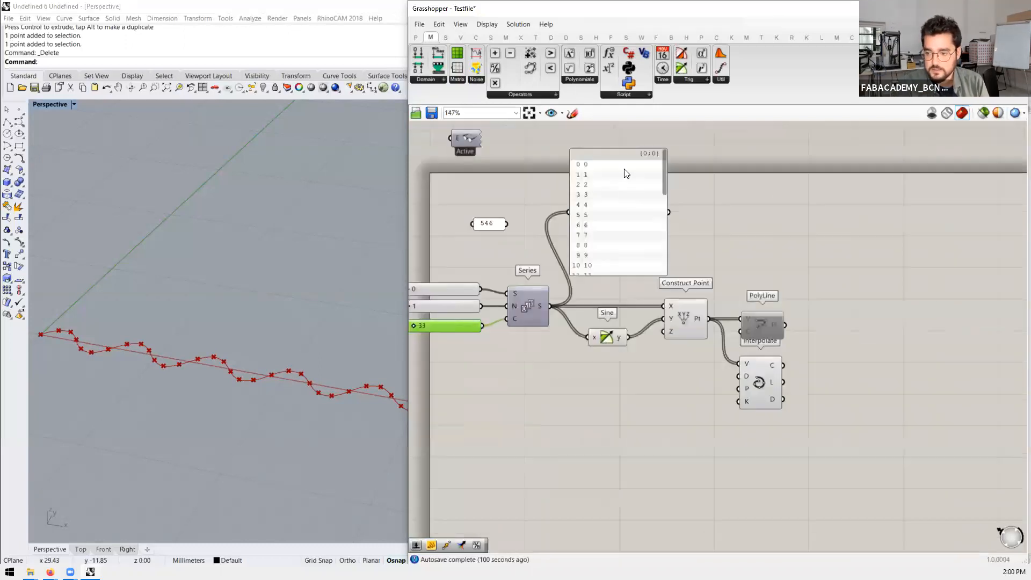
drag(622, 150, 620, 176)
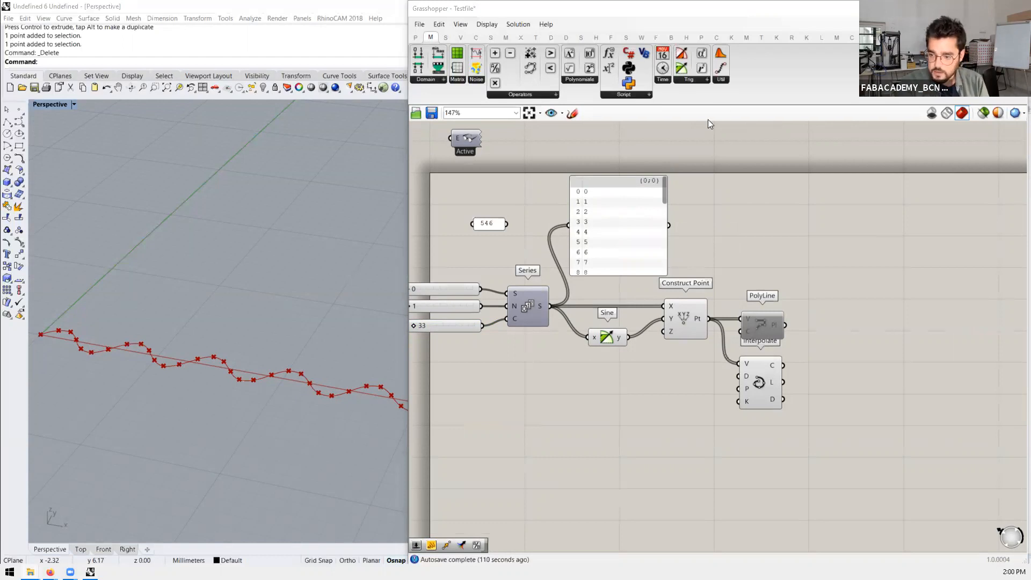
Step: Switch to File Explorer's Day1 folder and open the 01.3dm model in Rhino
key(alt+Tab)
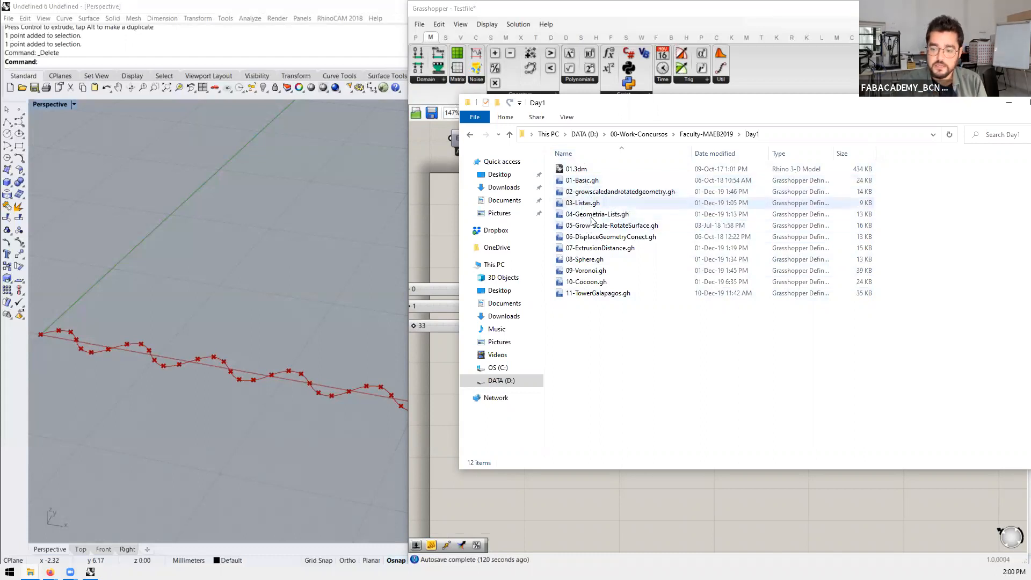
drag(909, 254, 591, 173)
drag(645, 361, 574, 163)
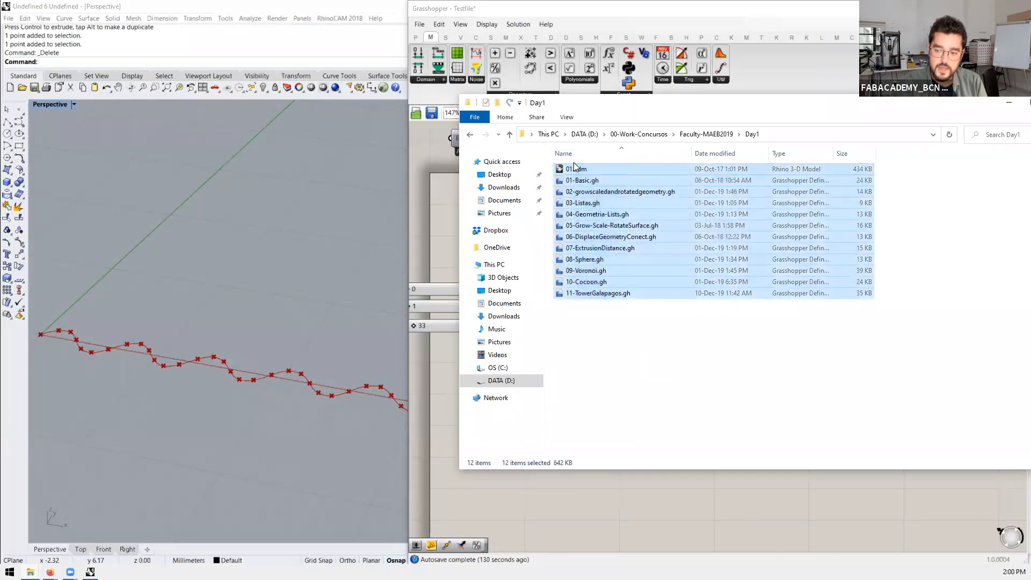
click(633, 380)
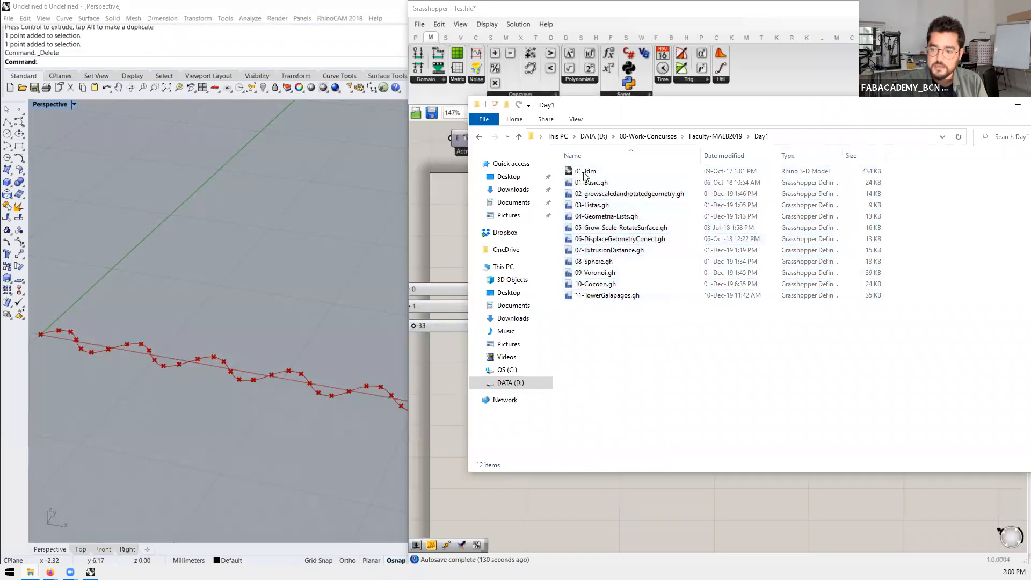
key(alt+Tab)
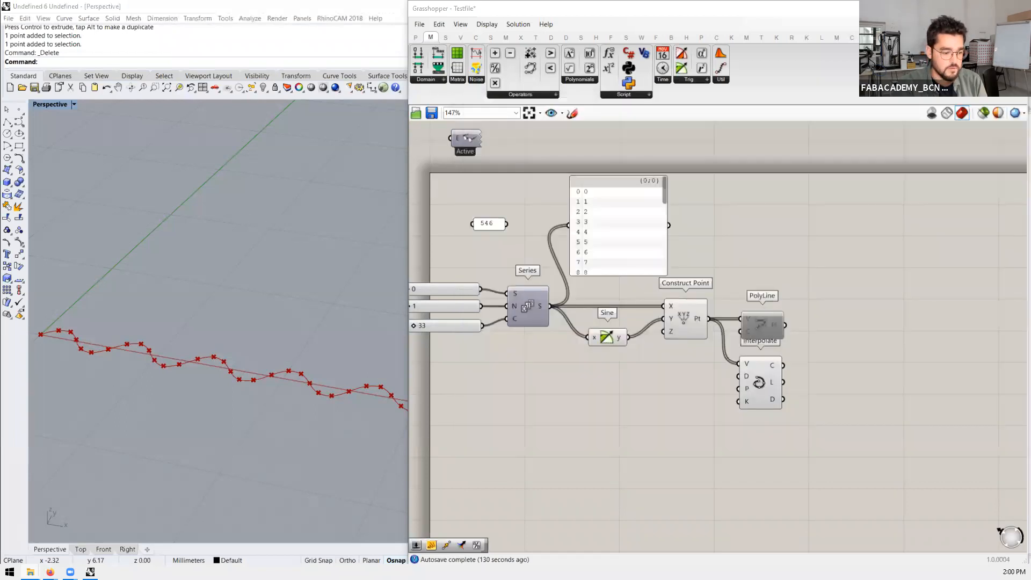
click(519, 330)
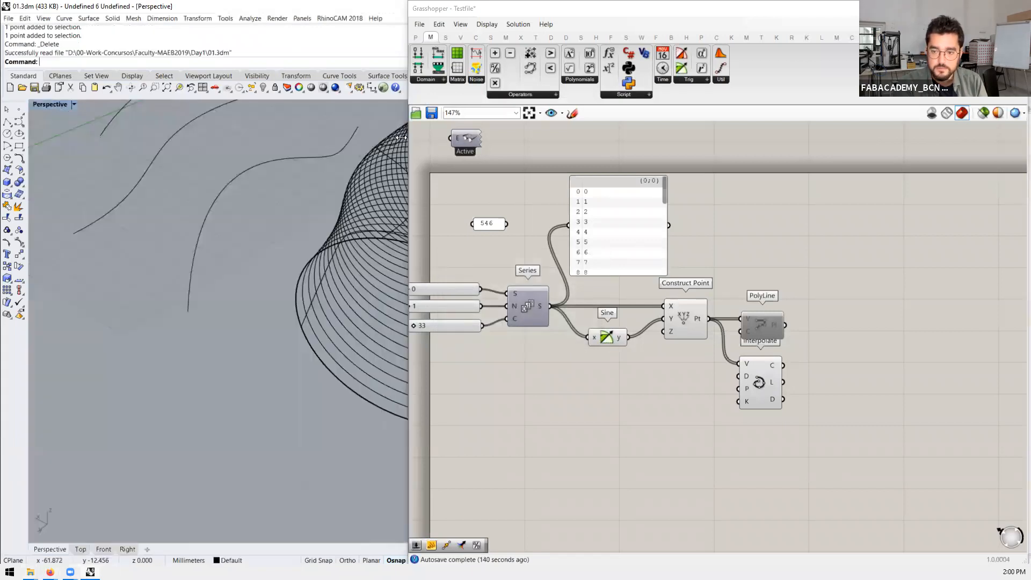
Step: View the opened model's curves and surface in Rhino and widen the Grasshopper window over part of the viewport
drag(413, 139, 501, 151)
scroll(242, 286, down, 5)
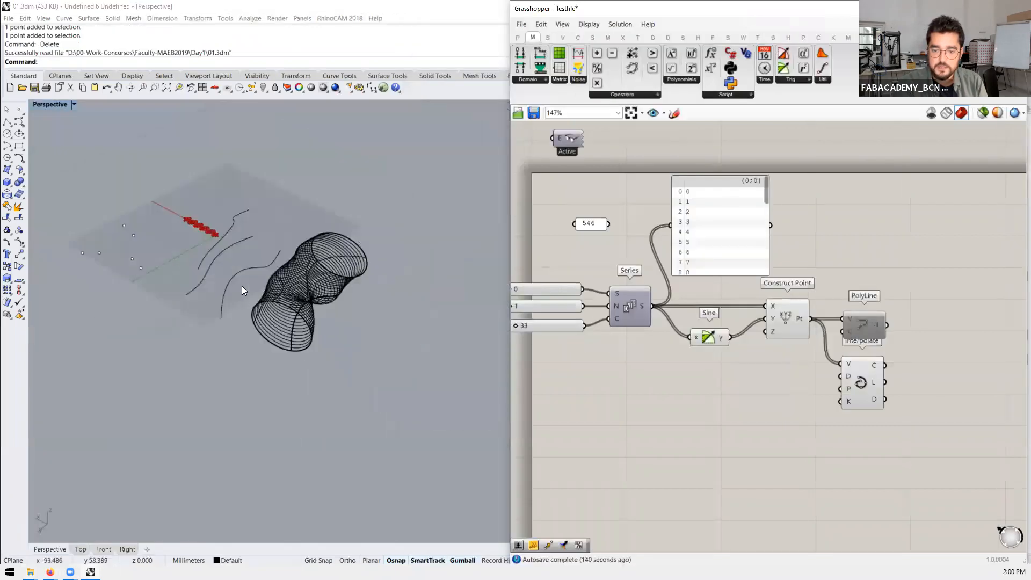
drag(507, 168, 346, 172)
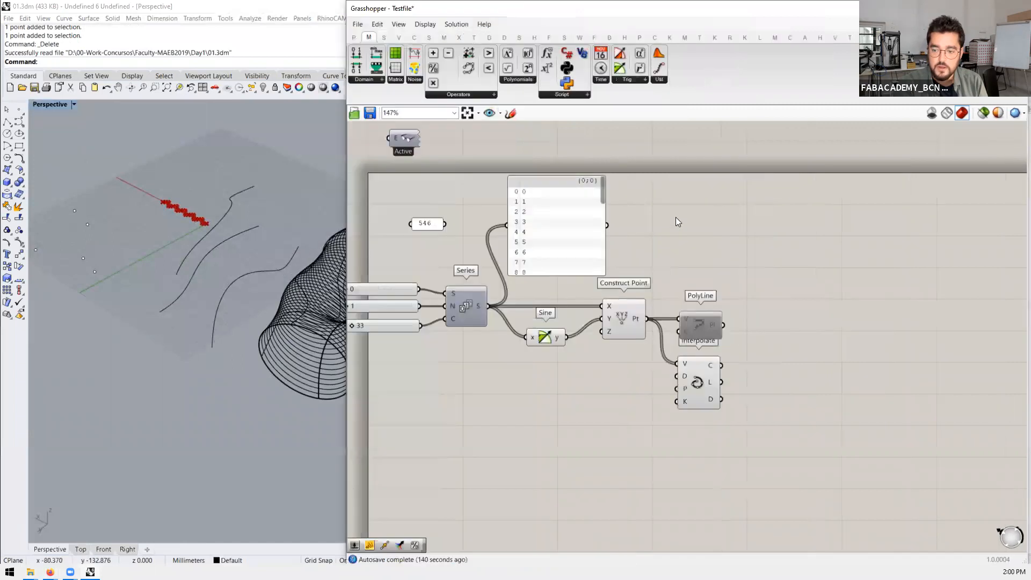
scroll(623, 221, down, 4)
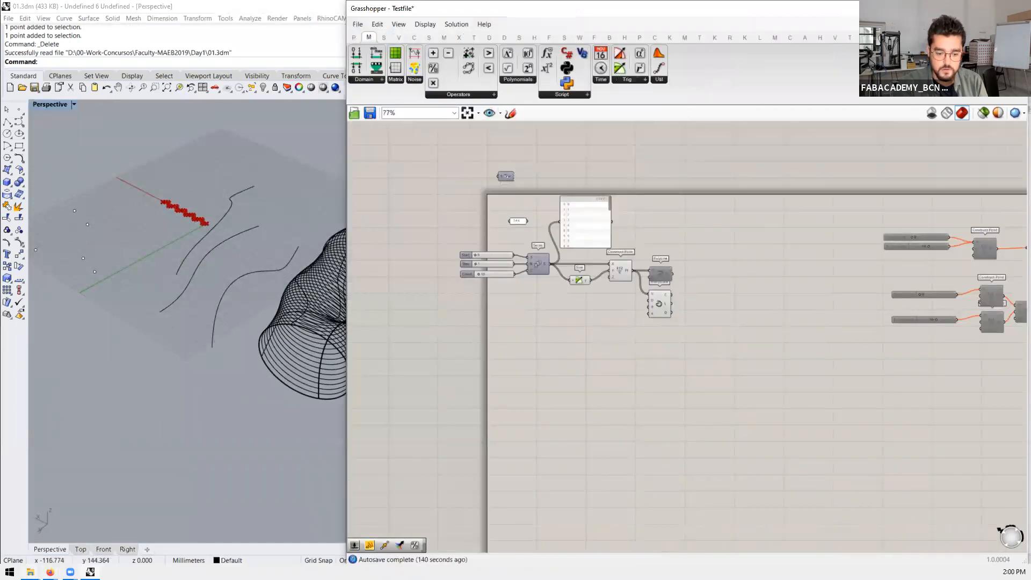
Step: Bring back the Day1 folder and open the definition 01-Basic.gh in Grasshopper
mouse_move(30, 572)
click(102, 544)
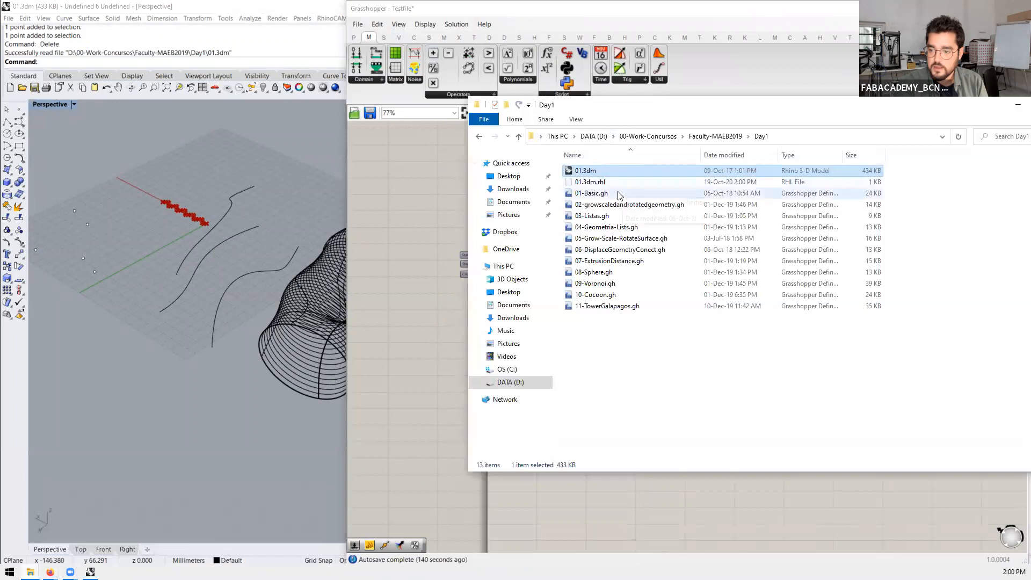
drag(752, 104, 935, 130)
drag(773, 218, 515, 342)
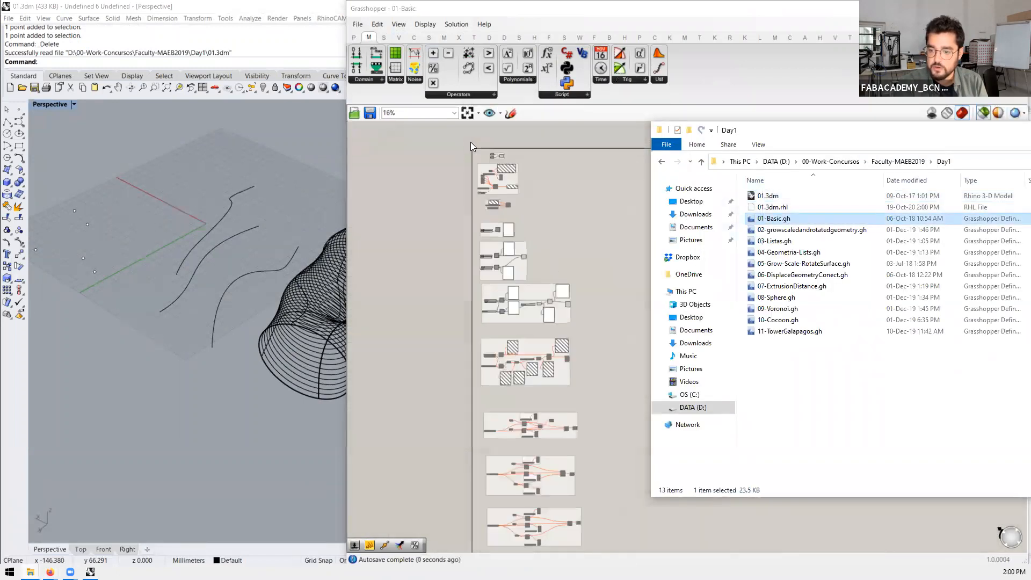
Step: Select every group in the 01-Basic definition and enable all its components
drag(580, 147, 447, 487)
middle_click(488, 410)
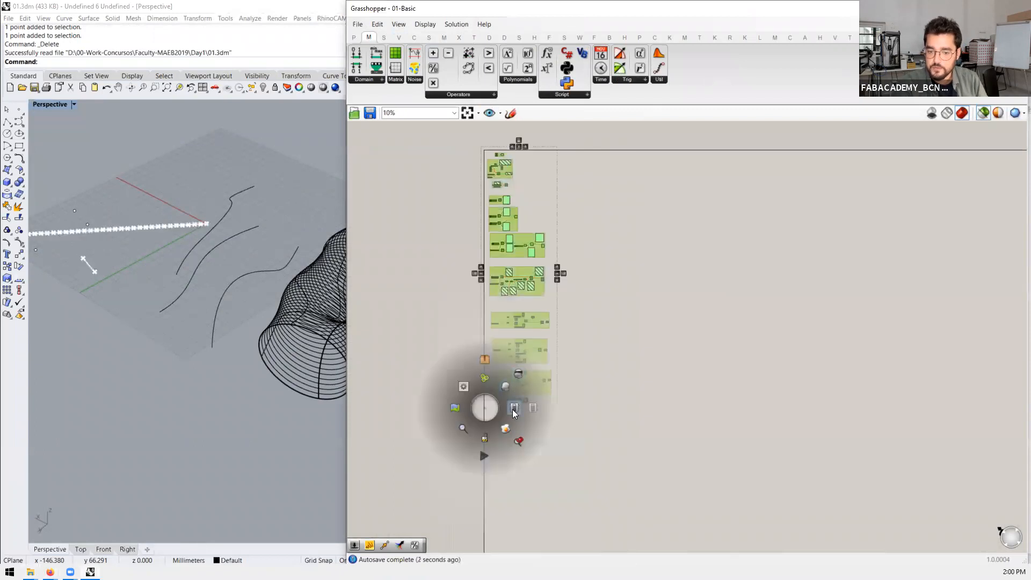
click(413, 326)
Step: Select the entire 01-Basic definition, inspect its preview geometry in the Rhino perspective, and clear the selection
drag(610, 402, 460, 120)
right_drag(215, 301, 168, 292)
mouse_move(223, 253)
right_down()
mouse_move(265, 214)
mouse_move(222, 248)
right_up()
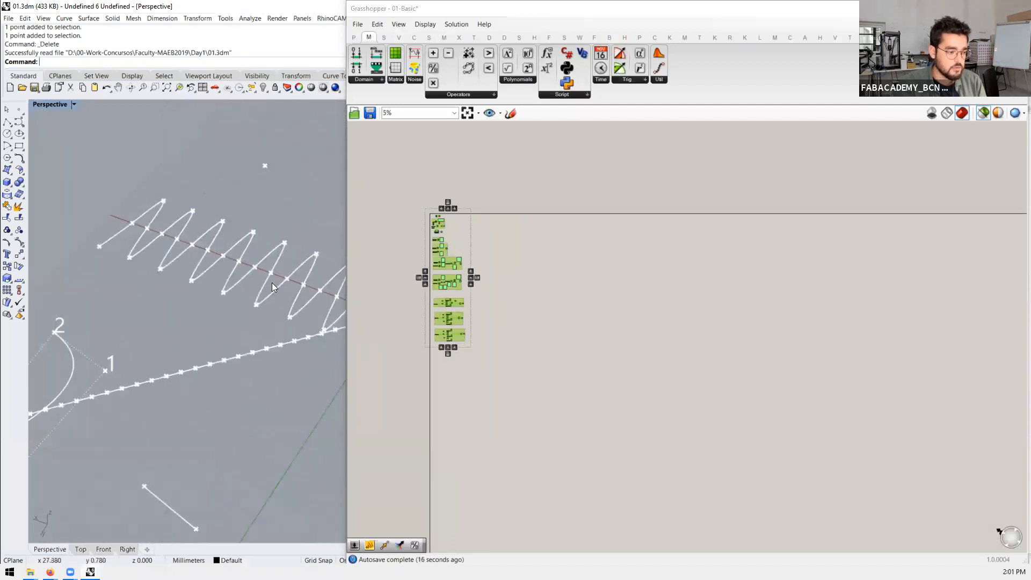
scroll(201, 318, up, 2)
click(516, 248)
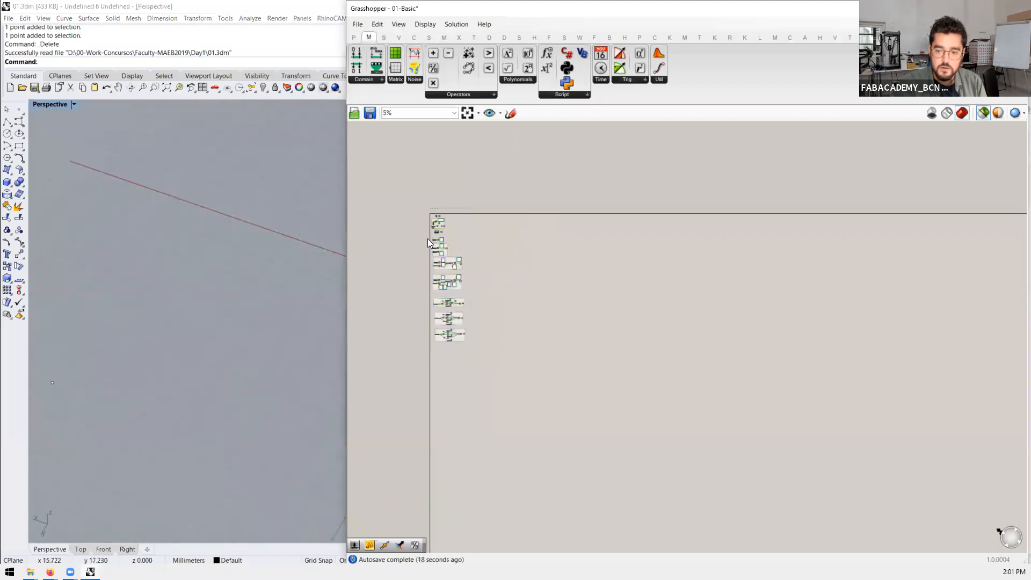
Step: Examine the 01-Basic component groups, from the first Series examples to the frequency and amplitude sine curve definition
scroll(428, 238, up, 8)
scroll(454, 184, up, 4)
scroll(467, 190, down, 2)
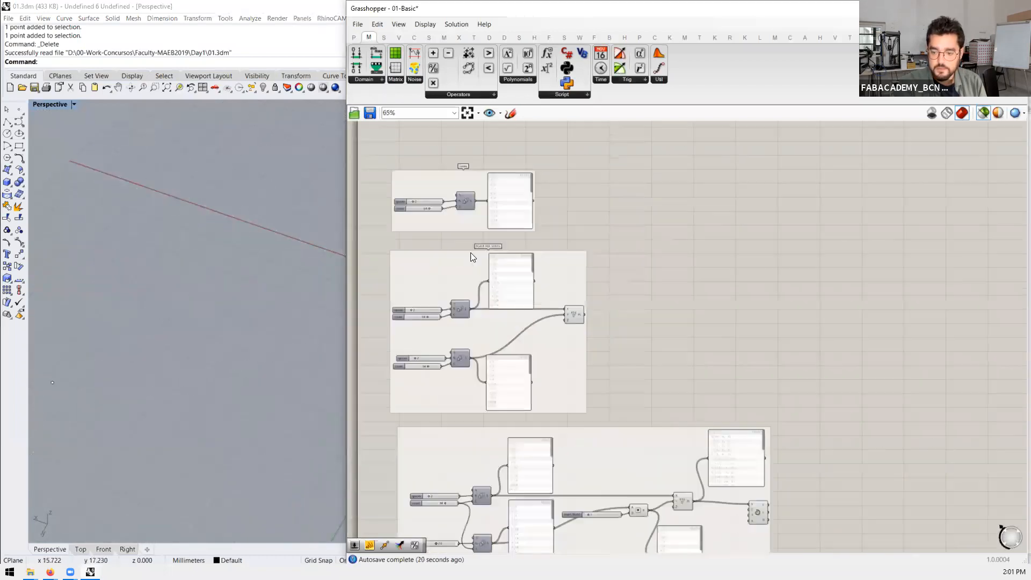
scroll(478, 193, up, 3)
scroll(482, 196, down, 3)
scroll(515, 226, up, 2)
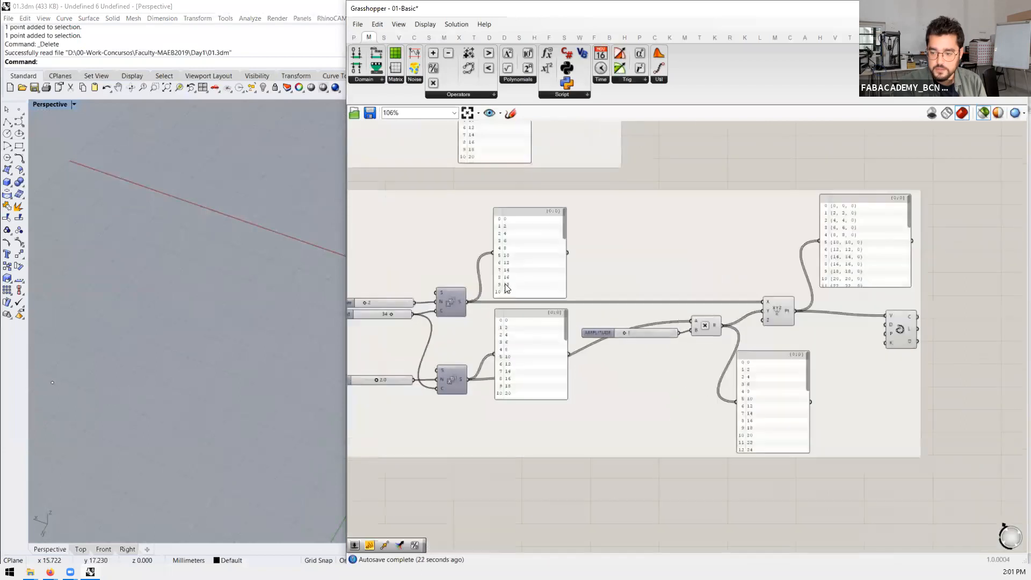
scroll(582, 206, down, 2)
scroll(598, 280, up, 3)
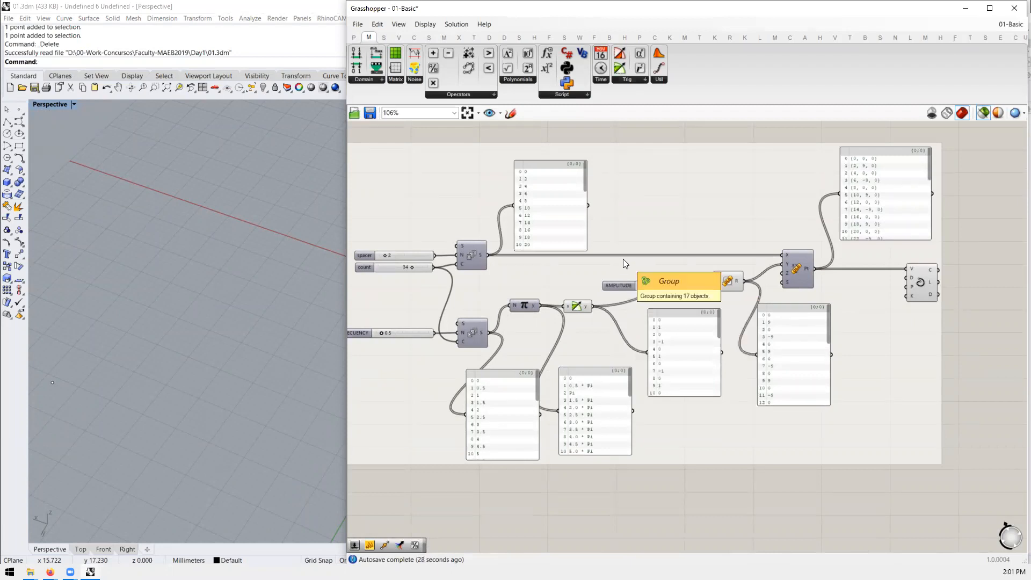
scroll(623, 259, down, 2)
scroll(529, 226, up, 1)
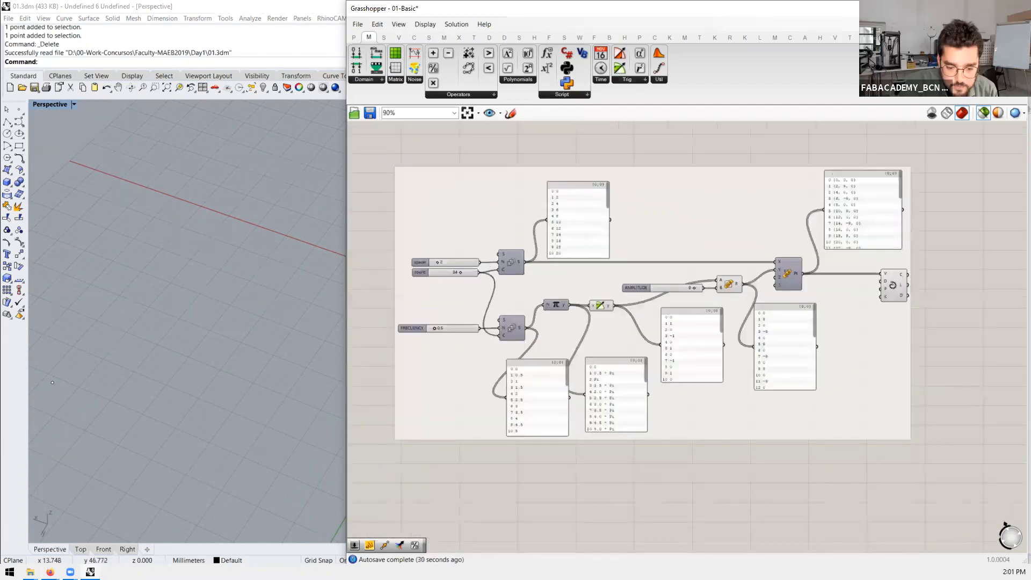
Step: Switch to Firefox, look over the Grasshopper Class page's sample files and example links, and return to Grasshopper
mouse_move(50, 572)
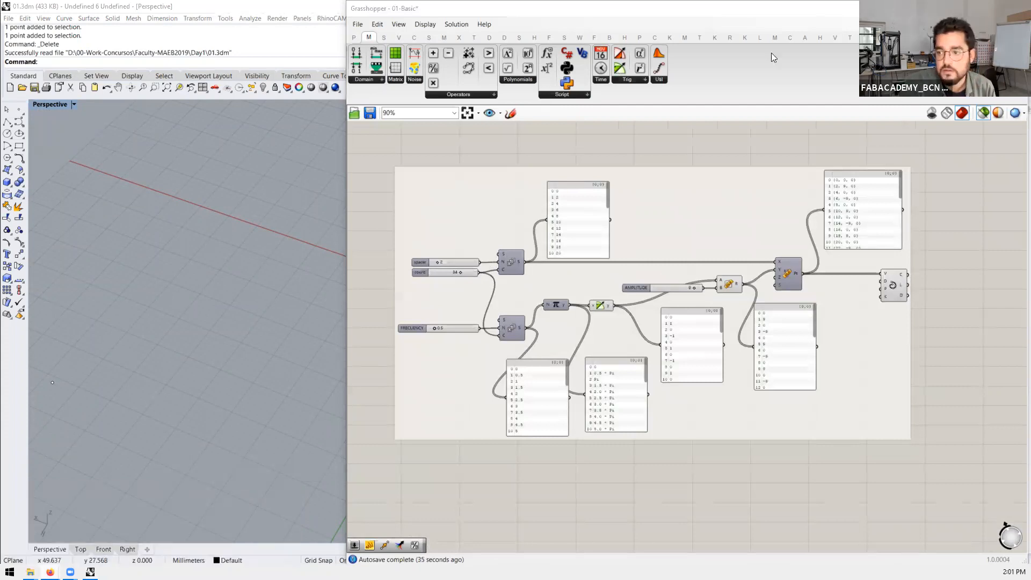
key(alt+Tab)
scroll(323, 145, up, 5)
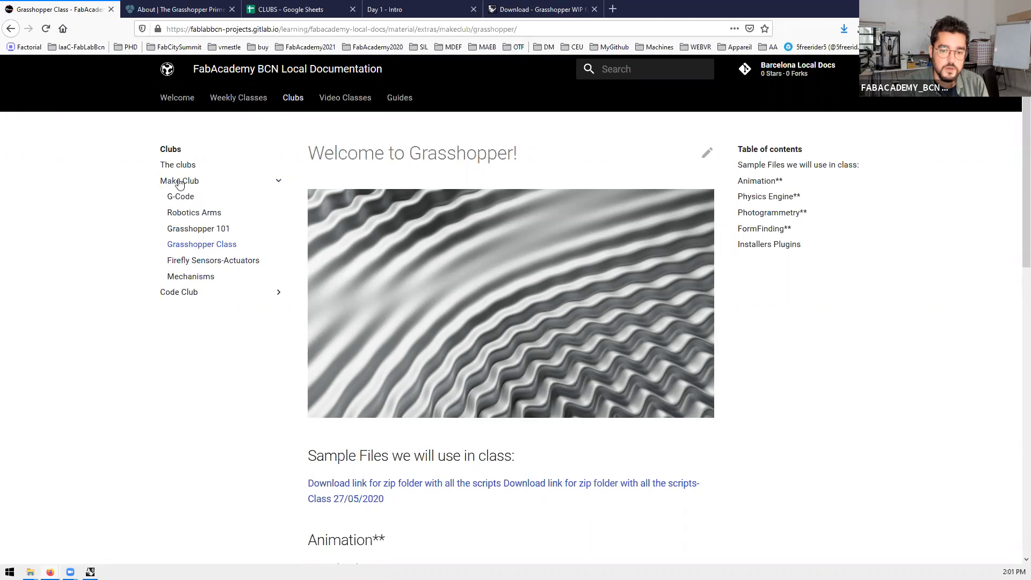
scroll(397, 279, down, 5)
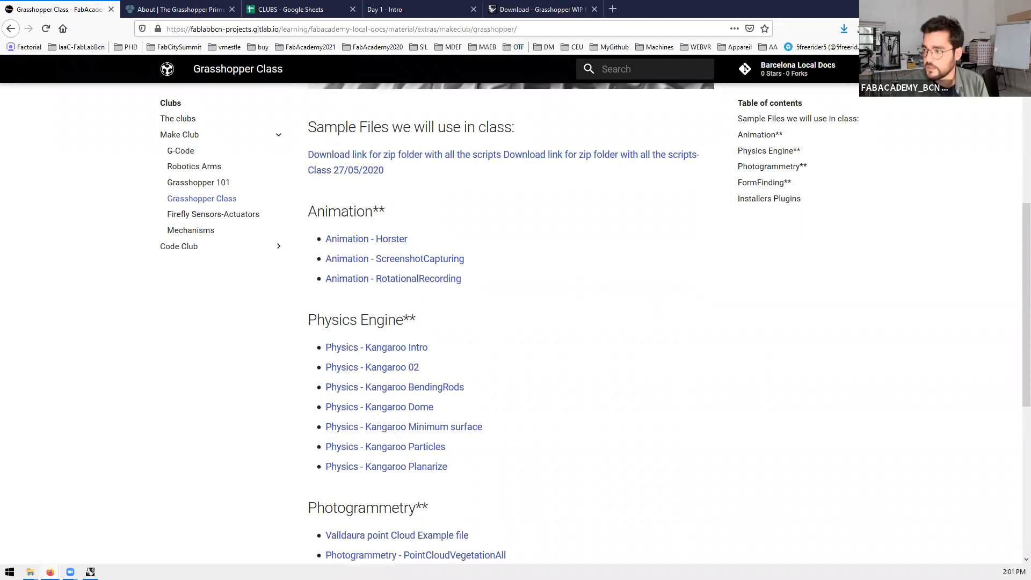
key(alt+Tab)
scroll(639, 247, down, 2)
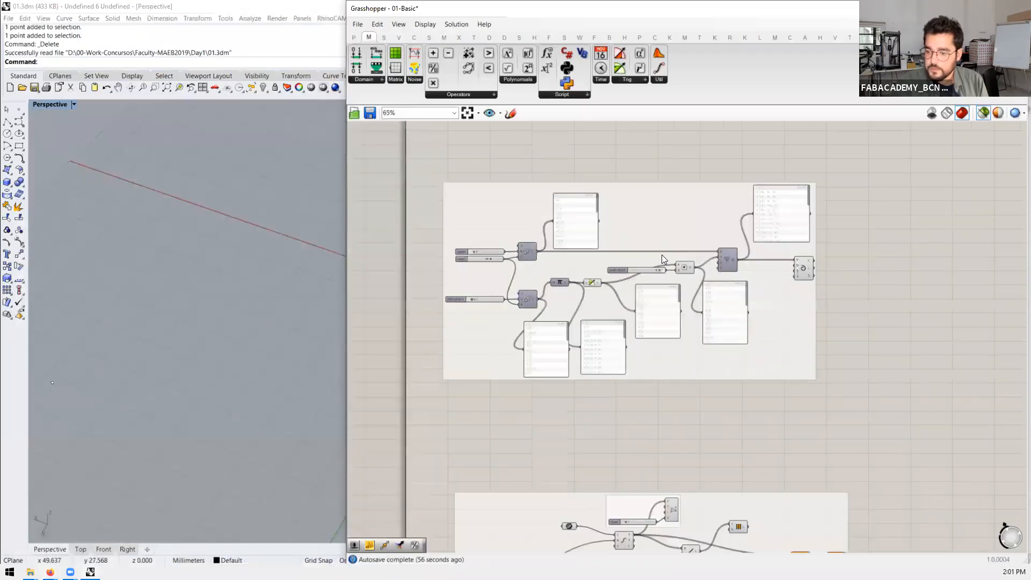
scroll(661, 254, up, 2)
scroll(831, 241, down, 2)
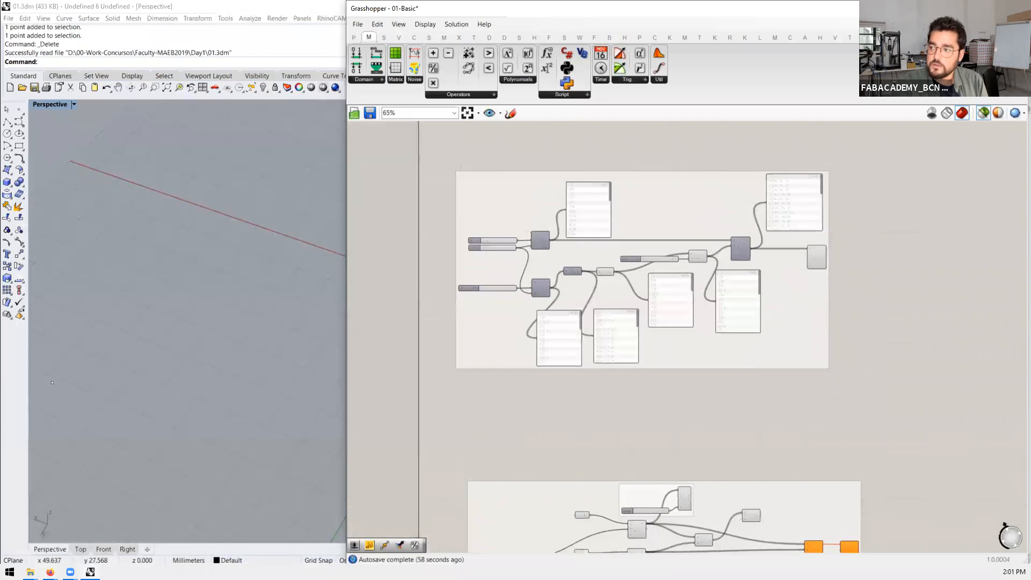
Step: Minimize Grasshopper, switch to the class site in Firefox and open its Grasshopper 101 link
click(967, 8)
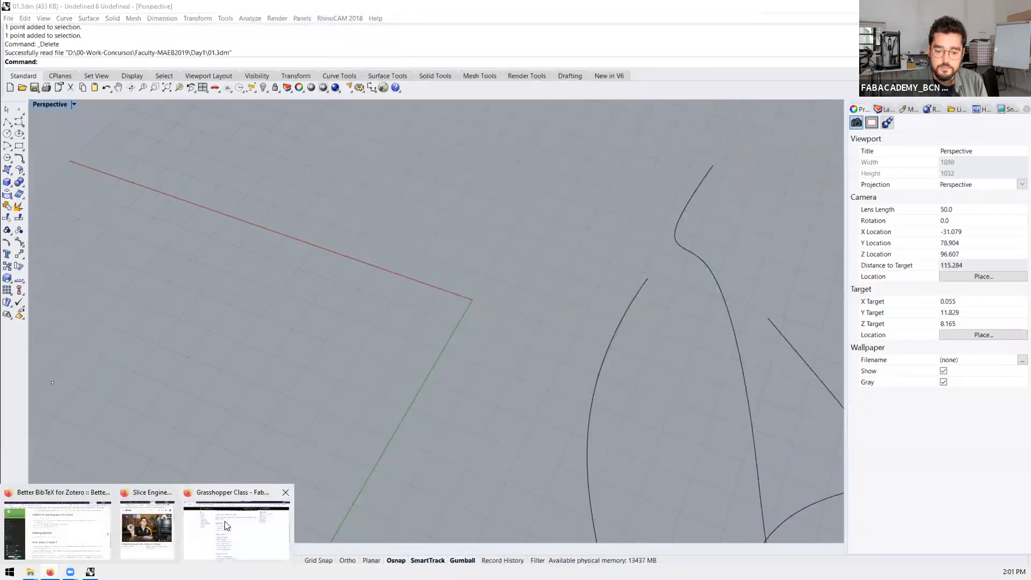
click(226, 522)
scroll(237, 258, up, 2)
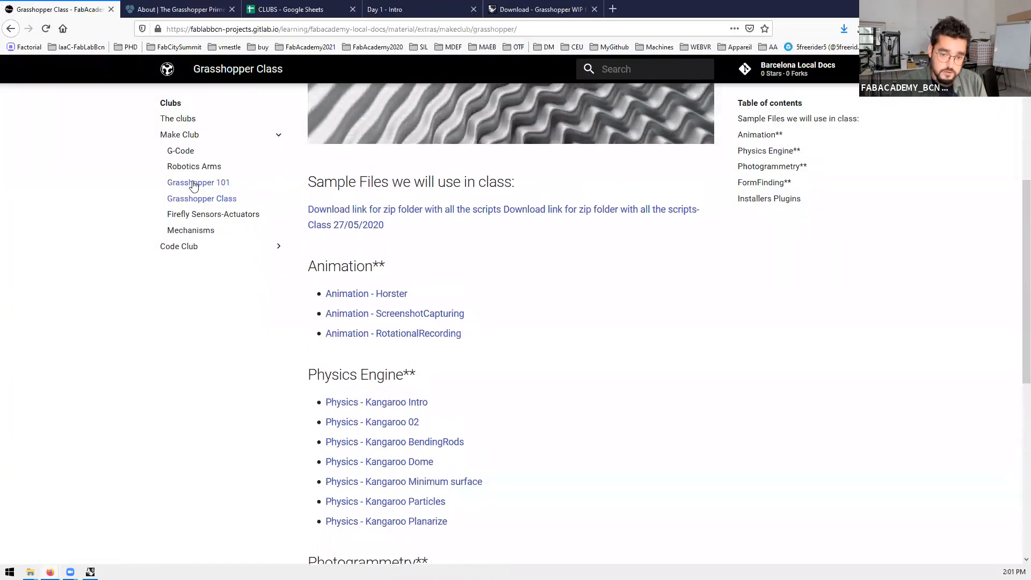
click(194, 184)
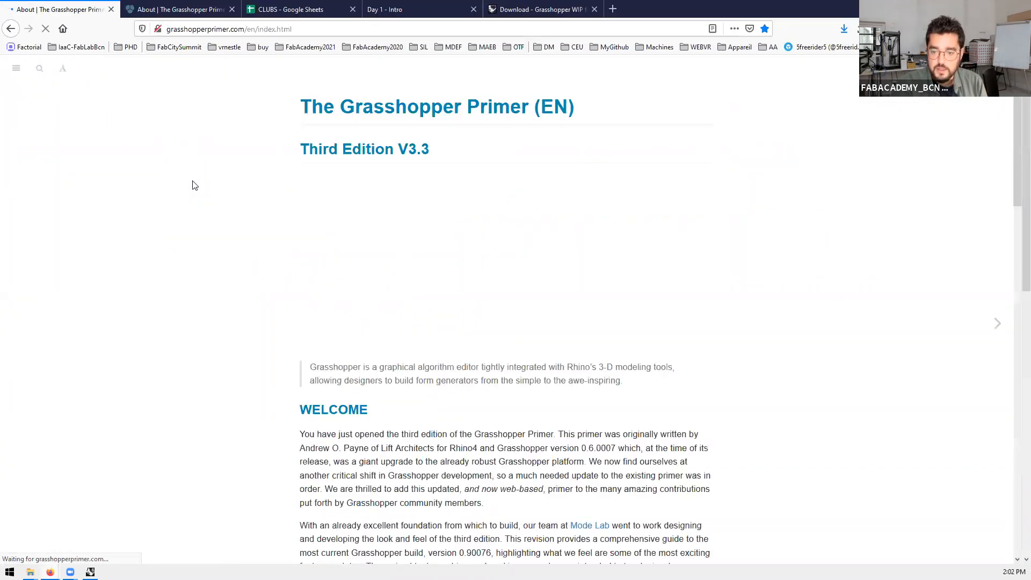
Step: Look over the Grasshopper Primer's introduction page, switch briefly to Rhino and return to the page in Firefox
scroll(365, 237, down, 1)
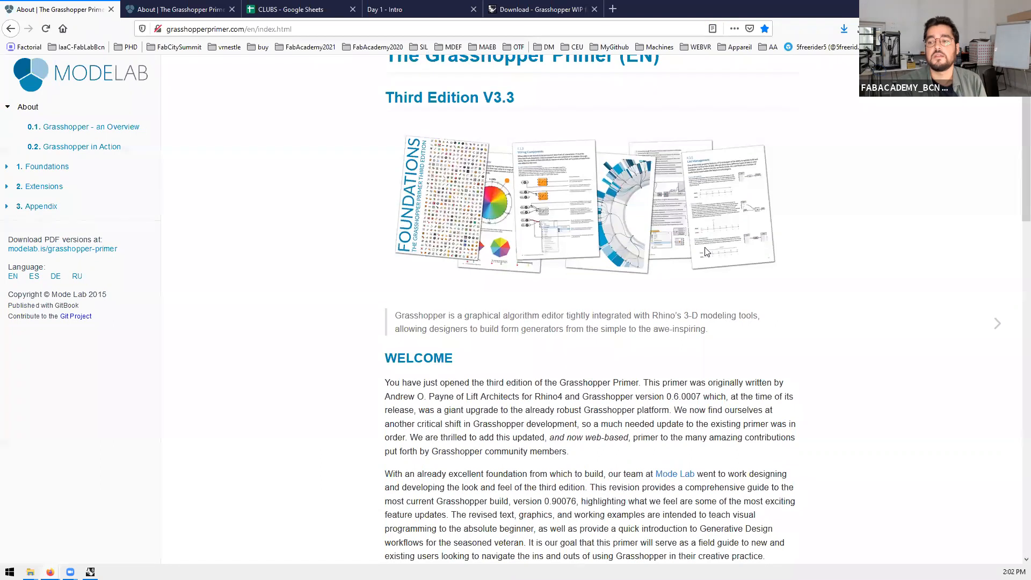
scroll(427, 204, up, 2)
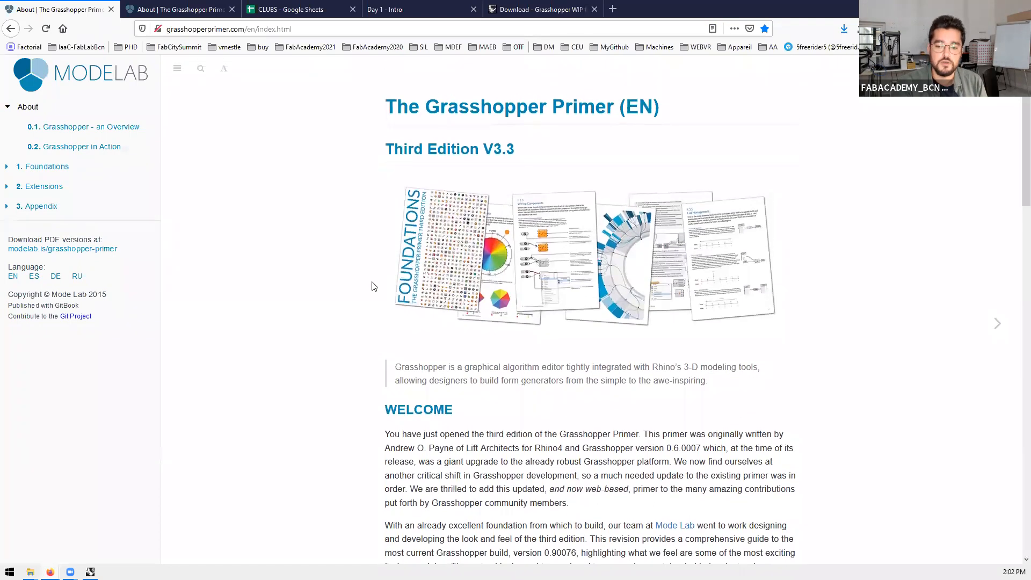
scroll(350, 301, down, 4)
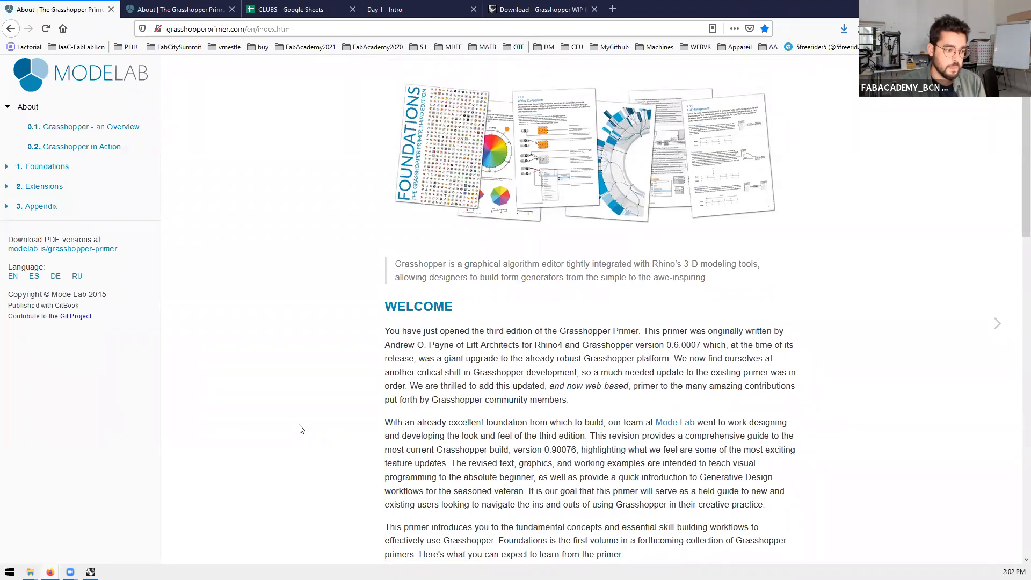
key(alt+Tab)
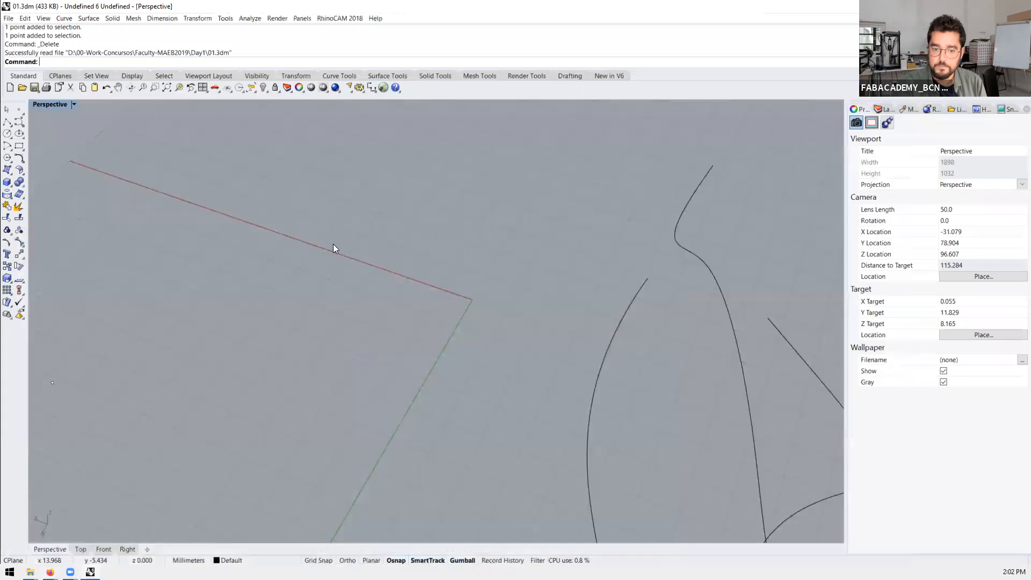
mouse_move(50, 572)
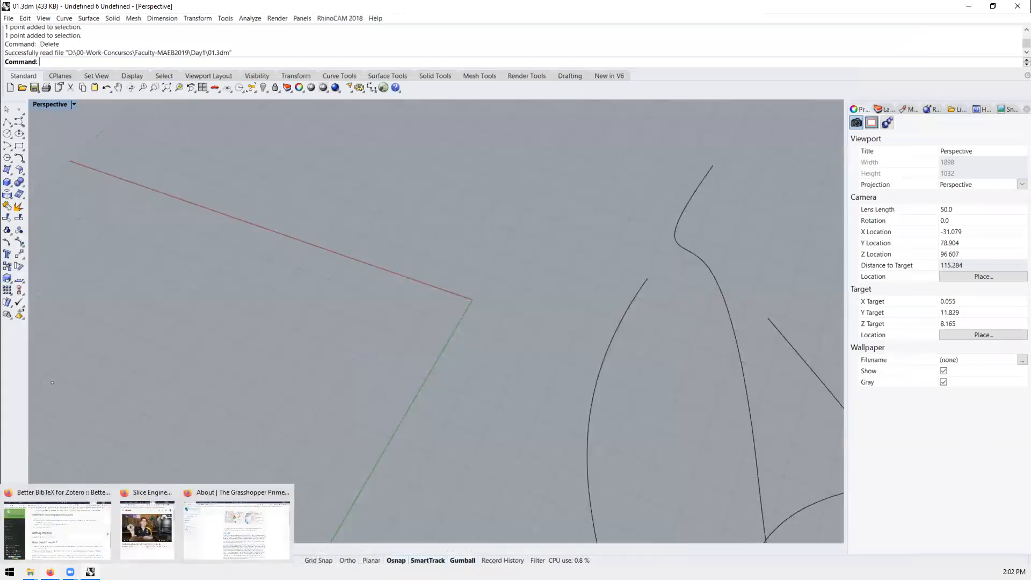
click(256, 529)
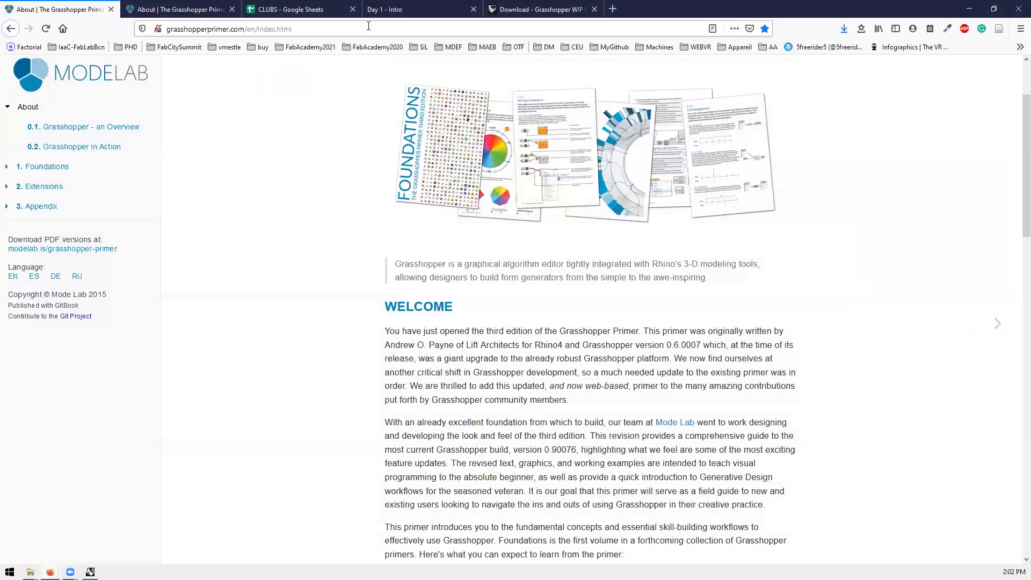
Step: Select the Grasshopper Primer page's web address, then read through the page's welcome text and chapter overview
click(368, 27)
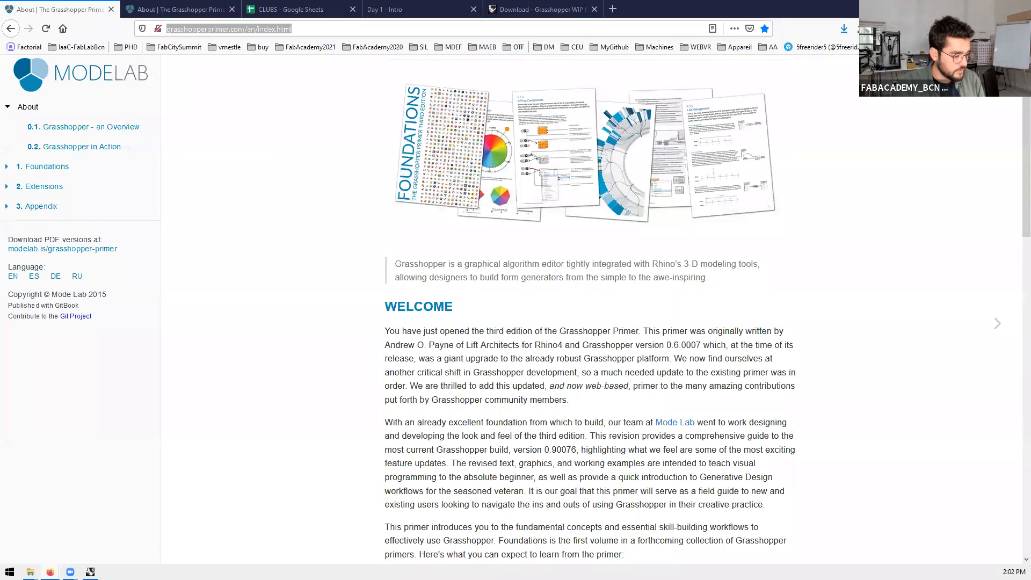
click(331, 312)
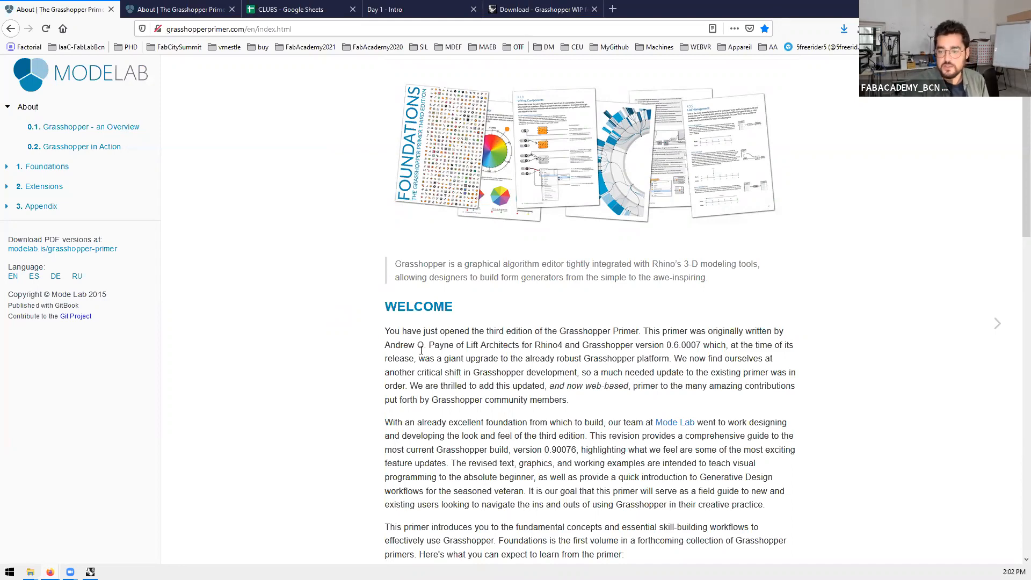
scroll(371, 351, down, 10)
scroll(371, 352, up, 5)
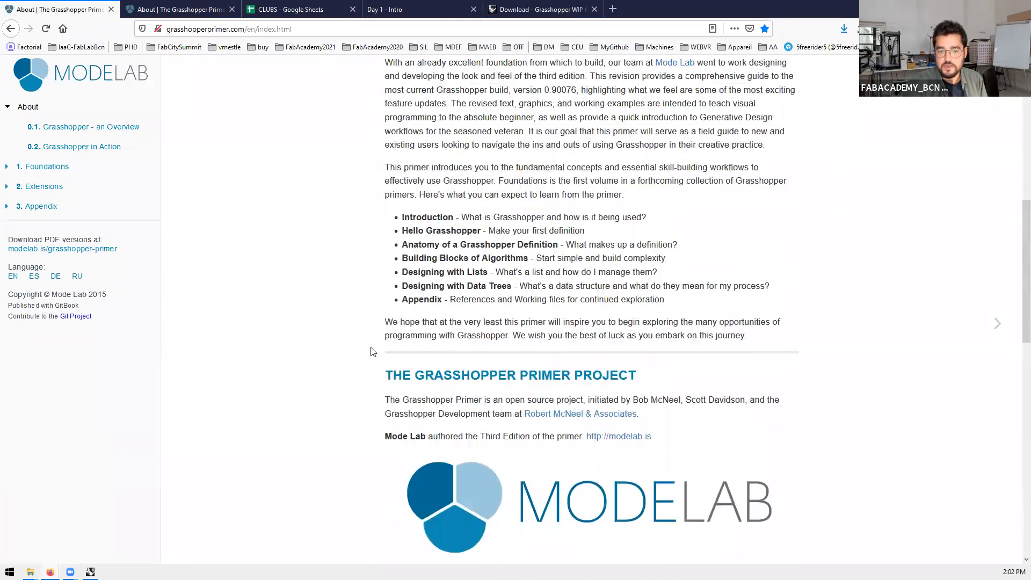
scroll(371, 351, up, 5)
Step: Open the Primer's Foundations chapter and Anatomy of a Grasshopper Definition, then read through the Wiring Components page
click(35, 171)
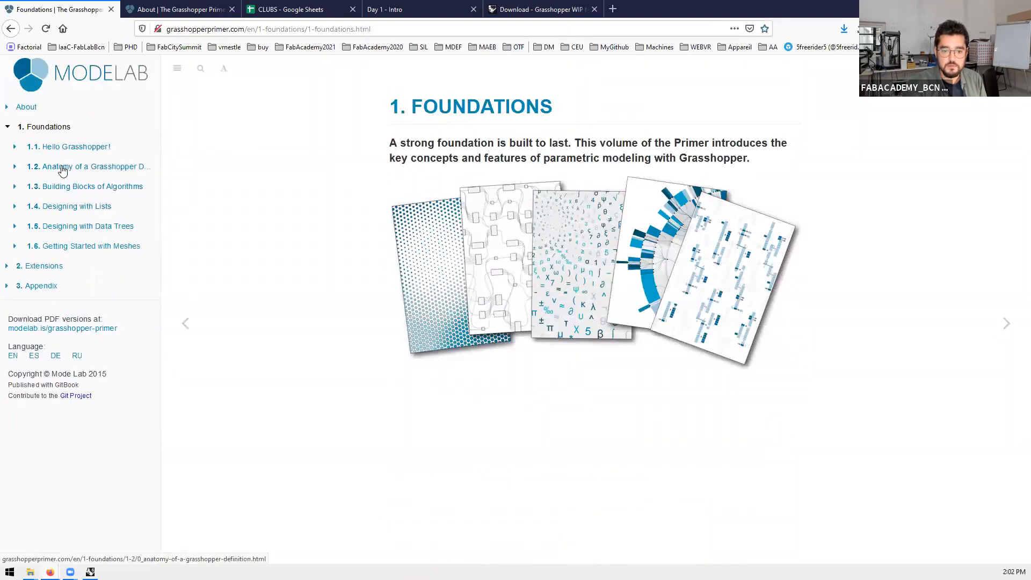
click(59, 166)
scroll(375, 303, down, 2)
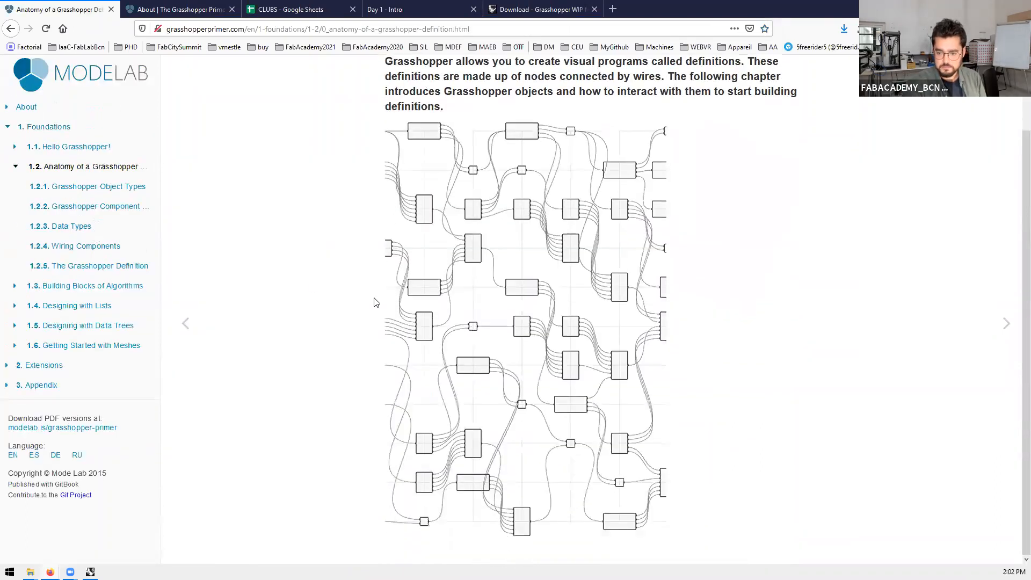
click(80, 245)
scroll(316, 316, down, 4)
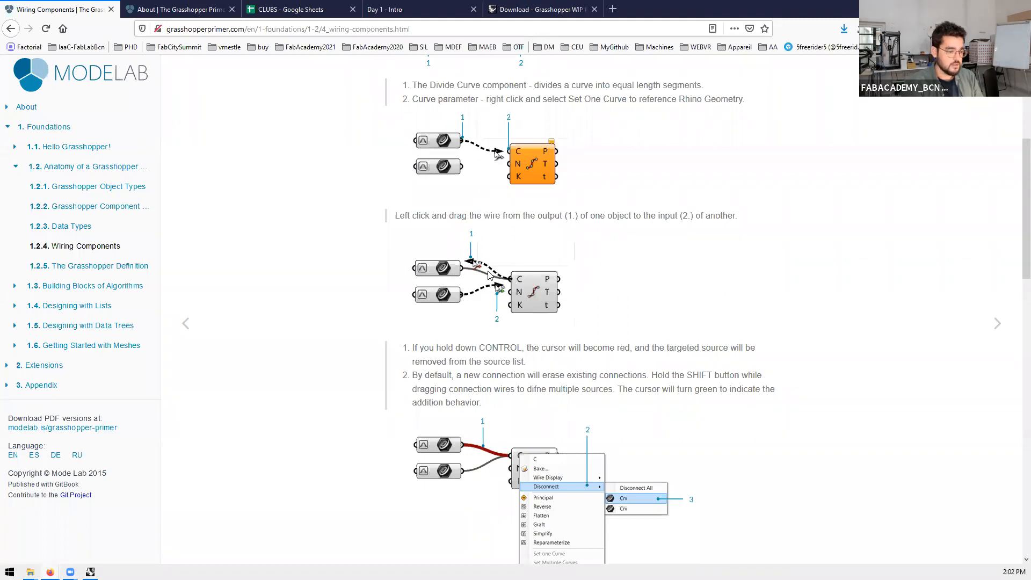
scroll(609, 250, down, 3)
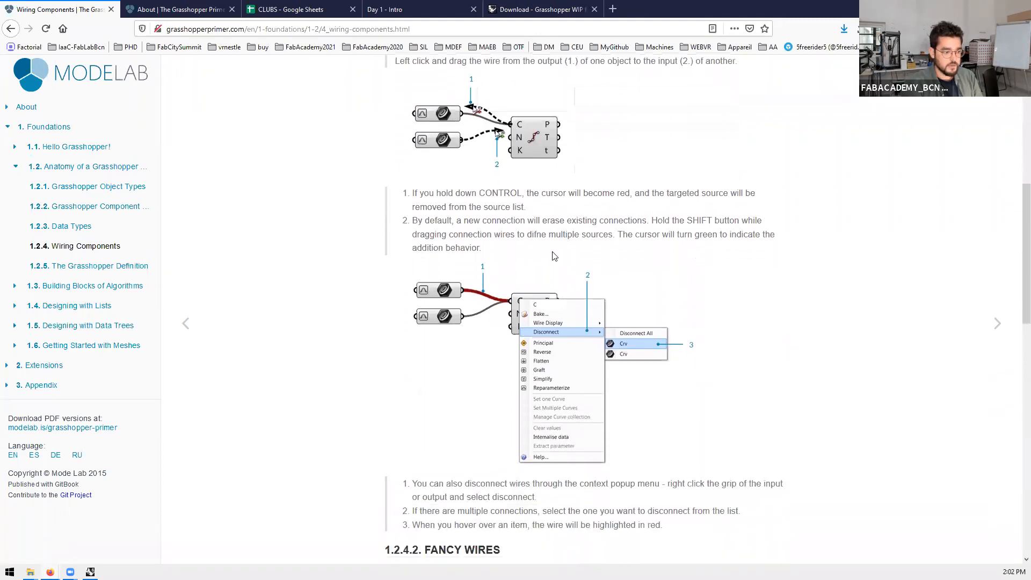
scroll(488, 339, down, 3)
scroll(489, 339, down, 5)
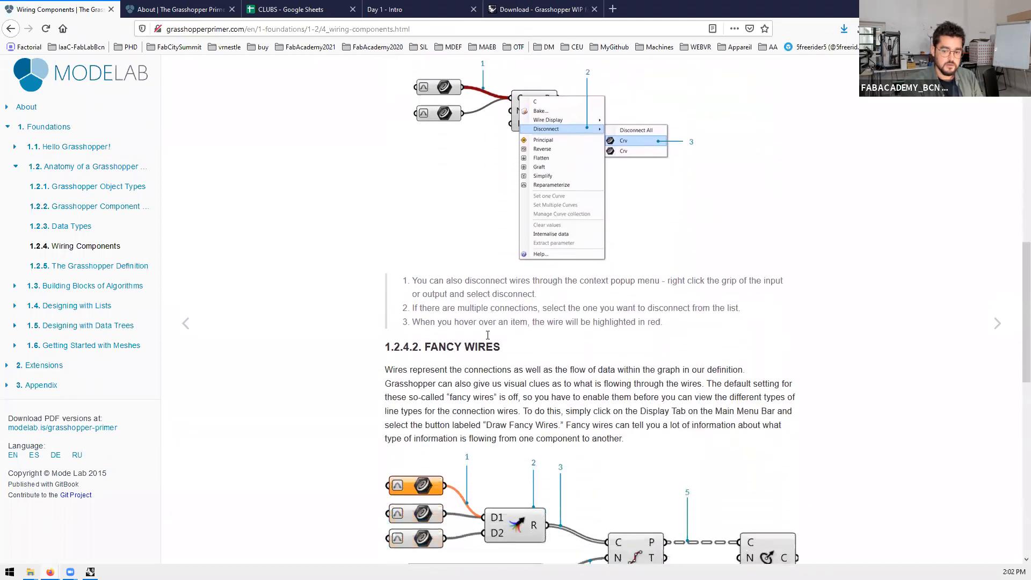
scroll(489, 339, down, 8)
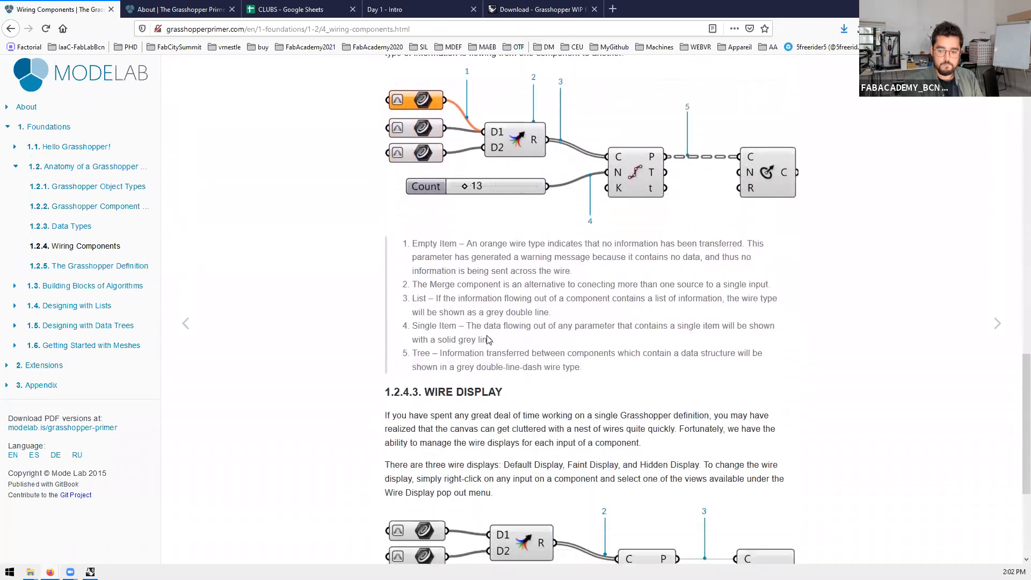
scroll(488, 339, down, 1)
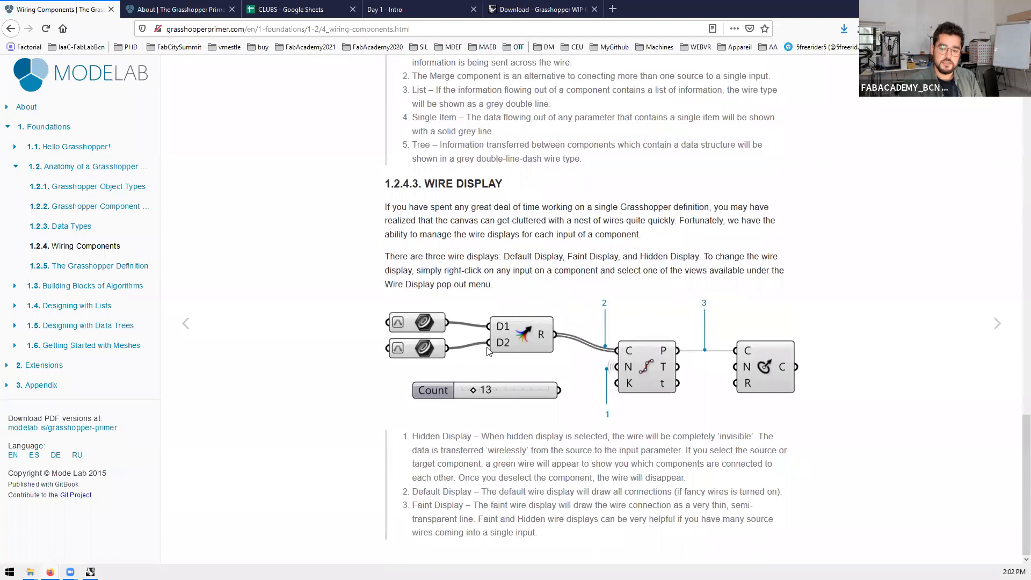
scroll(489, 351, up, 20)
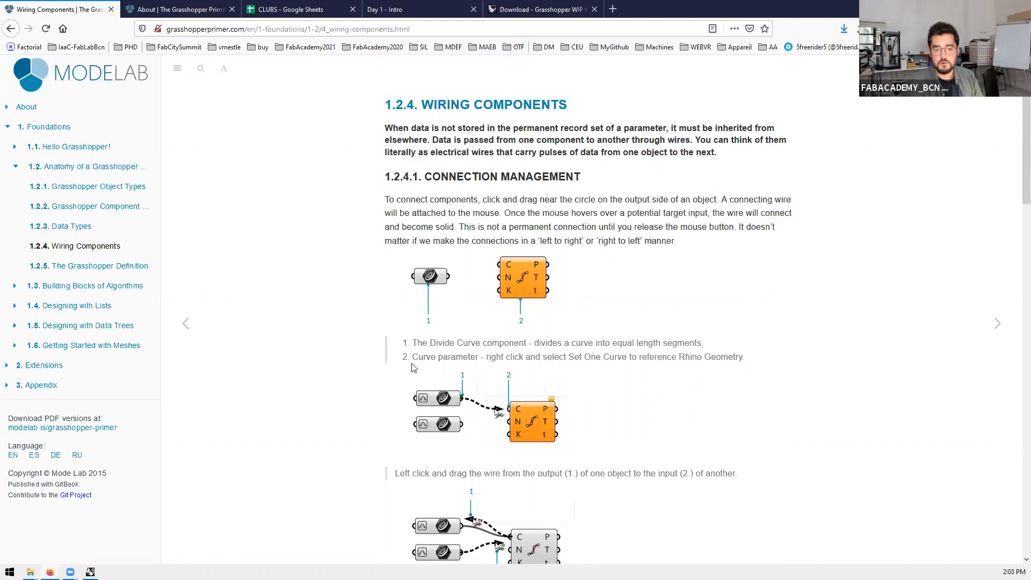
Step: Open Creating Data Trees under Designing with Data Trees and look over its Flatten and Graft Tree sections
click(69, 326)
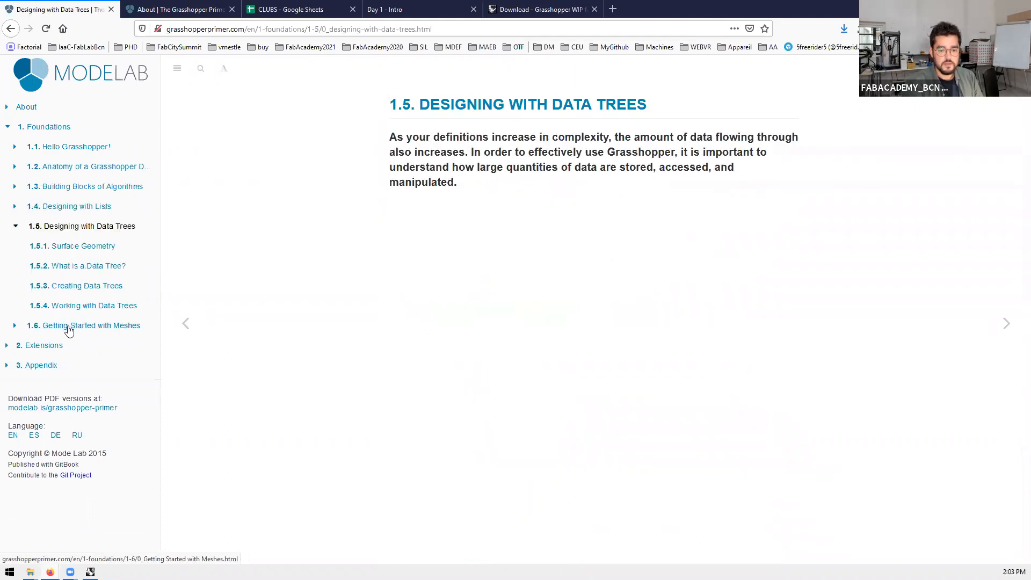
click(76, 285)
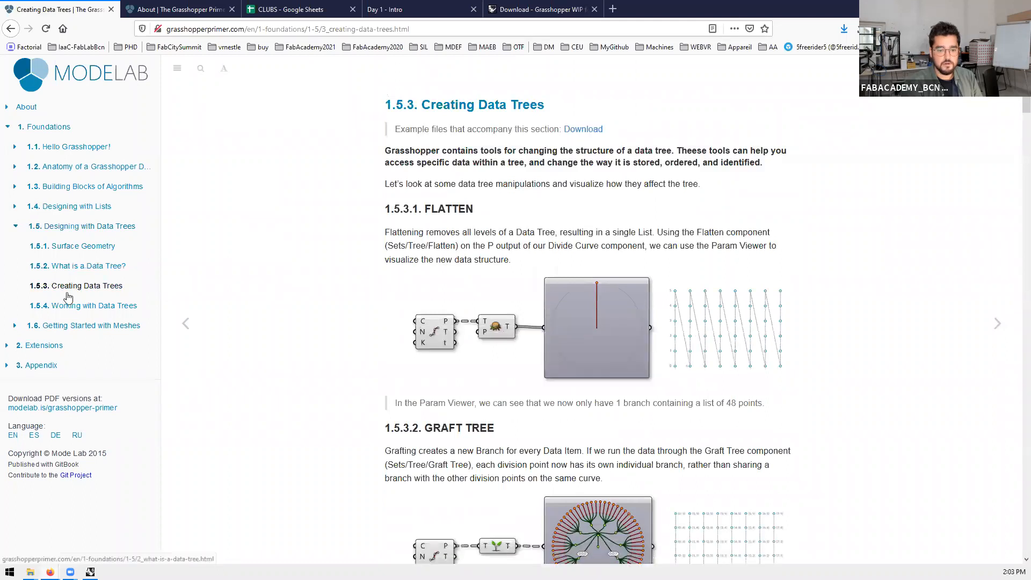
scroll(370, 330, down, 4)
scroll(385, 364, up, 2)
scroll(45, 209, up, 2)
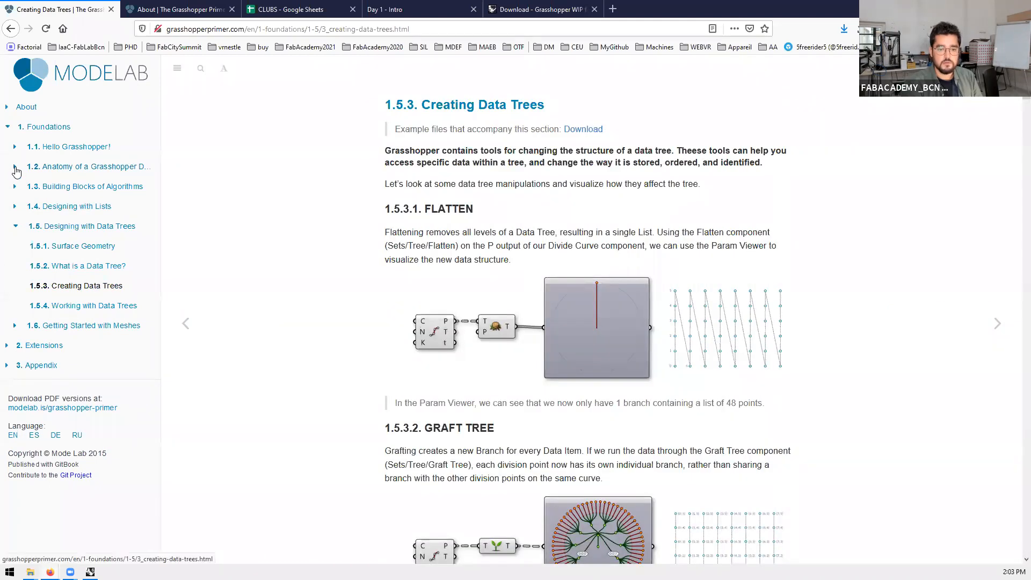
Step: Expand the Primer's chapters 1.2 and 1.3 to show their topics, and collapse chapter 1.5
click(15, 167)
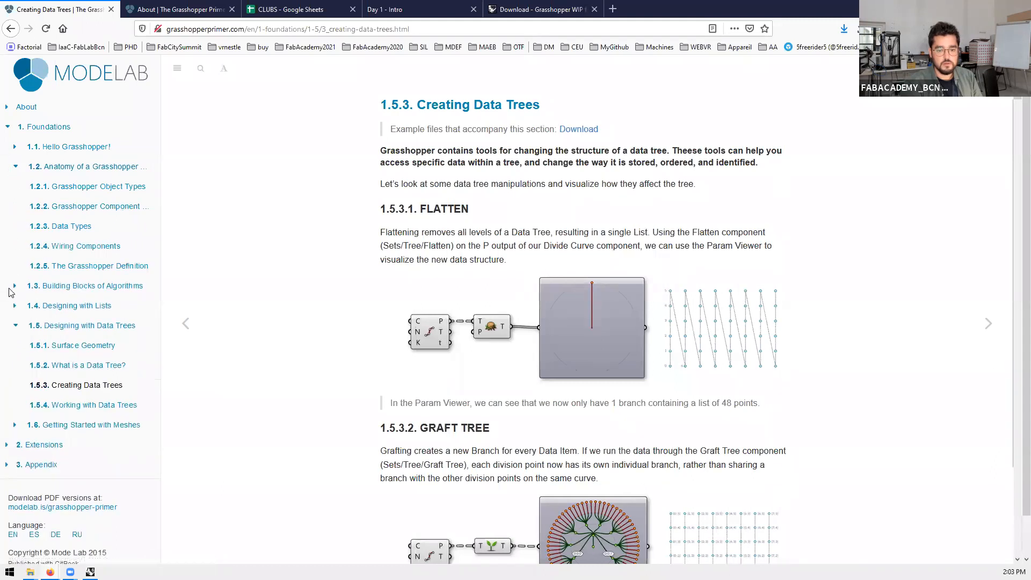
click(15, 288)
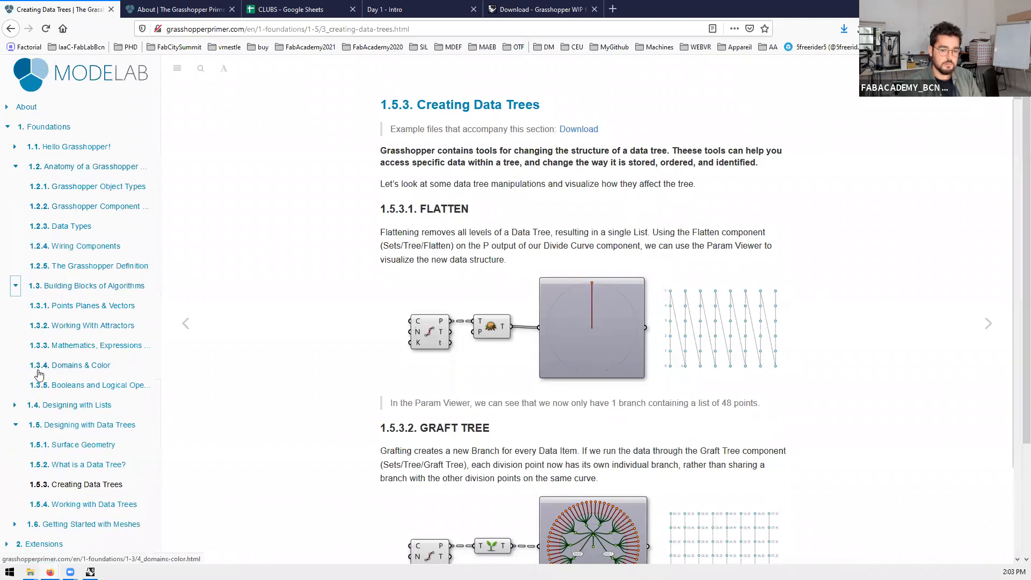
click(16, 425)
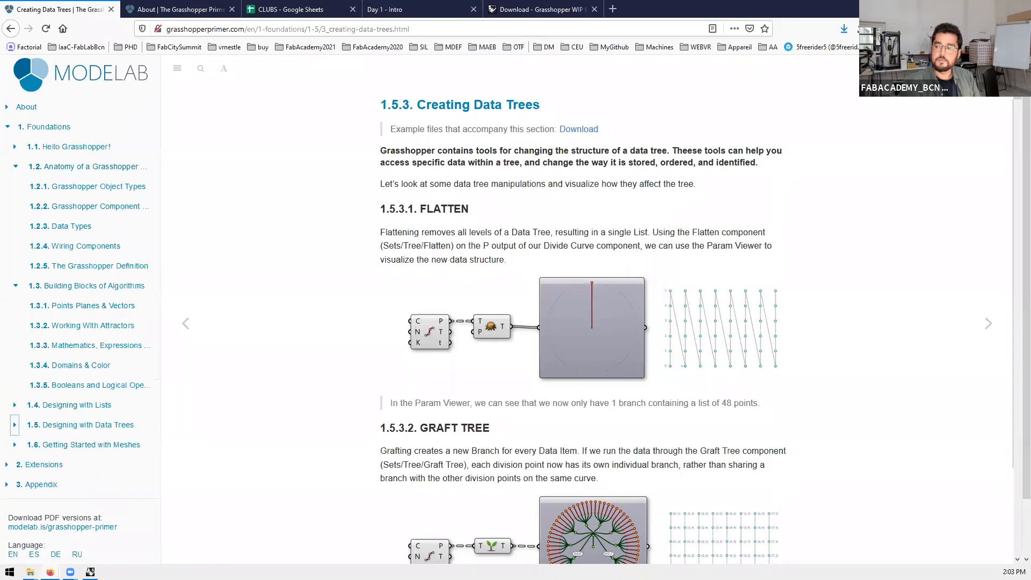
Step: Close the Grasshopper WIP download page, the Day 1 - Intro page and the CLUBS spreadsheet
click(570, 10)
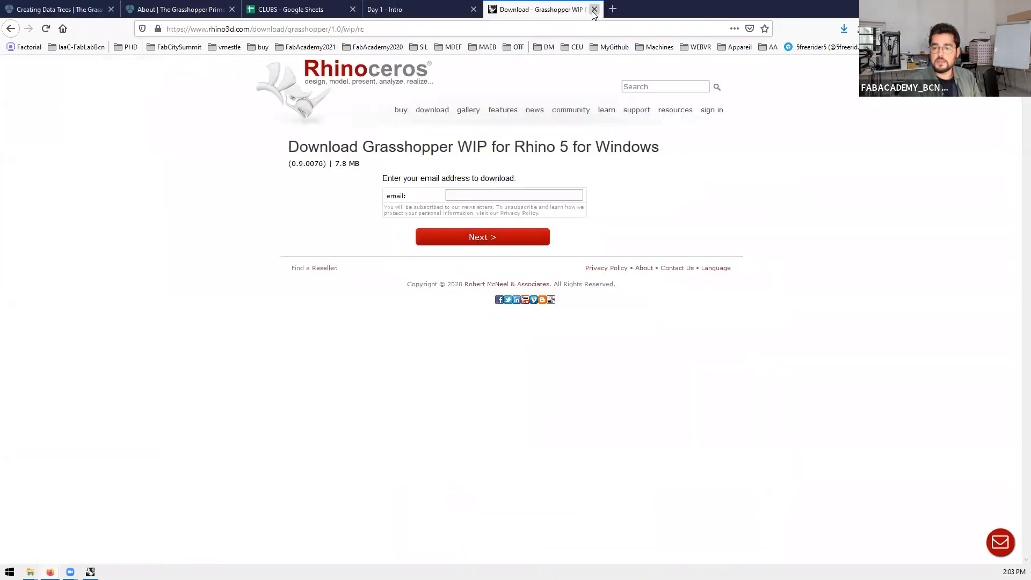
click(594, 10)
click(473, 9)
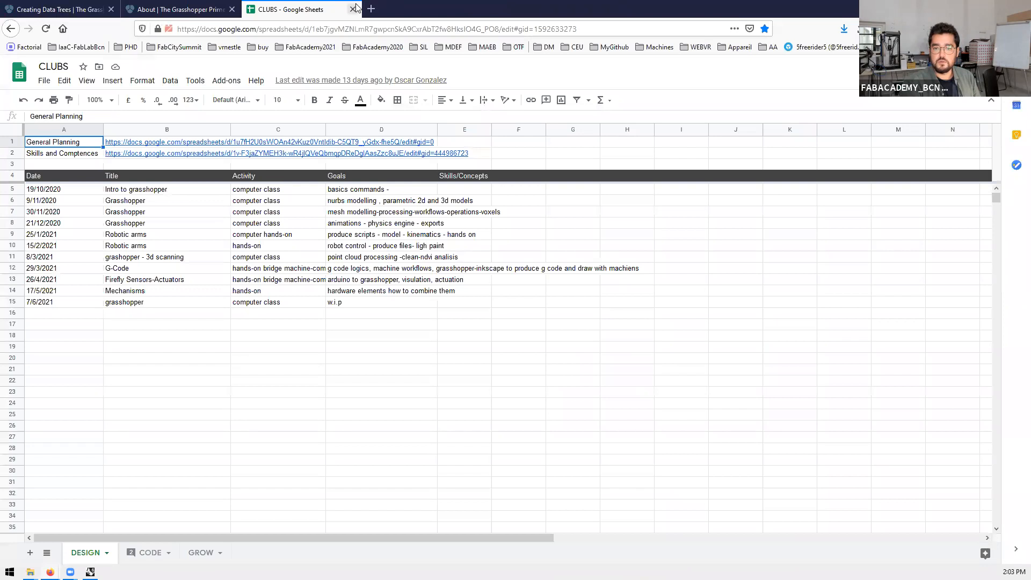
click(353, 9)
Step: Switch to Rhino, bring up the Day1 folder window and look through the Day2 and Day3 example folders
key(alt+Tab)
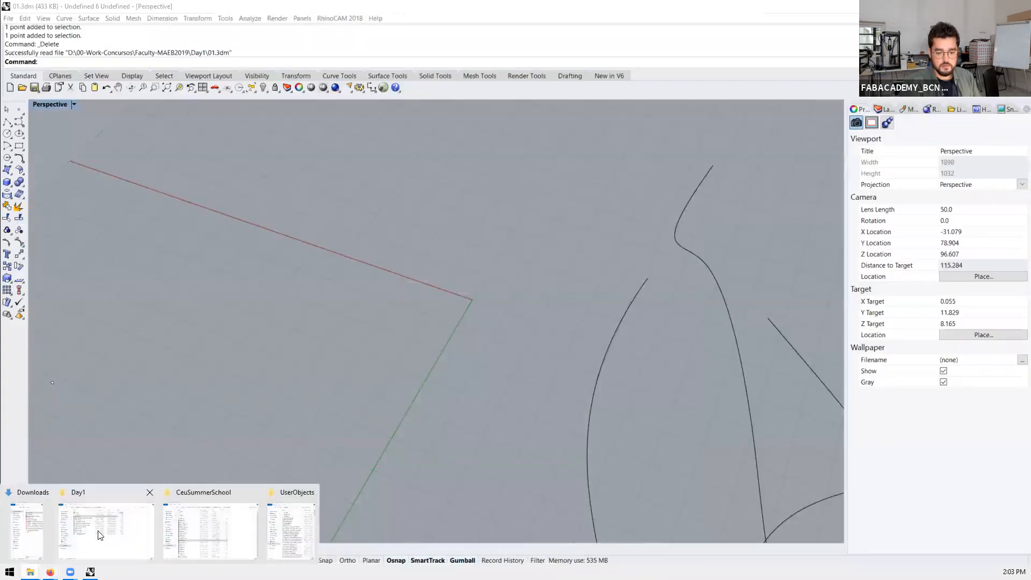
click(98, 535)
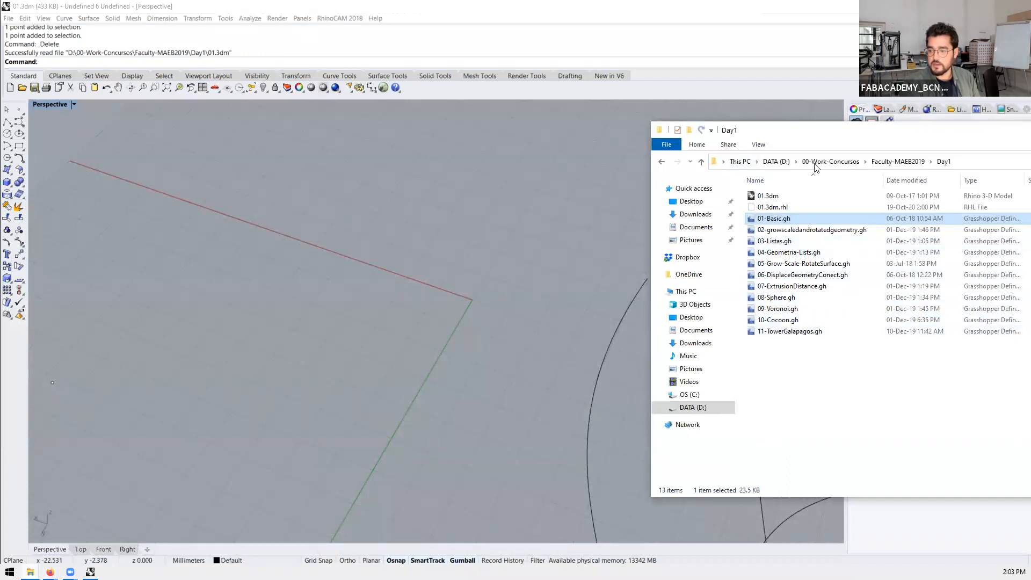
click(898, 162)
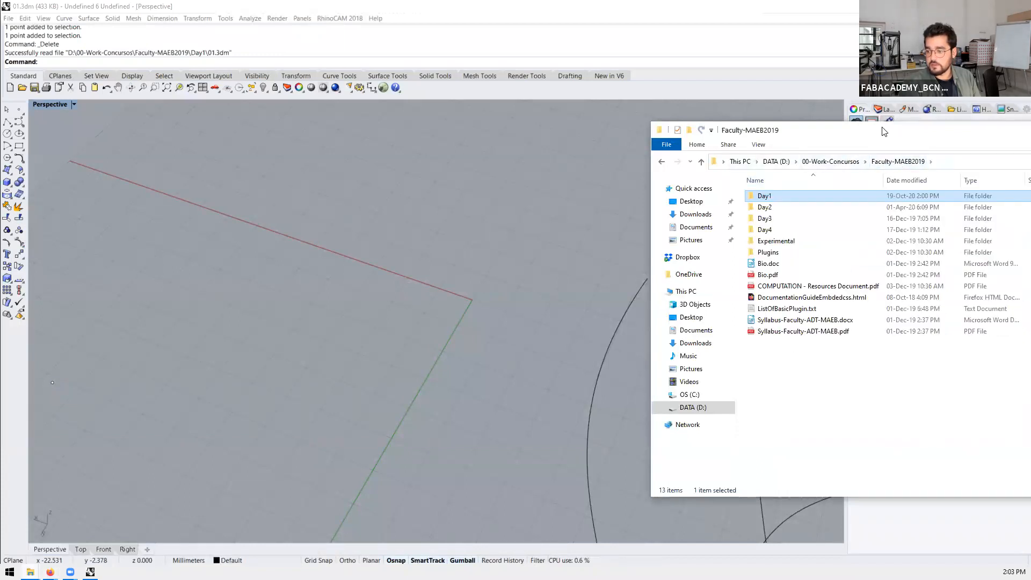
double_click(717, 204)
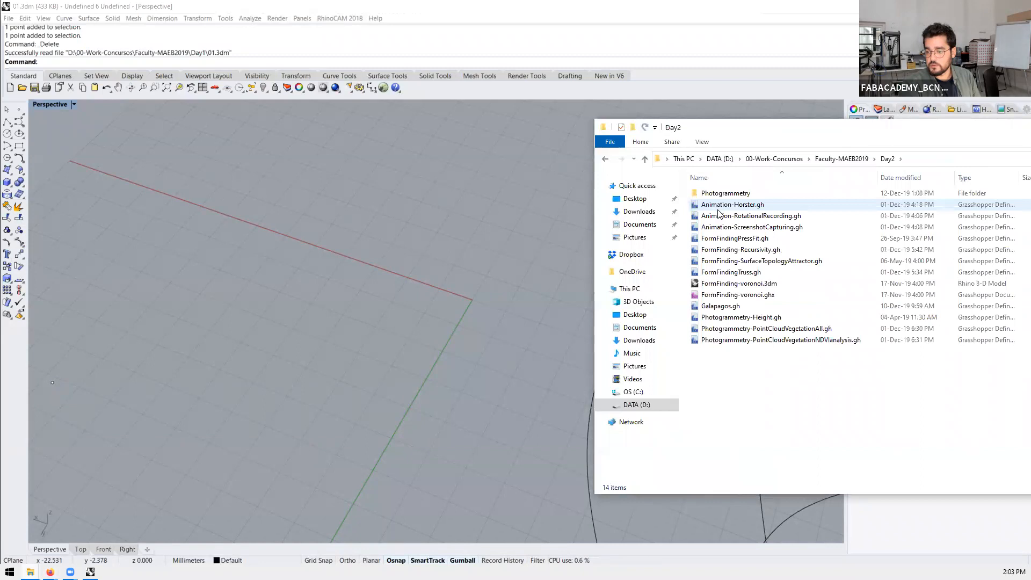
click(726, 228)
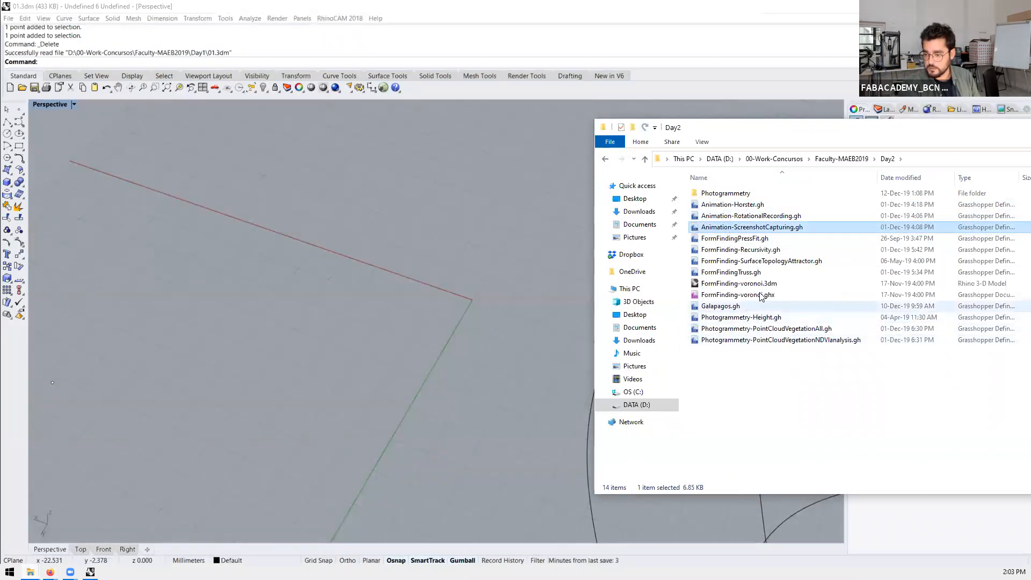
click(829, 163)
double_click(744, 220)
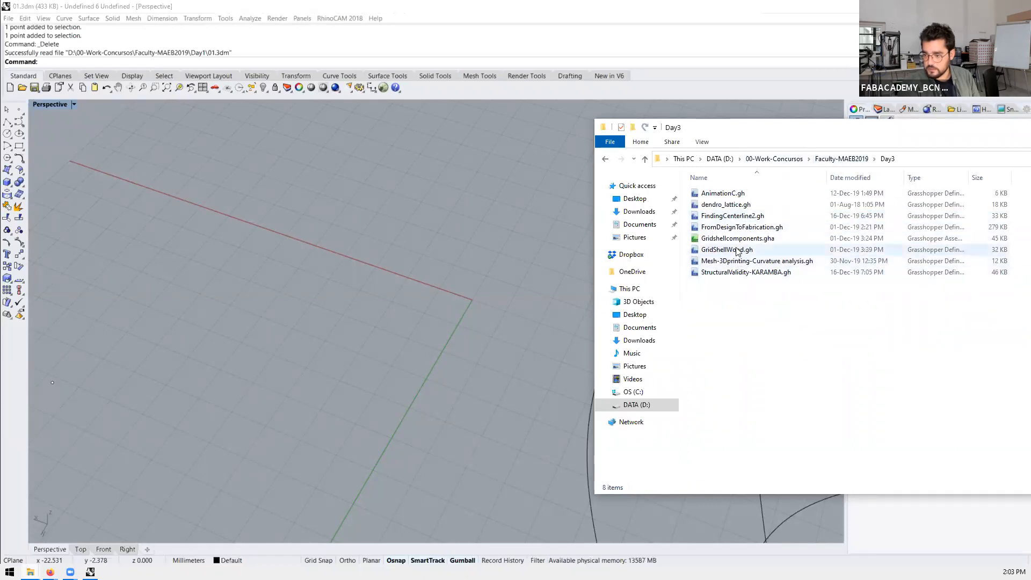
Step: Open the Day4 folder inside Faculty-MAEB2019 and load KangarooBending.gh into Grasshopper
click(836, 161)
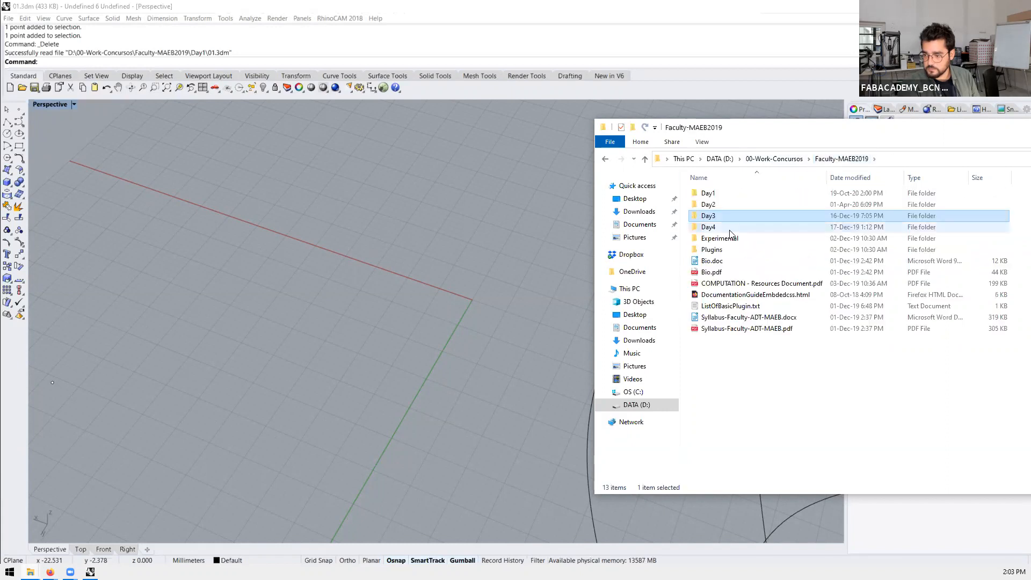
double_click(733, 227)
drag(736, 261, 462, 311)
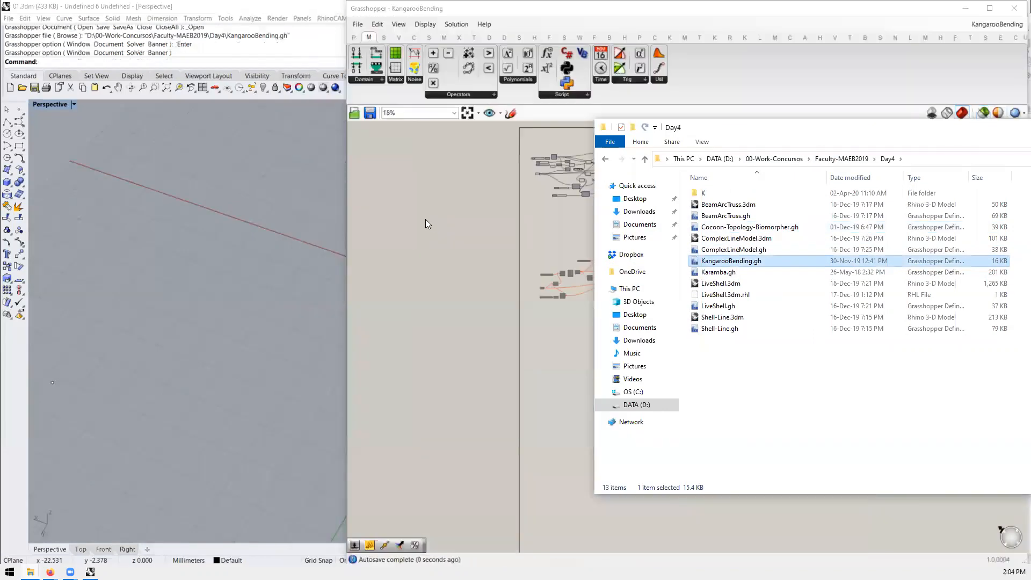
Step: Set the simulation toggle in the KangarooBending definition to True and look over its other component group
scroll(620, 173, up, 8)
scroll(164, 340, down, 4)
right_drag(175, 336, 258, 308)
scroll(798, 349, up, 3)
scroll(798, 349, up, 3)
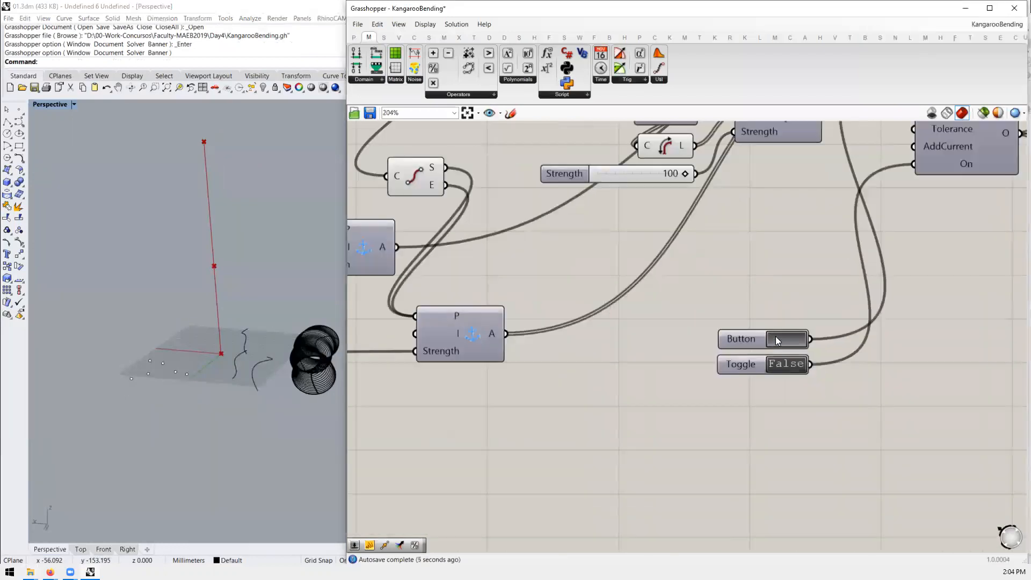
click(779, 364)
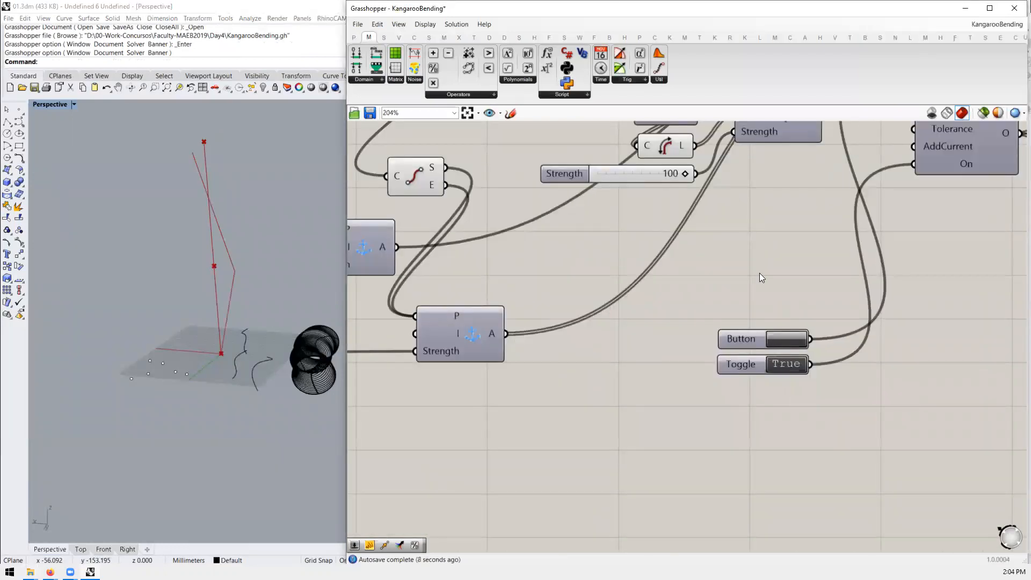
scroll(759, 273, down, 8)
scroll(766, 264, down, 4)
scroll(747, 438, up, 7)
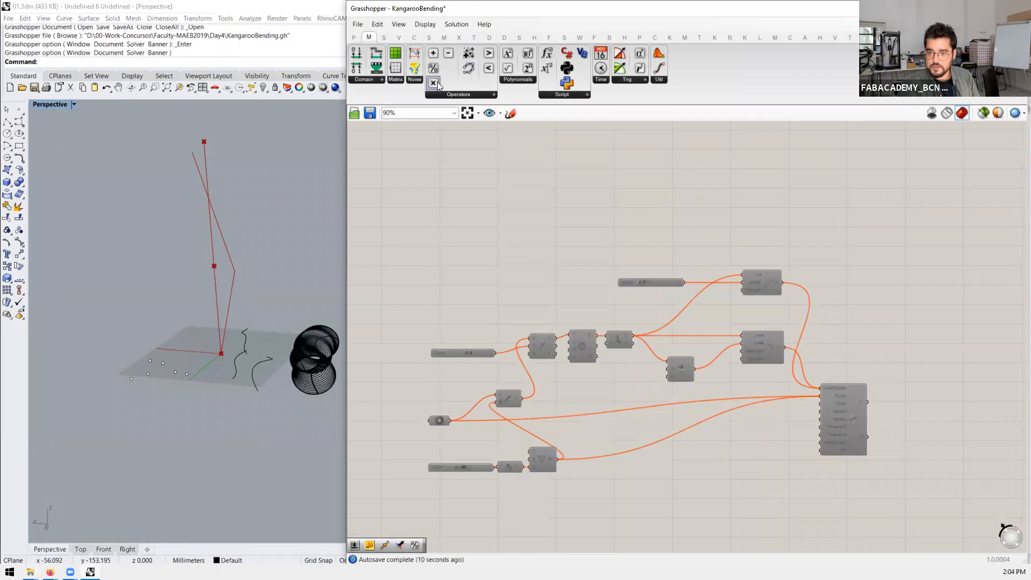
Step: Return to the file window, look into Day2, then load 05-Grow-Scale-RotateSurface.gh from Day1 into Grasshopper
key(alt+Tab)
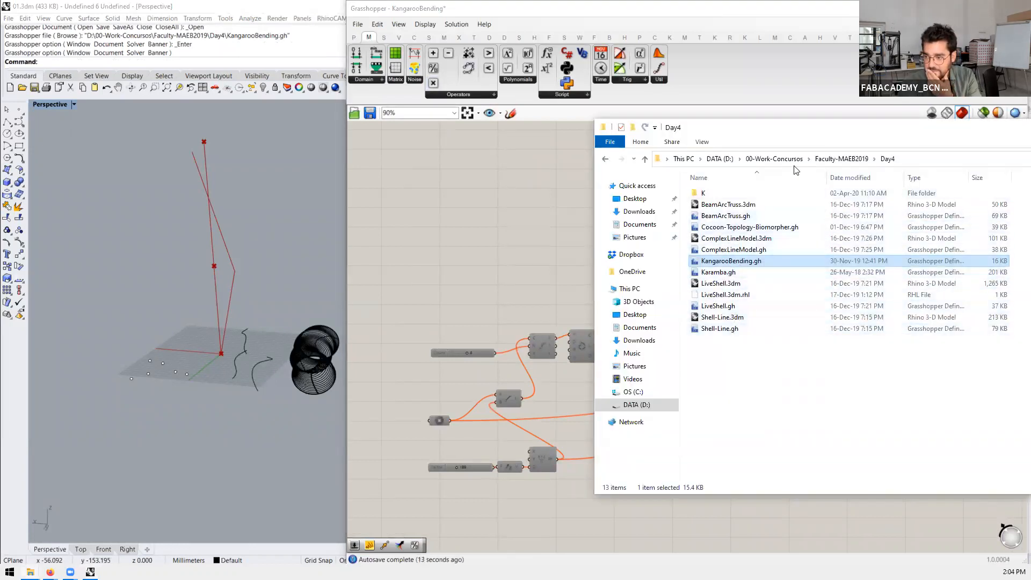
click(829, 158)
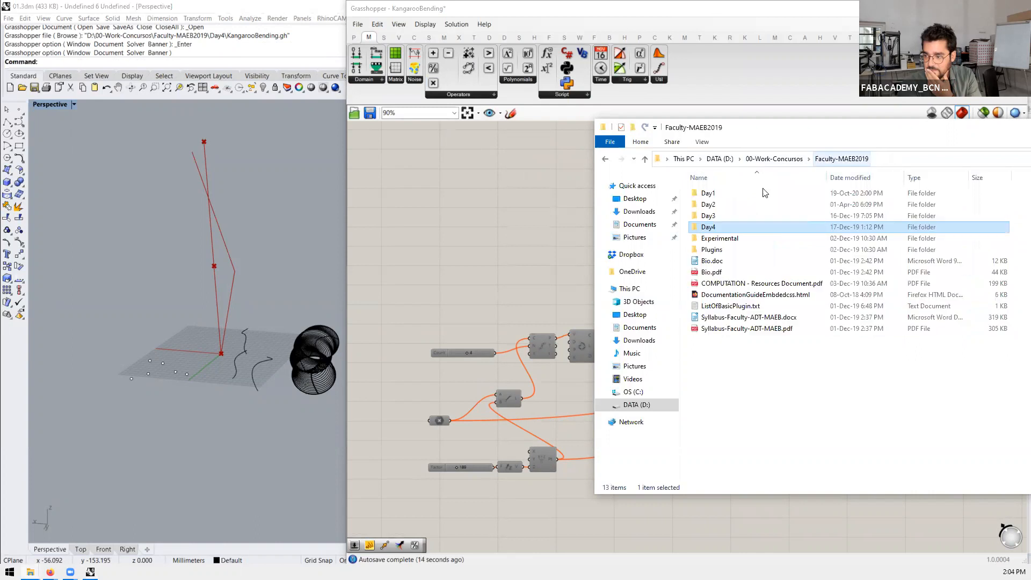
double_click(708, 205)
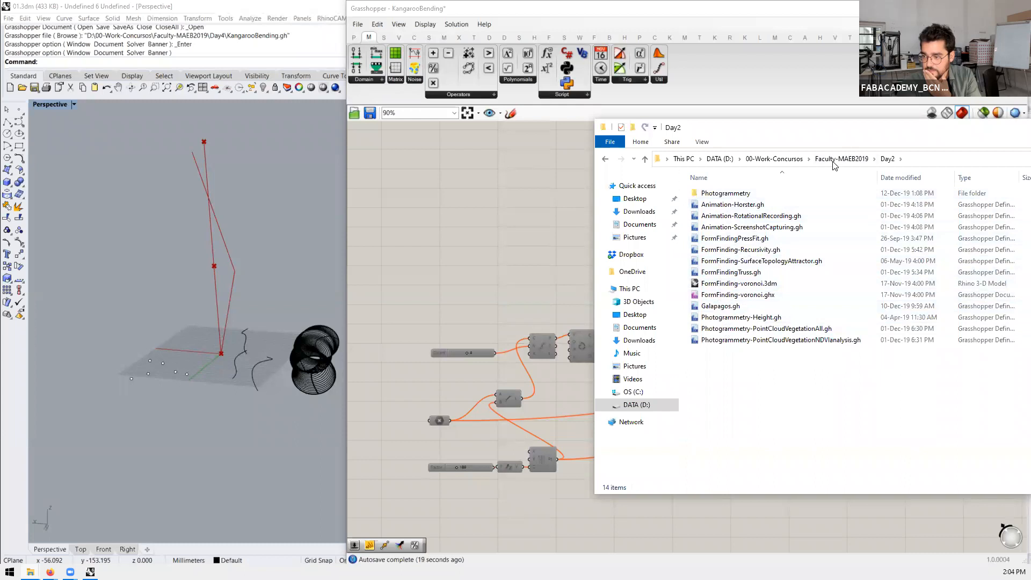
key(alt+Left)
double_click(709, 193)
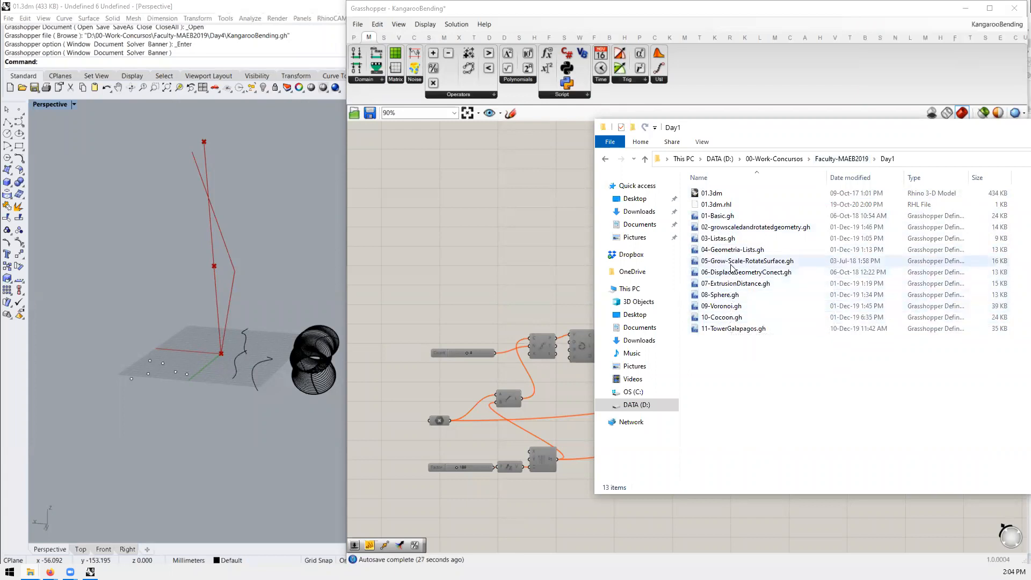
drag(730, 263, 470, 281)
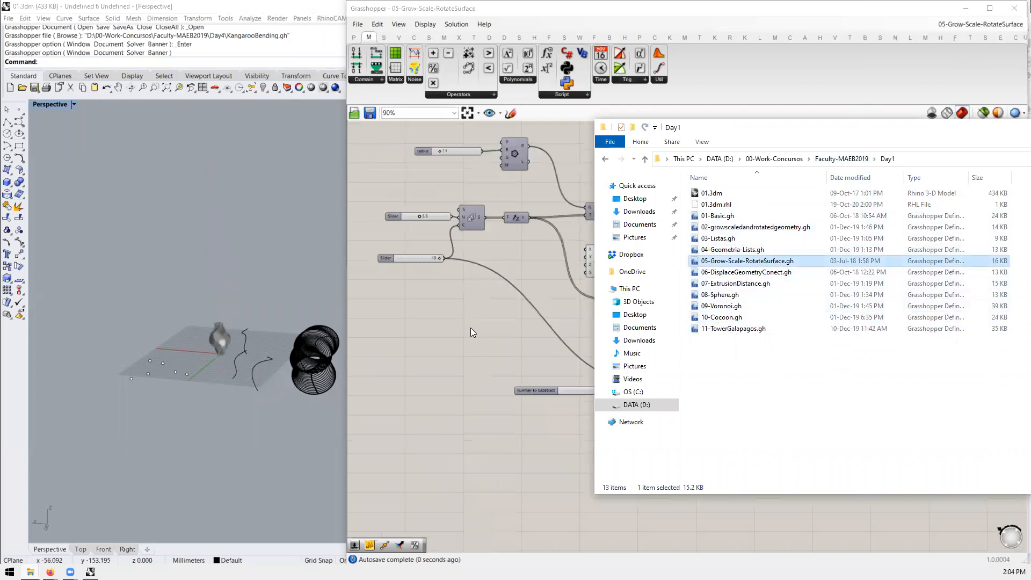
Step: Switch to the Grasshopper Primer in Firefox and open page 1.3.1 Points Planes & Vectors within Foundations, Building Blocks of Algorithms
scroll(220, 344, up, 8)
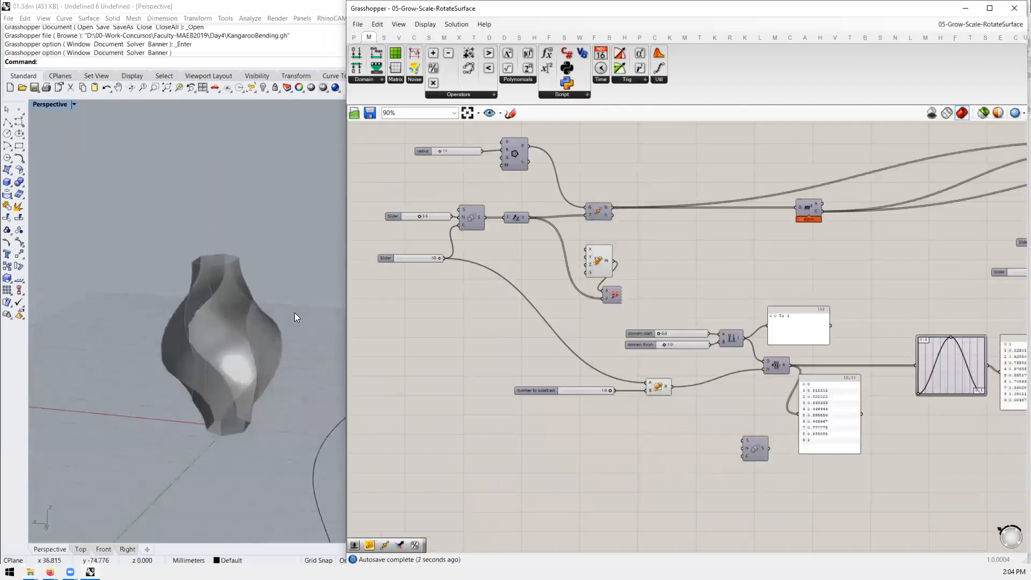
mouse_move(50, 572)
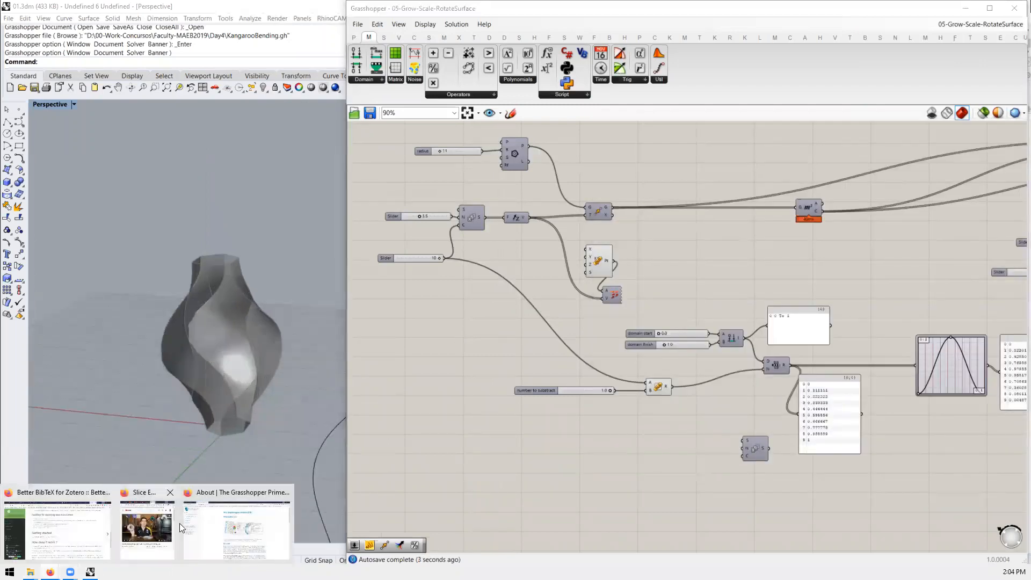
click(234, 524)
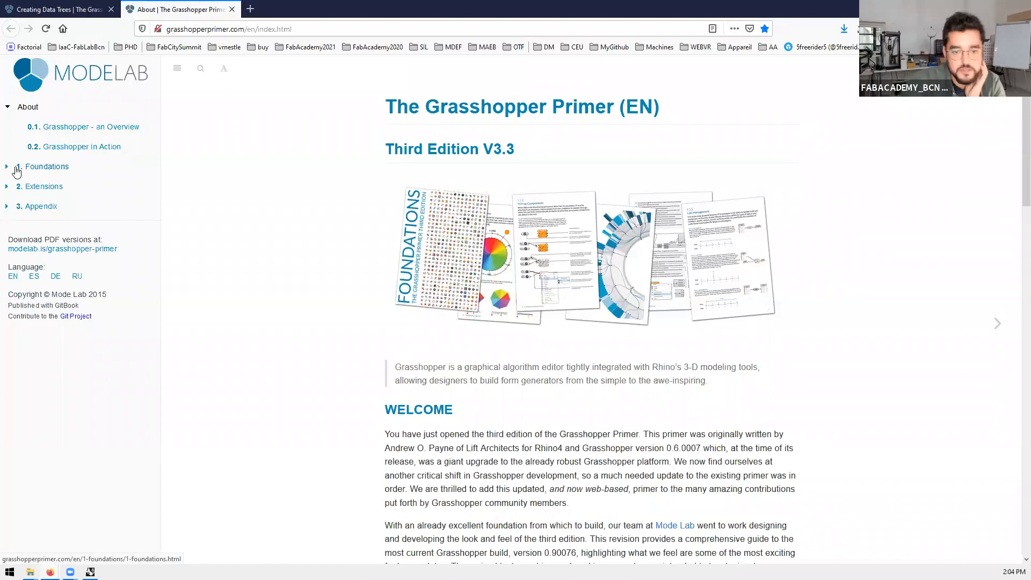
click(16, 167)
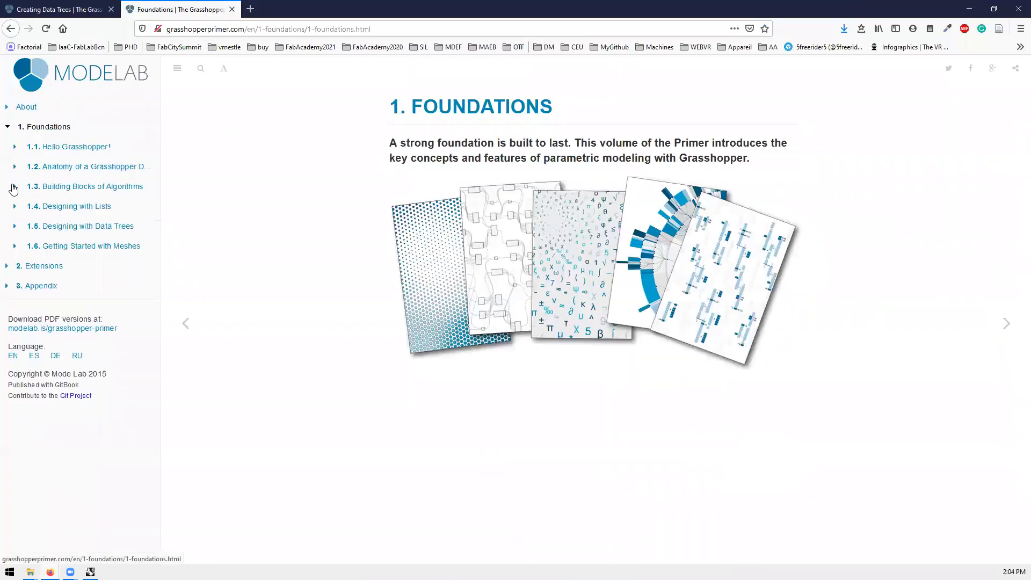
click(14, 186)
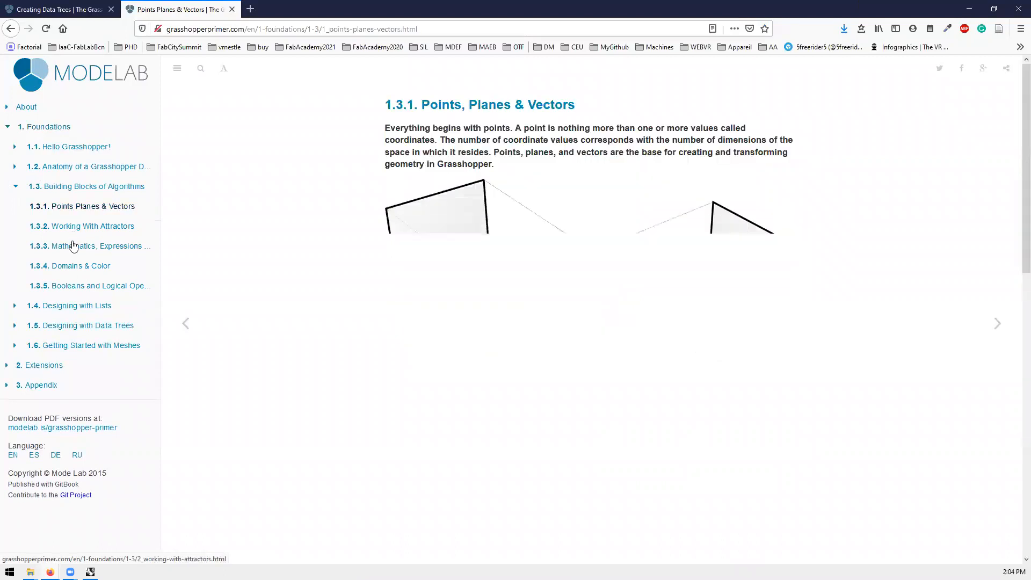
Step: Read through the Primer's sections on points, vectors and planes, briefly checking back on the Grasshopper definition
scroll(406, 228, down, 4)
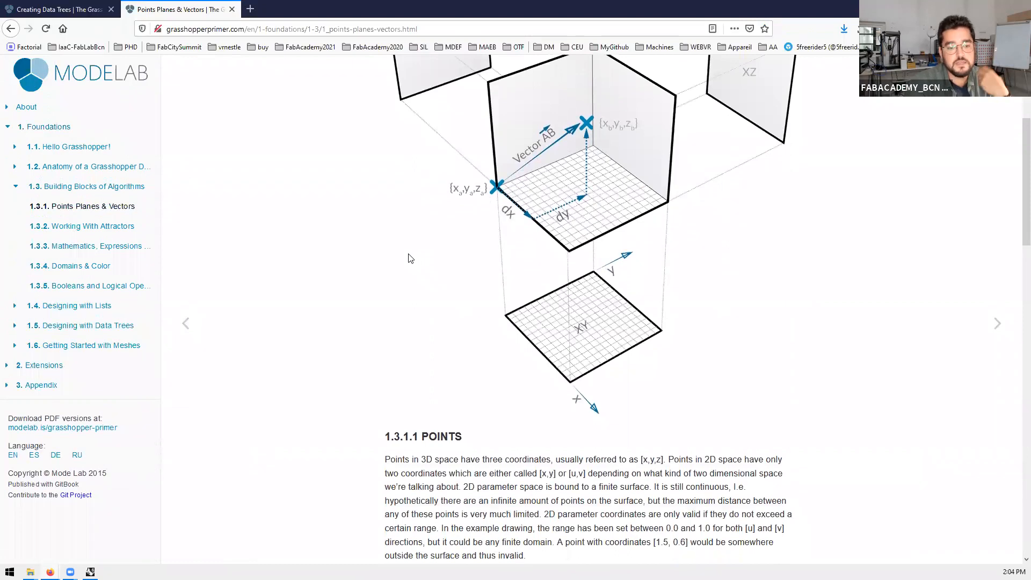
scroll(371, 272, down, 5)
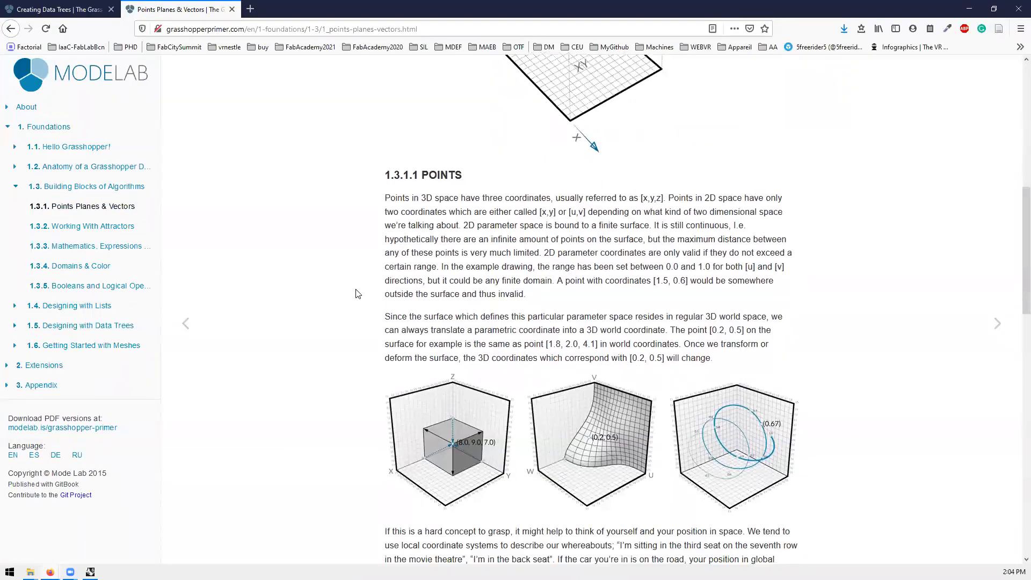
scroll(357, 301, down, 3)
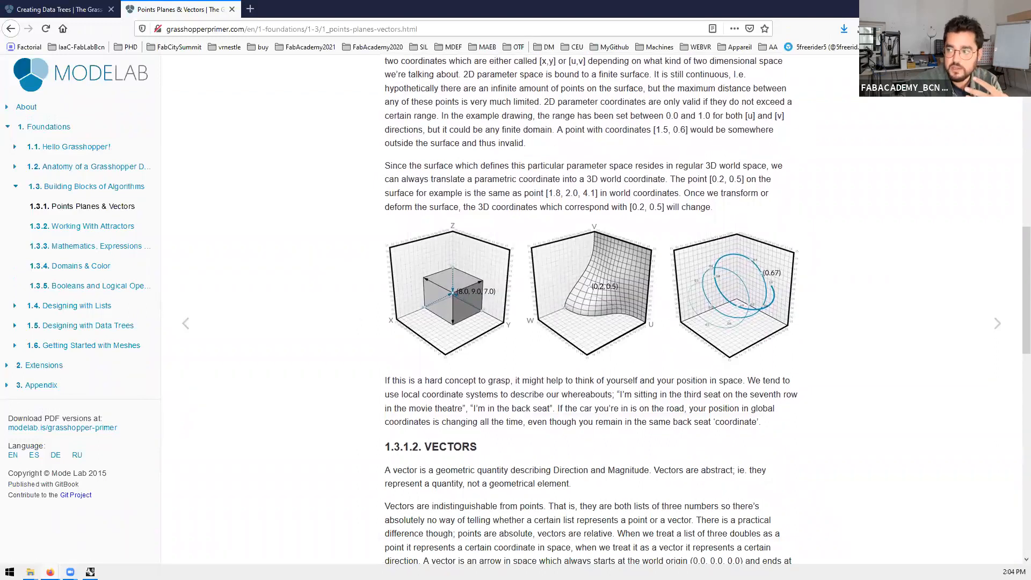
key(alt+Tab)
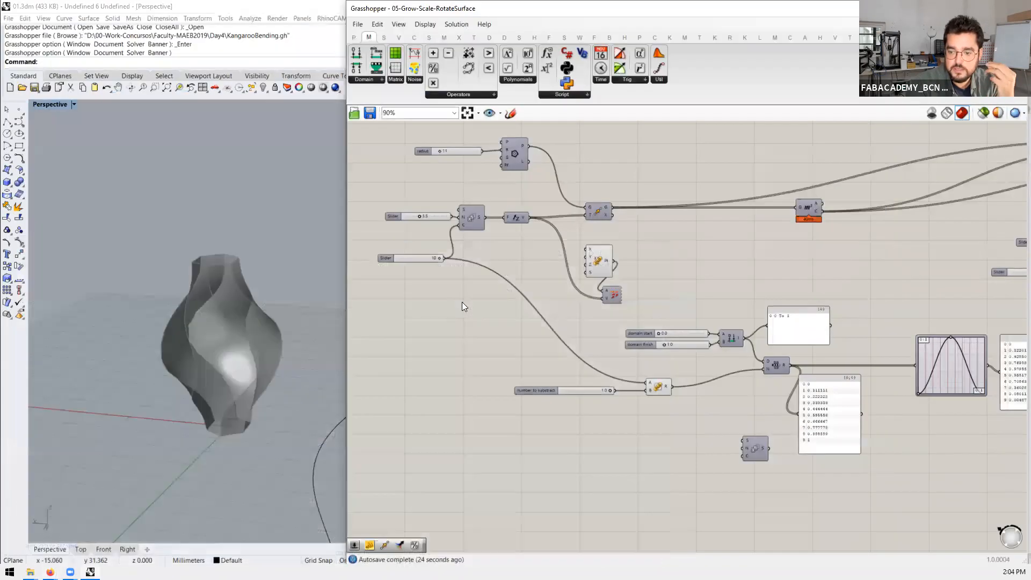
right_drag(495, 311, 494, 312)
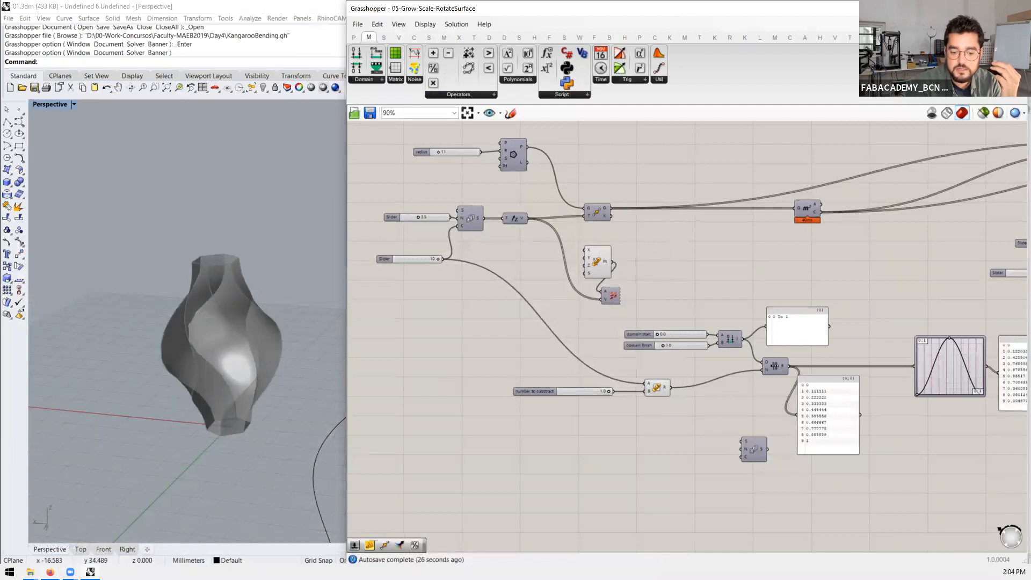
click(50, 572)
click(220, 520)
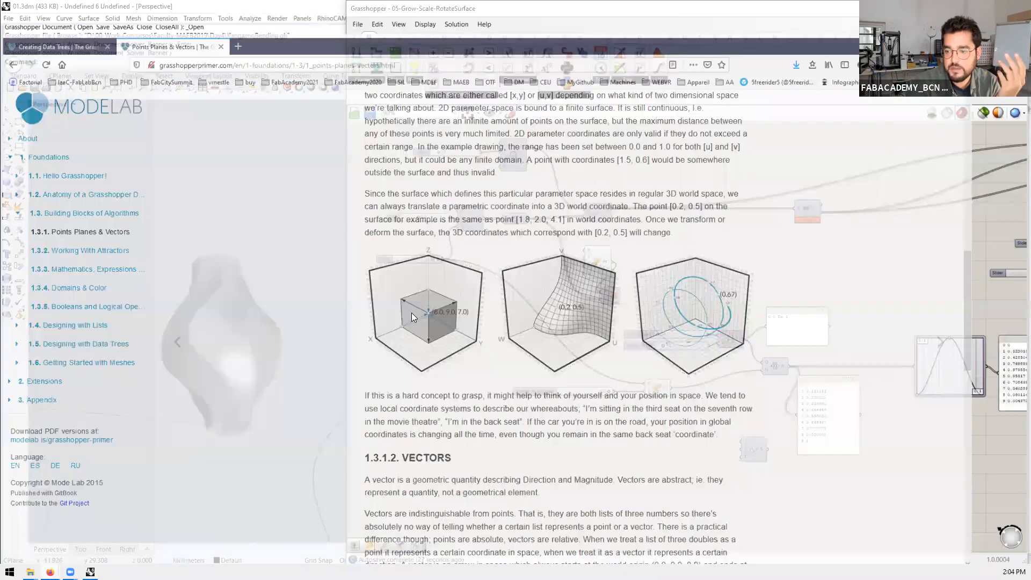
scroll(565, 141, up, 10)
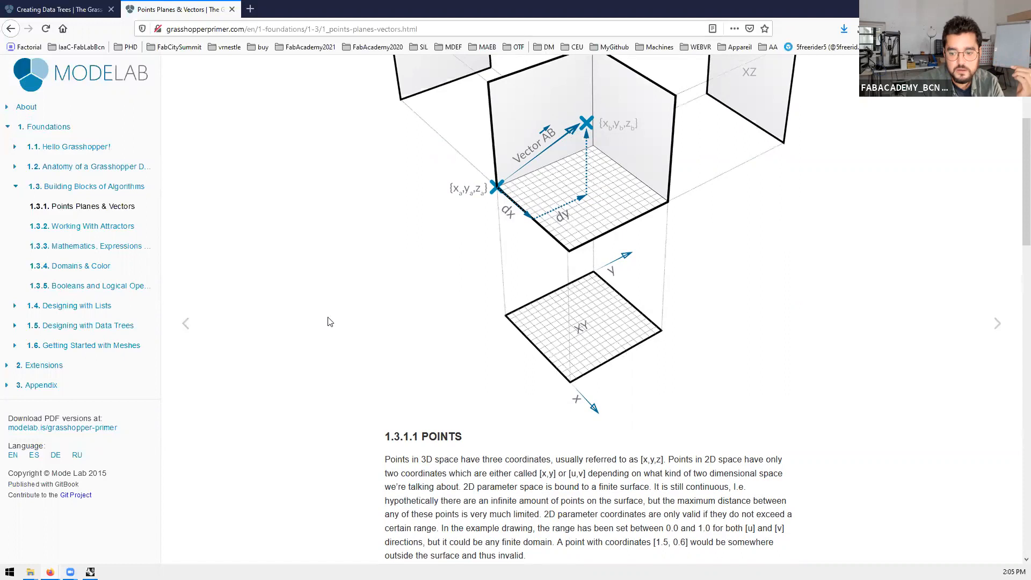
scroll(328, 323, down, 15)
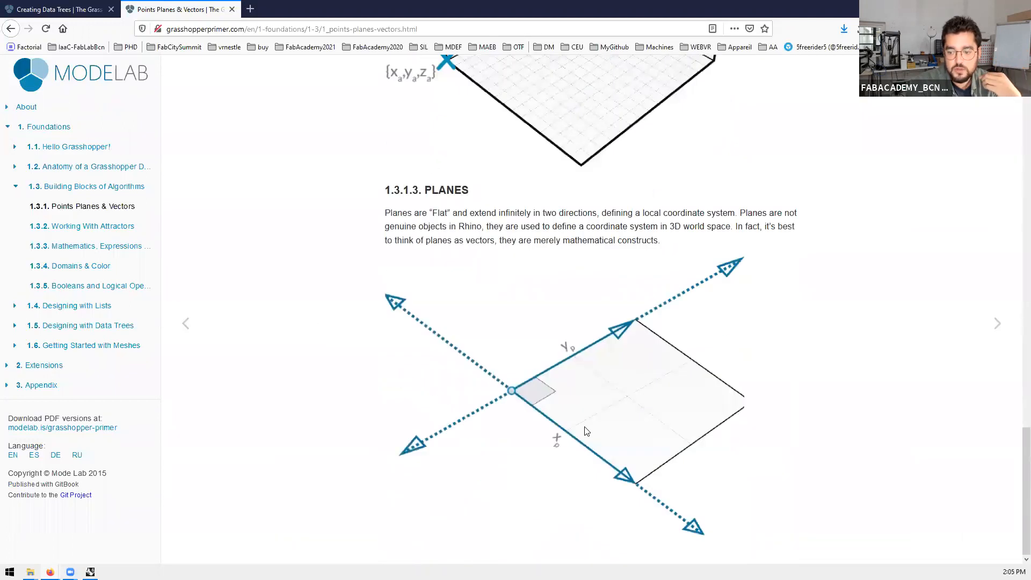
Step: Return to Grasshopper and lower the peak of the Graph Mapper curve in the 05-Grow-Scale-RotateSurface definition
key(alt+Tab)
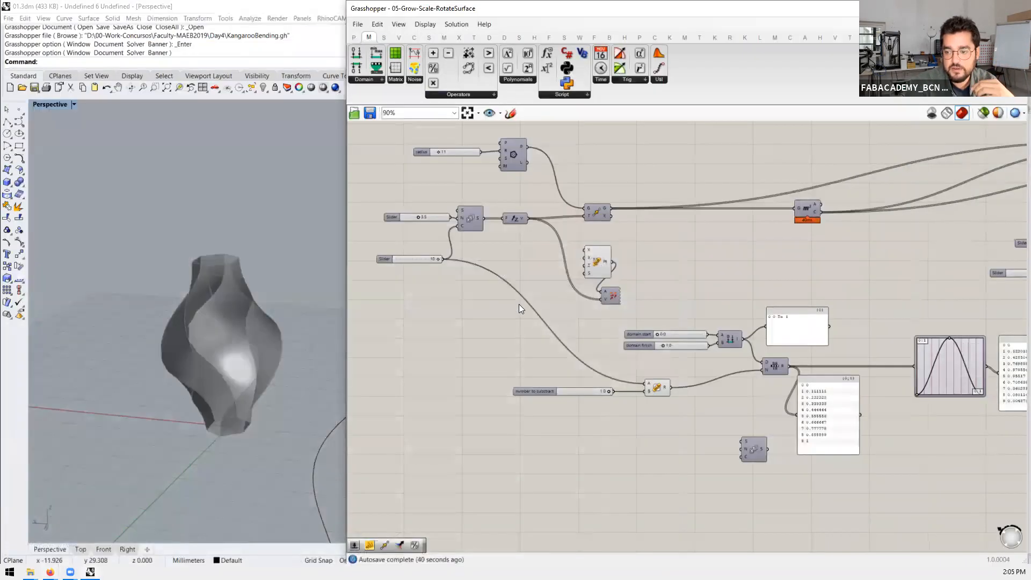
scroll(519, 304, down, 1)
right_drag(331, 347, 510, 310)
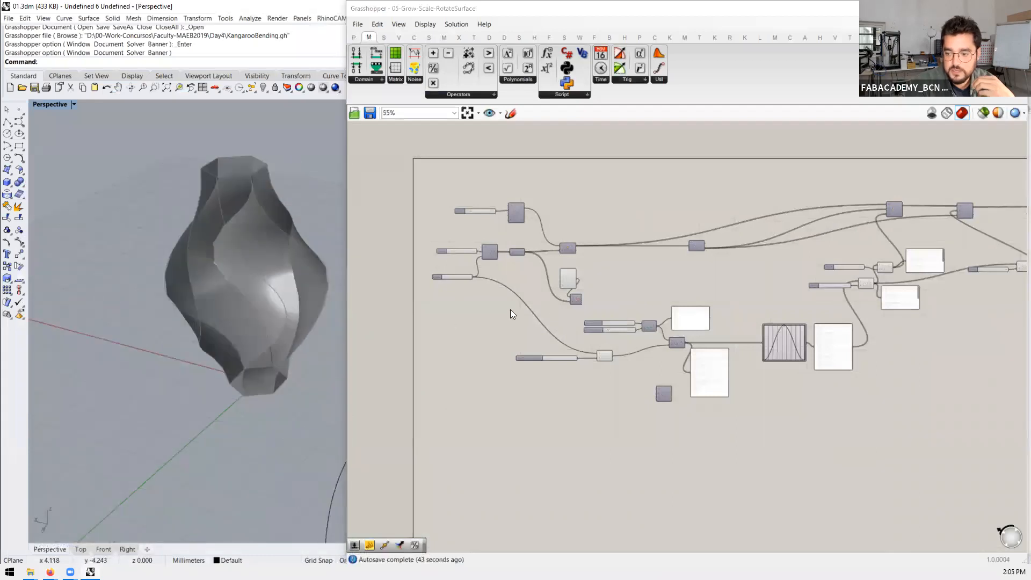
scroll(678, 324, up, 3)
scroll(675, 322, down, 3)
scroll(568, 247, up, 3)
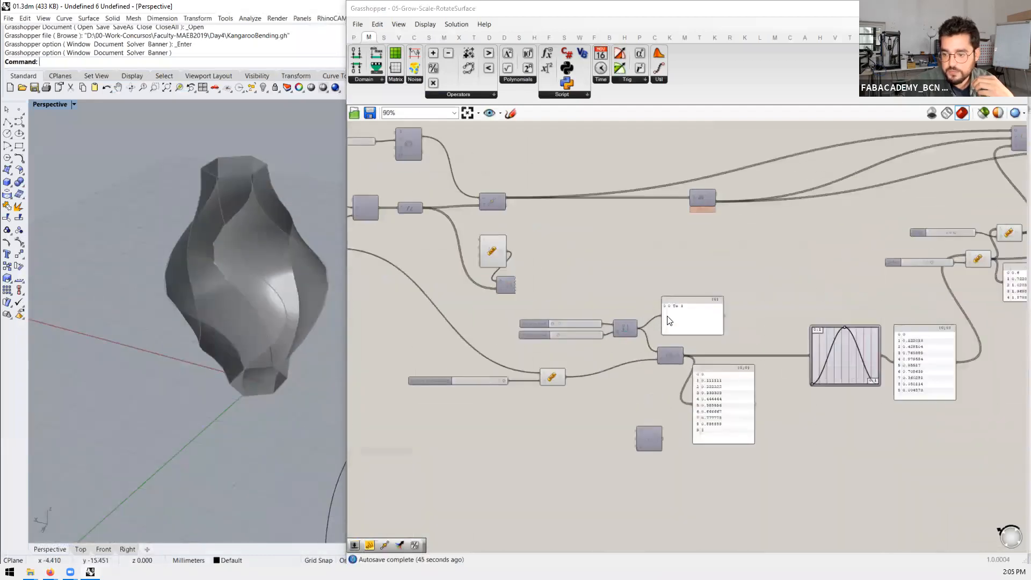
scroll(843, 271, up, 5)
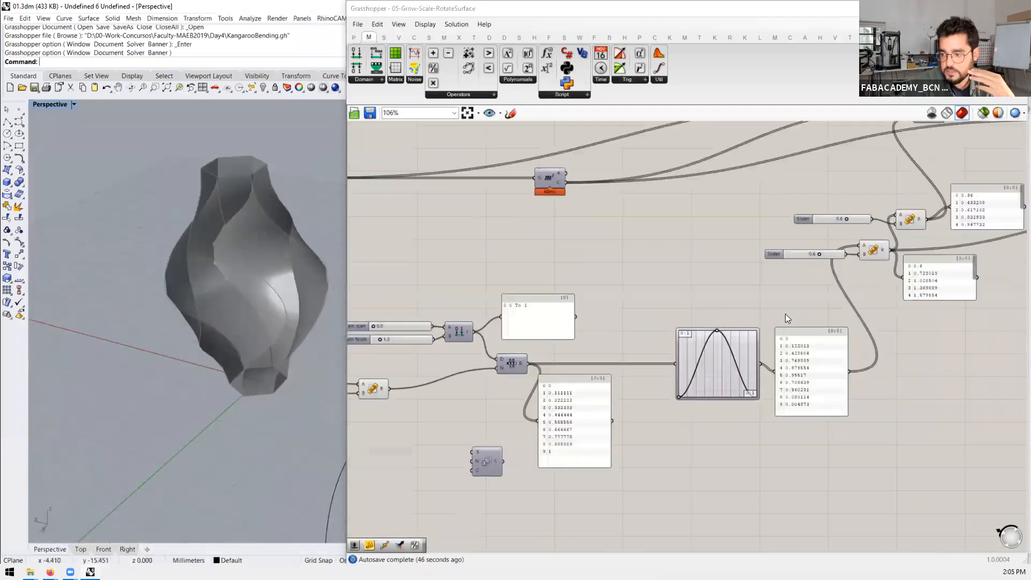
drag(683, 331, 679, 360)
scroll(676, 364, down, 5)
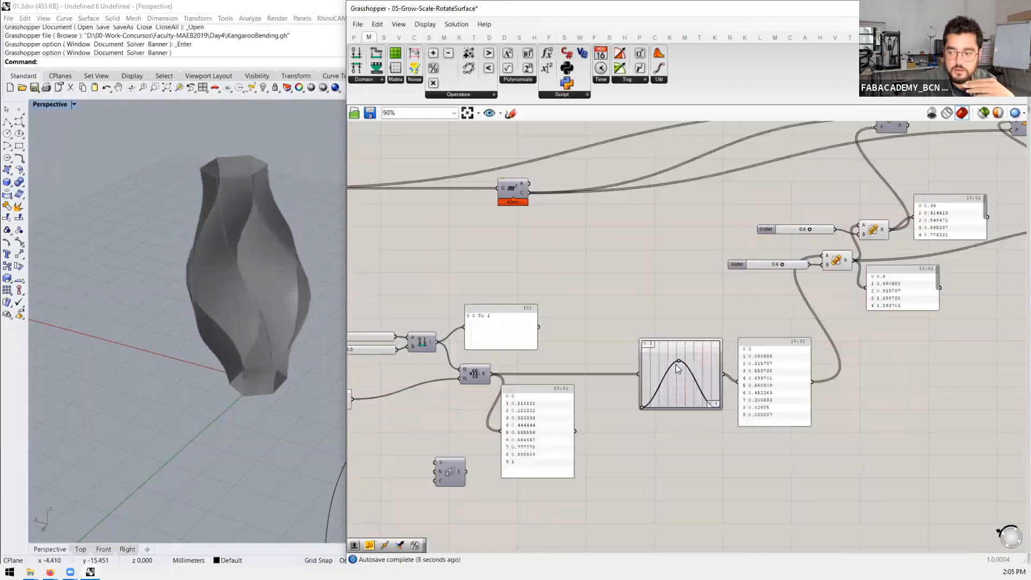
Step: Shift the Graph Mapper curve's peak toward the end of its range, and bring it slightly back and up
scroll(669, 354, up, 1)
drag(434, 237, 852, 464)
scroll(693, 367, up, 10)
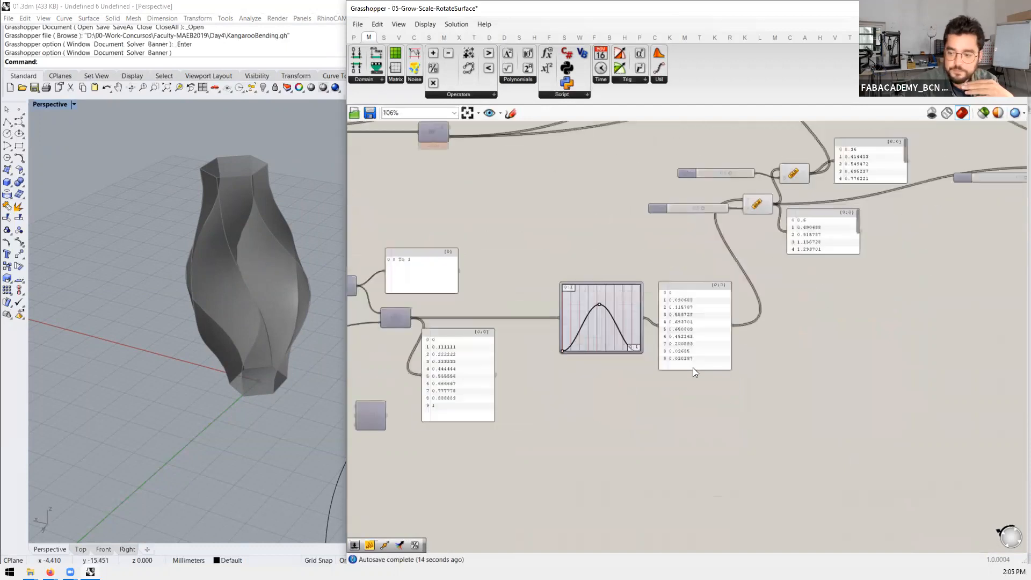
drag(550, 255, 602, 240)
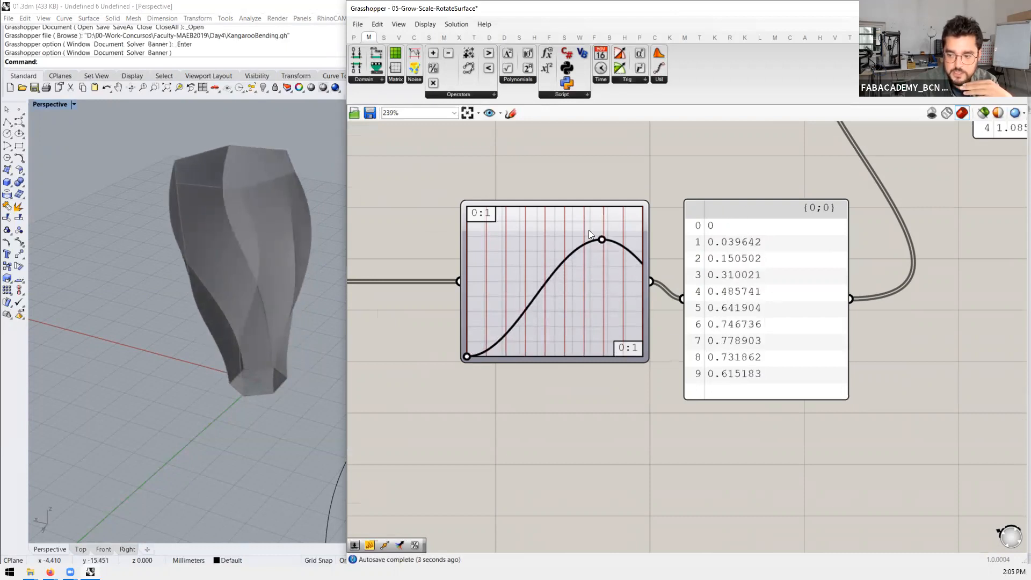
mouse_move(602, 239)
mouse_down()
mouse_move(634, 214)
mouse_move(587, 228)
mouse_up()
Step: Select the Scale component and the Rotate component in turn to inspect how the mapped values feed them
scroll(618, 335, down, 8)
scroll(730, 241, up, 5)
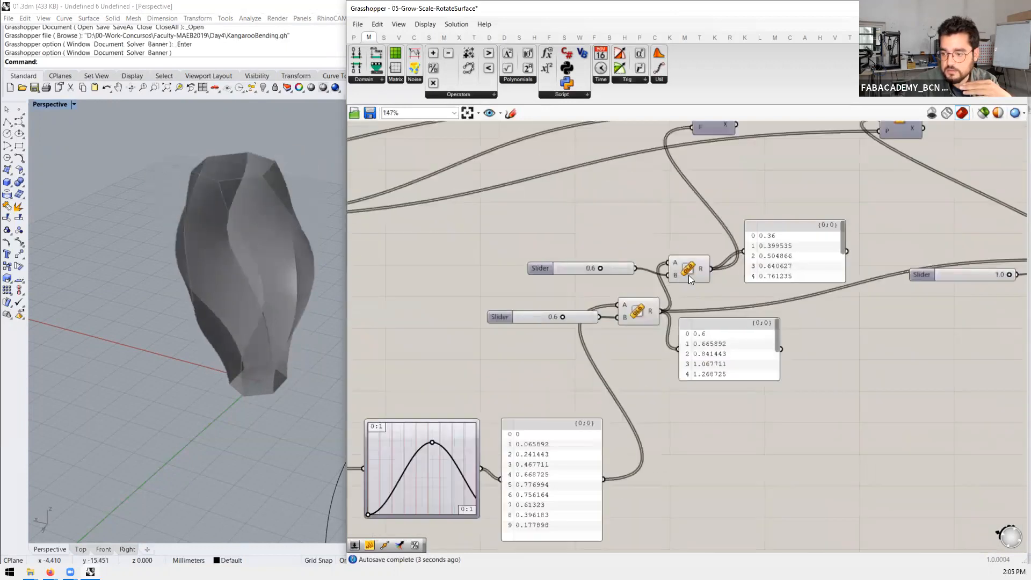
scroll(640, 438, down, 3)
scroll(690, 238, up, 3)
click(679, 243)
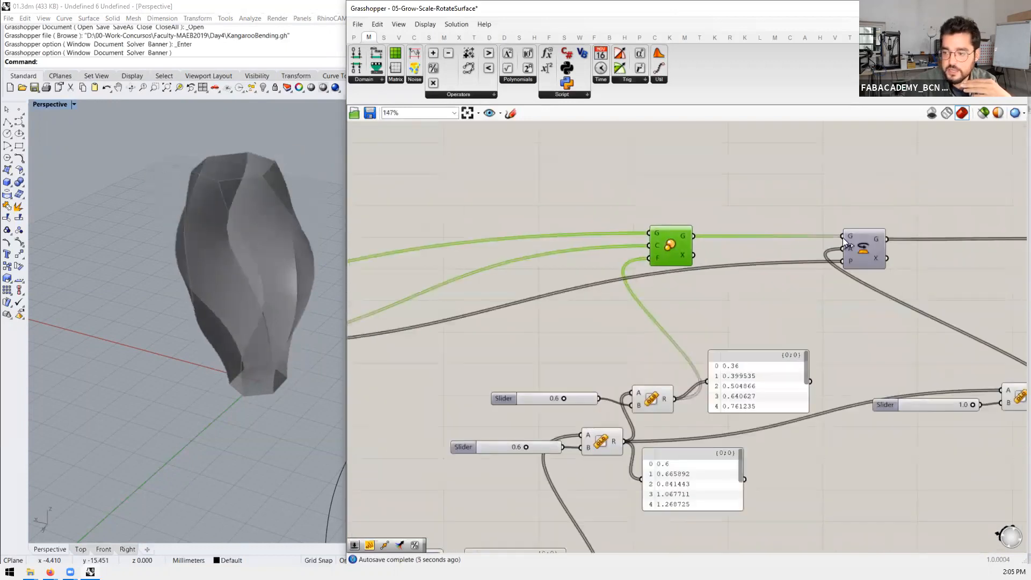
click(866, 249)
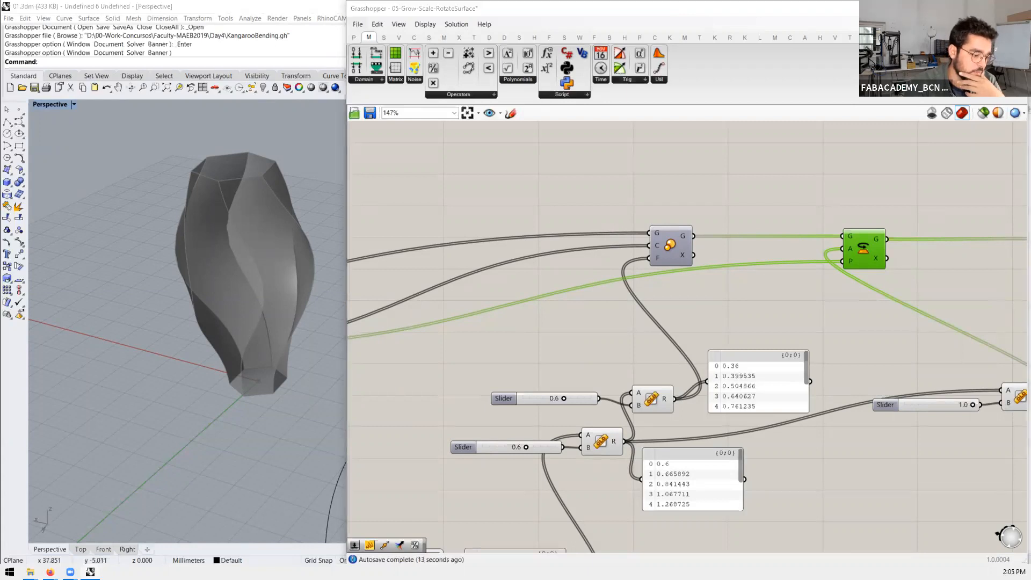
Step: Examine the definition from the polygon and Series components to the domain, Range and Graph Mapper, together with the twisted surface in Rhino
scroll(745, 382, down, 3)
scroll(490, 340, up, 4)
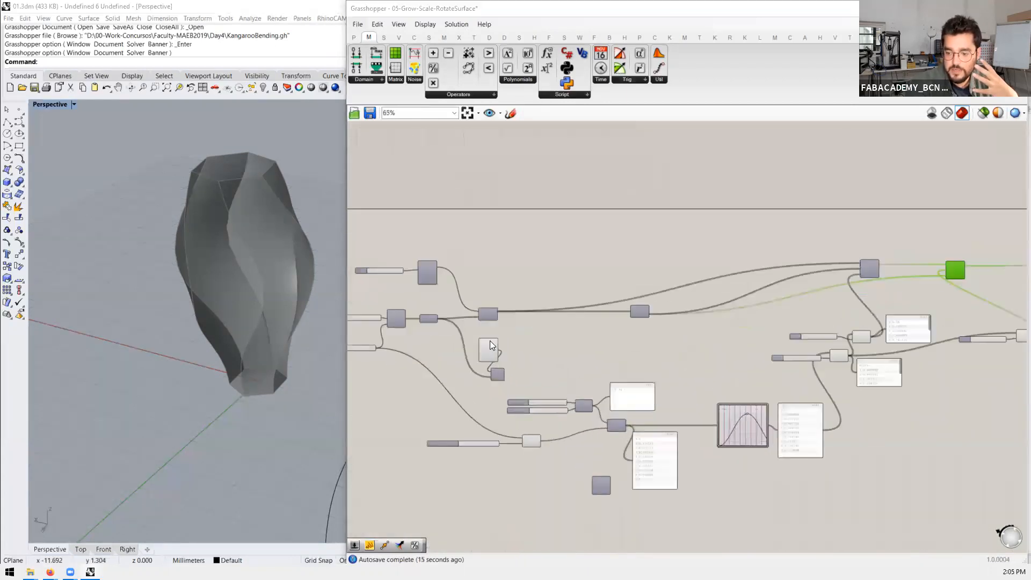
scroll(513, 348, down, 4)
scroll(519, 357, up, 2)
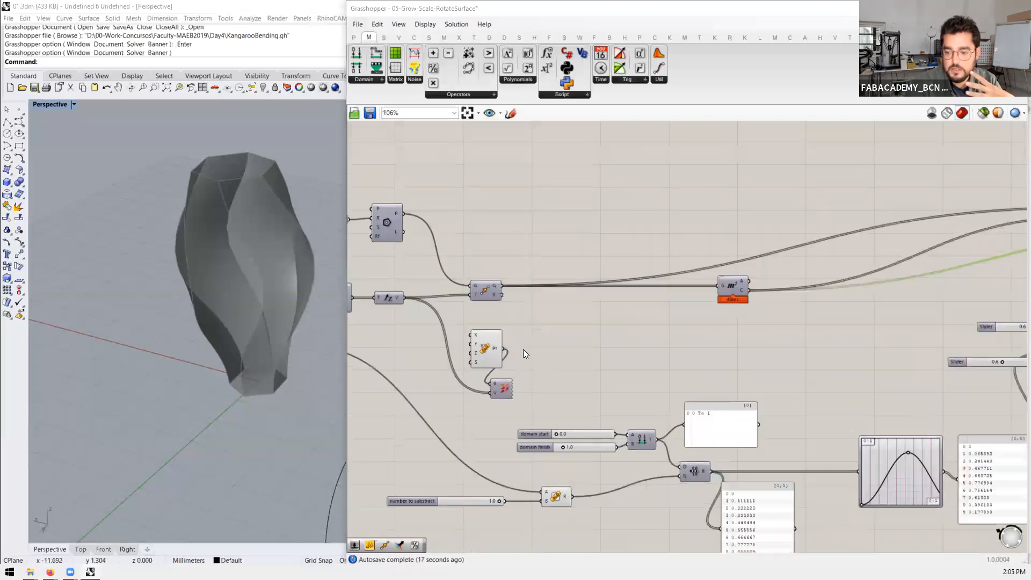
scroll(523, 349, up, 1)
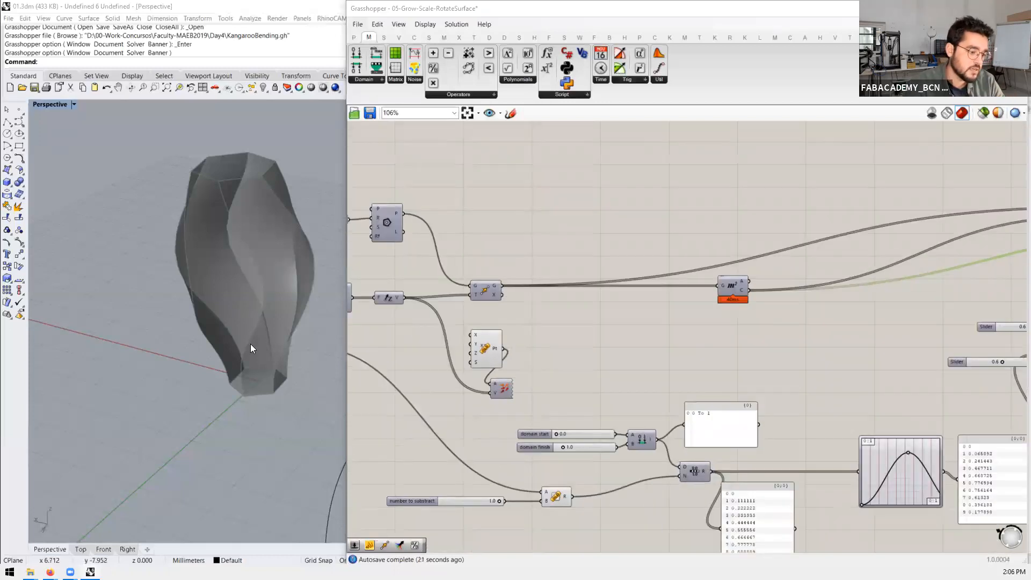
scroll(586, 312, down, 2)
scroll(760, 511, up, 4)
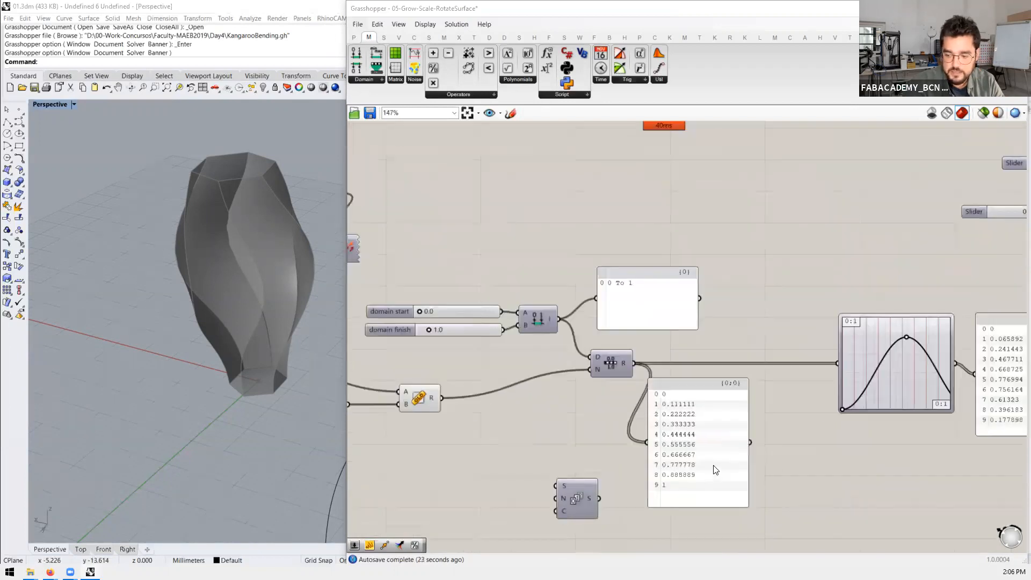
scroll(715, 470, up, 1)
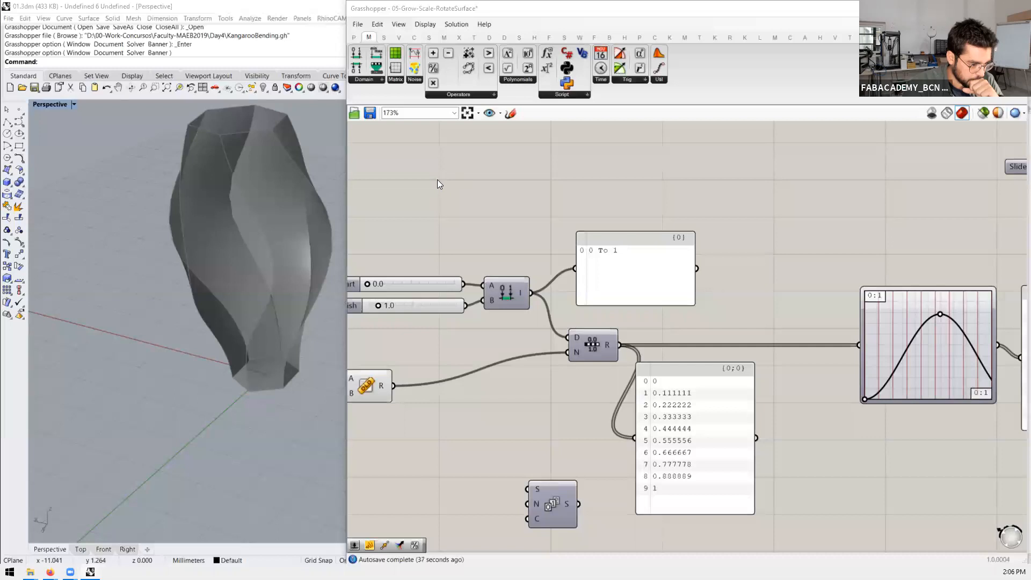
Step: Switch to Firefox and search the web for "vimeo" followed by the instructor's name
mouse_move(49, 572)
click(240, 528)
click(458, 24)
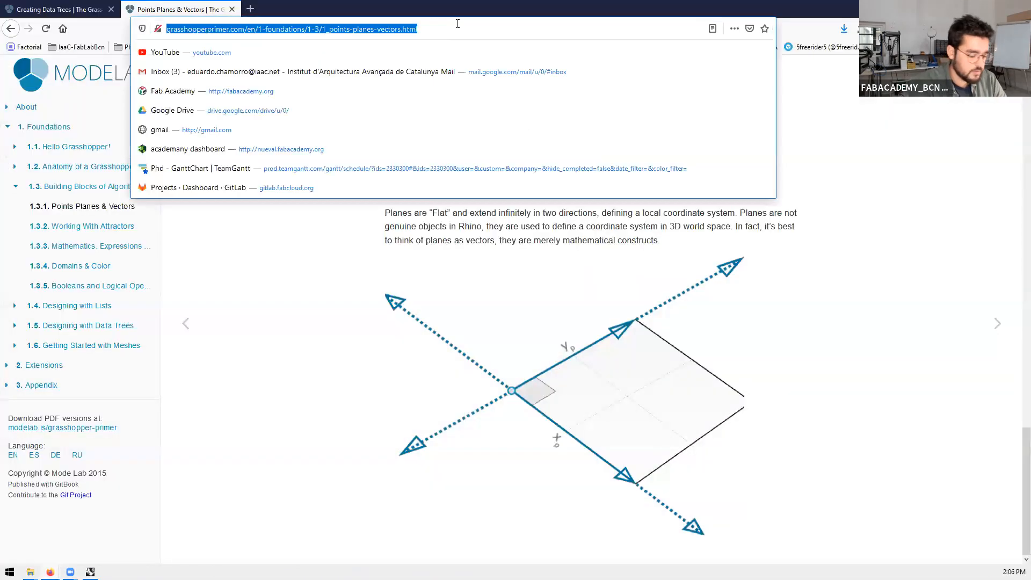
text(vimeo)
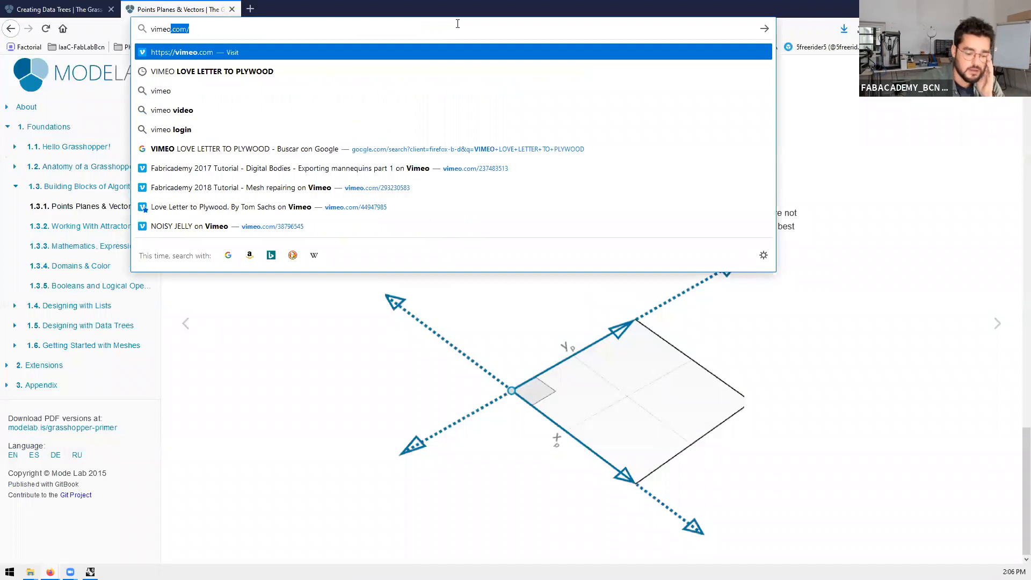
key(BackSpace)
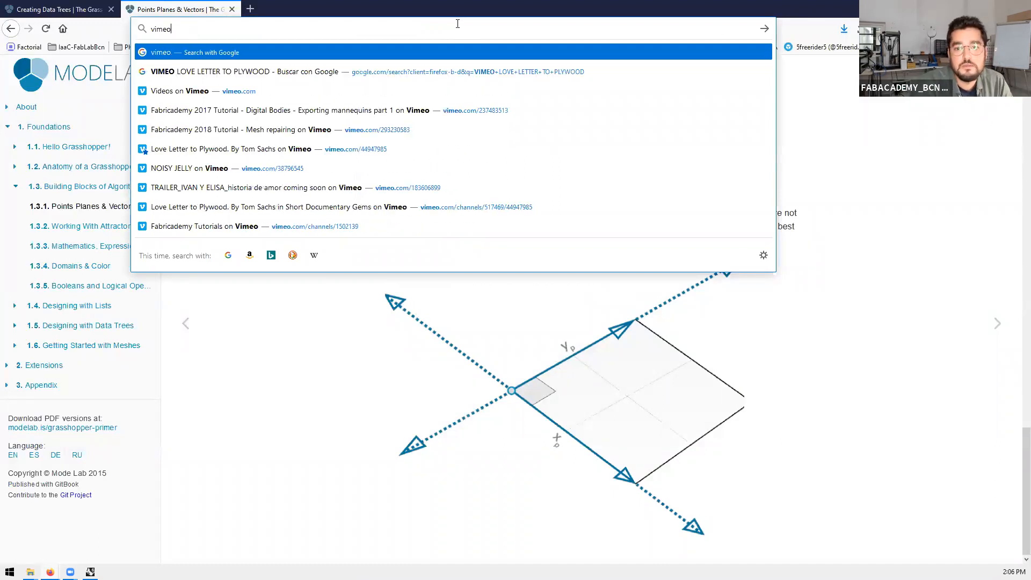
text(eduardo chamorro)
key(Return)
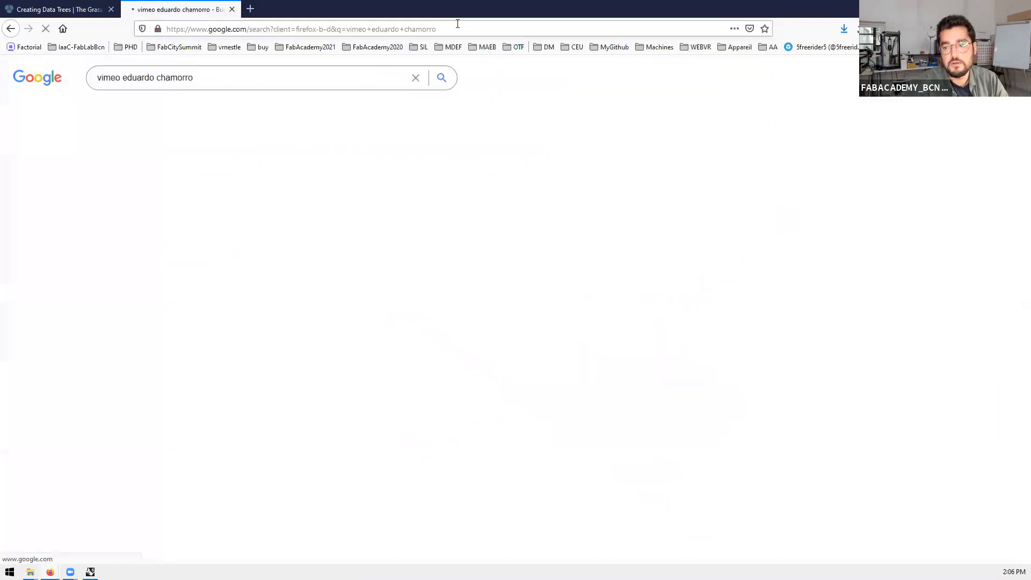
Step: Open the instructor's Vimeo profile from the search results and browse its list of videos
click(132, 174)
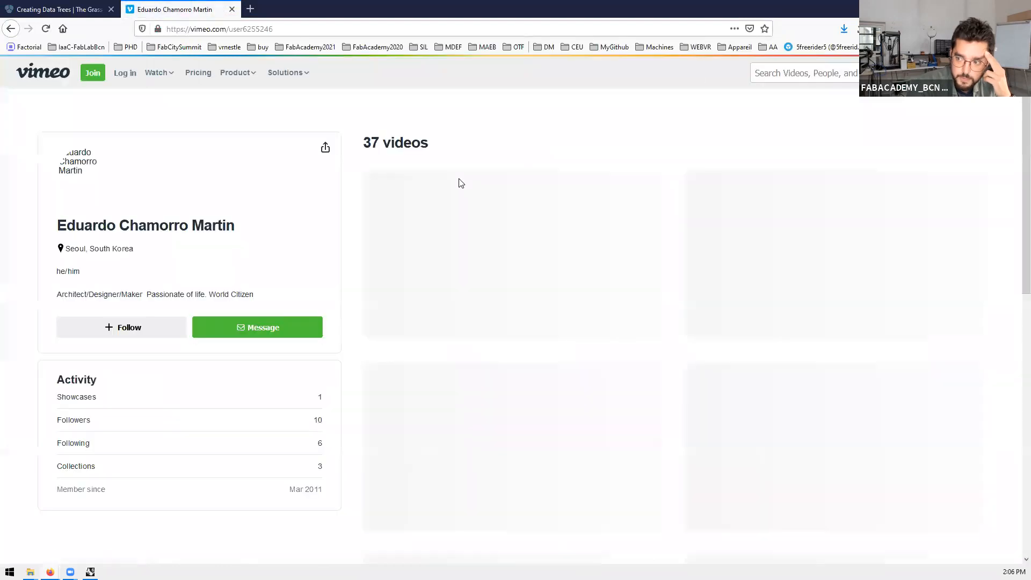
scroll(460, 183, down, 10)
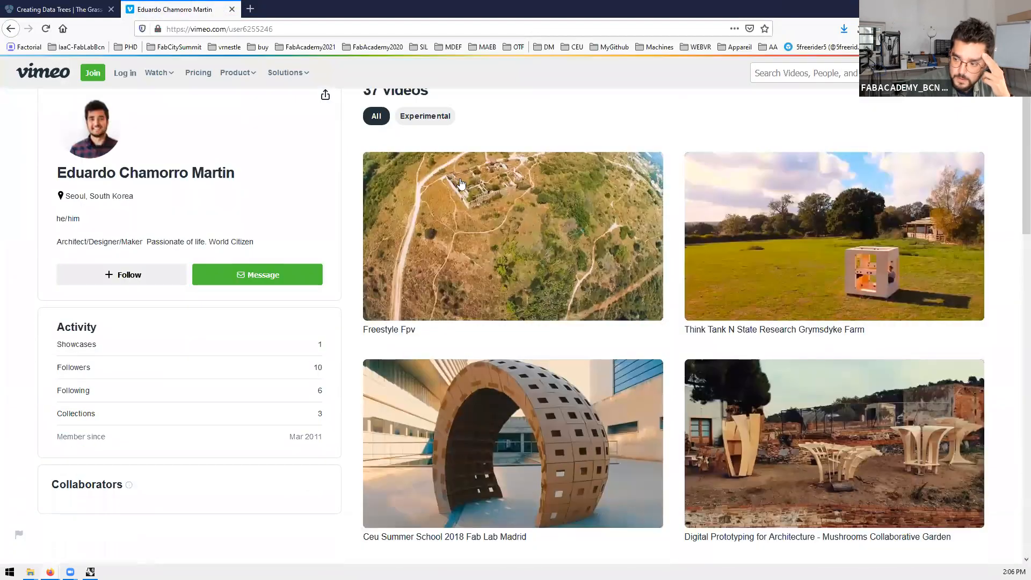
scroll(460, 183, down, 10)
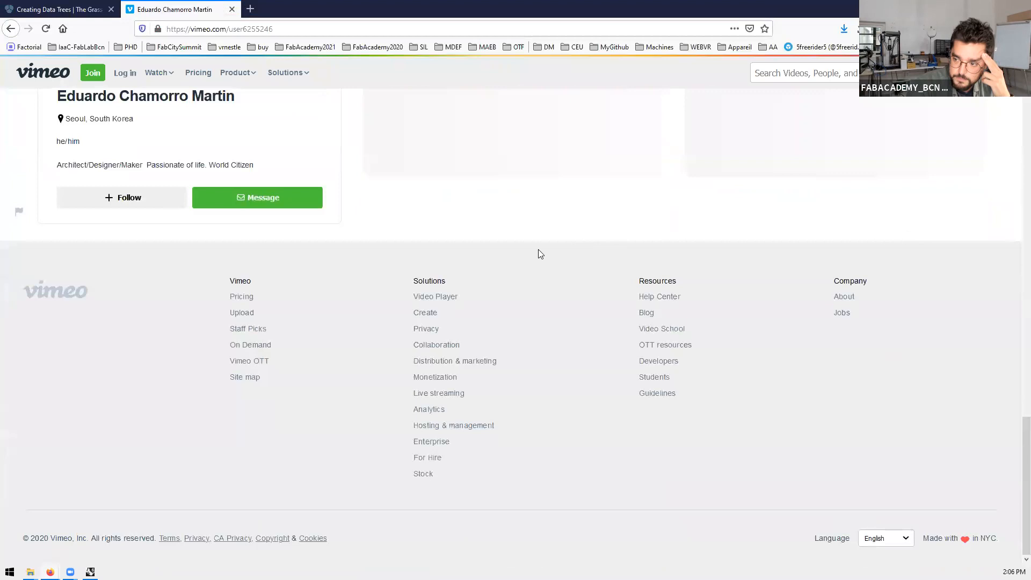
Step: Open the Wind ForcesOfNature video from the profile, watch its kite and wind-topography simulation and its interactive design mode, and close it
scroll(527, 256, up, 10)
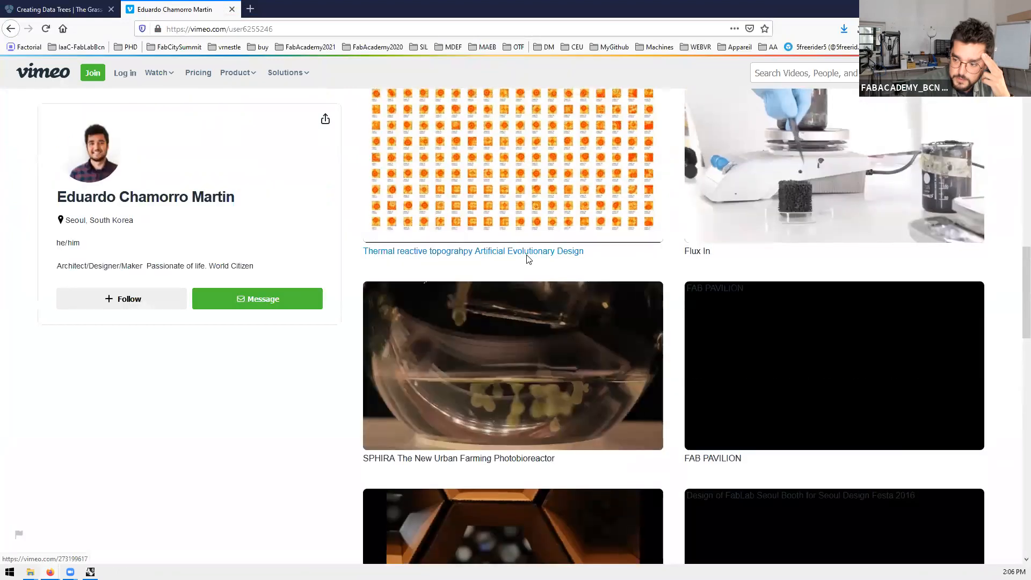
scroll(856, 130, down, 5)
click(832, 153)
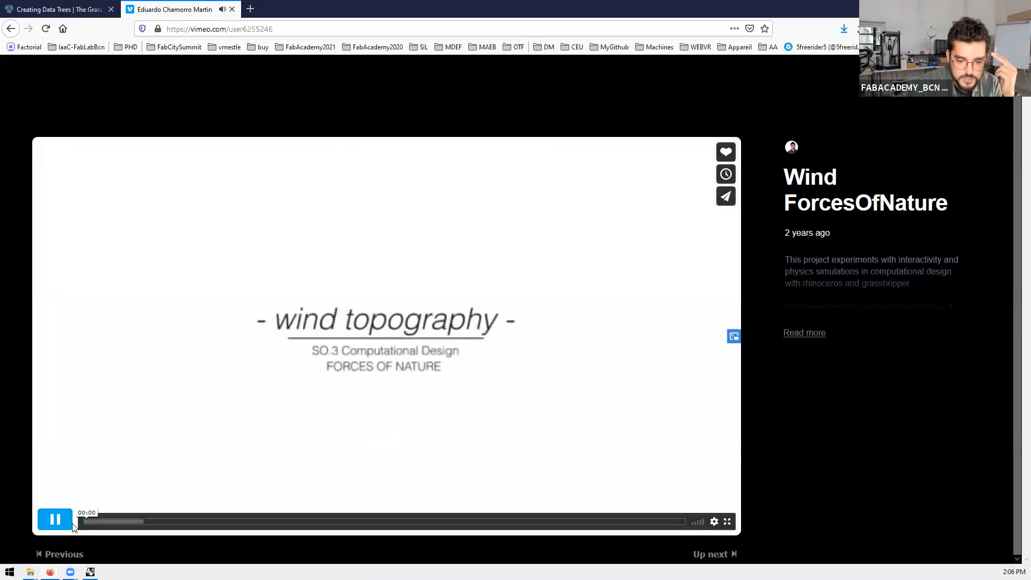
click(124, 523)
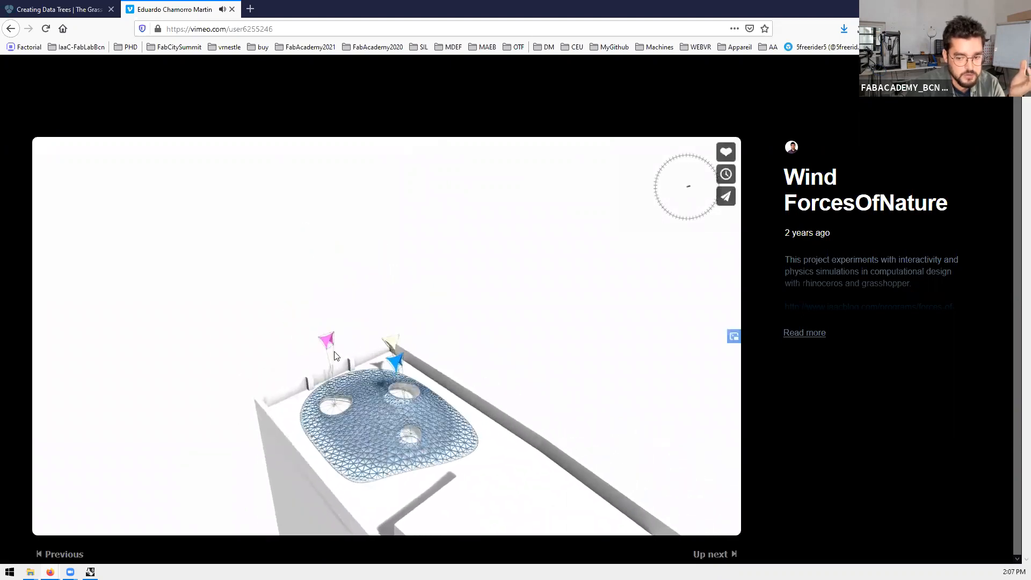
click(53, 520)
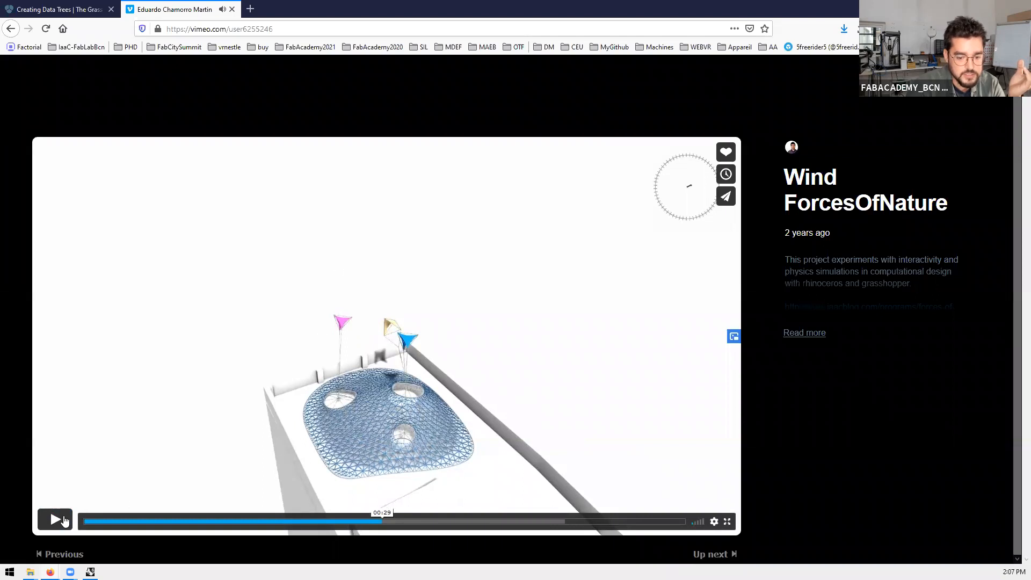
click(64, 520)
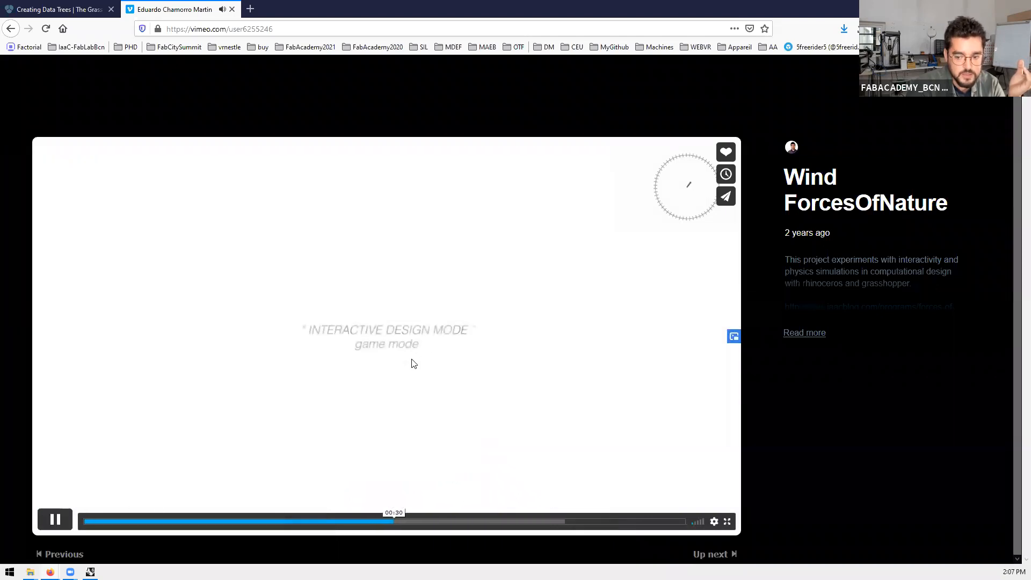
click(346, 521)
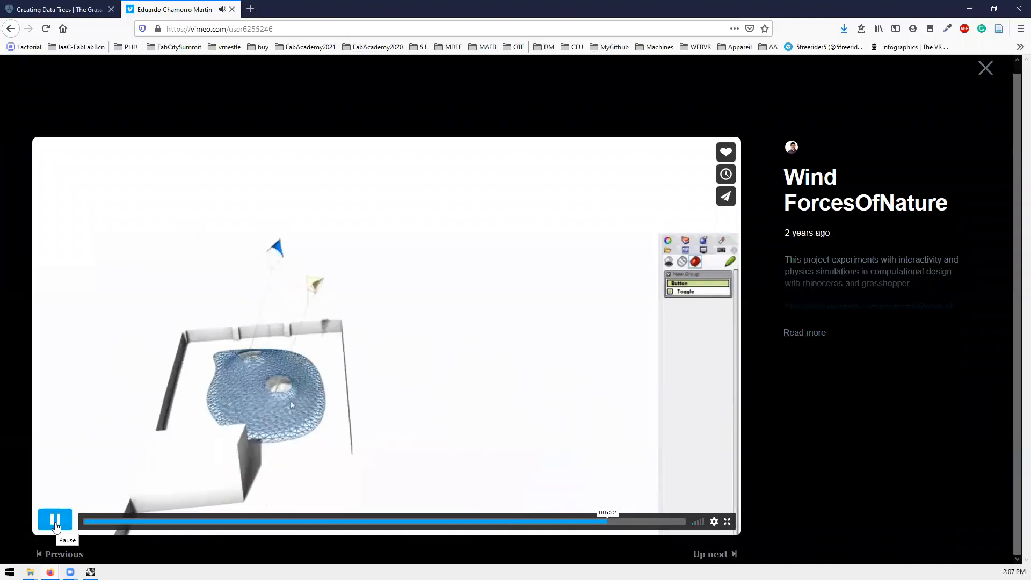
click(348, 386)
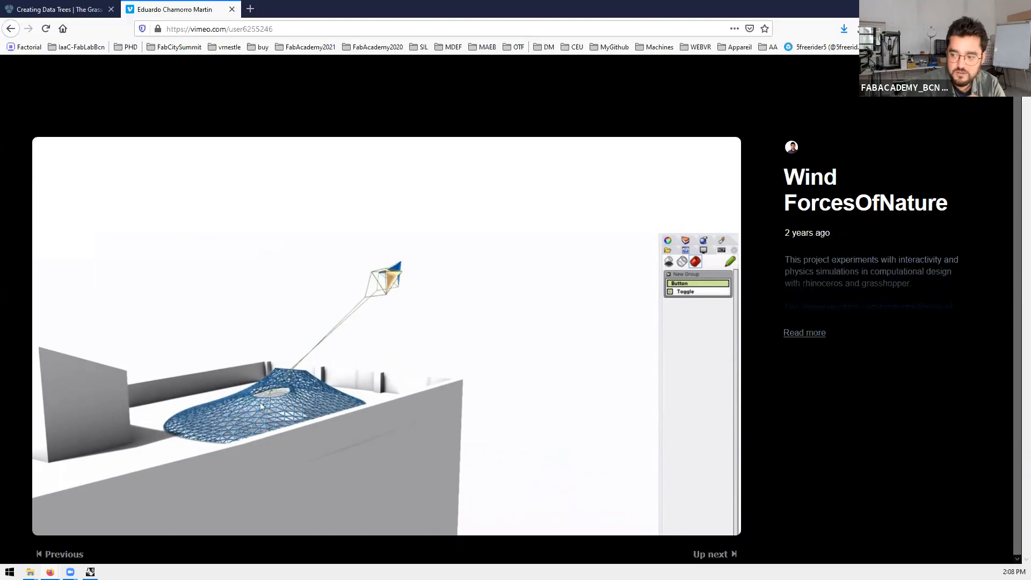
click(902, 117)
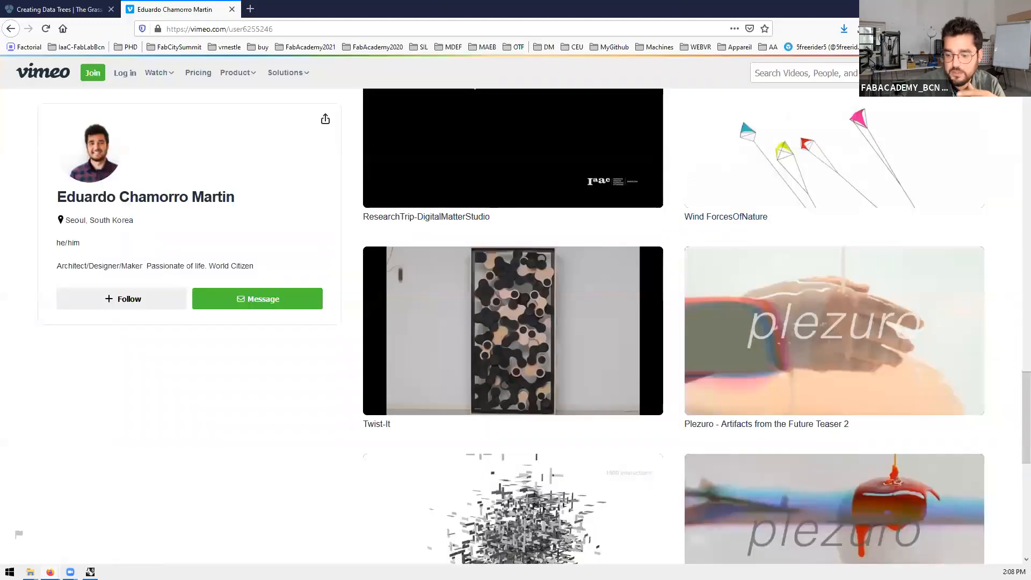
Step: Open the Recursive Topologies – Deconstructed Grid video and play through its recursive grid animation
scroll(624, 347, down, 3)
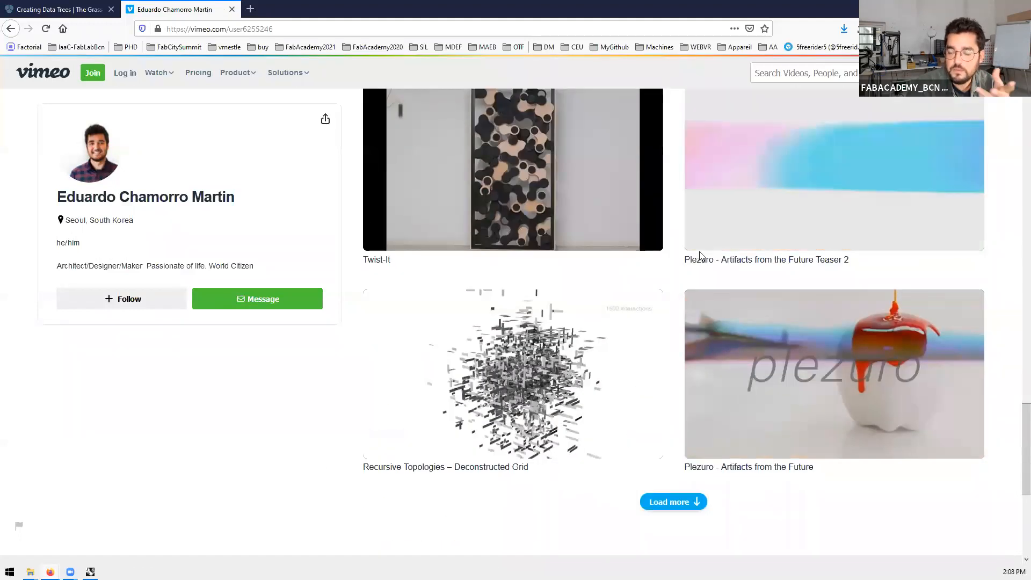
mouse_move(433, 433)
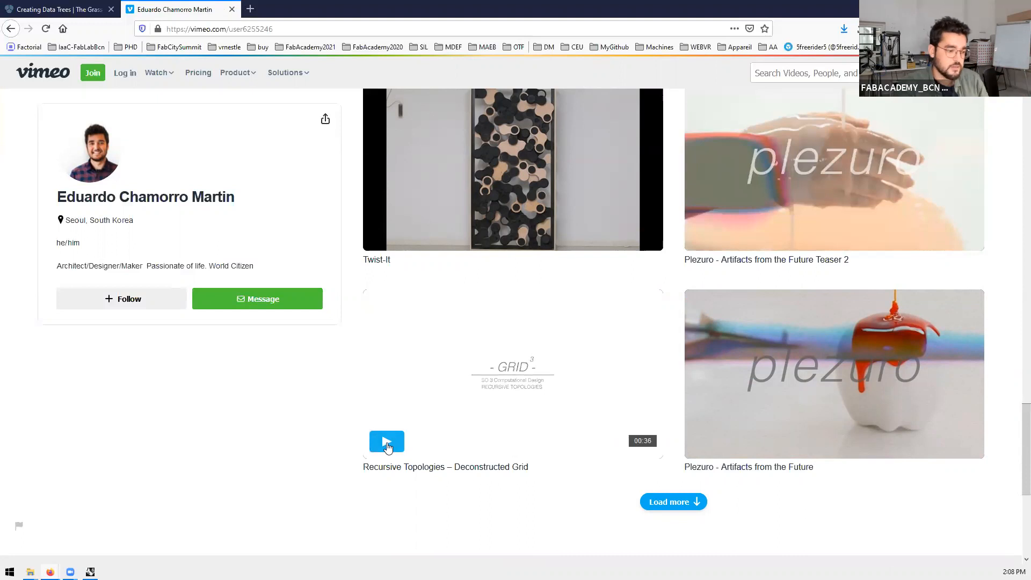
click(387, 443)
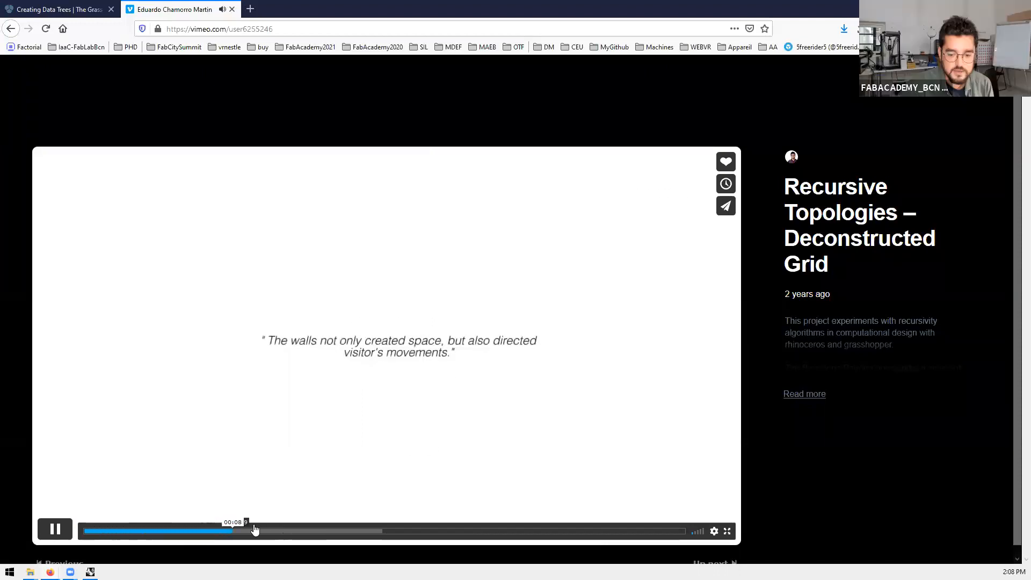
click(231, 532)
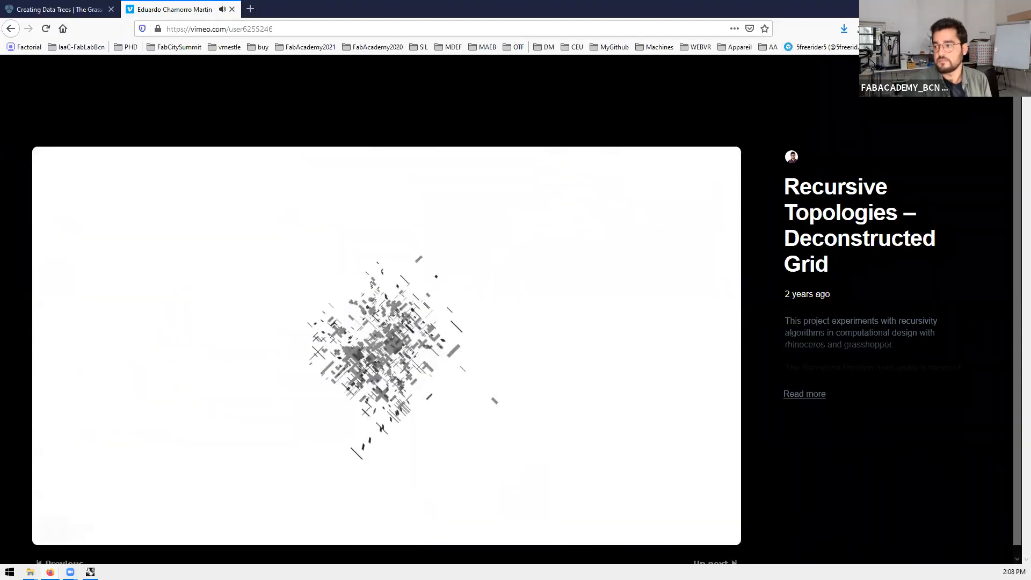
click(969, 8)
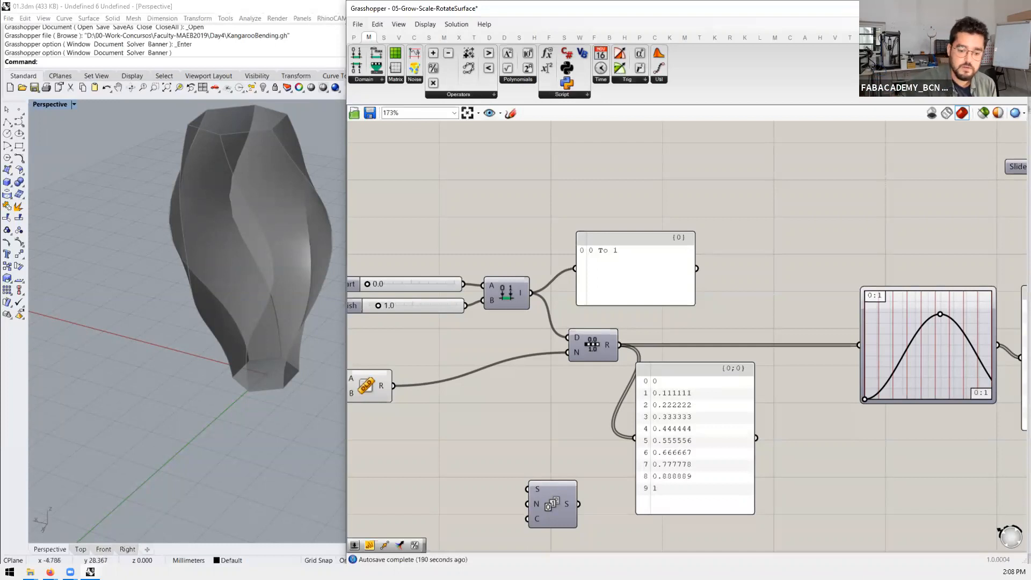
mouse_move(50, 572)
click(58, 524)
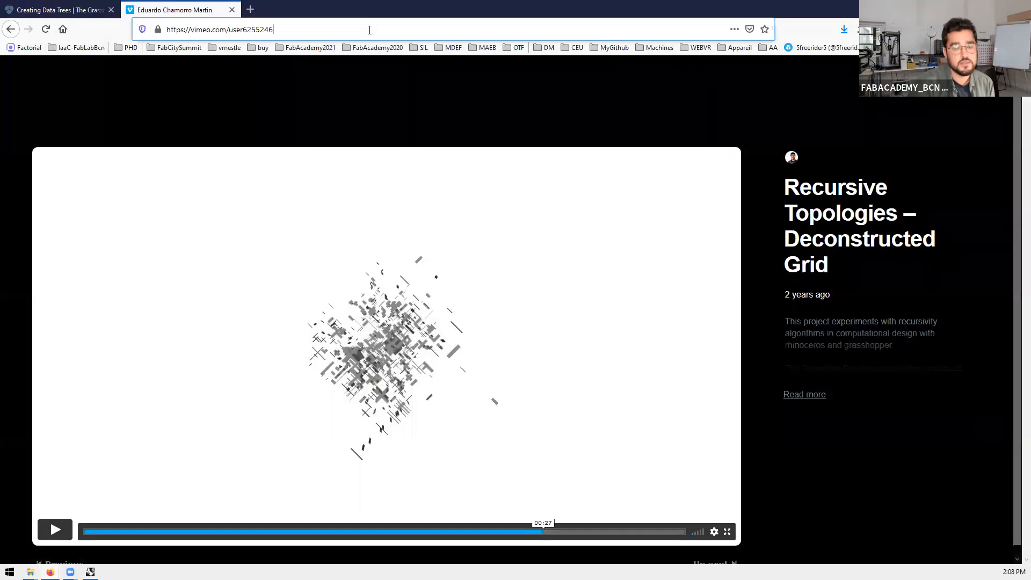
Step: Search the web for "wind simulation flexhopper grashopper"
click(369, 30)
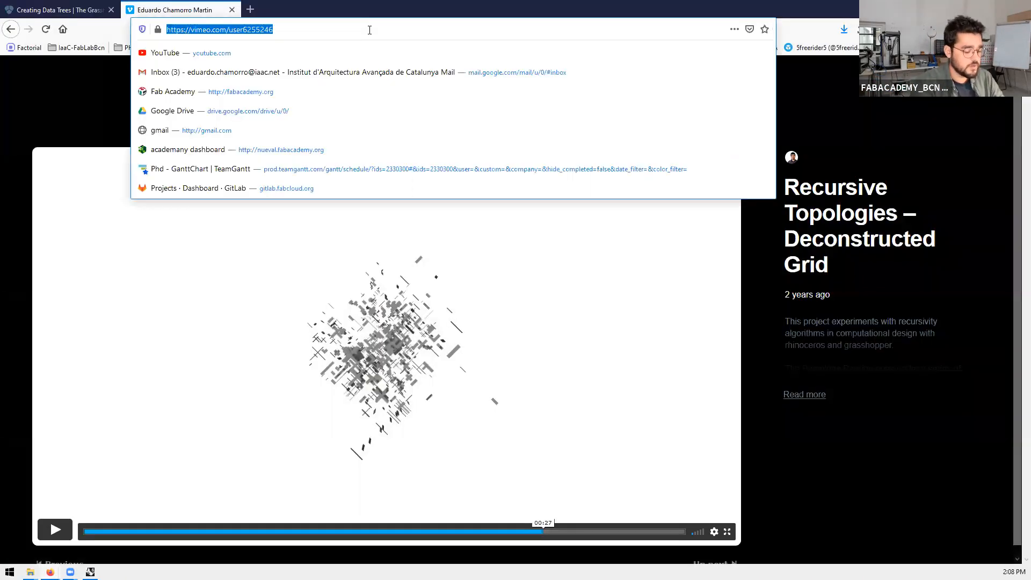
text(windo)
key(BackSpace)
key(BackSpace)
text(d simulation )
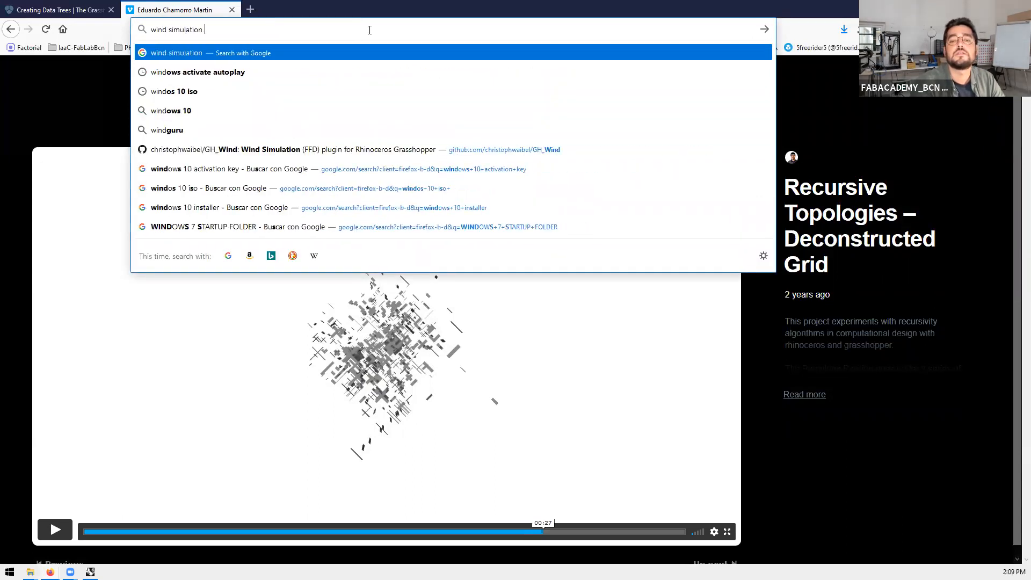
text(flexhopper grashopper)
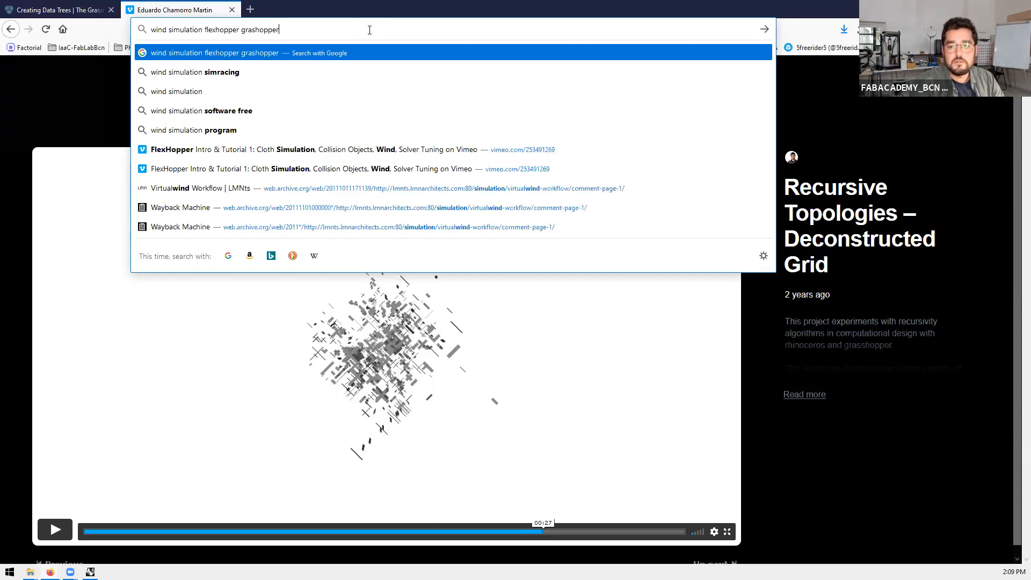
key(Return)
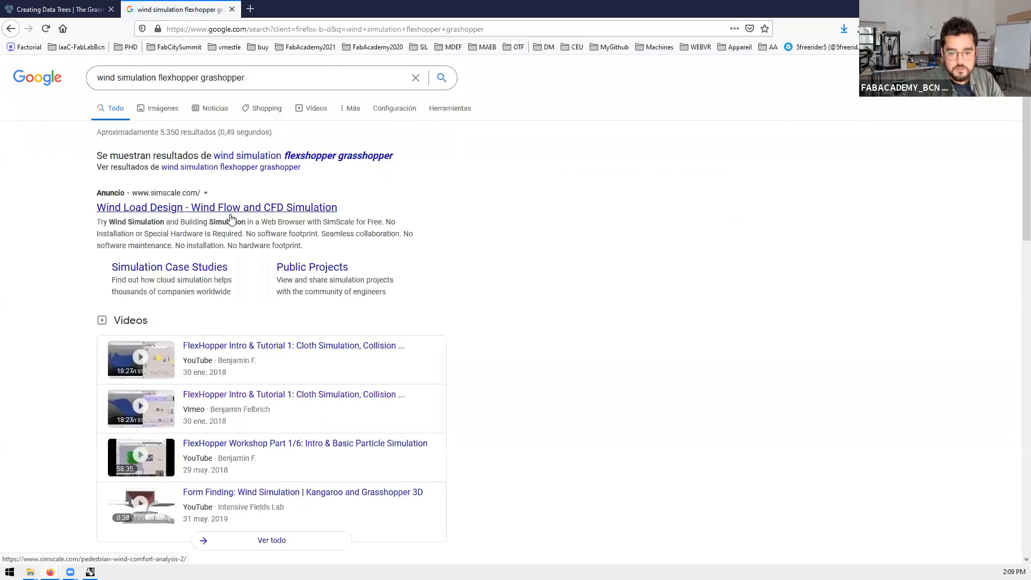
Step: Look through the image results and open the FlexHopper page on Food4Rhino from the teal cloth simulation picture
scroll(220, 236, down, 7)
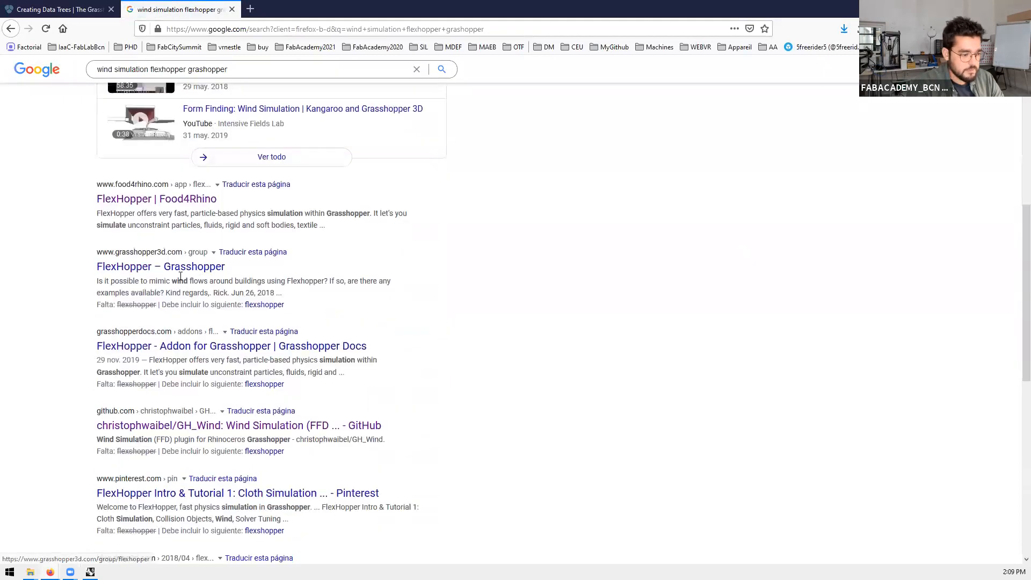
scroll(181, 276, up, 6)
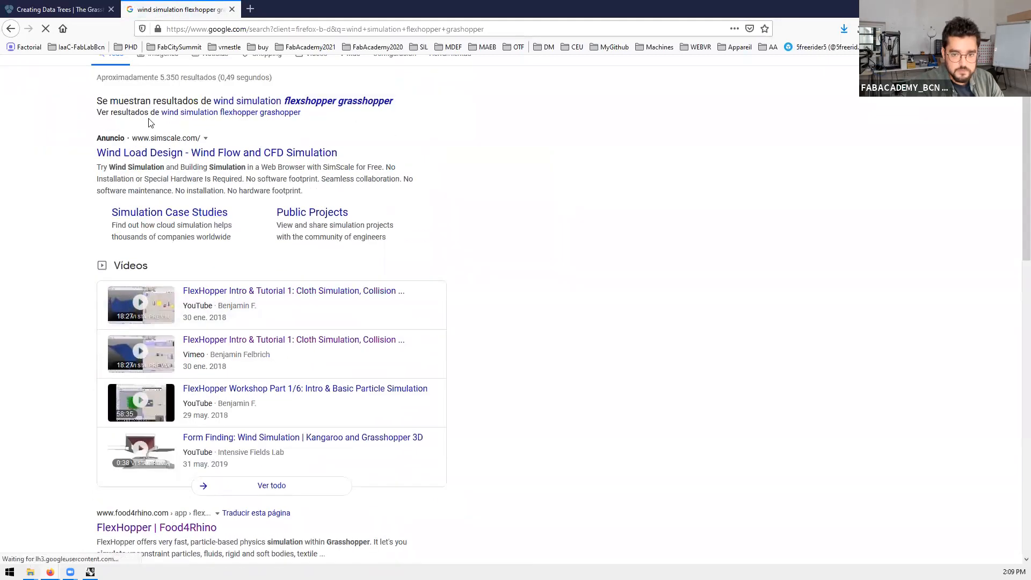
scroll(156, 118, up, 1)
click(161, 111)
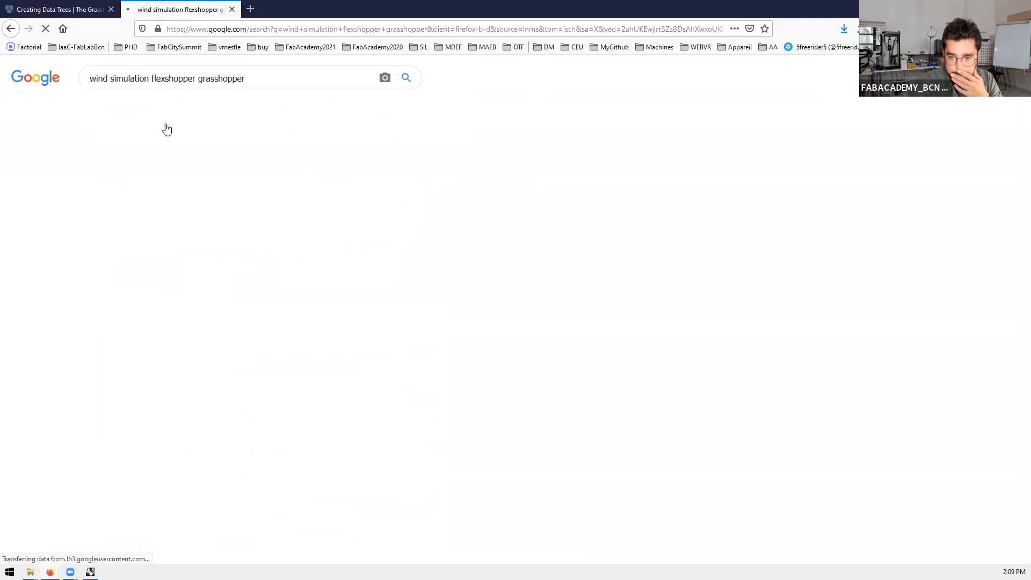
click(359, 219)
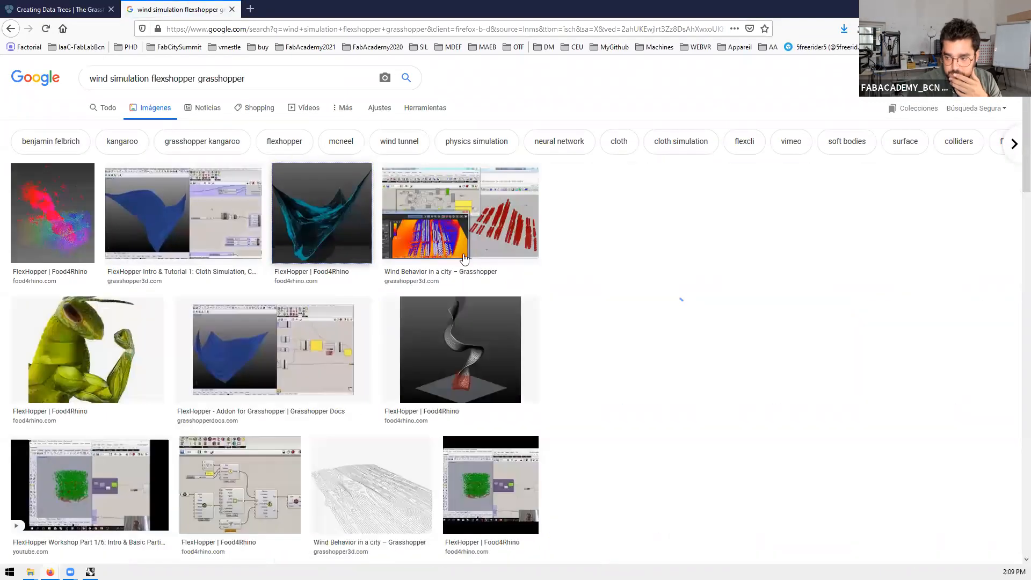
click(705, 282)
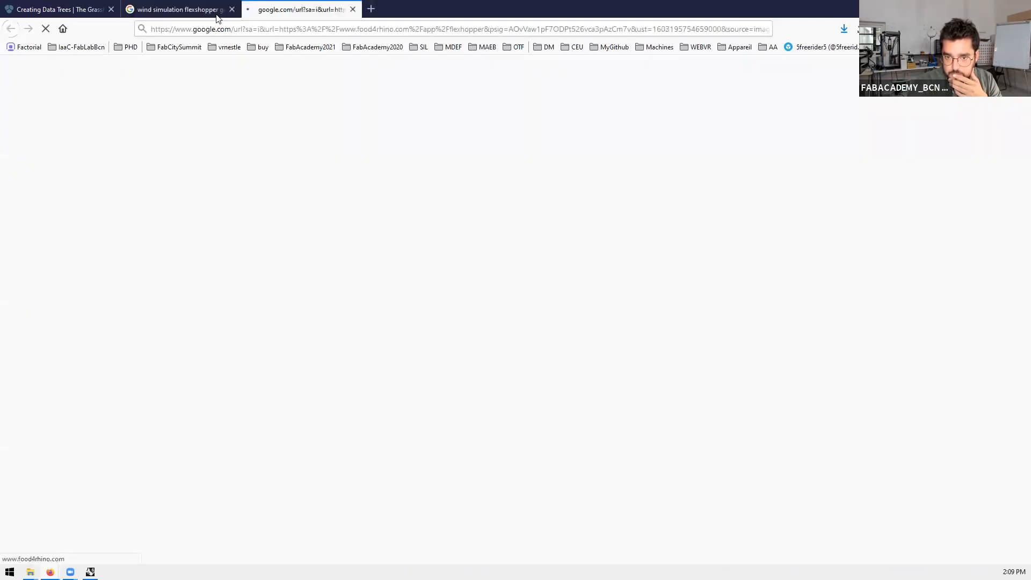
Step: Cycle through the FlexHopper page's image gallery and show the coloured particle simulation picture
scroll(380, 350, down, 7)
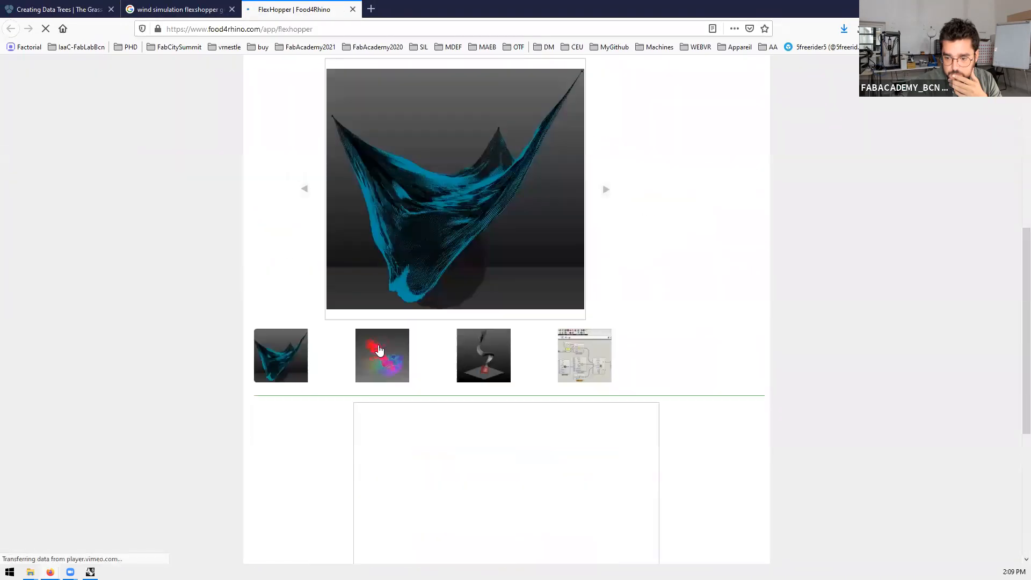
scroll(442, 357, down, 2)
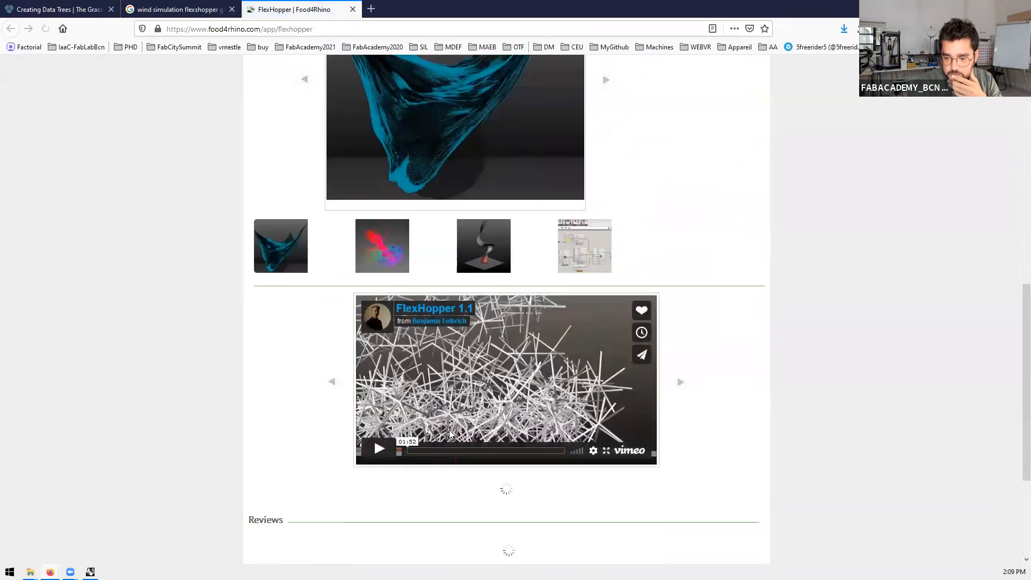
scroll(440, 327, down, 2)
scroll(580, 288, up, 3)
click(608, 135)
click(608, 134)
click(608, 135)
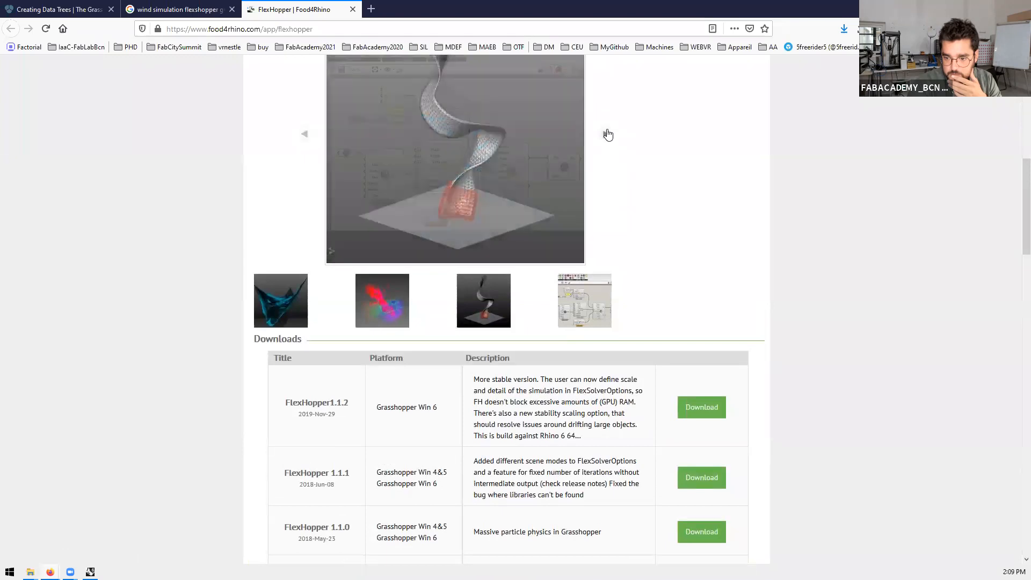
click(608, 135)
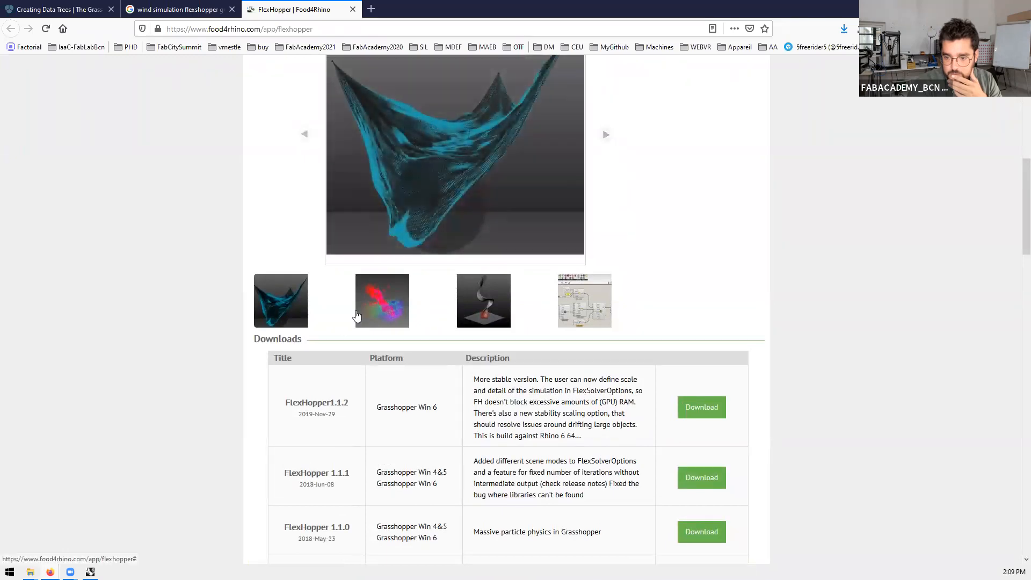
click(360, 313)
Step: Examine the particle simulation image together with the FlexHopper plugin's description, category and license
scroll(537, 301, up, 2)
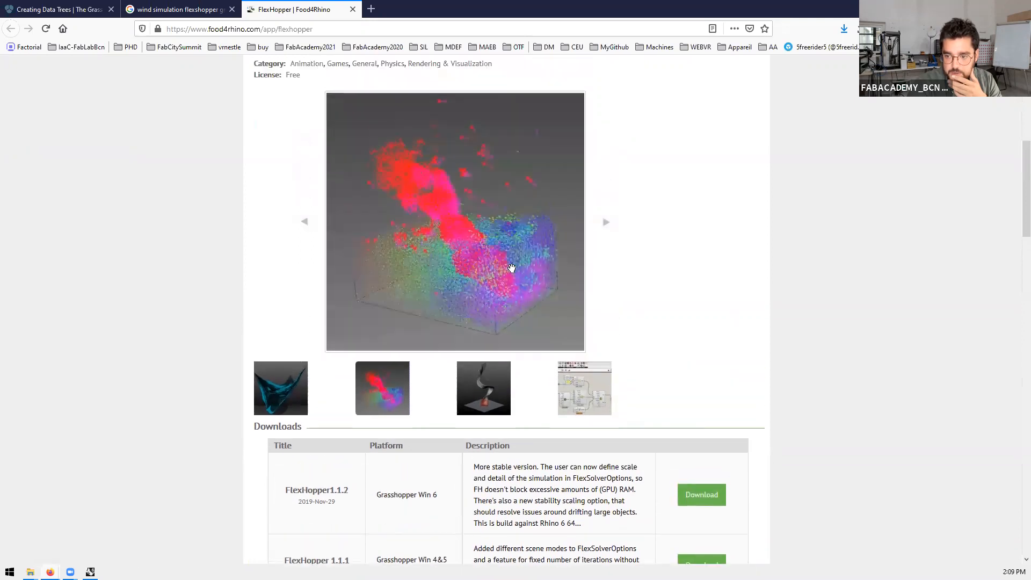
scroll(364, 242, up, 2)
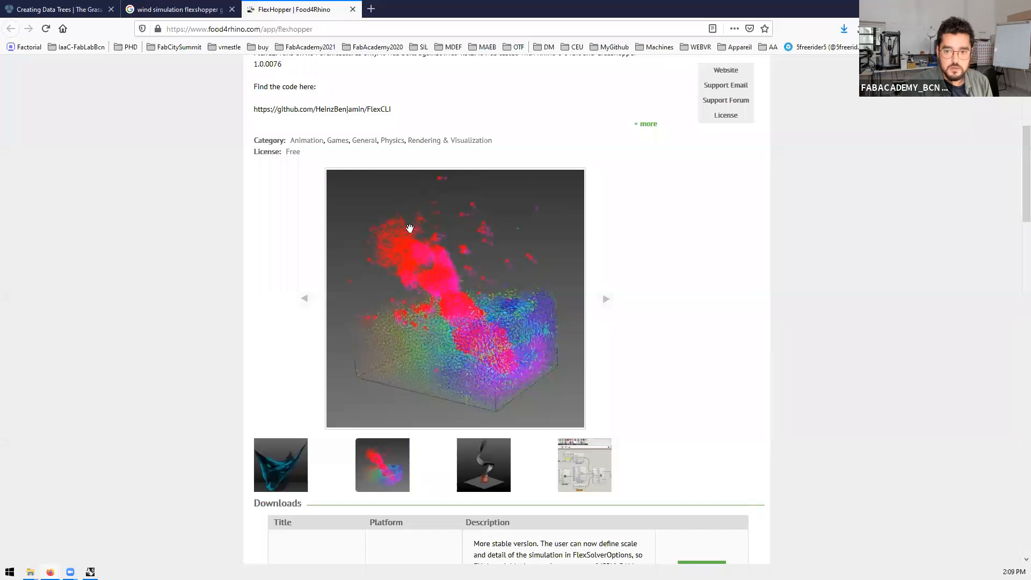
scroll(480, 362, up, 3)
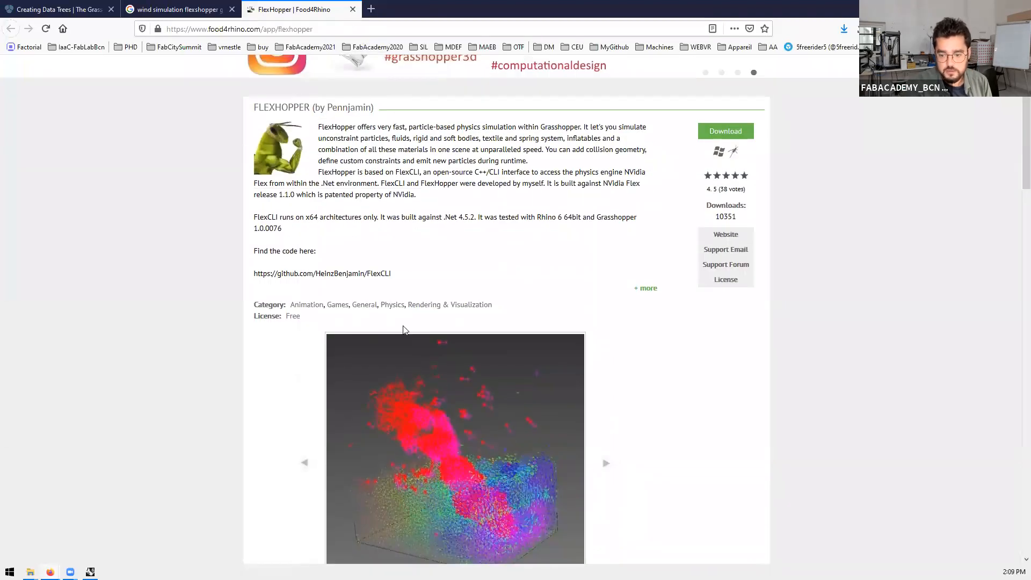
scroll(404, 329, down, 2)
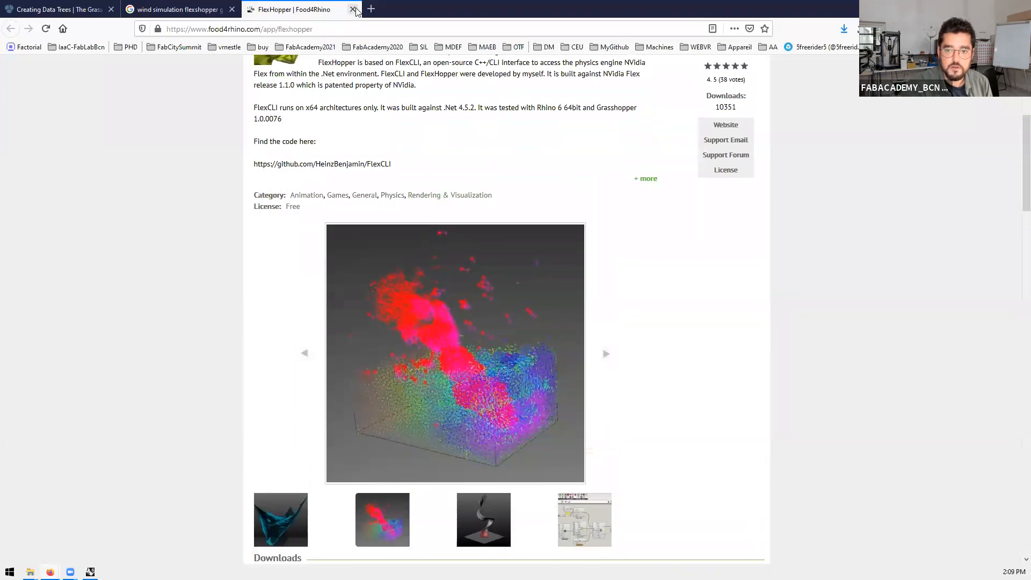
Step: Close the FlexHopper and image search pages and switch back to the 05-Grow-Scale-RotateSurface definition in Grasshopper
key(ctrl+w)
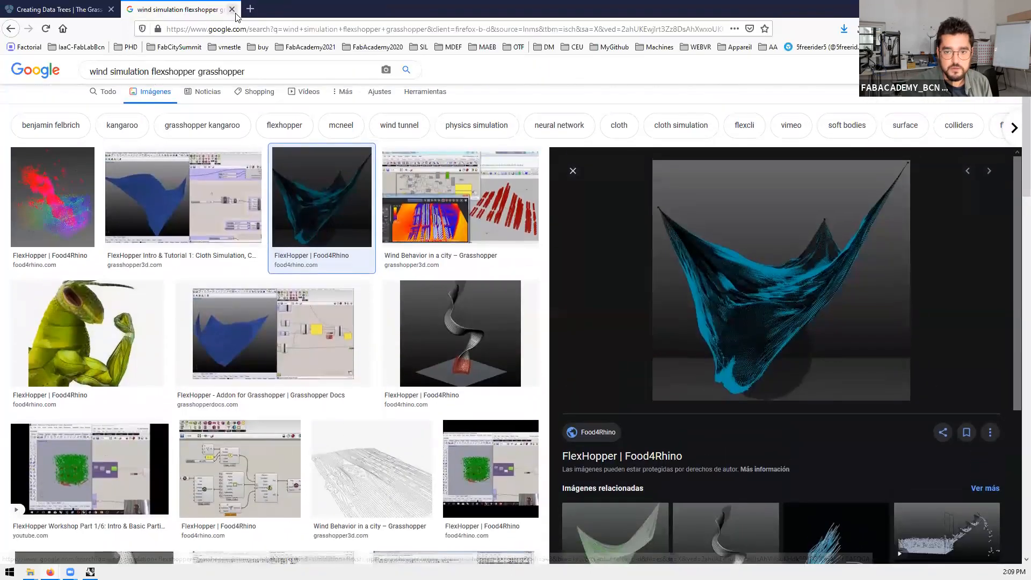
key(ctrl+w)
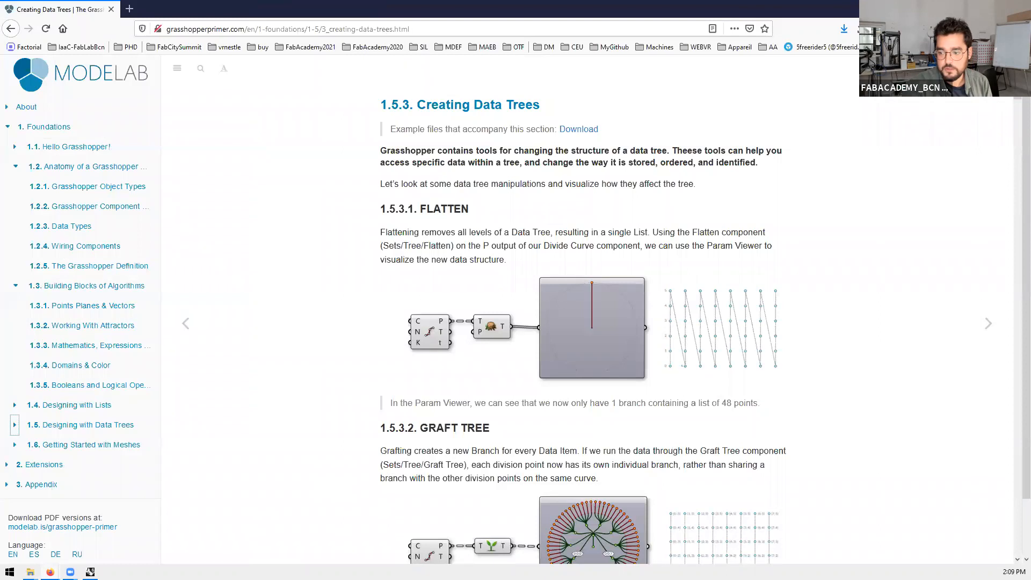
scroll(306, 333, down, 2)
scroll(272, 317, up, 1)
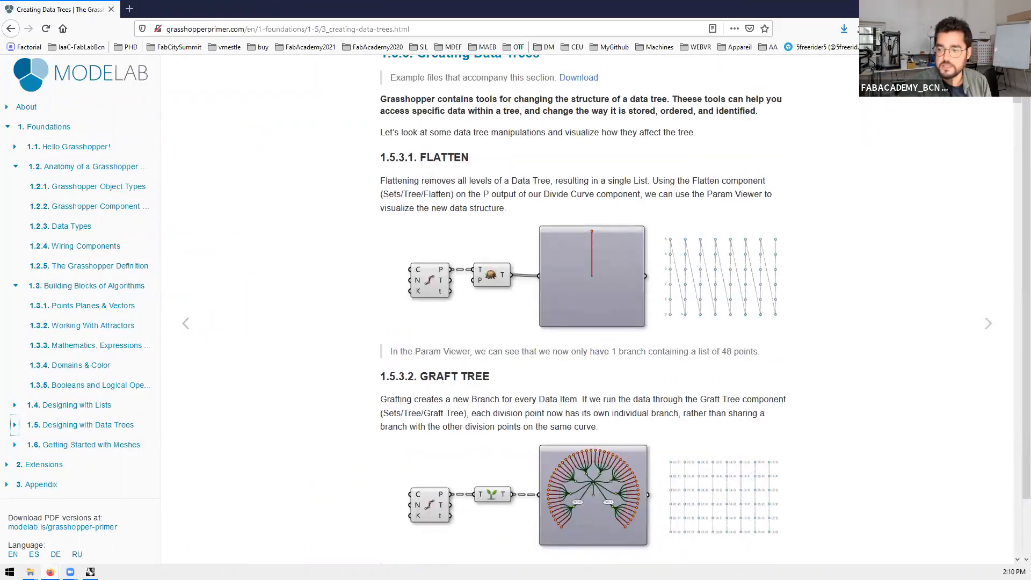
key(alt+Tab)
scroll(521, 268, down, 3)
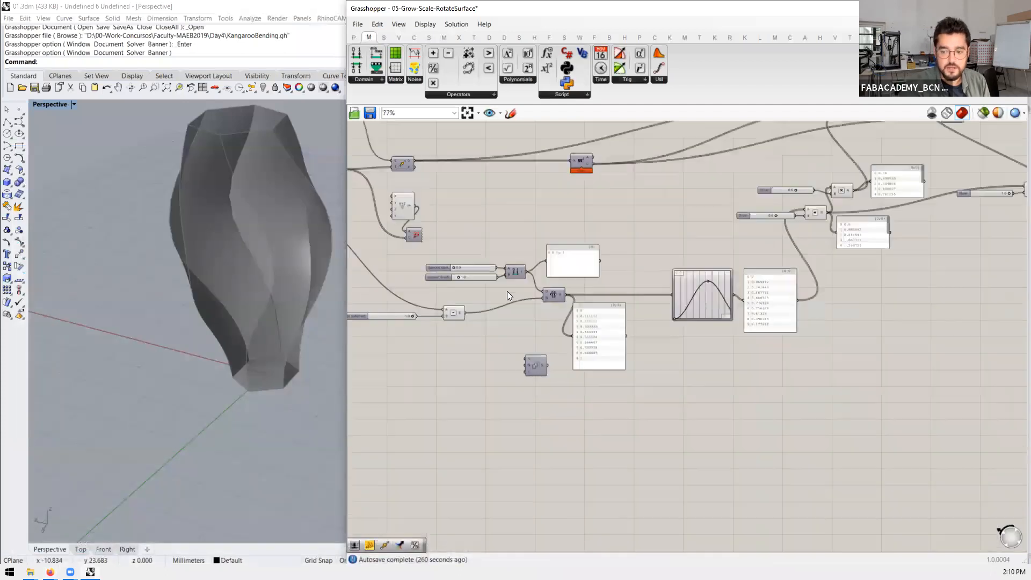
Step: Close the 05-Grow-Scale-RotateSurface and KangarooBending definitions without saving their changes
scroll(464, 324, up, 3)
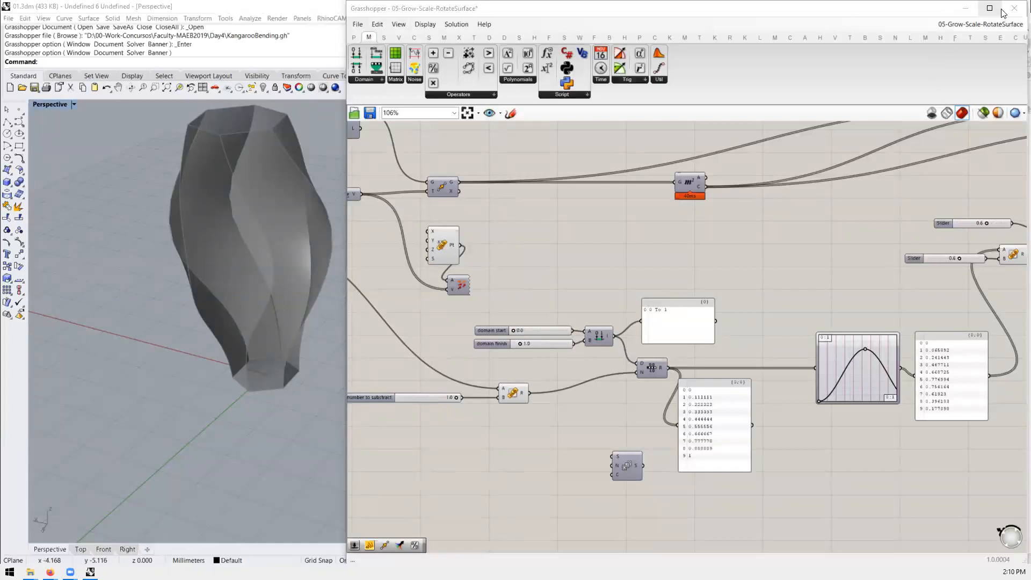
click(1003, 25)
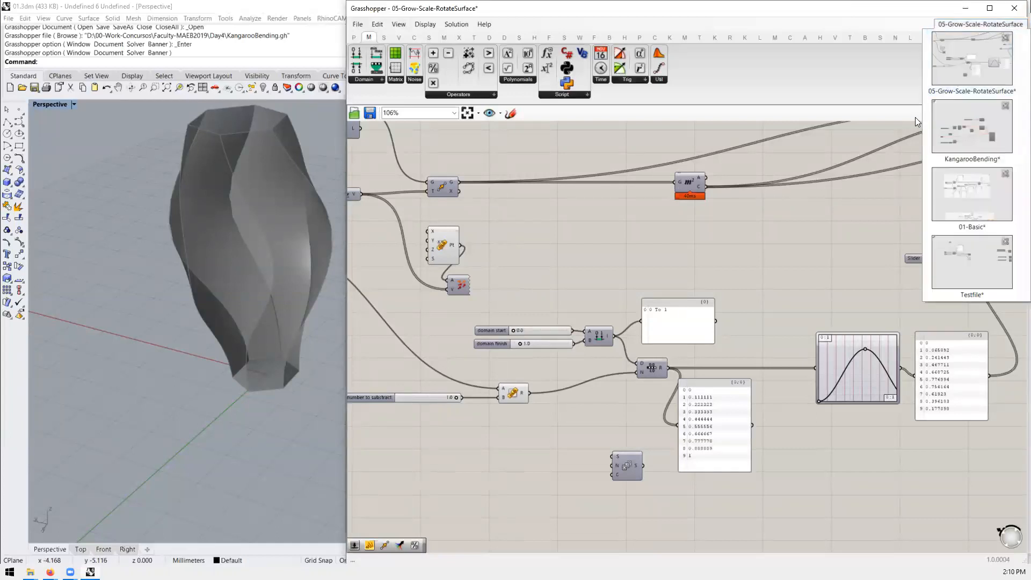
click(1006, 38)
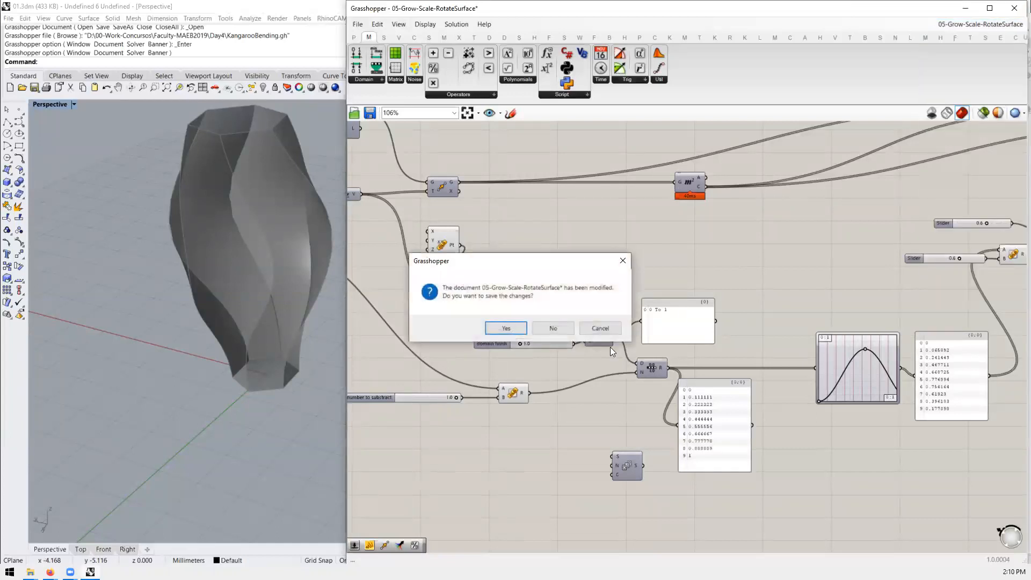
click(551, 327)
click(993, 25)
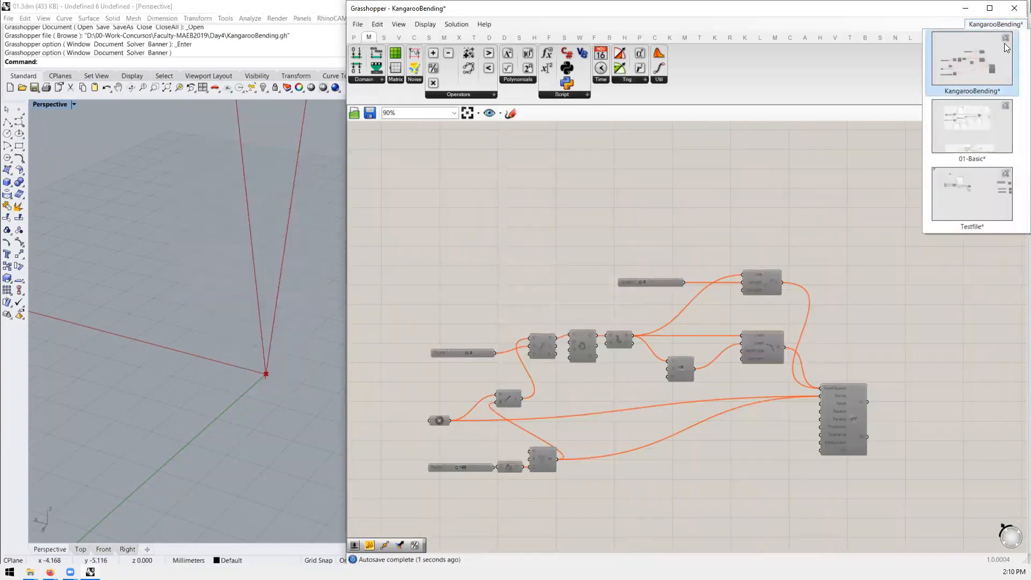
click(994, 24)
click(1006, 38)
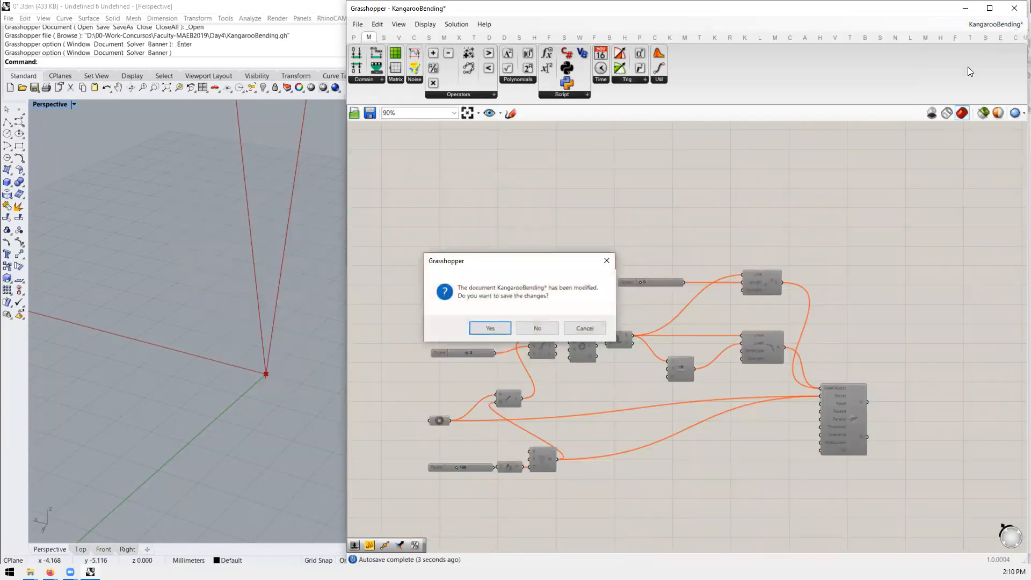
click(556, 328)
Step: Look over the whole 01-Basic definition and close it without saving its changes
click(1006, 25)
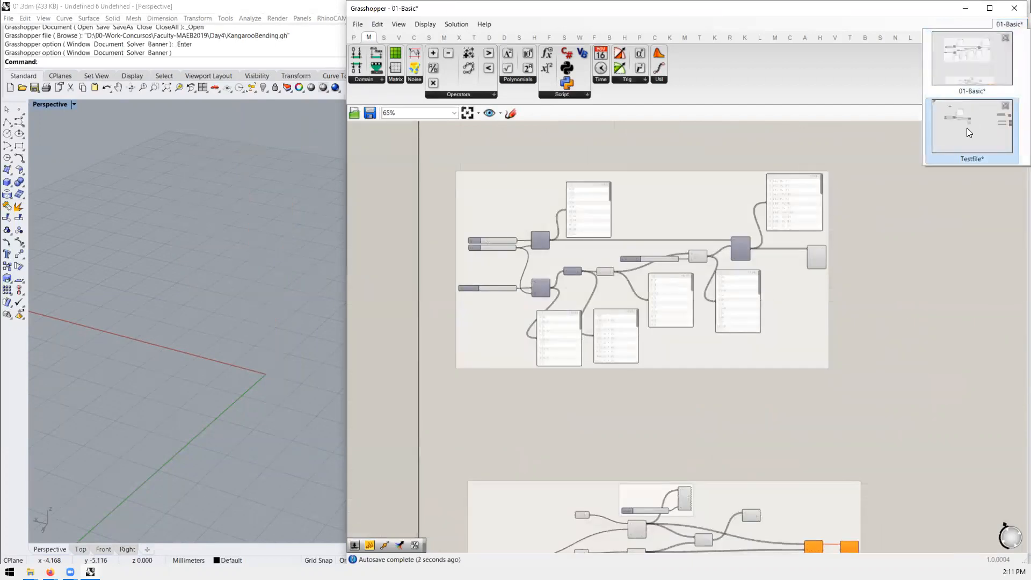
click(976, 67)
scroll(680, 260, down, 10)
scroll(680, 260, down, 2)
click(1006, 25)
click(1007, 38)
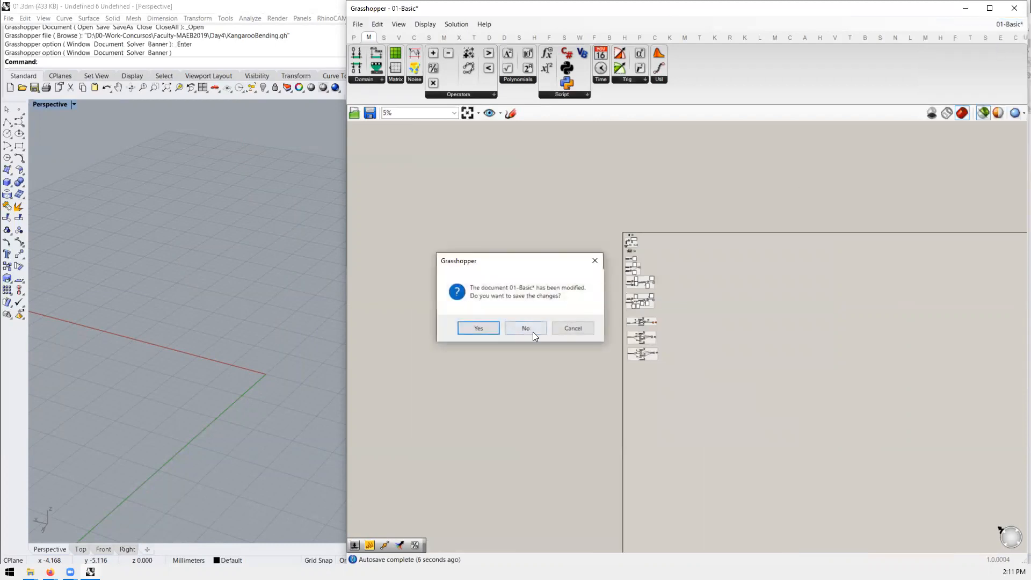
click(526, 328)
Step: Save the Testfile definition under the new name 19-10-20ClassFile on the Desktop
scroll(525, 197, down, 2)
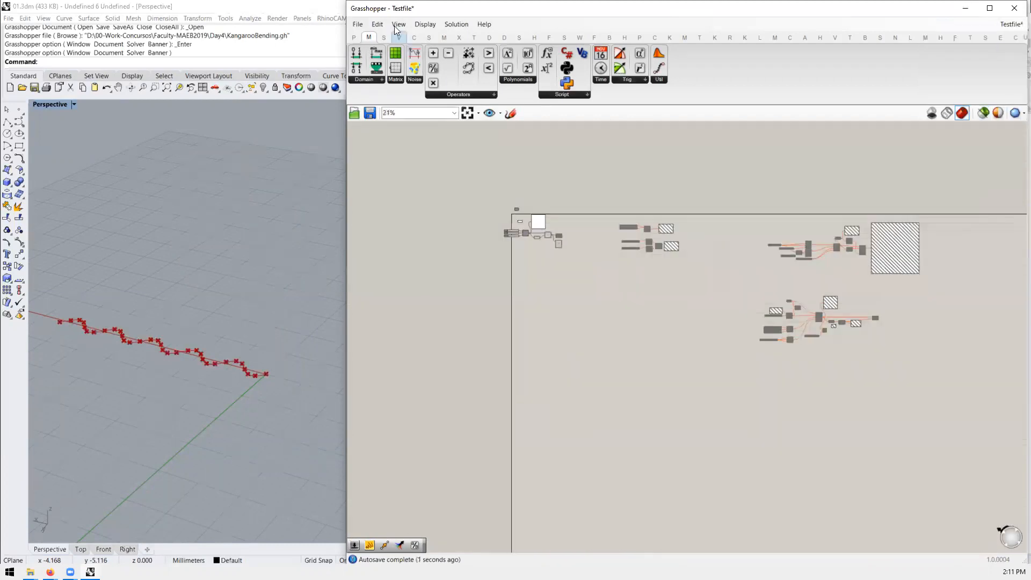
click(357, 25)
click(388, 94)
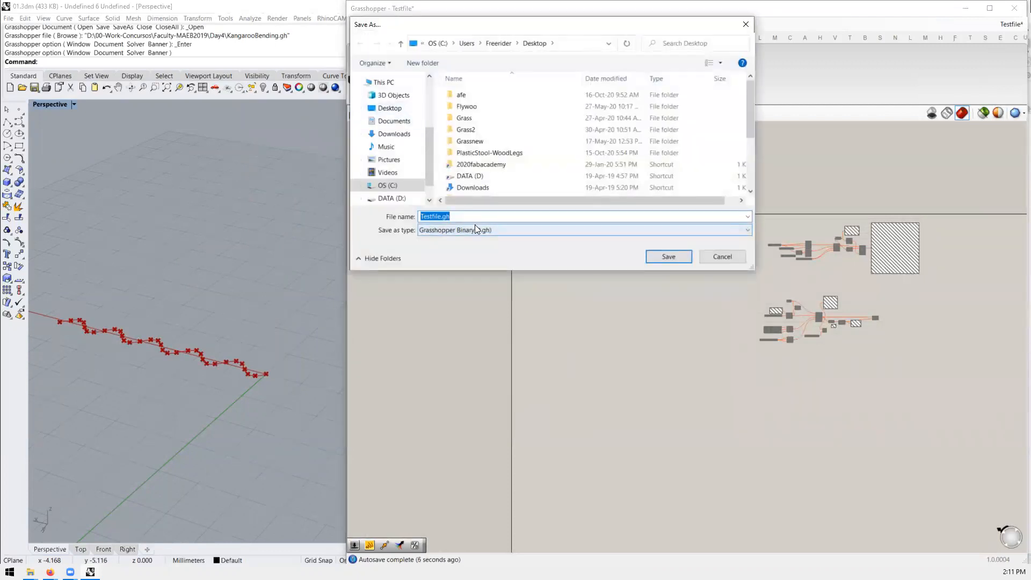
text(19-10-20ClassFILE)
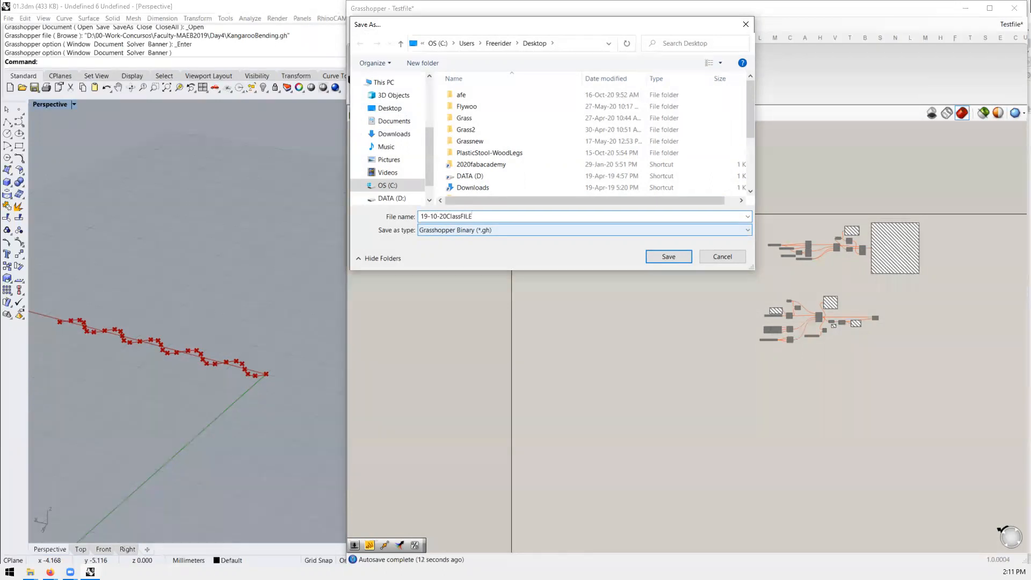
key(BackSpace)
key(BackSpace)
key(BackSpace)
text(ile)
key(Return)
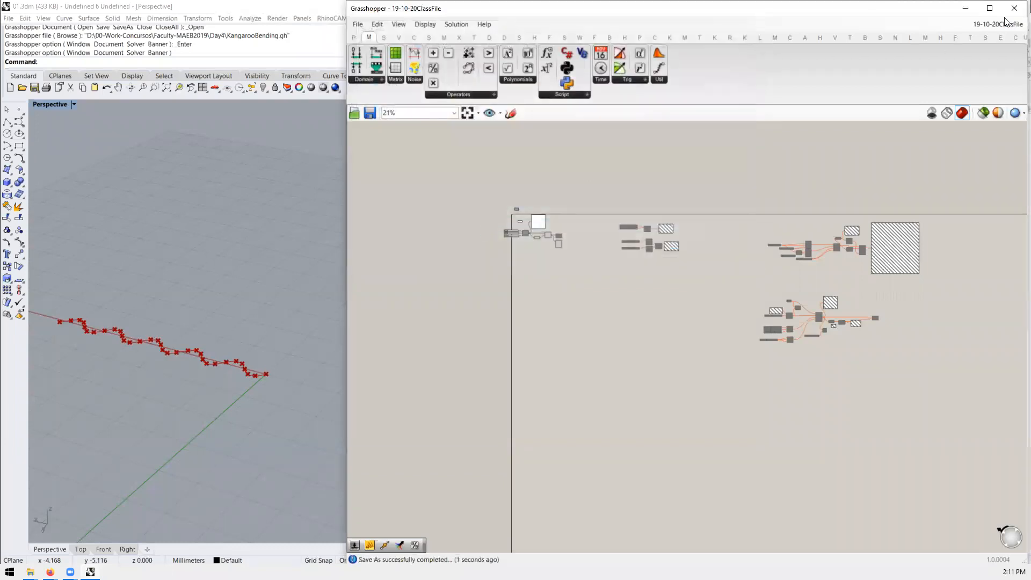
Step: Close the 19-10-20ClassFile definition and exit Grasshopper and Rhino
click(1006, 39)
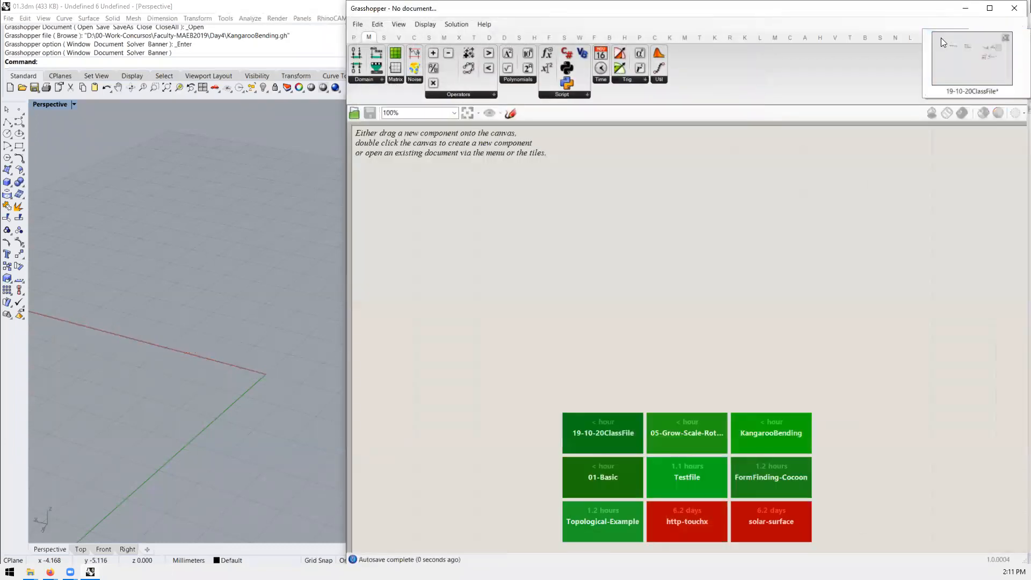
click(1015, 9)
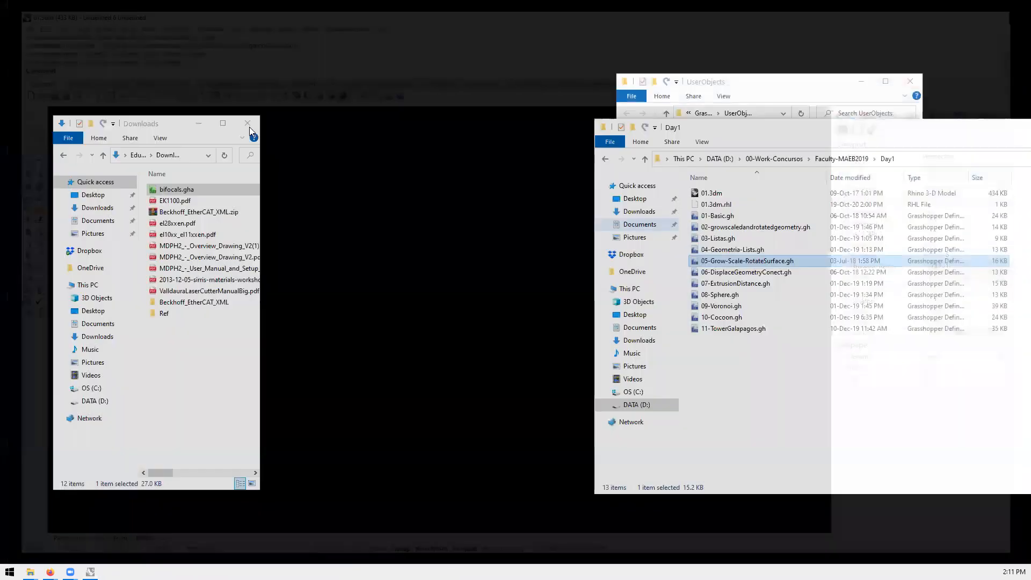
Step: Close the Downloads, Day1 and UserObjects folder windows in File Explorer
click(250, 124)
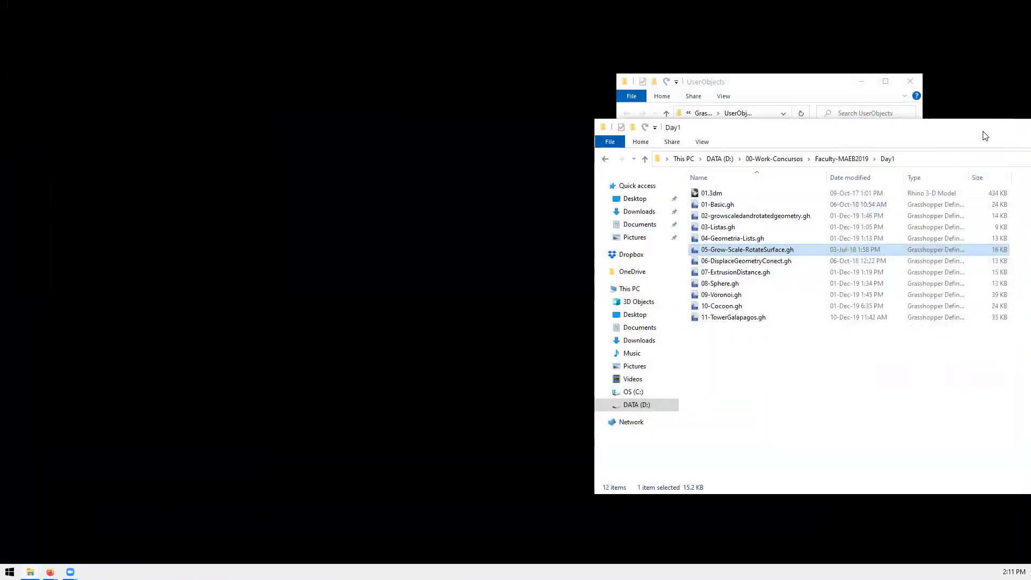
drag(777, 132, 482, 147)
click(896, 146)
click(910, 80)
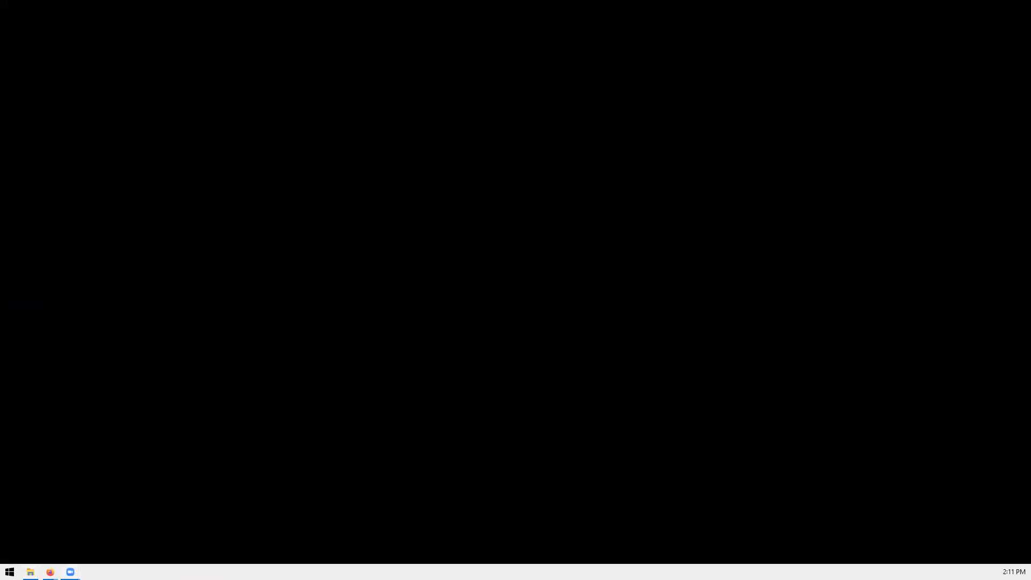